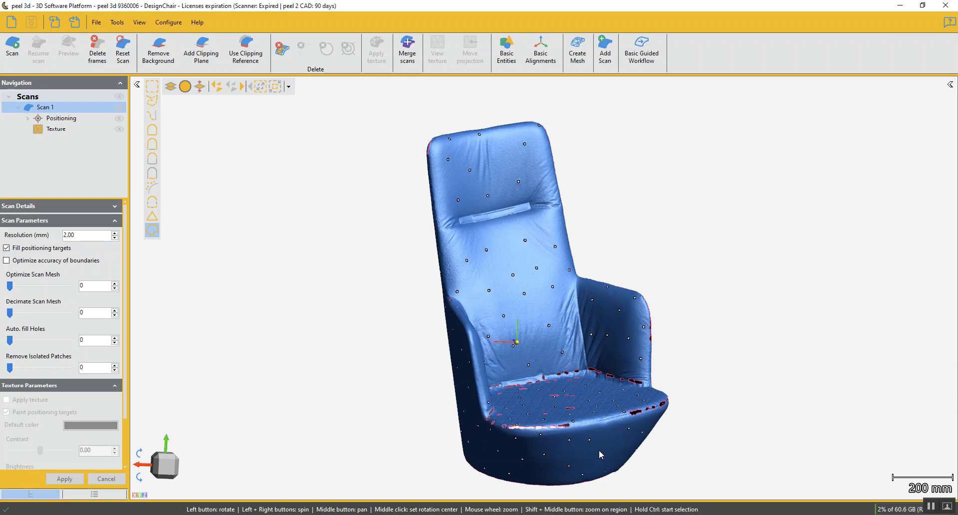
Set Decimate Scan Mesh to 100 for Scan 1 and apply the scan parameters.
drag(599, 450, 571, 456)
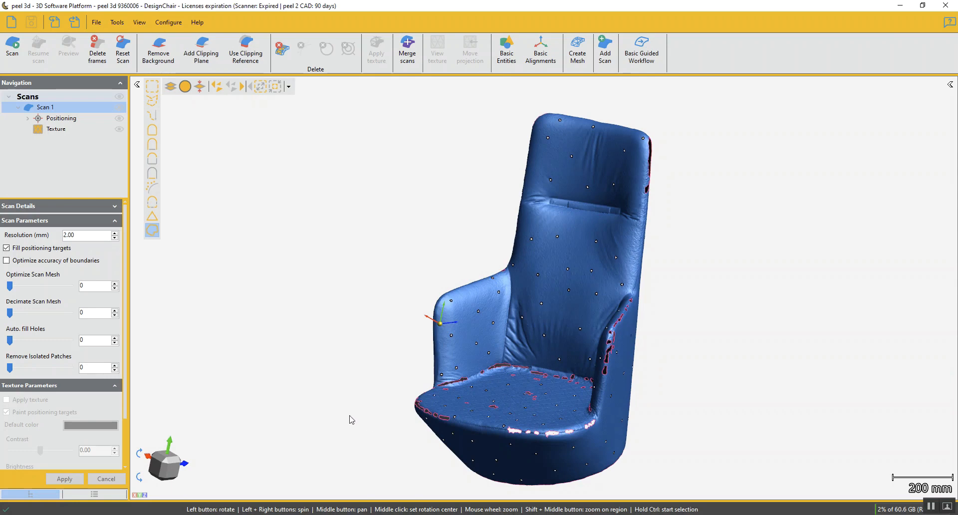
drag(11, 310, 70, 312)
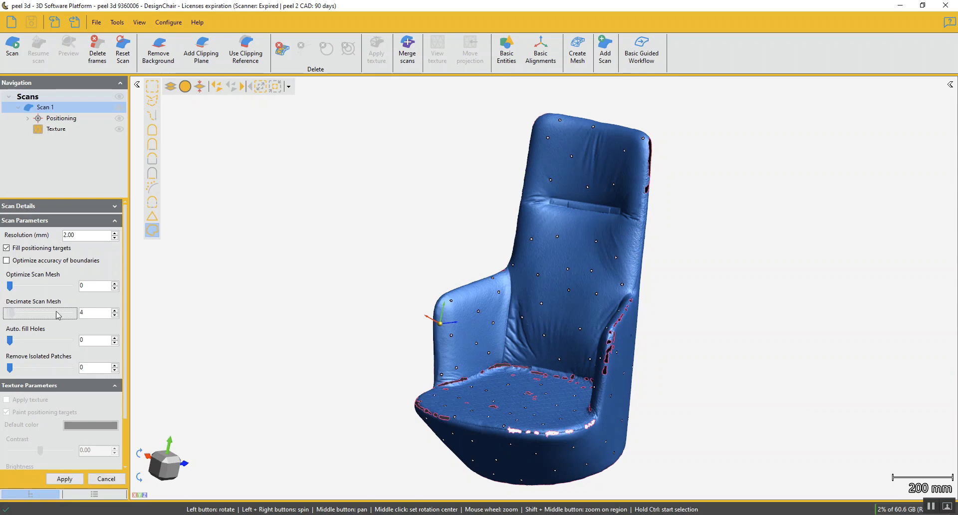
click(64, 478)
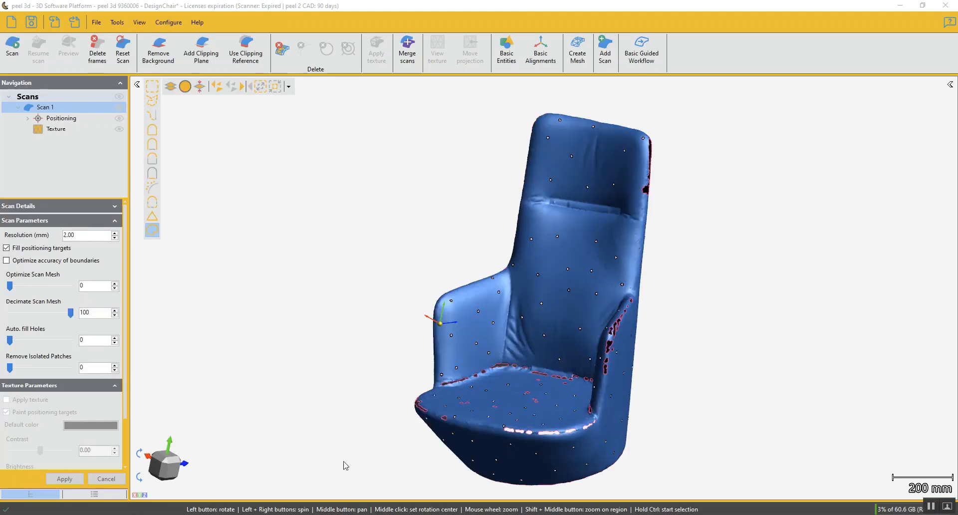
Create a mesh from the decimated chair scan.
drag(347, 426, 364, 424)
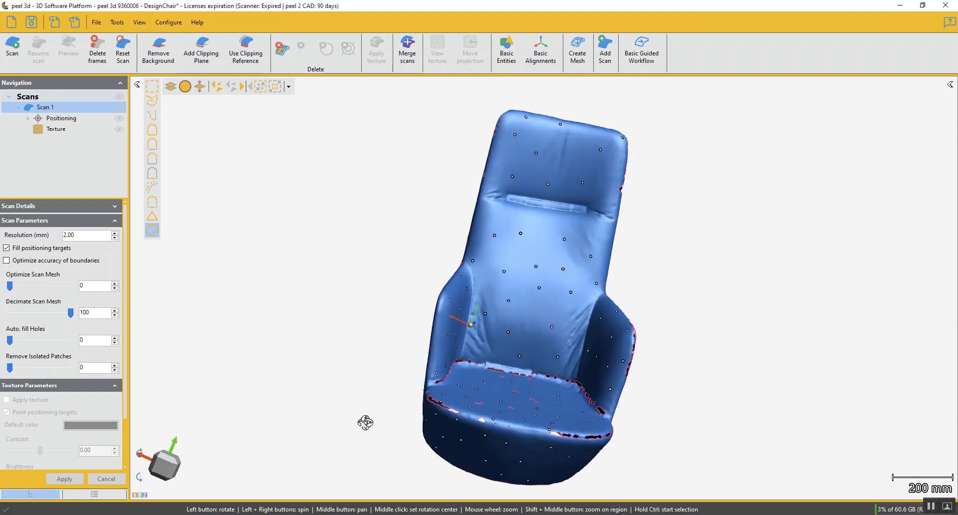
click(576, 57)
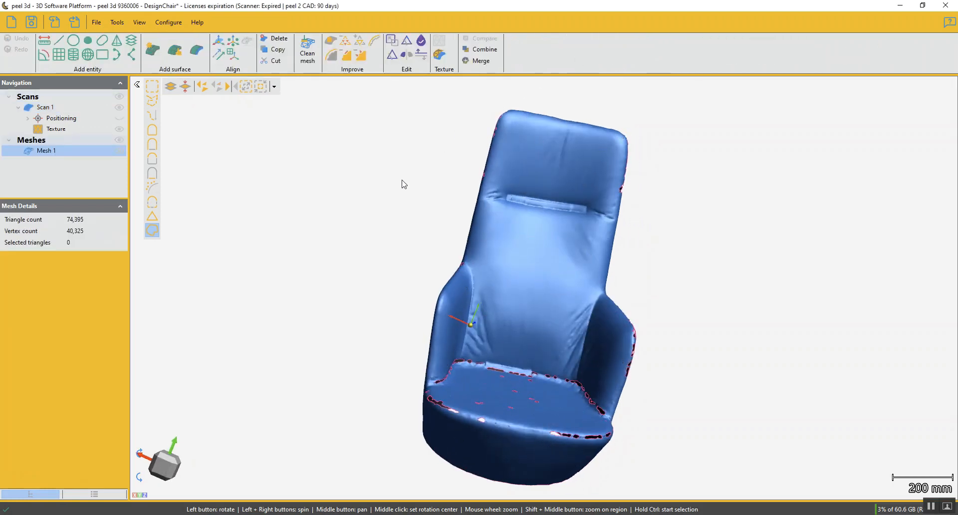
drag(372, 193, 368, 199)
Delete the entire Scans group from the session, keeping only the mesh.
click(48, 108)
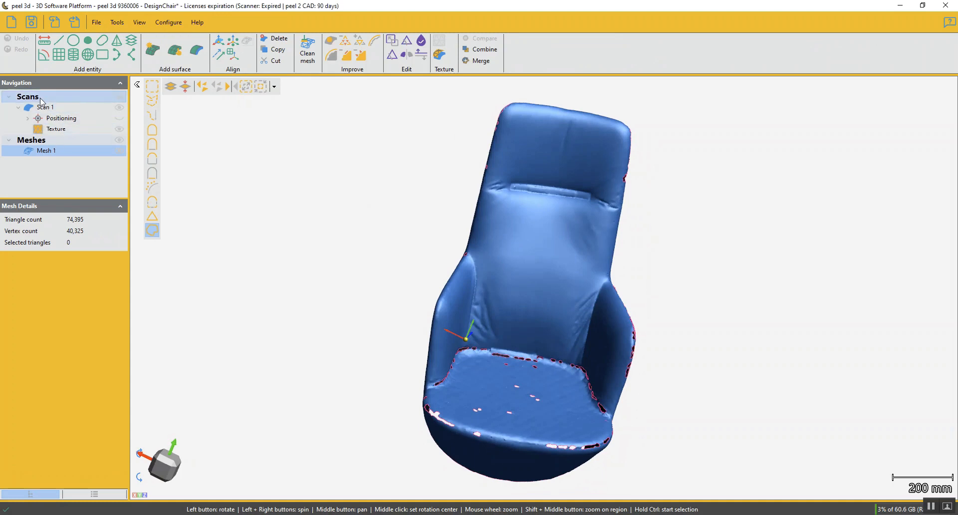
right_click(47, 105)
click(65, 115)
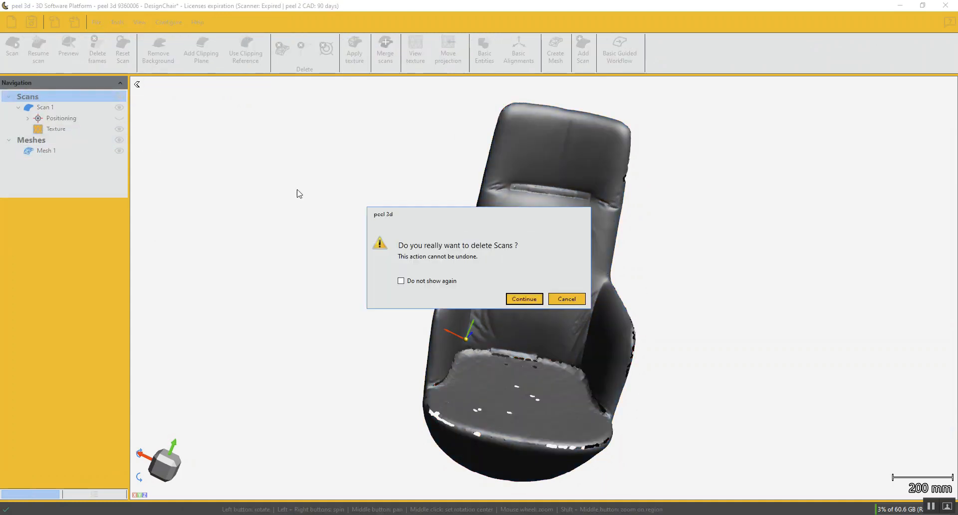
click(524, 299)
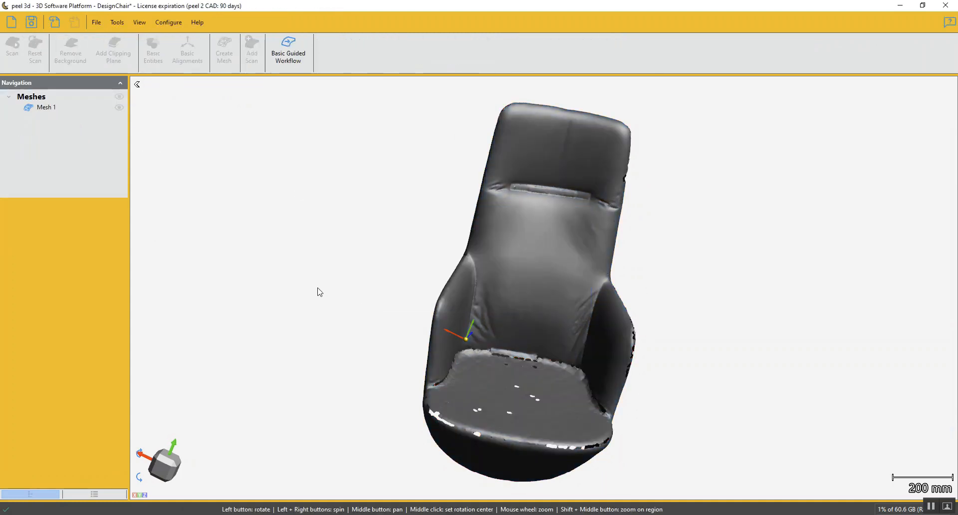
Save the session under the new name DesignChair_P2C.
click(96, 22)
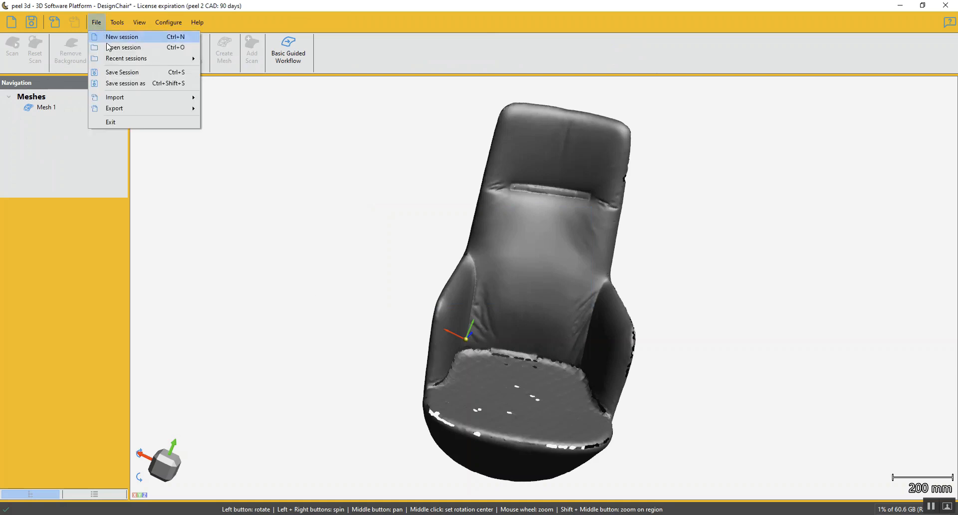
click(118, 83)
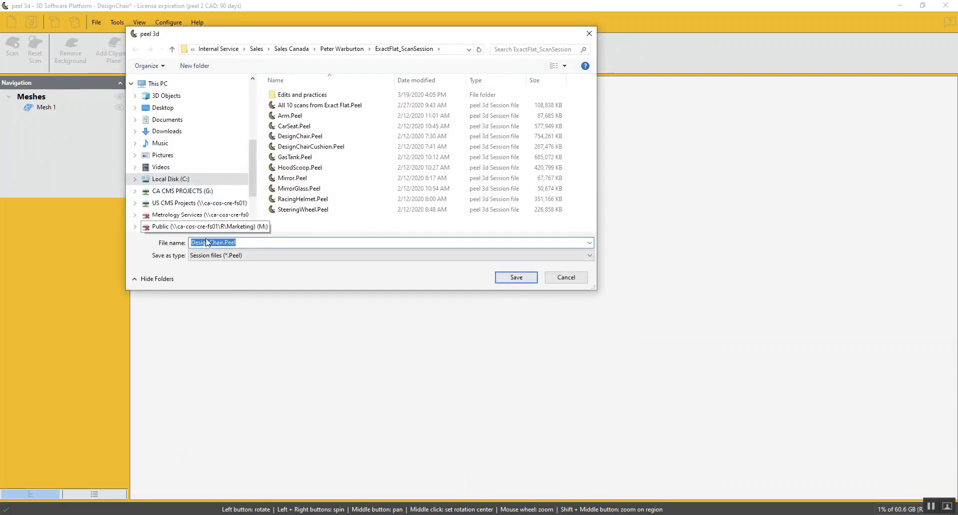
click(225, 243)
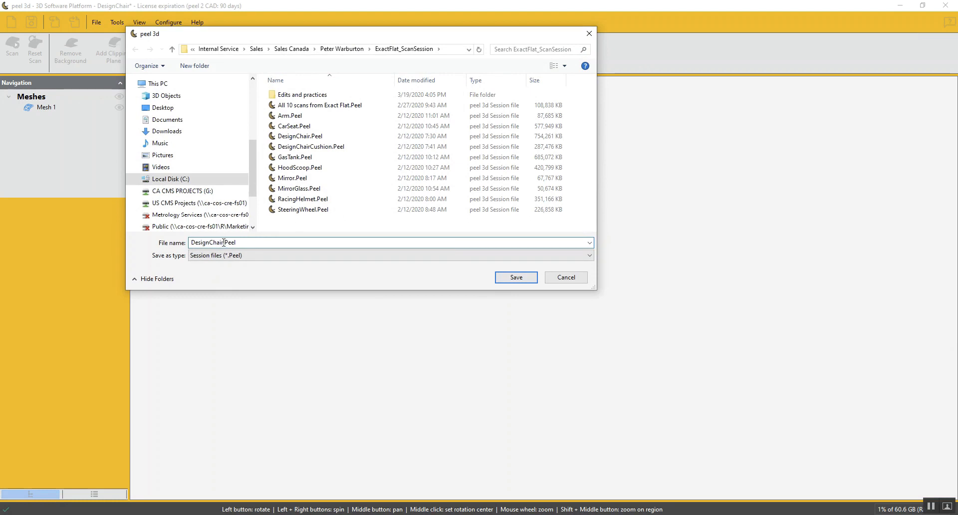
text(_P2C)
key(Return)
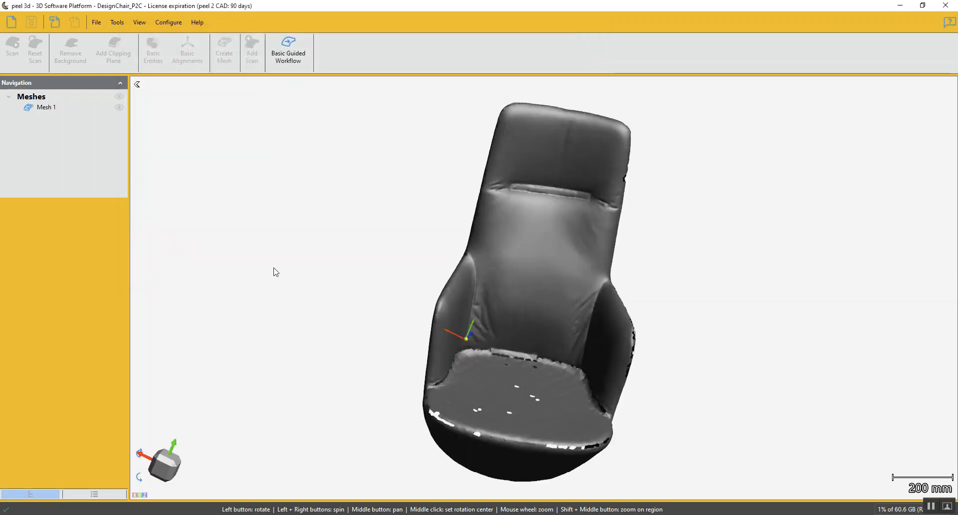
Select Mesh 1 and open the Clean mesh tool to detect its defects.
click(64, 107)
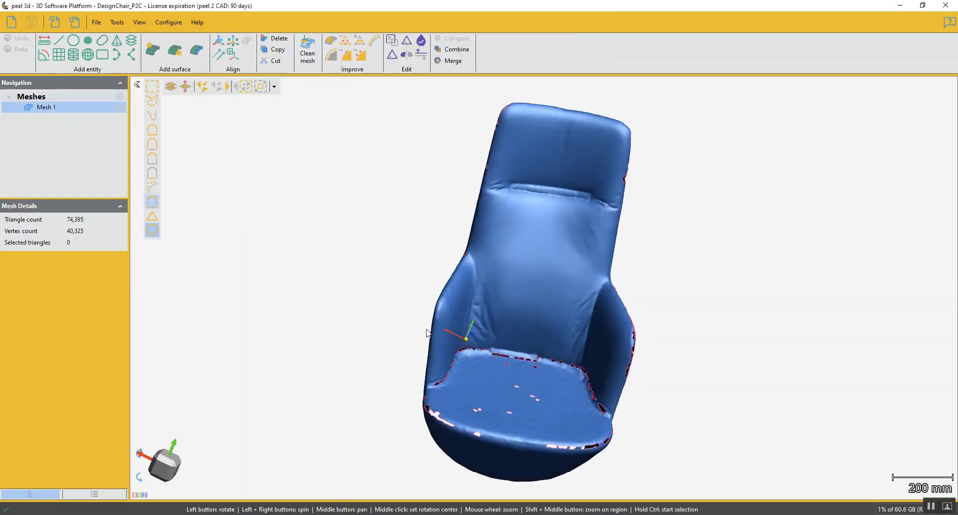
mouse_move(474, 350)
mouse_down()
mouse_move(455, 335)
mouse_move(467, 337)
mouse_move(455, 331)
mouse_move(458, 299)
mouse_move(465, 336)
mouse_up()
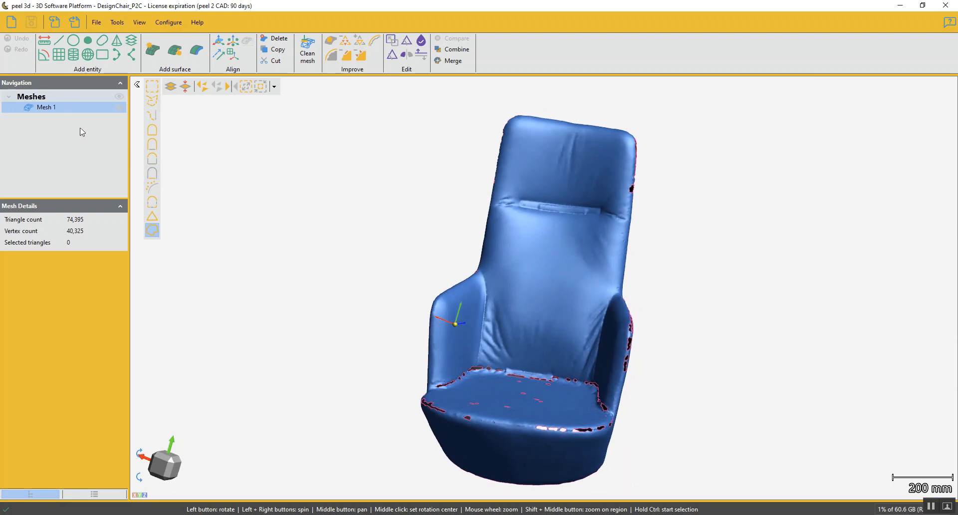
click(298, 58)
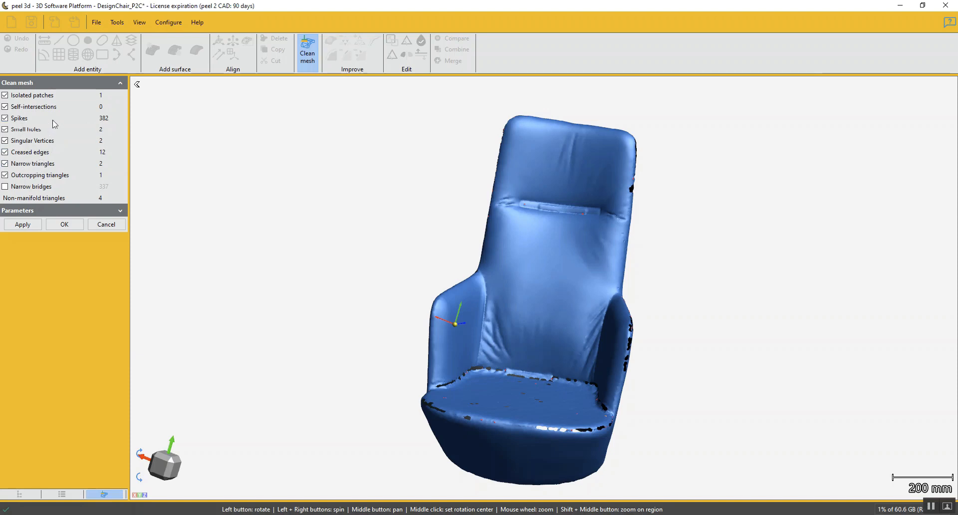
Consult the contextual help on the mesh cleaning procedure and cleaning options, and close it.
click(950, 22)
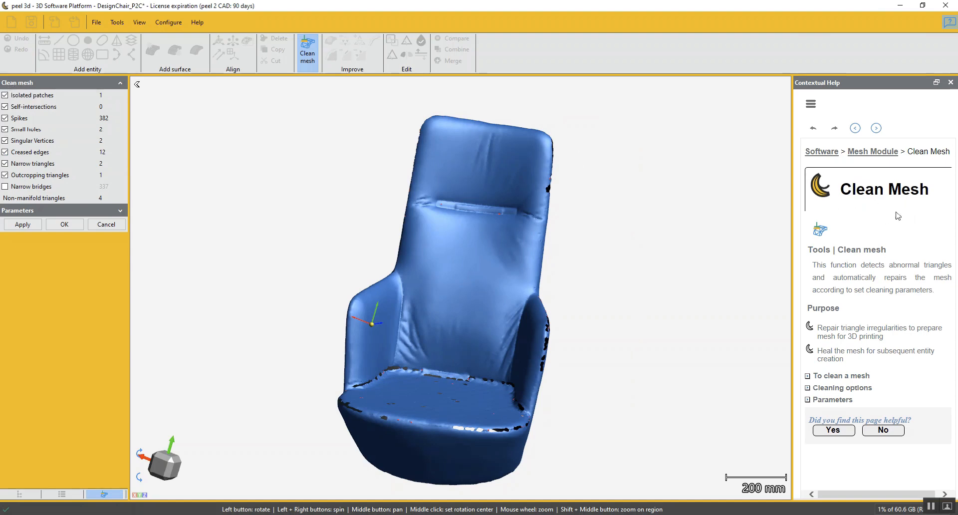
click(816, 376)
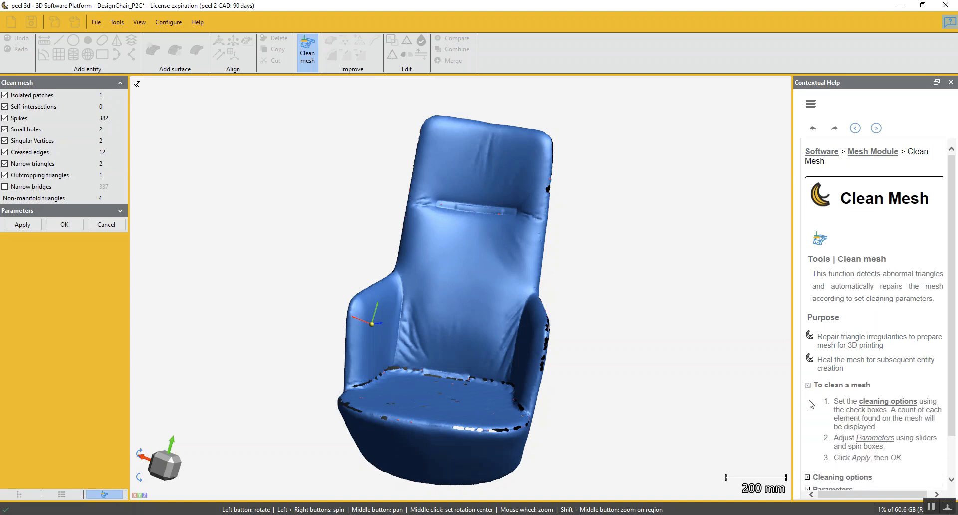
click(808, 478)
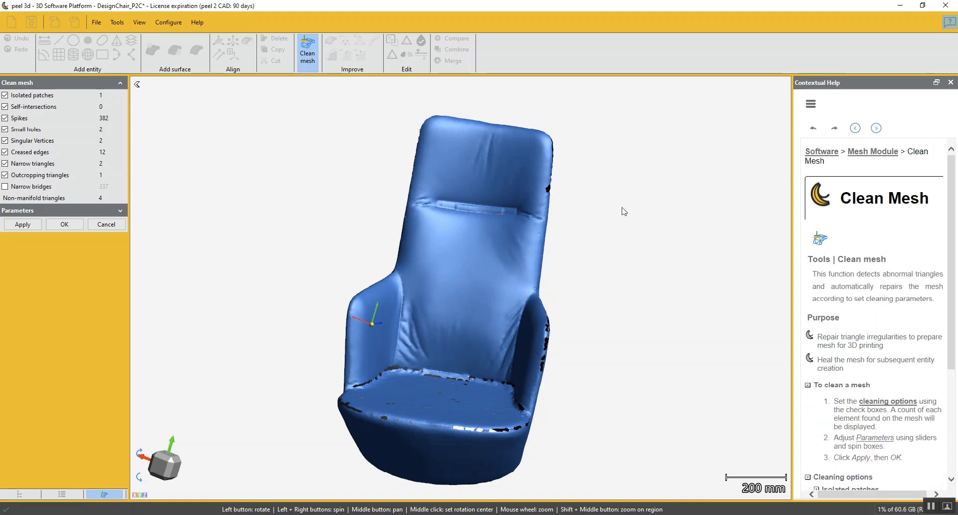
click(951, 83)
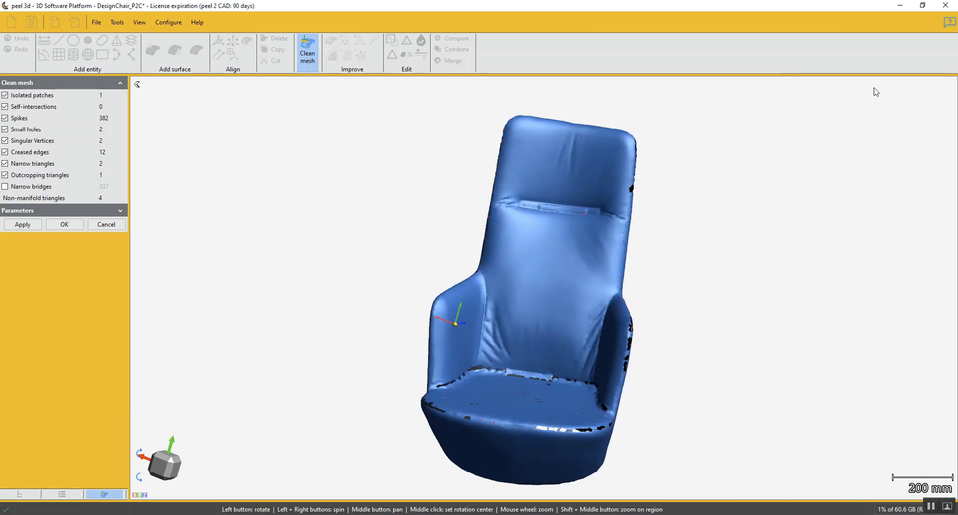
Clean the mesh using the preselected defect types, leaving narrow bridges out.
click(28, 229)
click(64, 225)
drag(357, 295, 362, 299)
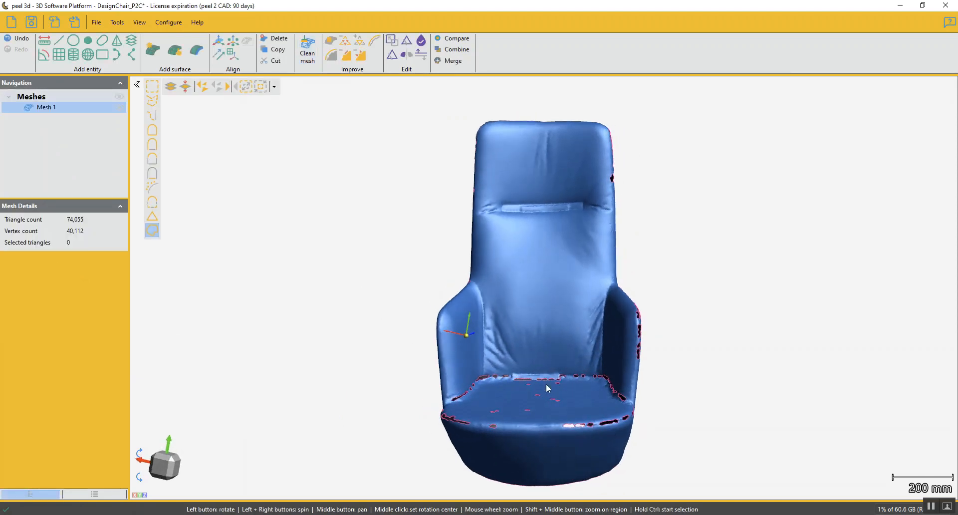
Select 51 mesh boundaries for hole filling with the Low Curvature method, leaving out the large opening at the chair's base.
drag(547, 386, 547, 394)
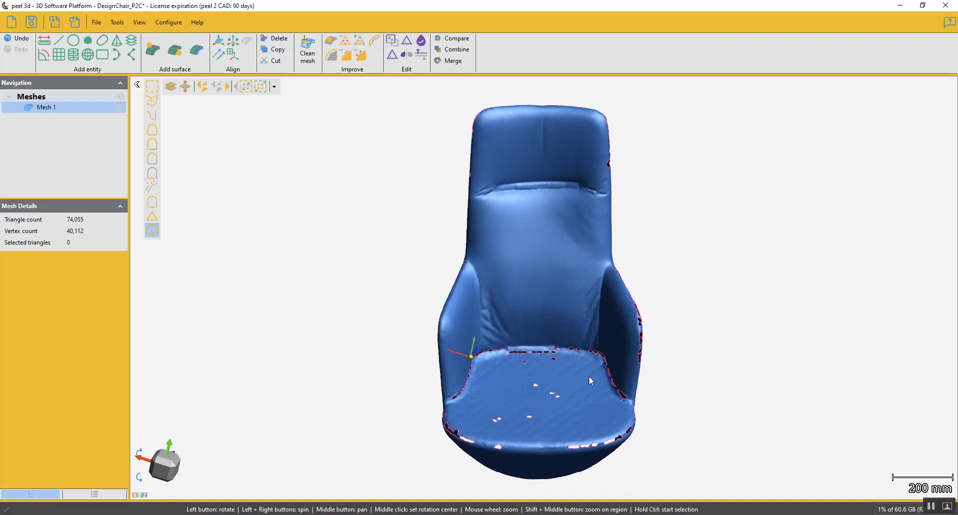
click(332, 42)
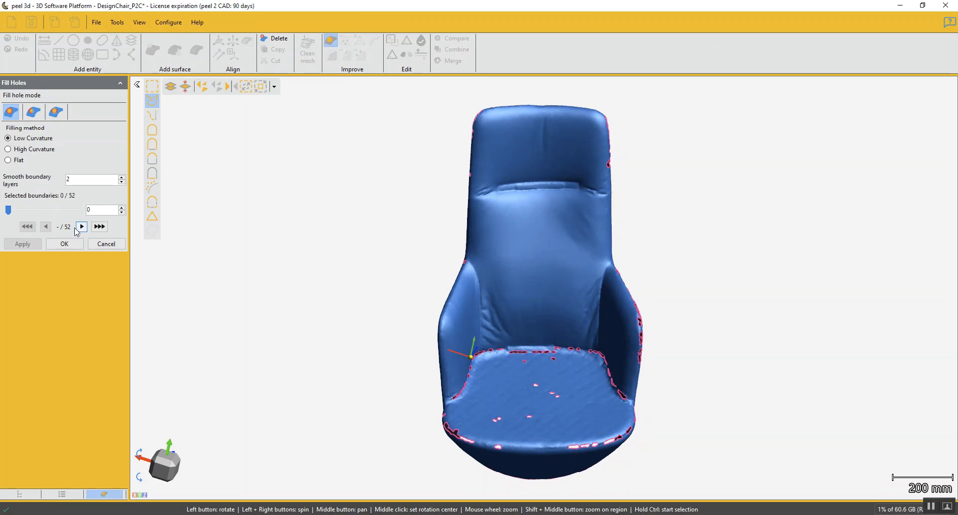
drag(359, 339, 495, 370)
drag(8, 210, 53, 215)
drag(460, 414, 507, 446)
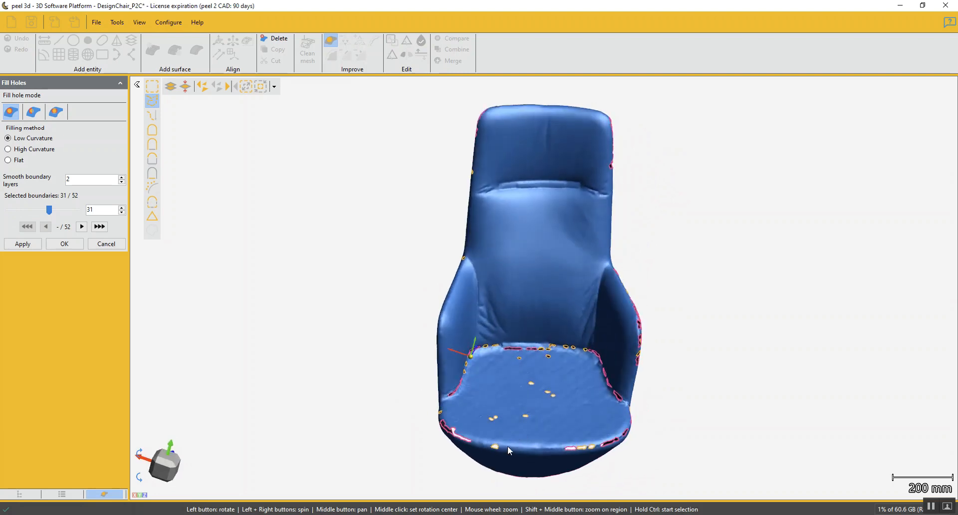
scroll(516, 438, up, 4)
middle_drag(525, 428, 494, 369)
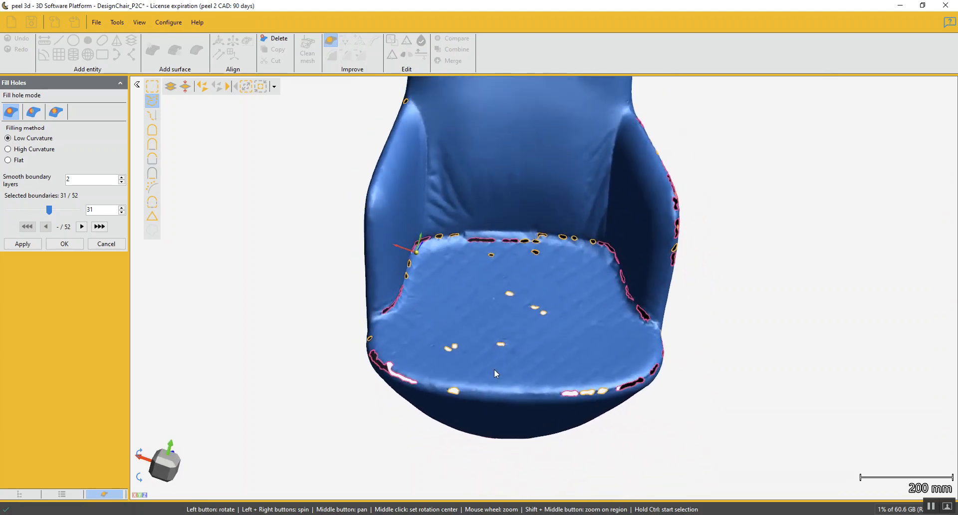
drag(54, 212, 81, 213)
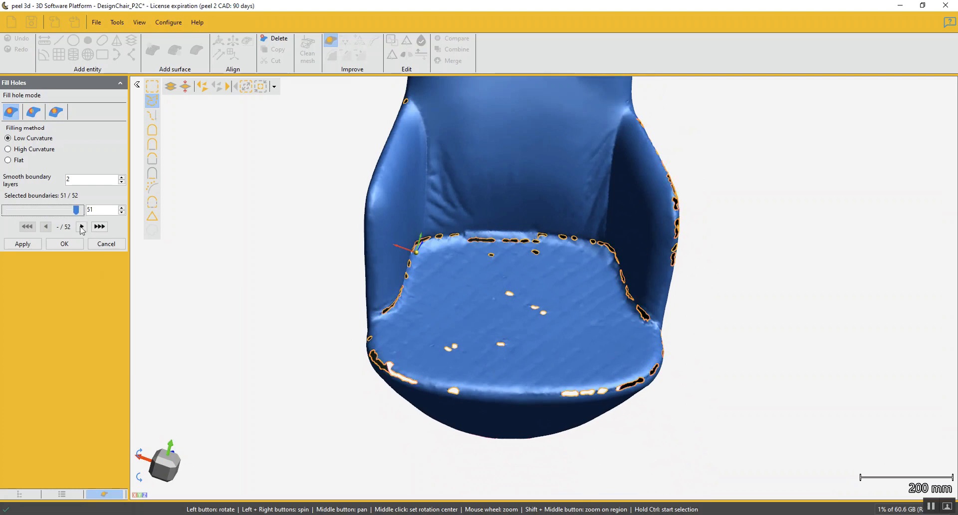
drag(524, 364, 530, 391)
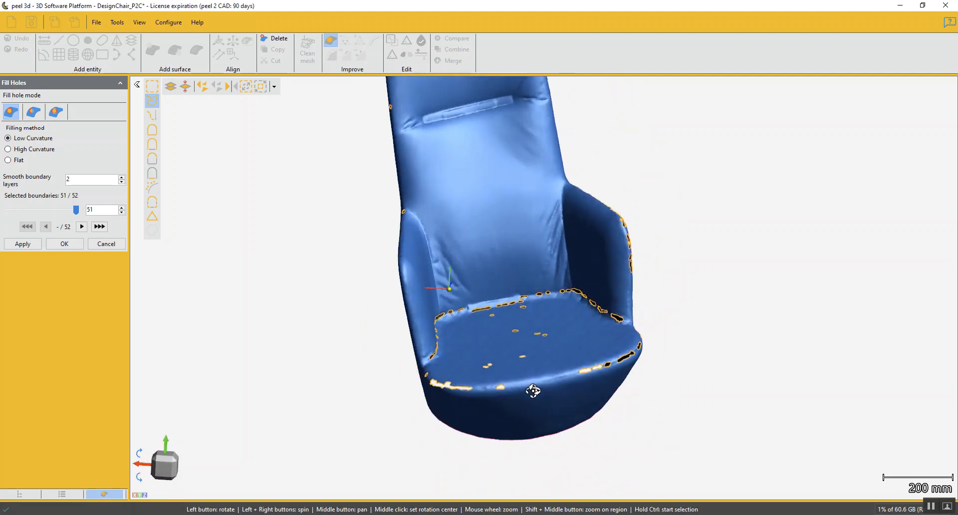
Fill the selected holes in the chair mesh and finish the Fill Holes tool.
click(34, 245)
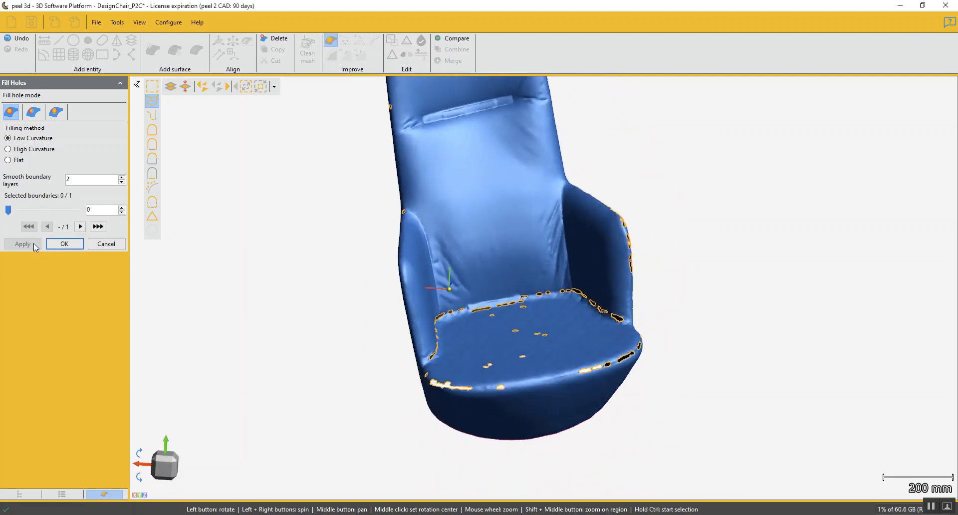
drag(412, 359, 452, 366)
click(56, 244)
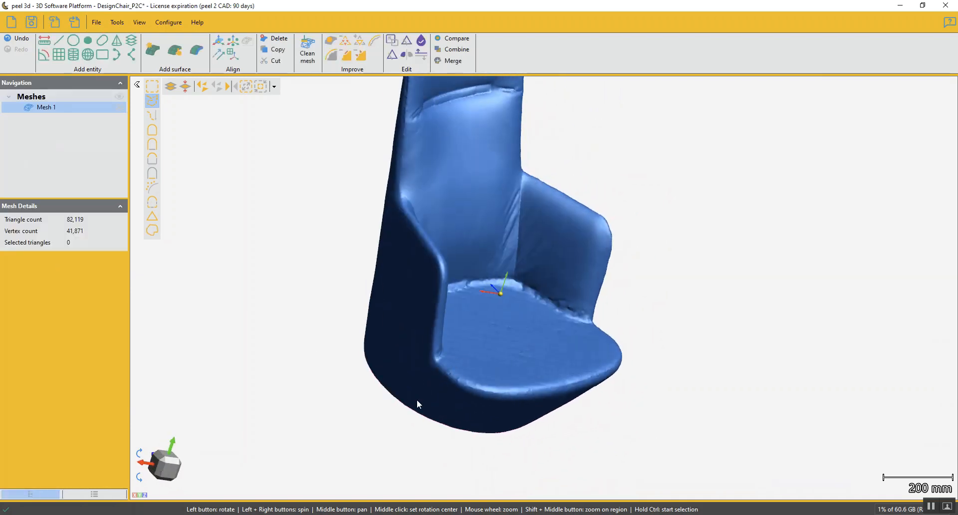
drag(417, 400, 488, 380)
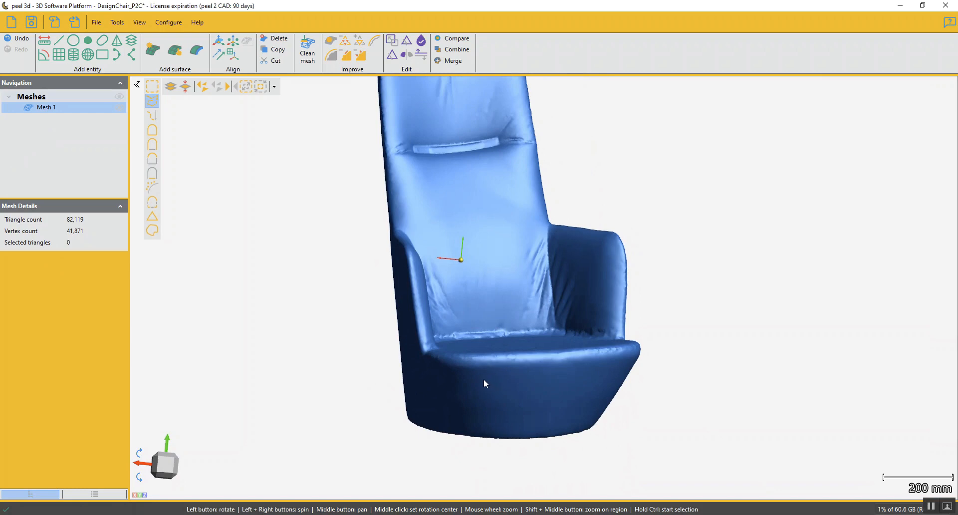
Create a circle entity by boundary selection on the open edge of the chair's base, with its plane fitted on the boundary.
scroll(514, 204, down, 3)
drag(480, 262, 359, 242)
click(73, 40)
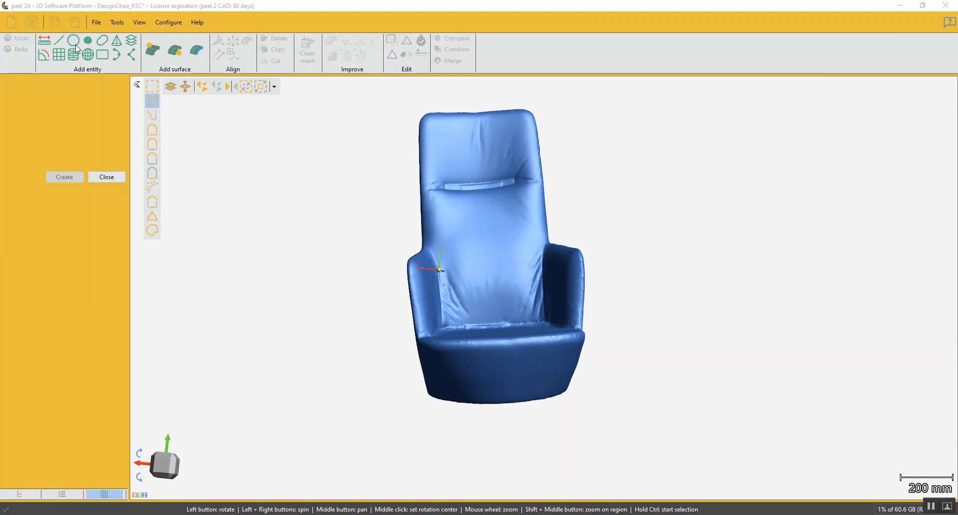
drag(504, 358, 510, 310)
scroll(510, 310, up, 5)
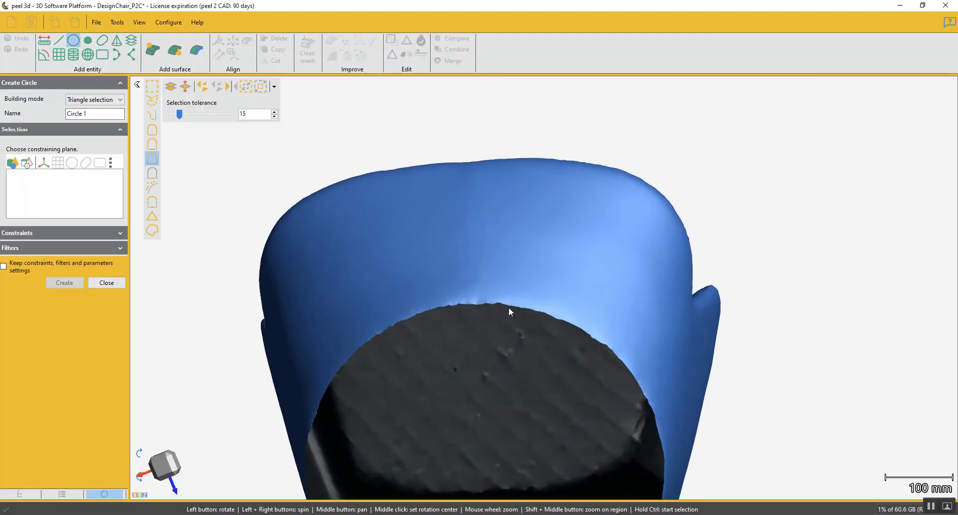
click(79, 101)
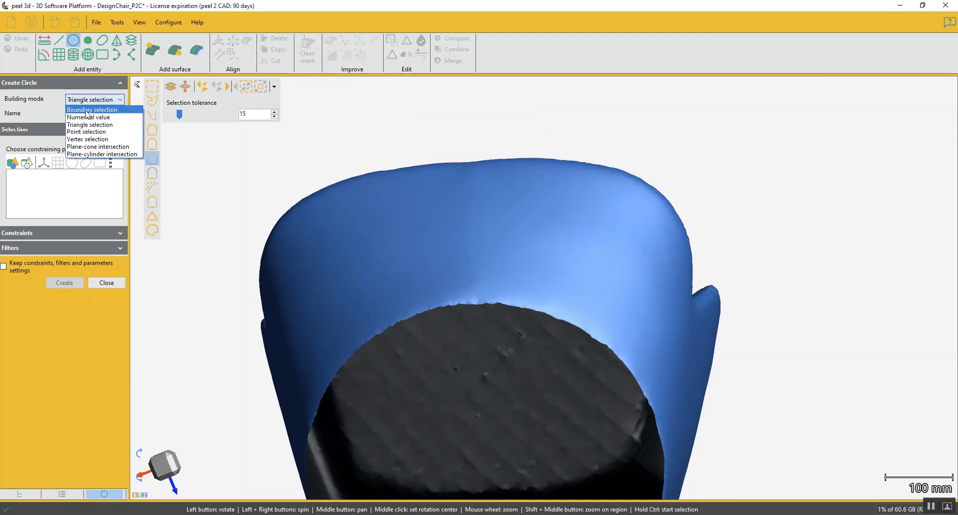
click(87, 110)
drag(354, 241, 531, 180)
click(526, 171)
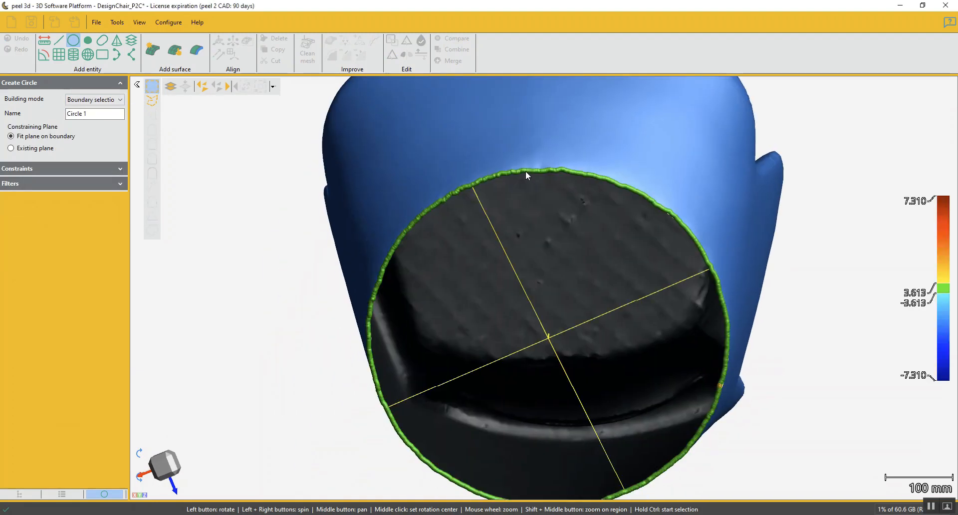
click(64, 303)
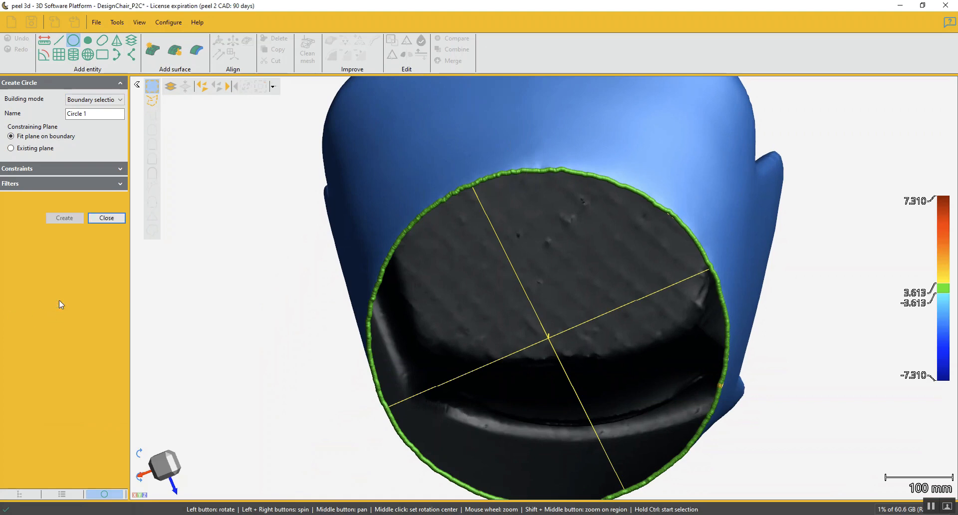
click(106, 218)
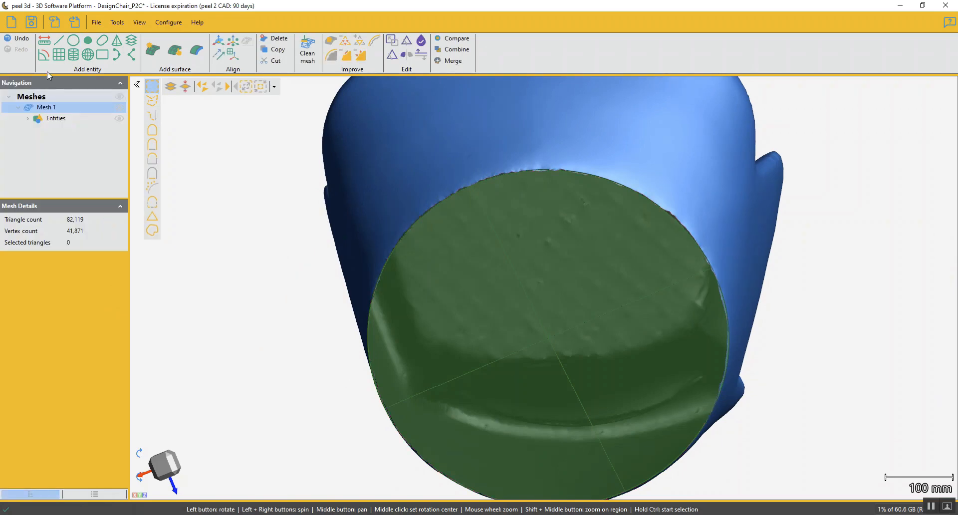
Create a plane entity by triangle selection, using the boundary triangles around the open edge of the chair's base.
click(59, 55)
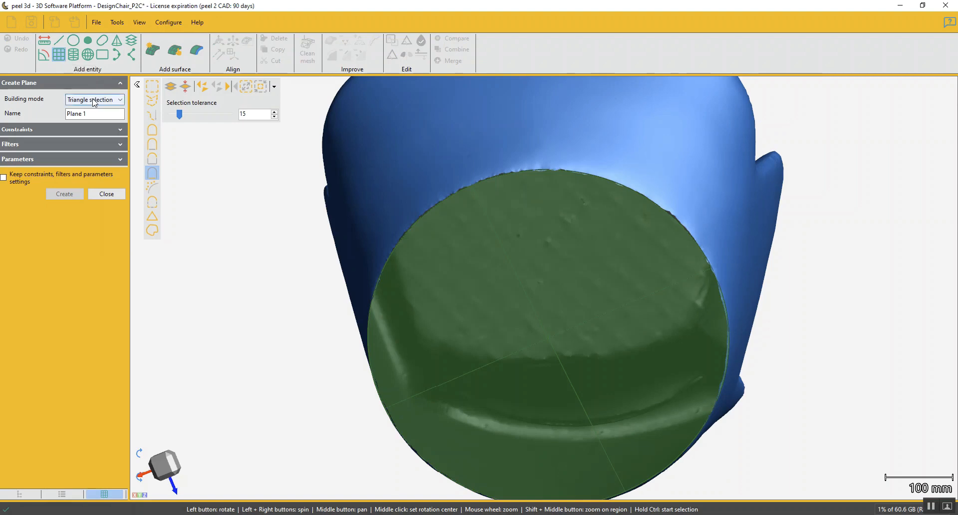
click(155, 231)
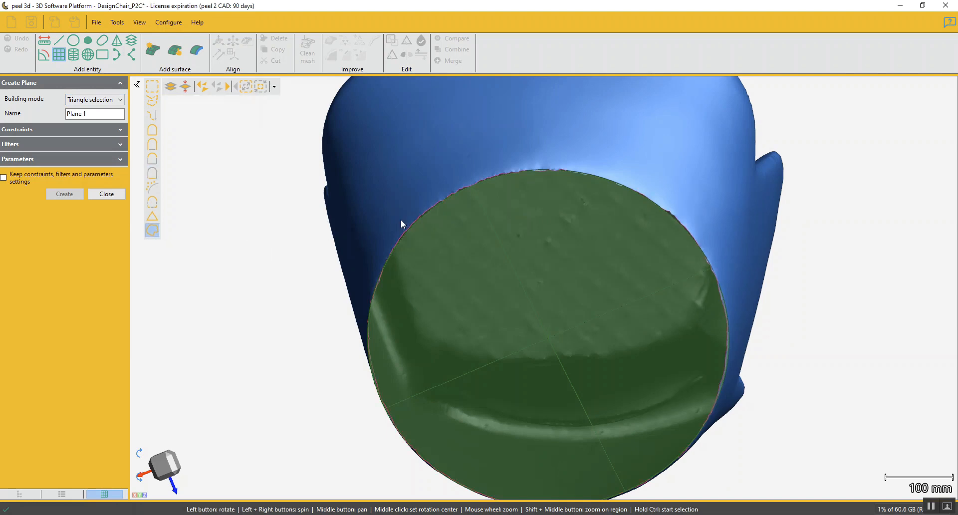
click(495, 182)
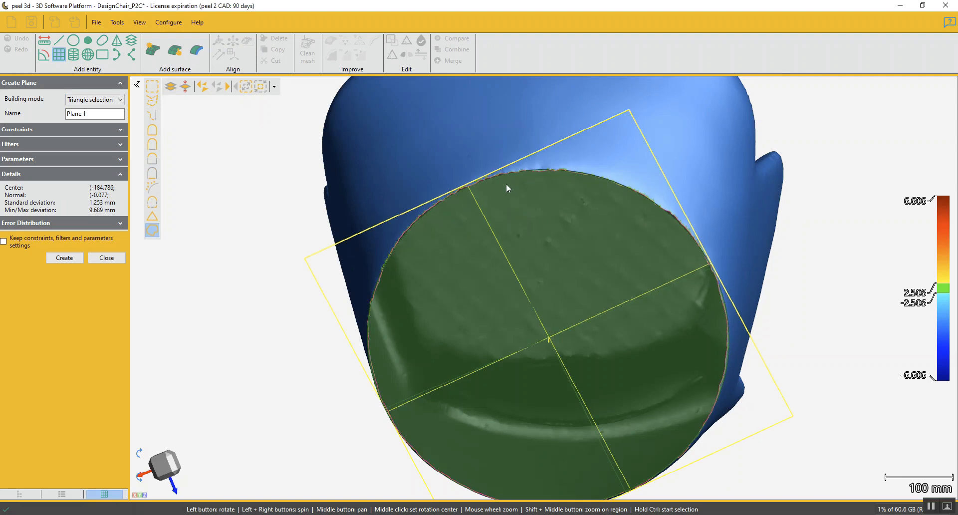
scroll(506, 183, up, 5)
mouse_move(468, 182)
mouse_down()
mouse_move(462, 163)
mouse_move(524, 250)
mouse_move(505, 327)
mouse_up()
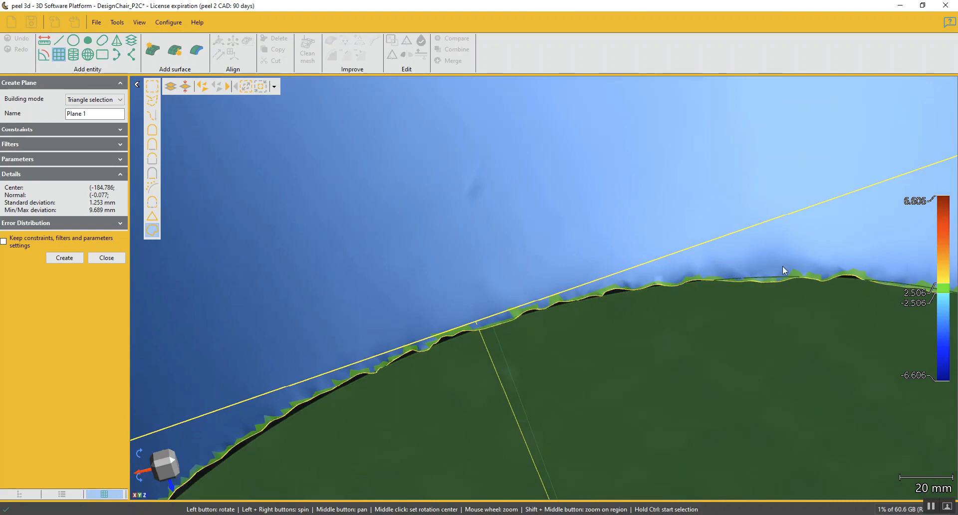
scroll(822, 276, down, 3)
scroll(822, 274, down, 4)
middle_drag(822, 273, 628, 212)
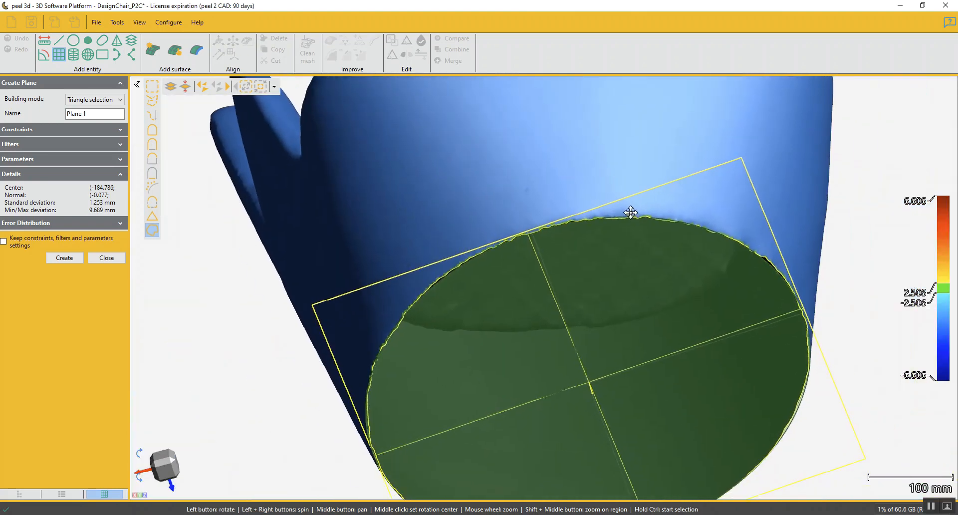
scroll(626, 212, down, 2)
drag(594, 292, 597, 302)
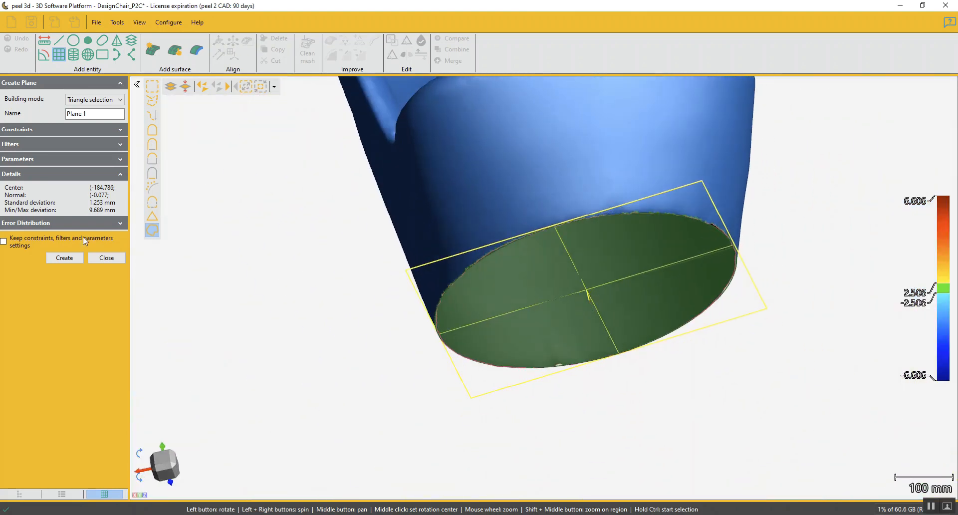
click(64, 257)
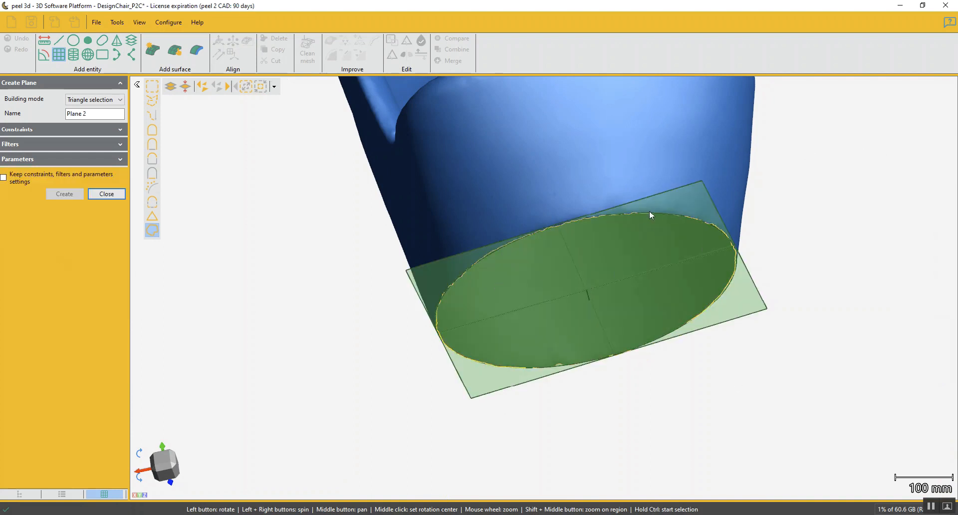
click(107, 194)
Set up a mesh symmetry plane, defining its initial plane with a line drawn lengthwise through the middle of the chair's front.
scroll(530, 174, down, 5)
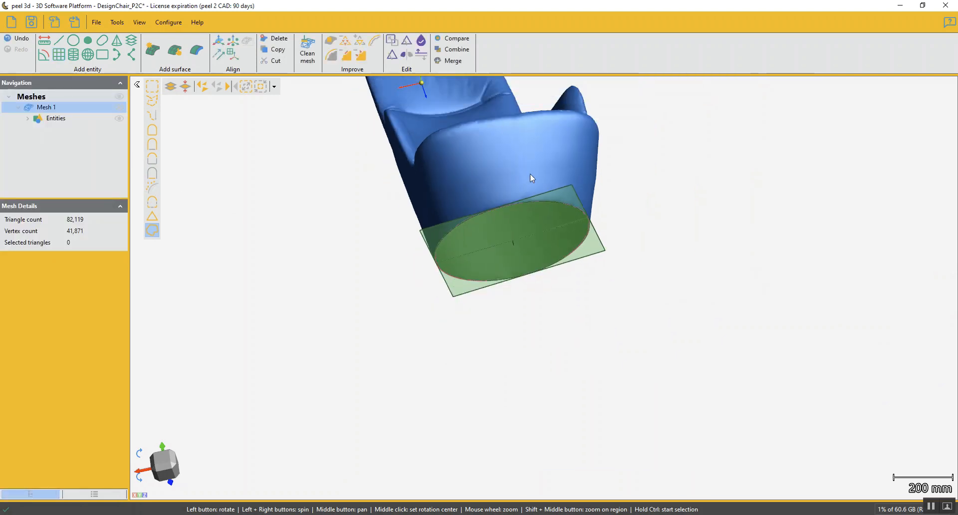
drag(528, 256, 530, 277)
drag(533, 276, 526, 224)
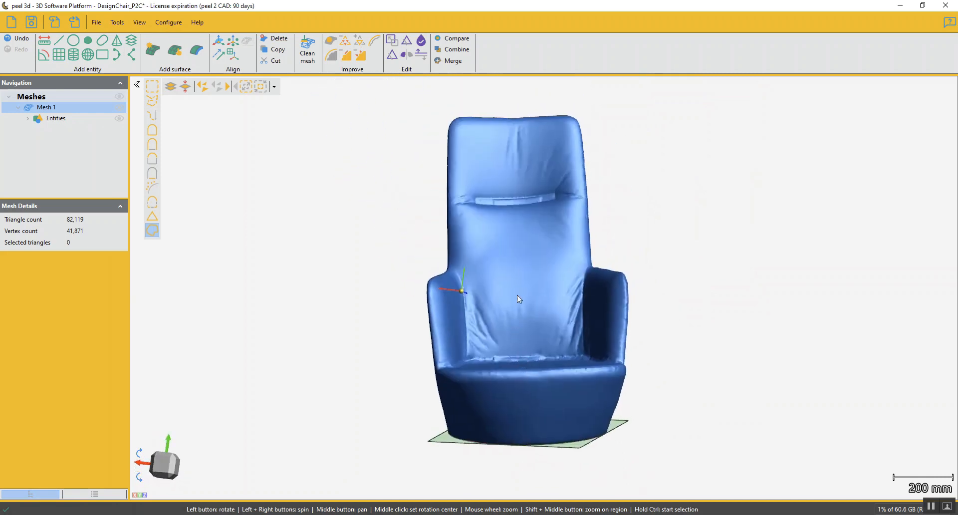
click(58, 53)
click(76, 100)
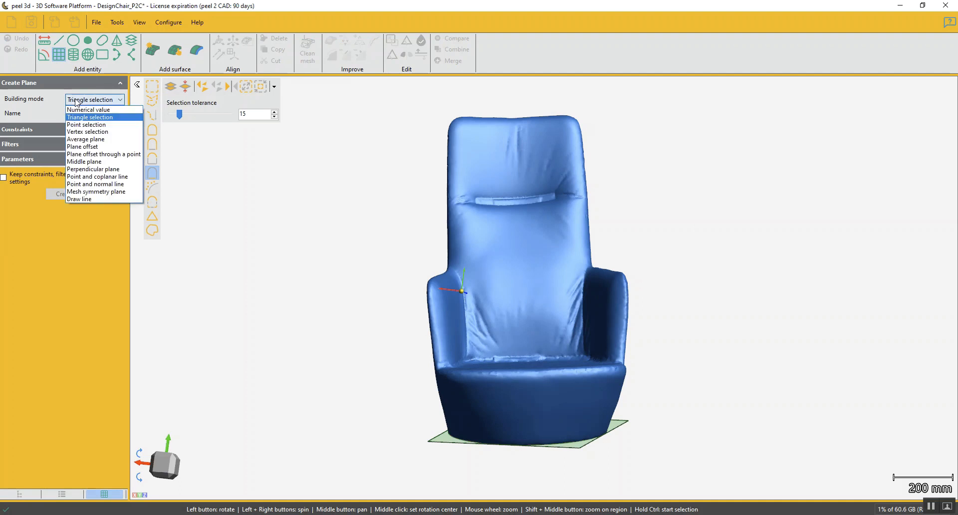
click(110, 193)
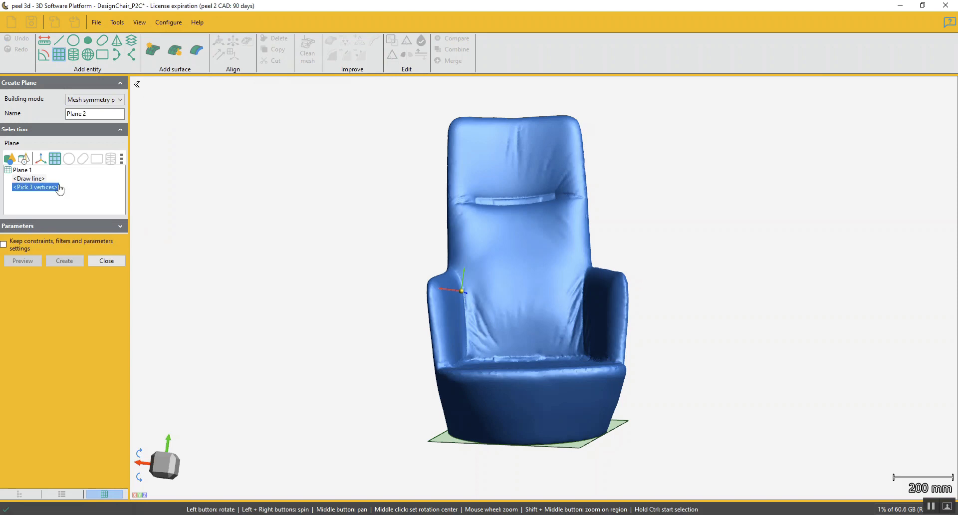
click(23, 171)
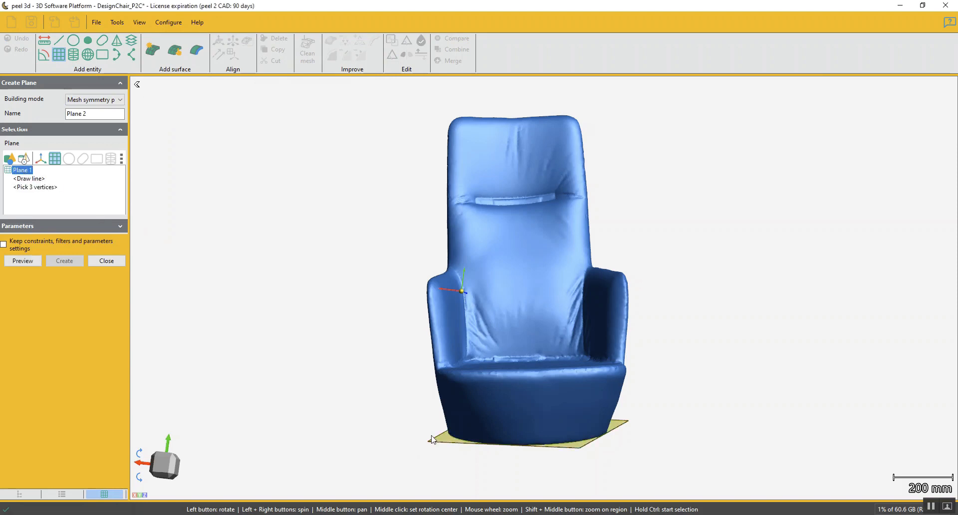
click(31, 180)
click(32, 188)
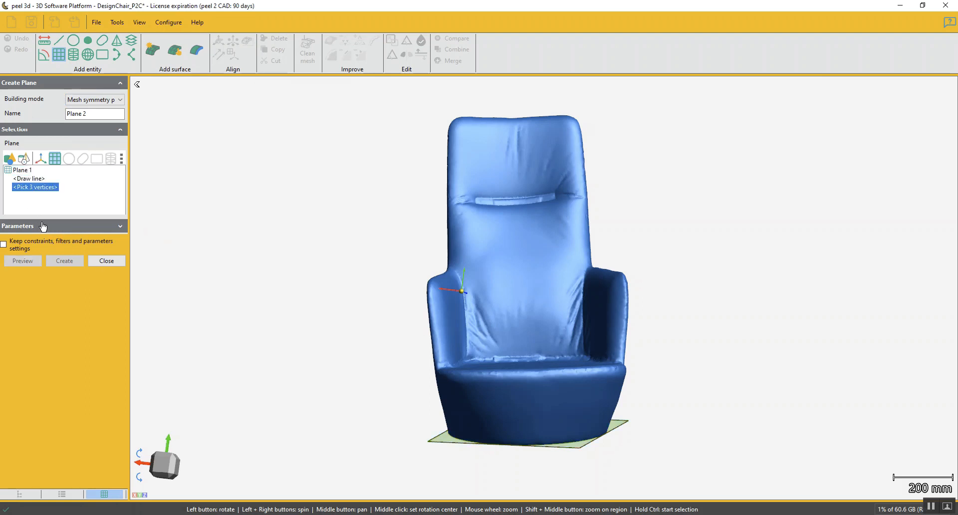
click(29, 178)
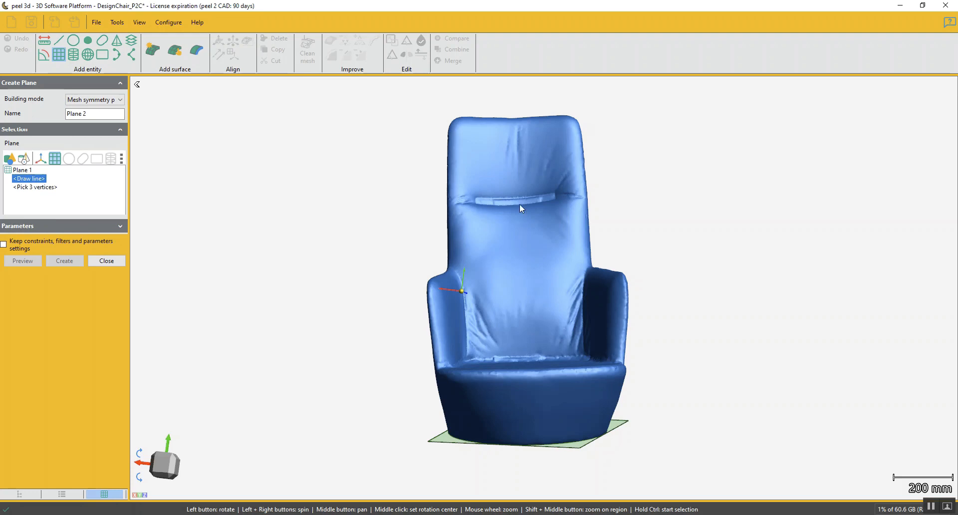
drag(519, 195, 518, 196)
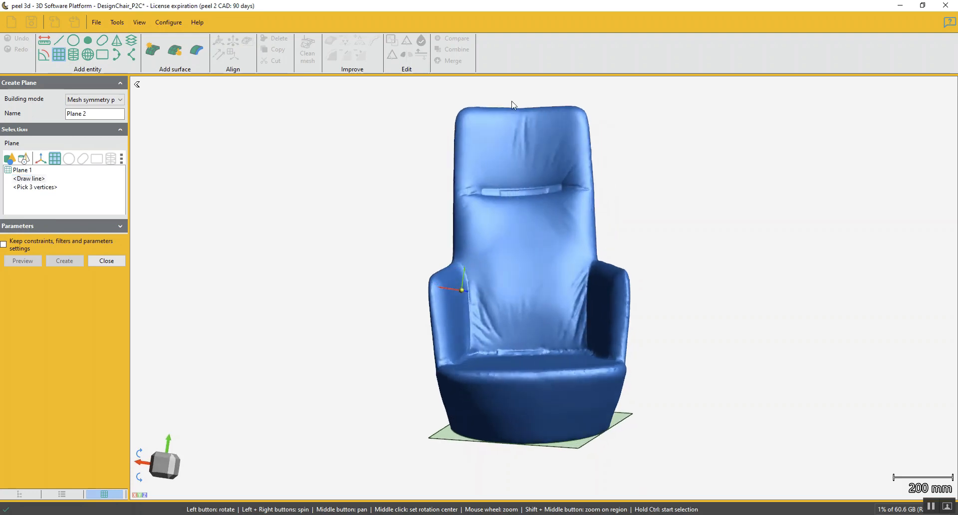
drag(520, 89, 534, 470)
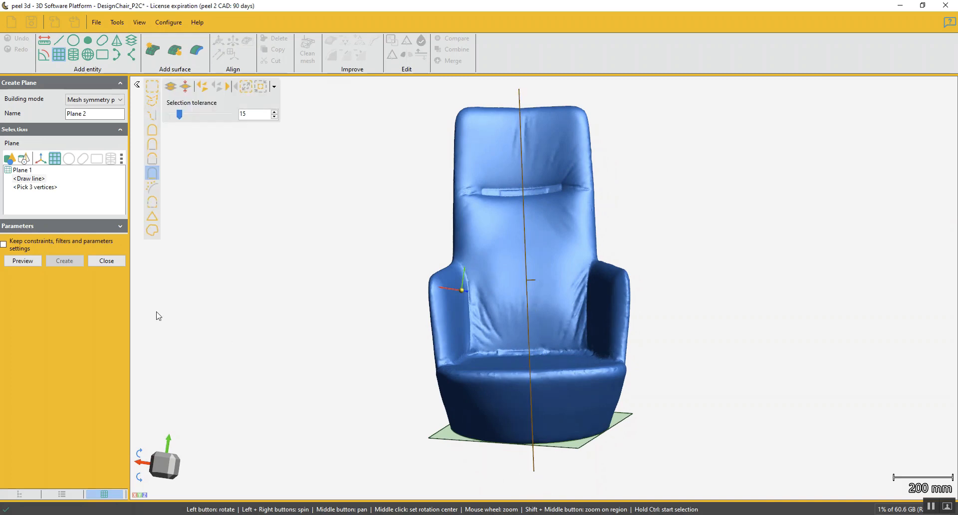
Preview the chair's mesh symmetry plane, create it and finish the plane tool.
click(23, 261)
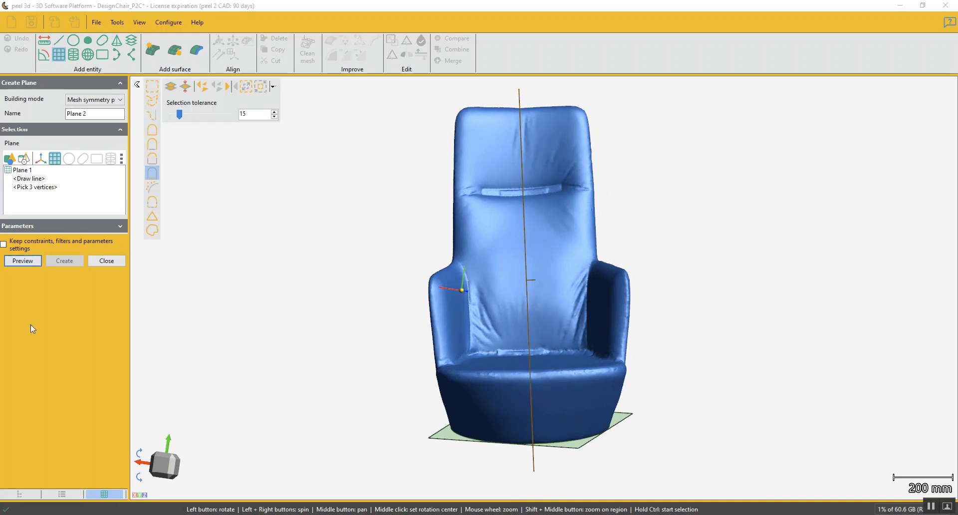
mouse_move(469, 252)
mouse_down()
mouse_move(457, 253)
mouse_move(469, 255)
mouse_up()
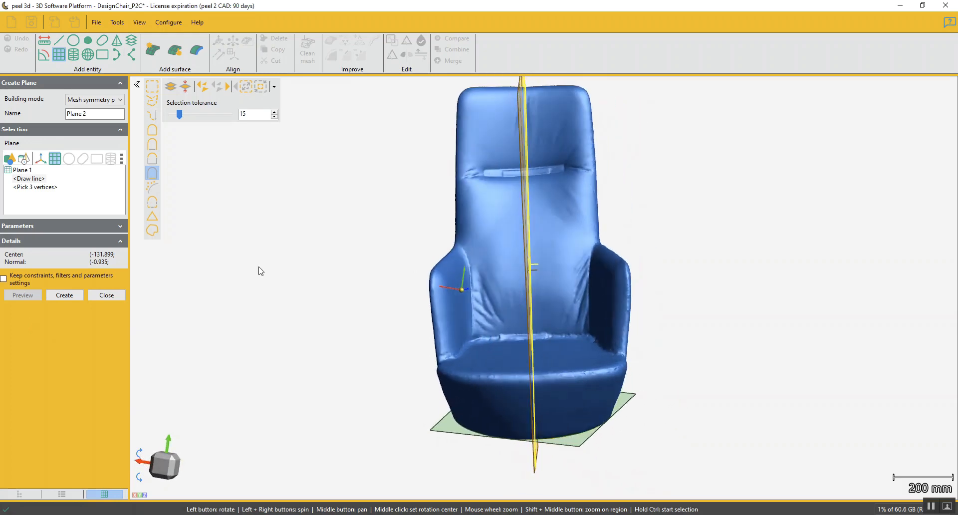
click(72, 298)
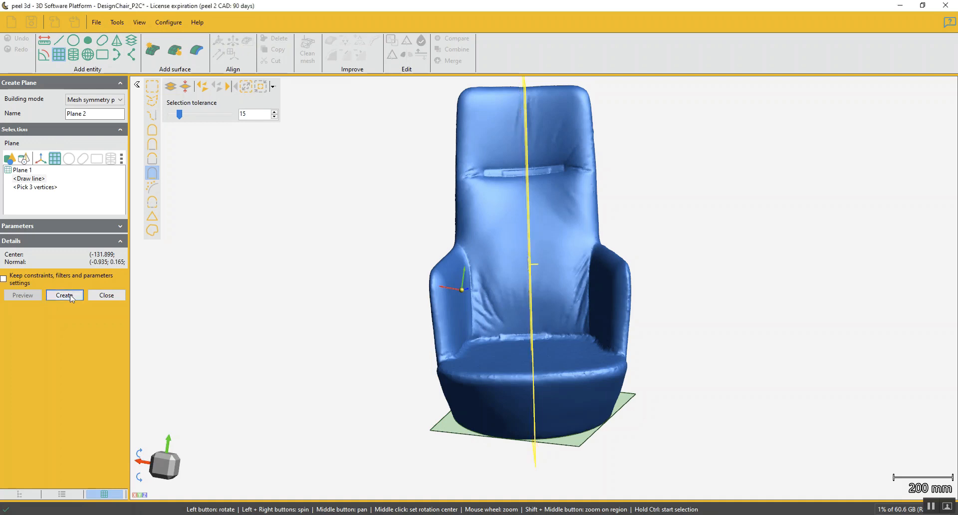
click(106, 261)
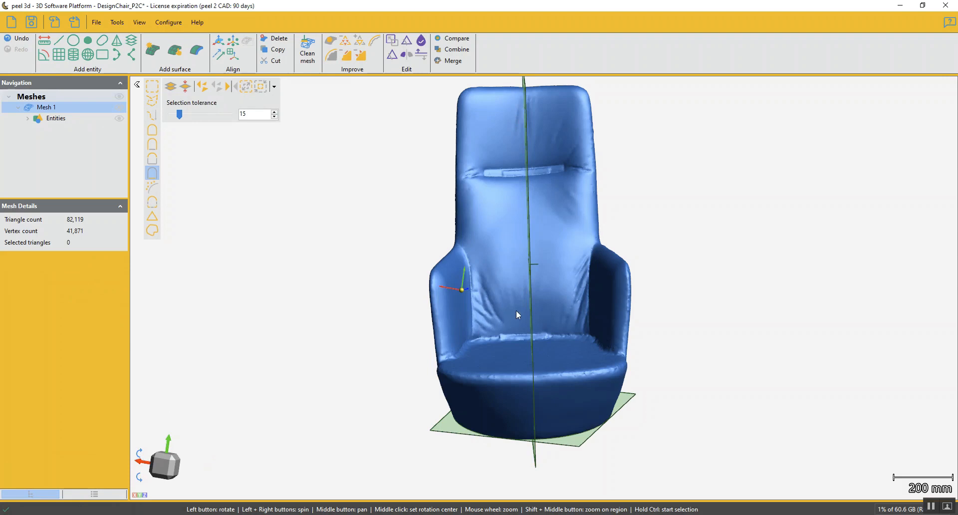
Start an alignment to the origin and constrain Circle 1 to Origin XYZ.
drag(517, 310, 562, 369)
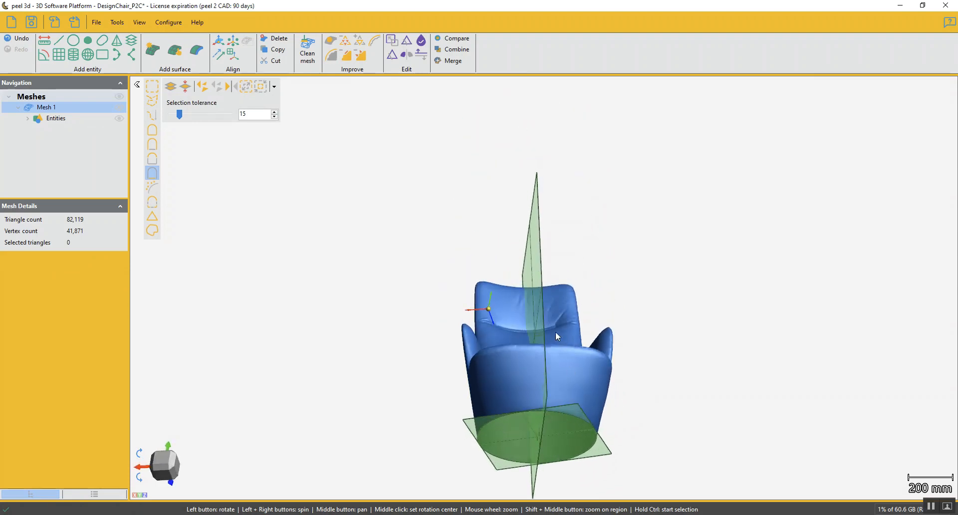
drag(556, 332, 503, 324)
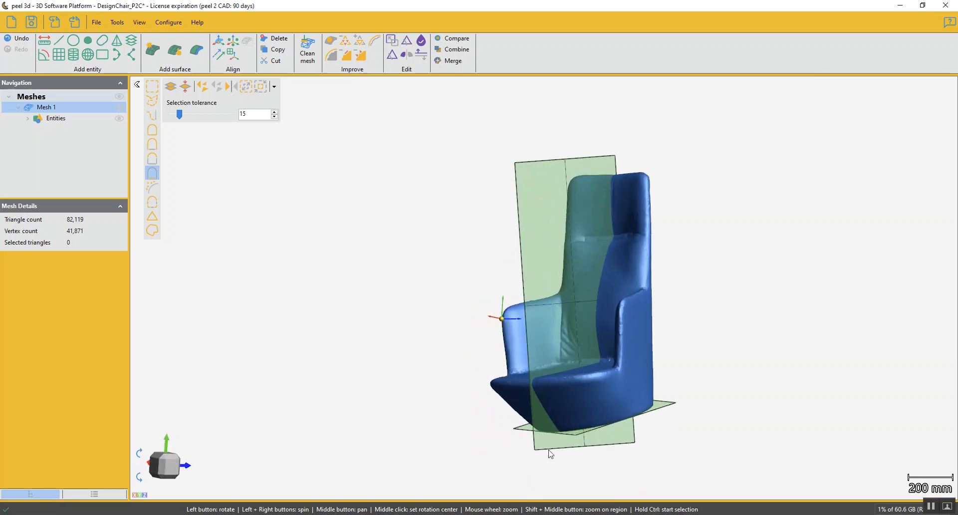
click(221, 44)
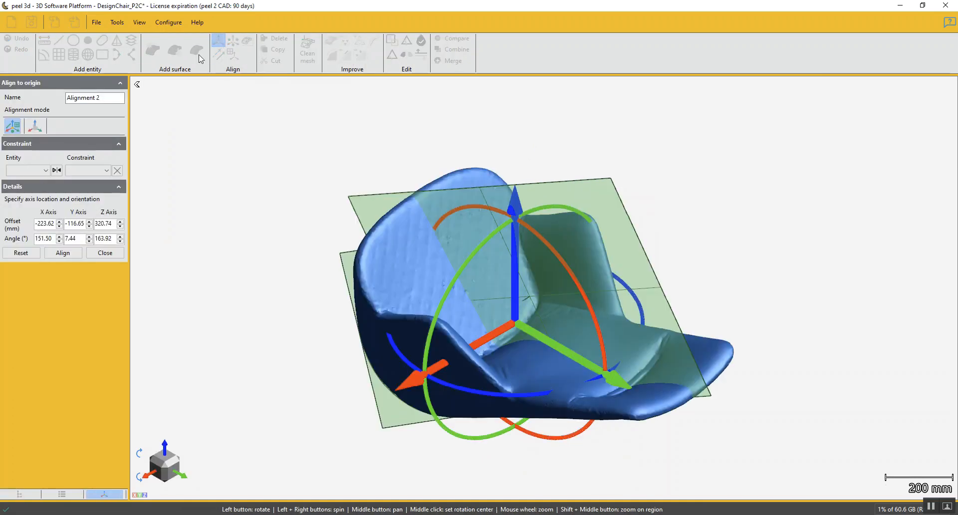
click(46, 171)
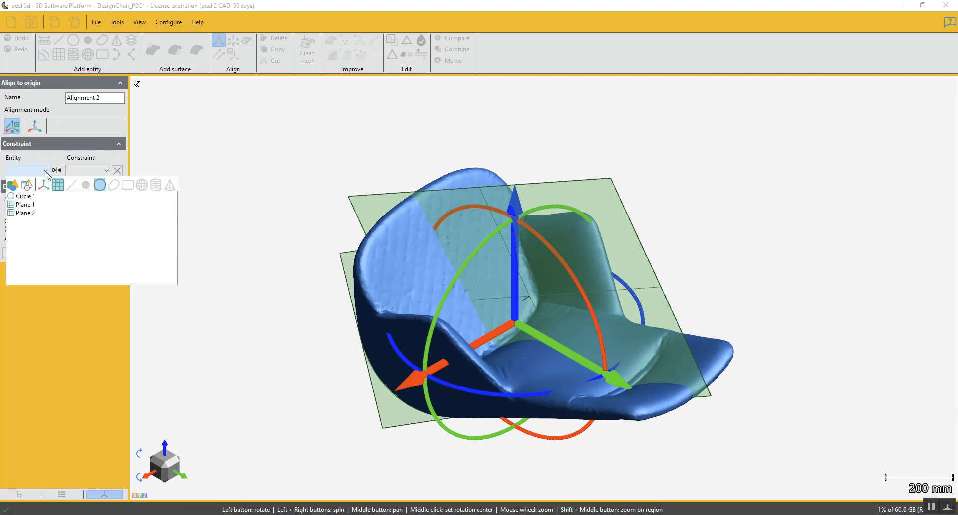
click(24, 197)
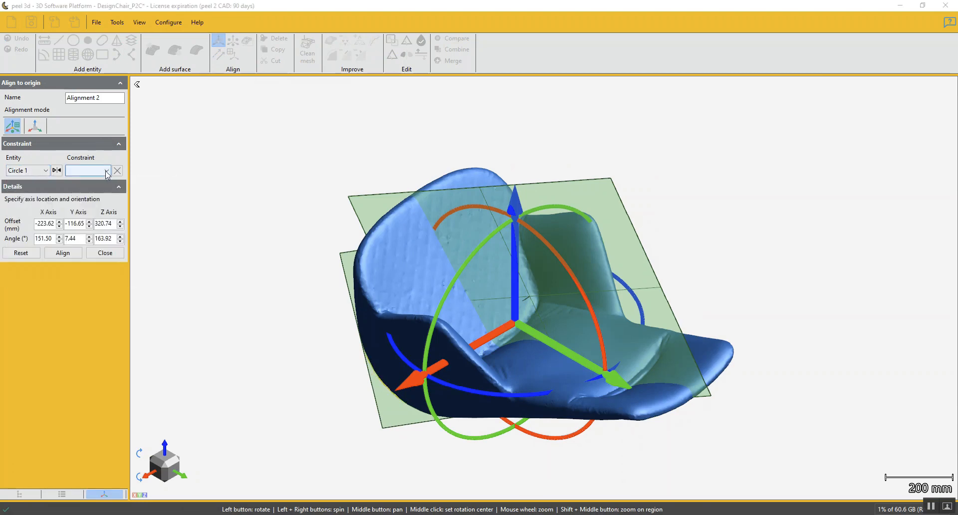
click(107, 171)
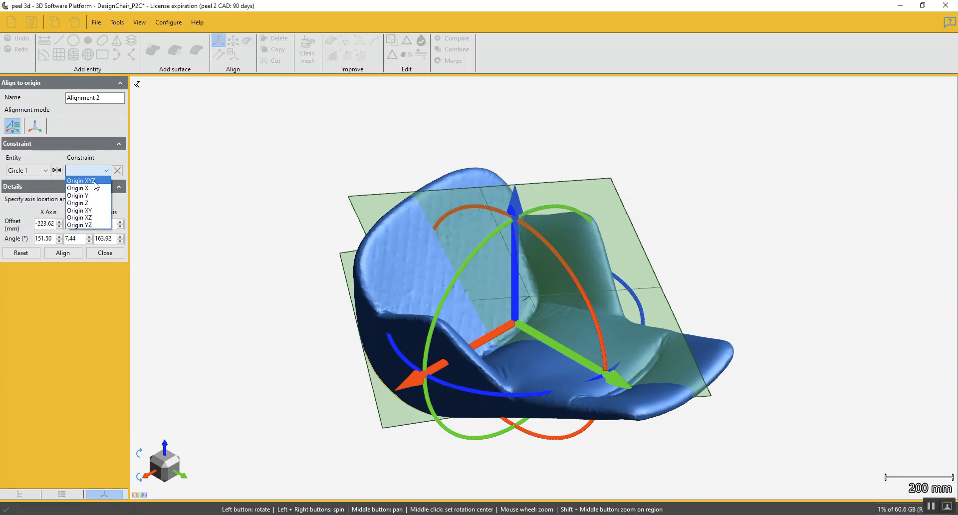
click(95, 182)
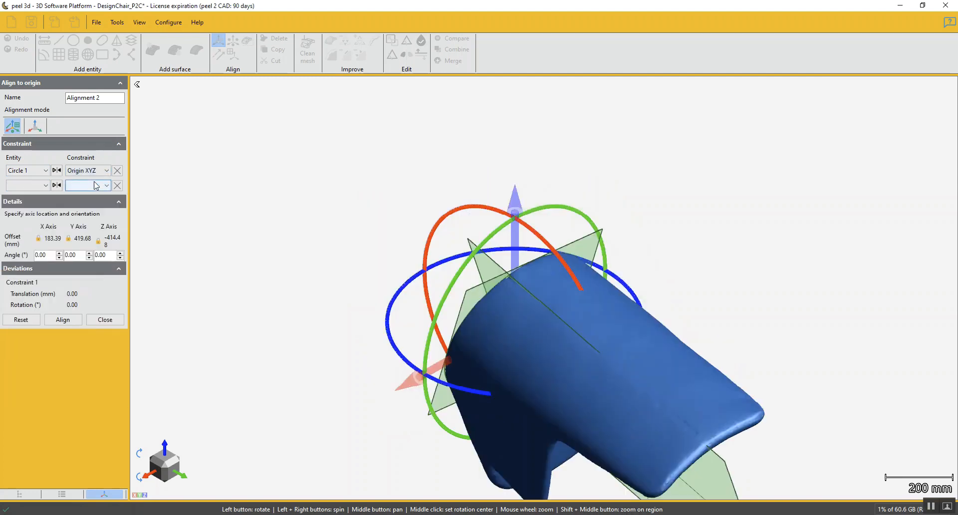
Add a second alignment constraint that matches Plane 1 to the XY Plane.
click(44, 185)
click(21, 219)
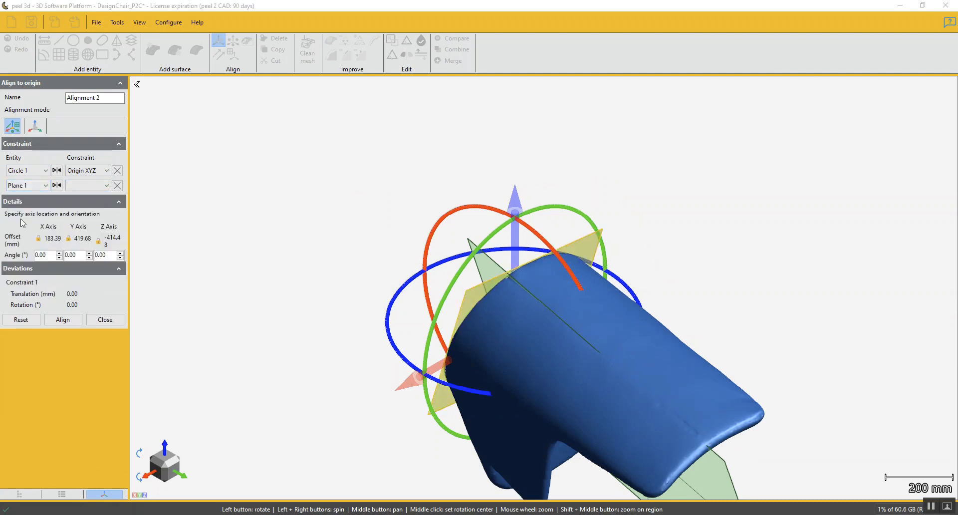
click(107, 186)
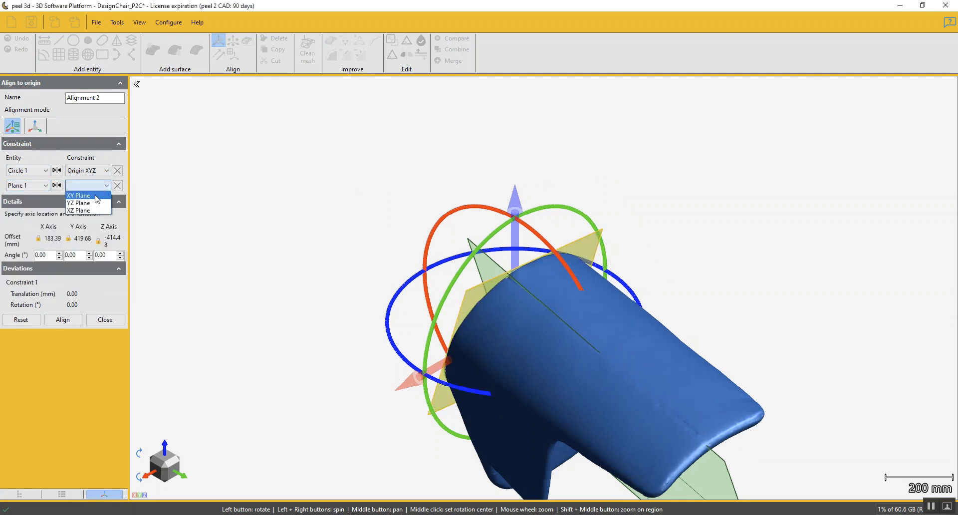
click(95, 196)
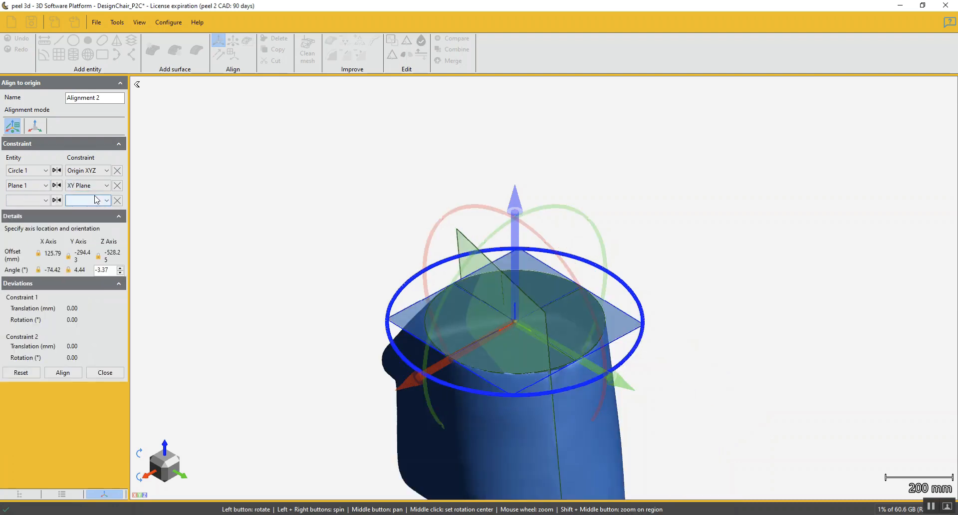
Add a third alignment constraint that matches Plane 2 to the YZ Plane.
click(37, 201)
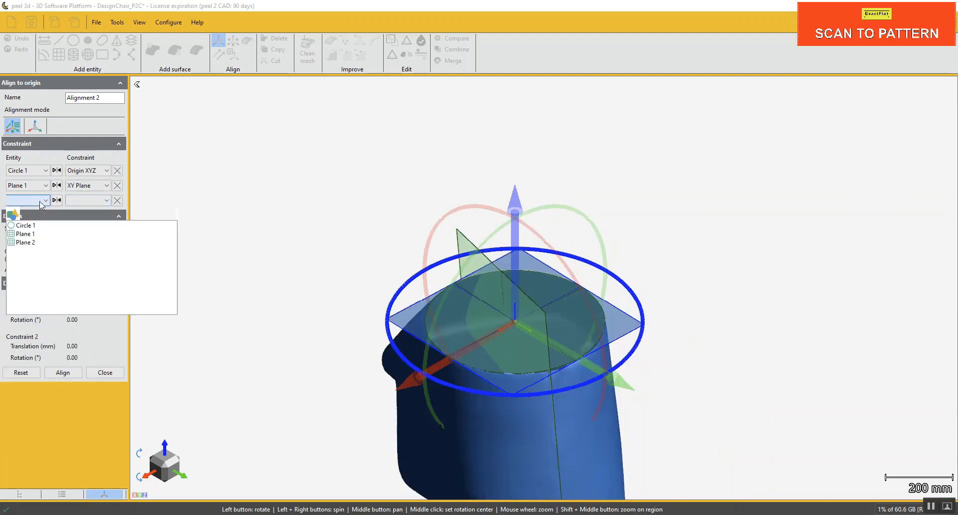
click(26, 243)
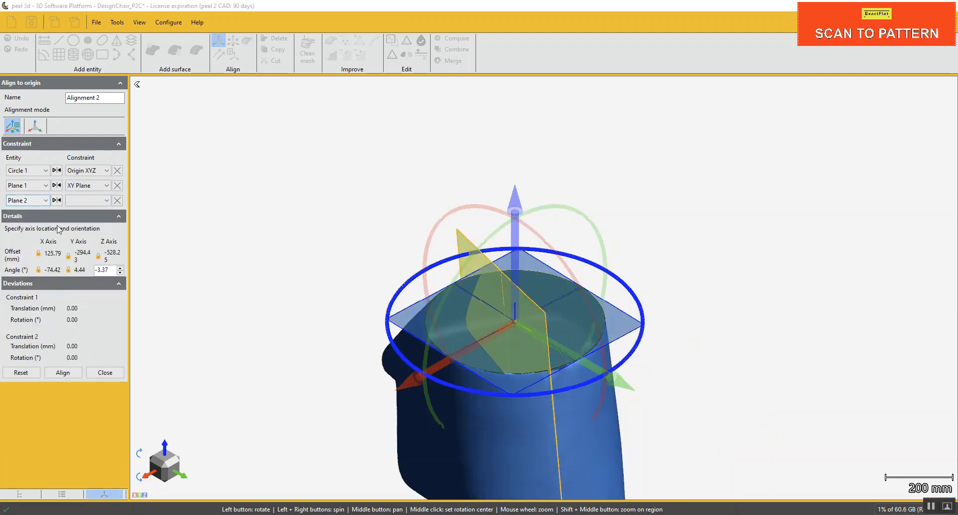
click(100, 200)
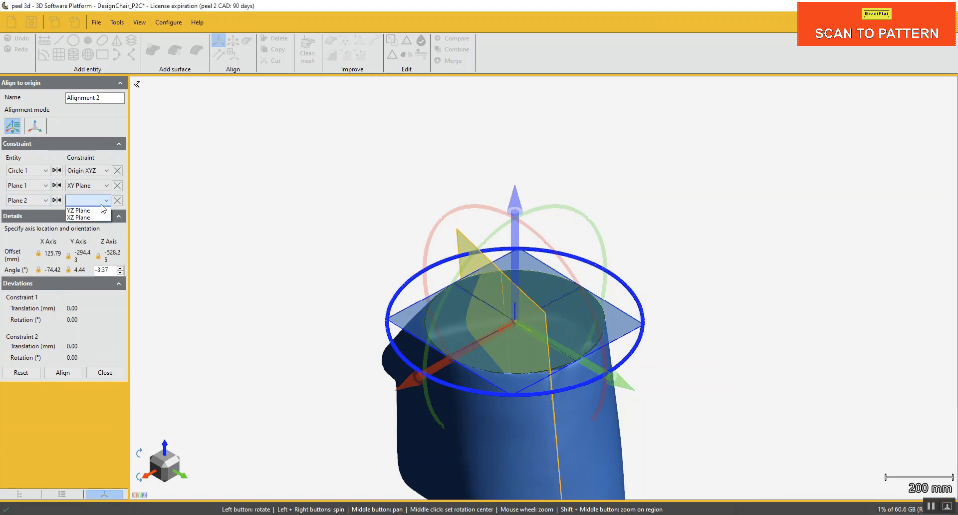
click(93, 210)
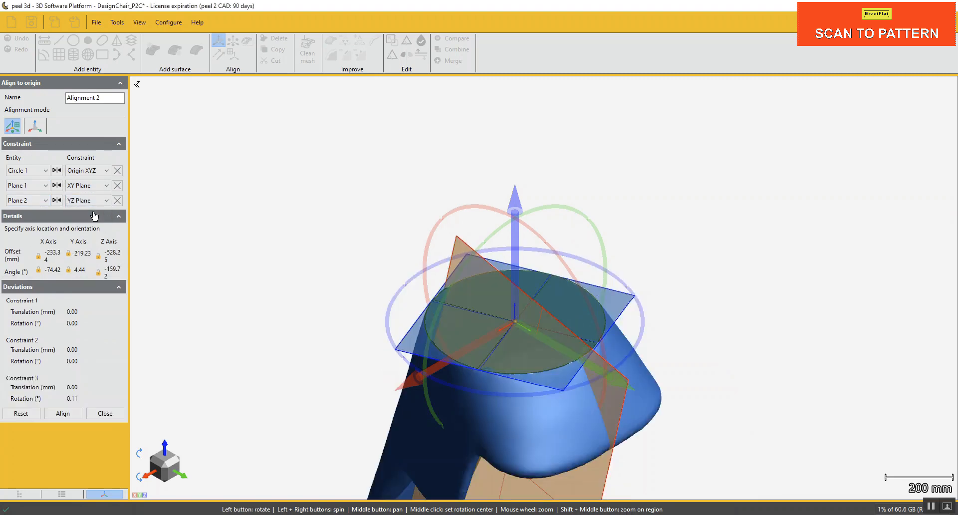
drag(368, 274, 573, 344)
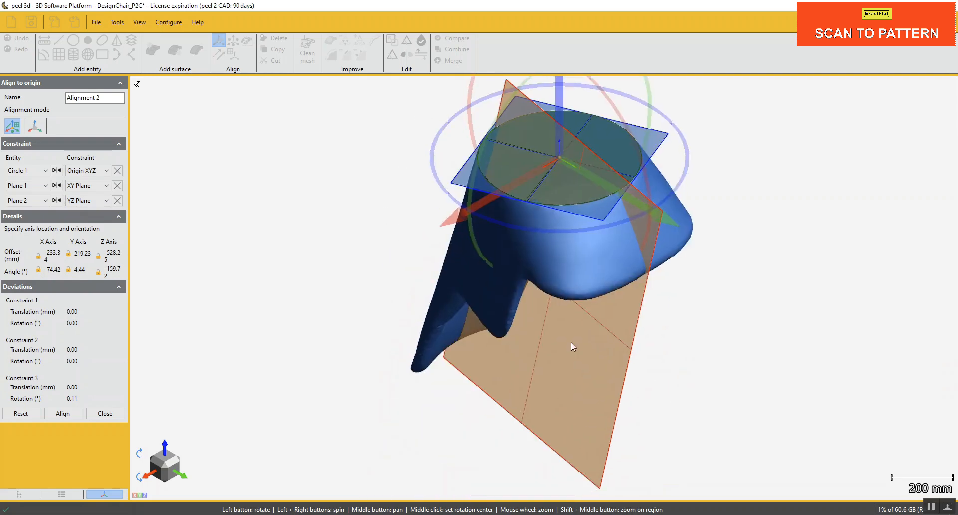
Reverse the directions of the Plane 1 and Plane 2 constraints so the chair stands upright and faces the opposite way.
mouse_move(616, 389)
mouse_down()
mouse_move(604, 354)
mouse_move(627, 365)
mouse_move(620, 374)
mouse_move(629, 381)
mouse_up()
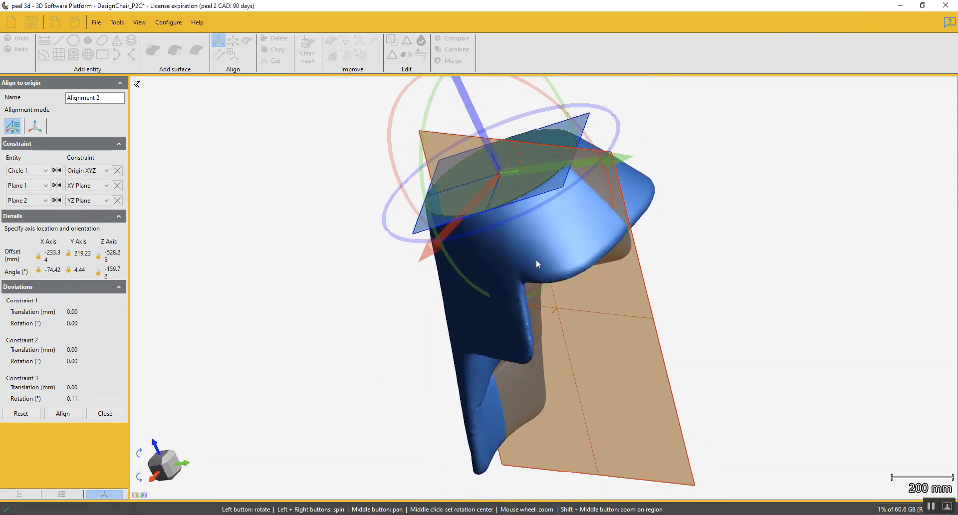
click(56, 170)
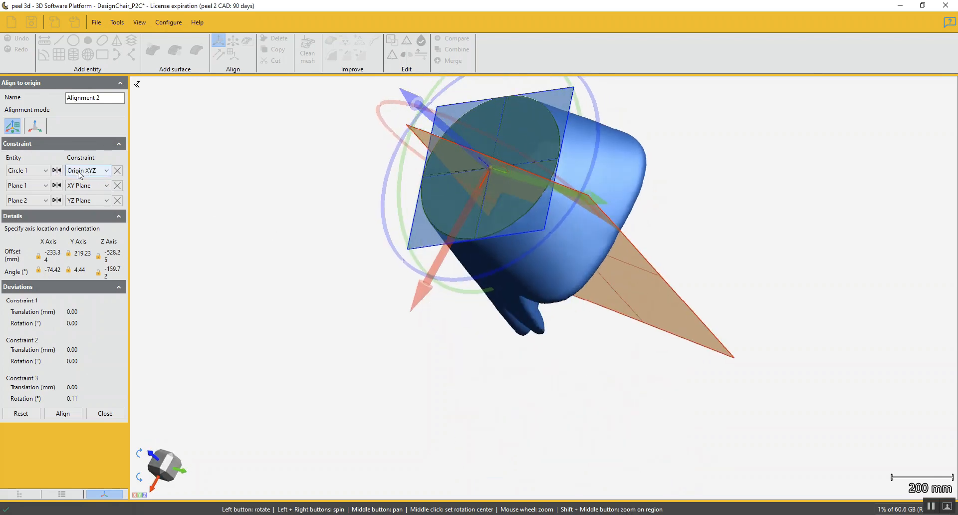
click(57, 185)
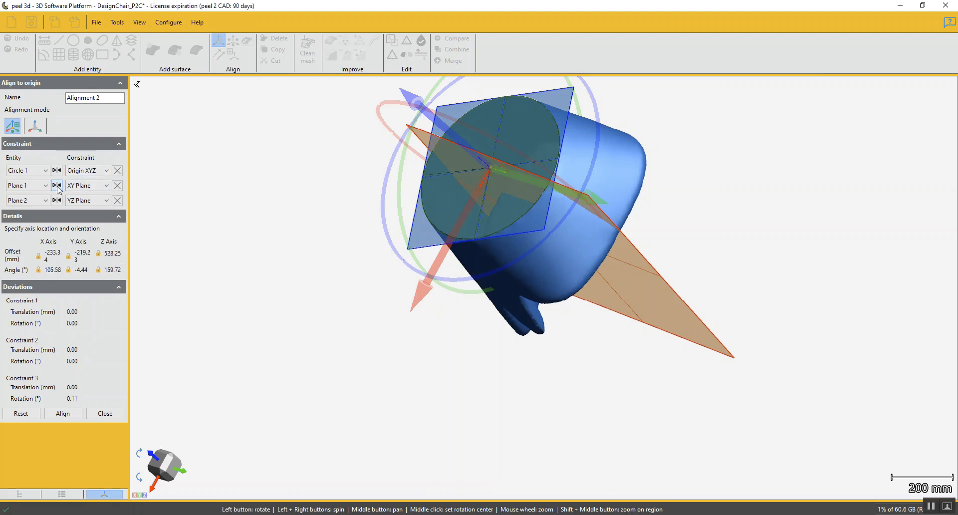
drag(332, 241, 405, 381)
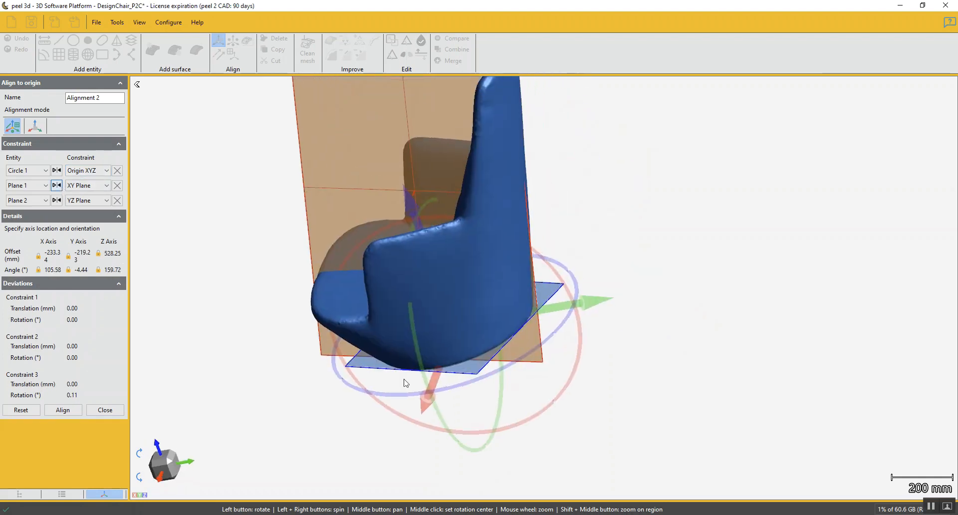
drag(549, 387, 560, 388)
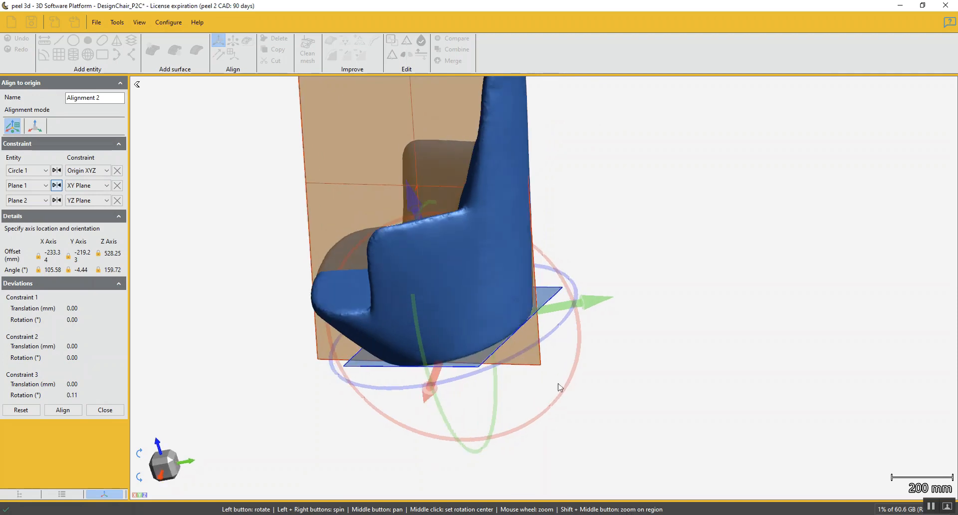
click(57, 200)
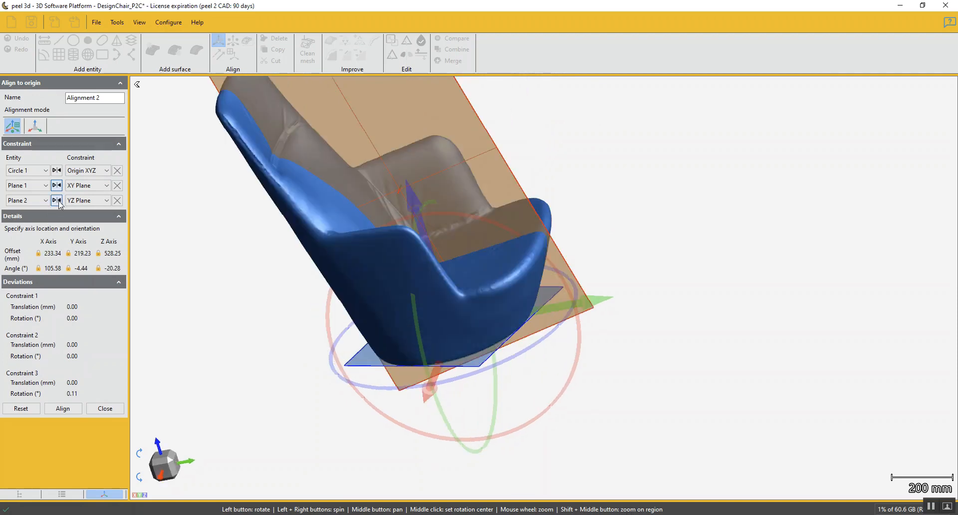
Check the previewed alignment of the chair against the axes from an angled view and from the front, back and side.
drag(276, 407, 259, 421)
scroll(331, 357, down, 4)
middle_drag(387, 368, 434, 425)
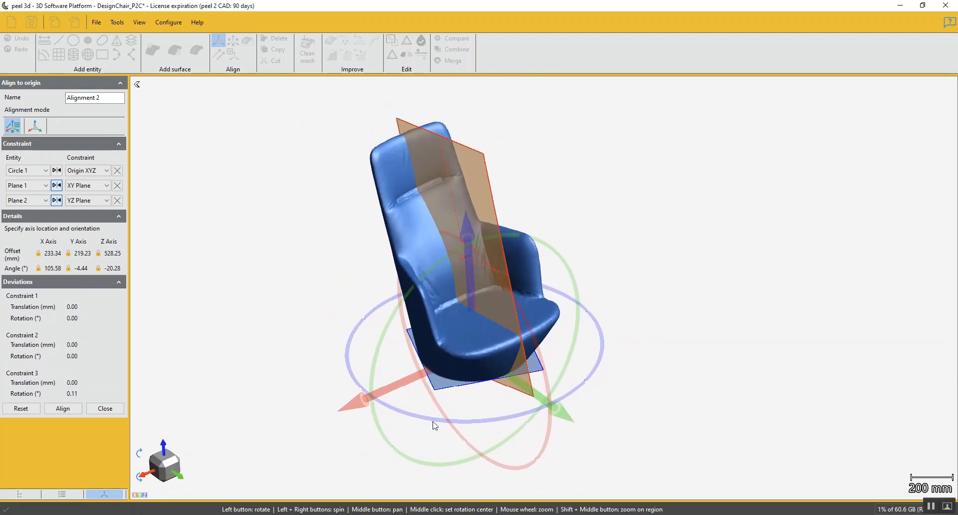
drag(434, 424, 414, 409)
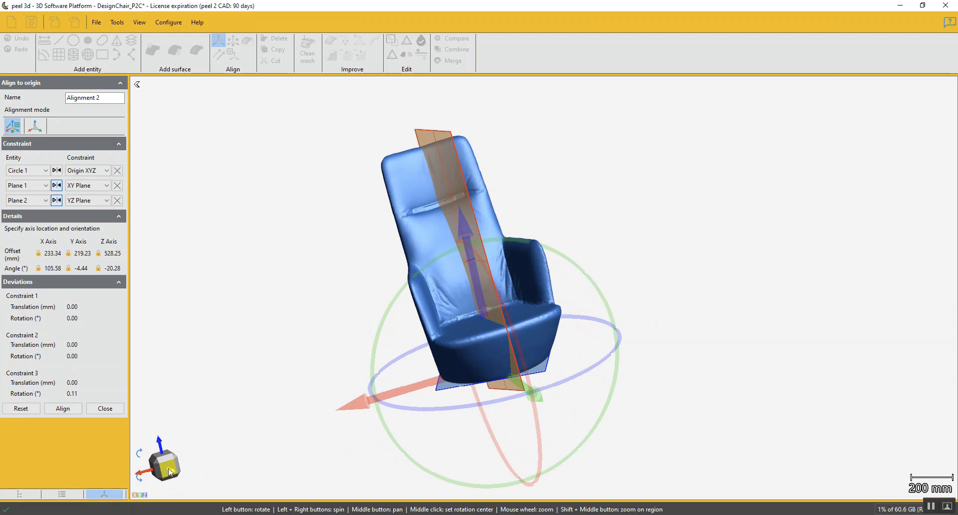
click(170, 472)
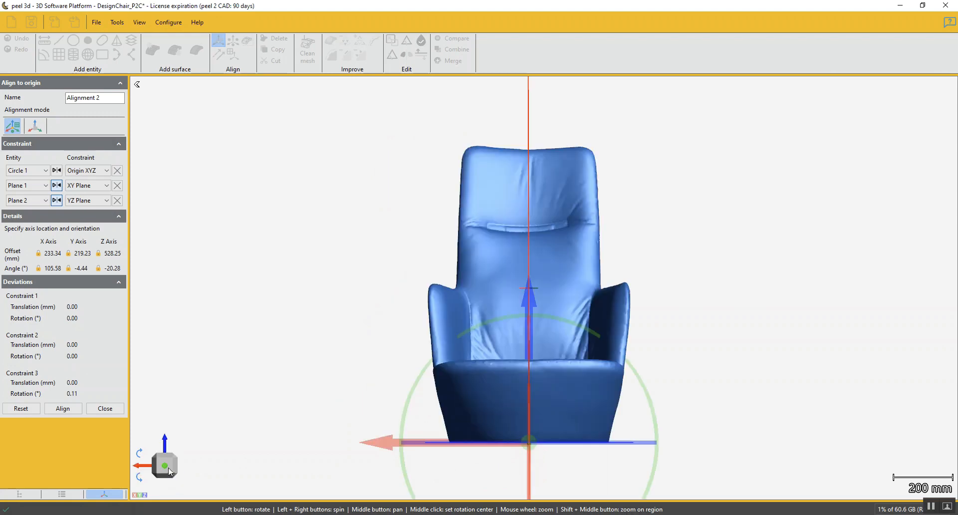
drag(231, 442, 195, 447)
click(175, 467)
drag(259, 479, 190, 472)
click(173, 465)
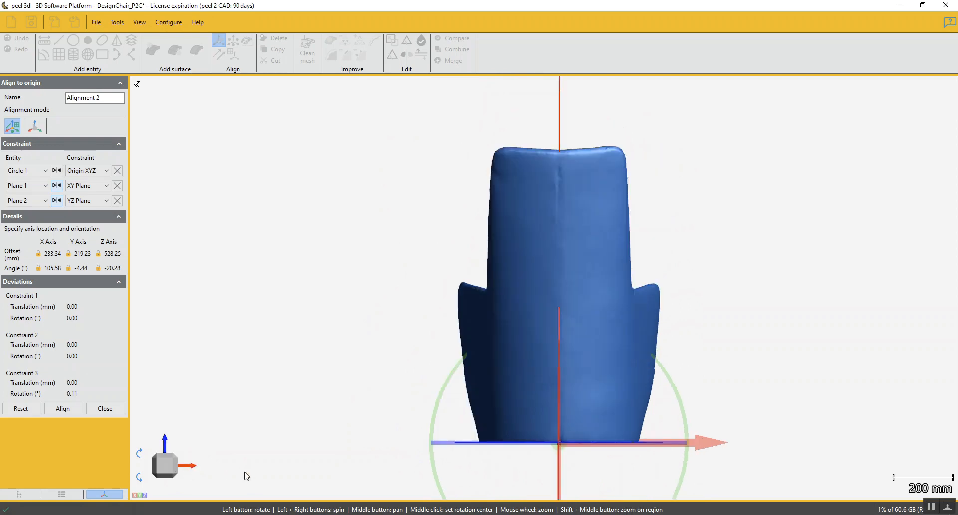
drag(247, 476, 213, 471)
click(175, 468)
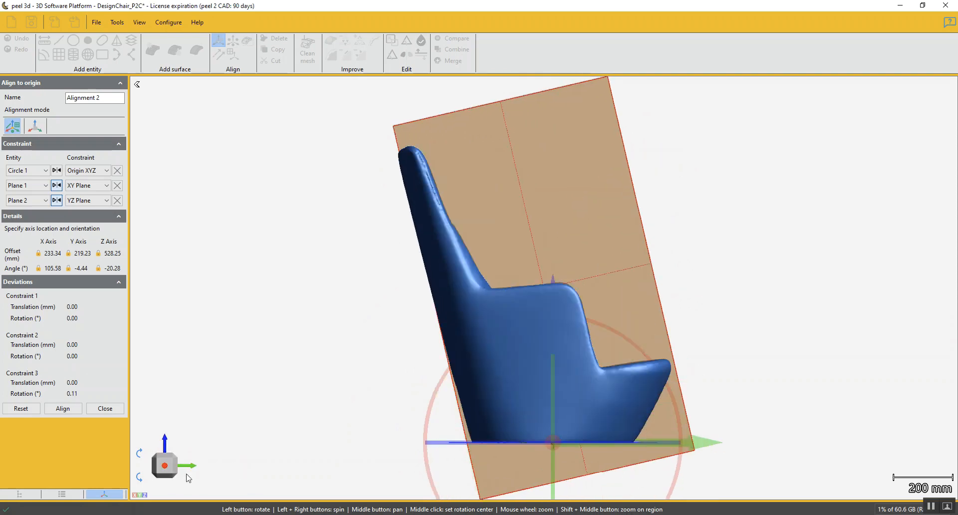
Apply the three-constraint alignment to the chair mesh.
click(63, 408)
drag(342, 384, 471, 424)
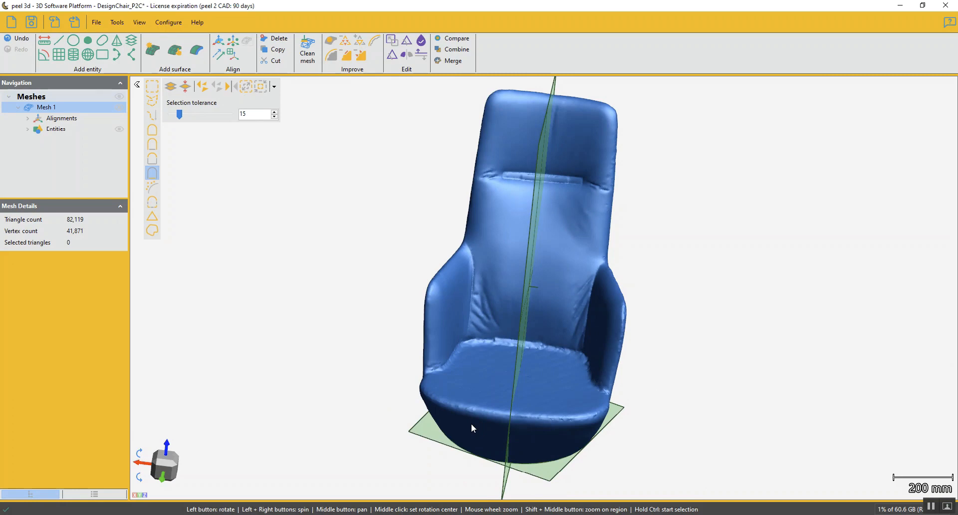
mouse_move(532, 353)
mouse_down()
mouse_move(544, 349)
mouse_move(533, 349)
mouse_up()
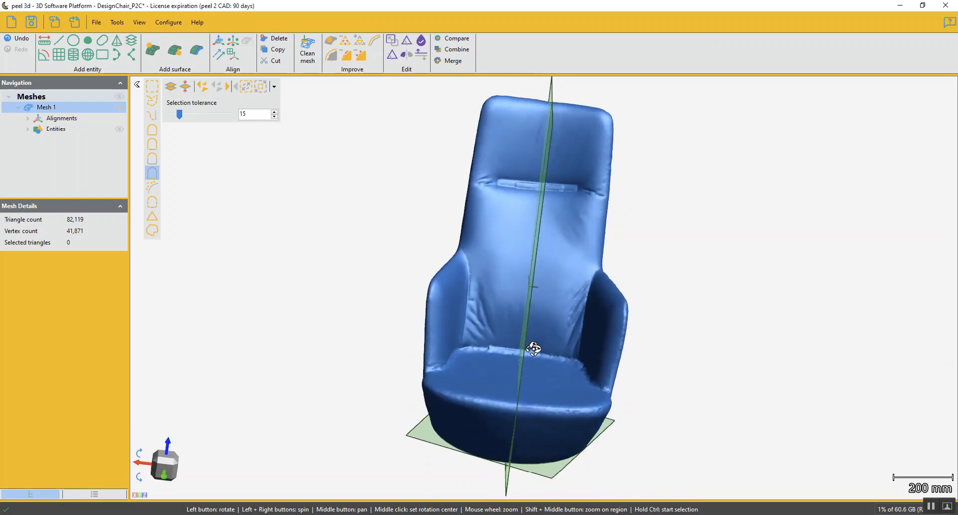
drag(487, 293, 494, 277)
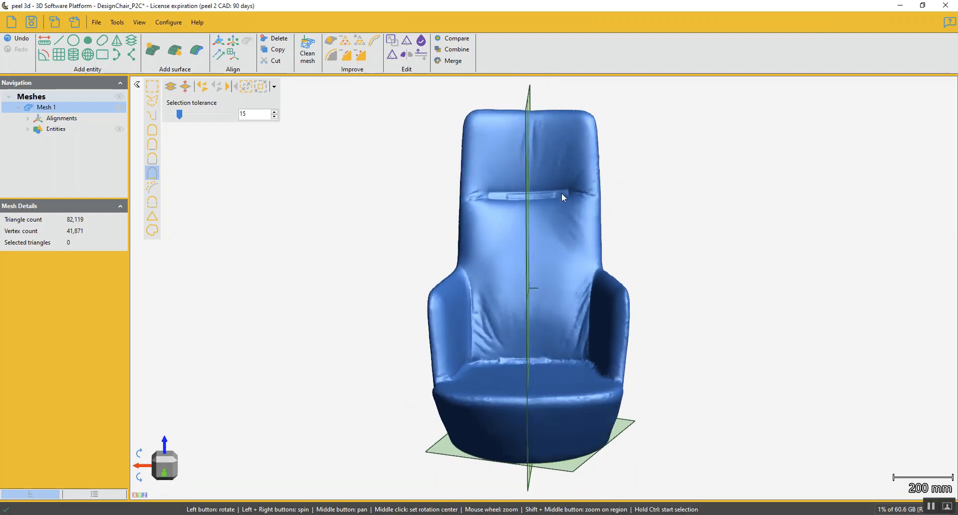
Rectangle-select the raised strip across the upper backrest and replace it with a smooth mesh surface.
click(154, 93)
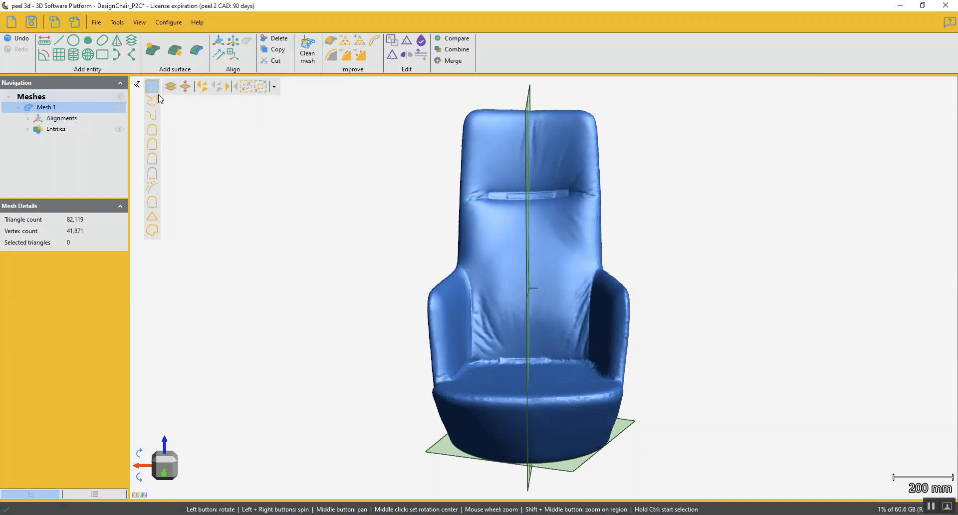
key(ctrl)
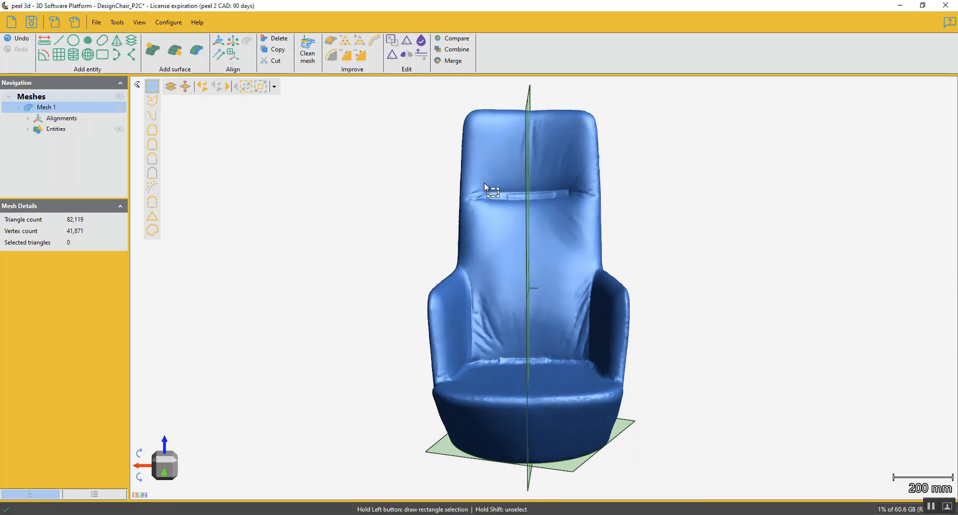
ctrl+drag(481, 181, 574, 205)
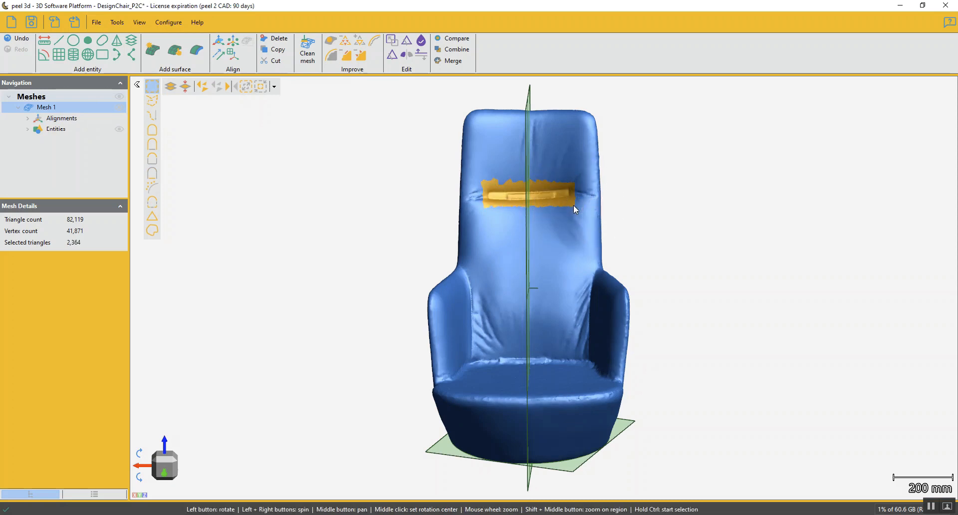
click(351, 63)
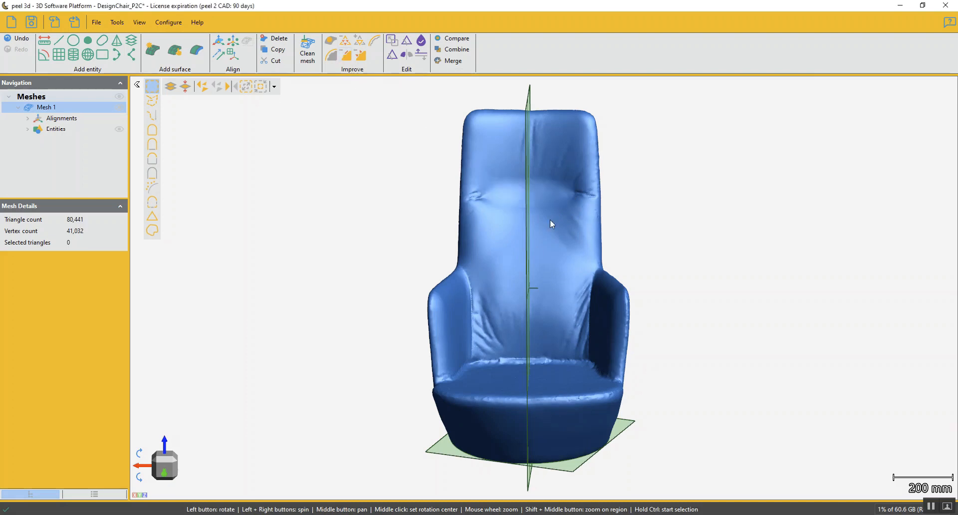
Rectangle-select the wrinkled patches on both sides of the upper backrest and try to replace them with smooth surface.
scroll(534, 194, up, 4)
drag(532, 196, 556, 238)
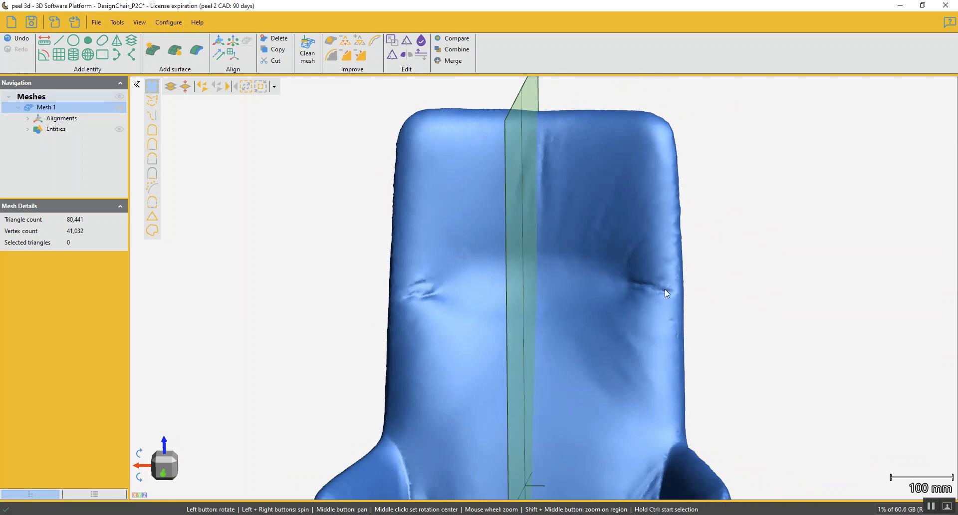
middle_drag(607, 322, 627, 267)
scroll(626, 267, down, 2)
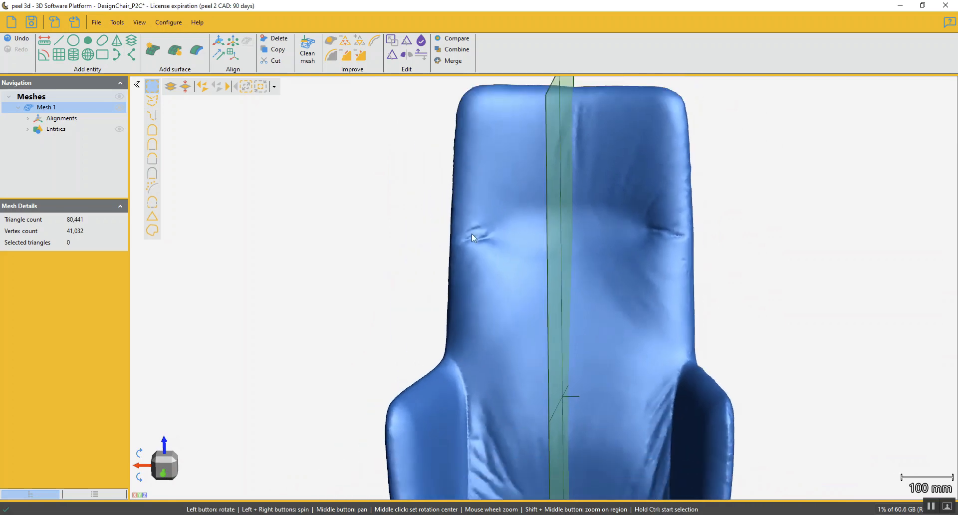
drag(487, 239, 496, 246)
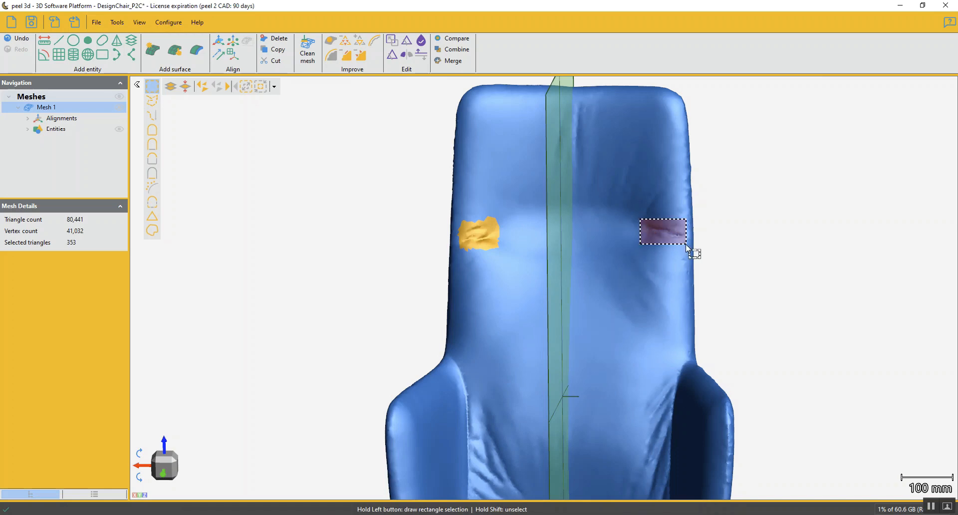
ctrl+drag(685, 243, 688, 244)
middle_drag(559, 402, 579, 274)
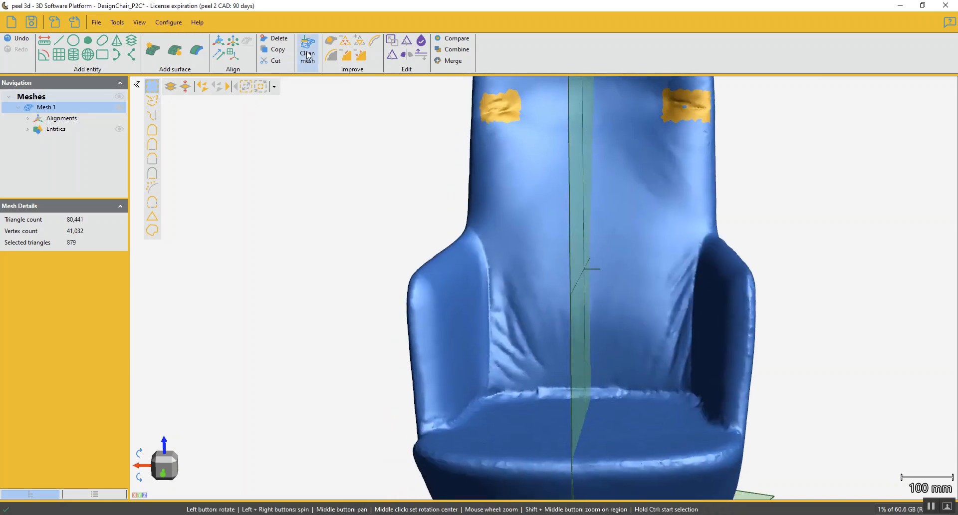
click(354, 56)
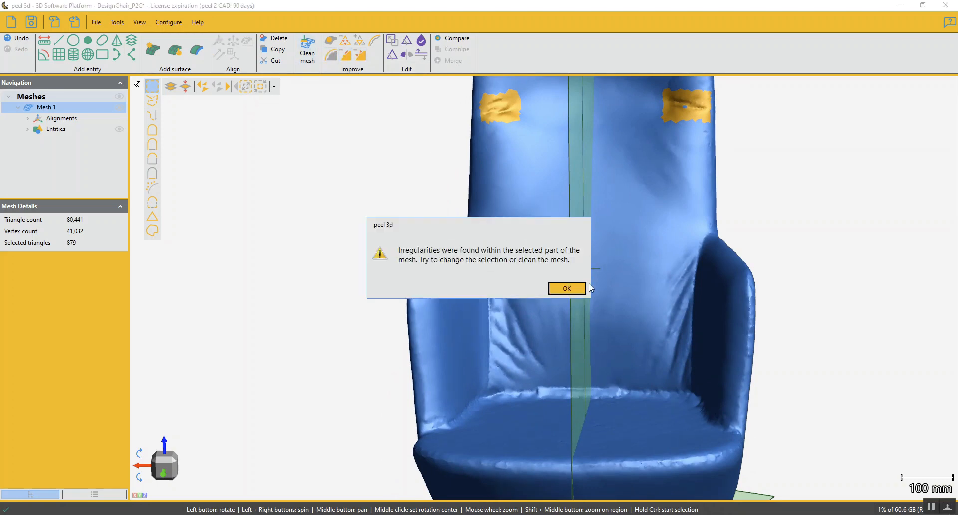
click(569, 289)
Examine the unselected gap inside the wrinkled patch and retry smoothing both patches with the same selection.
middle_drag(602, 203, 547, 329)
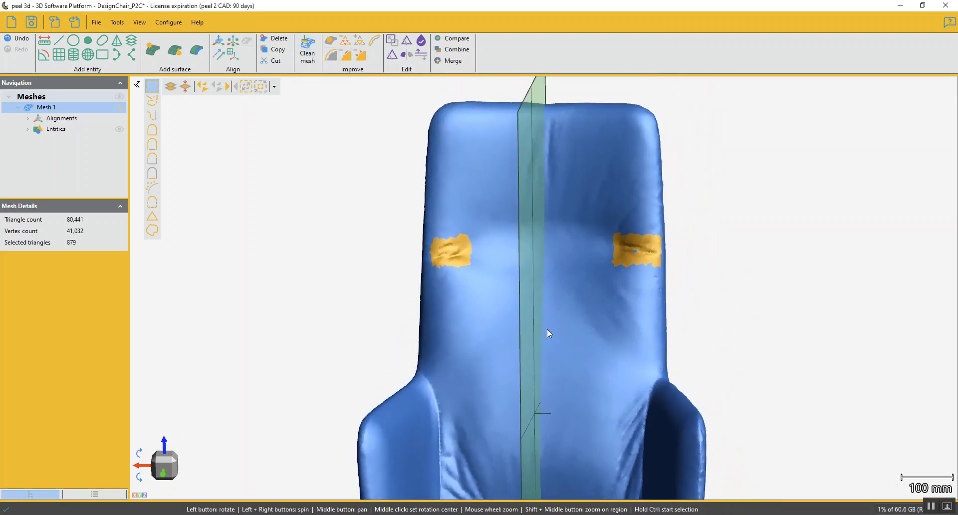
scroll(607, 256, up, 5)
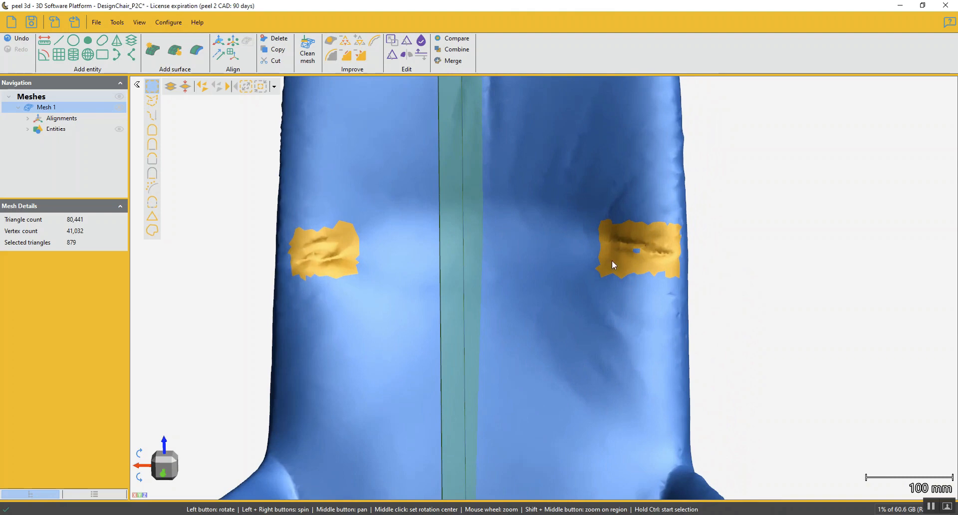
scroll(639, 260, up, 3)
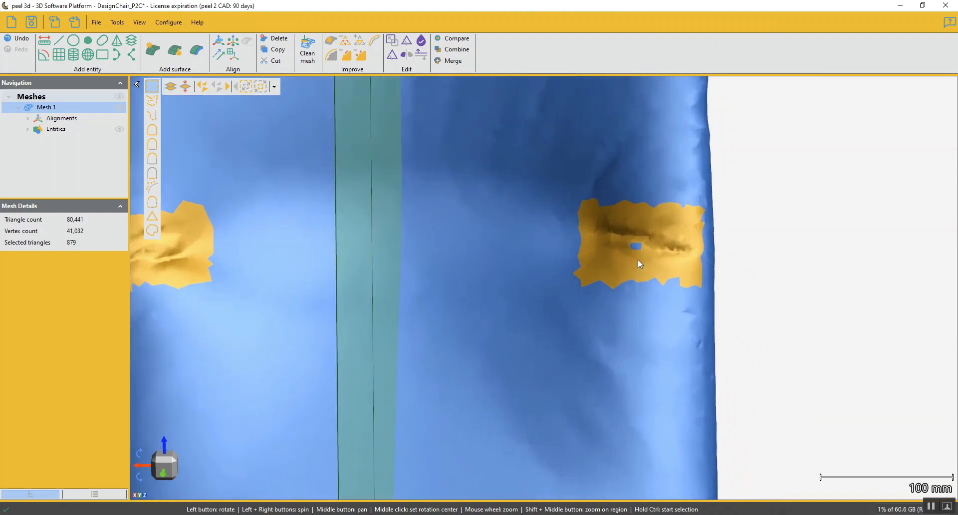
middle_drag(639, 260, 651, 305)
scroll(651, 306, down, 2)
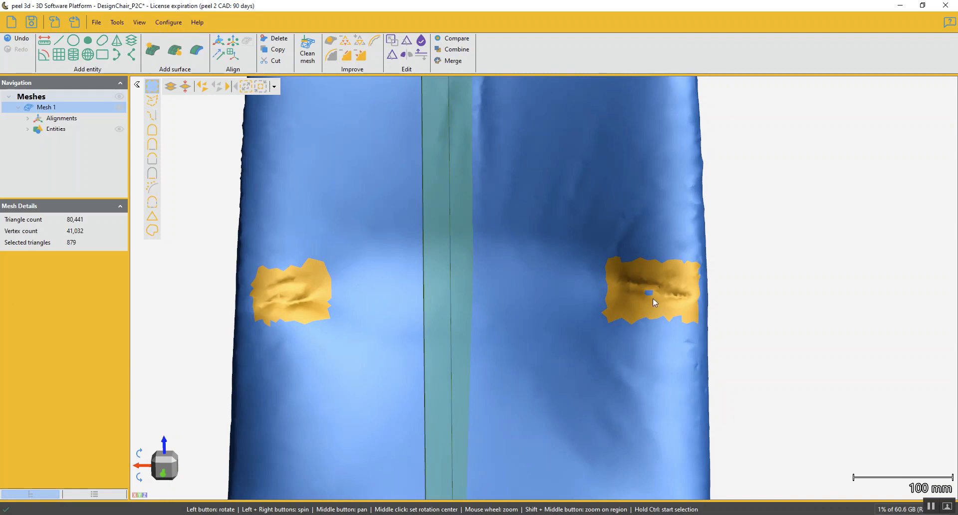
click(348, 56)
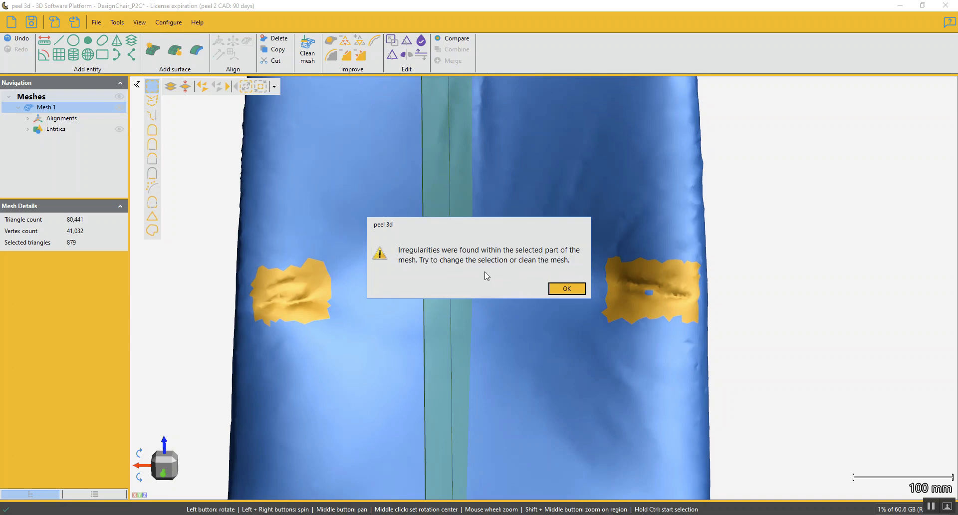
click(567, 289)
Expand and then shrink the selection to absorb the unselected gap, and replace both wrinkled patches with smooth surface.
scroll(649, 299, up, 5)
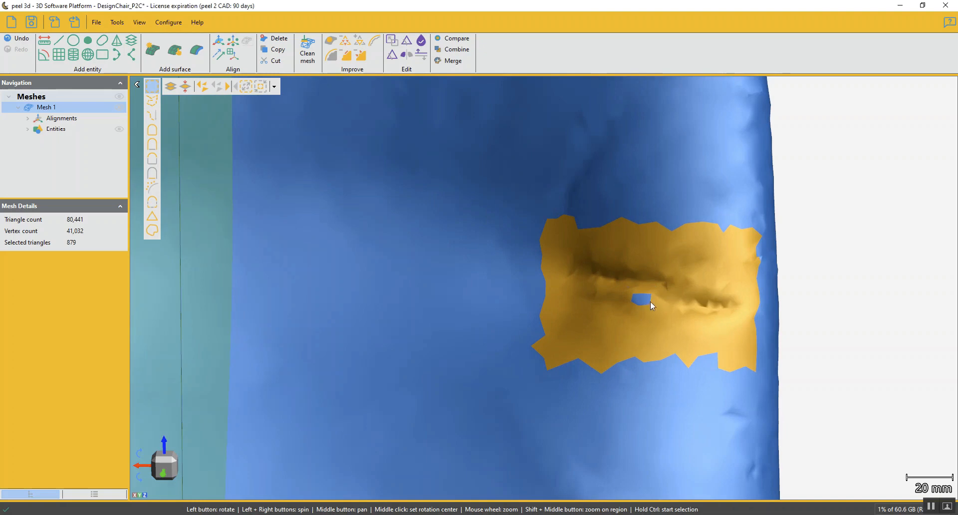
scroll(645, 302, down, 5)
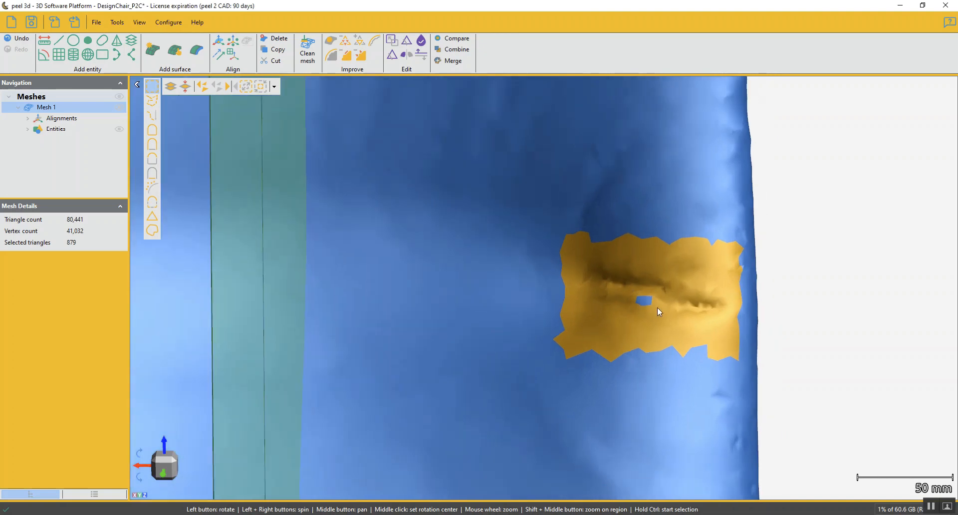
scroll(655, 307, down, 2)
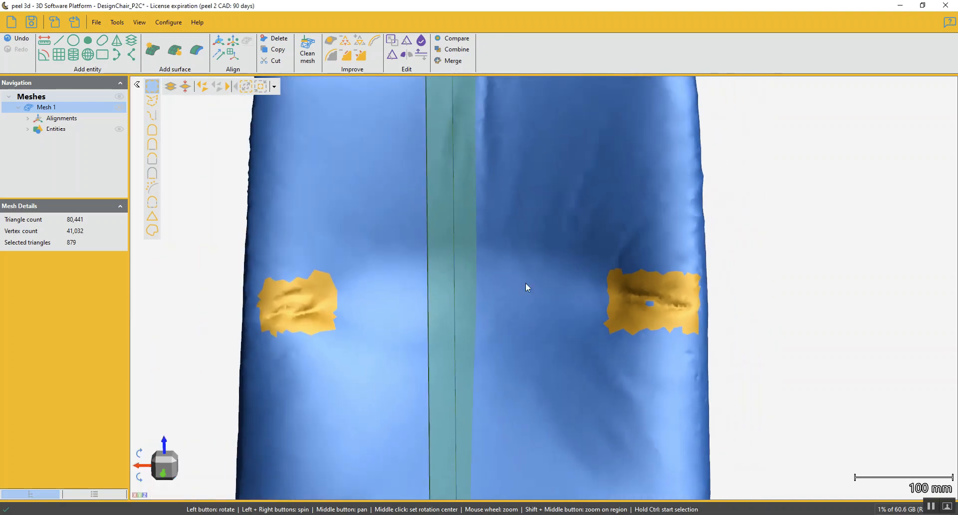
click(249, 88)
right_click(249, 89)
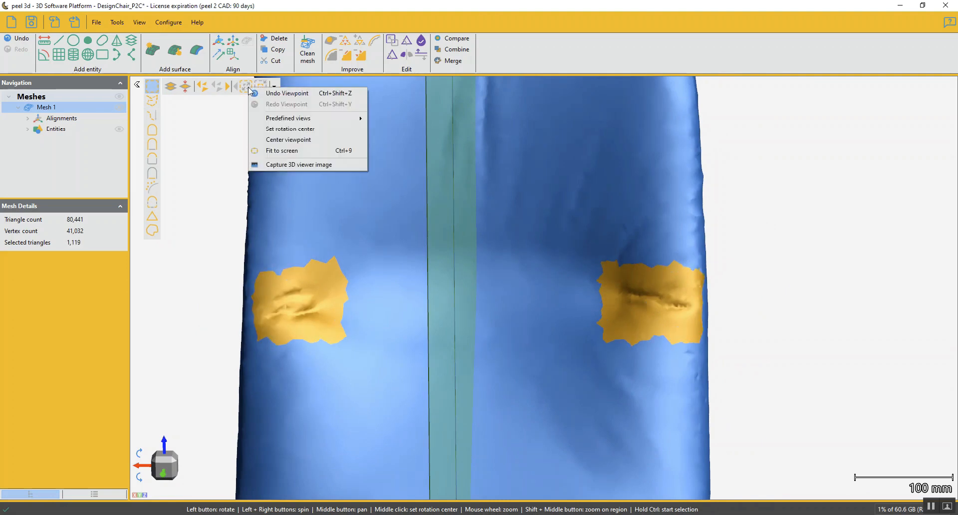
click(236, 113)
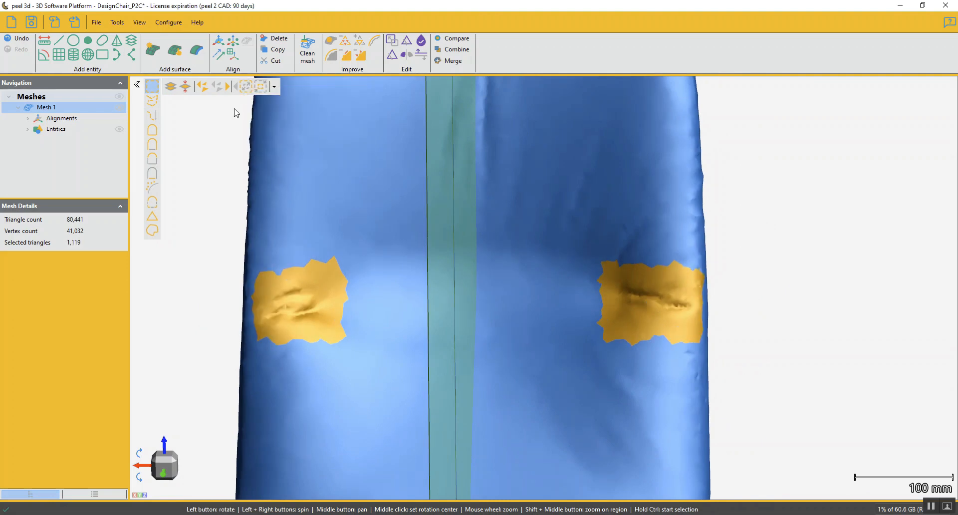
click(261, 87)
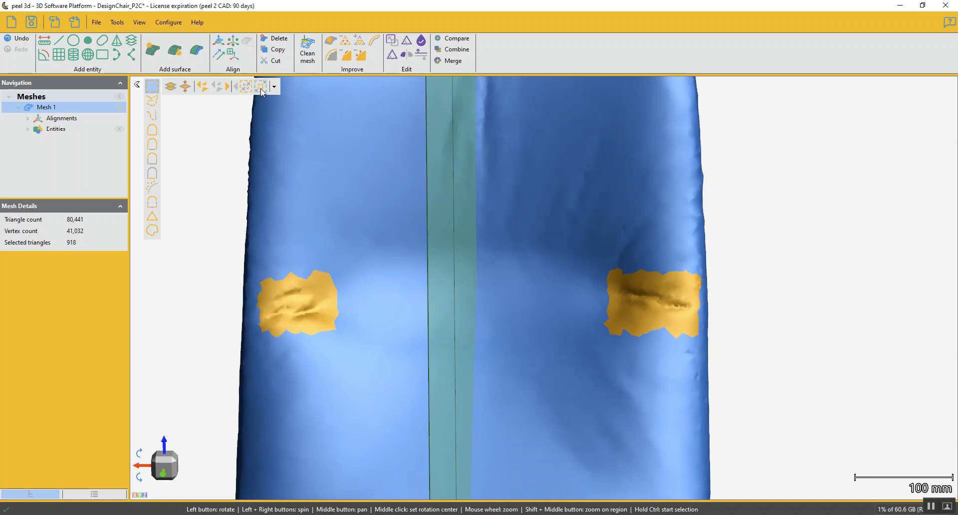
click(344, 55)
scroll(465, 262, down, 5)
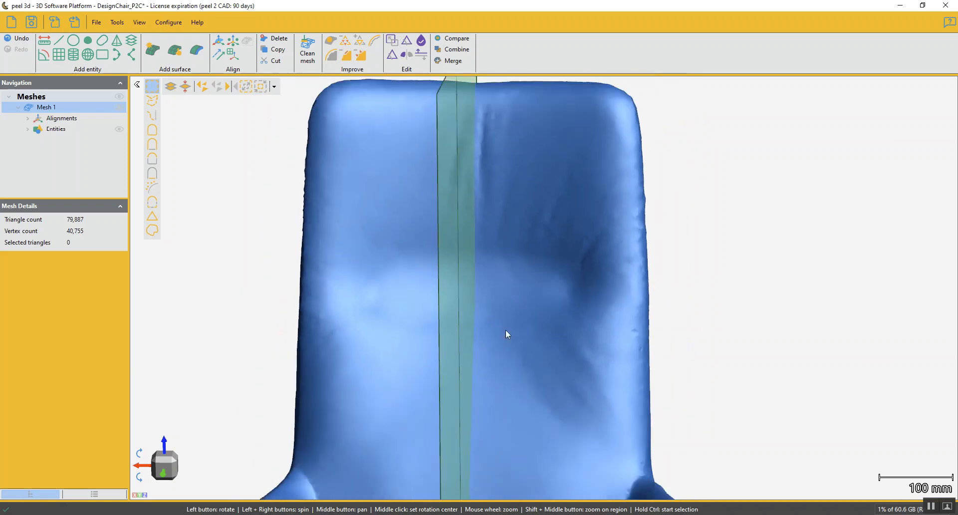
Brush-select the wrinkled area on the lower backrest beside the left armrest, using a brush size of 15.
drag(542, 353, 557, 289)
scroll(543, 352, down, 4)
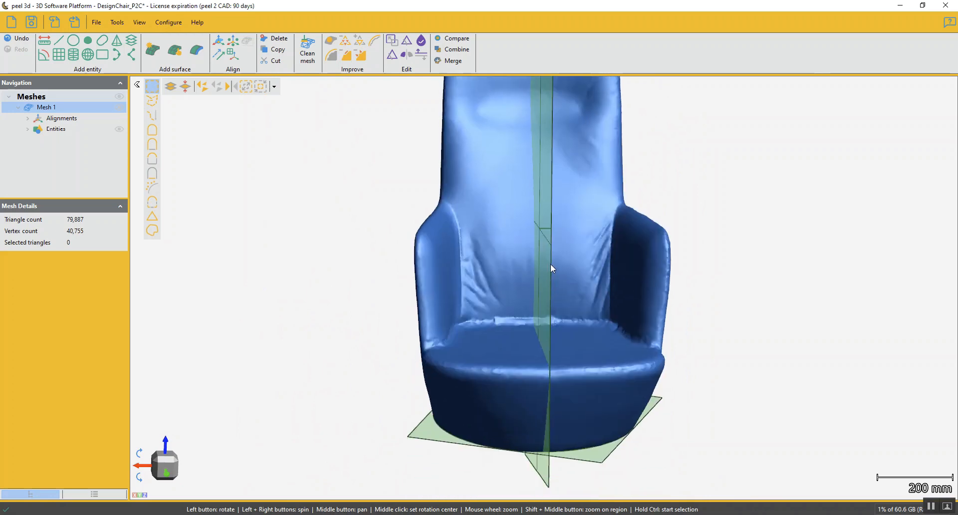
drag(543, 241, 493, 266)
scroll(499, 257, up, 4)
scroll(499, 258, up, 1)
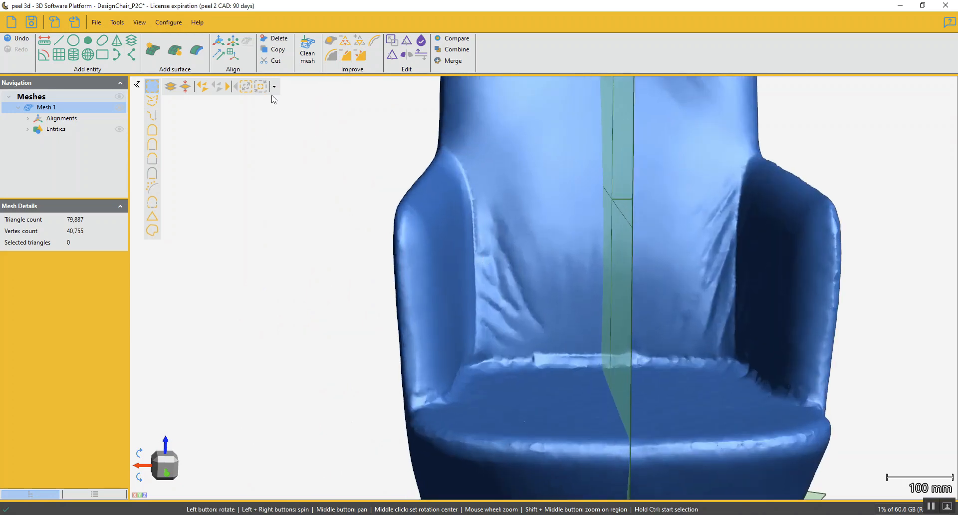
click(493, 212)
click(541, 326)
click(495, 248)
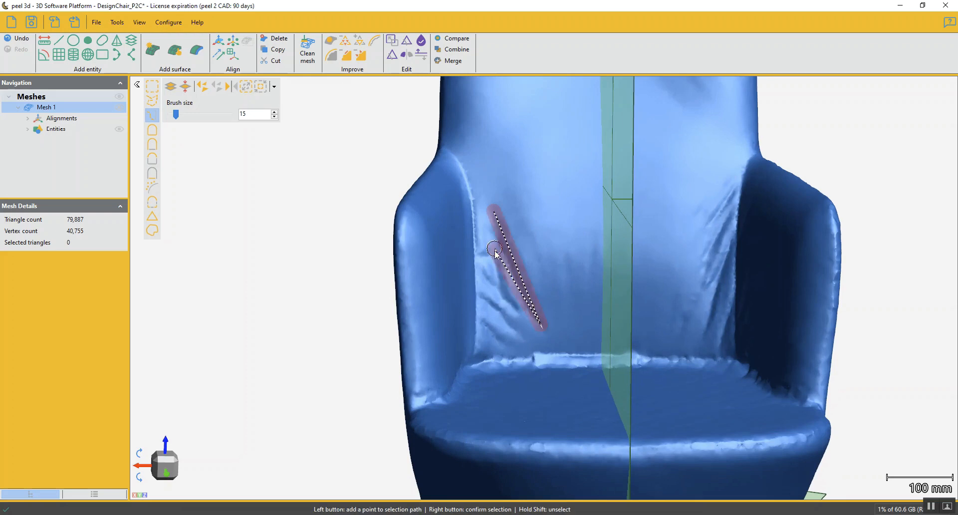
click(519, 313)
click(489, 256)
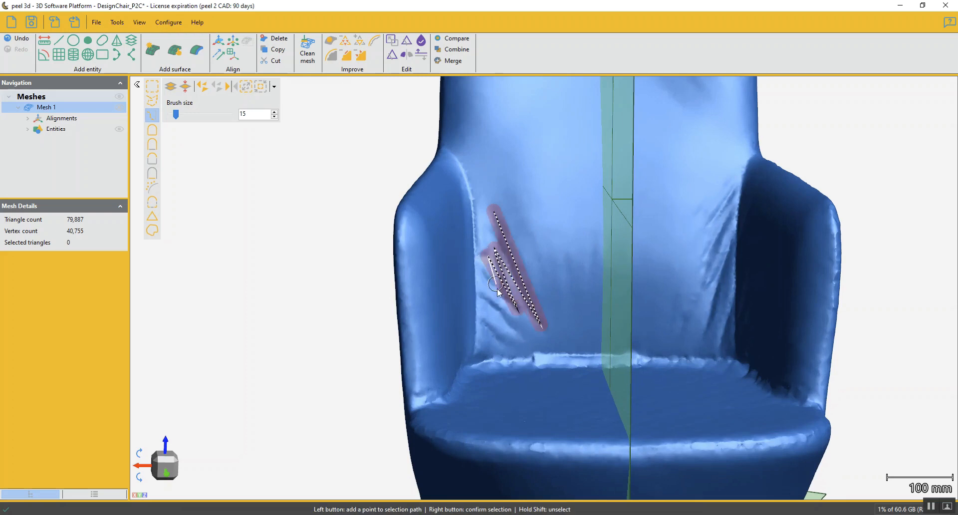
click(488, 345)
click(499, 345)
click(499, 291)
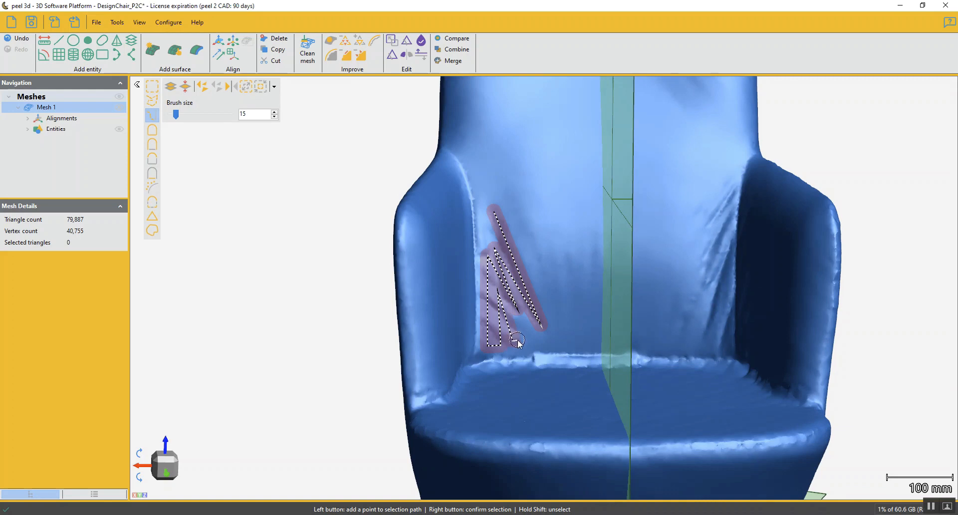
right_click(529, 333)
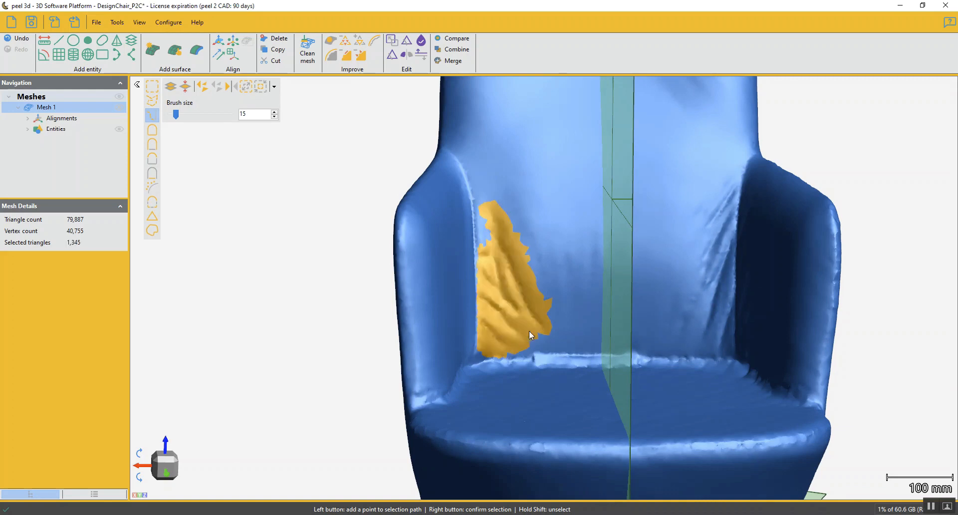
Add the wrinkled area on the lower backrest beside the right armrest to the selection with a freeform outline.
click(154, 101)
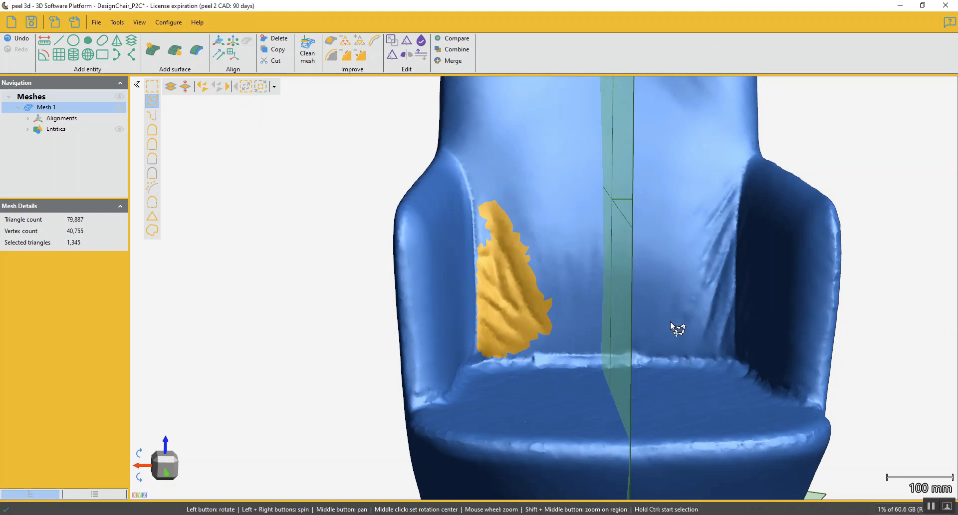
click(683, 279)
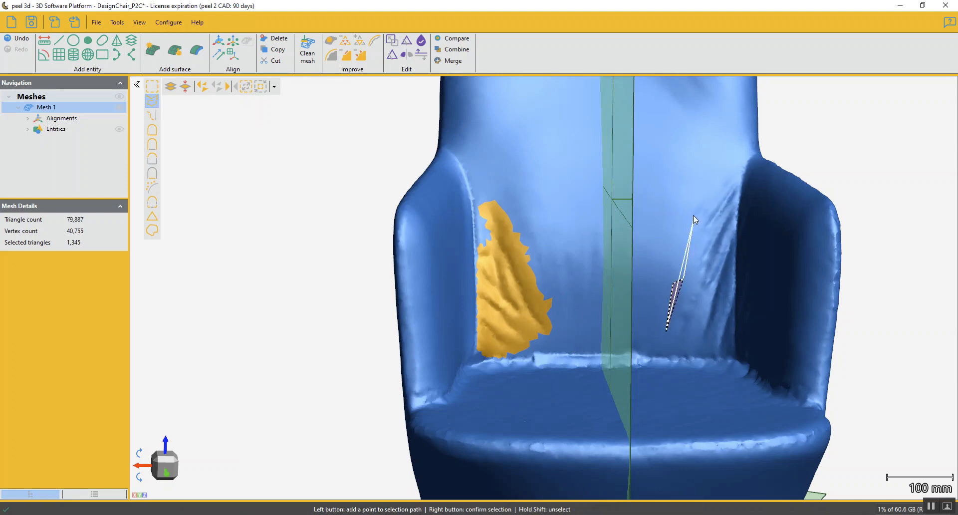
click(688, 204)
click(732, 172)
click(739, 178)
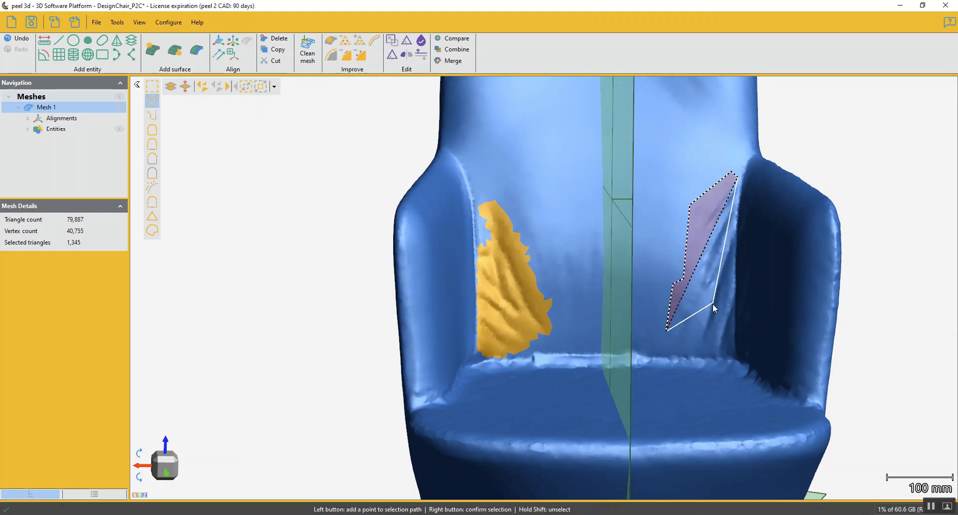
click(727, 323)
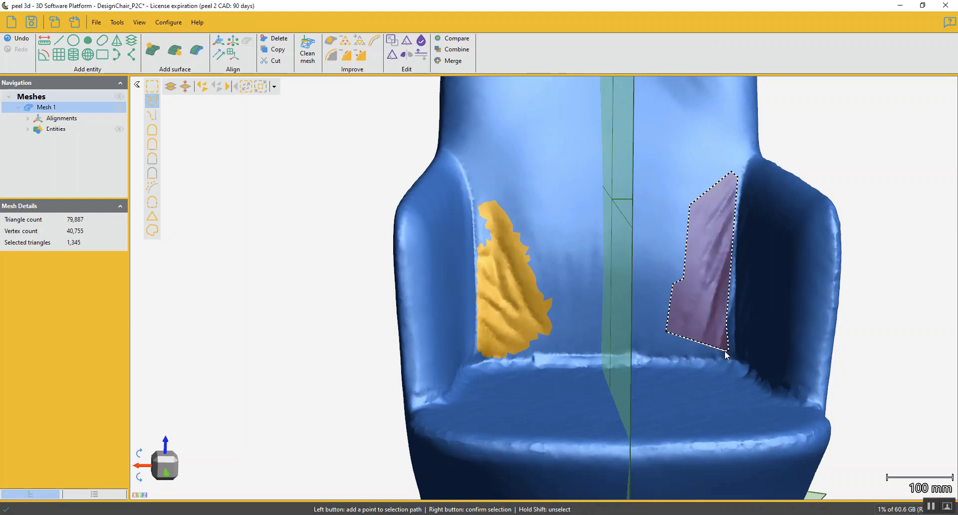
right_click(704, 346)
Deselect the triangles that spill from the right wrinkle patch onto the armrest by outlining that edge strip.
drag(705, 346, 763, 212)
scroll(762, 213, up, 4)
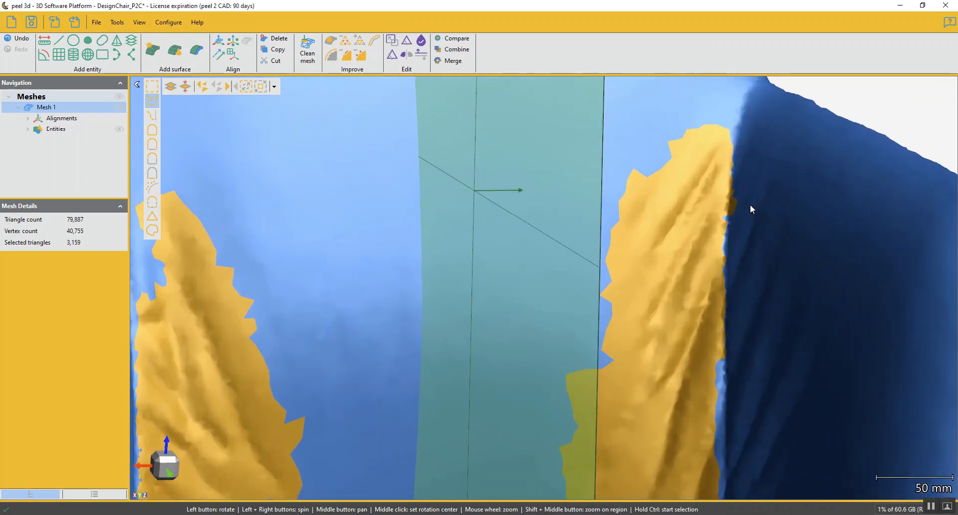
key(ctrl)
key(ctrl)
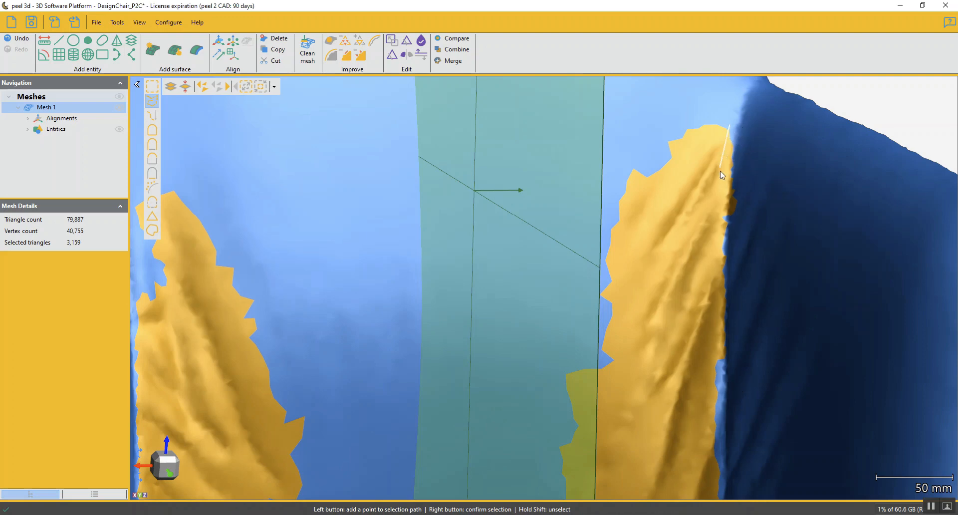
click(719, 372)
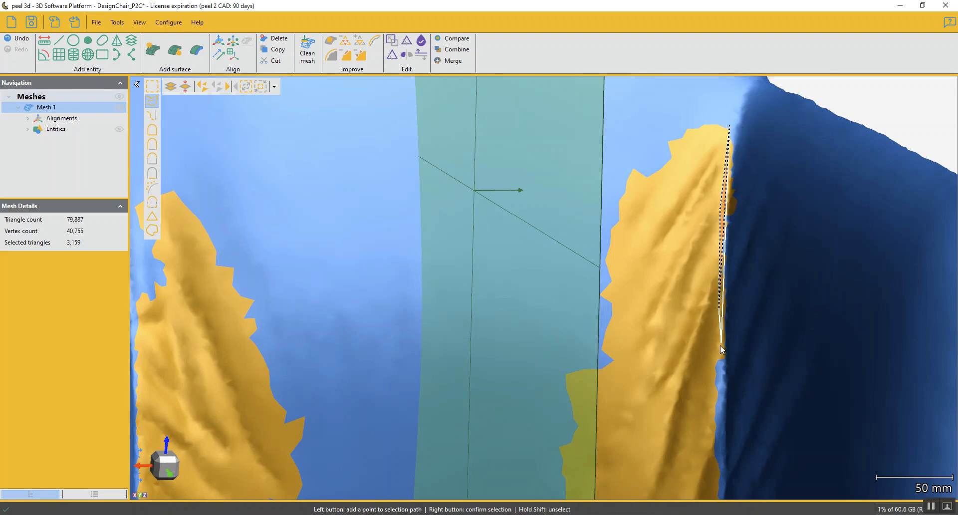
click(768, 372)
click(783, 131)
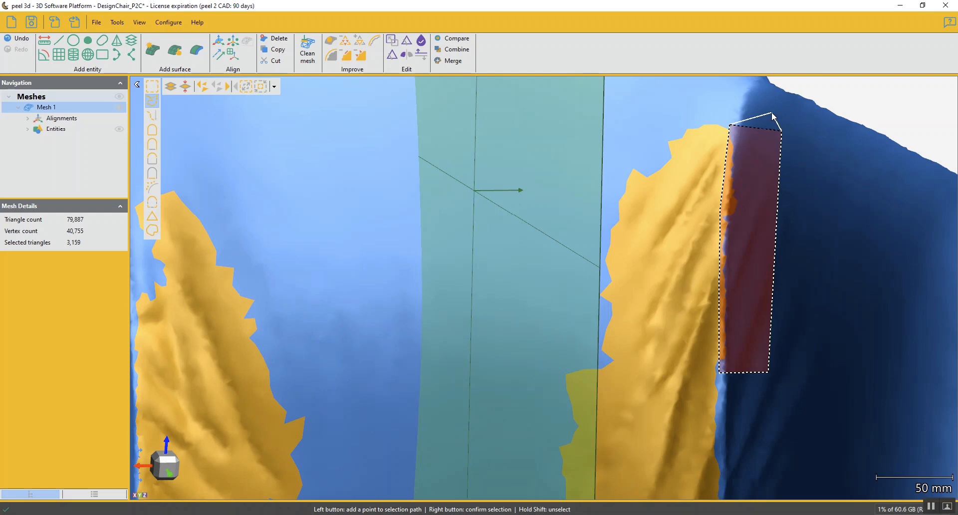
shift+right_click(772, 115)
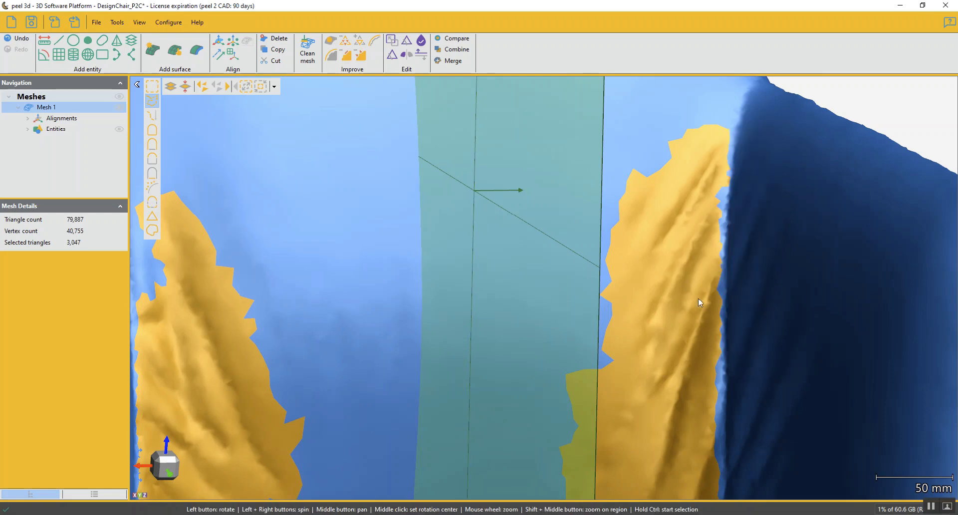
Replace both selected wrinkle patches on the lower backrest with smooth mesh surface.
scroll(689, 302, down, 4)
middle_drag(567, 358, 592, 301)
drag(606, 299, 578, 305)
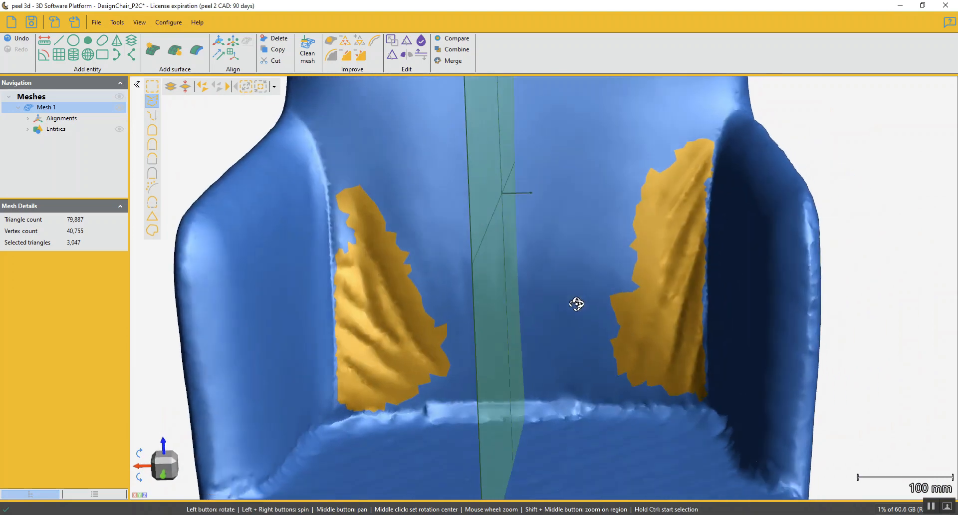
click(347, 56)
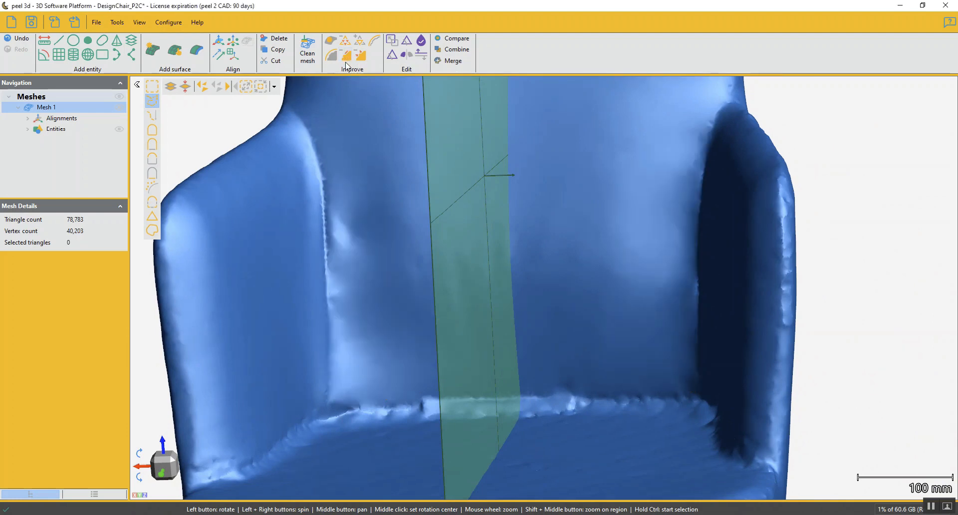
Select the seat's top surface from a picked point, with the selection tolerance set to 55.
scroll(543, 322, down, 5)
mouse_move(546, 325)
mouse_down()
mouse_move(545, 353)
mouse_move(560, 364)
mouse_move(567, 342)
mouse_move(564, 403)
mouse_move(592, 313)
mouse_move(543, 324)
mouse_up()
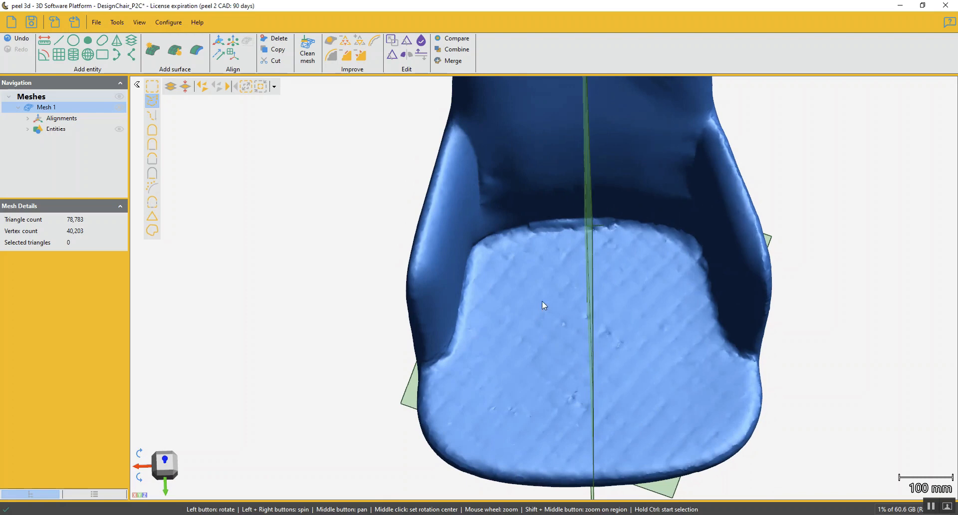
drag(557, 363, 542, 379)
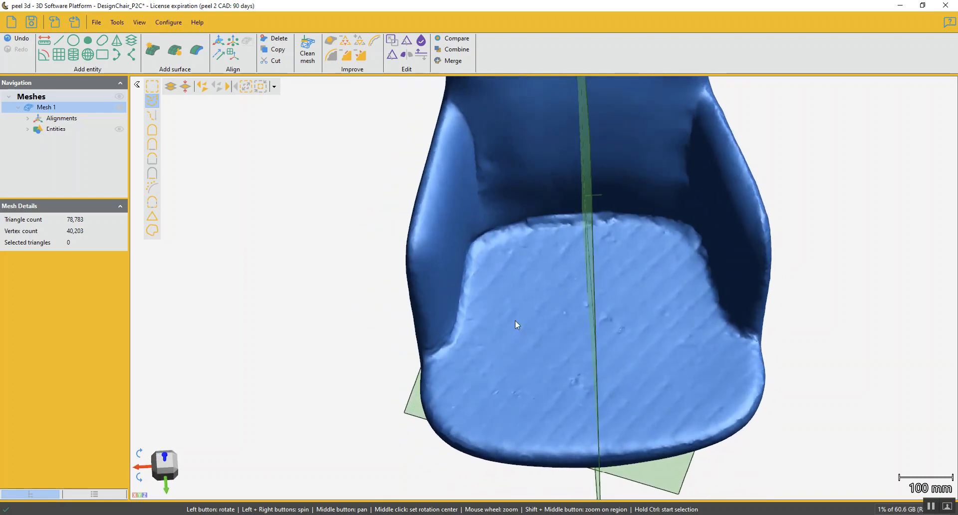
click(152, 174)
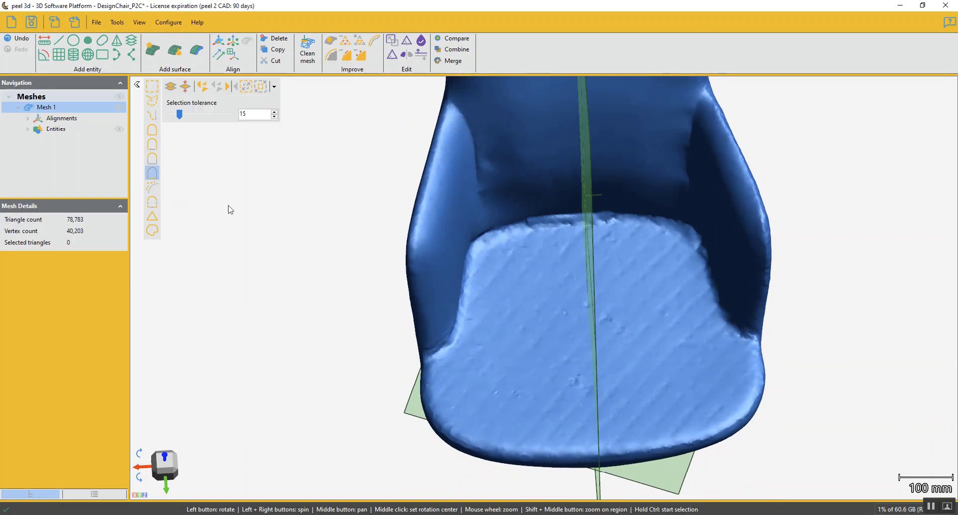
click(577, 319)
drag(180, 116, 204, 116)
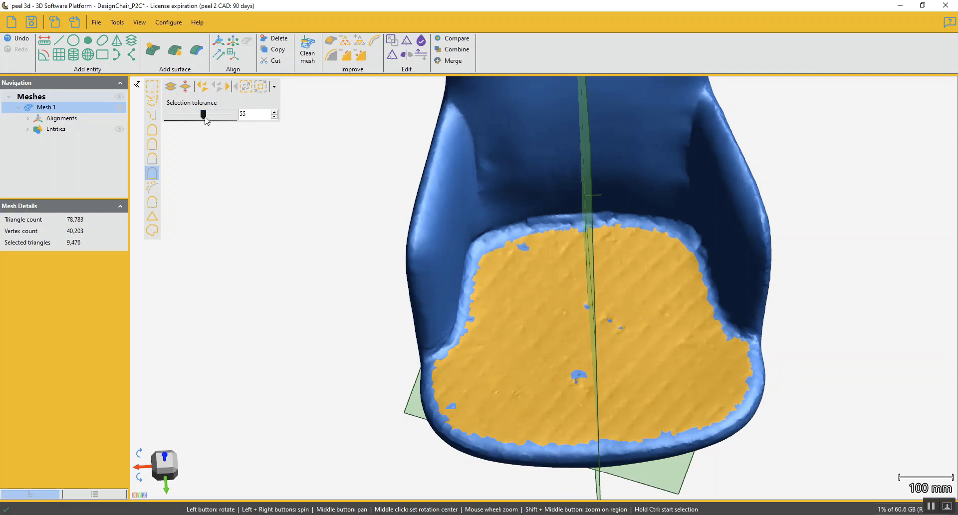
Expand the seat selection repeatedly to absorb its unselected gaps, and shrink it back to about its original outline.
drag(565, 345, 573, 376)
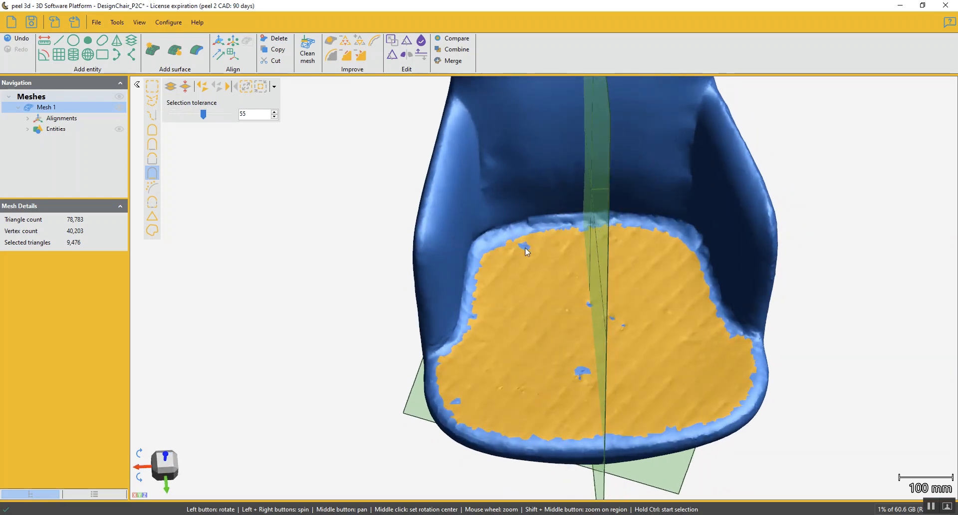
click(247, 86)
click(247, 86)
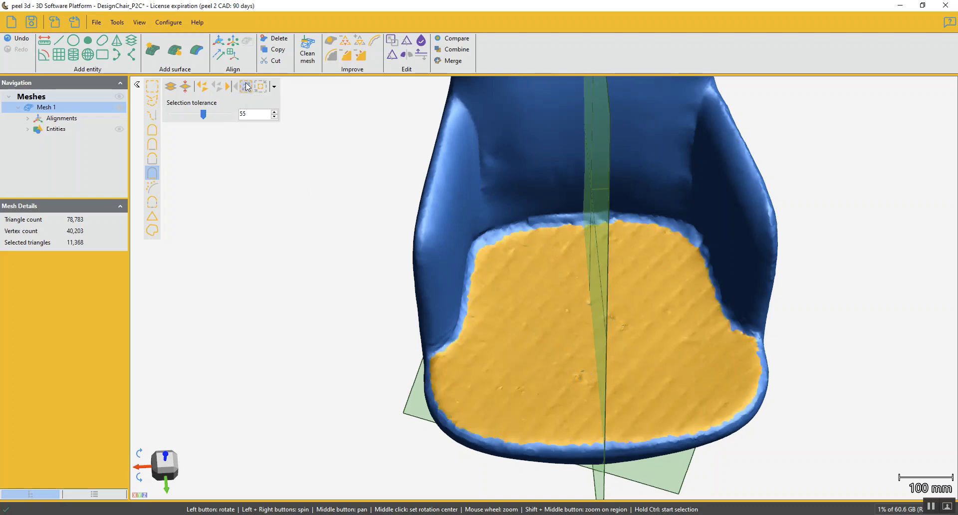
click(246, 87)
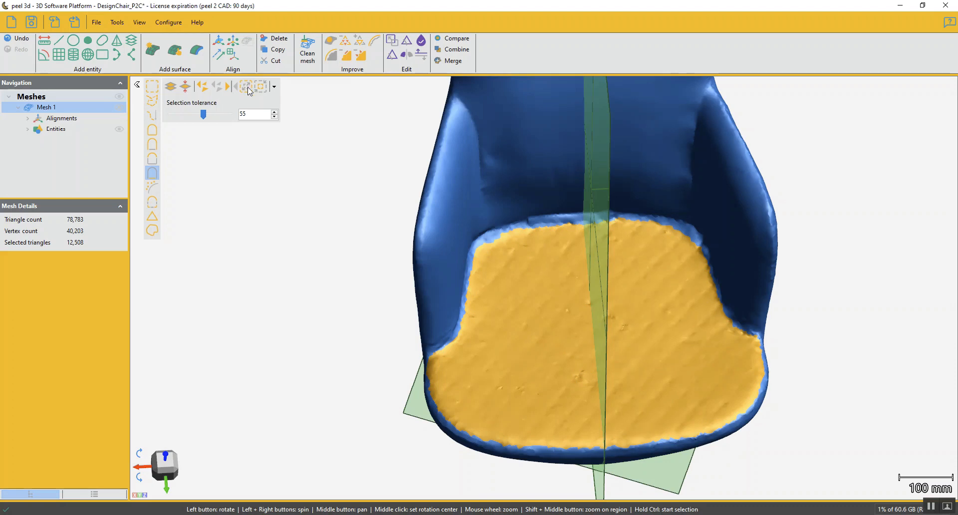
click(248, 88)
click(247, 87)
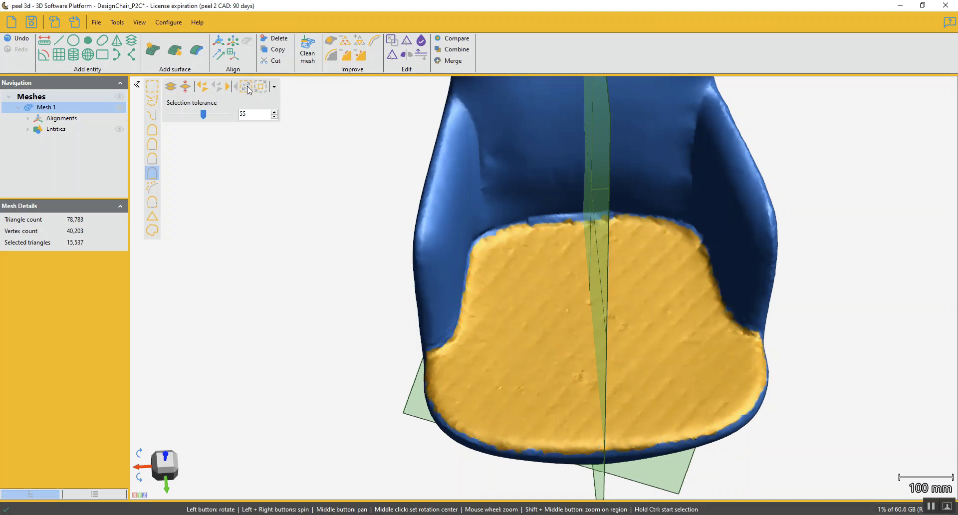
click(263, 88)
click(263, 90)
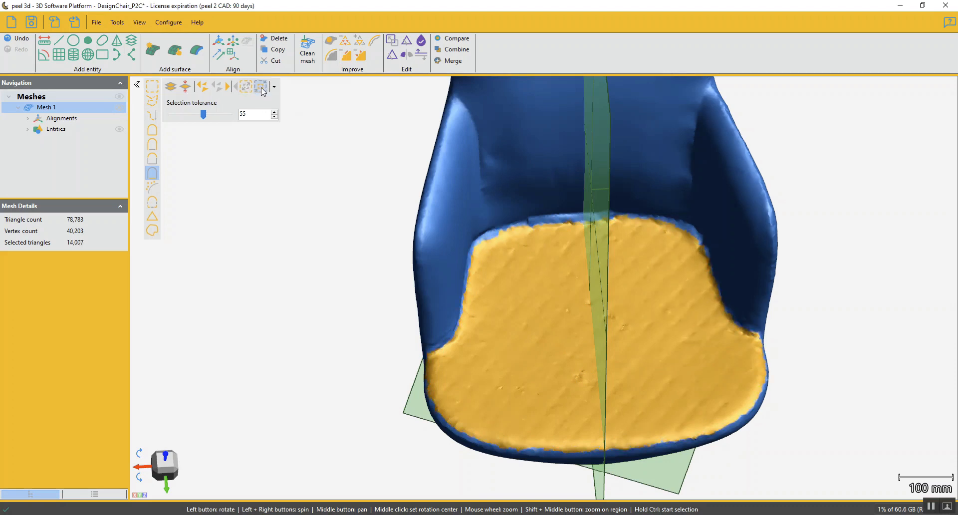
click(263, 90)
click(263, 90)
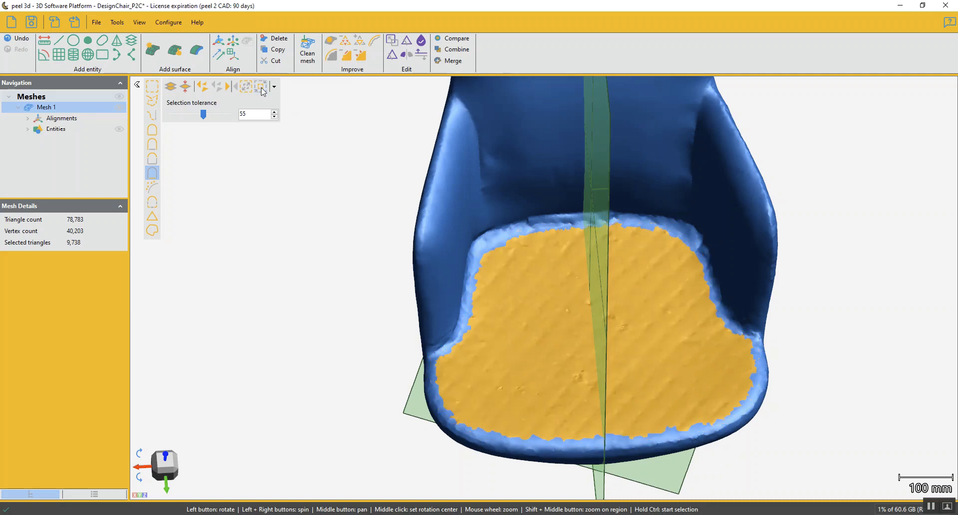
Extend the seat selection to its rear and side edges by outlining the seat's contour point by point up to the armrests.
drag(661, 417, 608, 311)
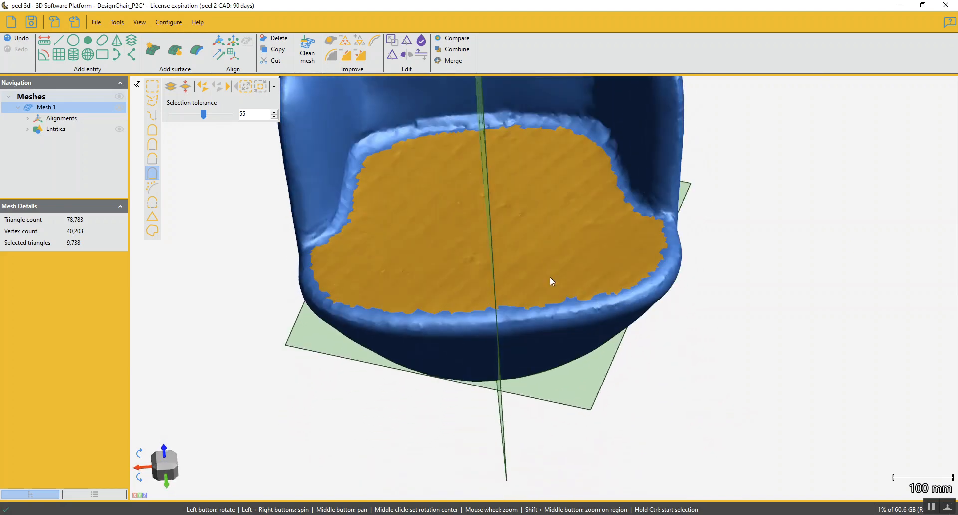
scroll(533, 305, up, 2)
scroll(408, 287, up, 2)
scroll(354, 360, up, 2)
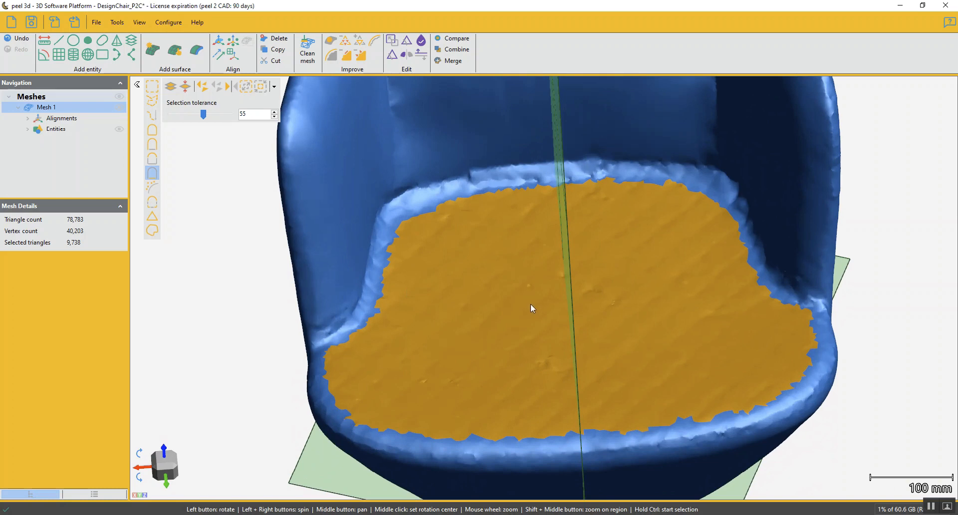
scroll(531, 304, up, 1)
click(156, 106)
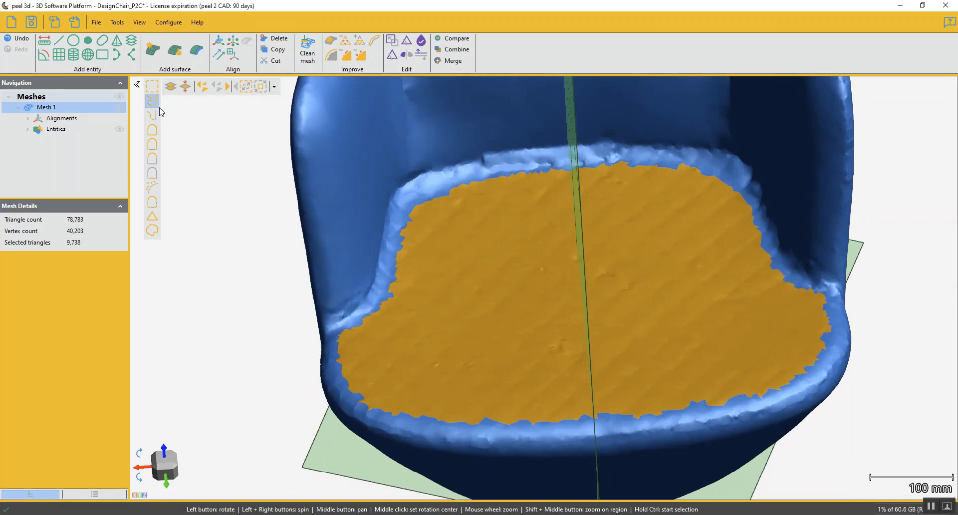
click(341, 333)
click(380, 297)
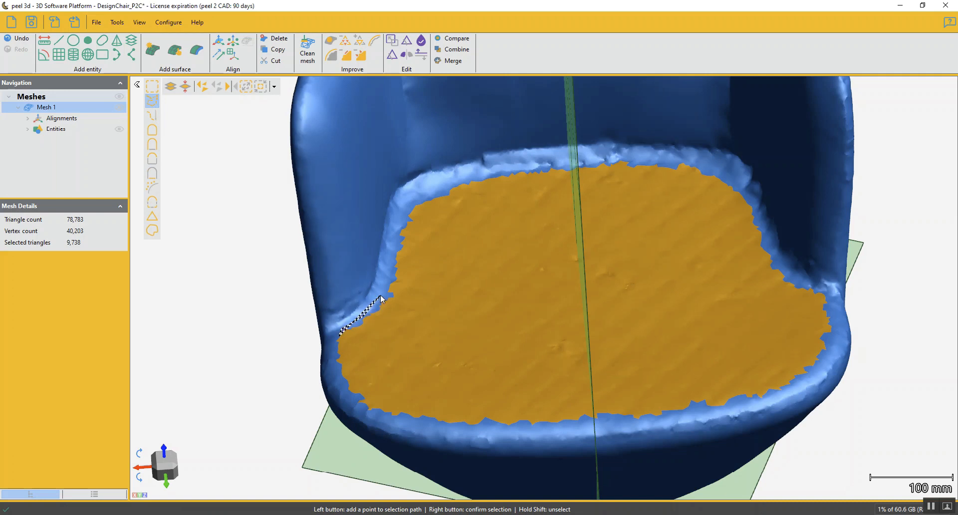
click(392, 261)
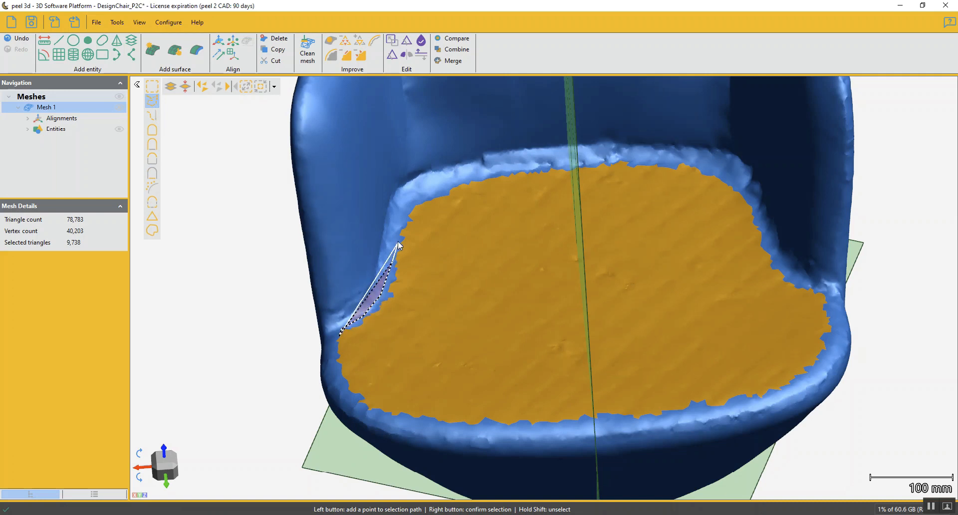
click(406, 209)
click(424, 193)
click(454, 180)
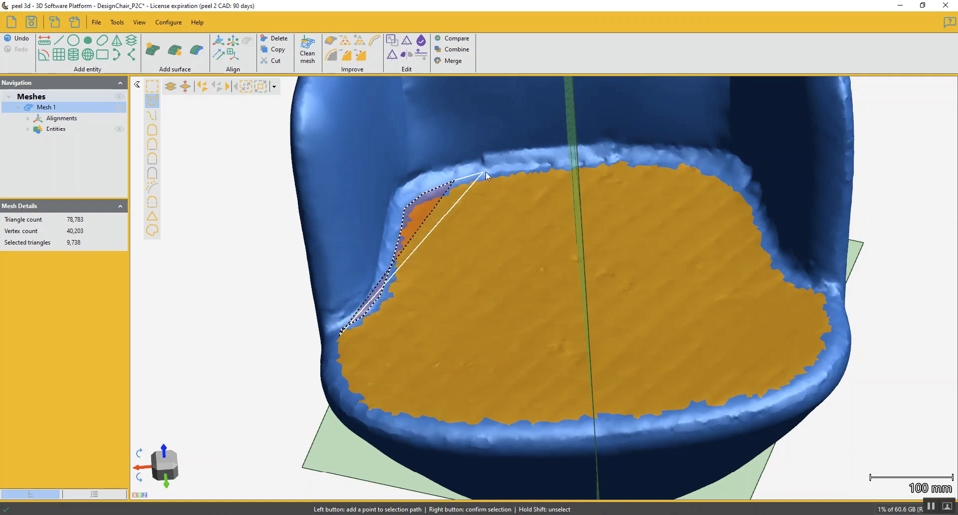
click(499, 171)
click(534, 167)
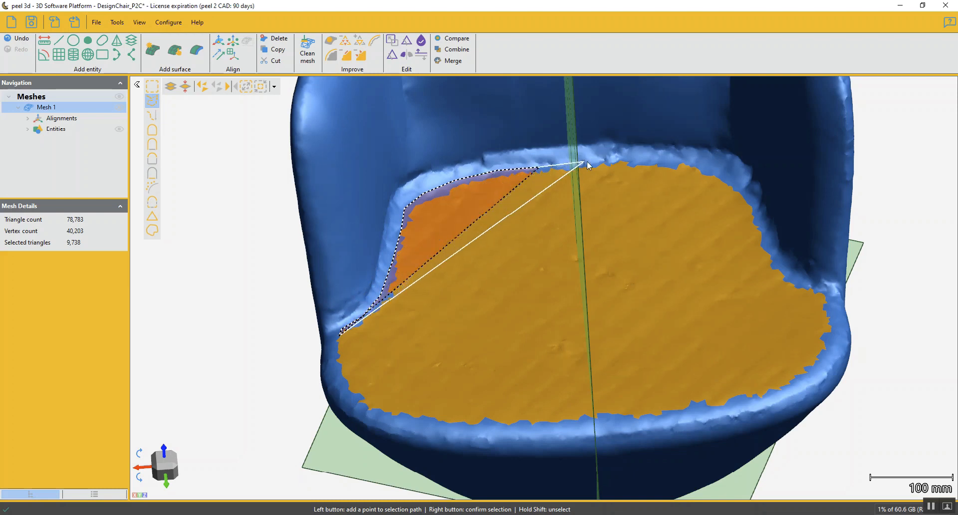
click(602, 163)
click(664, 159)
click(705, 164)
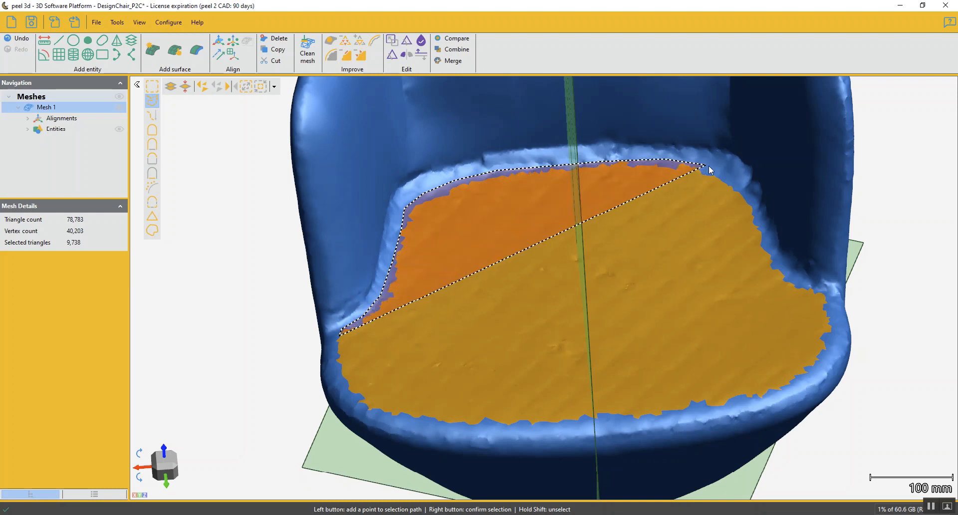
click(743, 189)
click(765, 235)
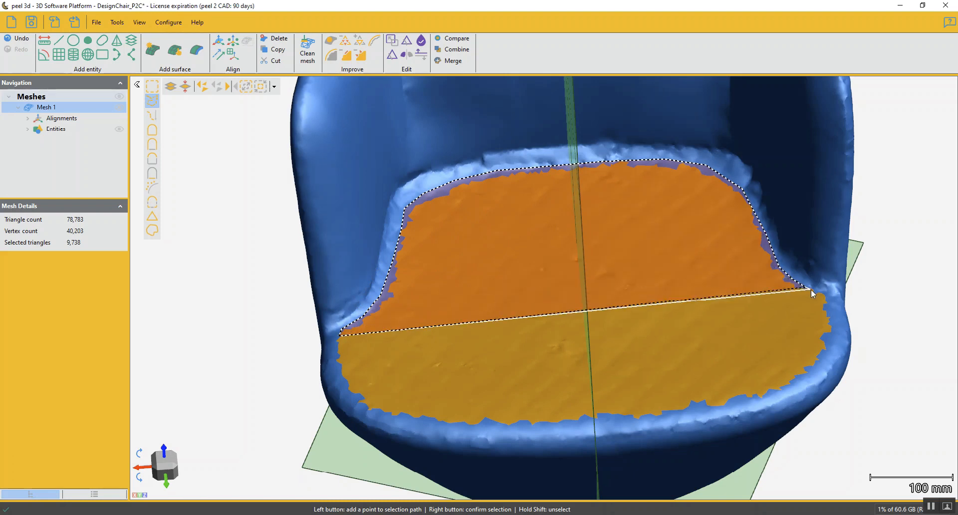
click(828, 292)
right_click(719, 349)
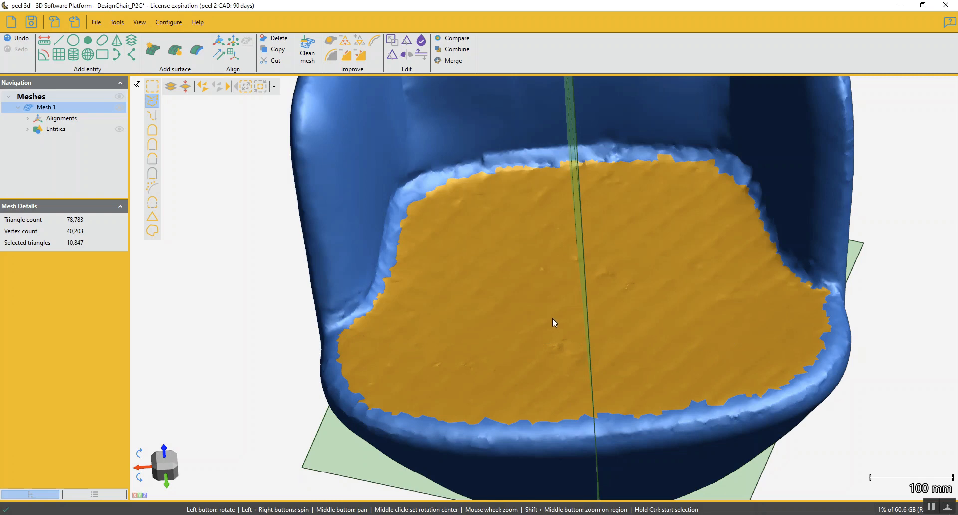
Deselect the triangles that spill onto the rear rim below the backrest by outlining that strip.
key(ctrl)
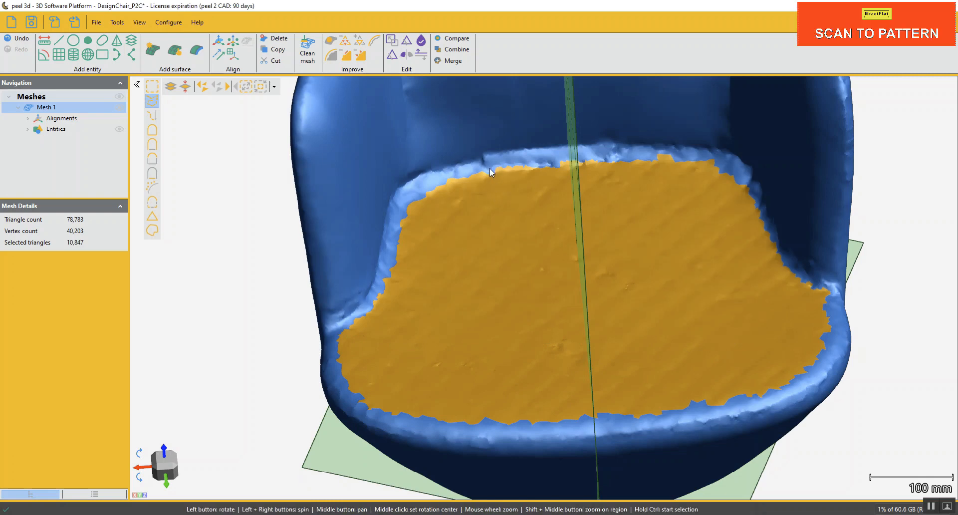
key(ctrl)
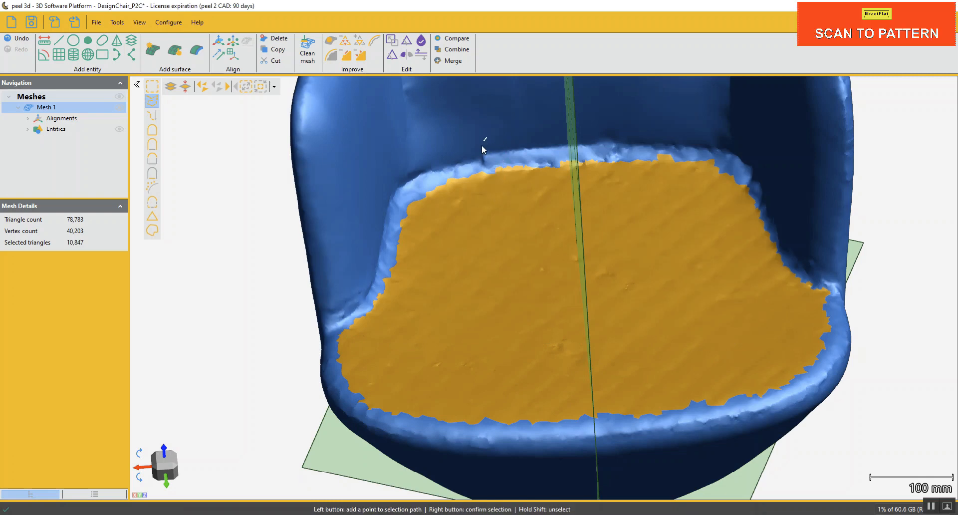
click(475, 169)
click(699, 157)
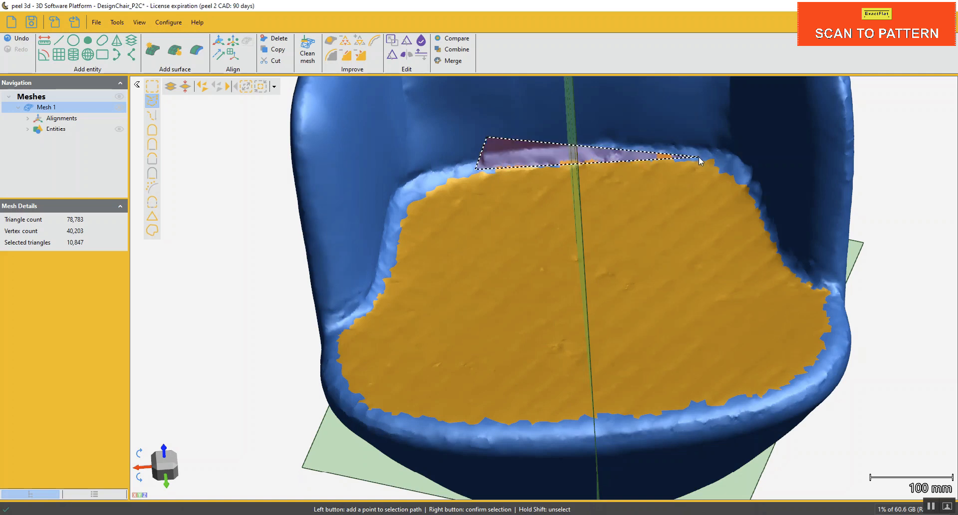
shift+right_click(682, 120)
Delete the selected seat surface triangles from the mesh.
mouse_move(623, 231)
mouse_down()
mouse_move(609, 265)
mouse_move(600, 262)
mouse_up()
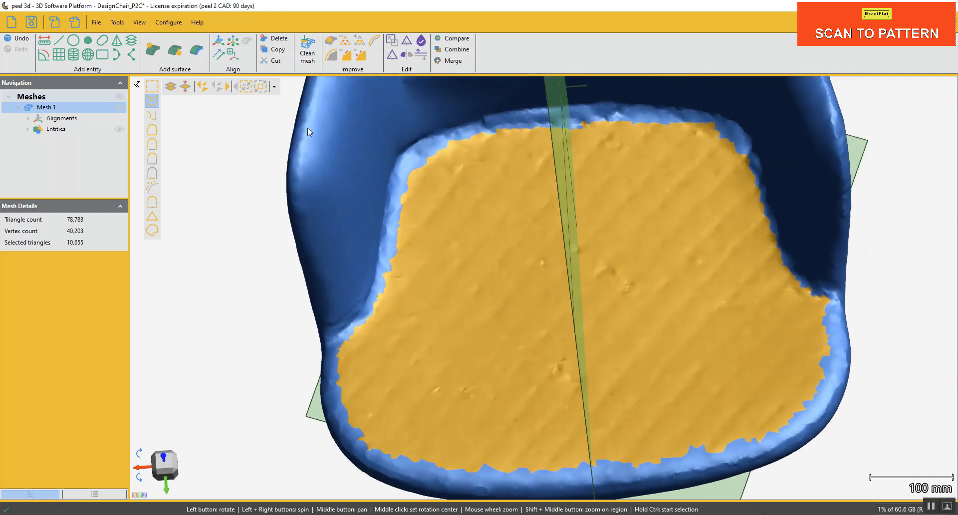
click(278, 40)
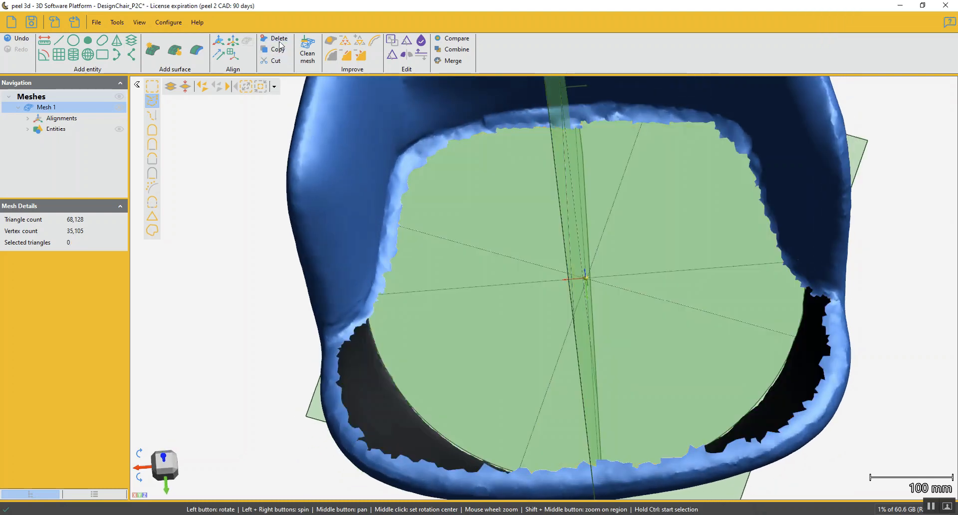
scroll(267, 133, down, 3)
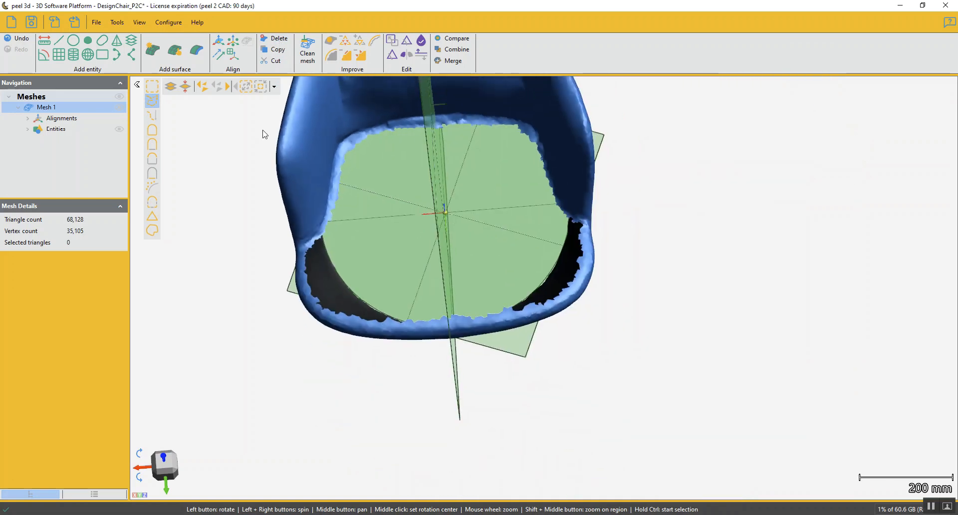
drag(306, 189, 292, 138)
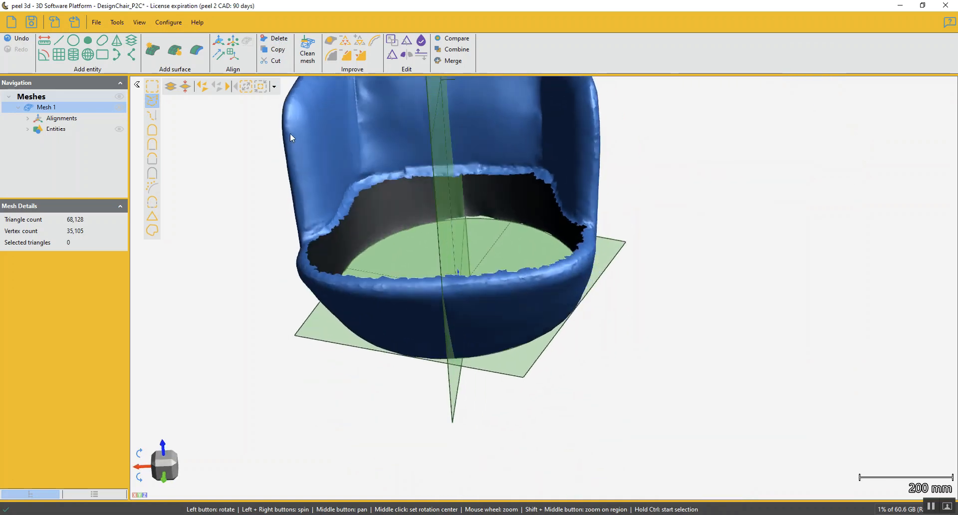
Start filling holes on the open seat boundary, with Flat as the filling method.
click(333, 42)
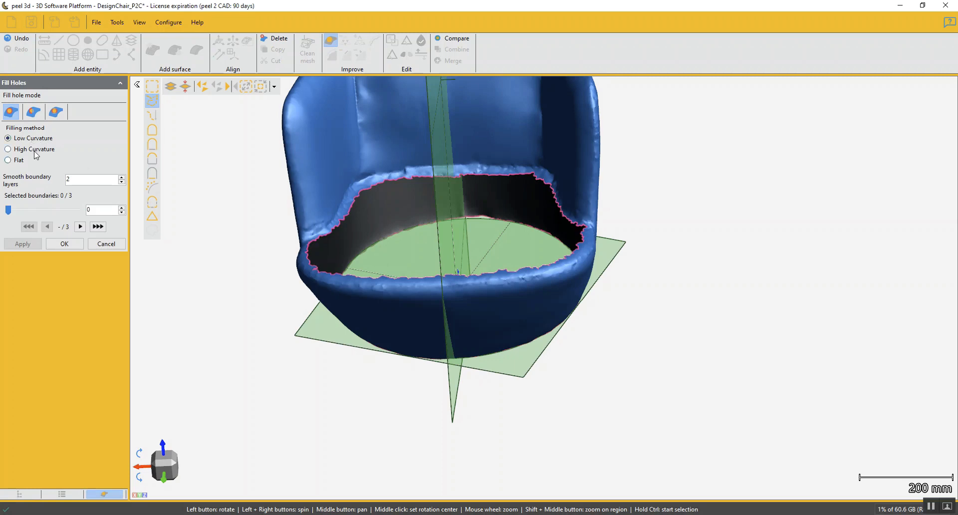
click(8, 160)
drag(535, 228, 452, 252)
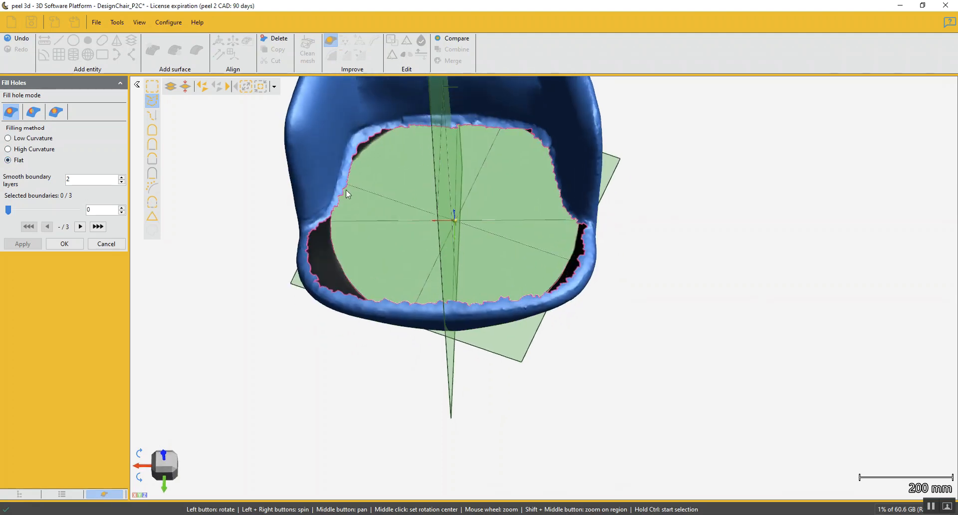
Try filling the seat hole with 2 smooth boundary layers, inspect the resulting edges and undo the fill.
click(391, 280)
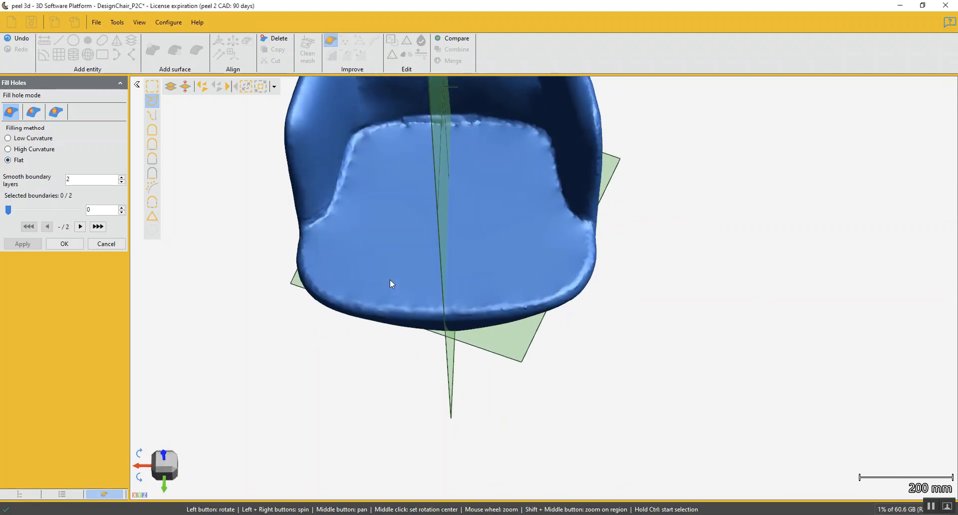
mouse_move(391, 279)
mouse_down()
mouse_move(387, 269)
mouse_move(393, 275)
mouse_up()
scroll(329, 209, up, 8)
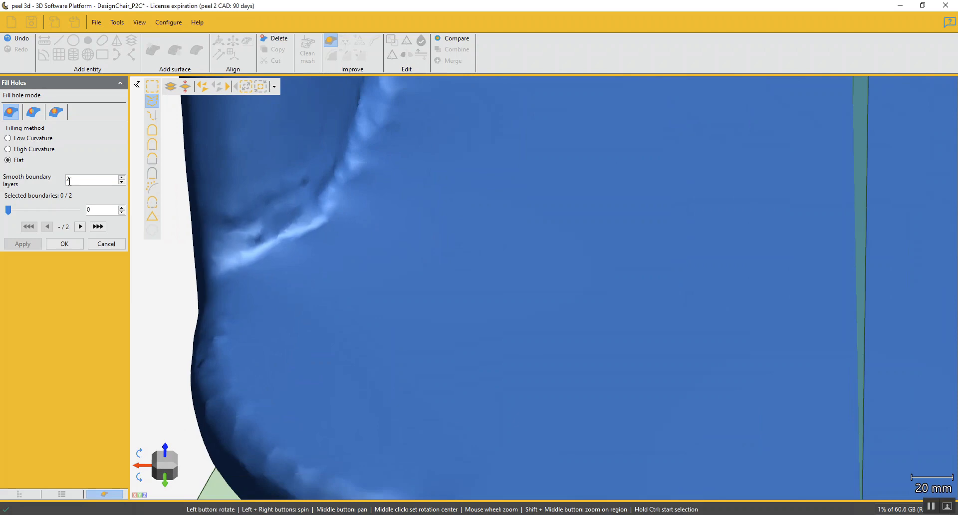
scroll(248, 215, down, 6)
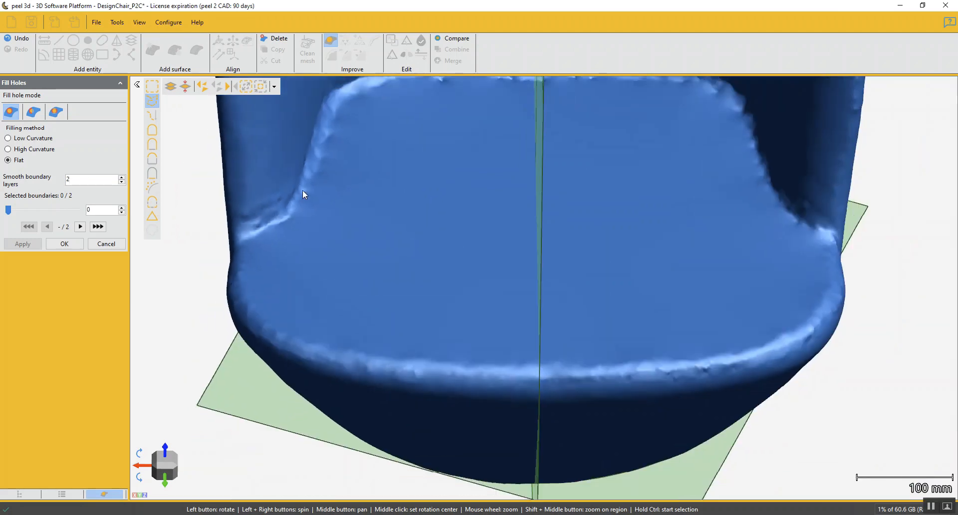
scroll(316, 196, down, 2)
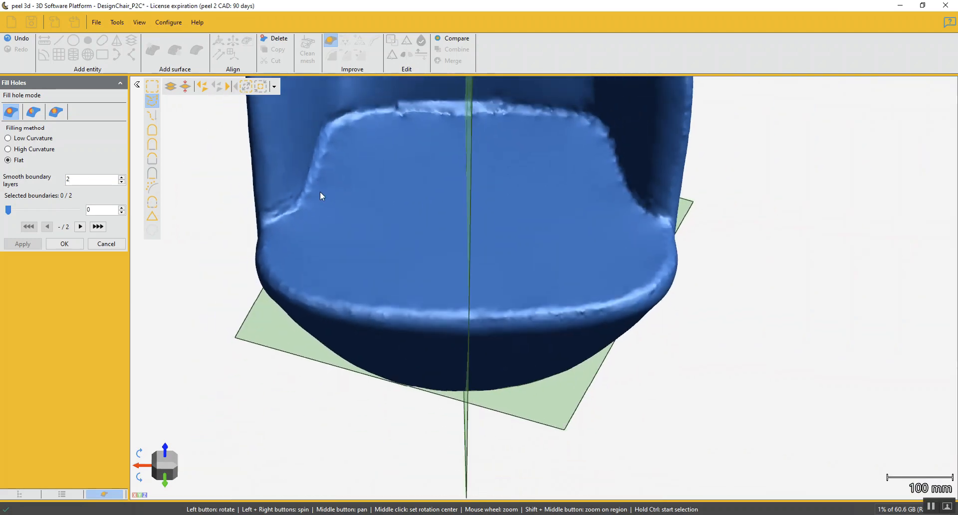
drag(319, 190, 336, 203)
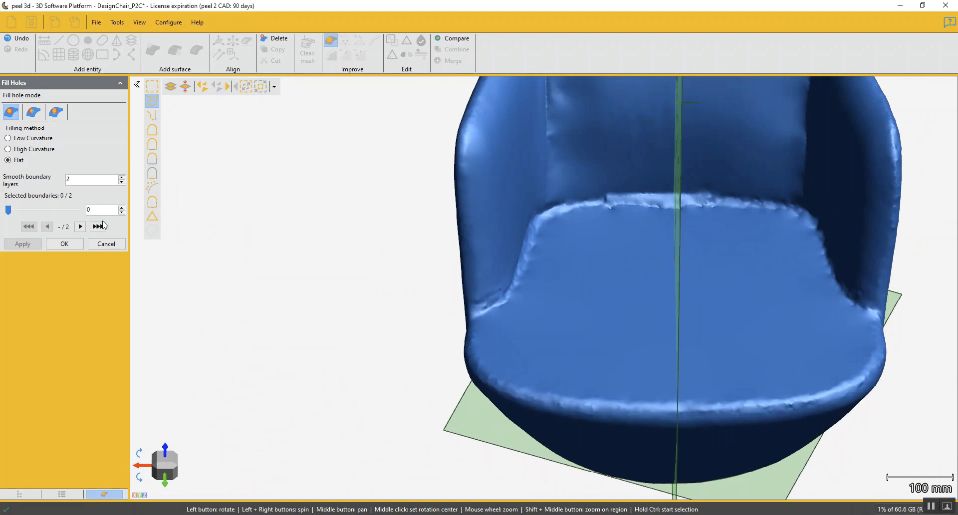
click(21, 39)
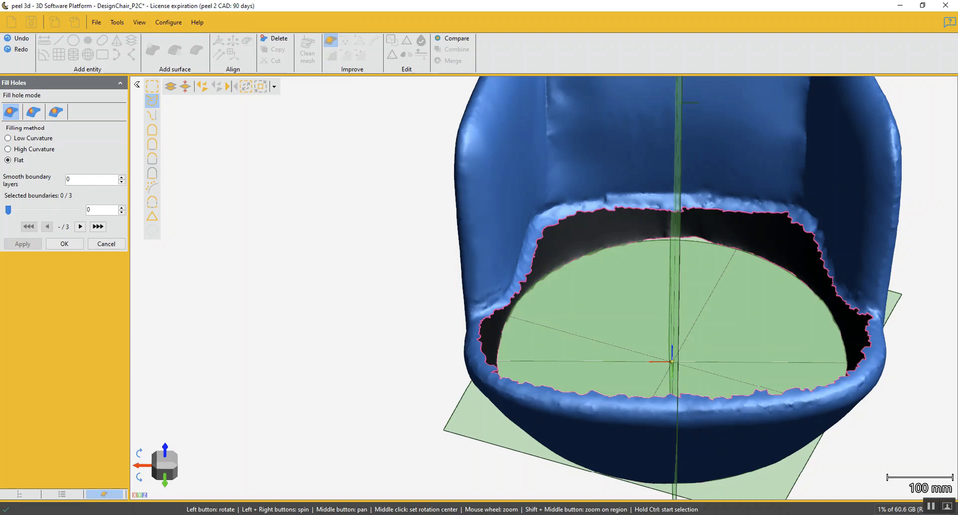
Fill the seat hole with a flat surface, using 0 smooth boundary layers, and accept the result.
click(153, 158)
click(563, 214)
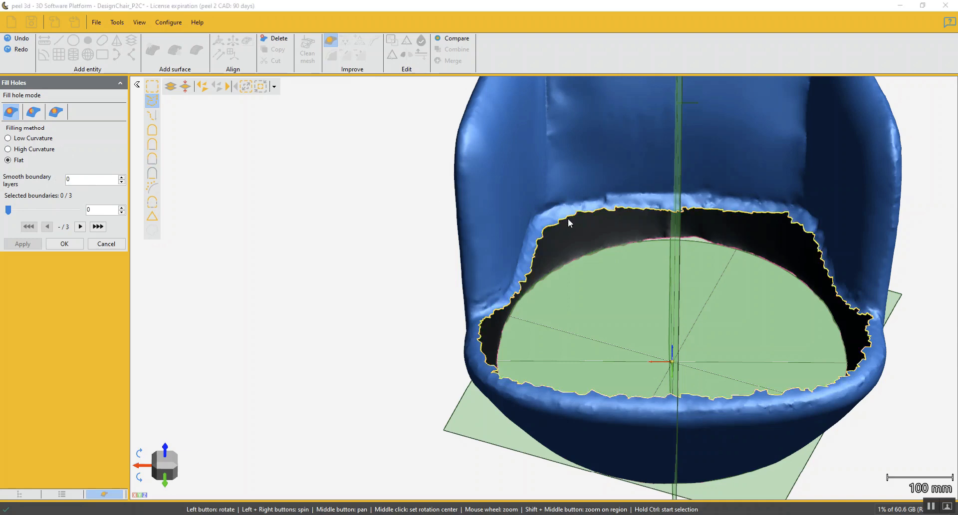
scroll(594, 231, down, 2)
middle_click(620, 244)
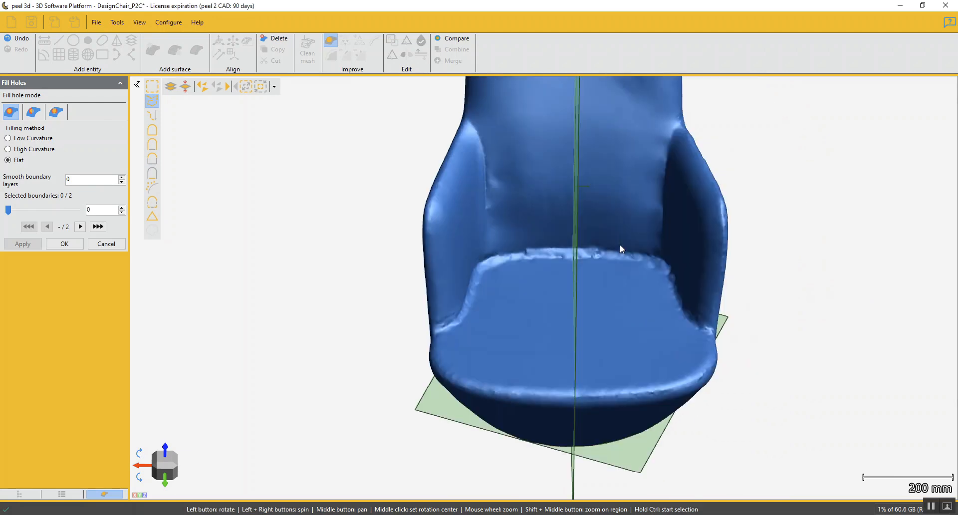
mouse_move(594, 298)
mouse_down()
mouse_move(579, 306)
mouse_move(599, 302)
mouse_move(587, 300)
mouse_up()
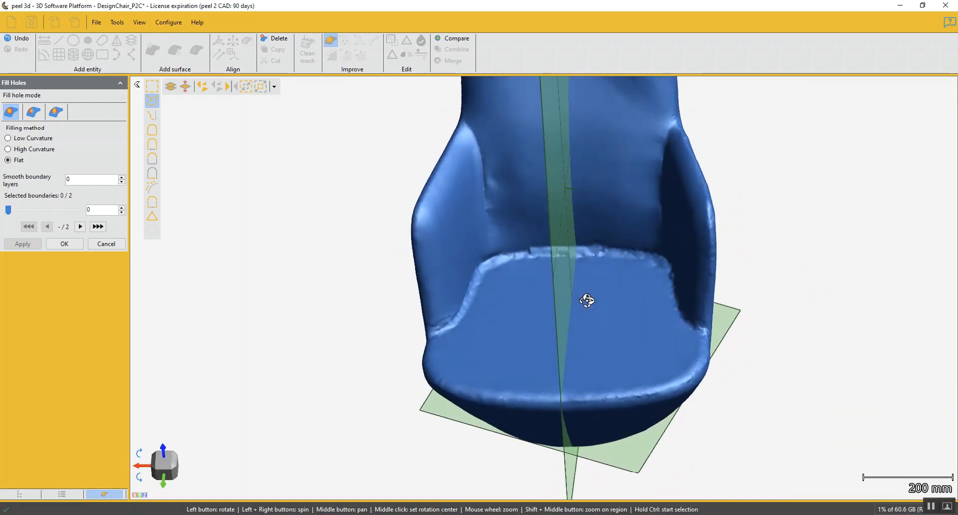
click(64, 243)
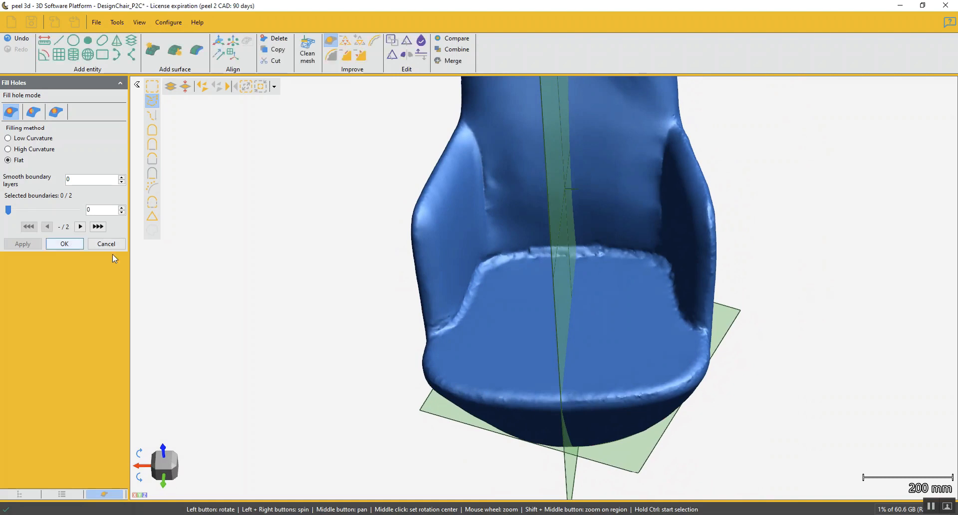
Examine the rough seam between the flat seat surface and the surrounding backrest and armrests.
drag(454, 336, 530, 382)
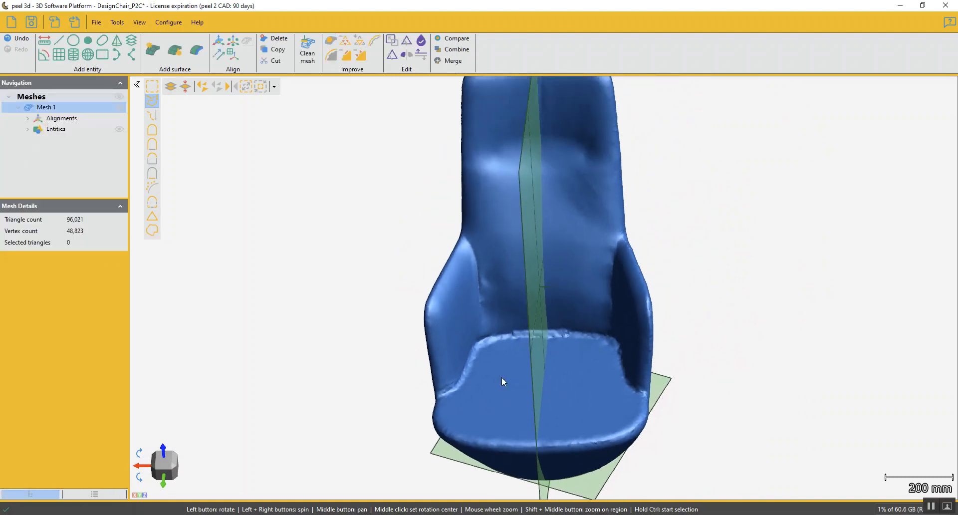
scroll(487, 384, up, 5)
mouse_move(477, 365)
mouse_down()
mouse_move(485, 355)
mouse_move(472, 355)
mouse_up()
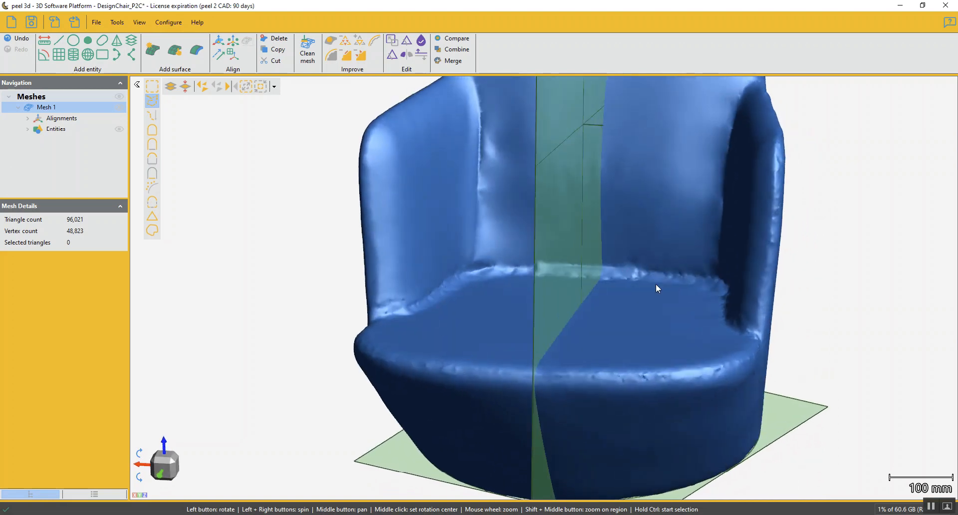
drag(657, 287, 656, 306)
drag(360, 355, 391, 331)
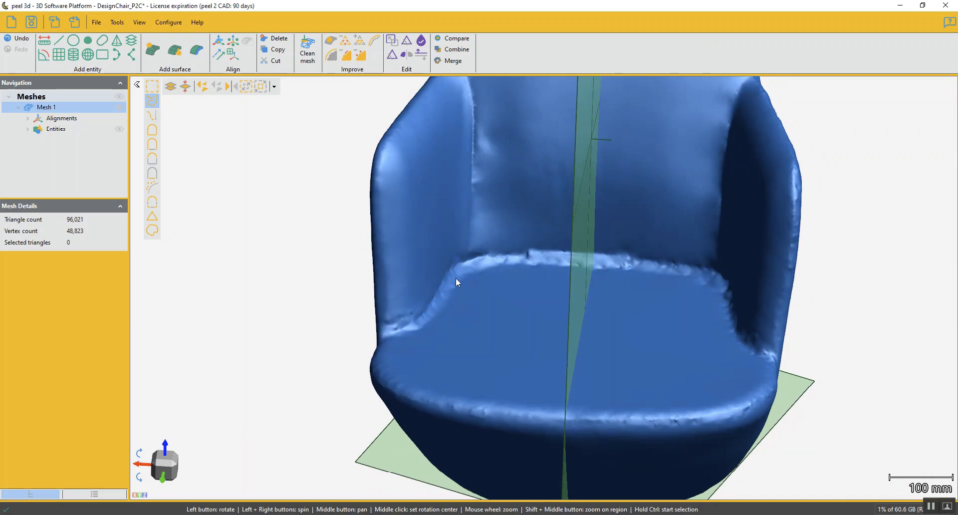
scroll(427, 319, up, 5)
drag(573, 329, 548, 343)
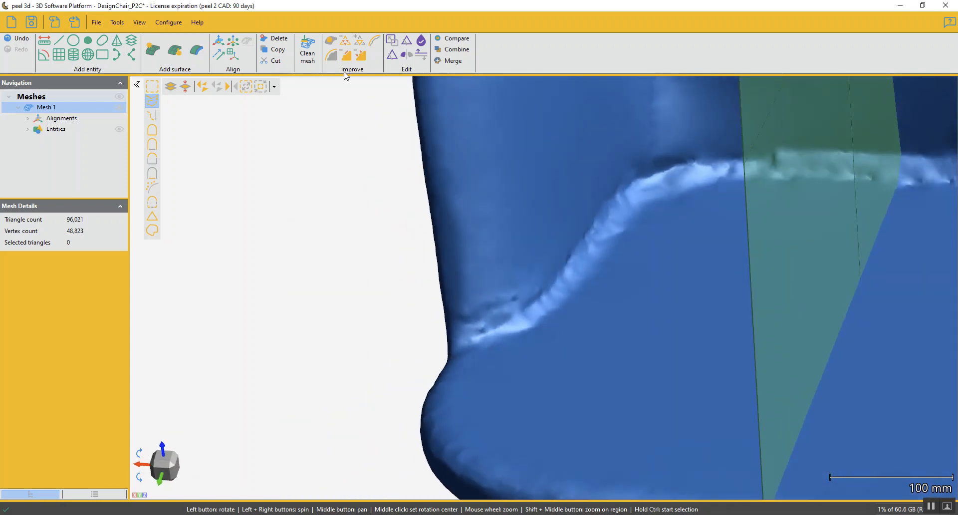
Start filling holes and select the rough seat seam from one front corner along the armrest and backrest, using brush size 40.
click(330, 41)
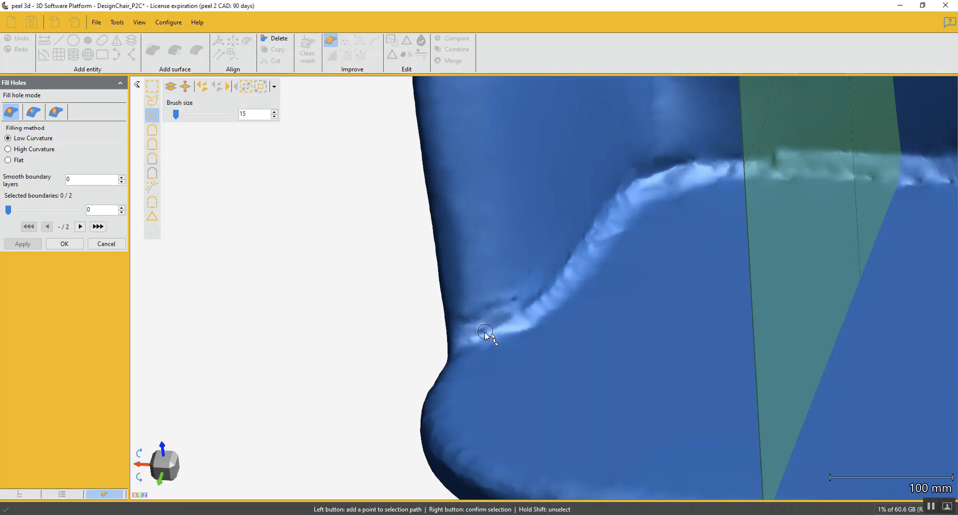
ctrl+scroll(486, 332, up, 1)
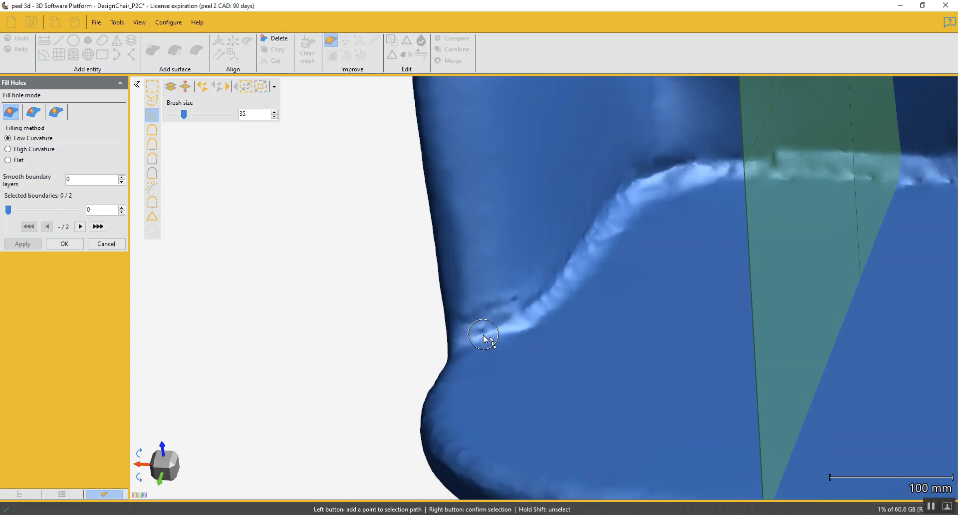
ctrl+scroll(484, 336, up, 5)
ctrl+scroll(491, 333, down, 2)
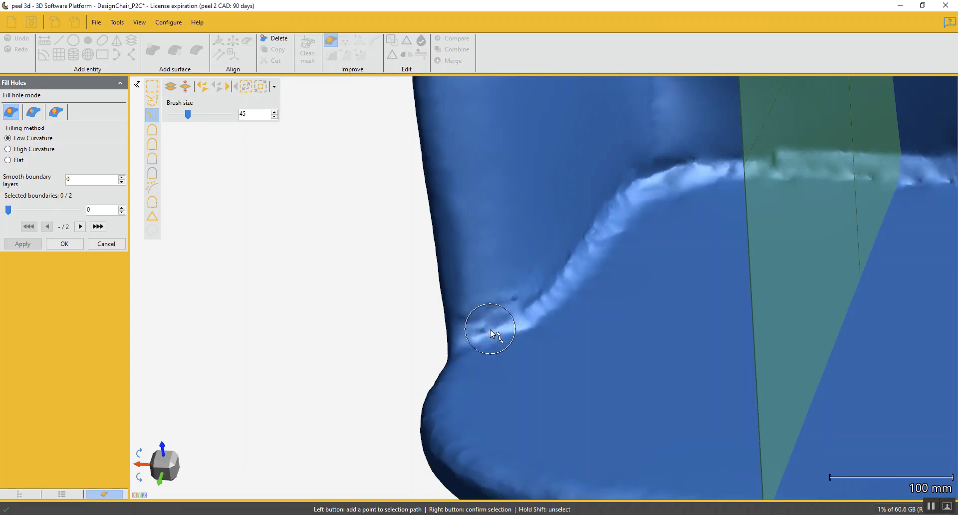
click(484, 332)
click(531, 311)
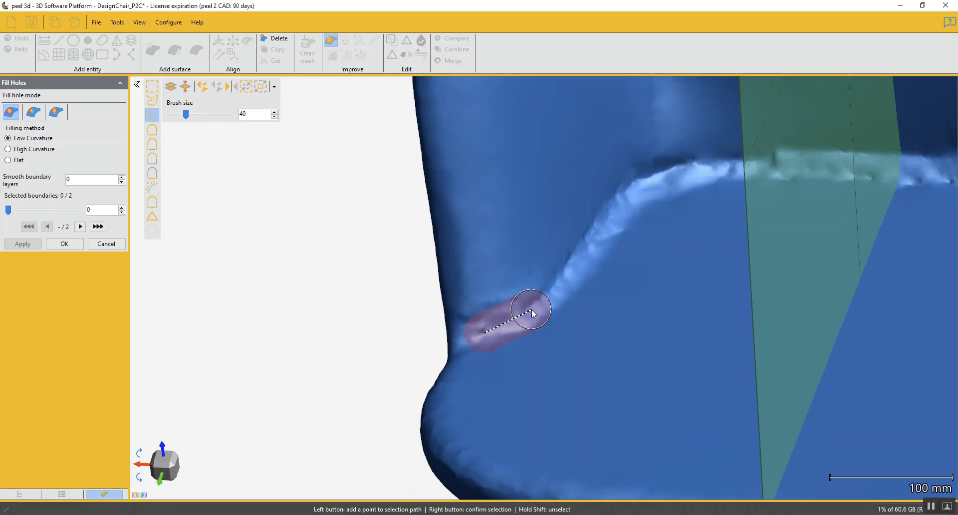
click(583, 271)
click(600, 238)
click(630, 194)
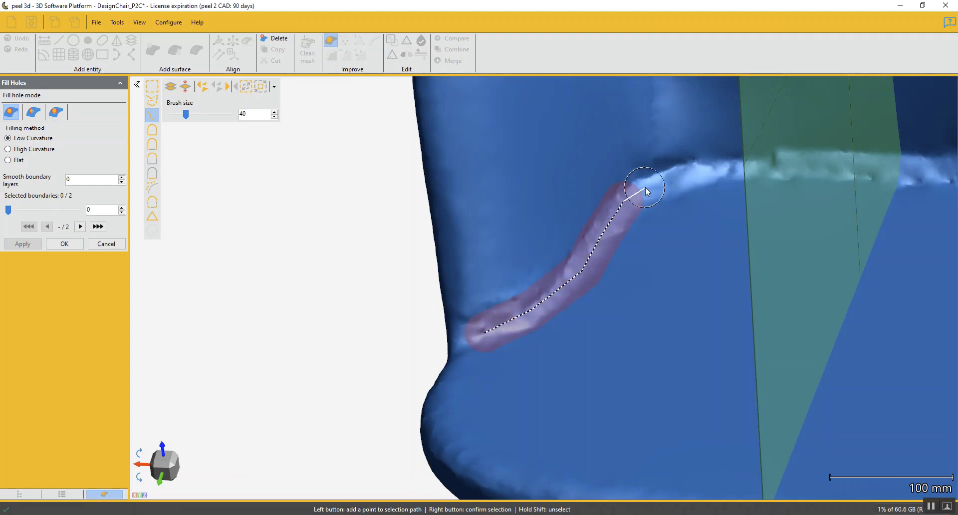
click(659, 173)
click(709, 169)
click(748, 166)
click(782, 167)
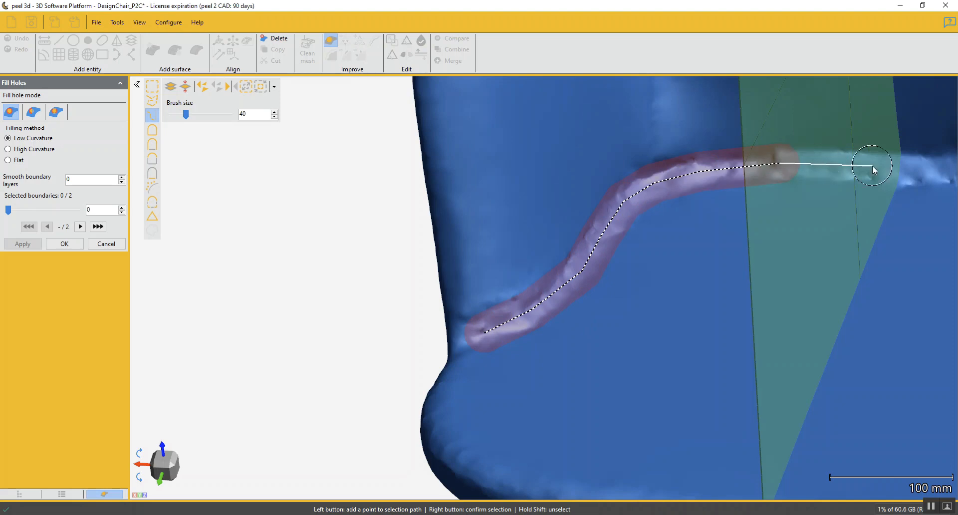
click(873, 169)
click(924, 163)
right_click(889, 218)
Extend the selection along the rest of the backrest seam, around into the opposite armrest.
drag(888, 218, 616, 279)
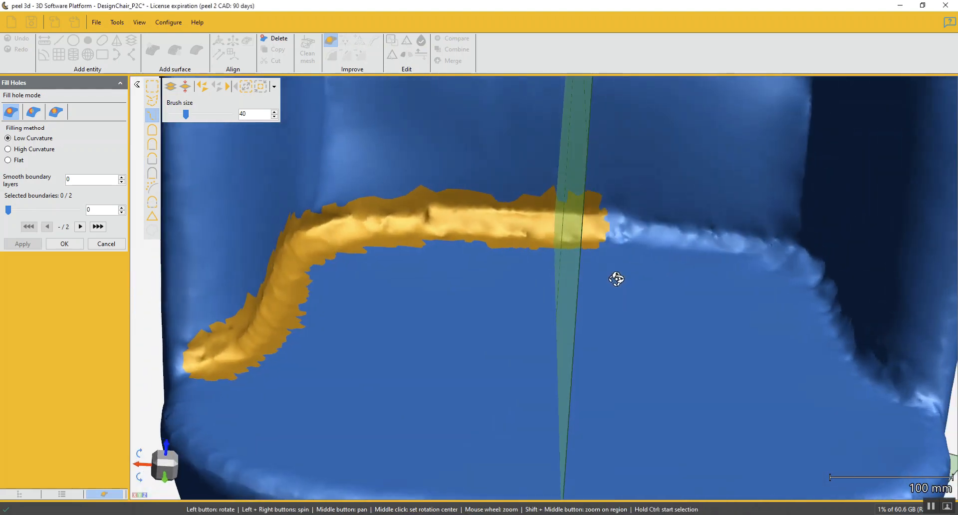
click(606, 226)
click(663, 230)
click(782, 245)
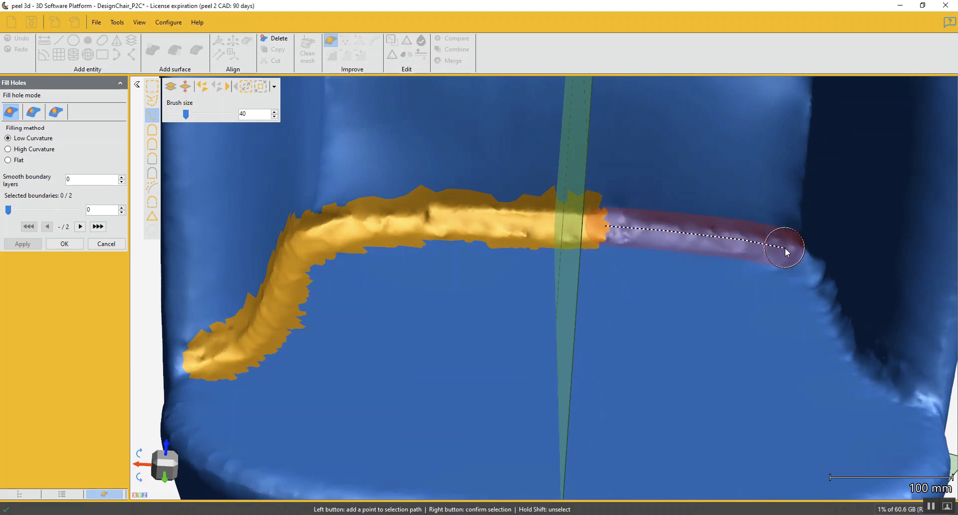
click(801, 267)
click(817, 278)
right_click(833, 332)
Extend the seam selection along the remaining armrest to the front corner of the seat.
drag(751, 386, 728, 387)
click(741, 248)
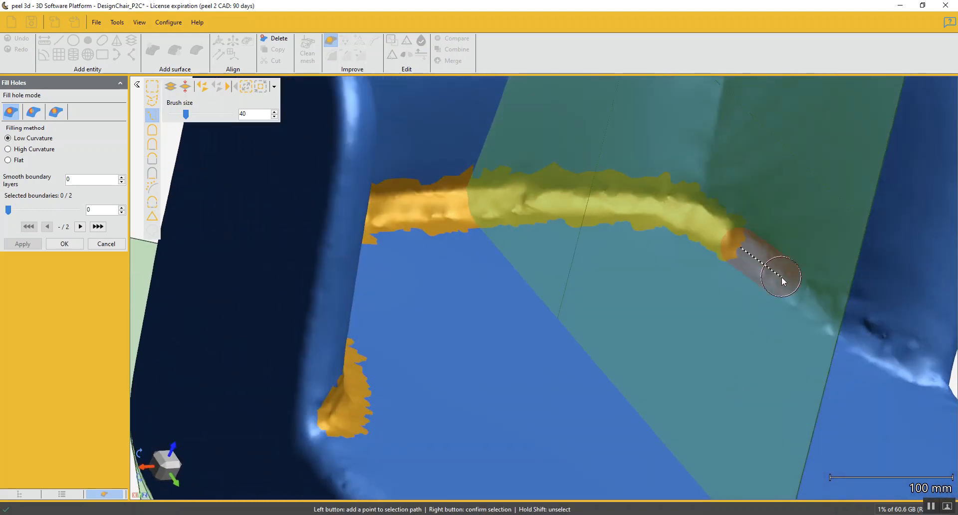
click(784, 279)
click(817, 315)
click(841, 328)
click(867, 343)
ctrl+click(921, 369)
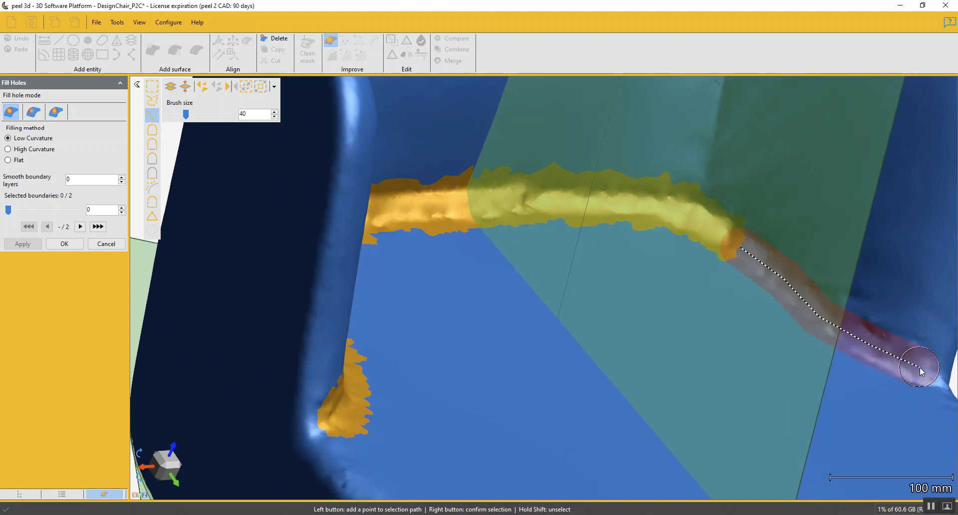
ctrl+right_click(921, 368)
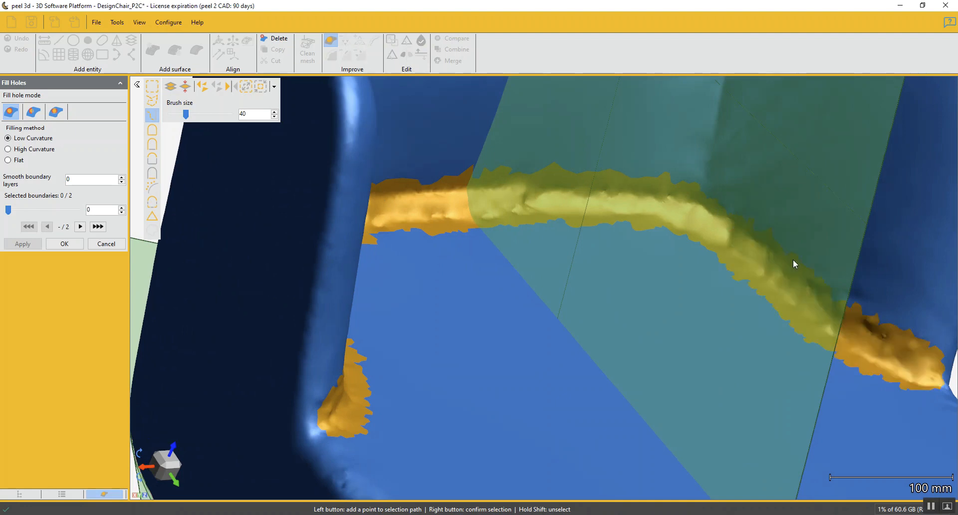
Hide the entities Plane 1, Plane 2 and Circle 1.
click(19, 494)
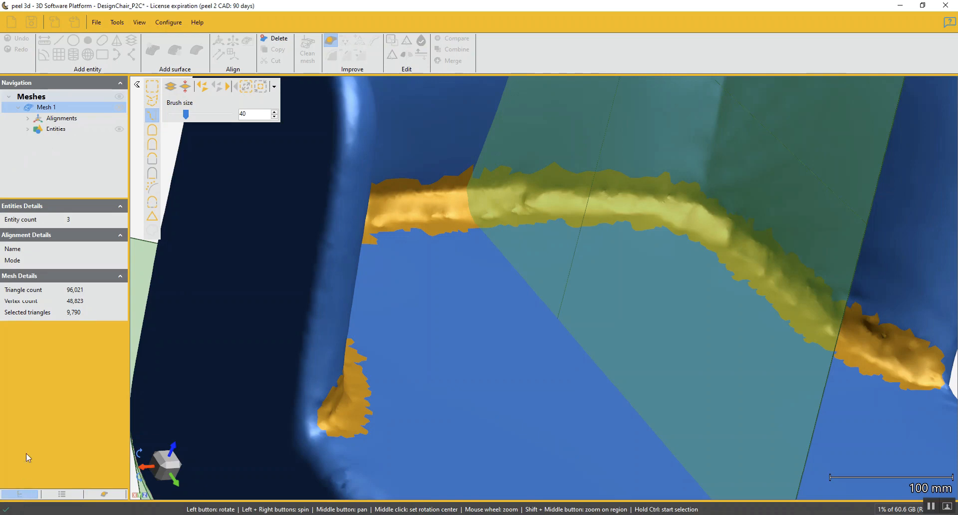
click(28, 129)
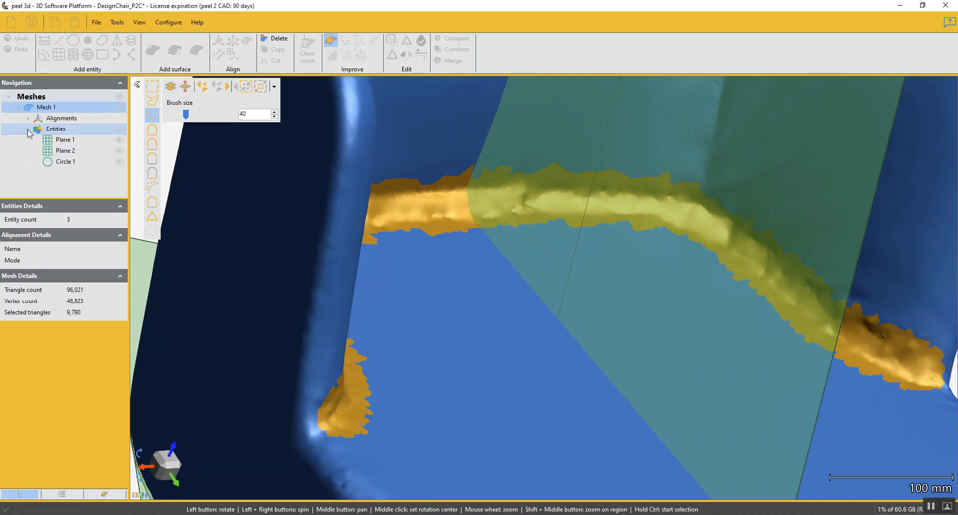
click(119, 140)
click(119, 151)
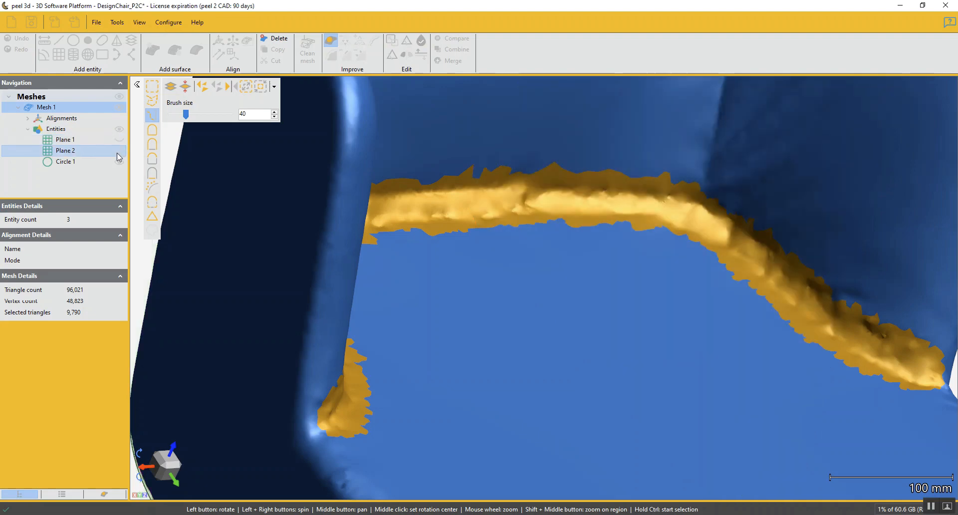
click(120, 162)
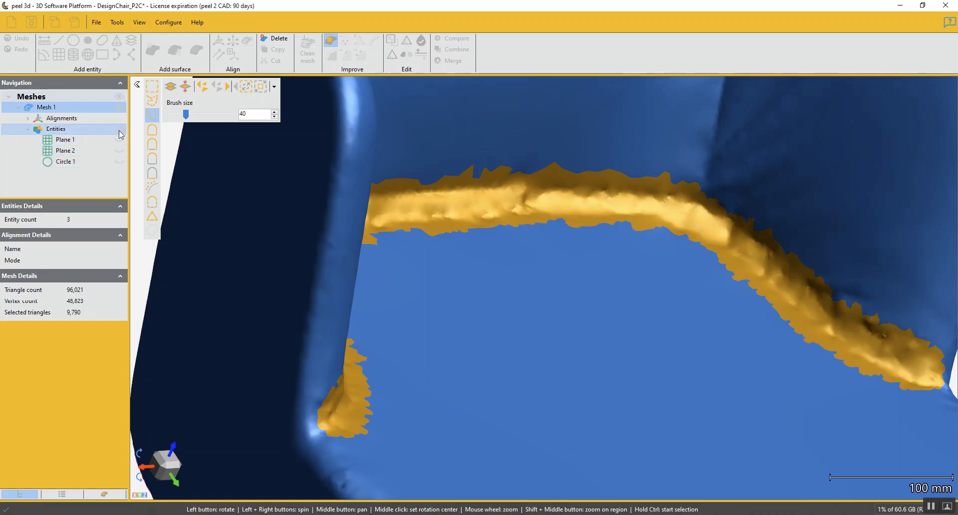
Delete the selected seam triangles around the seat.
scroll(592, 272, down, 5)
mouse_move(600, 305)
mouse_down()
mouse_move(577, 312)
mouse_move(593, 314)
mouse_up()
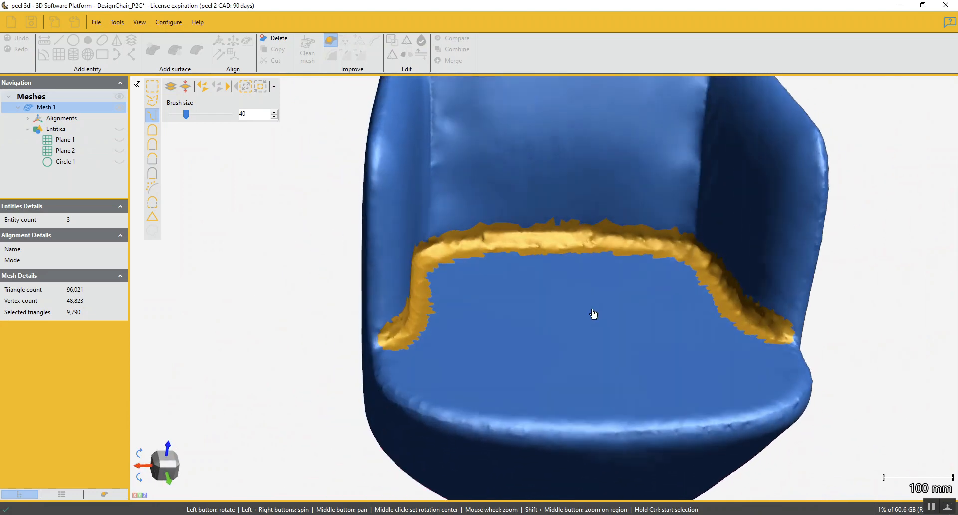
click(109, 496)
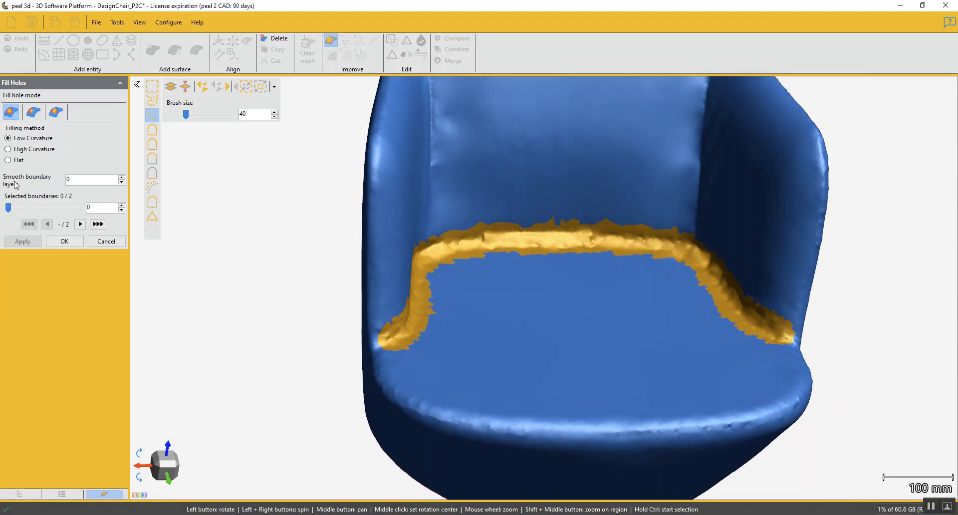
click(275, 38)
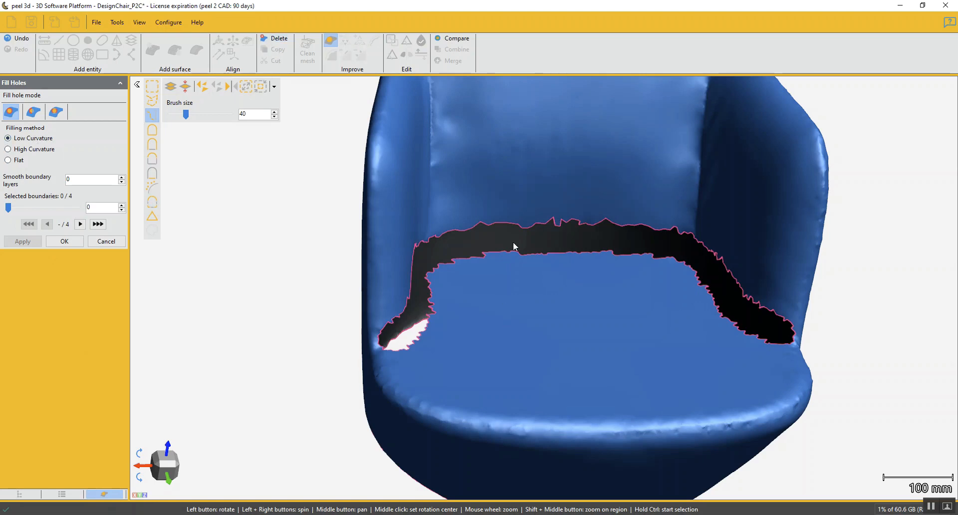
Fill the open seam gap with the Low Curvature method and 0 smooth boundary layers, inspect the blend and accept it.
click(517, 225)
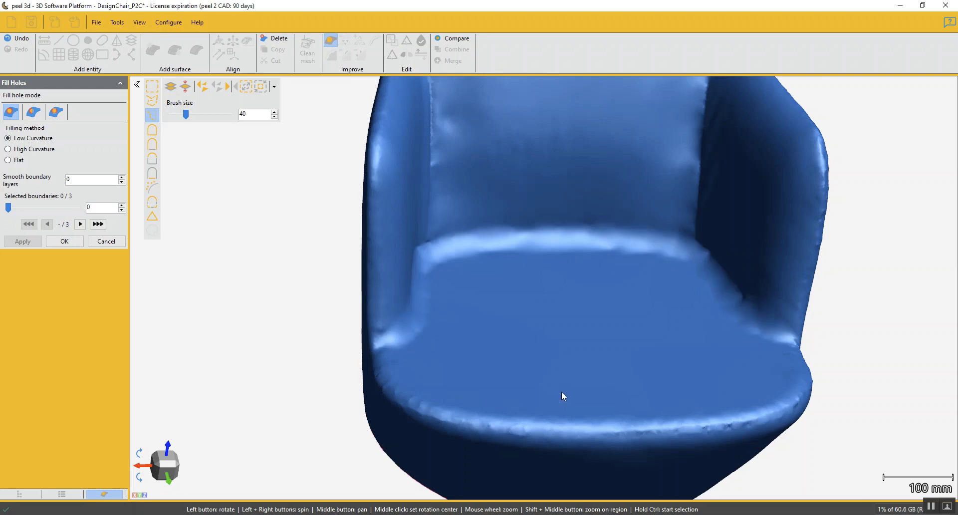
drag(545, 330, 589, 350)
scroll(663, 190, up, 5)
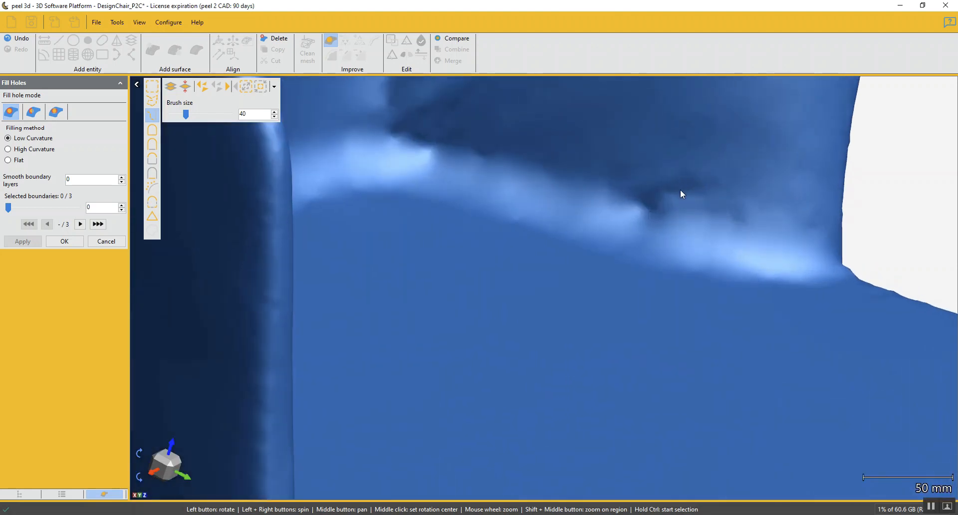
click(65, 241)
Outline the wrinkled patch on the inner armrest and the small dent just above the seat seam, and smooth both out.
scroll(404, 270, down, 5)
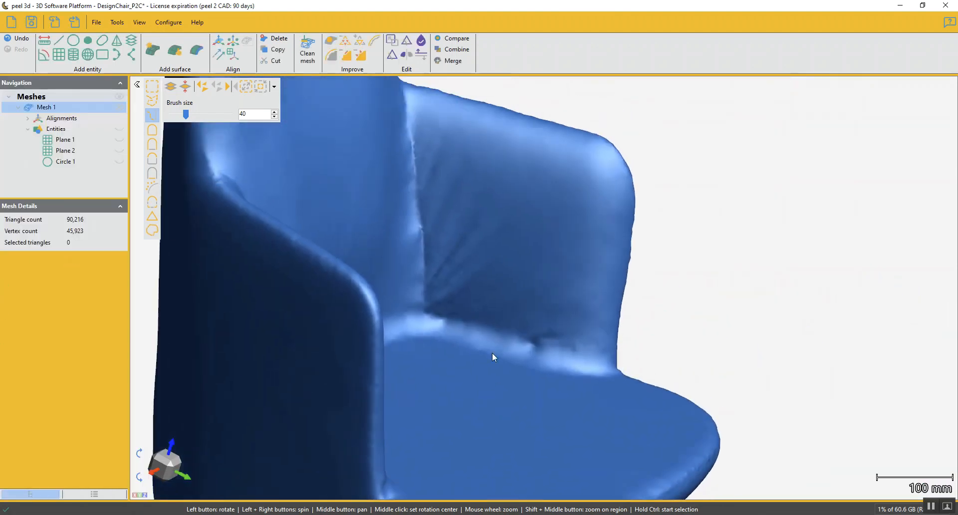
drag(466, 308, 460, 306)
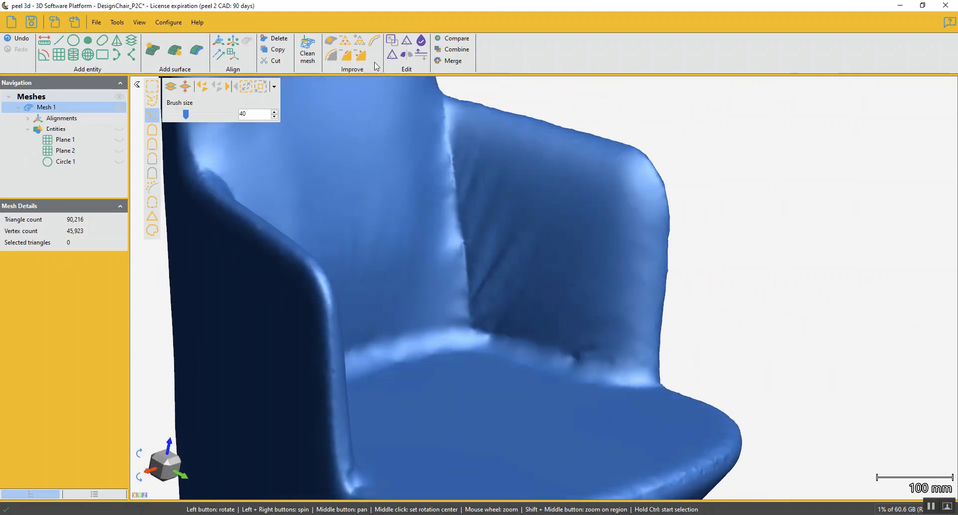
drag(465, 174, 488, 196)
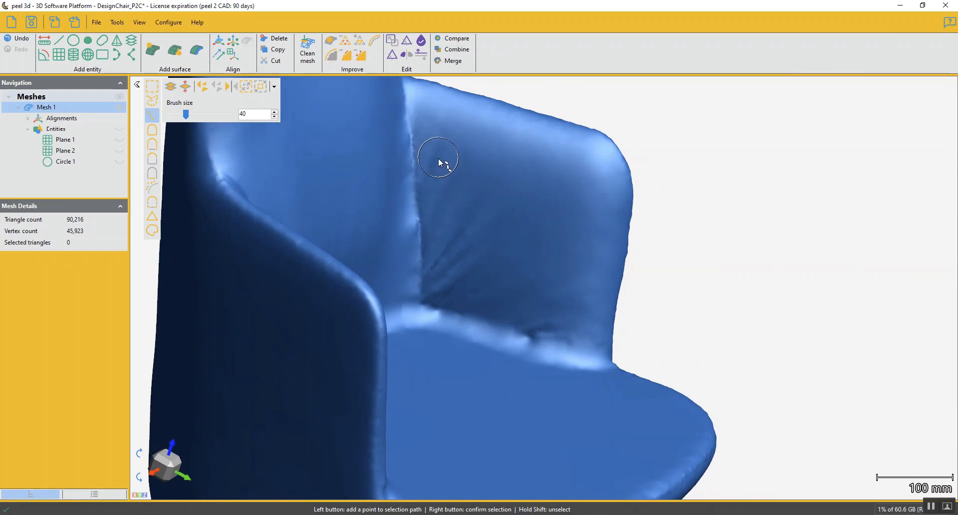
click(153, 102)
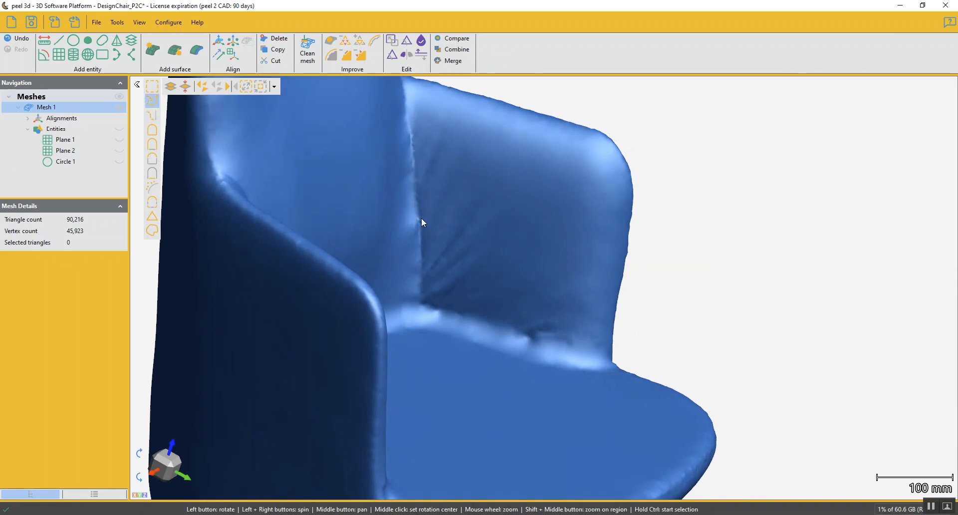
click(420, 139)
click(428, 302)
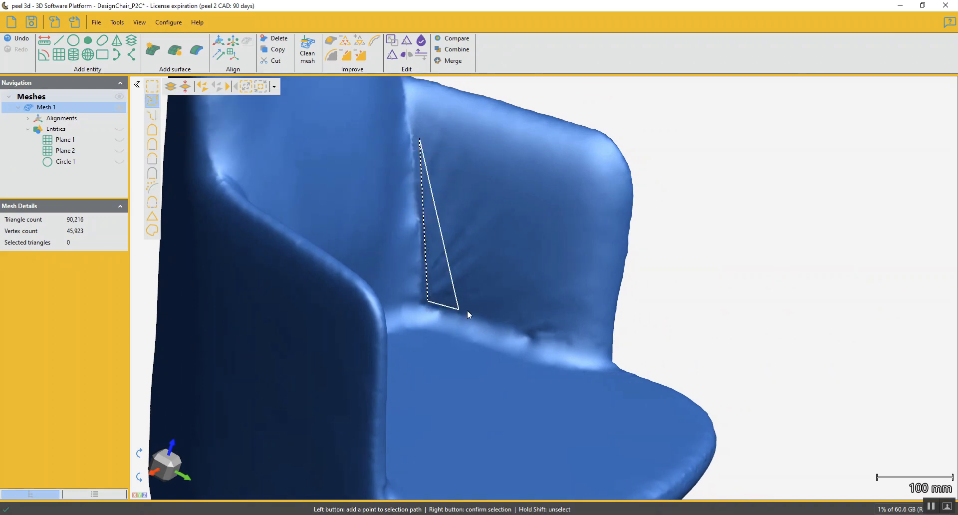
click(480, 314)
click(516, 277)
click(516, 224)
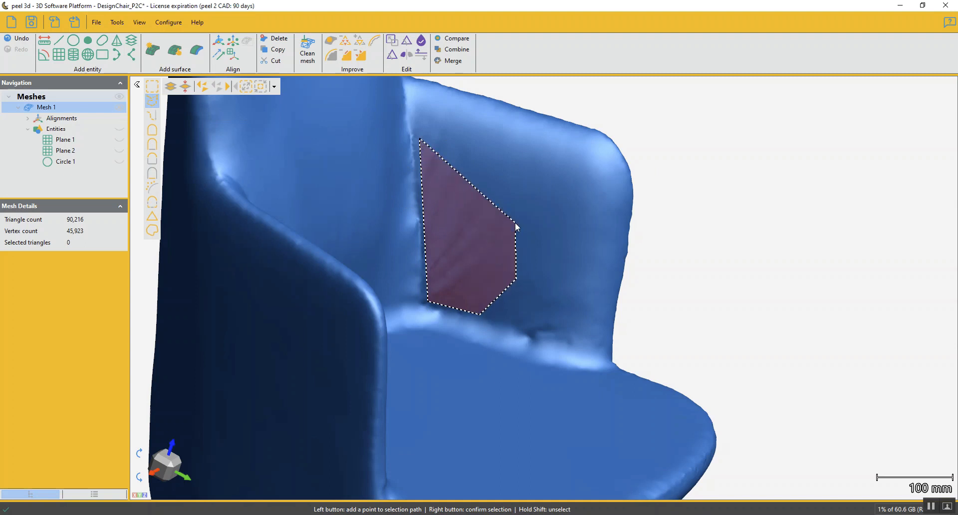
click(466, 147)
right_click(463, 149)
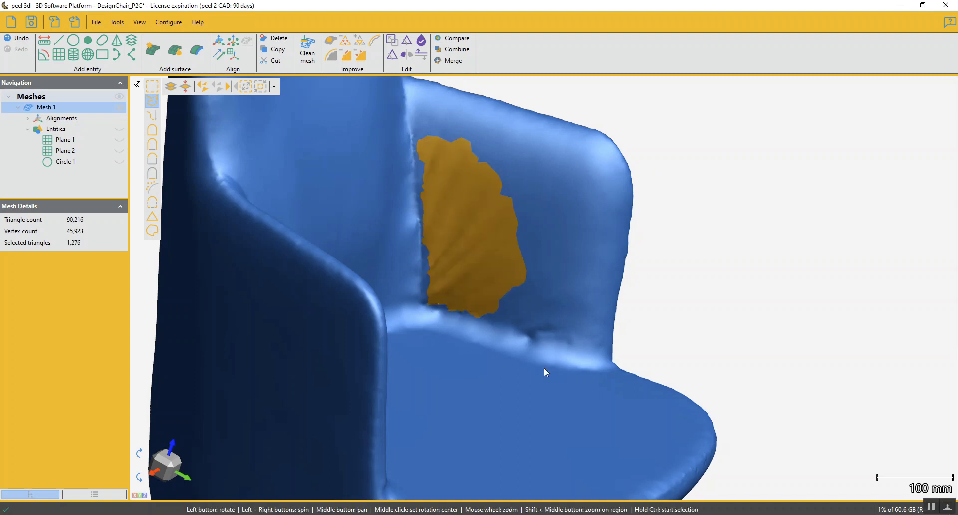
click(576, 345)
right_click(556, 340)
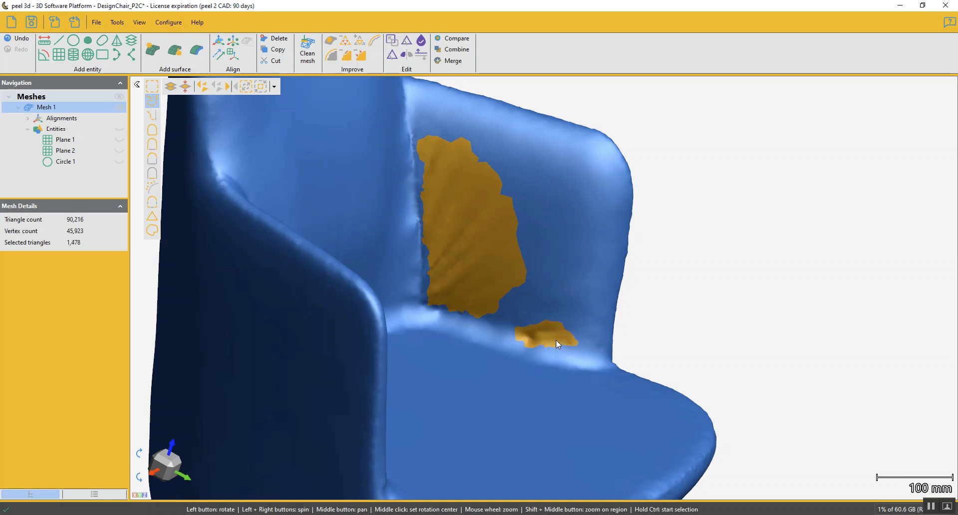
click(348, 53)
Select the small dent at the corner where the opposite armrest, backrest and seat meet, and smooth it out.
drag(511, 226, 481, 338)
scroll(509, 310, down, 2)
scroll(477, 329, up, 3)
scroll(472, 319, up, 2)
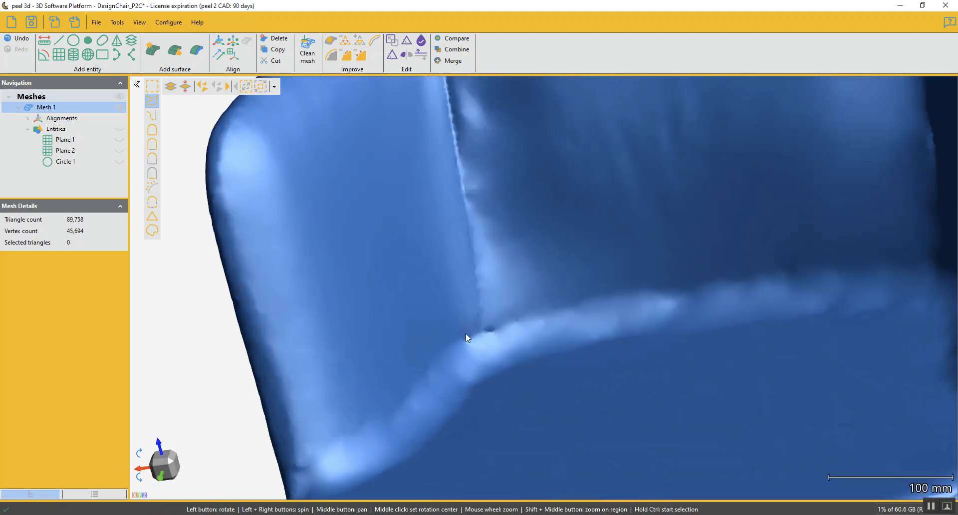
ctrl+click(458, 332)
click(528, 328)
right_click(501, 309)
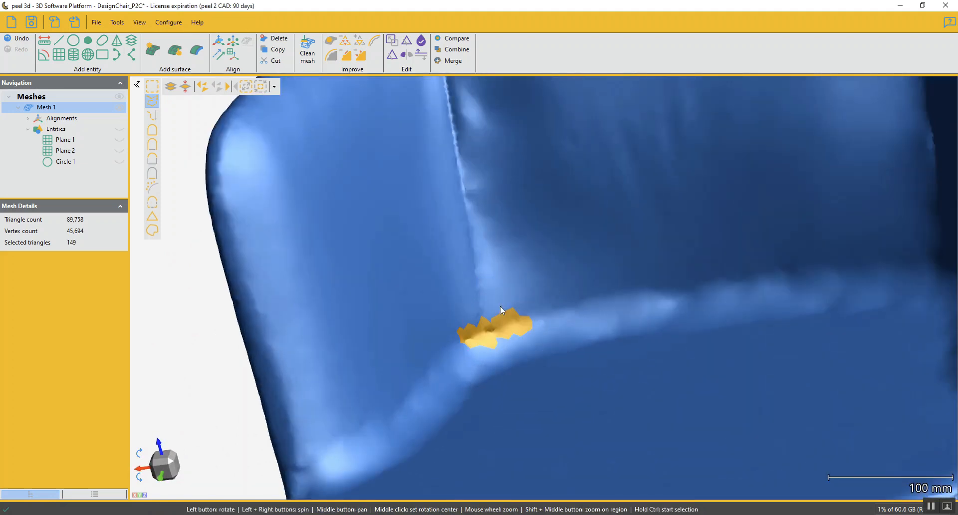
click(251, 89)
click(258, 86)
click(346, 57)
scroll(486, 261, down, 3)
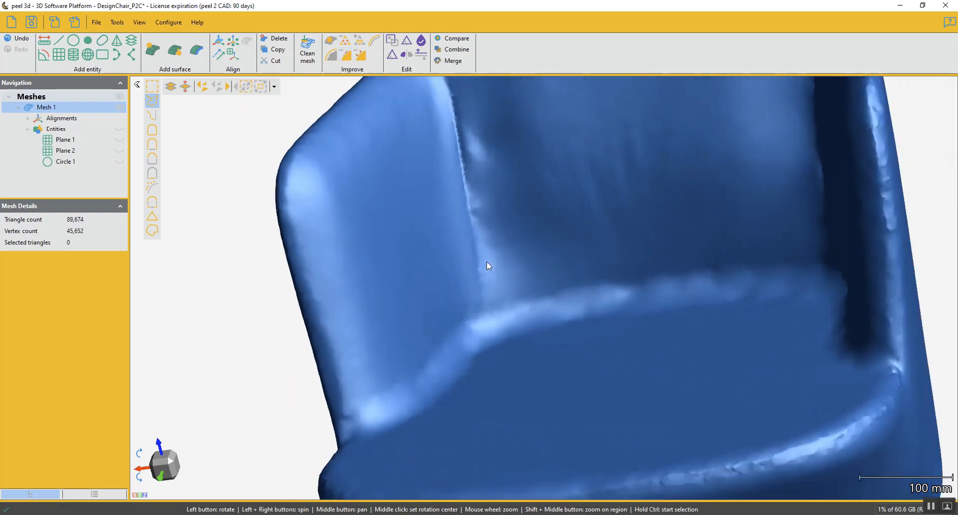
Select the raised vertical seam along the centre of the chair's rear face with brush size 20 and smooth it out.
scroll(487, 262, down, 3)
drag(616, 347, 547, 355)
scroll(580, 305, down, 3)
middle_drag(633, 307, 613, 337)
drag(613, 337, 598, 334)
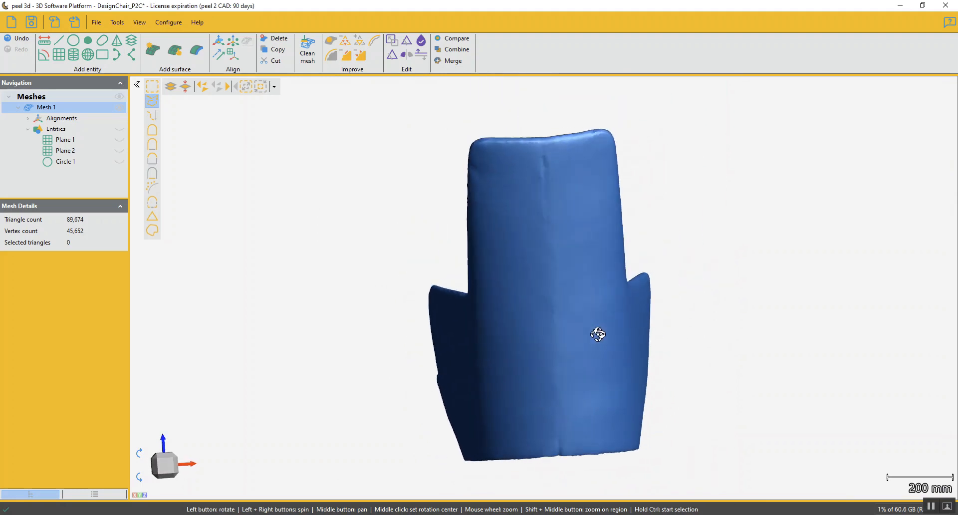
click(154, 115)
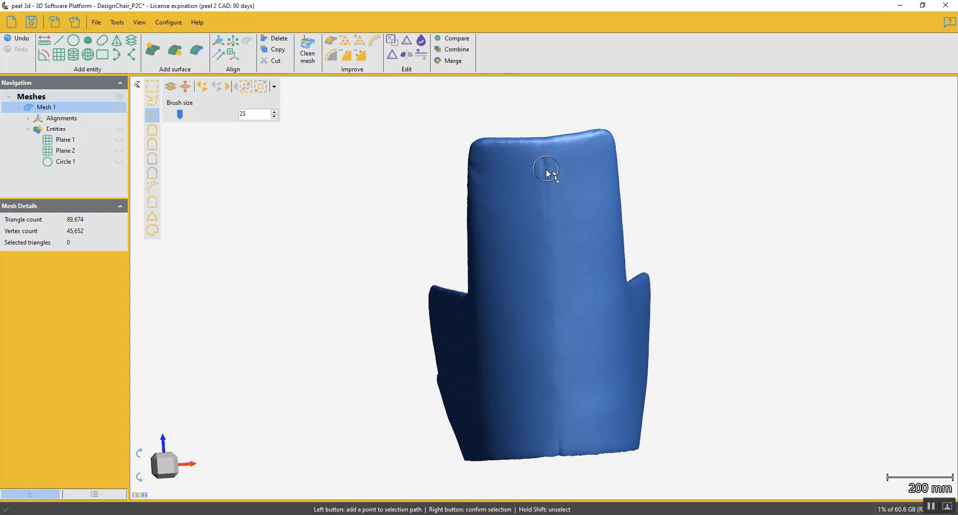
ctrl+scroll(546, 163, down, 1)
click(546, 163)
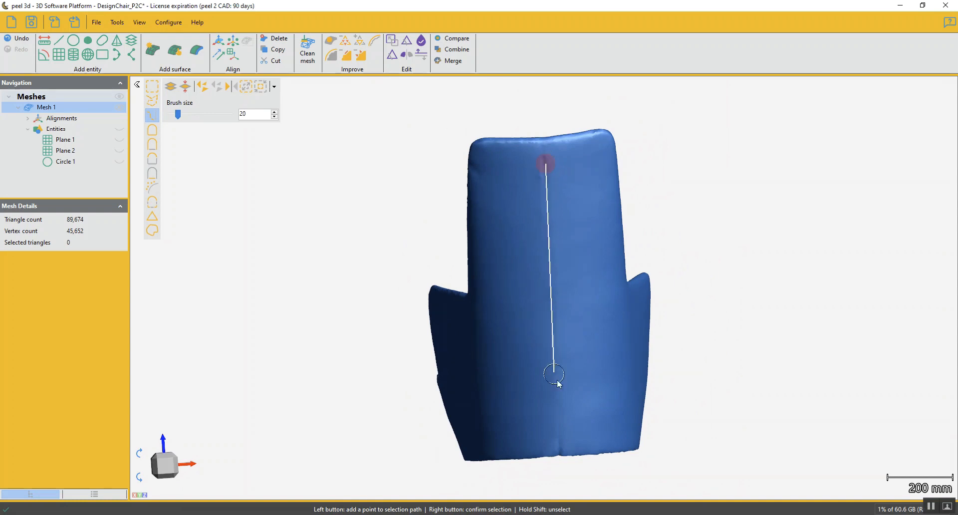
click(559, 433)
right_click(560, 434)
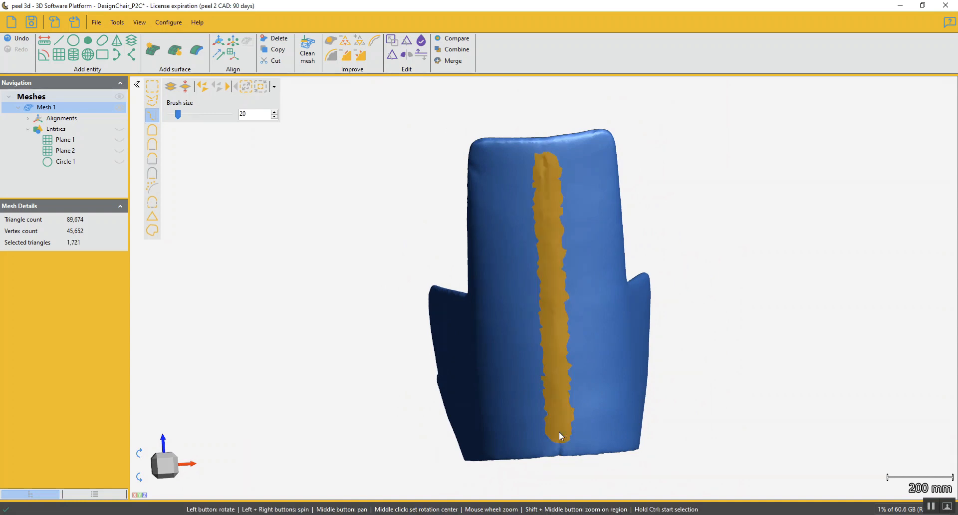
click(247, 87)
click(348, 57)
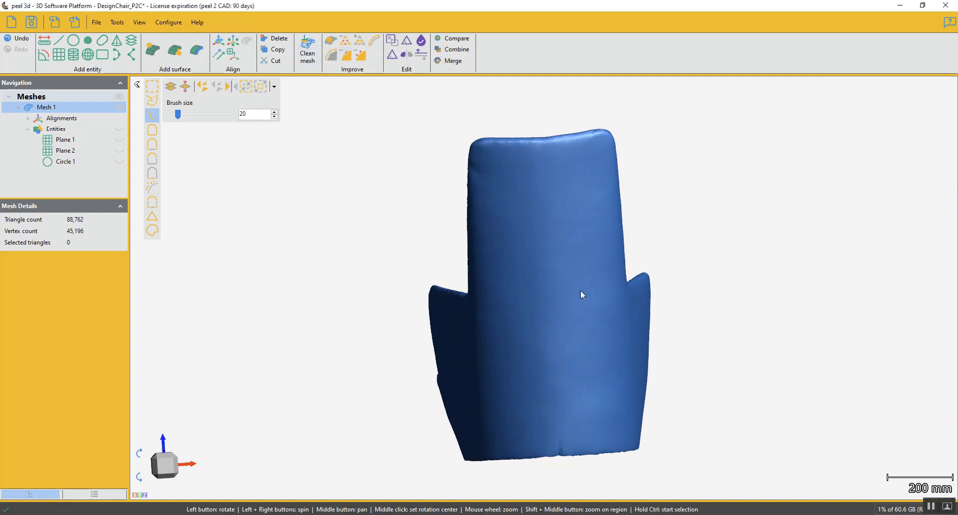
Select the small dent at the lower edge of the chair's rear face with brush size 35 and smooth it out.
scroll(565, 280, up, 6)
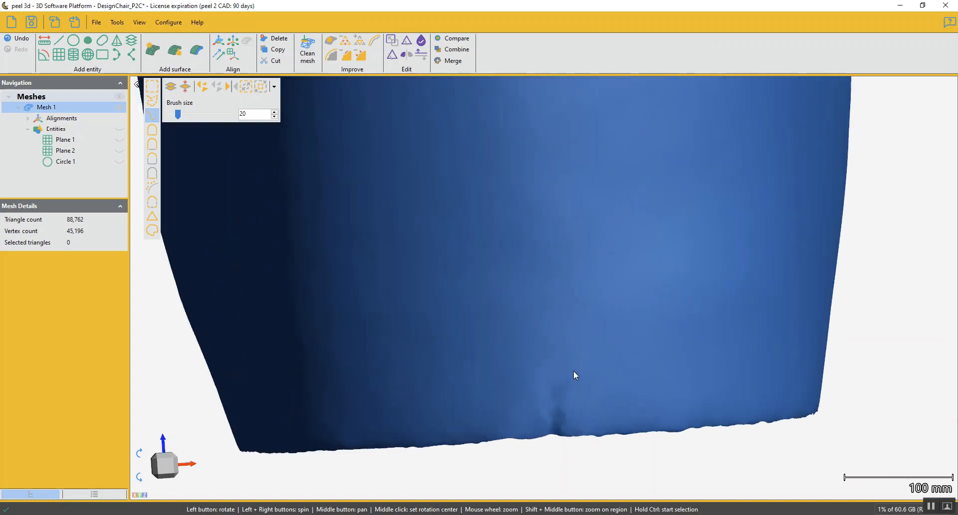
scroll(573, 370, up, 1)
middle_drag(574, 370, 584, 312)
ctrl+scroll(568, 348, up, 3)
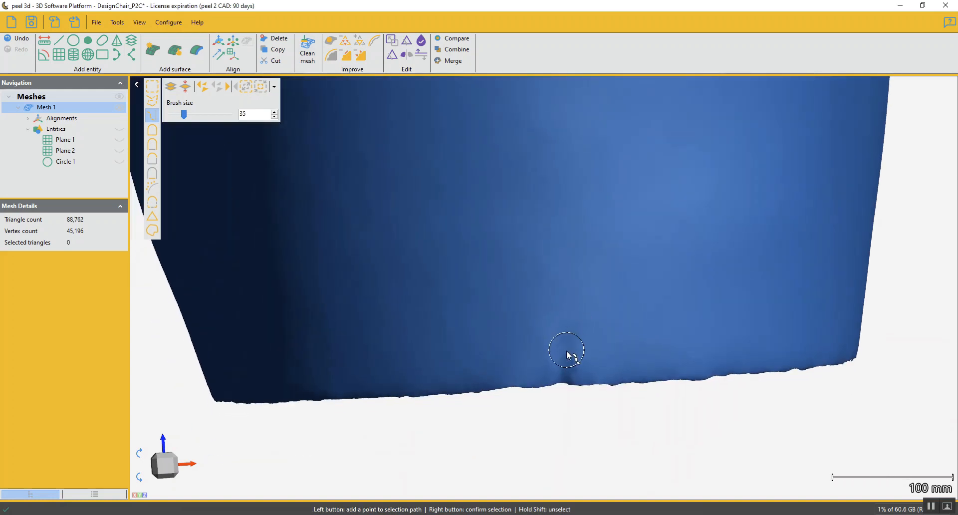
ctrl+drag(566, 350, 561, 410)
scroll(594, 337, down, 2)
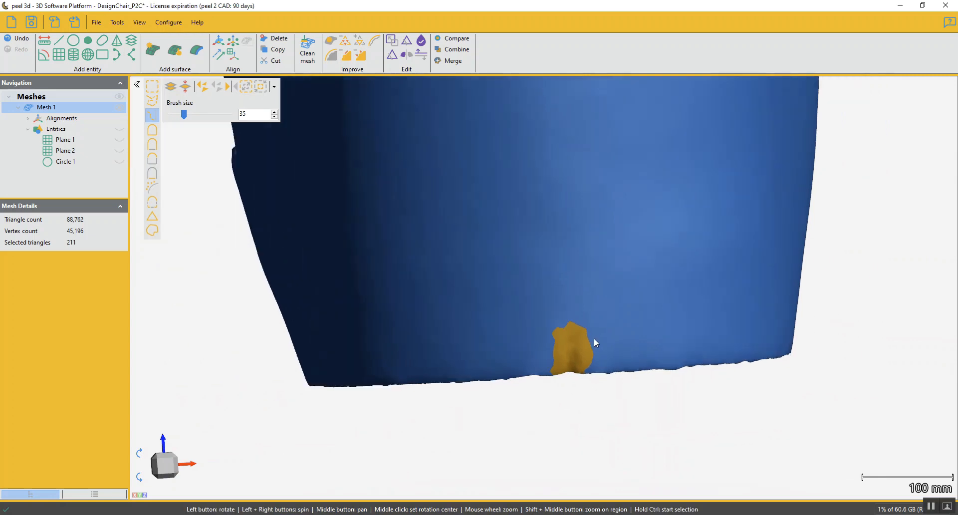
scroll(594, 338, down, 4)
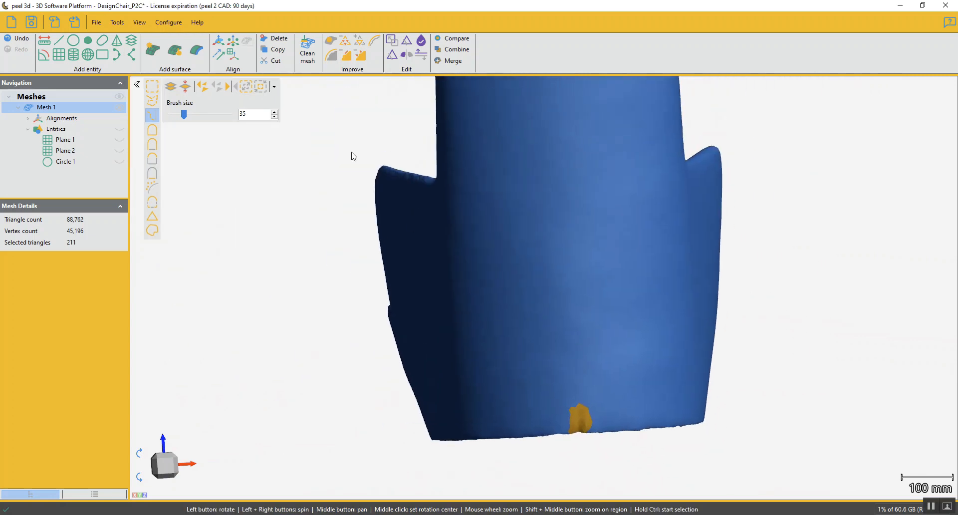
click(348, 54)
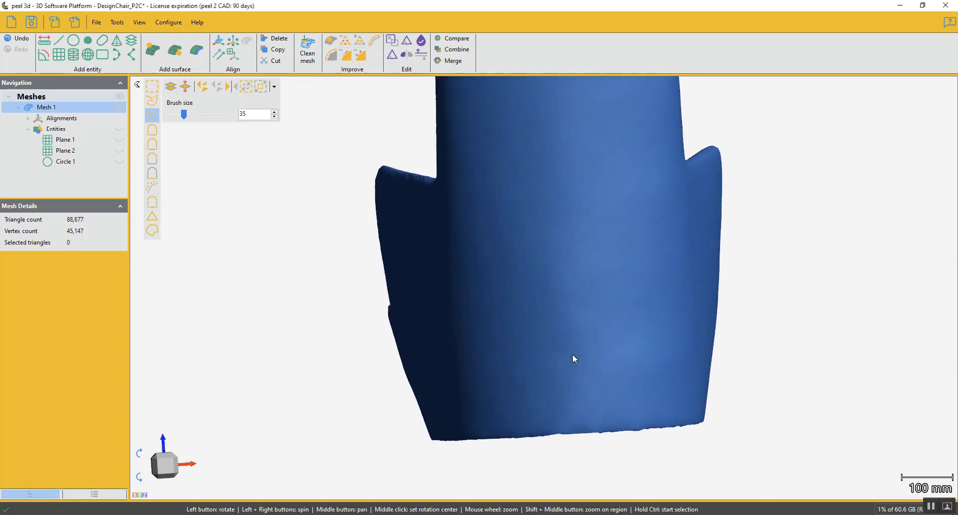
Select the wrinkled patch in the middle of the lower backrest's front face and smooth it out.
drag(573, 356, 674, 372)
scroll(547, 260, down, 3)
drag(547, 259, 518, 300)
key(ctrl)
click(514, 280)
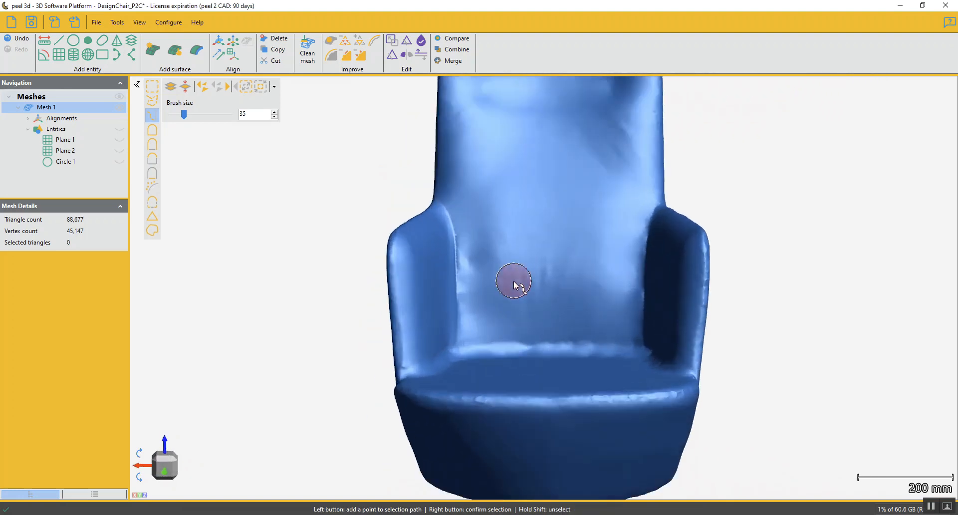
right_click(580, 280)
ctrl+click(545, 255)
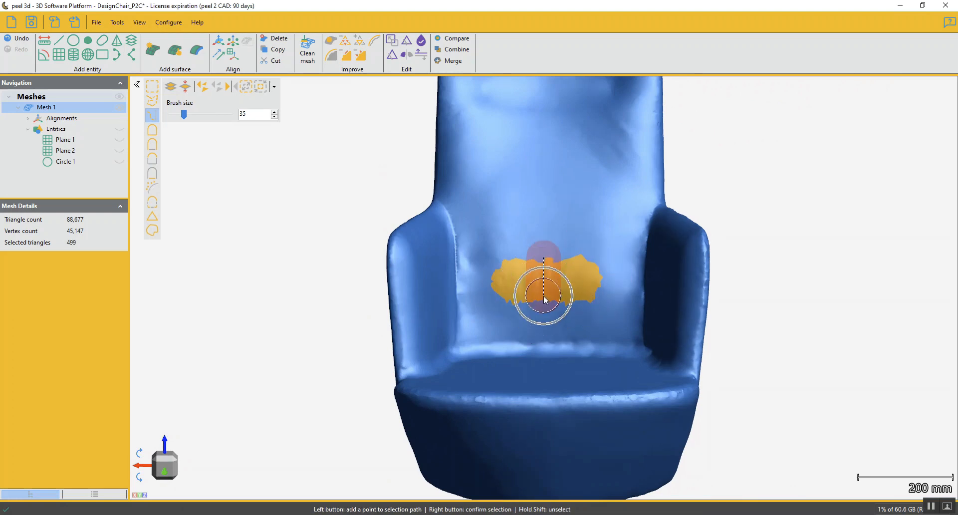
right_click(543, 296)
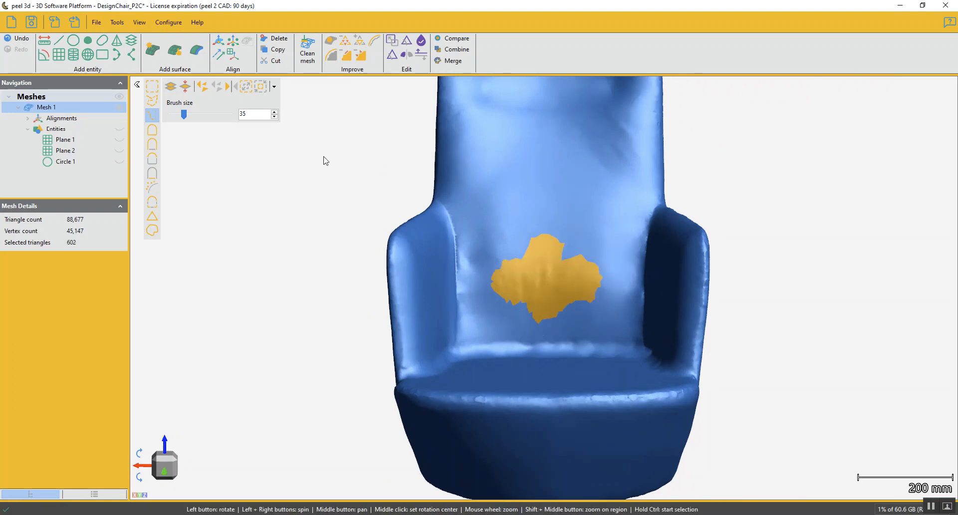
click(347, 54)
Select the vertical wrinkles at the headrest's centre and the creased patch below the headrest, and smooth both areas out.
scroll(555, 250, up, 5)
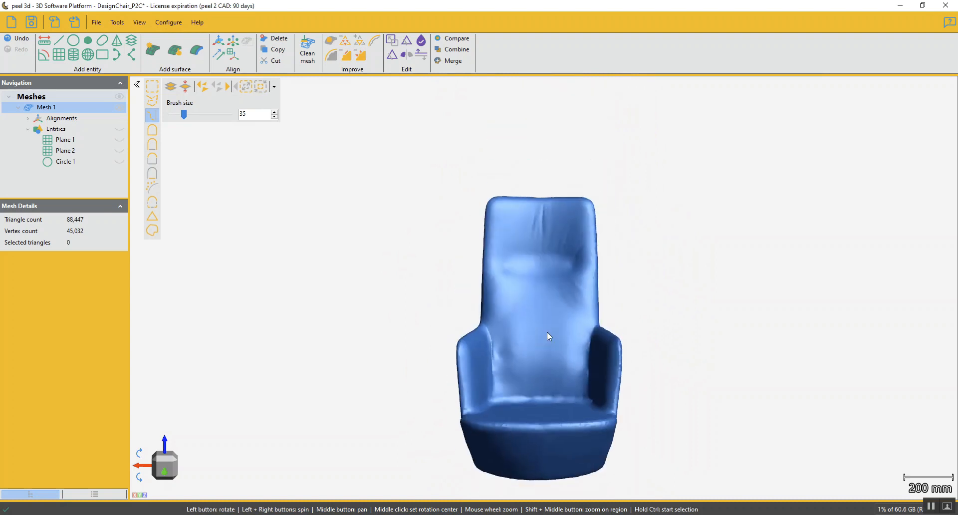
key(ctrl)
mouse_move(540, 212)
mouse_down()
mouse_move(551, 258)
mouse_move(548, 206)
mouse_up()
right_click(548, 206)
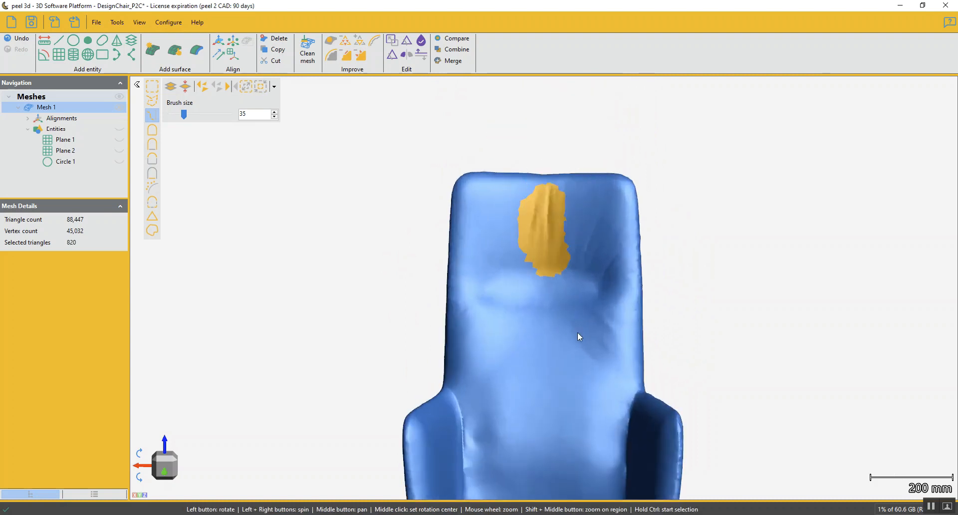
mouse_move(578, 332)
mouse_down()
mouse_move(590, 359)
mouse_move(611, 357)
mouse_move(591, 339)
mouse_up()
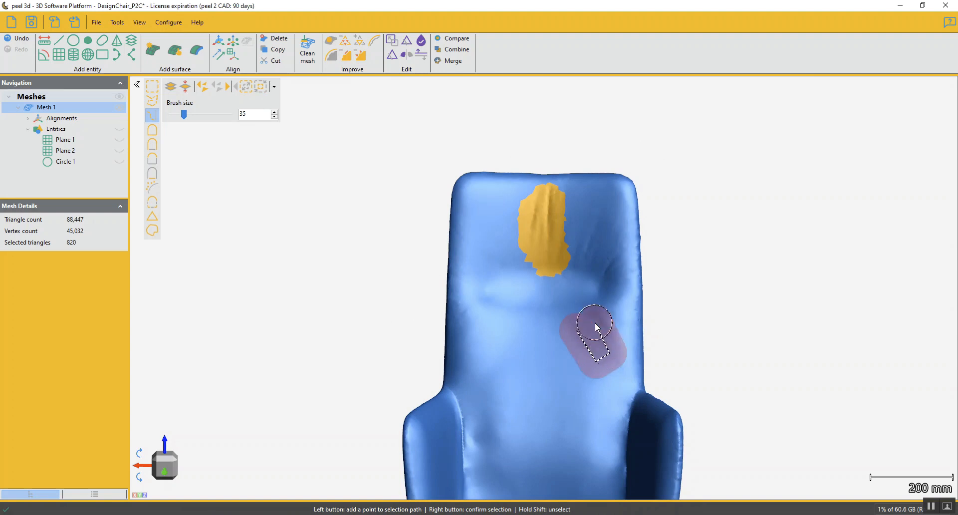
right_click(591, 339)
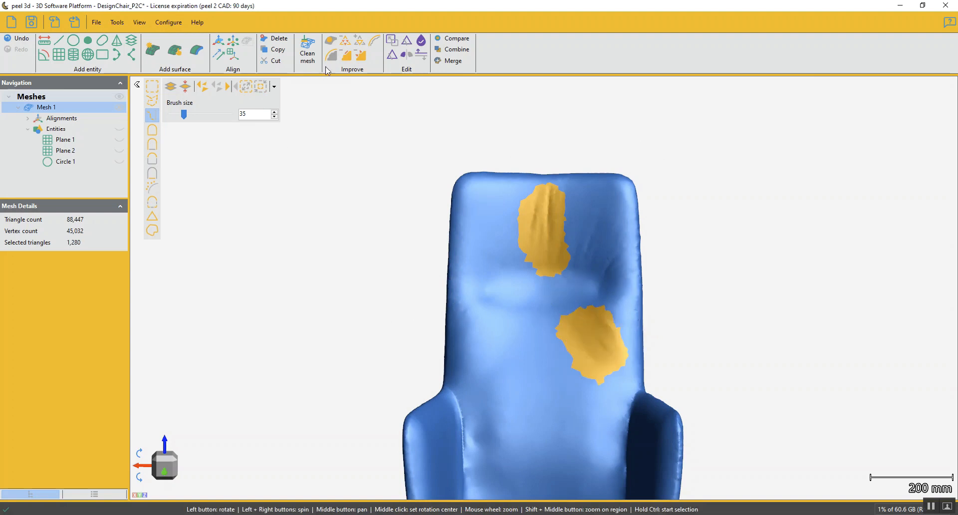
Select the remaining wrinkled patch on the side of the headrest above the cushion bulge and smooth it out.
drag(571, 357, 613, 354)
mouse_move(536, 261)
mouse_down()
mouse_move(548, 247)
mouse_move(558, 263)
mouse_up()
right_click(549, 262)
right_click(558, 263)
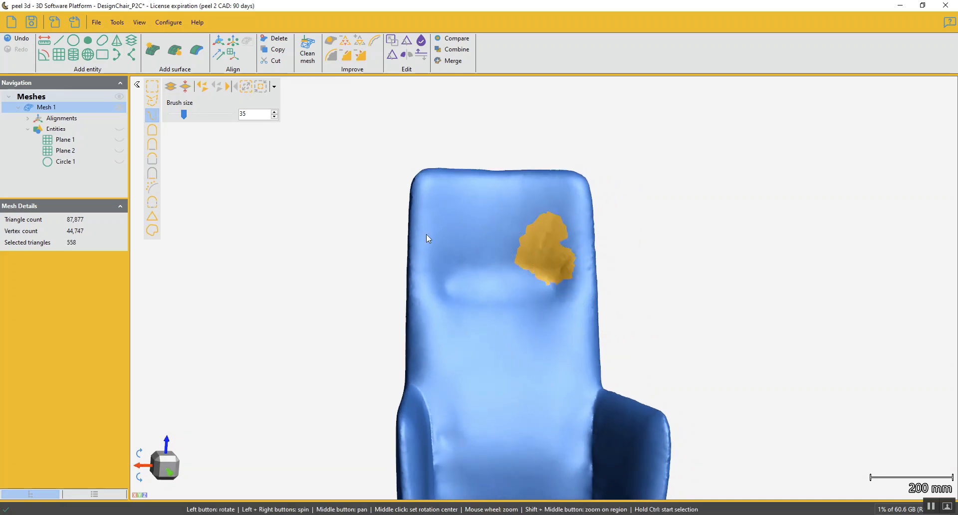
click(357, 54)
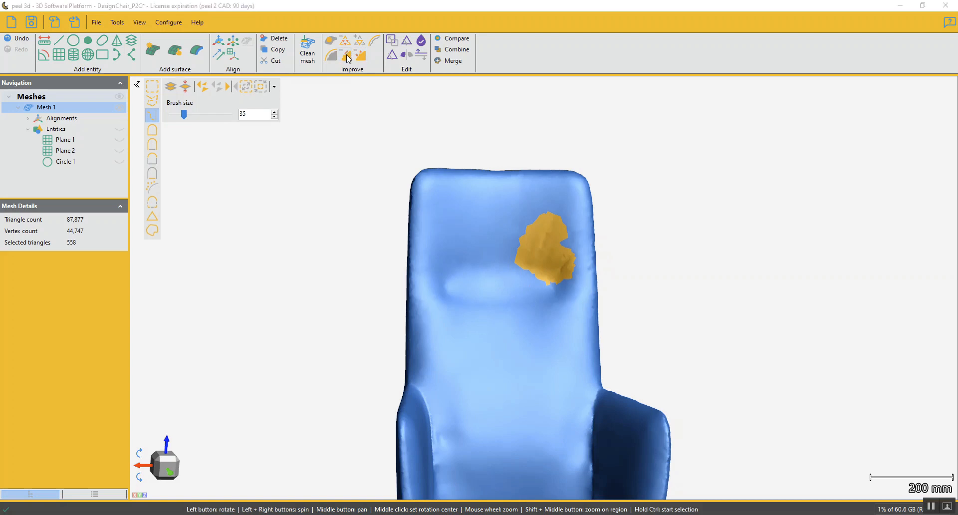
Select the vertical centre seam on the front of the seat base with brush size 25 and smooth it out.
scroll(502, 423, down, 3)
drag(508, 405, 607, 409)
scroll(549, 367, up, 5)
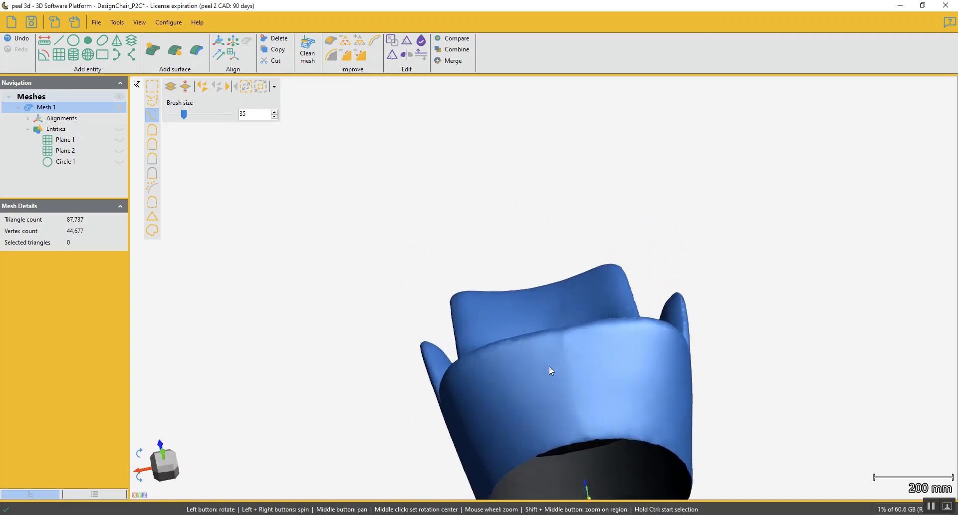
drag(574, 360, 546, 376)
ctrl+scroll(549, 268, down, 1)
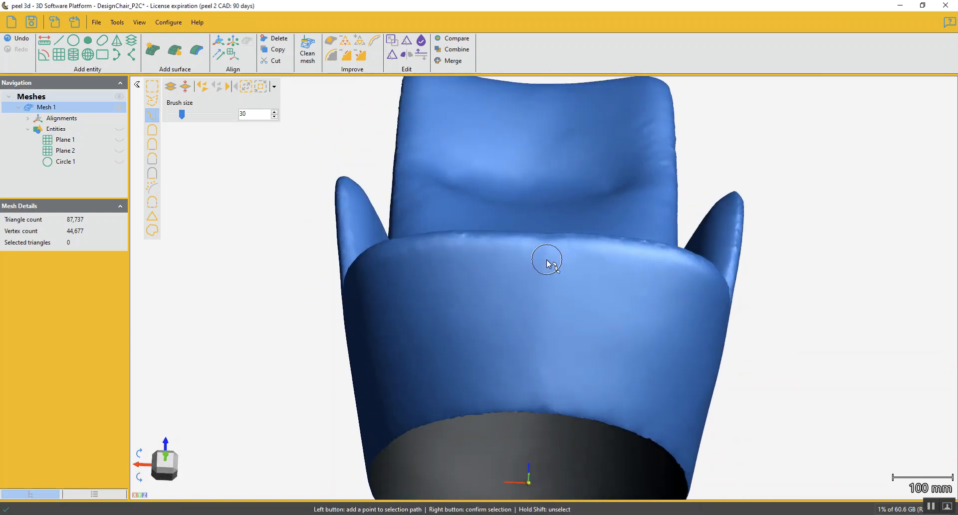
ctrl+click(547, 258)
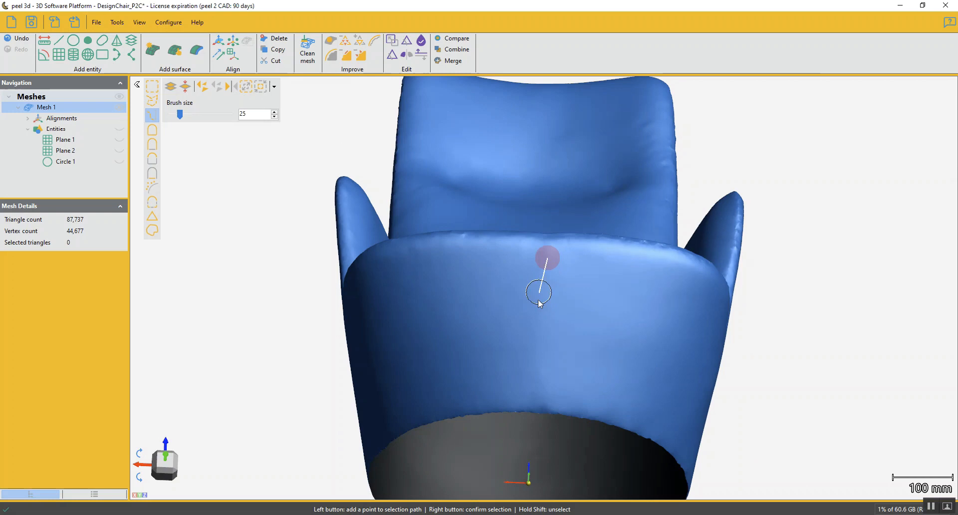
ctrl+click(539, 395)
ctrl+right_click(539, 398)
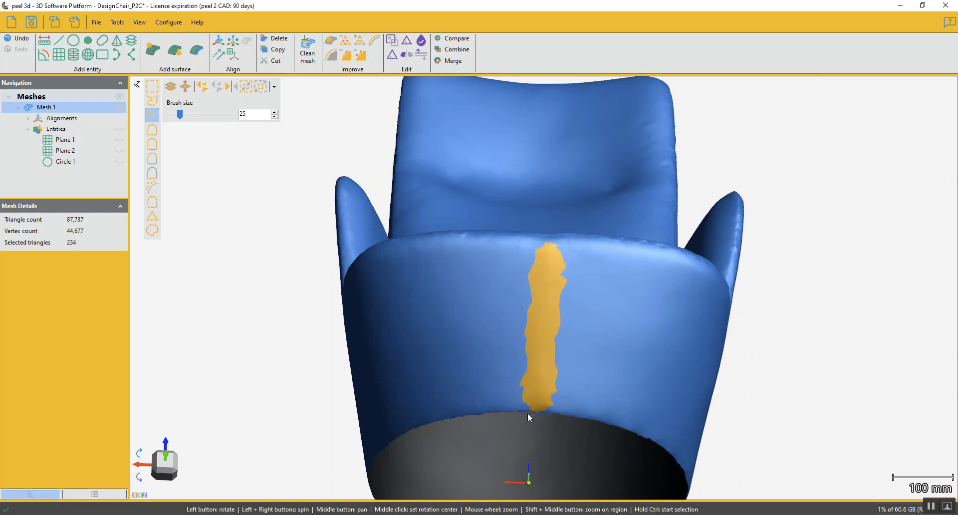
ctrl+click(523, 416)
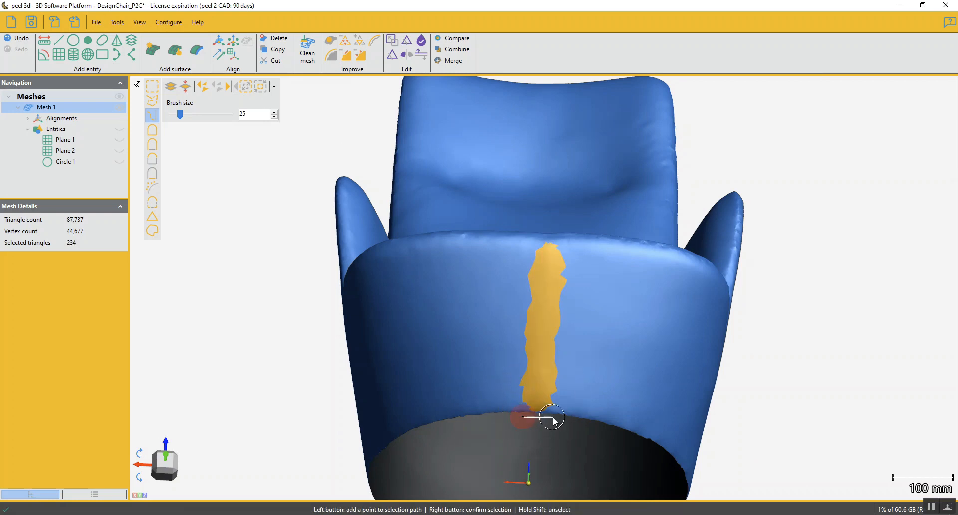
click(348, 53)
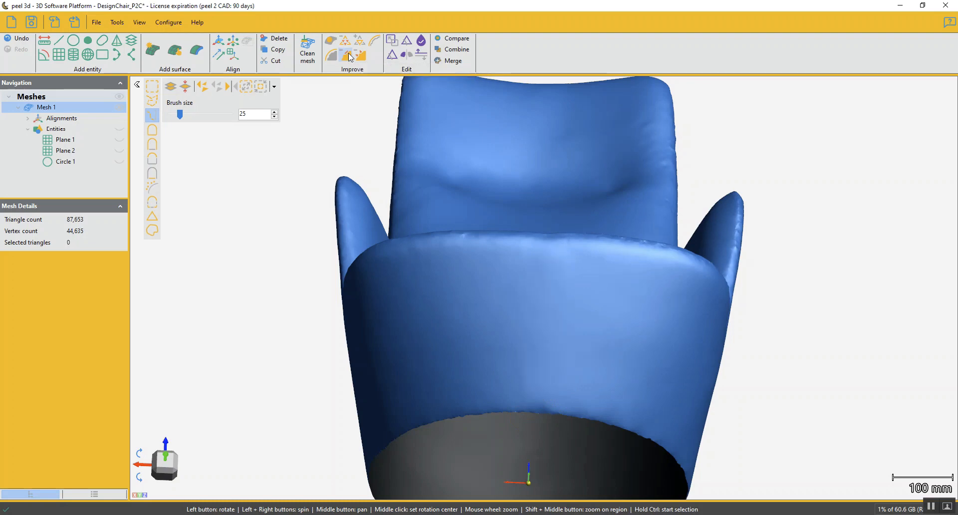
Select the uneven patches along both side edges of the backrest at the height of the headrest bulge and smooth them out.
scroll(566, 319, down, 3)
drag(566, 319, 537, 236)
scroll(537, 236, up, 2)
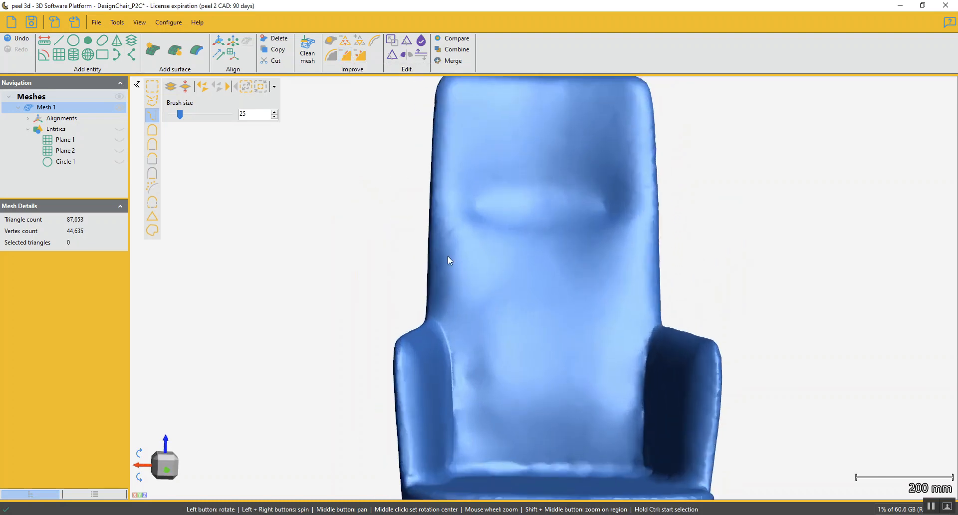
middle_drag(454, 237, 546, 283)
drag(546, 283, 619, 314)
ctrl+click(543, 285)
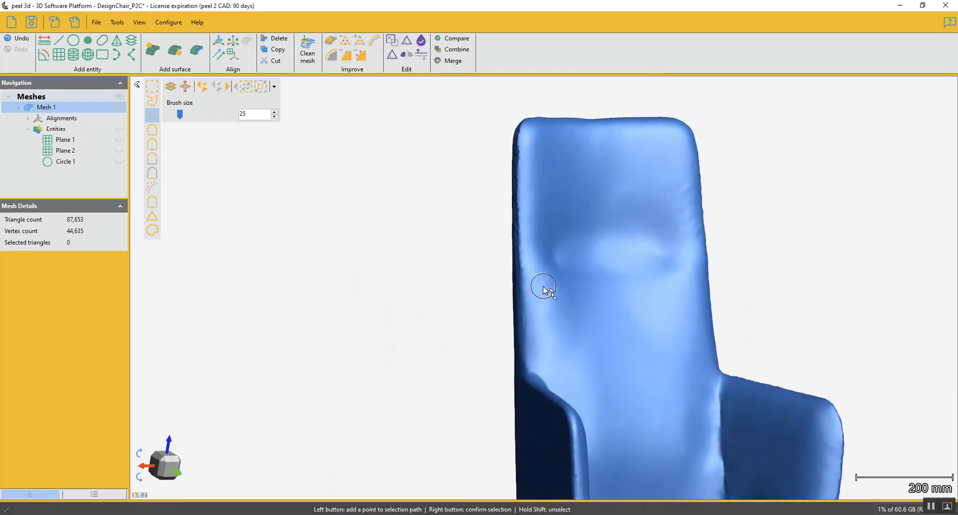
ctrl+click(538, 260)
ctrl+click(543, 225)
ctrl+right_click(543, 225)
drag(694, 295, 656, 302)
scroll(722, 226, up, 3)
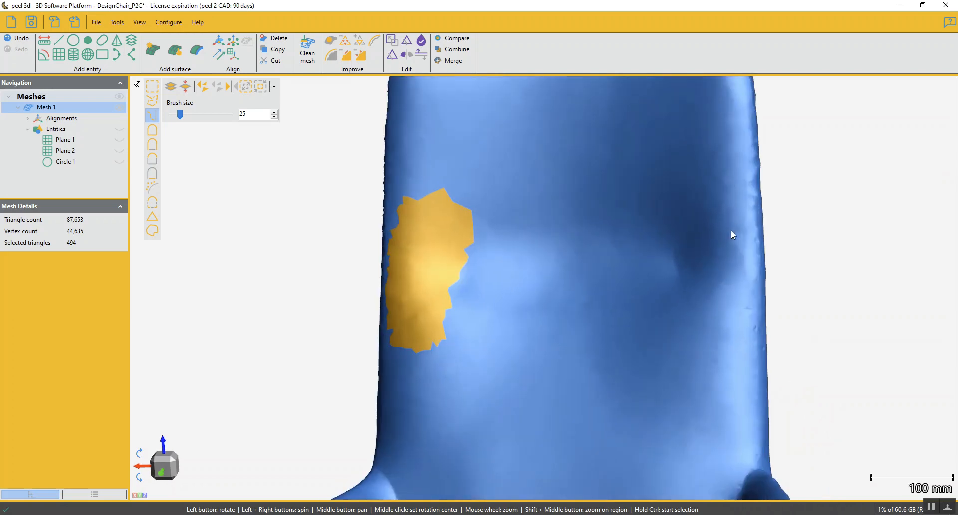
ctrl+click(743, 216)
ctrl+click(749, 325)
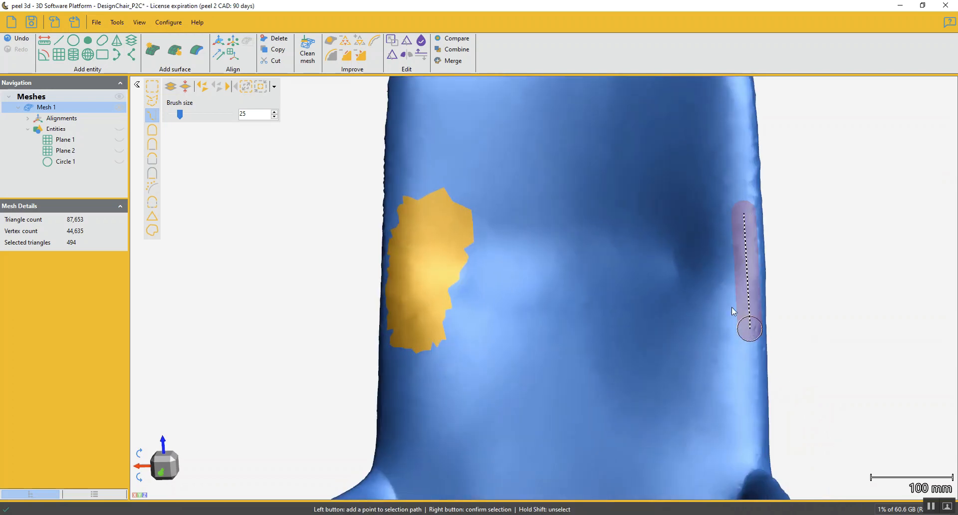
ctrl+right_click(732, 307)
click(343, 54)
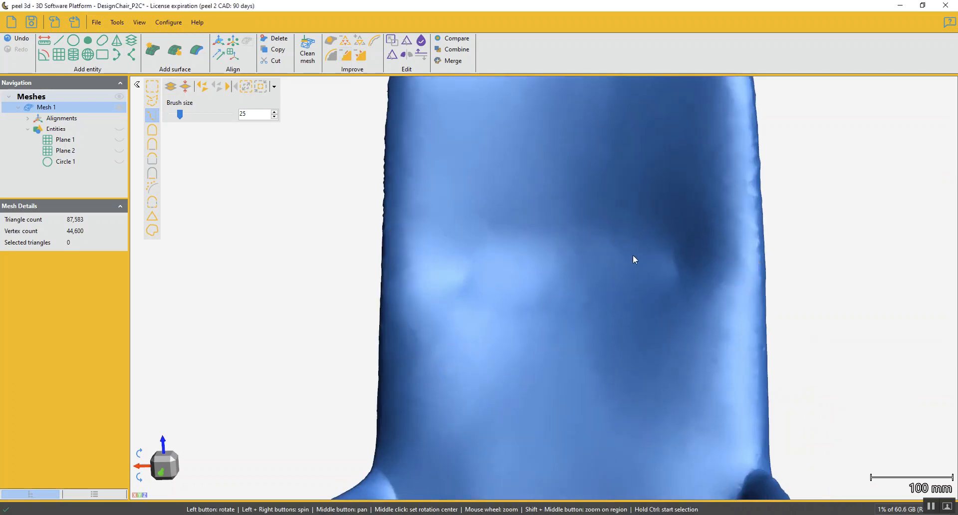
Select the rough rim along one half of the seat's front edge with brush size 25, delete it and fill the gap using Low Curvature.
scroll(639, 257, down, 3)
drag(701, 324, 659, 193)
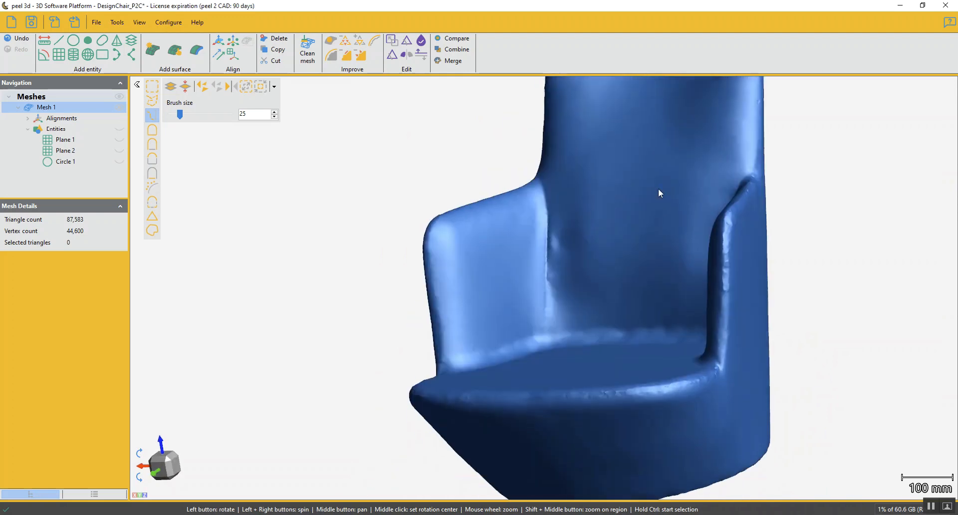
drag(580, 336, 641, 415)
scroll(602, 298, up, 3)
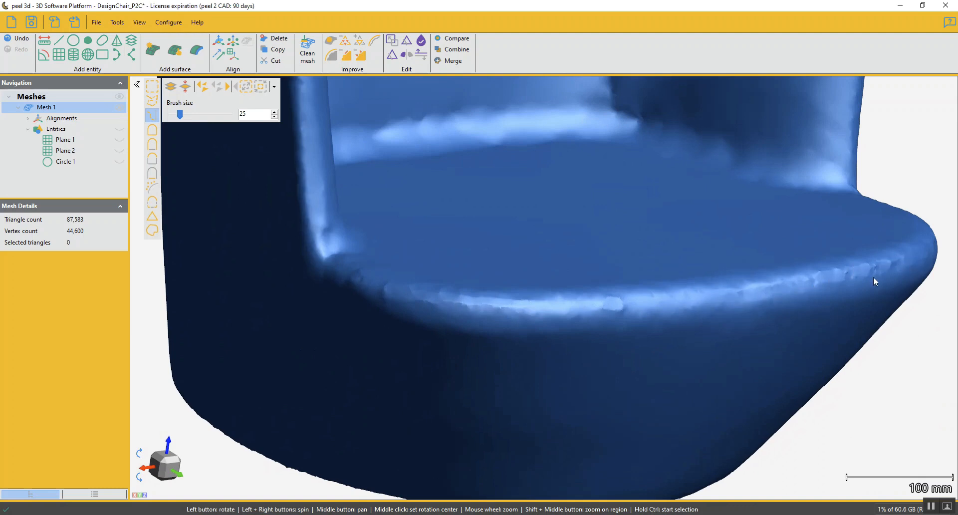
drag(434, 292, 307, 293)
ctrl+click(328, 274)
ctrl+click(389, 307)
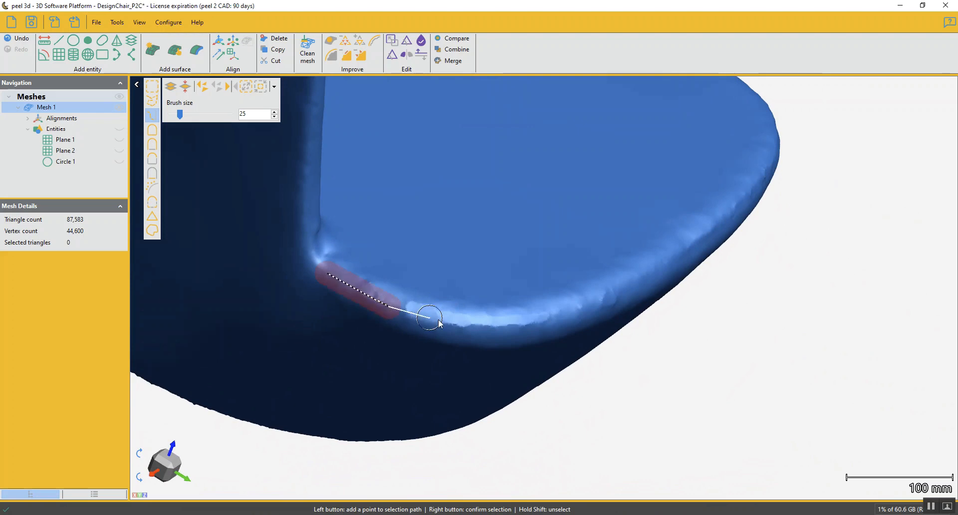
ctrl+click(457, 324)
ctrl+click(522, 322)
ctrl+click(569, 314)
ctrl+click(612, 300)
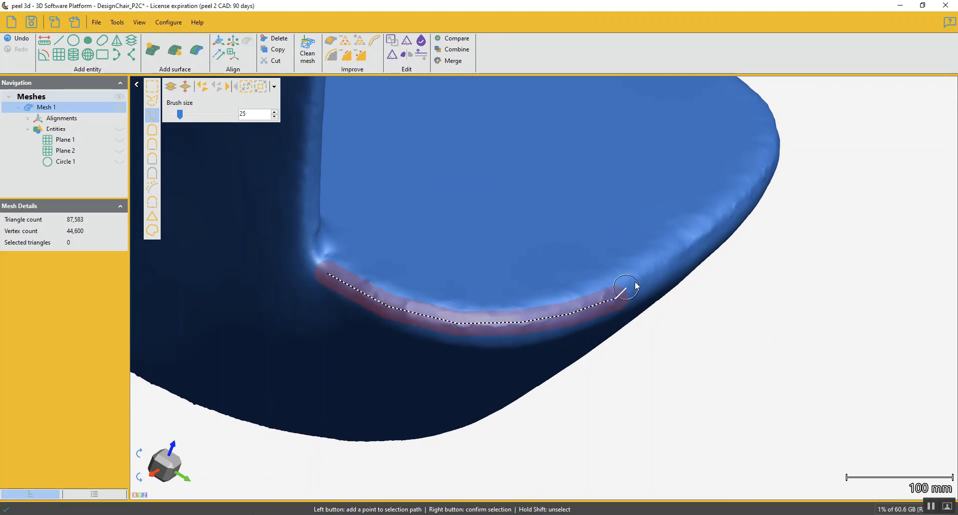
ctrl+click(633, 287)
ctrl+click(673, 260)
ctrl+click(698, 245)
ctrl+right_click(698, 245)
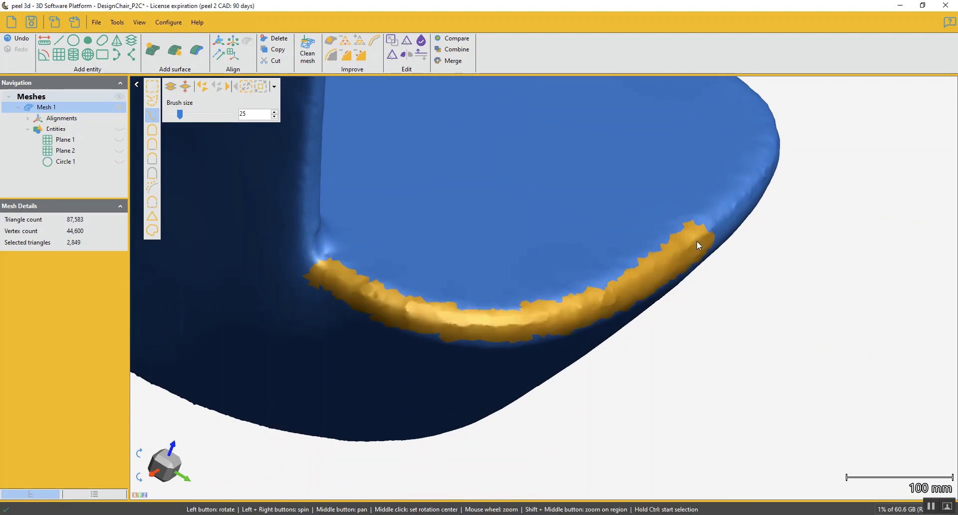
key(Delete)
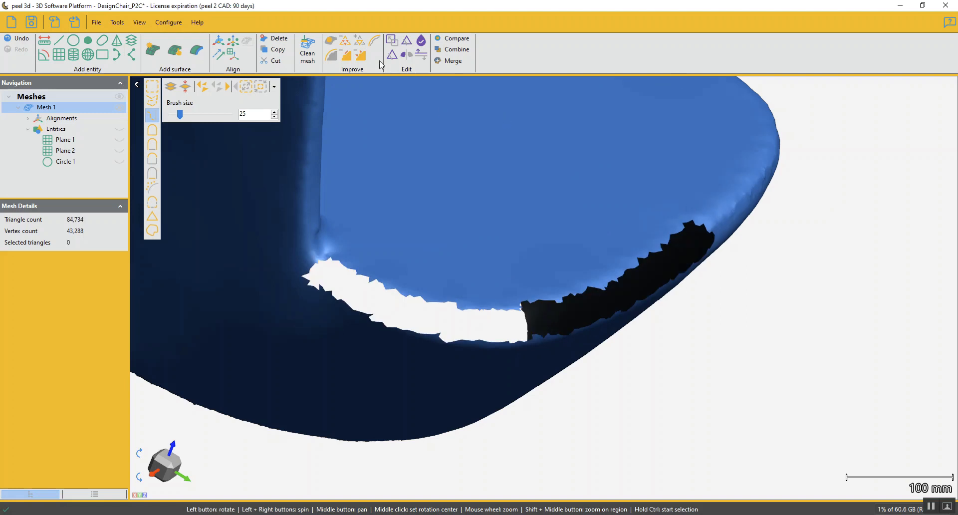
click(330, 40)
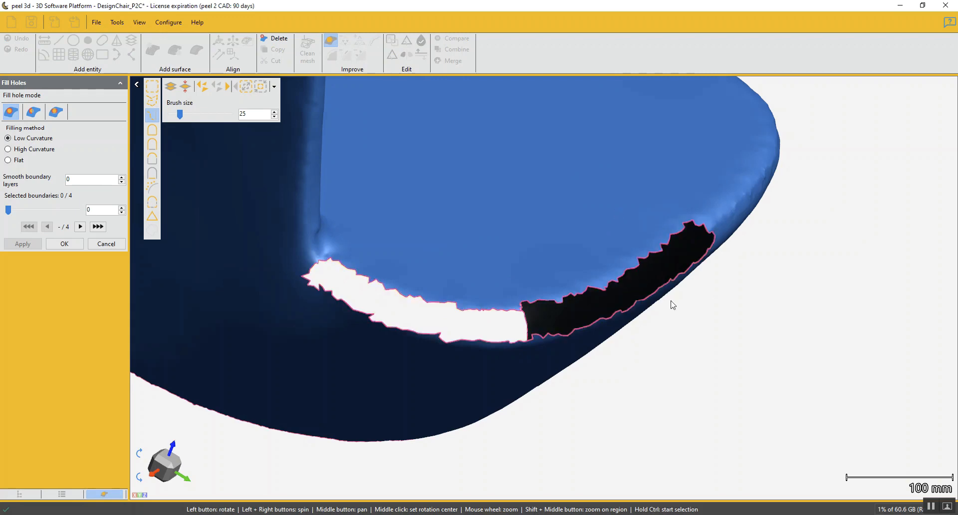
click(662, 257)
Select the rough rim on the other half of the seat's front edge, extending the selection around the curve to the armrest base with brush size 45.
drag(663, 265, 473, 336)
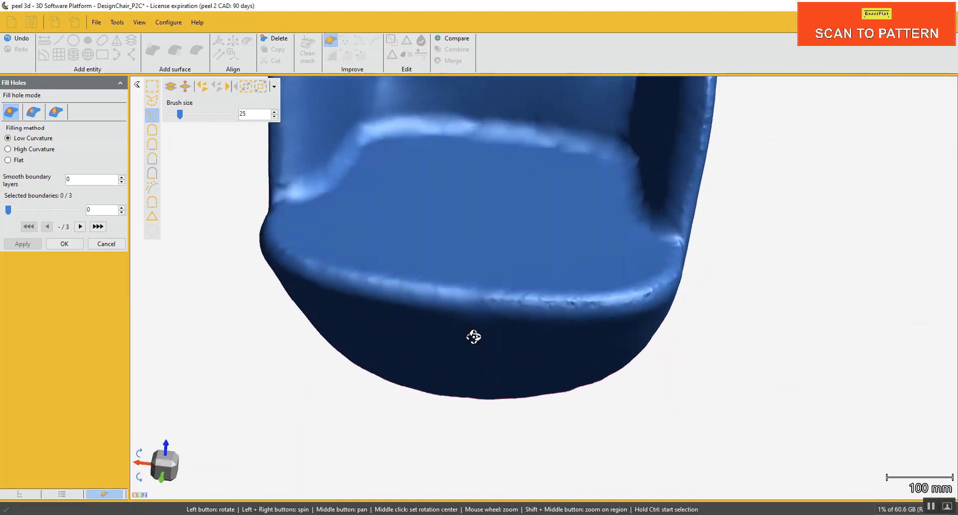
click(485, 300)
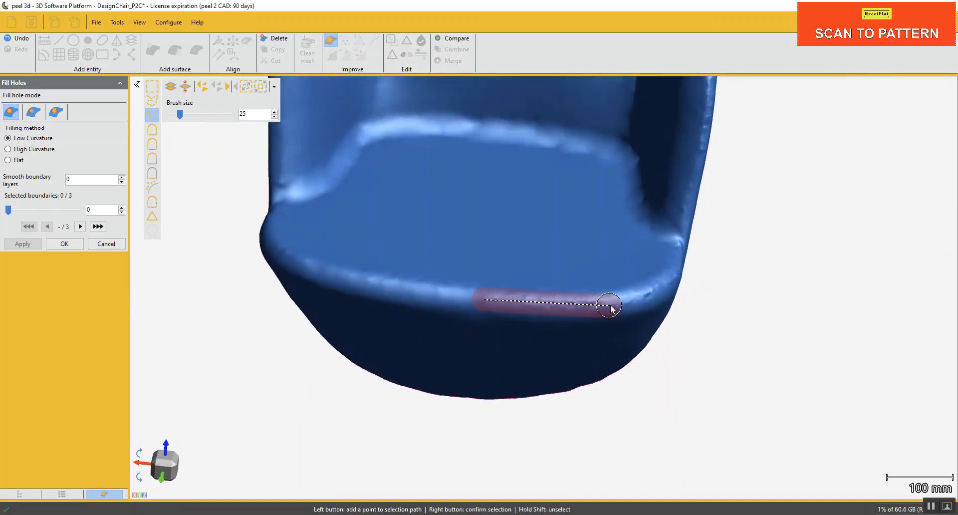
click(650, 295)
right_click(653, 291)
drag(653, 290, 501, 324)
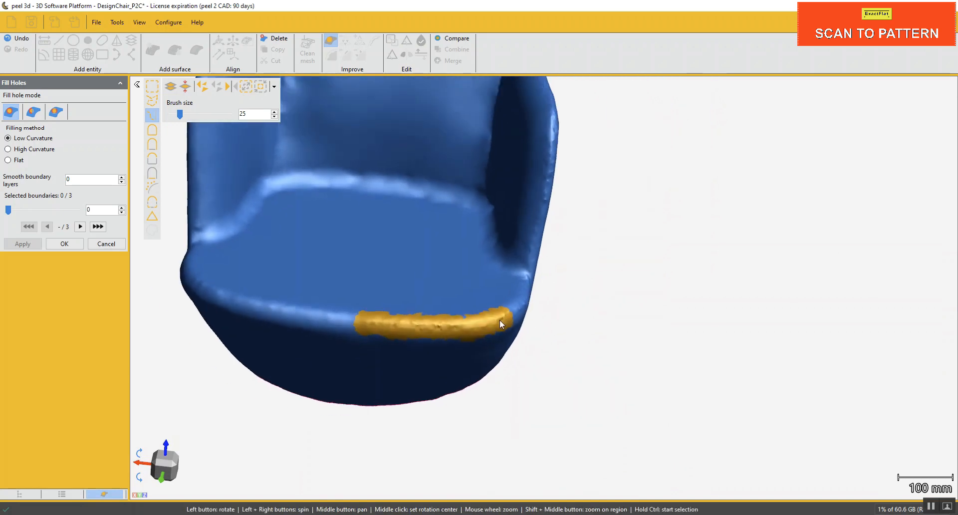
scroll(511, 325, up, 5)
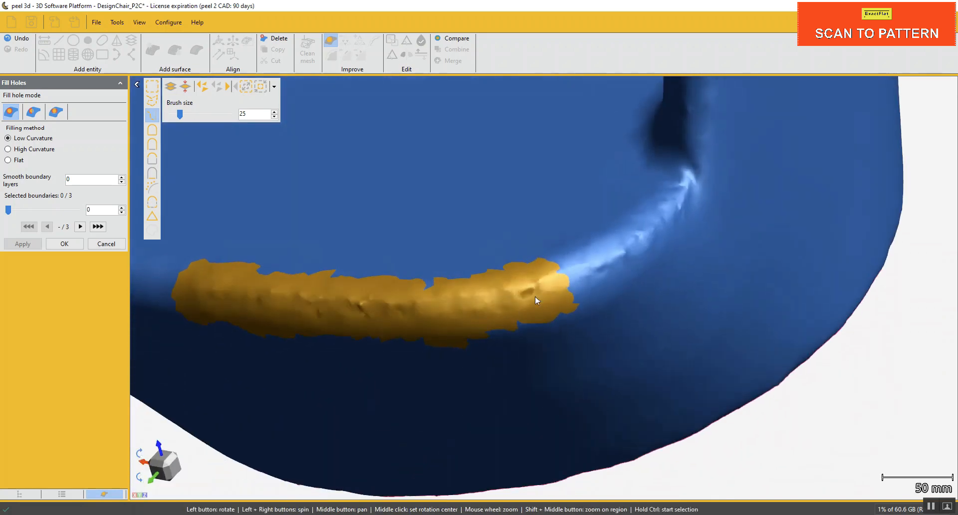
ctrl+scroll(564, 283, up, 1)
click(566, 284)
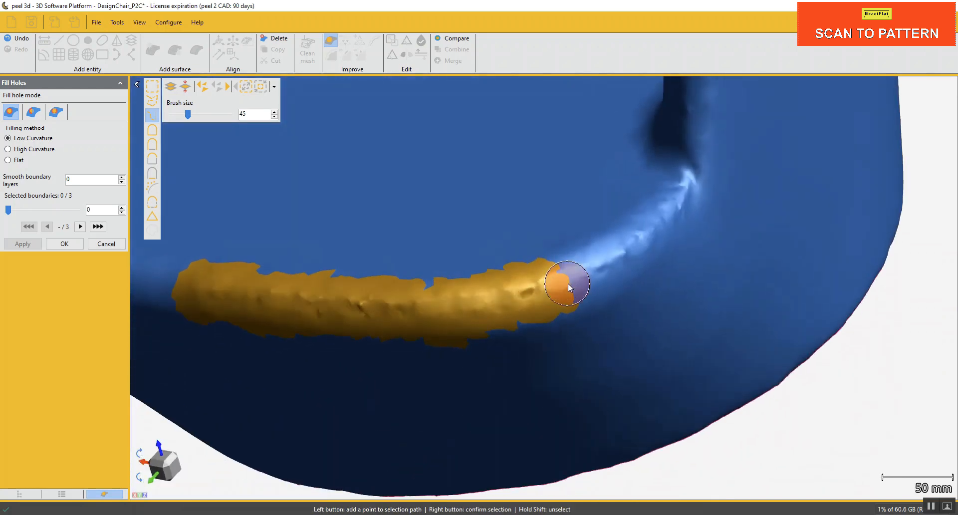
click(681, 203)
right_click(680, 202)
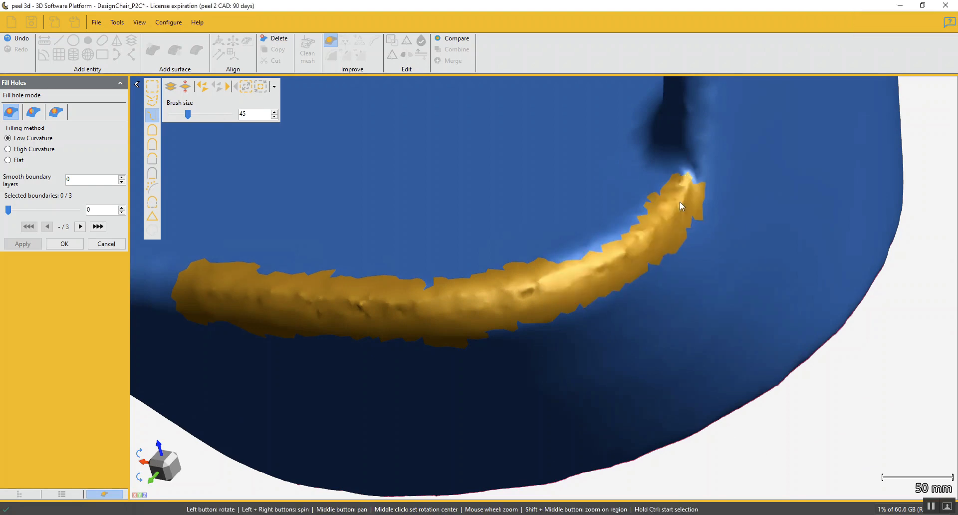
Reinforce the rim selection along the curved corner near the armrest with brush size 20.
scroll(680, 202, down, 5)
click(613, 247)
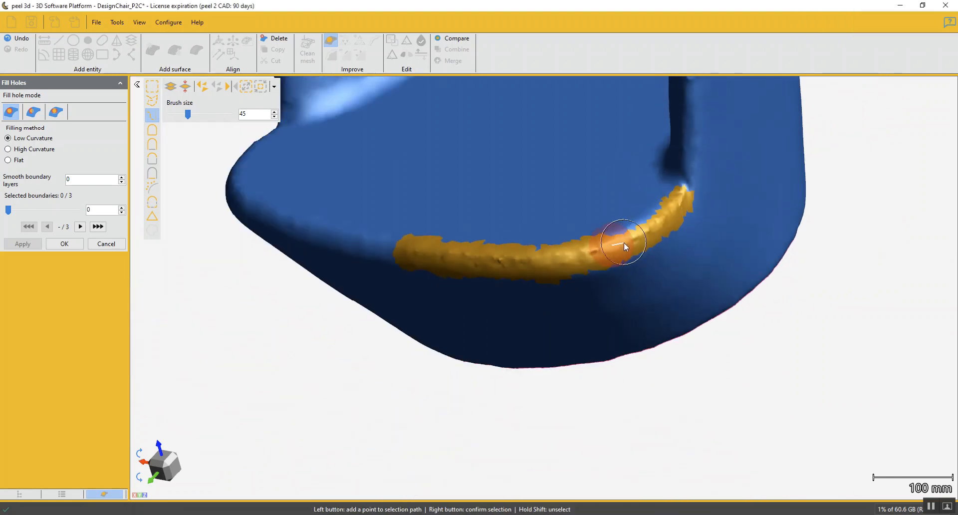
click(664, 224)
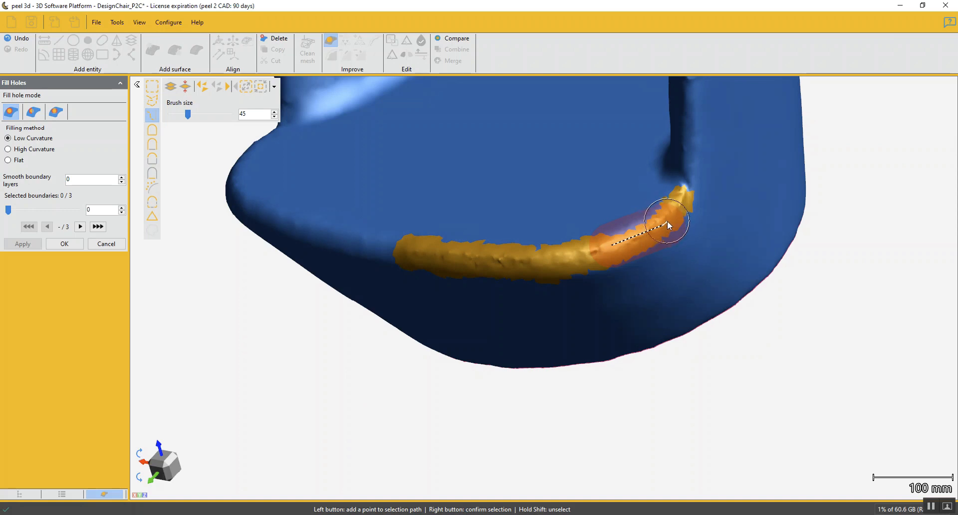
ctrl+scroll(665, 223, down, 3)
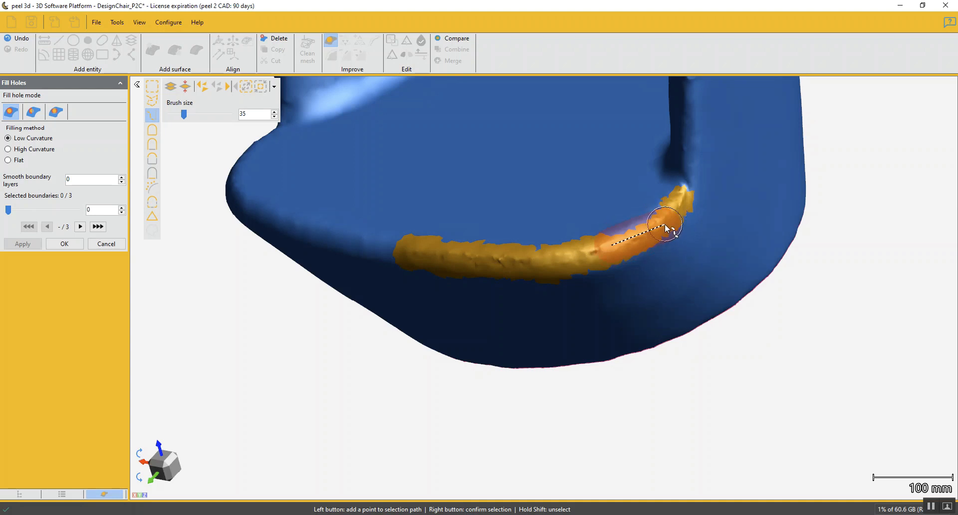
ctrl+scroll(665, 224, down, 2)
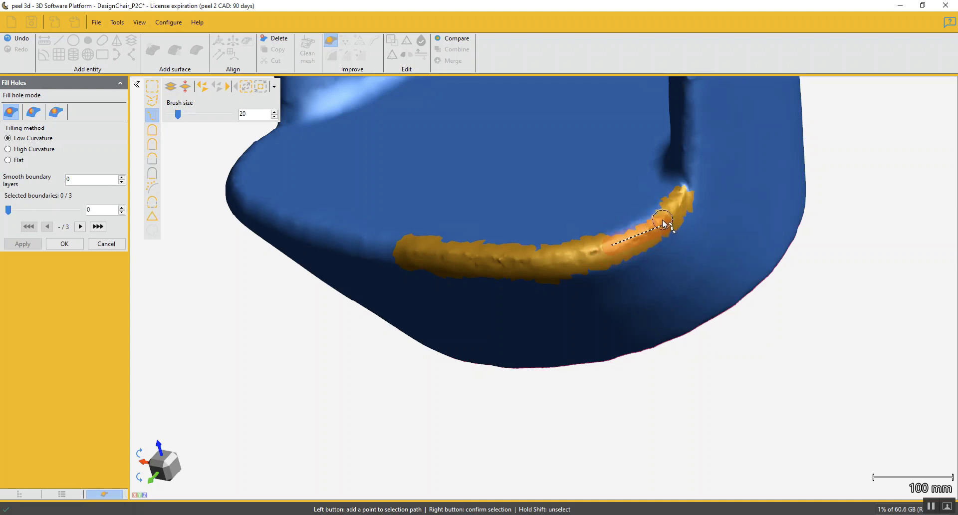
right_click(664, 220)
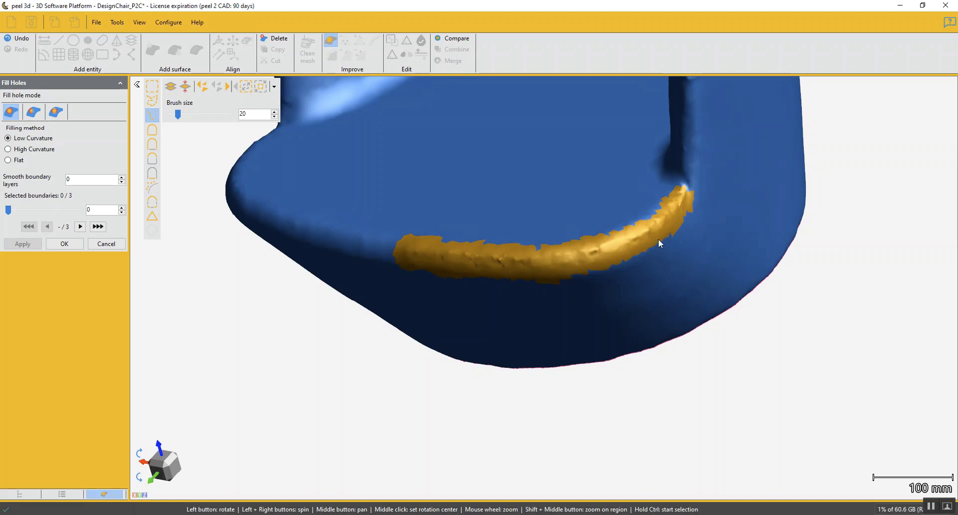
Delete the selected seat rim up to the armrest base, fill the gap using Low Curvature and accept the filled holes.
mouse_move(656, 242)
mouse_down()
mouse_move(644, 226)
mouse_move(660, 223)
mouse_move(636, 246)
mouse_move(615, 238)
mouse_move(687, 238)
mouse_up()
scroll(643, 247, up, 5)
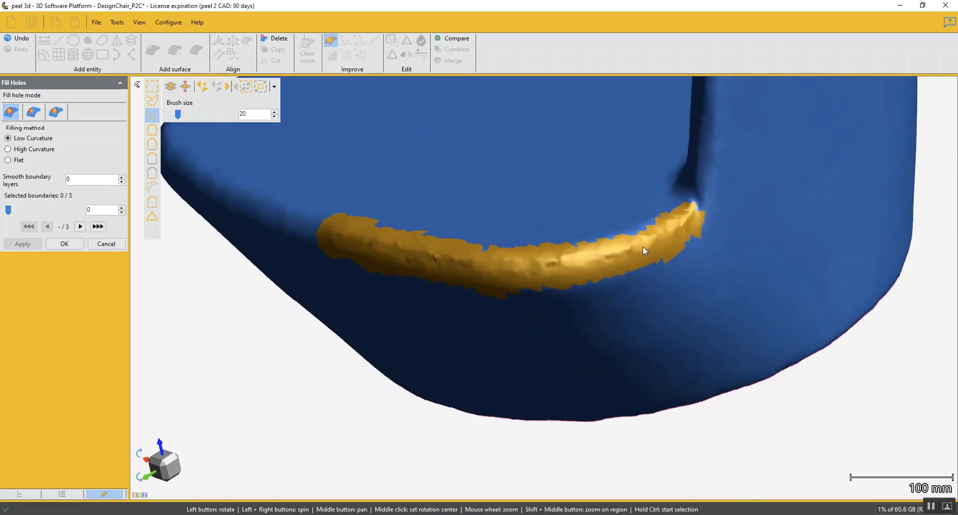
ctrl+click(630, 246)
ctrl+right_click(656, 232)
click(282, 42)
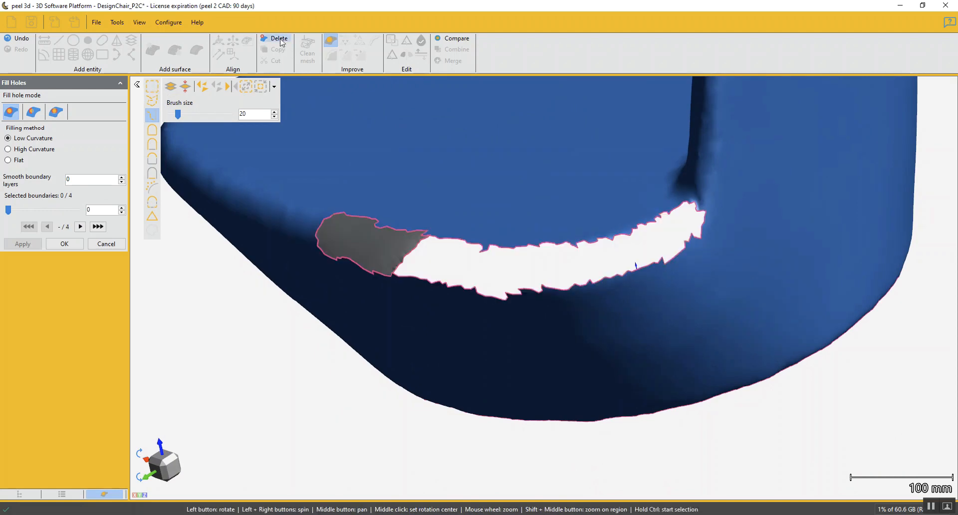
click(329, 255)
scroll(465, 329, down, 4)
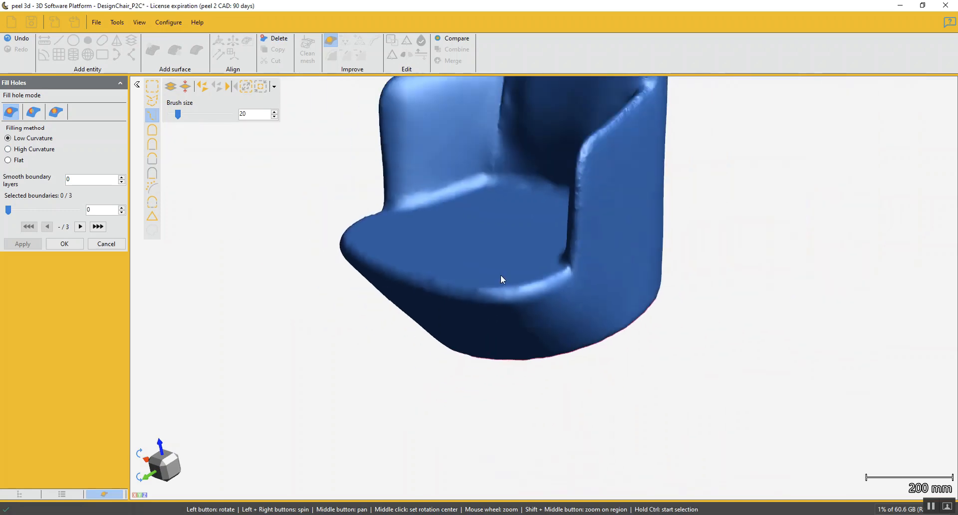
drag(501, 277, 440, 288)
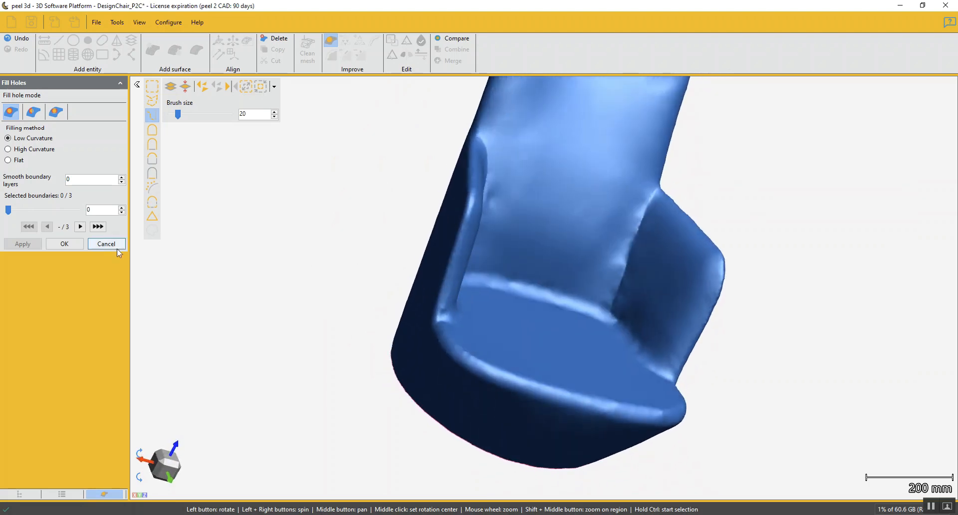
click(64, 244)
Select the armrest's front edge from just above the seat to its upper corner with brush size 20 and defeature it.
scroll(436, 299, up, 5)
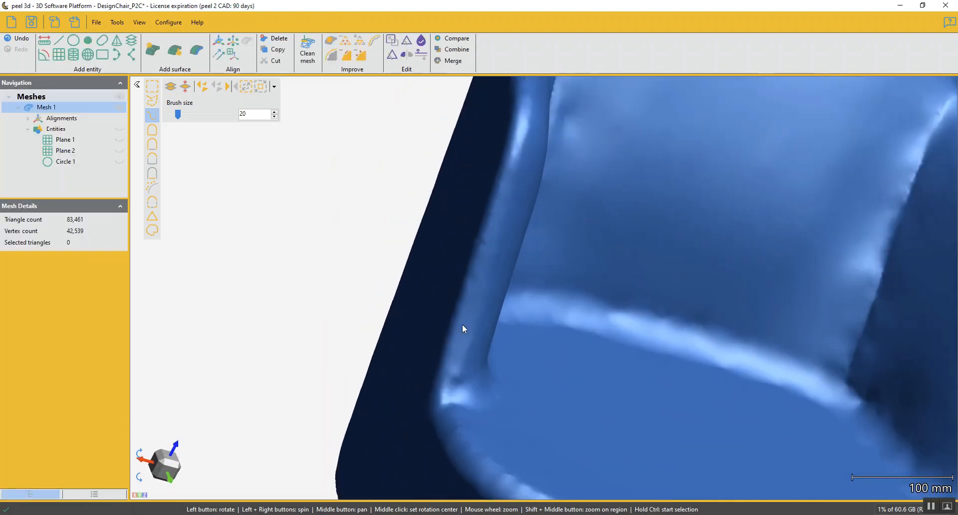
drag(462, 325, 402, 356)
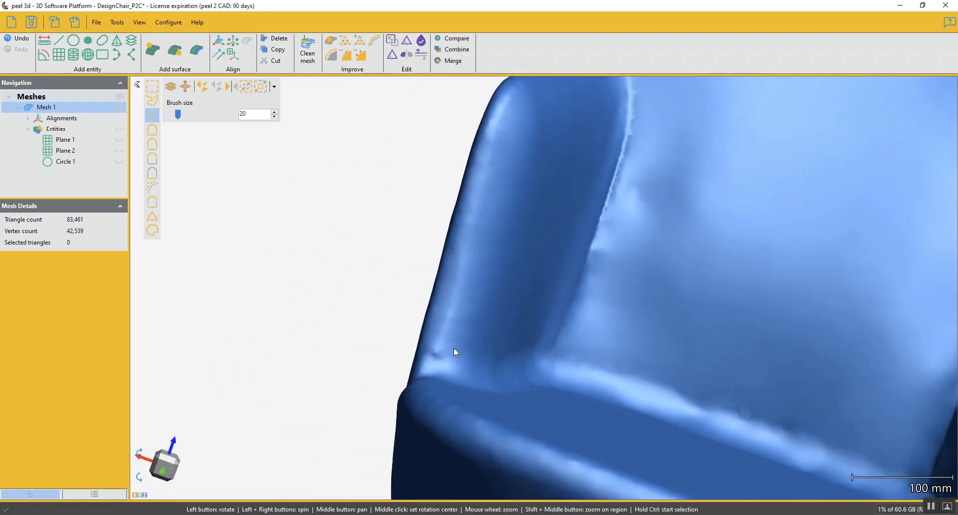
click(439, 345)
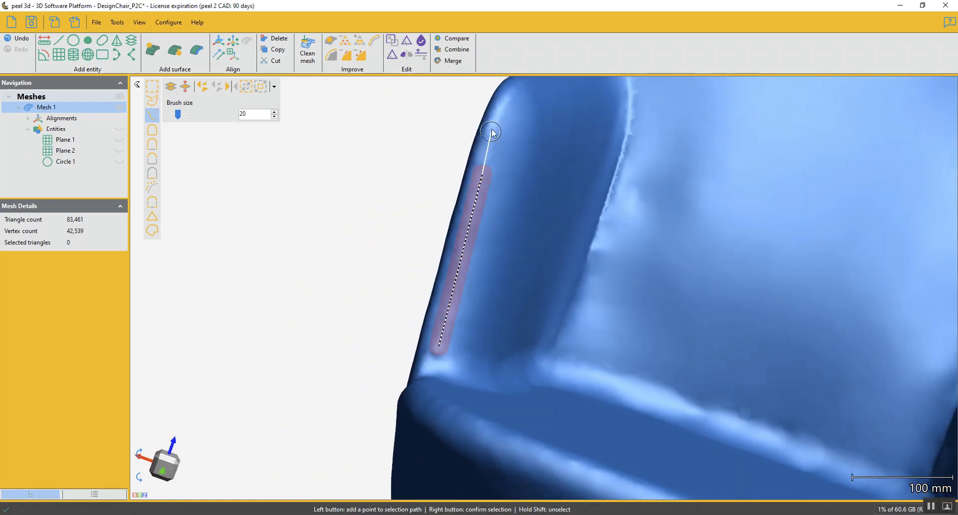
click(502, 113)
right_click(501, 114)
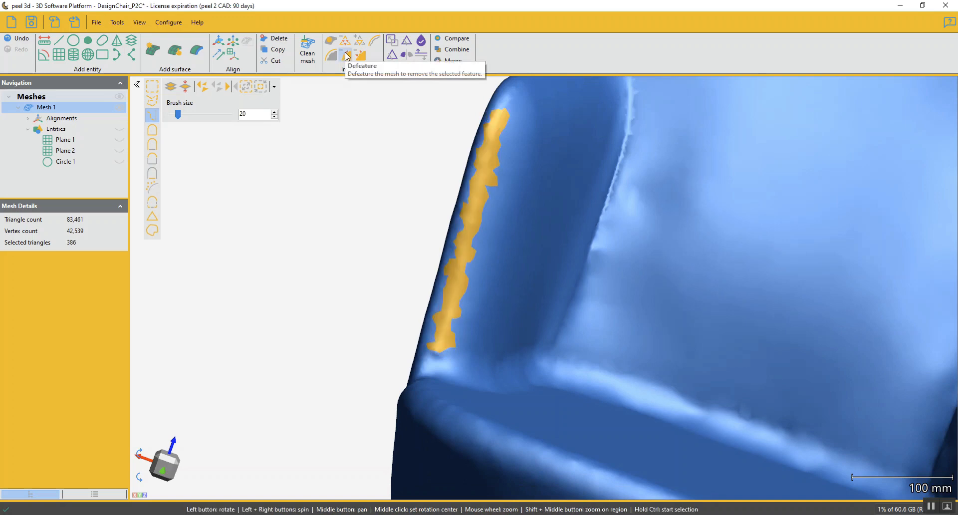
Select the same armrest's upper edge from its front corner to the backrest and defeature it.
middle_drag(508, 113, 549, 280)
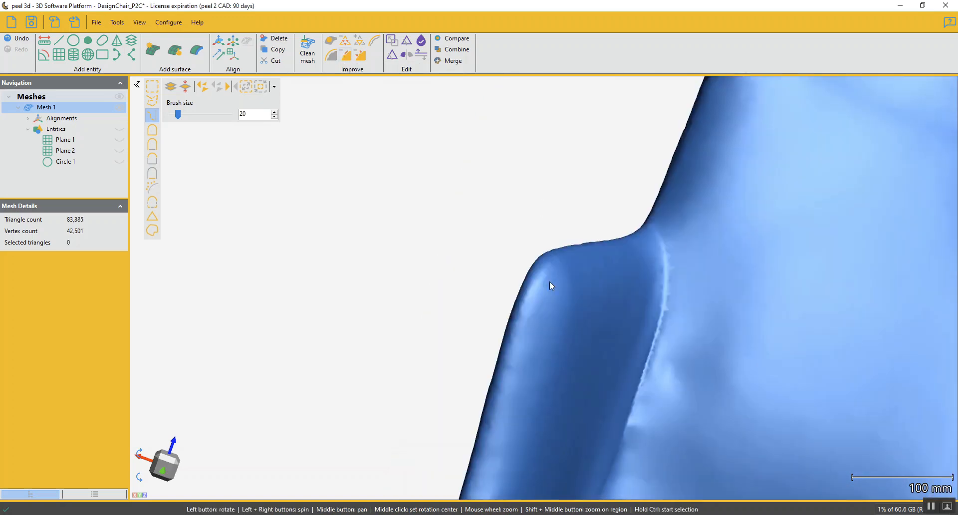
drag(550, 280, 525, 315)
ctrl+click(519, 327)
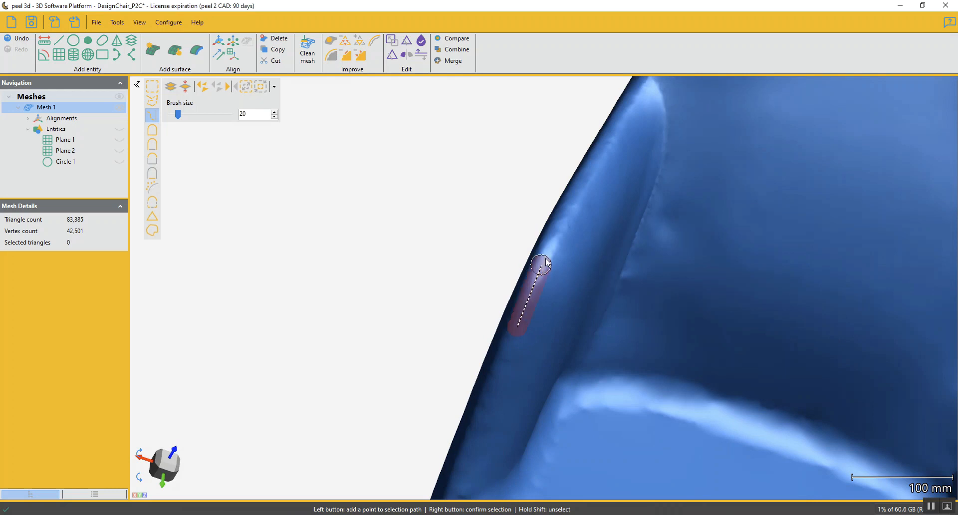
click(589, 181)
click(637, 92)
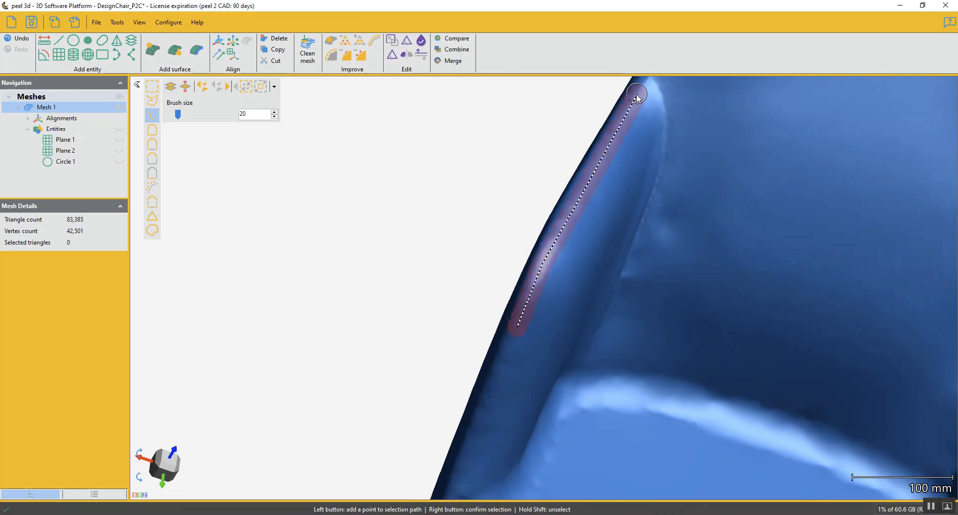
right_click(636, 95)
click(352, 55)
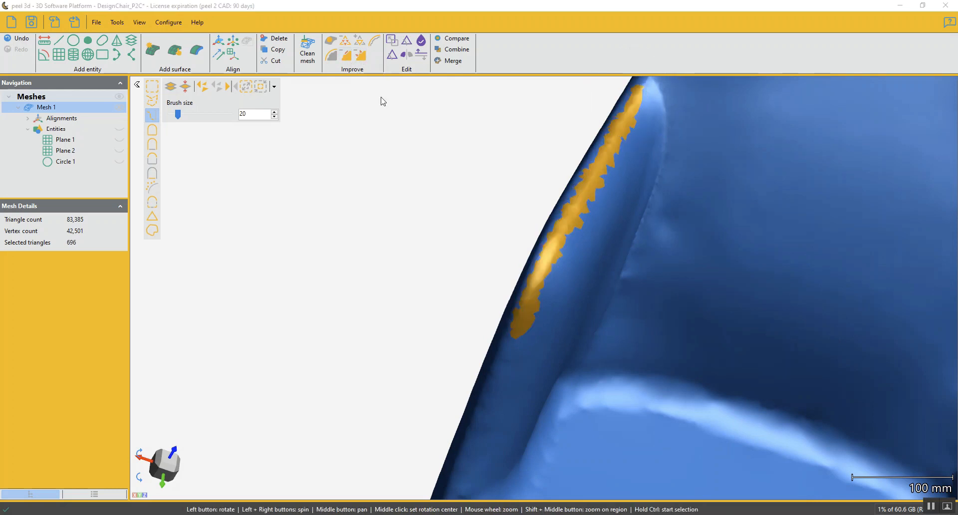
Select the lower part of the backrest's side edge, starting where it meets the armrest, with brush size 20.
middle_drag(644, 159, 598, 283)
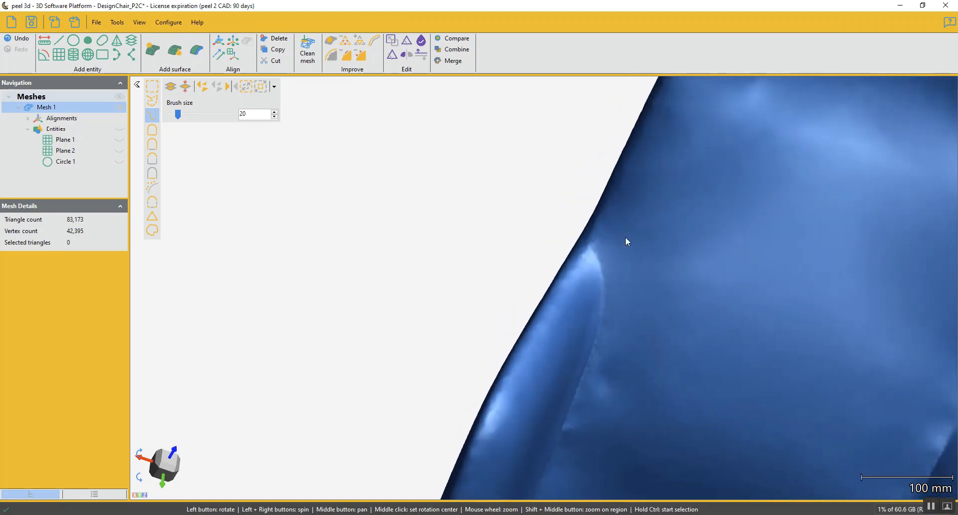
mouse_move(627, 242)
mouse_down()
mouse_move(633, 246)
mouse_move(571, 214)
mouse_move(569, 301)
mouse_move(554, 302)
mouse_move(556, 280)
mouse_move(517, 297)
mouse_up()
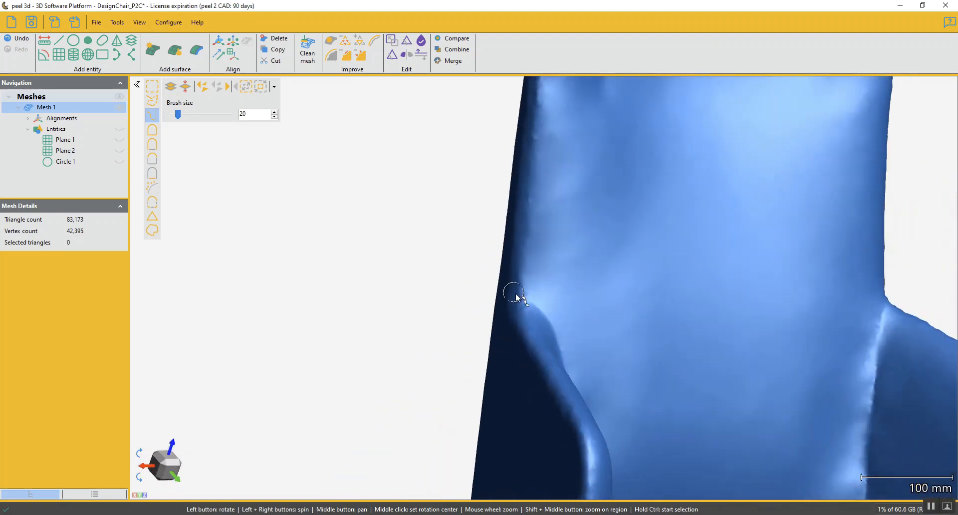
ctrl+click(525, 220)
ctrl+click(544, 98)
ctrl+right_click(545, 102)
middle_drag(559, 136, 567, 219)
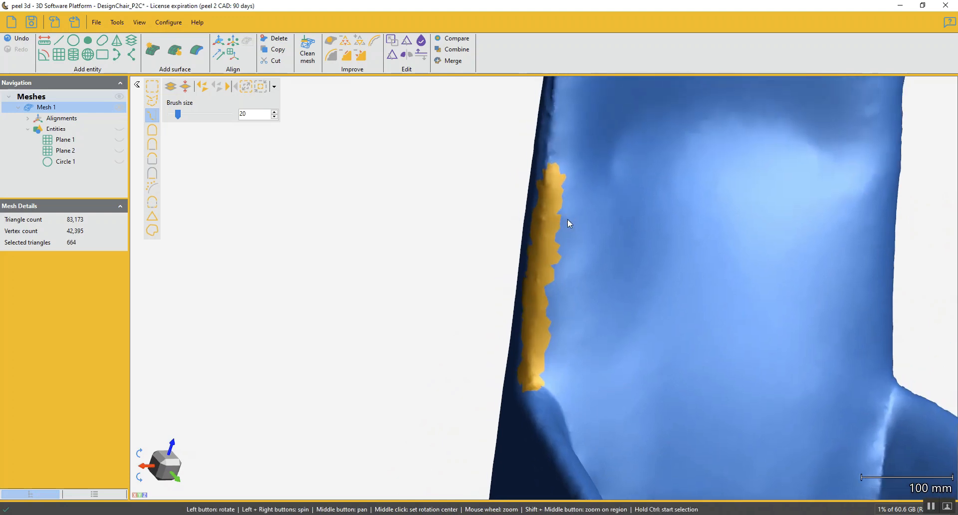
Extend the side-edge selection up the backrest to just below its upper corner.
drag(567, 219, 552, 151)
middle_drag(552, 151, 549, 319)
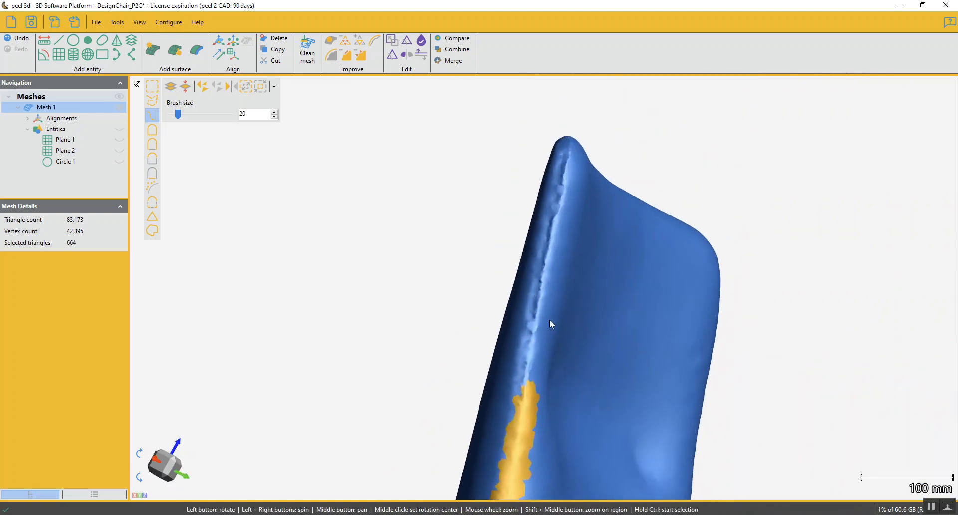
ctrl+click(522, 407)
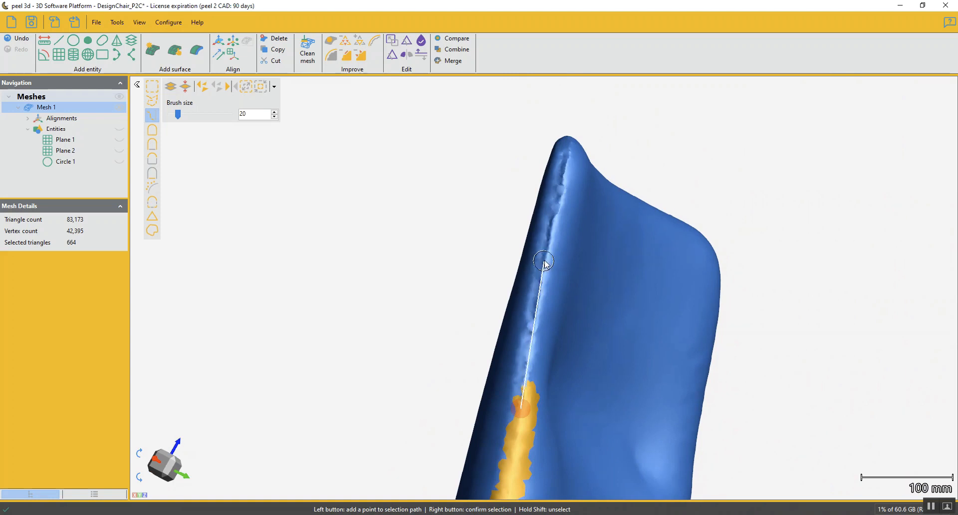
ctrl+click(569, 160)
ctrl+right_click(567, 167)
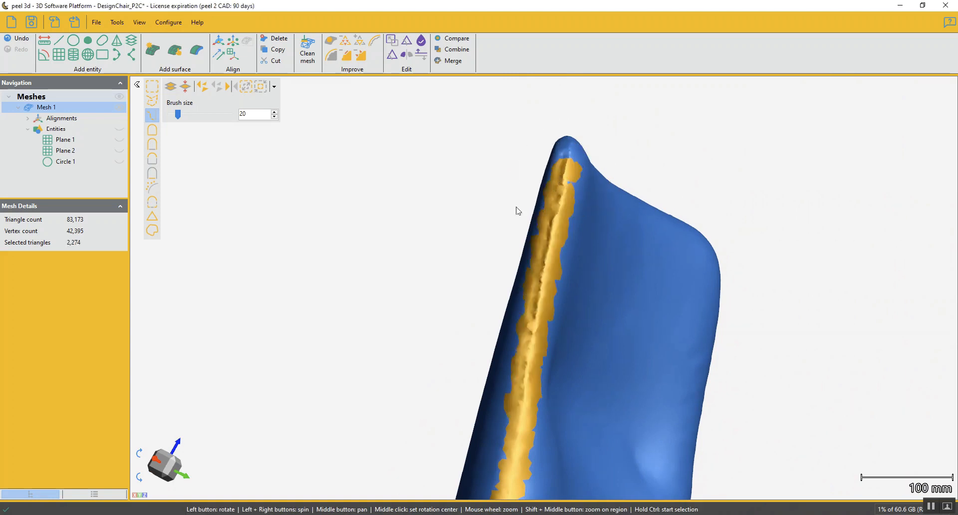
Try to defeature the enlarged selection along the whole backrest side edge, and undo the result.
click(247, 90)
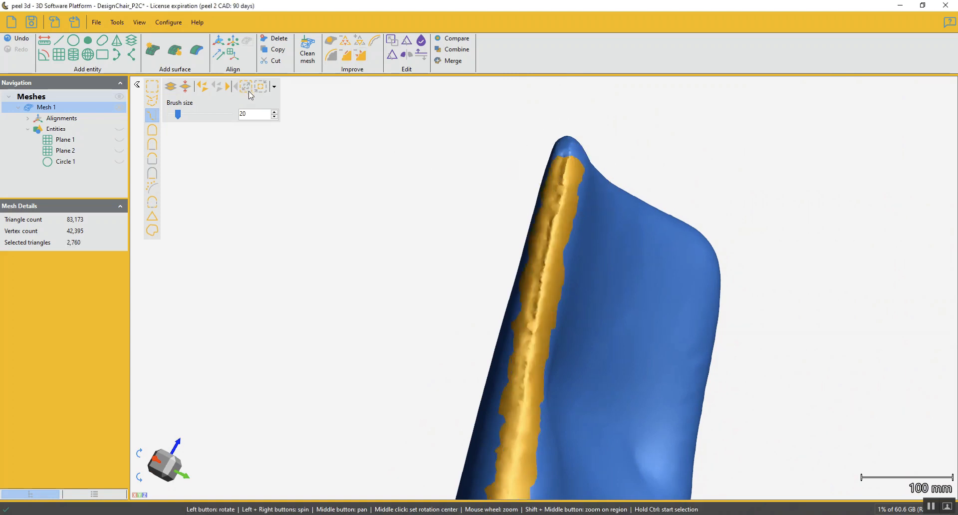
click(353, 55)
drag(559, 215, 529, 263)
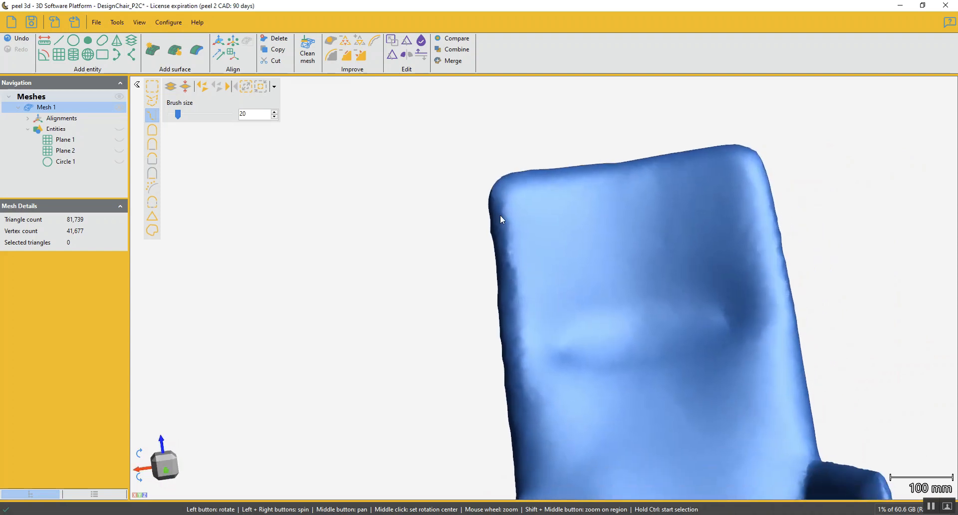
middle_drag(549, 356, 541, 342)
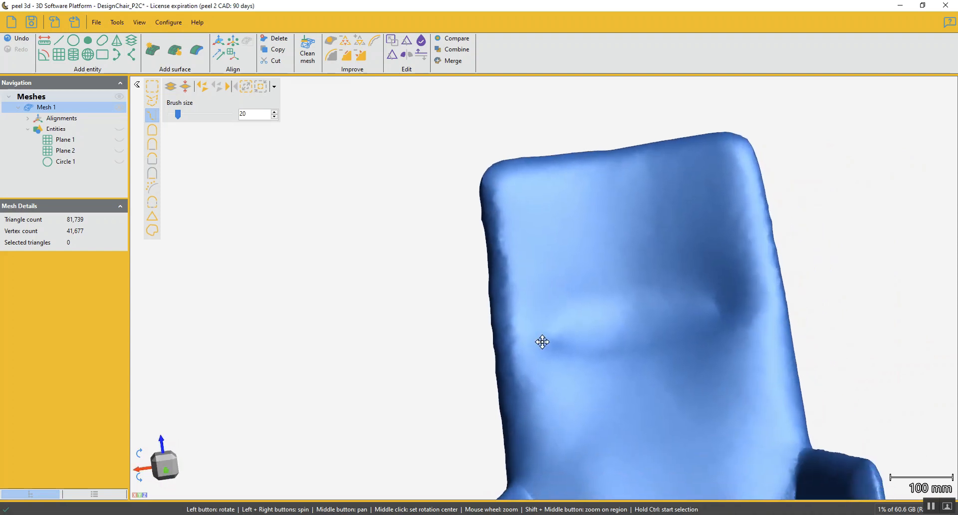
click(22, 39)
Select a middle stretch of the backrest's rough side edge with brush size 20, smooth the selection's border and defeature it.
drag(531, 372, 560, 372)
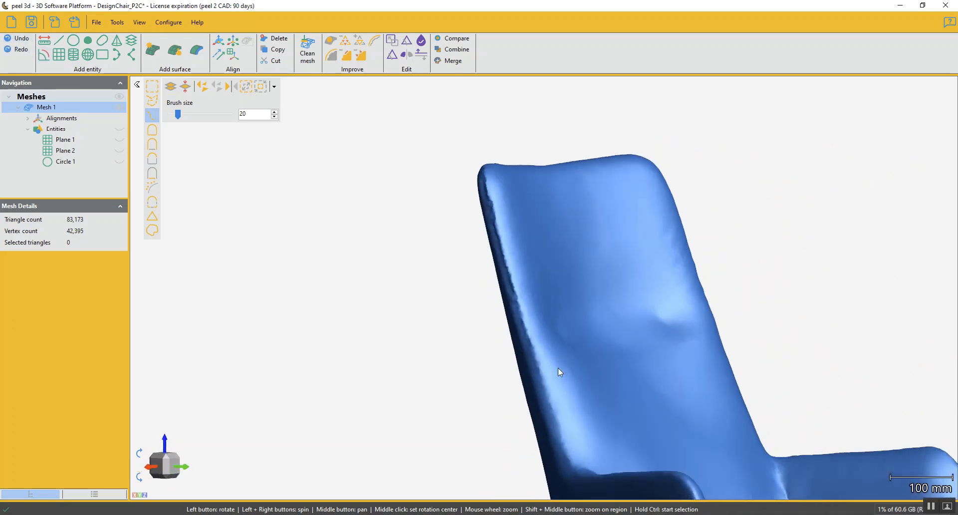
scroll(524, 352, up, 5)
ctrl+click(525, 362)
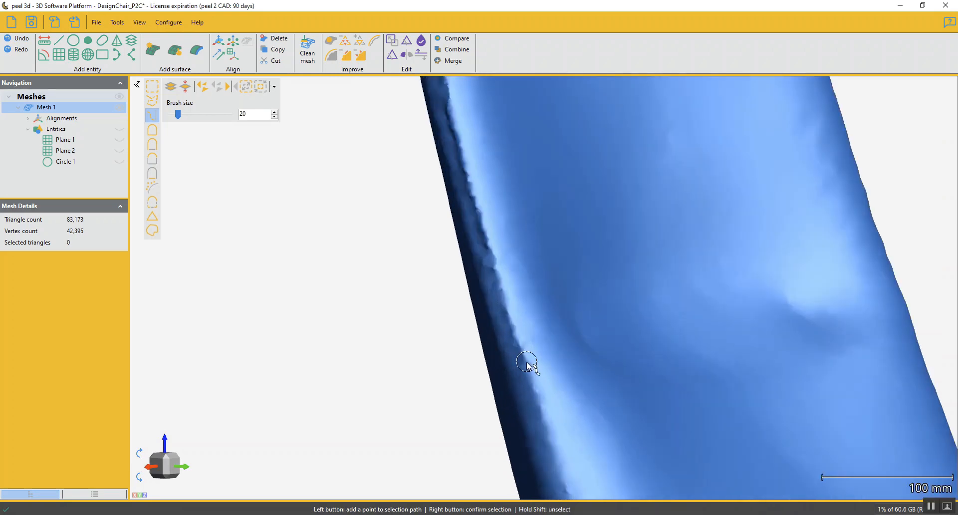
click(444, 97)
right_click(446, 100)
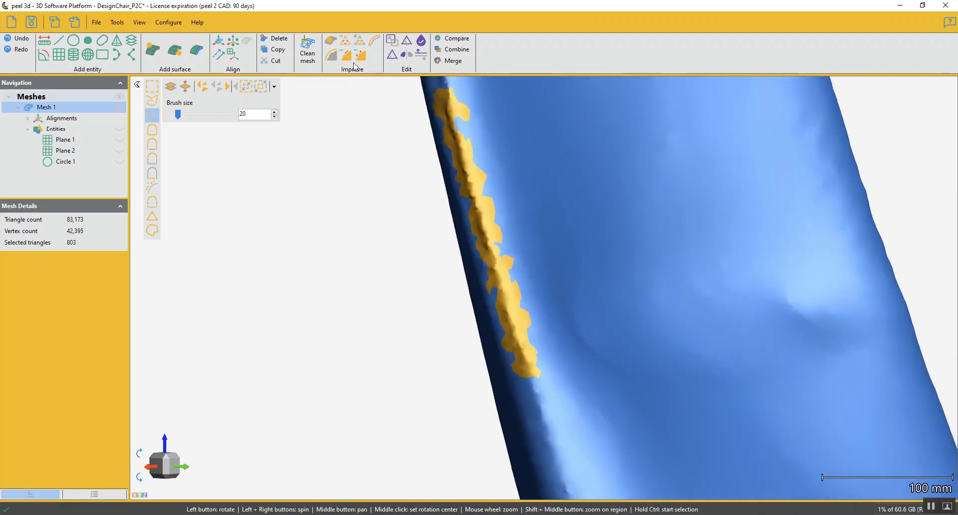
click(260, 87)
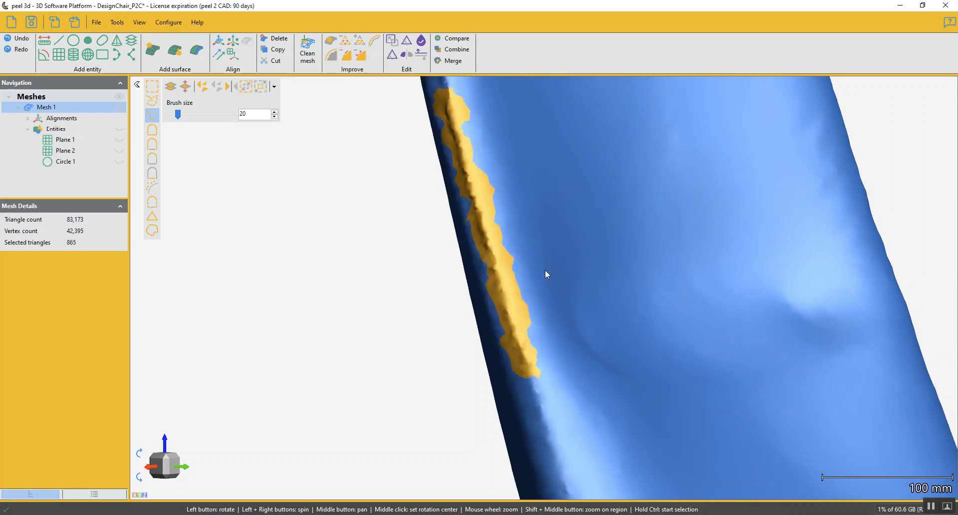
drag(546, 272, 544, 294)
scroll(541, 295, down, 2)
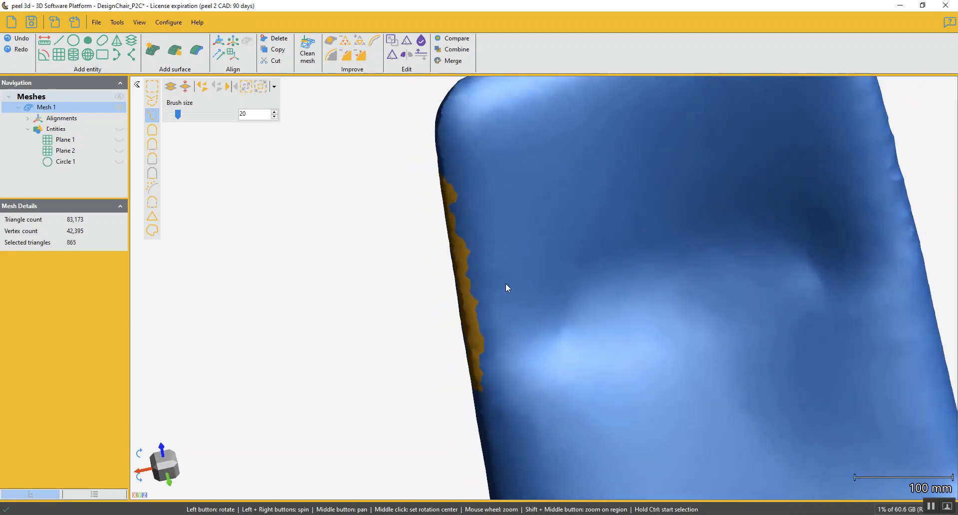
click(343, 54)
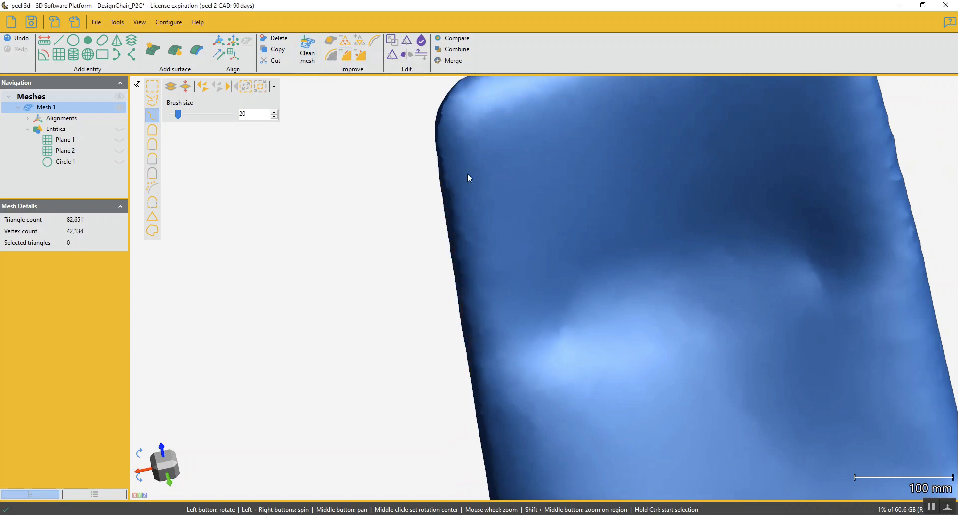
Try to defeature the rough strip remaining on the side edge near the backrest's upper corner, selected with brush size 20.
drag(489, 241, 518, 236)
drag(588, 180, 526, 301)
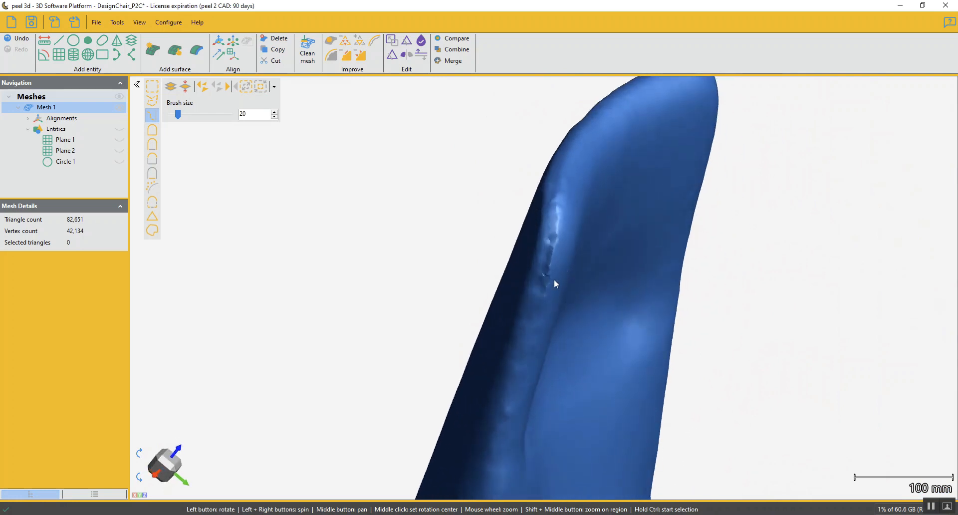
scroll(554, 280, up, 3)
click(533, 305)
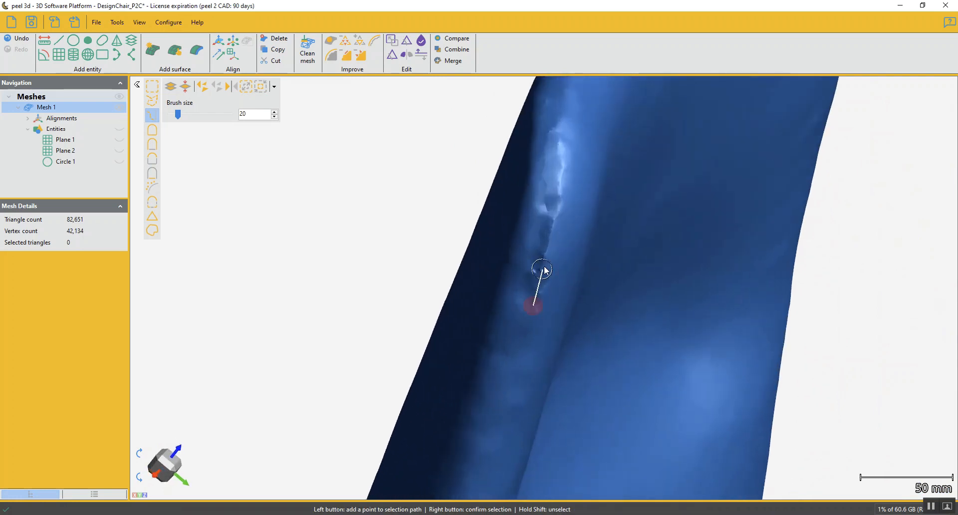
click(562, 189)
click(558, 122)
right_click(559, 123)
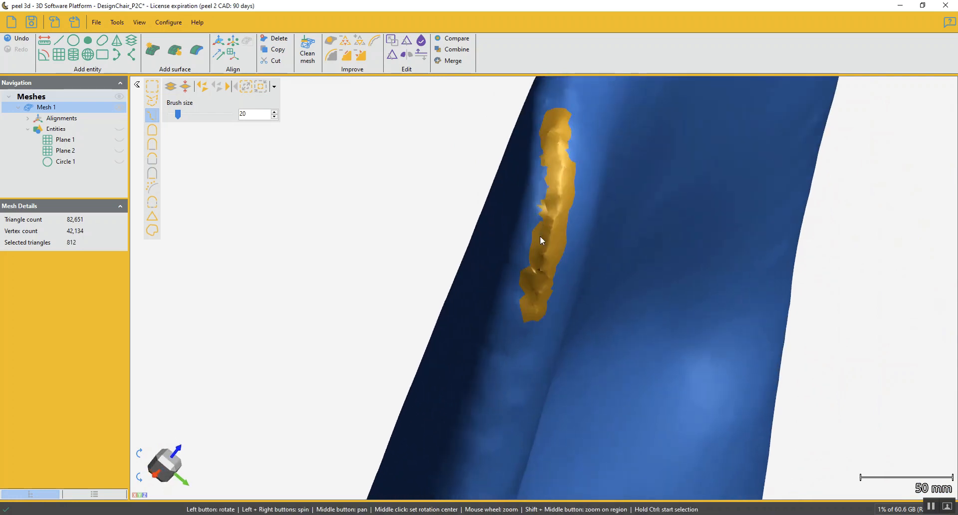
click(549, 216)
click(558, 154)
right_click(558, 154)
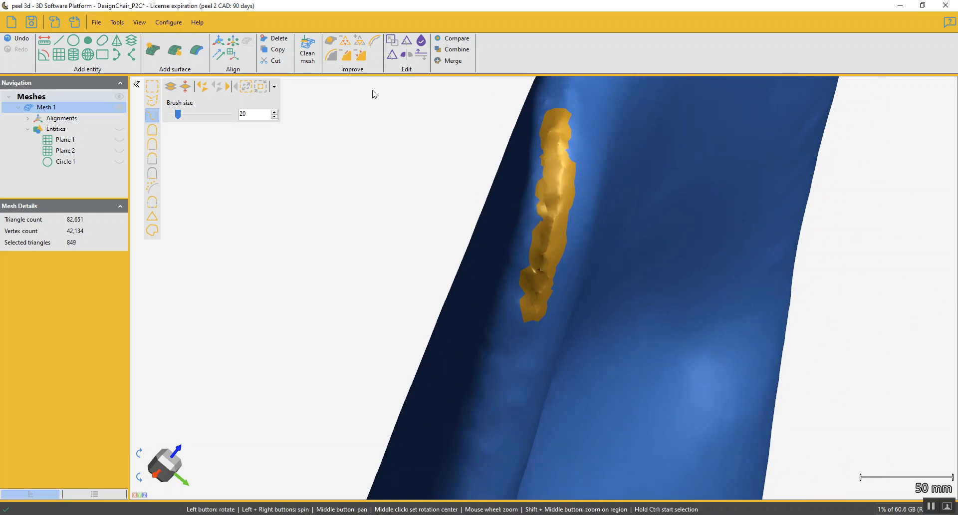
key(Delete)
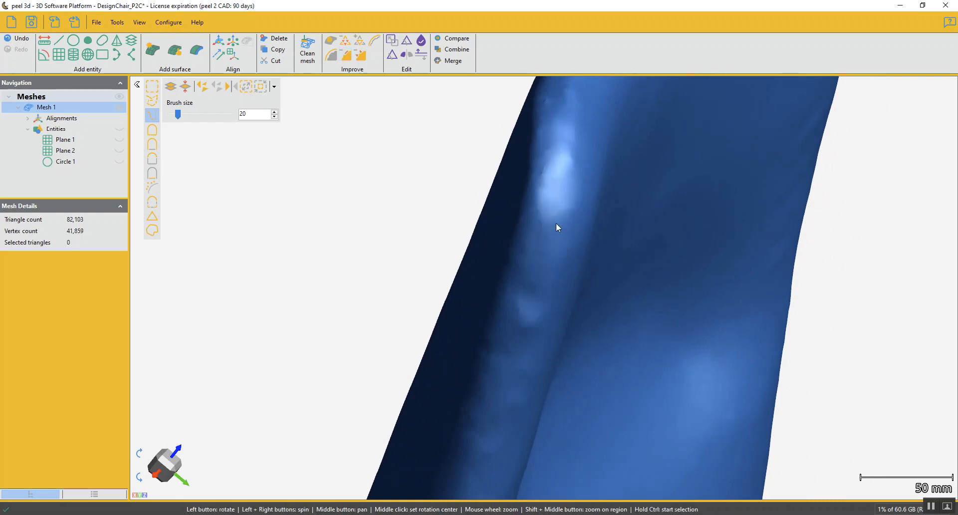
Compare the mesh to before 'Defeature', inspect the deviations at the backrest corner, and undo the last defeature.
drag(556, 222, 545, 212)
scroll(546, 211, down, 3)
middle_drag(679, 250, 606, 259)
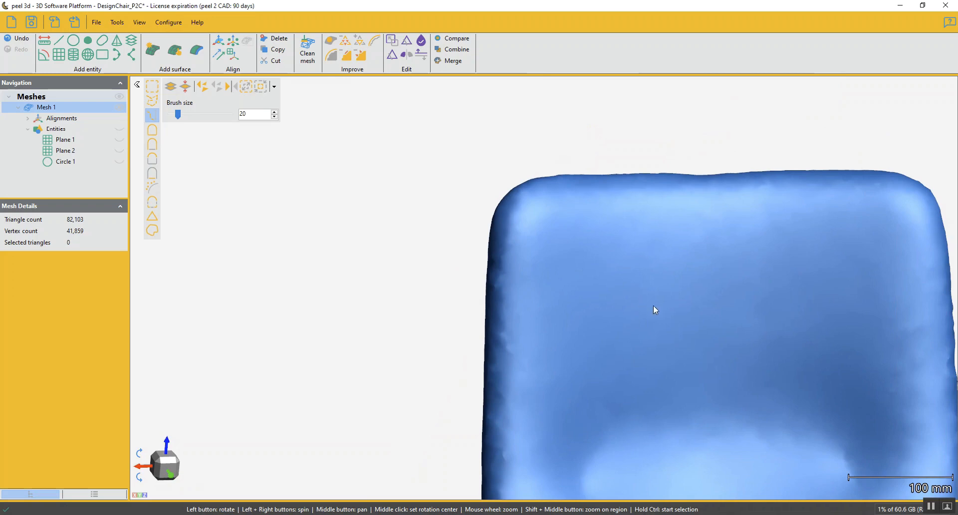
click(460, 40)
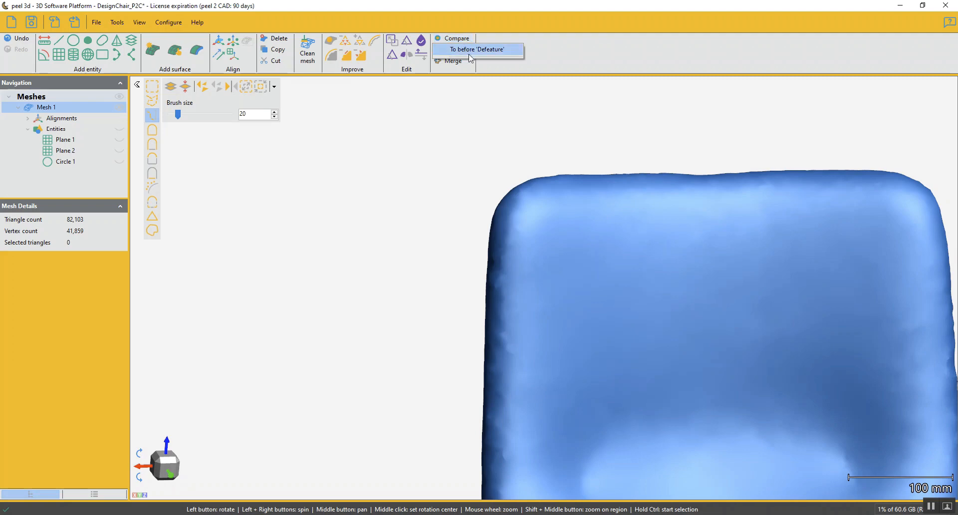
click(471, 56)
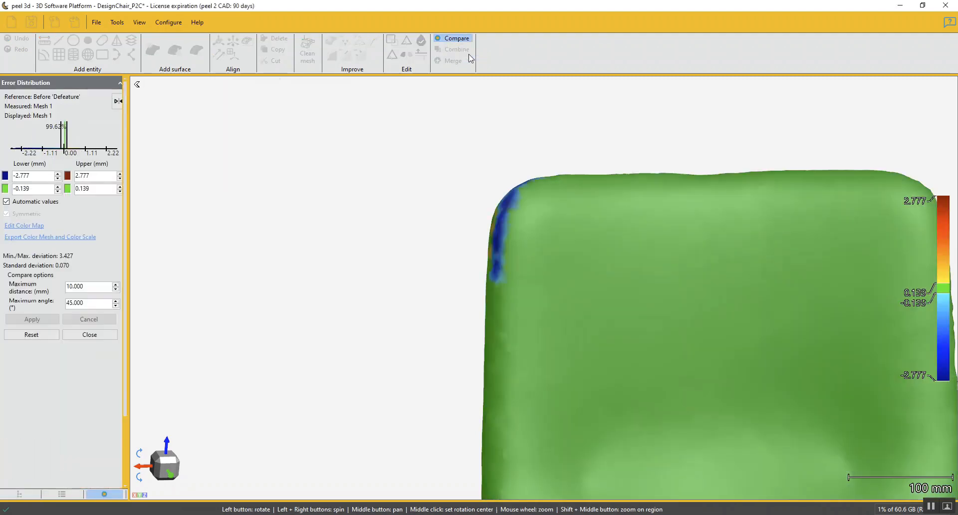
drag(556, 250, 577, 257)
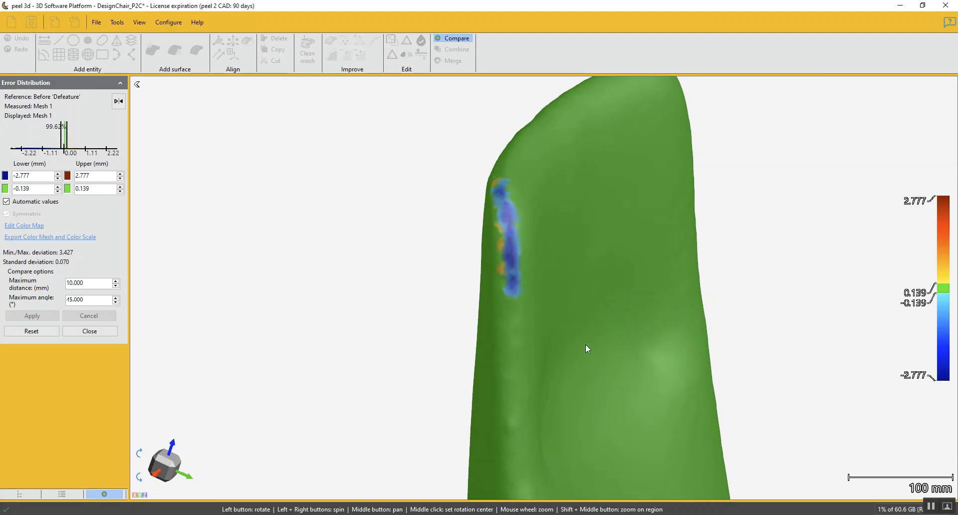
mouse_move(530, 323)
mouse_down()
mouse_move(520, 320)
mouse_move(528, 311)
mouse_up()
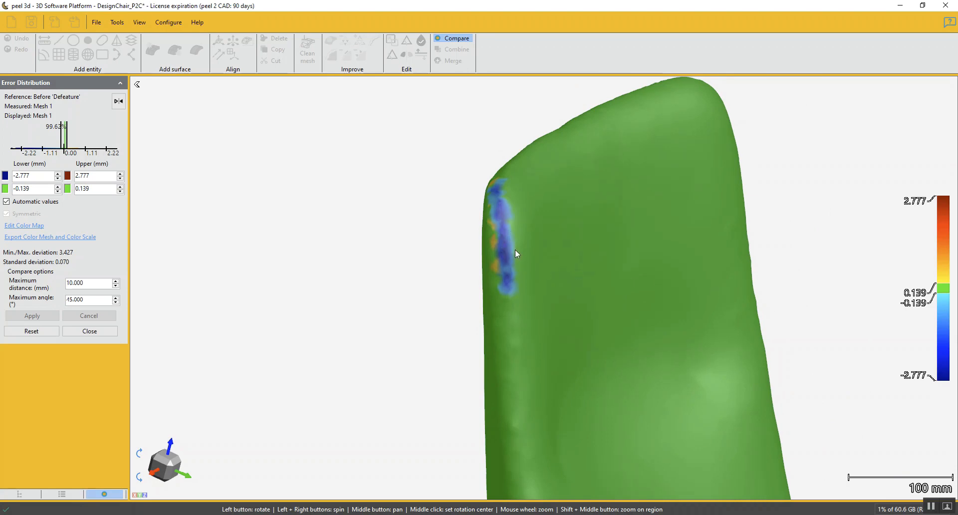
mouse_move(516, 249)
mouse_down()
mouse_move(481, 250)
mouse_move(510, 247)
mouse_up()
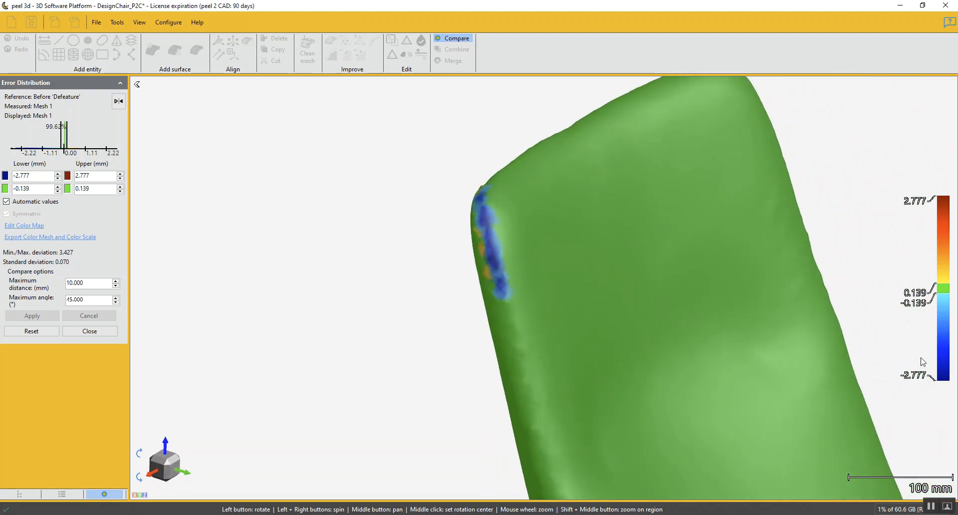
click(90, 331)
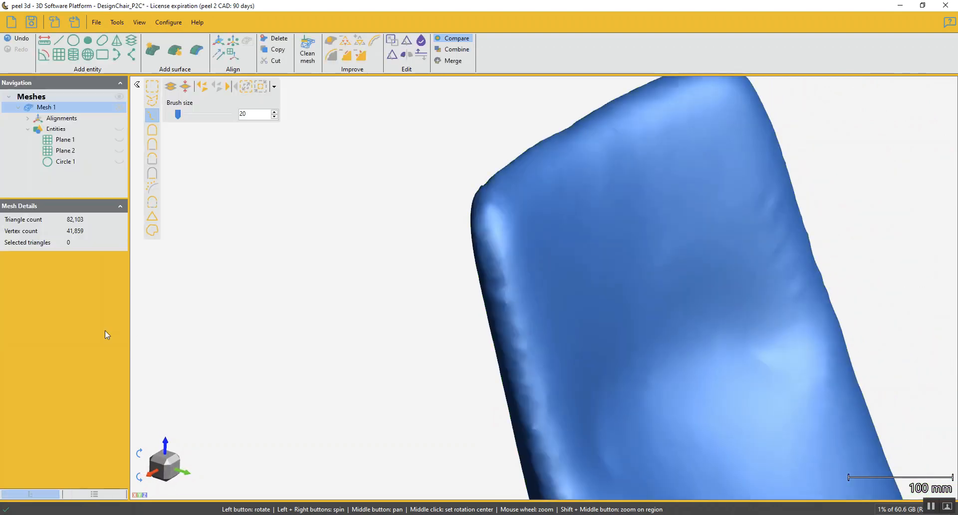
click(20, 38)
Select the rough side edge and continue around the backrest's upper corner with brush size 20, and defeature the selection.
drag(484, 281, 520, 272)
scroll(521, 237, up, 4)
middle_drag(514, 233, 522, 291)
mouse_move(522, 291)
mouse_down()
mouse_move(535, 260)
mouse_move(552, 377)
mouse_up()
right_click(552, 377)
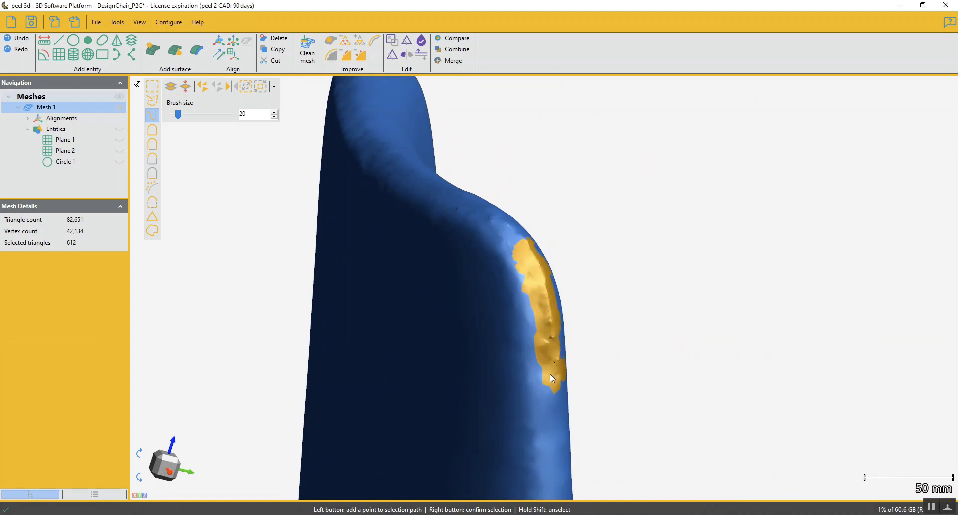
drag(534, 333, 527, 334)
drag(523, 244, 510, 222)
right_click(490, 199)
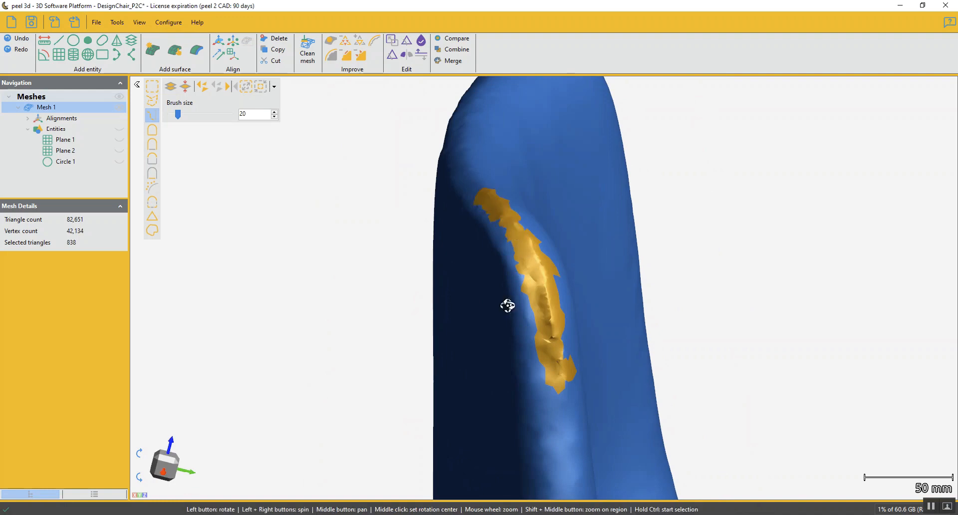
mouse_move(507, 305)
mouse_down()
mouse_move(500, 312)
mouse_move(513, 314)
mouse_move(500, 322)
mouse_up()
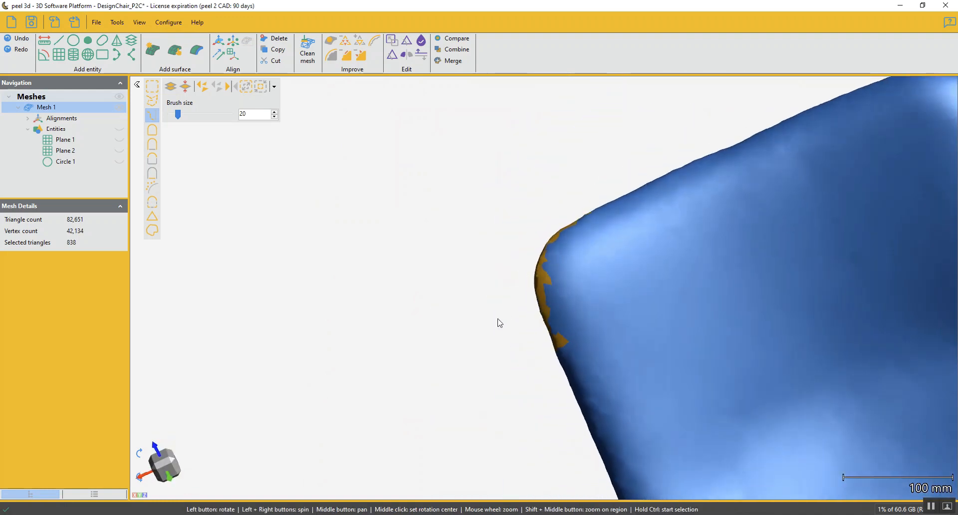
click(359, 56)
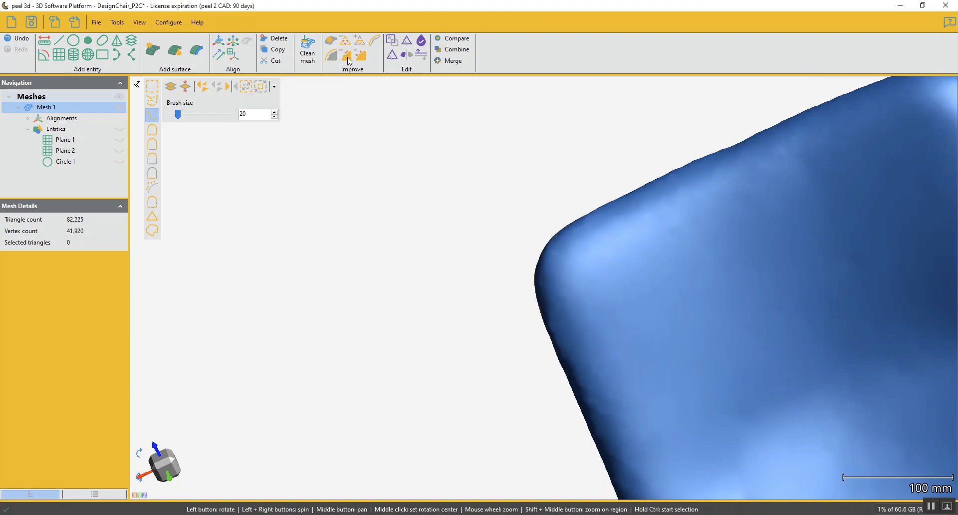
Select the backrest's curved top edge between its two upper corners with brush size 20 and defeature it.
drag(413, 159, 522, 295)
middle_drag(542, 248, 537, 302)
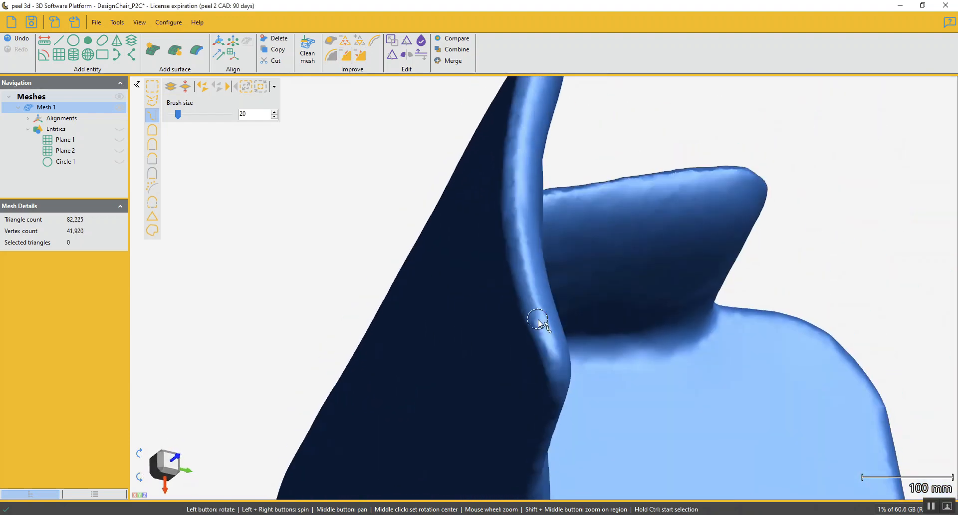
ctrl+click(543, 318)
mouse_move(539, 294)
mouse_down()
mouse_move(523, 249)
mouse_move(524, 89)
mouse_move(462, 357)
mouse_up()
right_click(524, 89)
ctrl+click(466, 340)
click(470, 313)
right_click(471, 310)
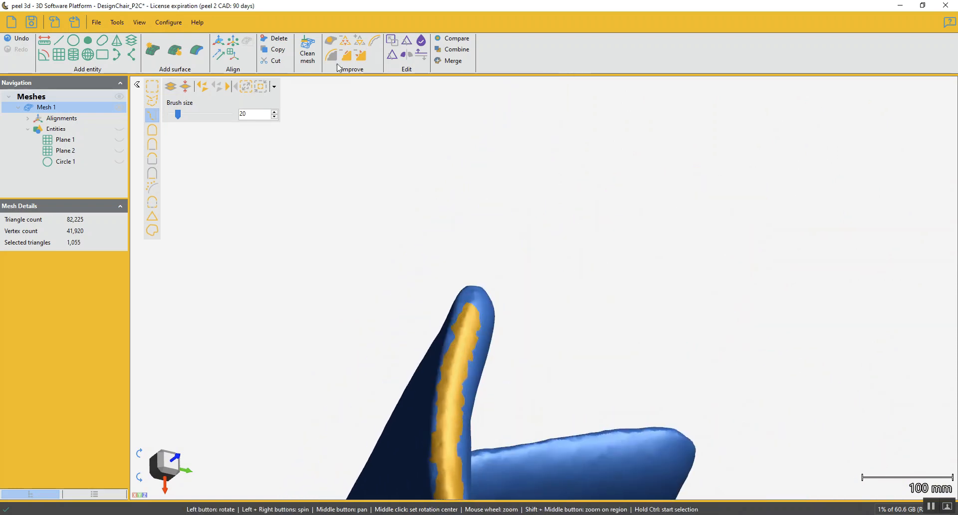
middle_drag(450, 360, 580, 60)
drag(599, 239, 493, 247)
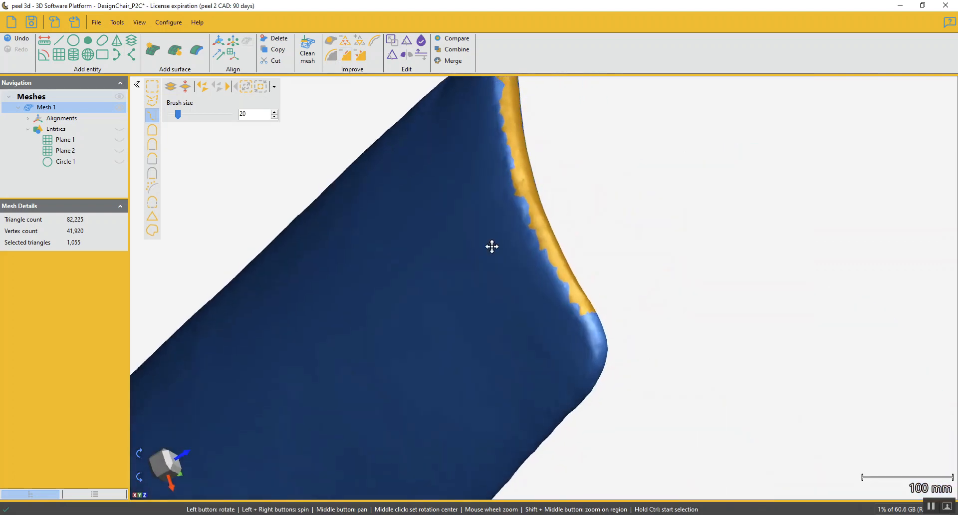
middle_drag(492, 246, 499, 341)
click(349, 57)
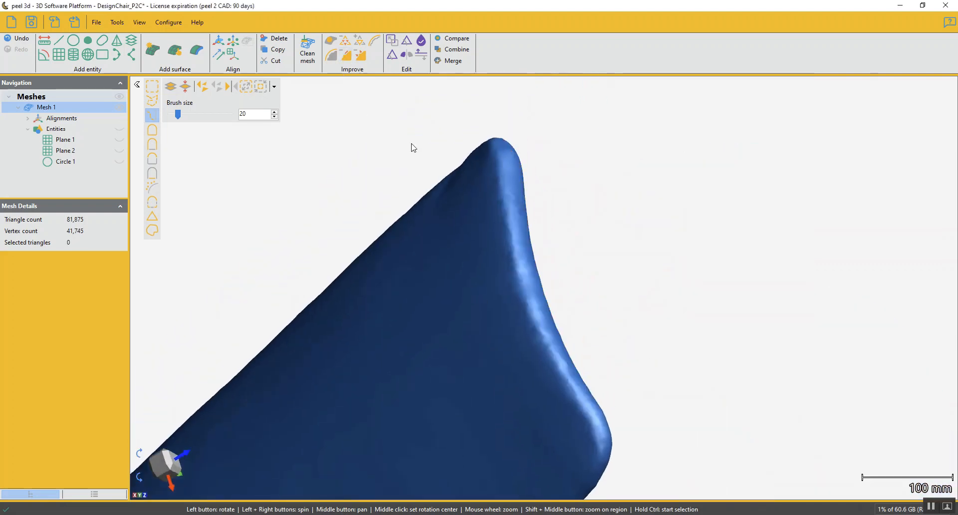
Try to defeature the backrest's rough side edge from the upper corner downward, selected with brush size 20.
drag(458, 314, 519, 290)
mouse_move(582, 256)
mouse_down()
mouse_move(574, 261)
mouse_move(579, 253)
mouse_up()
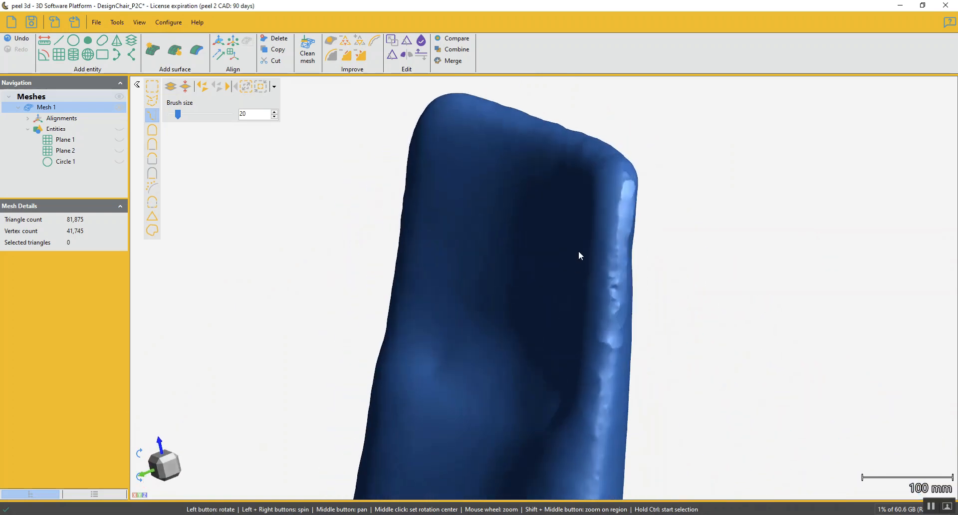
ctrl+click(624, 182)
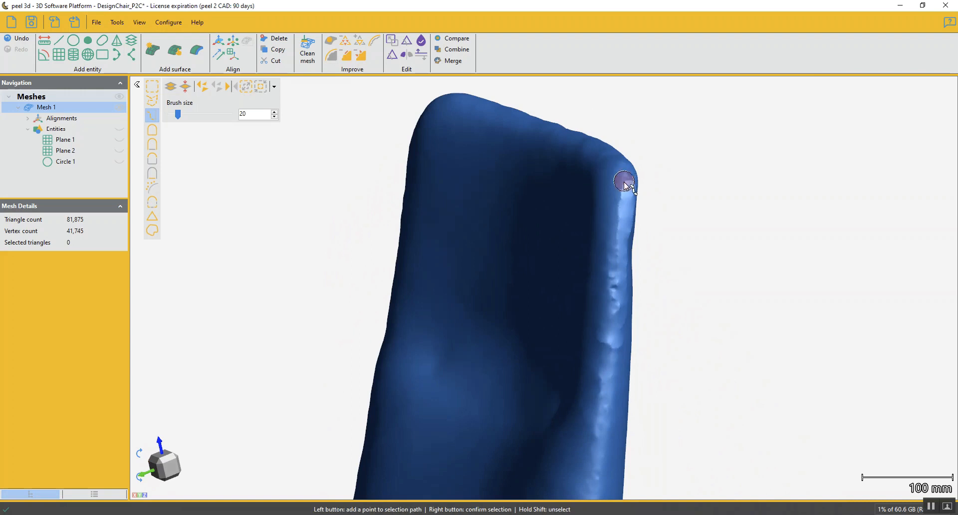
ctrl+click(619, 259)
click(612, 347)
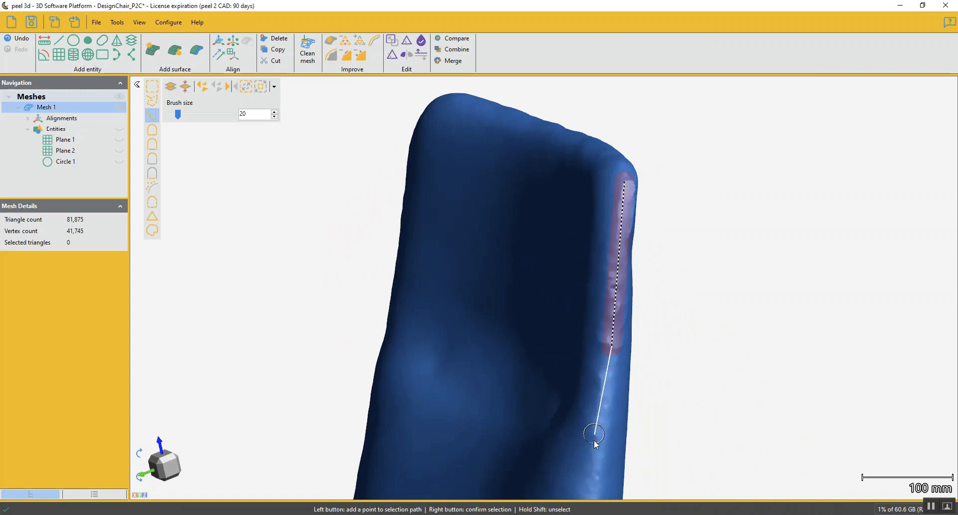
click(591, 489)
right_click(594, 491)
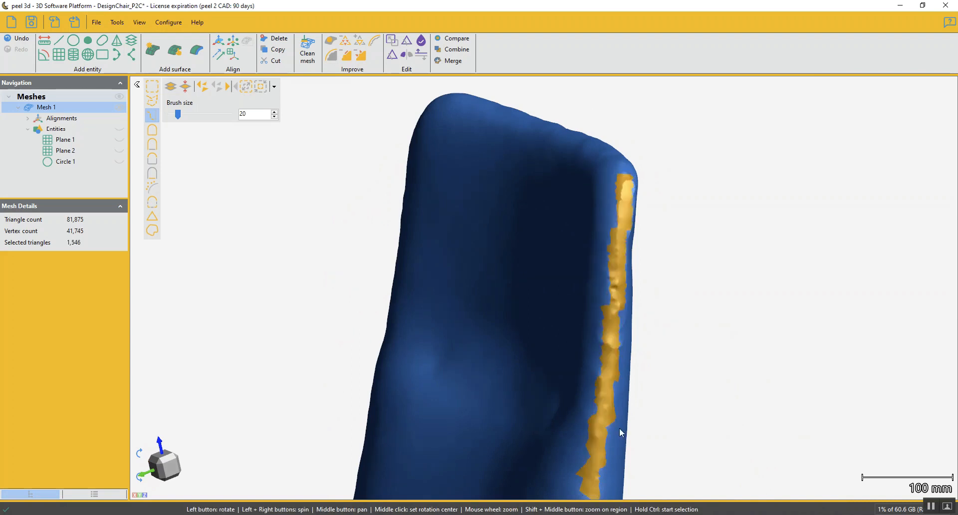
mouse_move(623, 248)
mouse_down()
mouse_move(582, 242)
mouse_move(567, 220)
mouse_move(560, 242)
mouse_move(356, 103)
mouse_up()
click(575, 181)
click(575, 225)
right_click(576, 224)
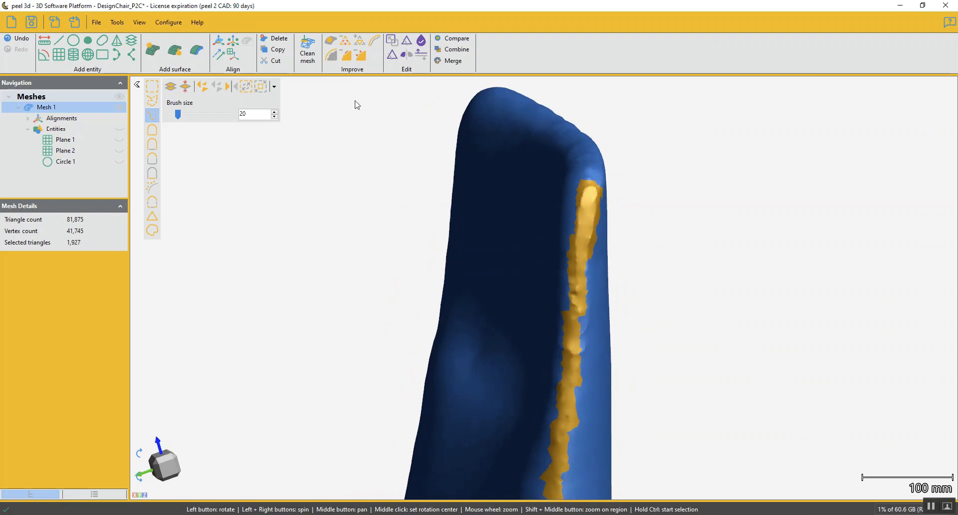
click(353, 57)
drag(599, 292, 559, 290)
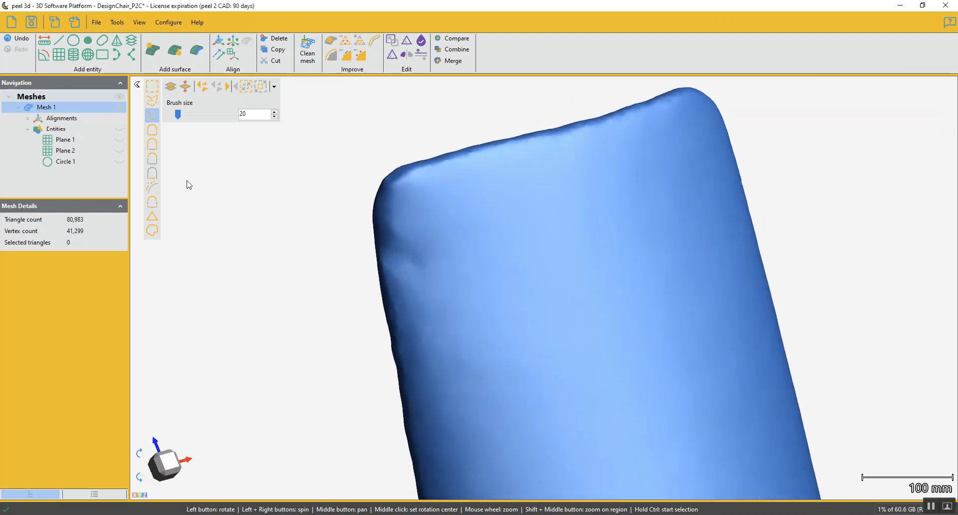
Compare the side edge with and without the last defeature by undoing and redoing it, and leave it undone.
click(23, 40)
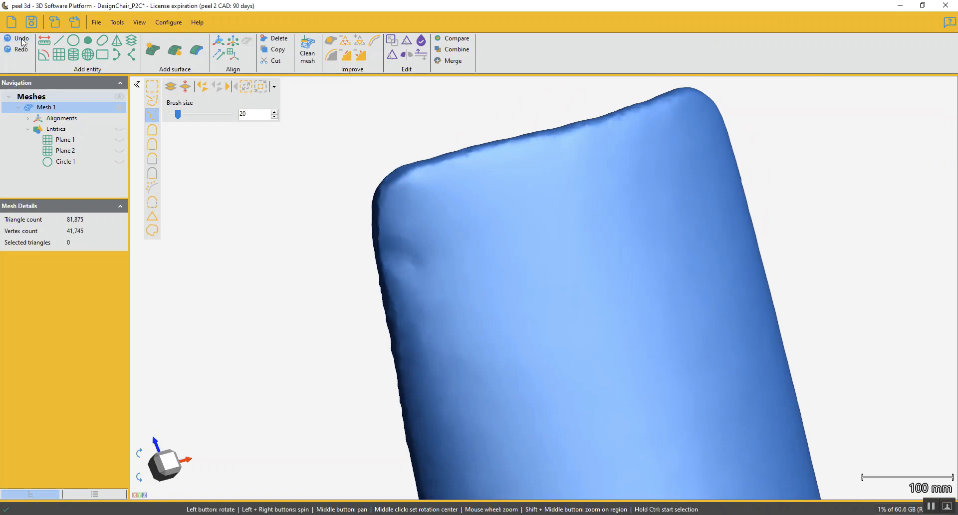
click(23, 51)
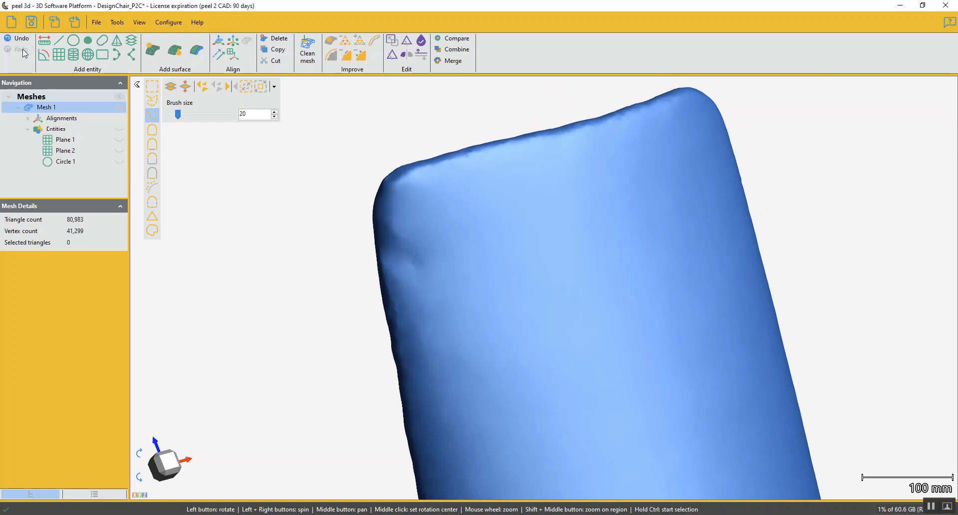
click(21, 40)
Select the outer ridge of the side edge just below the backrest's upper corner with brush size 20 and defeature it.
drag(379, 264, 469, 241)
middle_click(618, 182)
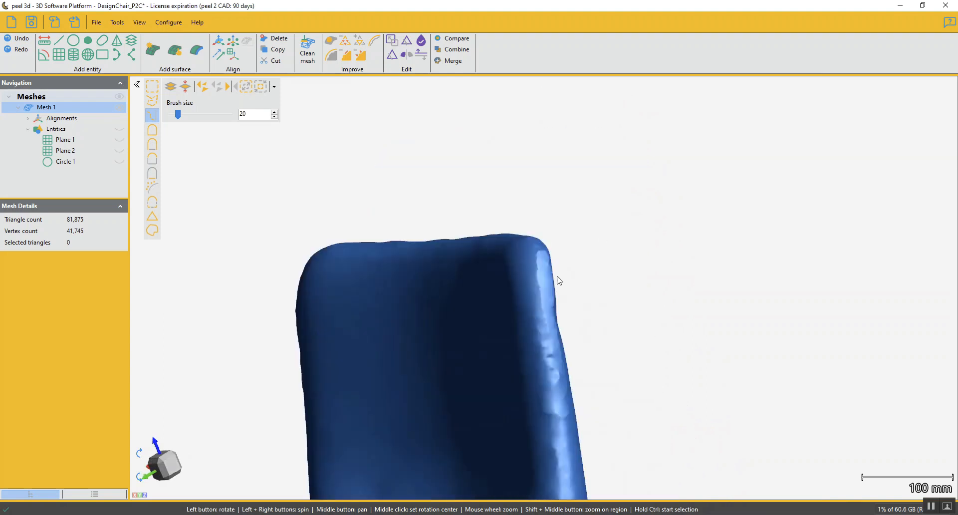
drag(558, 277, 533, 278)
scroll(546, 278, up, 5)
click(568, 229)
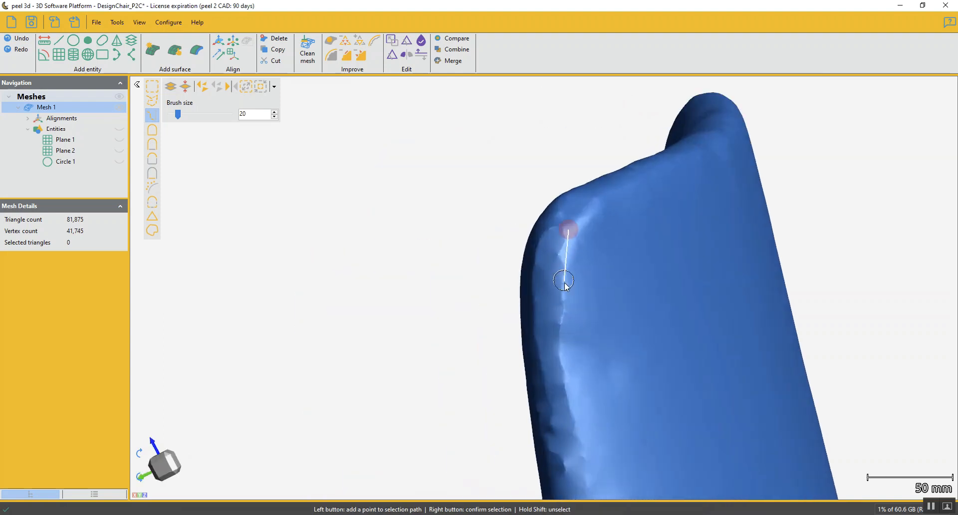
right_click(580, 446)
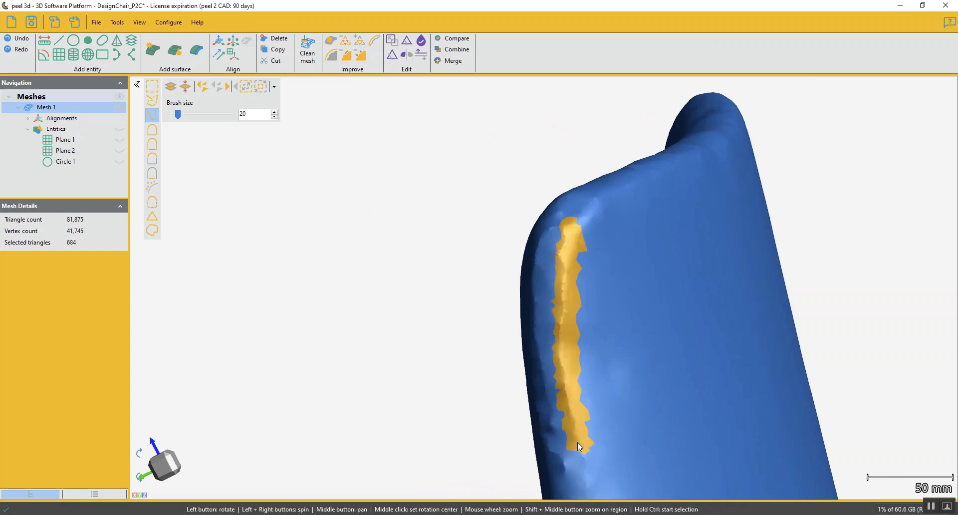
click(345, 55)
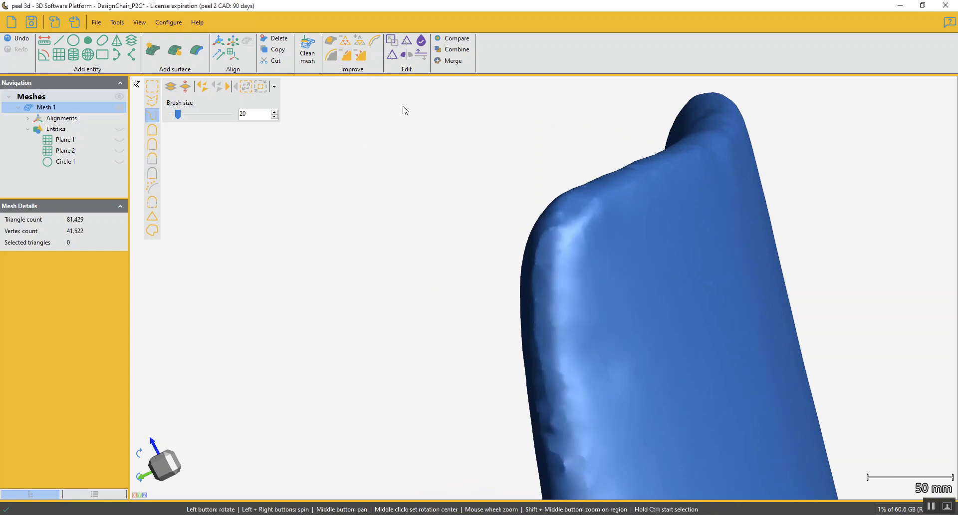
Select the remaining rough strip on the inner side of the same backrest edge with brush size 20 and defeature it.
drag(537, 284, 571, 284)
click(539, 231)
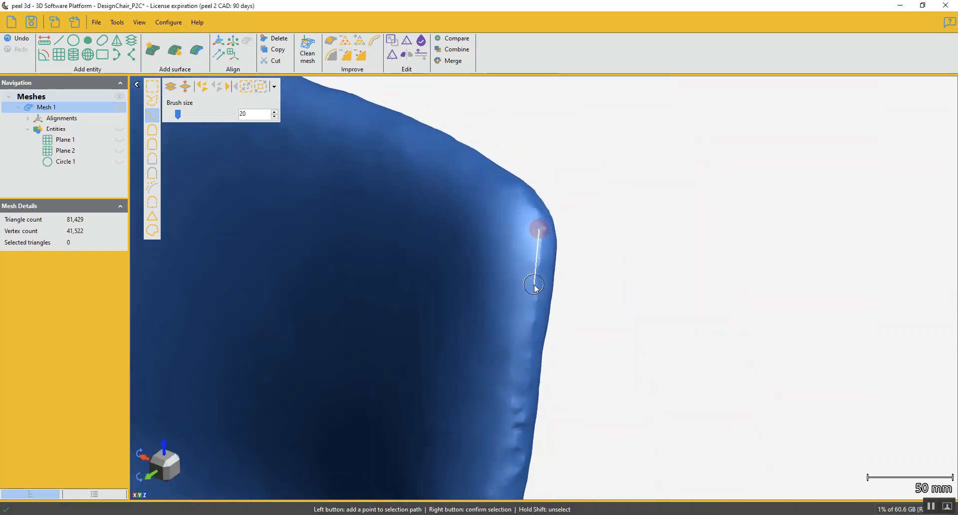
click(514, 449)
right_click(514, 449)
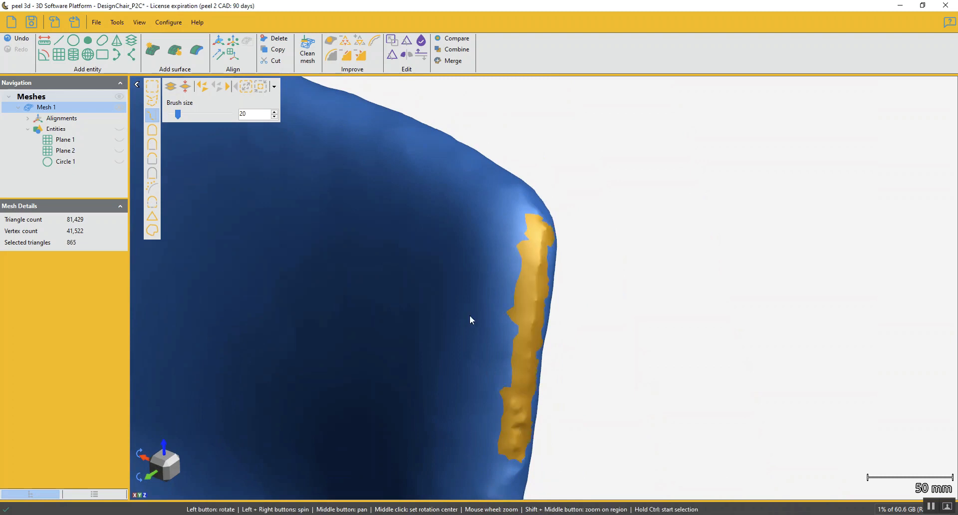
click(346, 54)
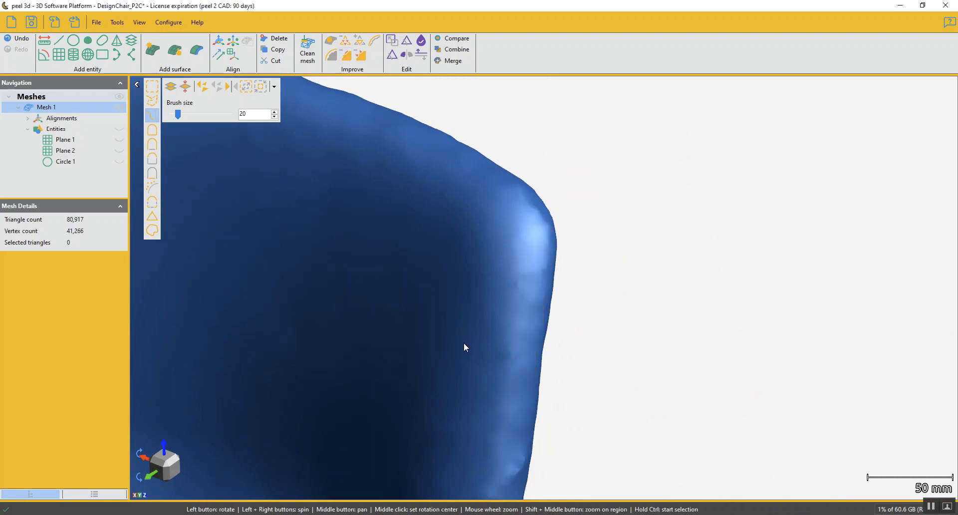
Select the backrest's side edge from below the smoothed section down to near the armrest with brush size 10 and defeature it.
scroll(463, 342, down, 3)
middle_drag(463, 342, 603, 120)
scroll(599, 220, down, 3)
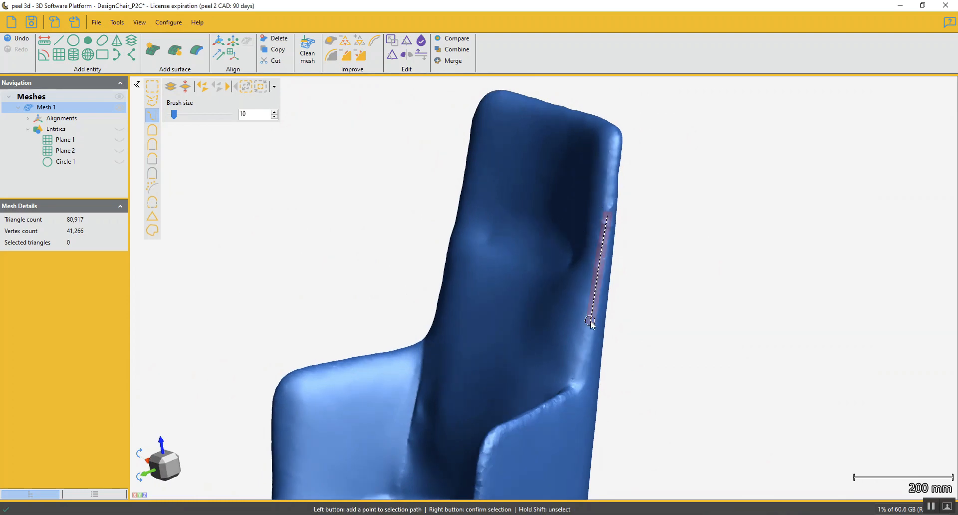
right_click(580, 370)
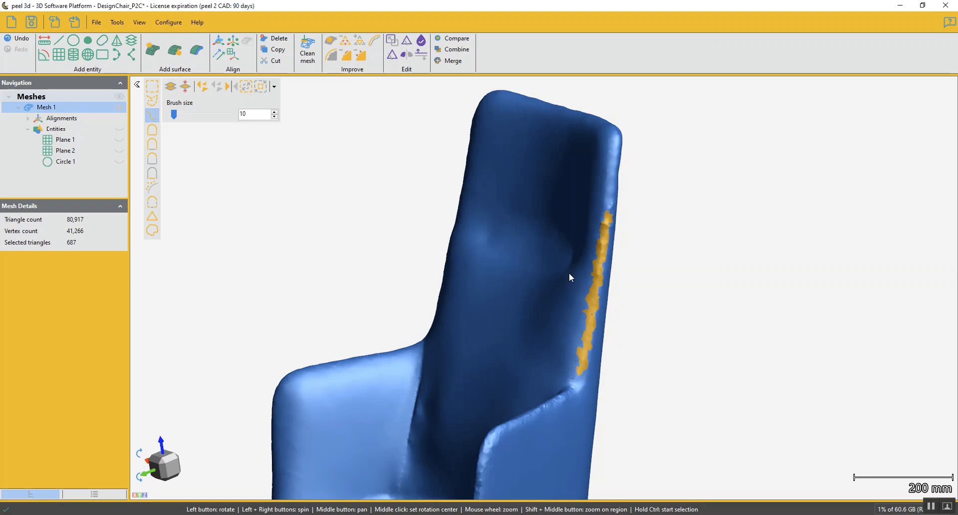
click(349, 57)
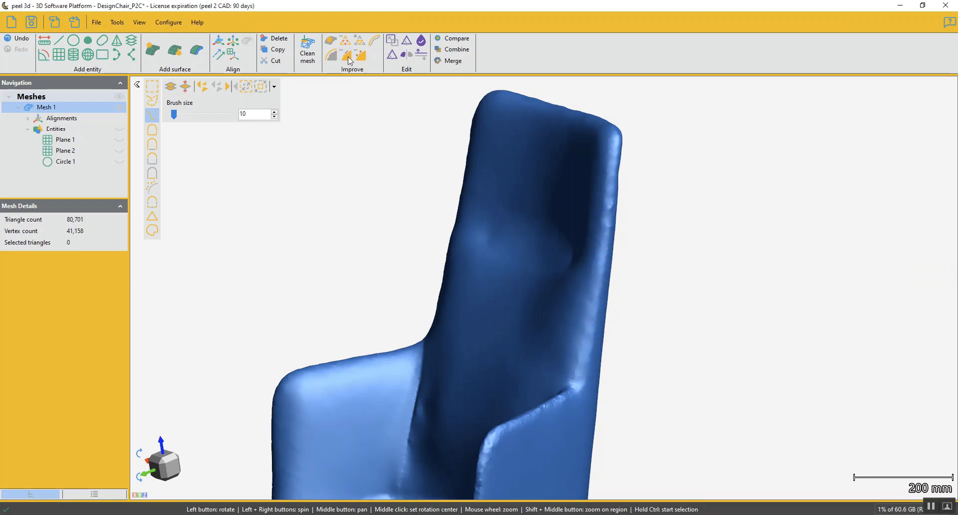
Select the bumpy patch where the two smoothed backrest edge sections meet with brush size 25 and defeature it.
scroll(618, 250, up, 3)
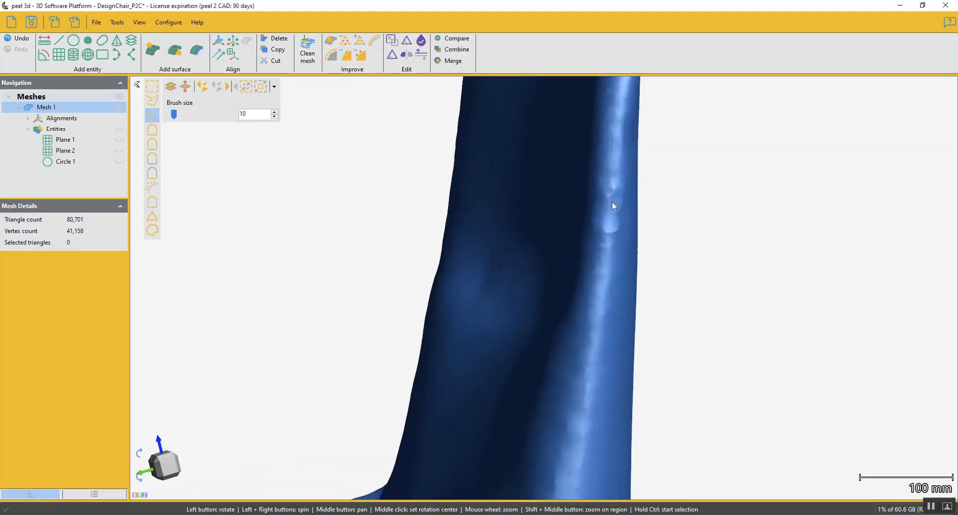
click(613, 183)
ctrl+scroll(615, 224, up, 2)
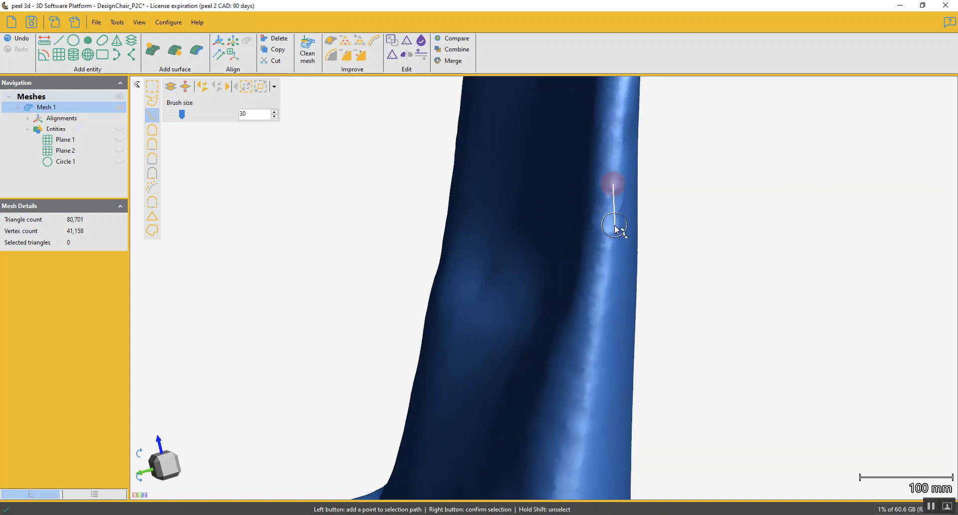
ctrl+scroll(615, 229, up, 1)
ctrl+scroll(612, 235, down, 1)
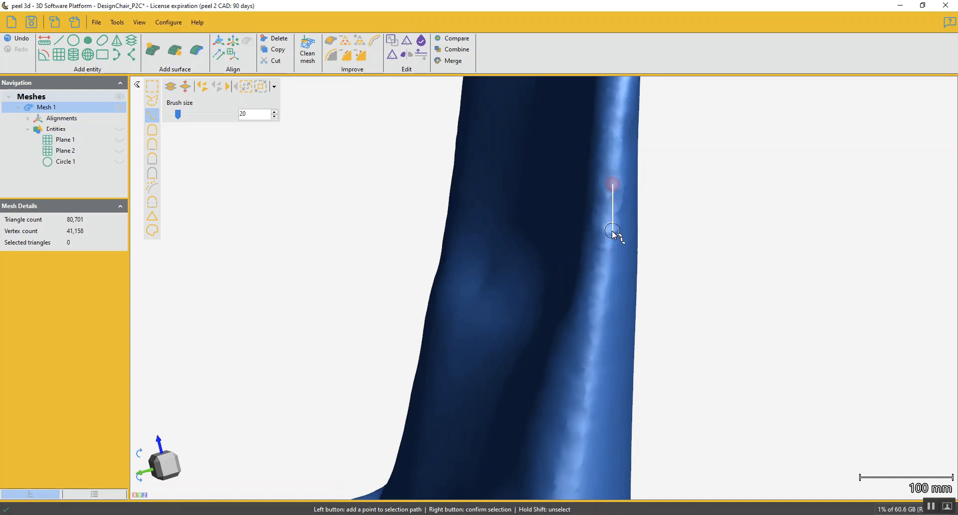
click(613, 234)
right_click(614, 236)
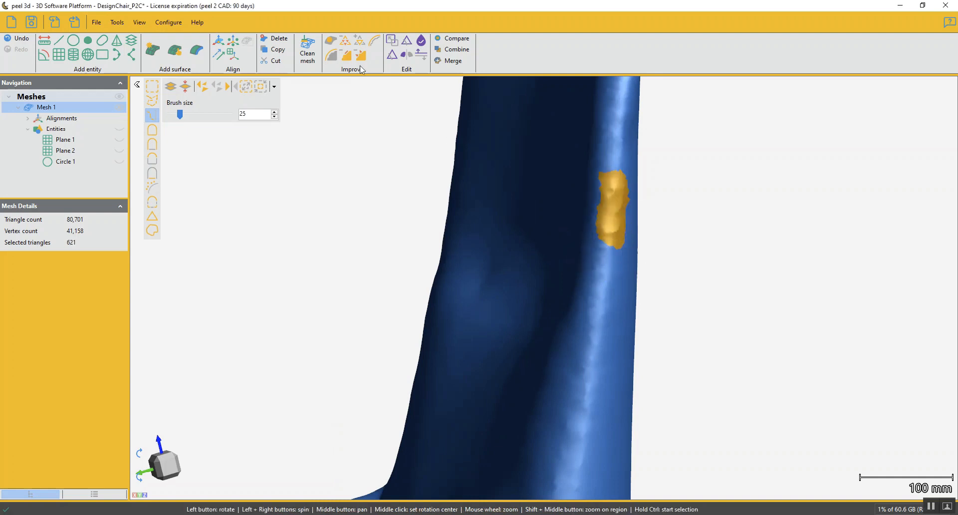
key(Delete)
Select the armrest's top edge from the backrest junction to near its front corner with brush size 15 and defeature it.
drag(502, 352, 611, 273)
scroll(624, 246, up, 5)
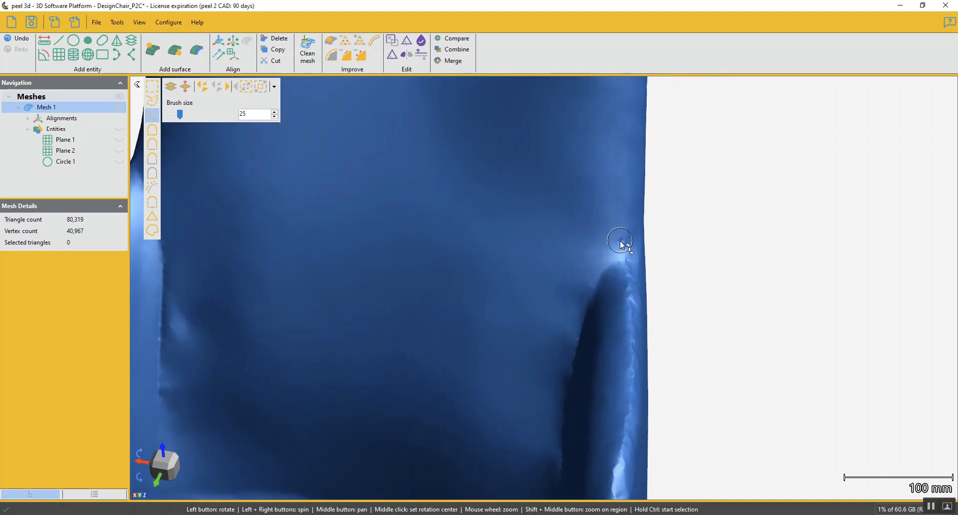
ctrl+click(622, 241)
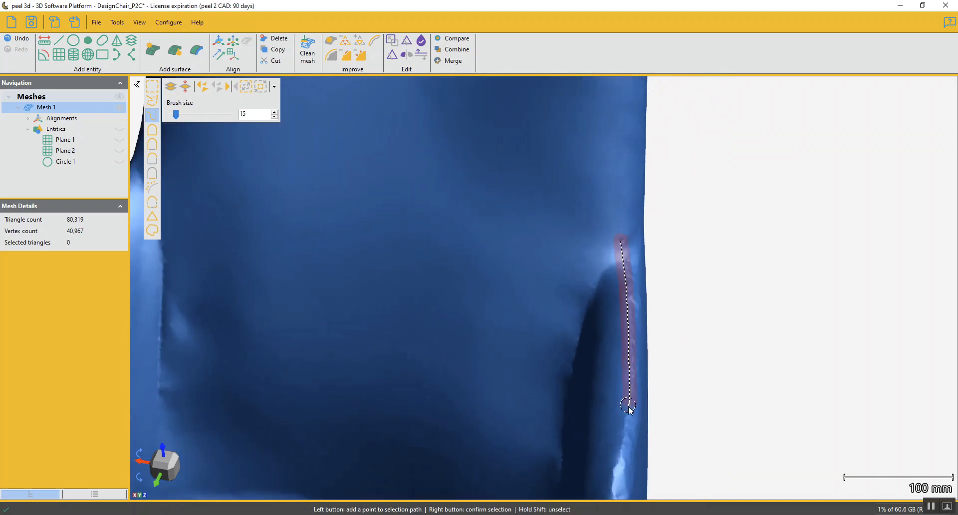
right_click(622, 429)
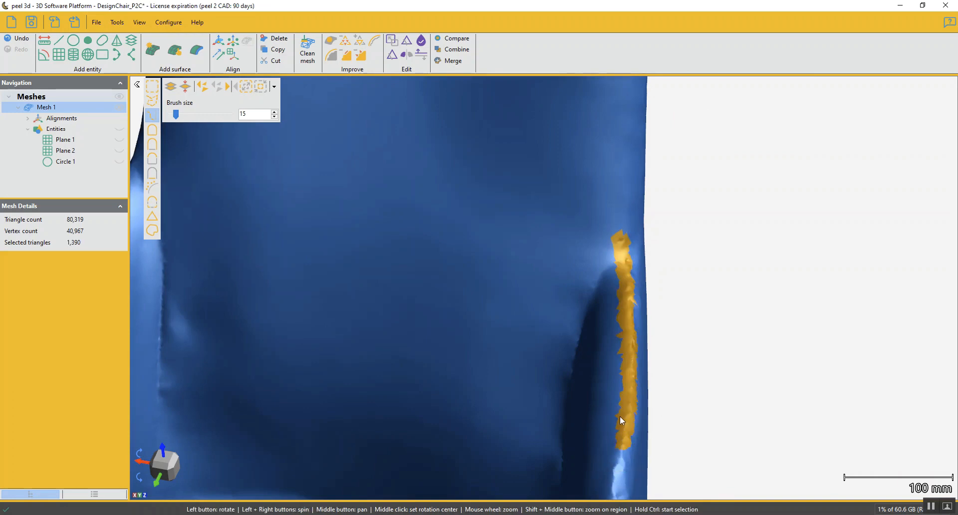
drag(620, 416, 610, 343)
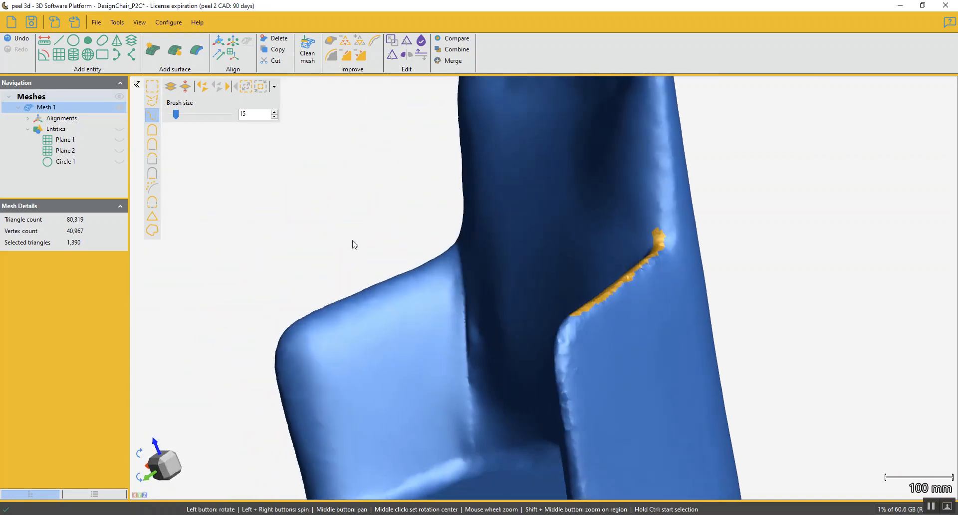
click(347, 59)
Select the armrest's rough front corner and continue down its front edge with brush size 15.
drag(599, 353, 616, 321)
scroll(616, 358, up, 5)
click(537, 280)
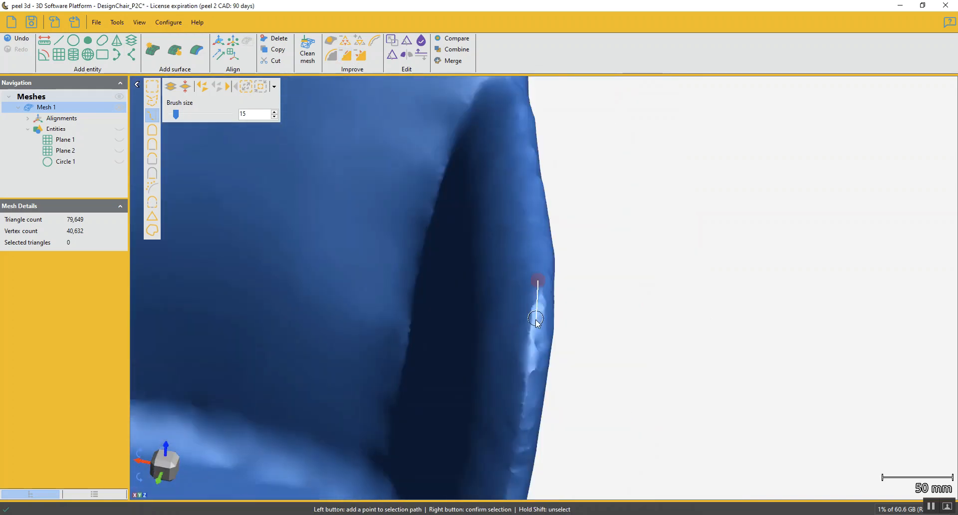
click(528, 387)
click(516, 467)
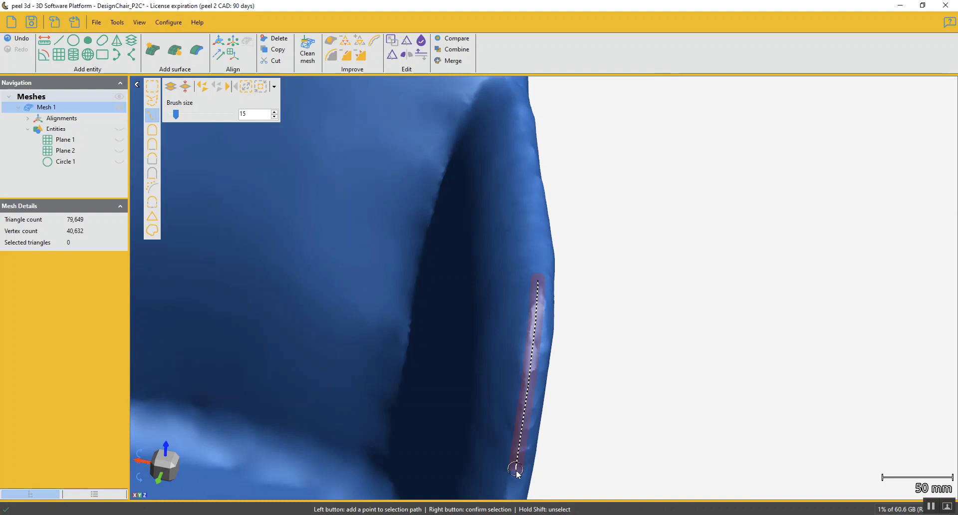
right_click(512, 490)
drag(522, 425, 552, 270)
drag(514, 385, 553, 272)
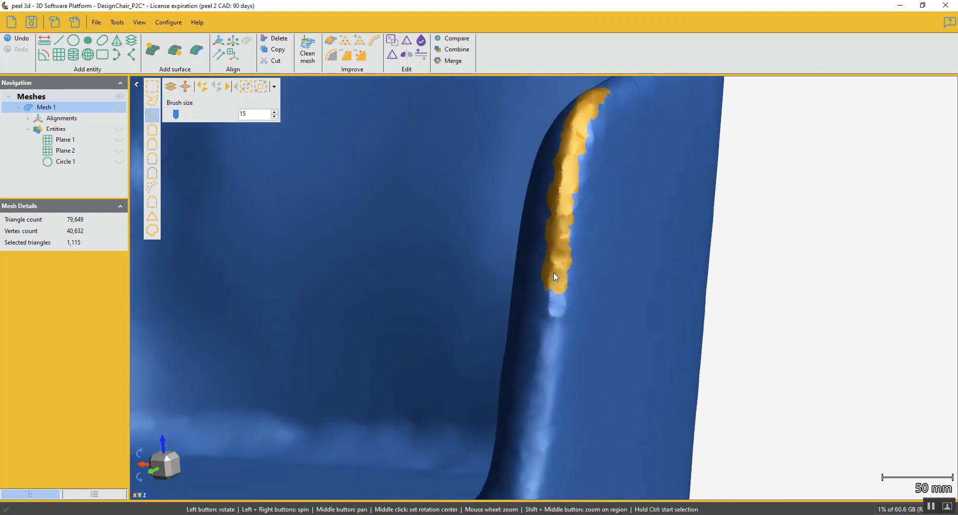
ctrl+click(555, 280)
click(539, 419)
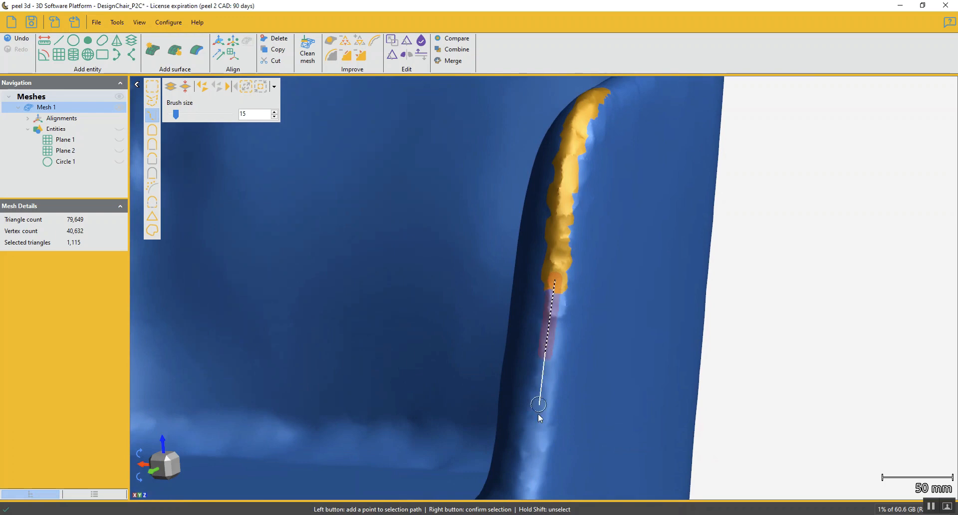
click(527, 466)
right_click(527, 467)
Extend the selection down the armrest's front edge to the seat corner with brush size 15 and defeature it.
middle_drag(532, 425, 573, 299)
scroll(573, 300, down, 1)
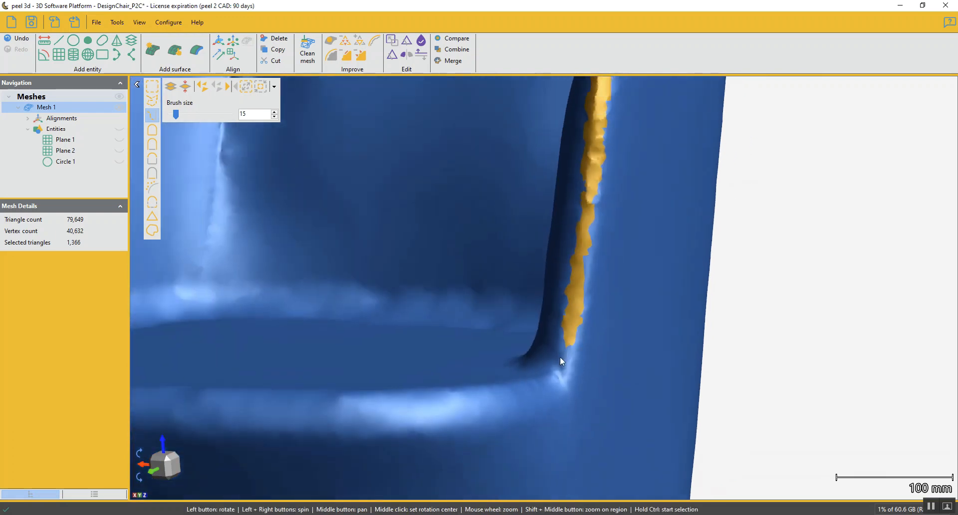
scroll(559, 369, up, 2)
drag(559, 369, 524, 338)
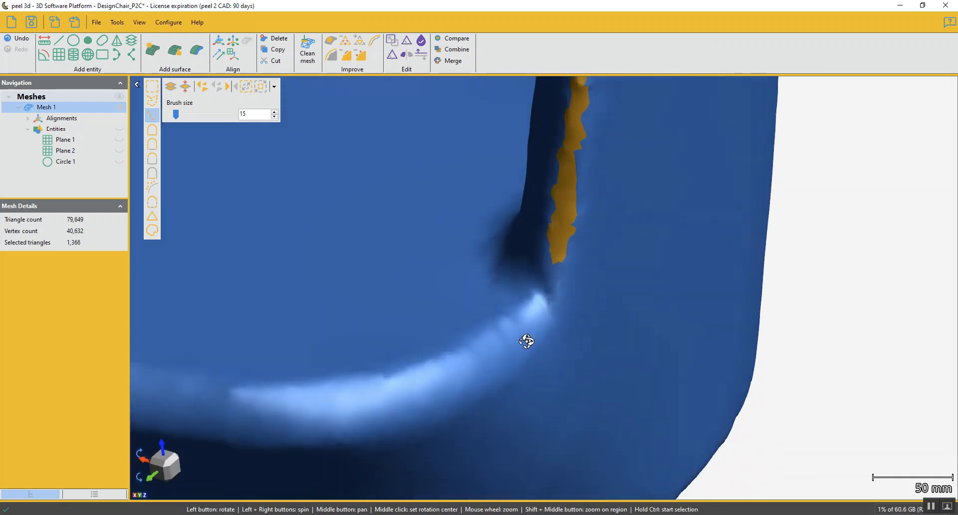
ctrl+click(545, 297)
click(556, 254)
right_click(556, 253)
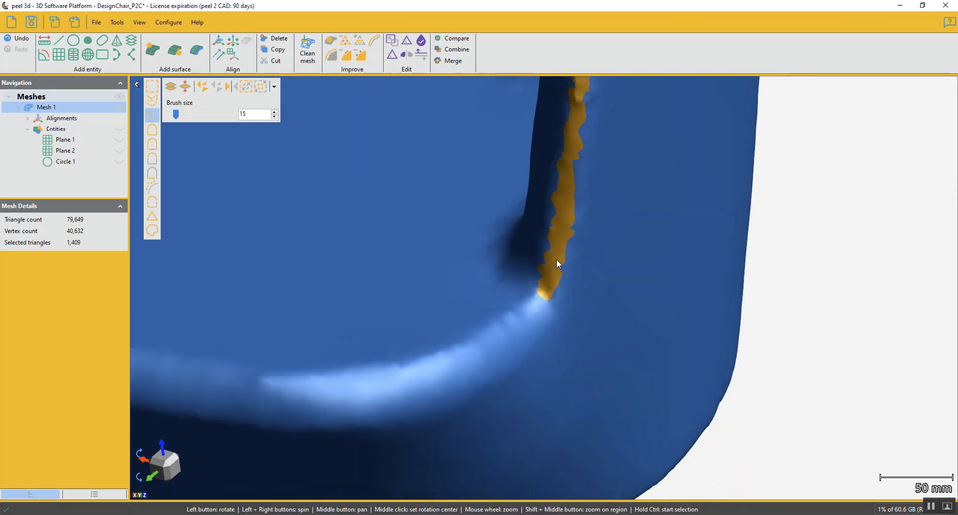
scroll(556, 259, down, 2)
drag(557, 232, 610, 231)
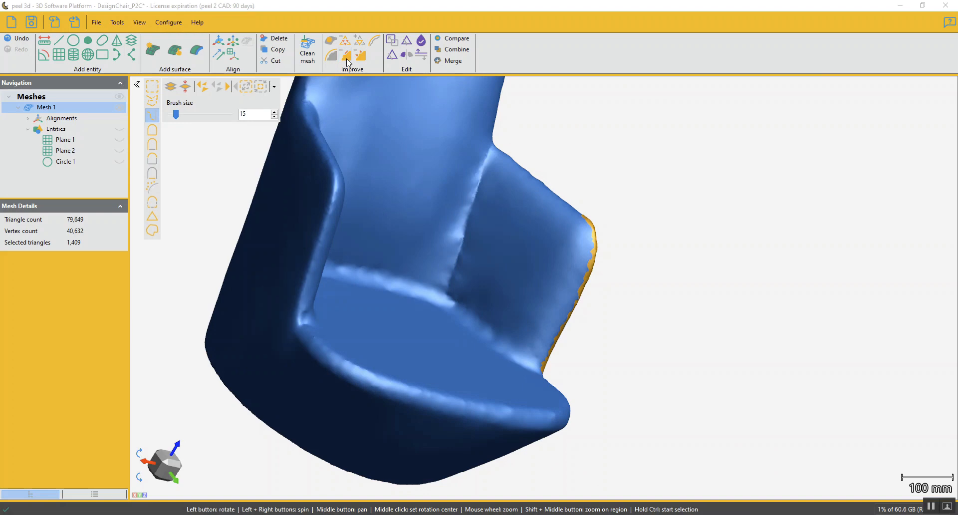
drag(520, 244, 588, 248)
scroll(549, 250, up, 5)
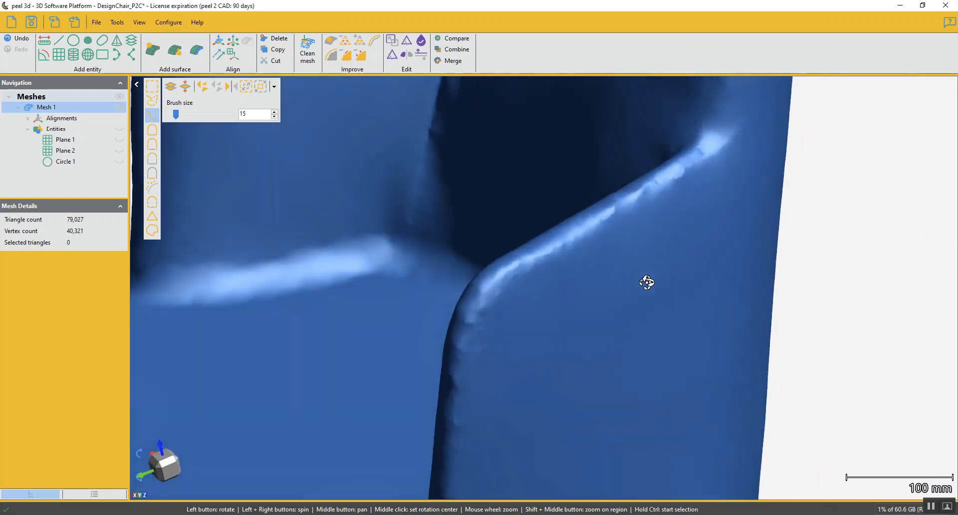
Select the armrest's bumpy top edge from the backrest junction to near the front corner with brush size 15 and defeature it.
drag(647, 282, 649, 292)
click(701, 141)
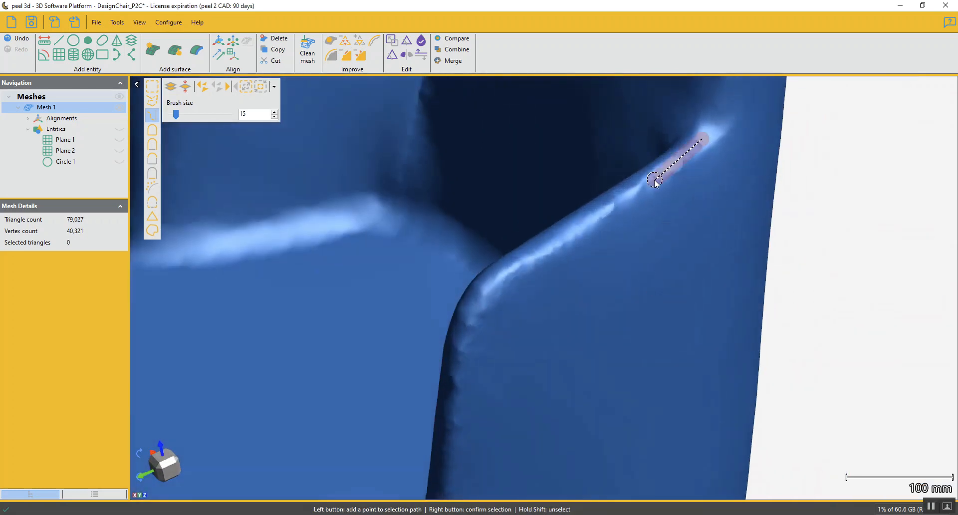
click(531, 266)
right_click(529, 266)
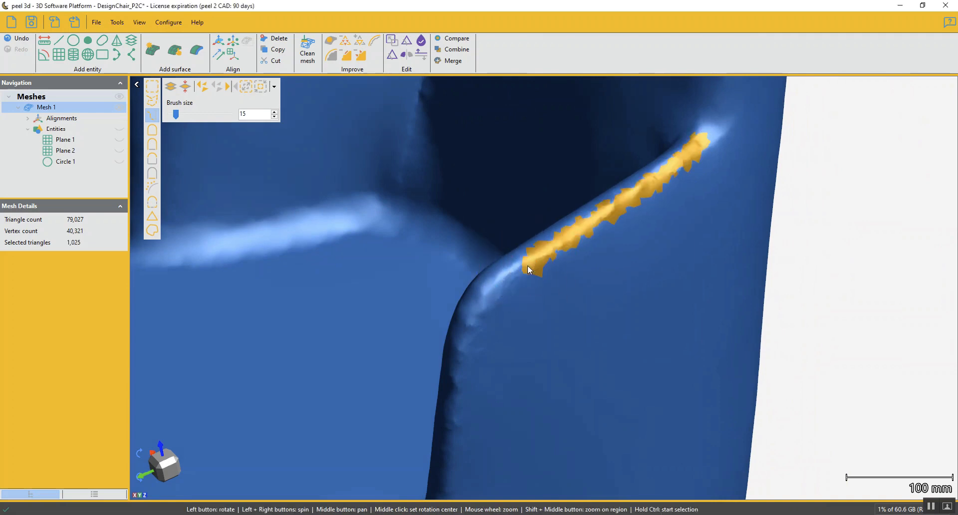
click(344, 55)
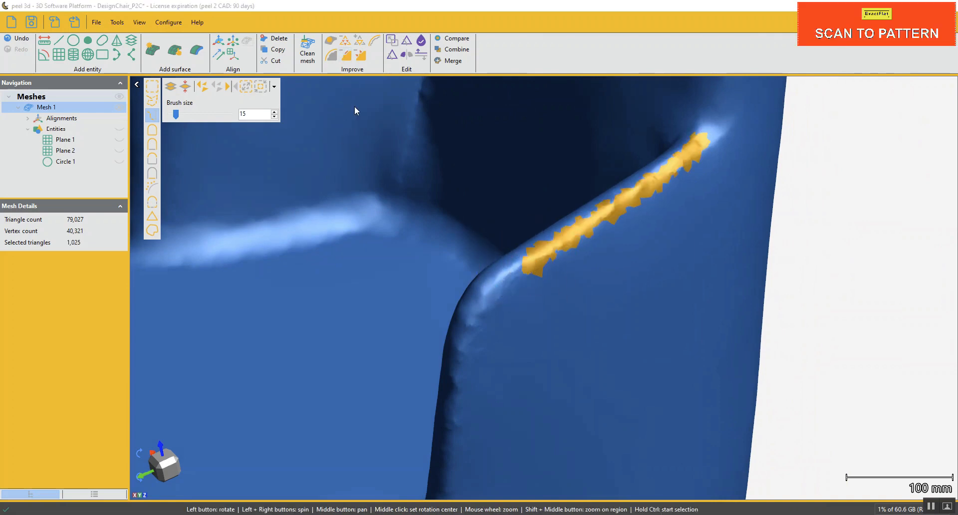
Select the inner seam between the backrest and one armrest, from the seat up to the armrest's top, with brush size 15.
scroll(561, 258, down, 5)
scroll(571, 334, down, 3)
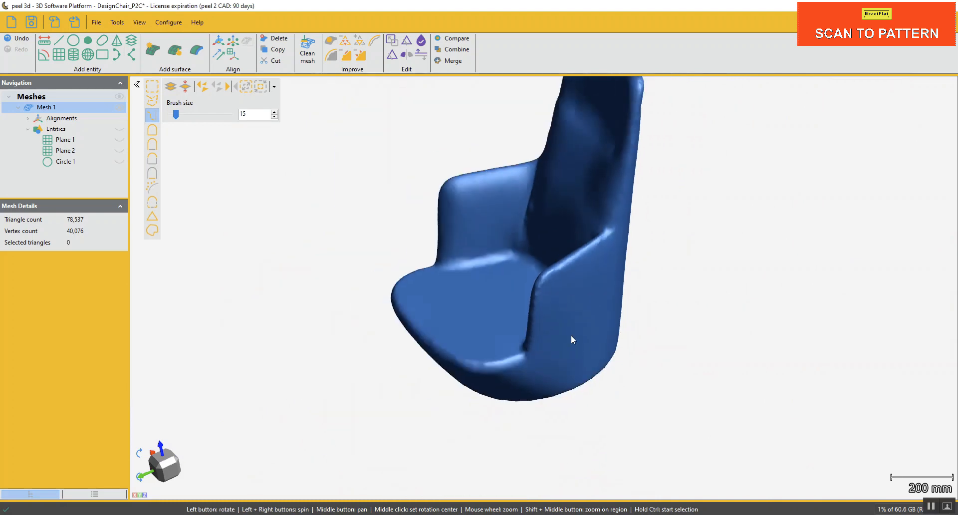
drag(571, 334, 529, 335)
scroll(637, 316, down, 3)
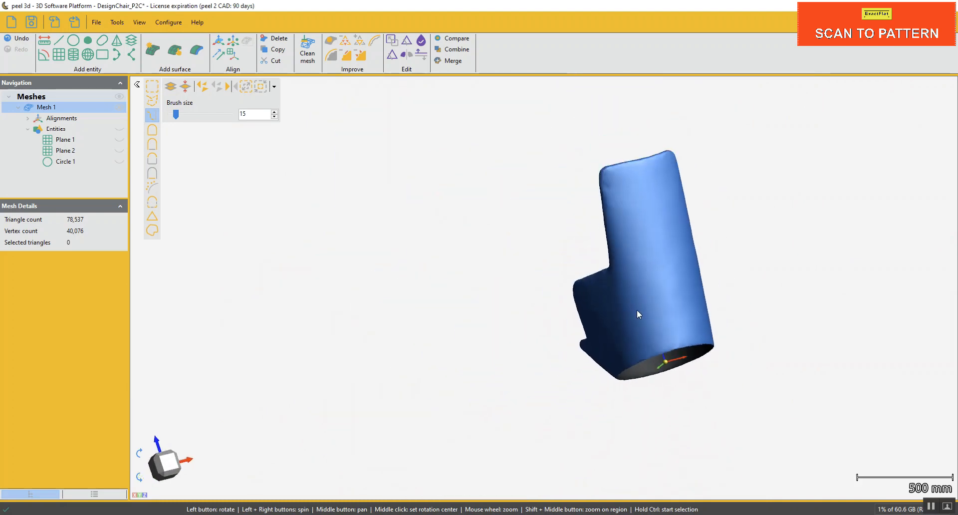
drag(637, 316, 537, 358)
scroll(441, 327, up, 6)
middle_click(477, 304)
scroll(478, 304, up, 2)
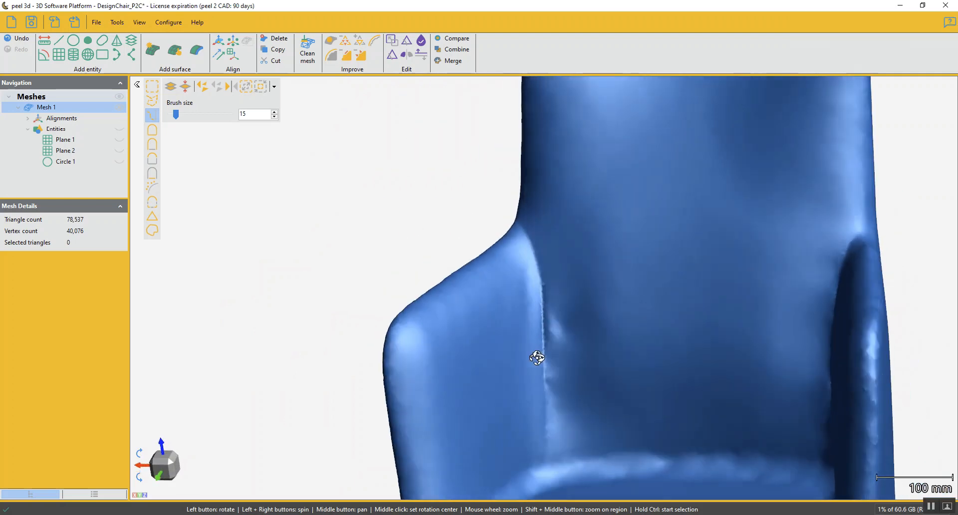
ctrl+click(546, 456)
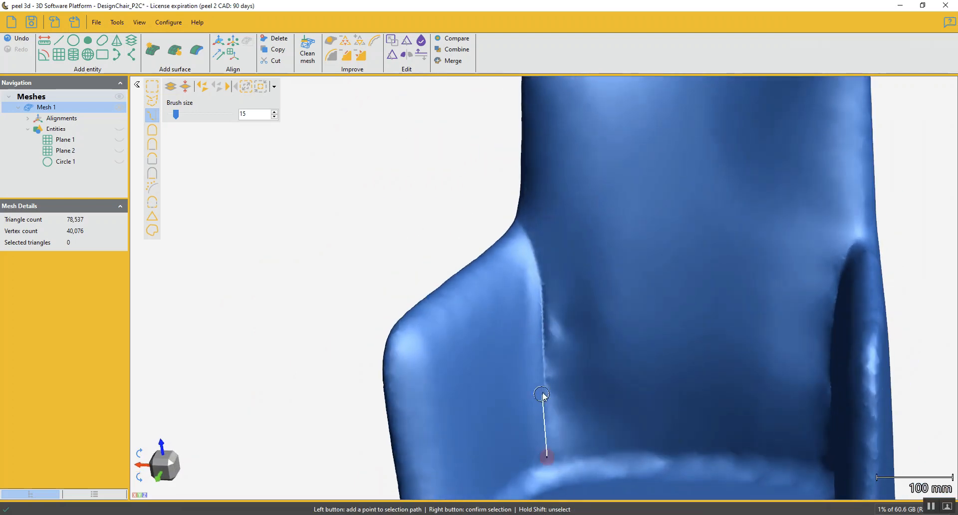
click(549, 313)
click(540, 265)
click(519, 222)
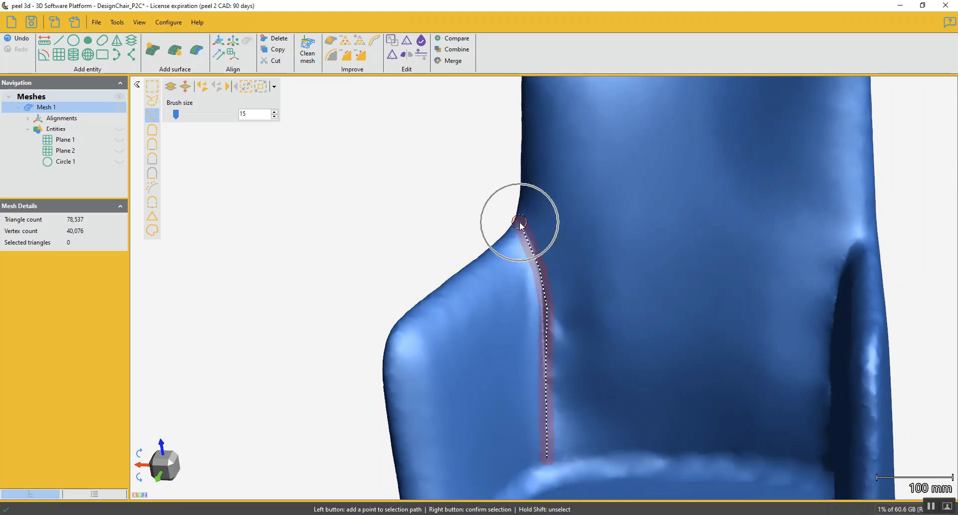
right_click(519, 222)
Add the opposite armrest's inner backrest seam to the selection, refine the selection outline, and defeature both seams.
drag(632, 317, 811, 414)
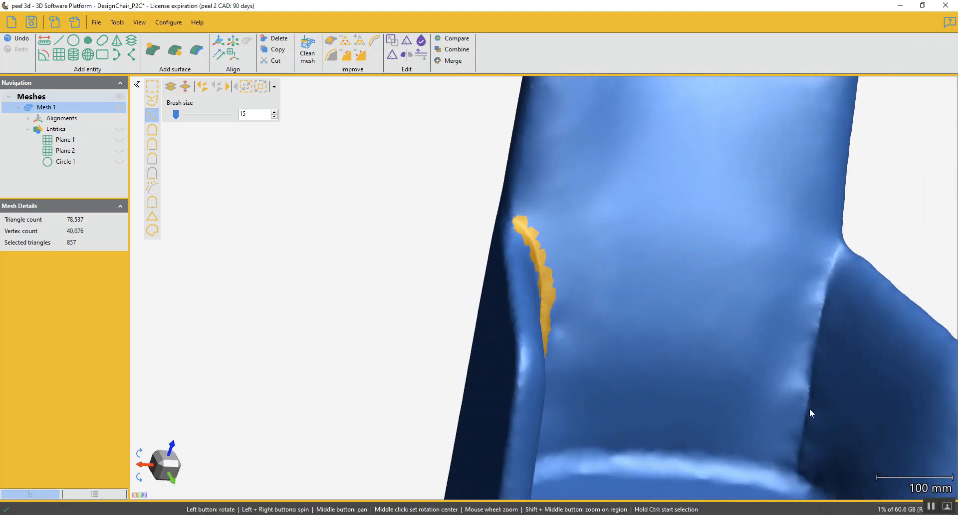
ctrl+click(798, 472)
drag(810, 350, 839, 256)
right_click(839, 258)
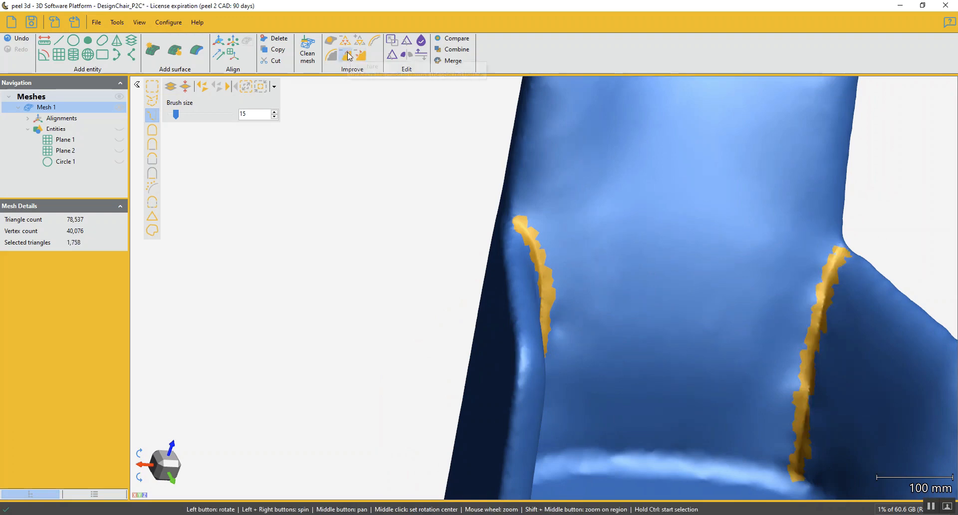
click(246, 88)
click(261, 87)
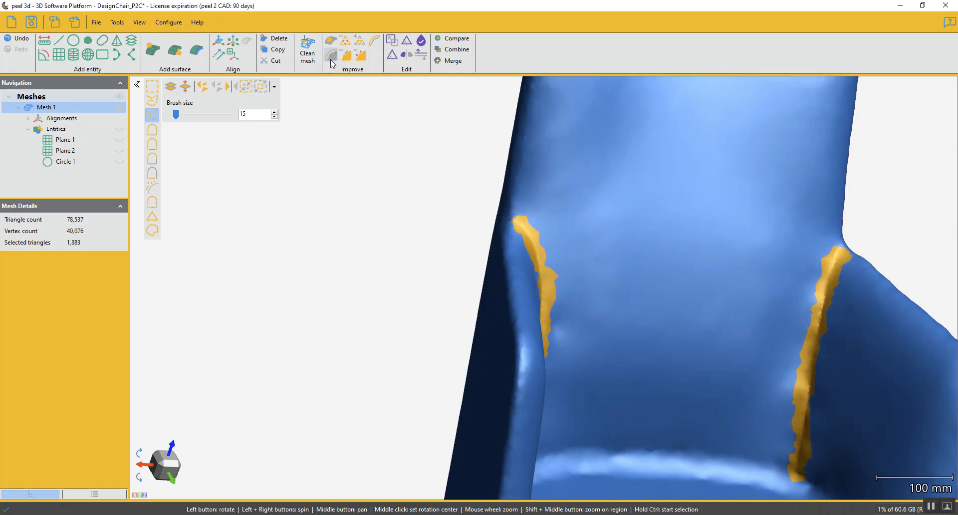
click(347, 57)
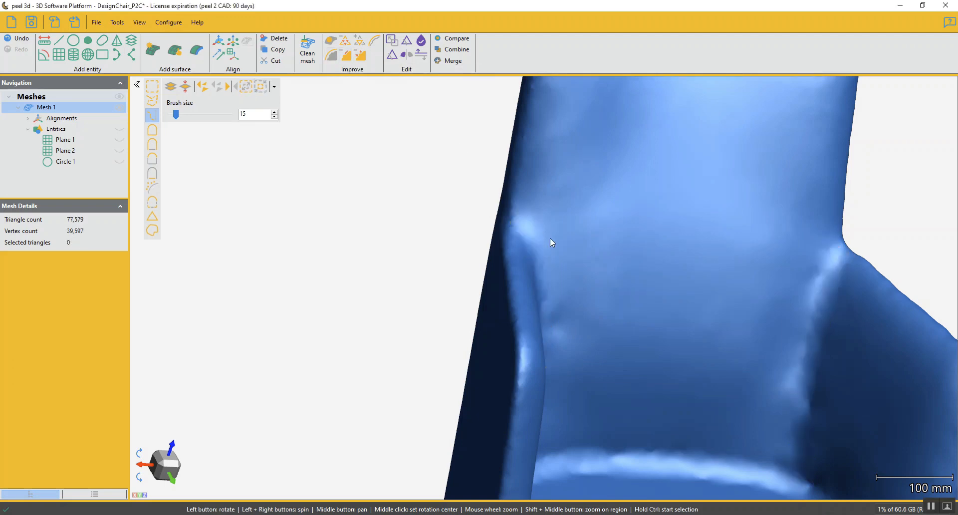
Select the lower half of the armrest-to-backrest seam down to the seat with brush size 20 and defeature it.
mouse_move(767, 340)
mouse_down()
mouse_move(735, 335)
mouse_move(778, 330)
mouse_move(773, 345)
mouse_up()
scroll(706, 336, up, 3)
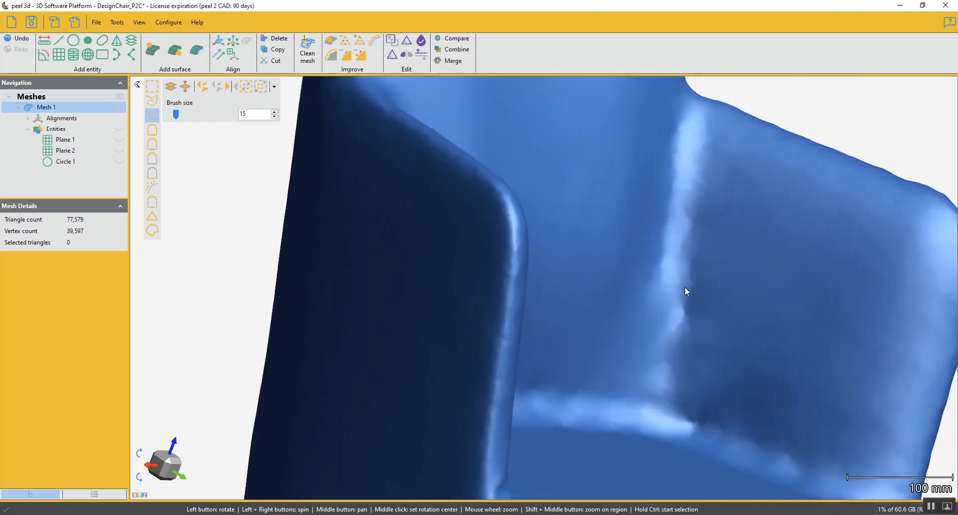
ctrl+scroll(690, 234, up, 1)
ctrl+click(689, 234)
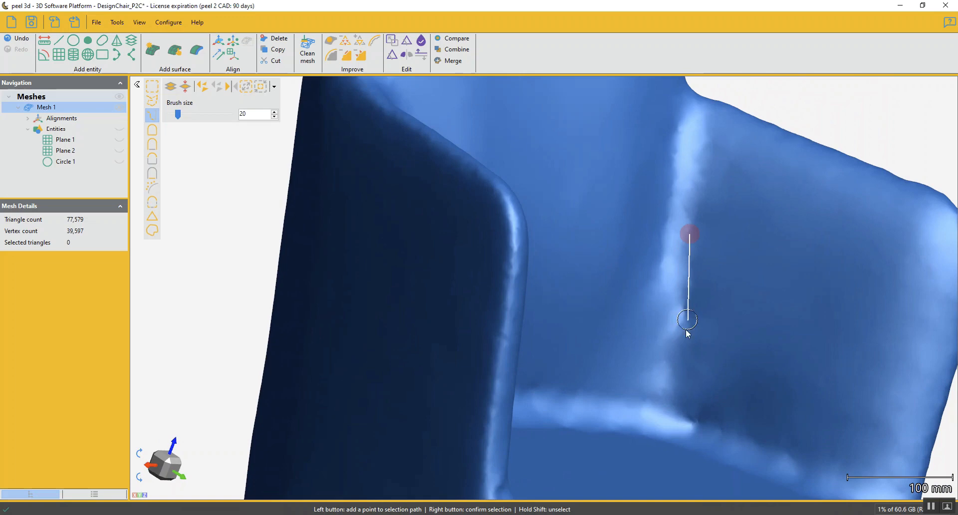
ctrl+click(670, 395)
right_click(670, 392)
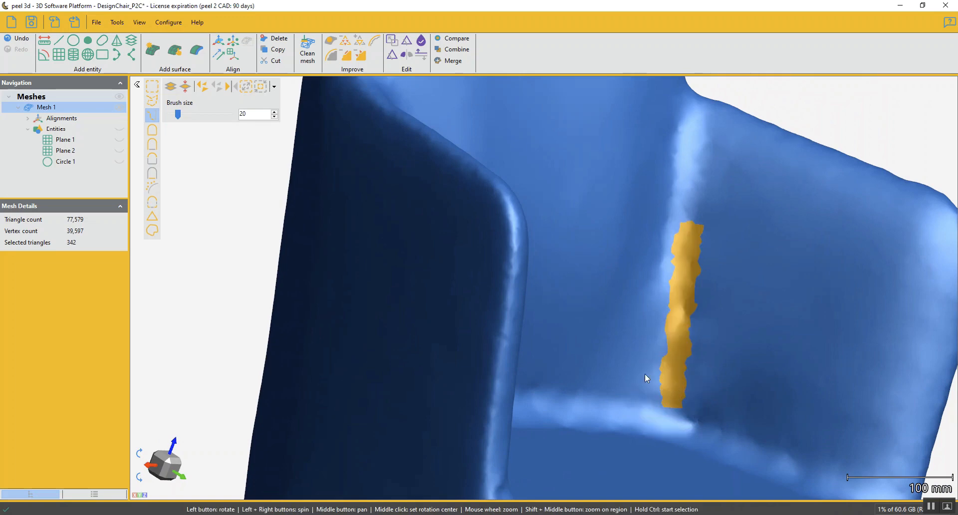
click(348, 59)
Select the rough seam between the seat and the armrest's inner side with brush size 20 and defeature it.
drag(535, 256, 666, 328)
scroll(666, 328, up, 3)
ctrl+click(645, 329)
ctrl+click(711, 350)
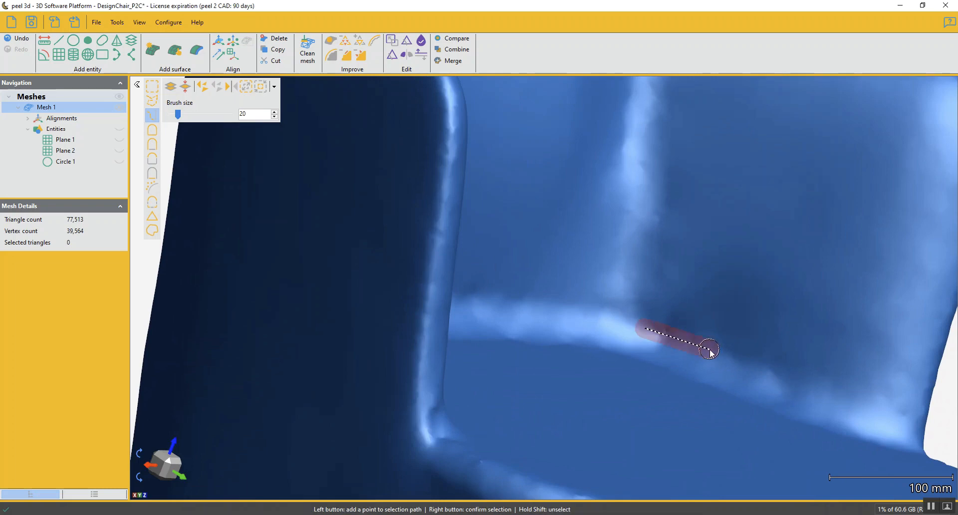
ctrl+click(809, 375)
right_click(665, 365)
scroll(660, 373, down, 5)
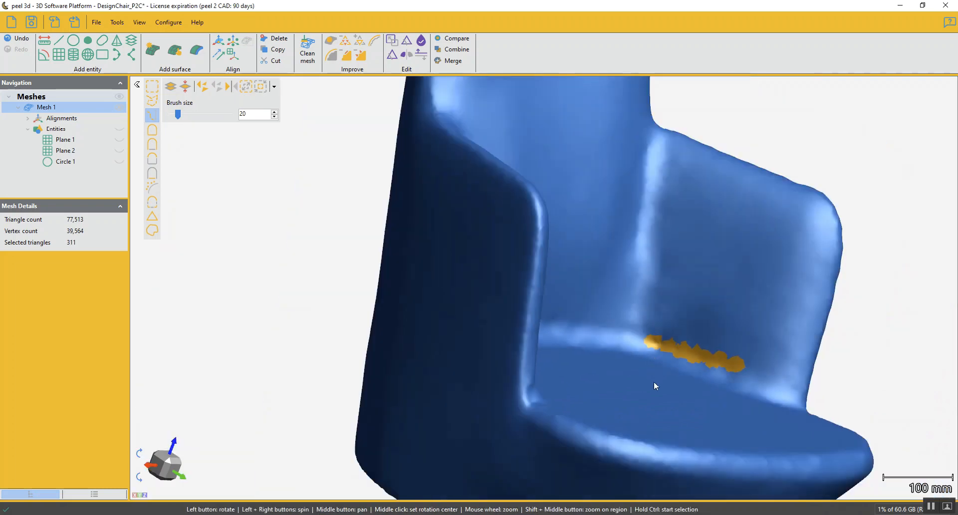
mouse_move(653, 382)
mouse_down()
mouse_move(605, 383)
mouse_move(646, 394)
mouse_up()
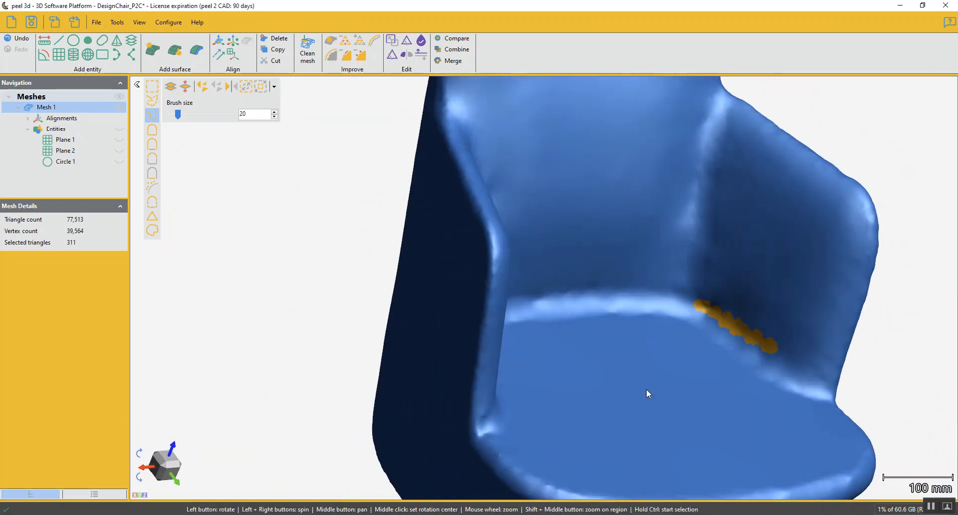
scroll(667, 323, down, 3)
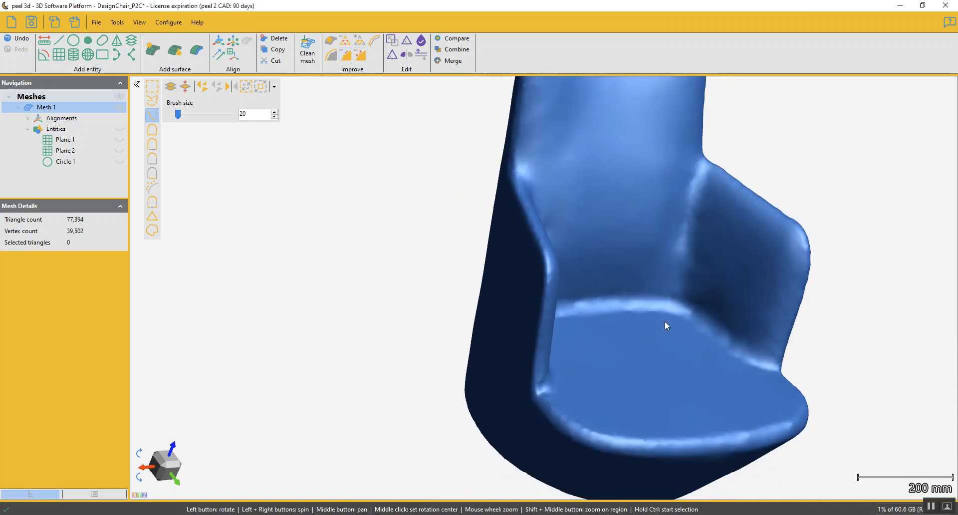
Start smoothing the whole mesh with smoothing weight 100 and display it as triangles and wire frame.
drag(667, 323, 516, 384)
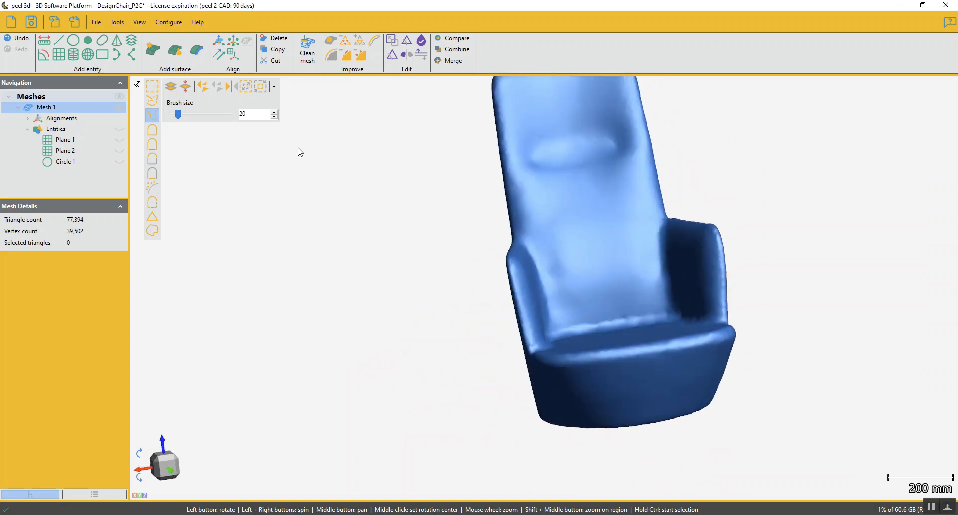
click(330, 55)
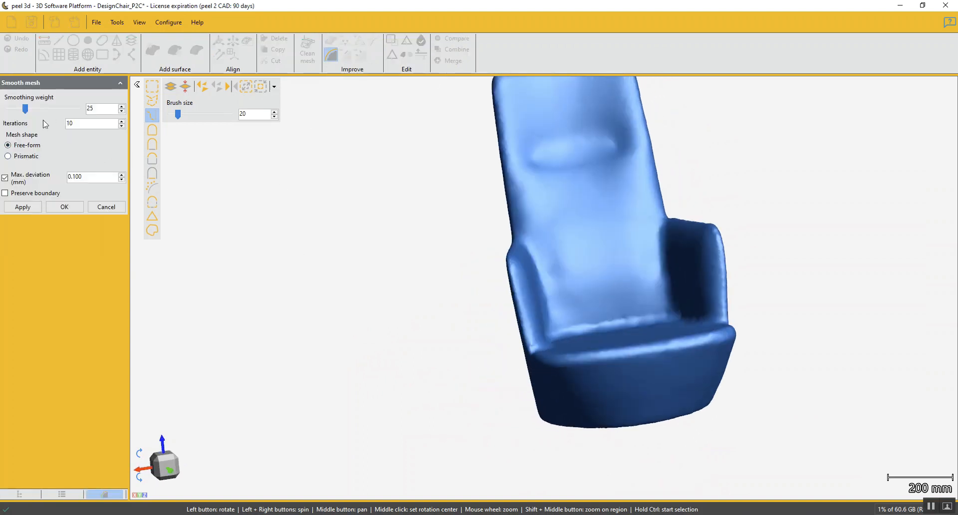
drag(26, 109, 92, 105)
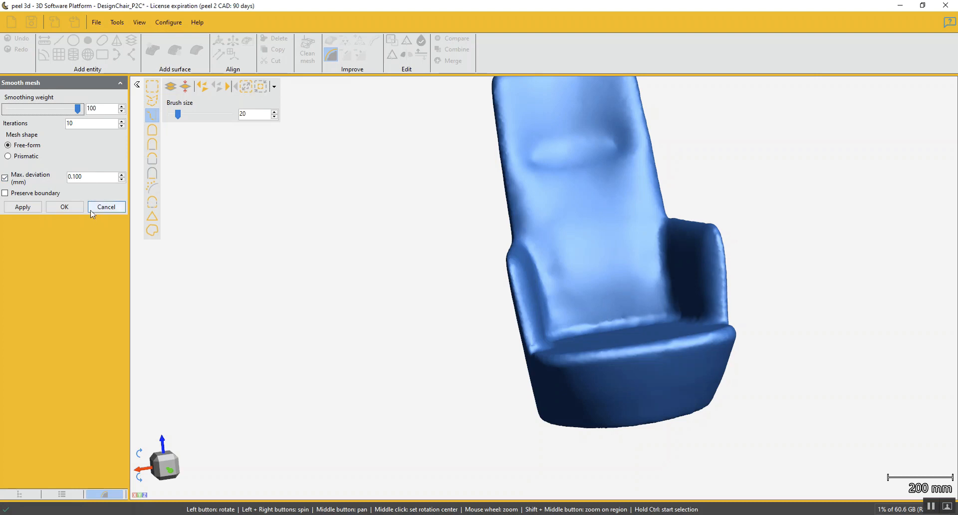
click(61, 495)
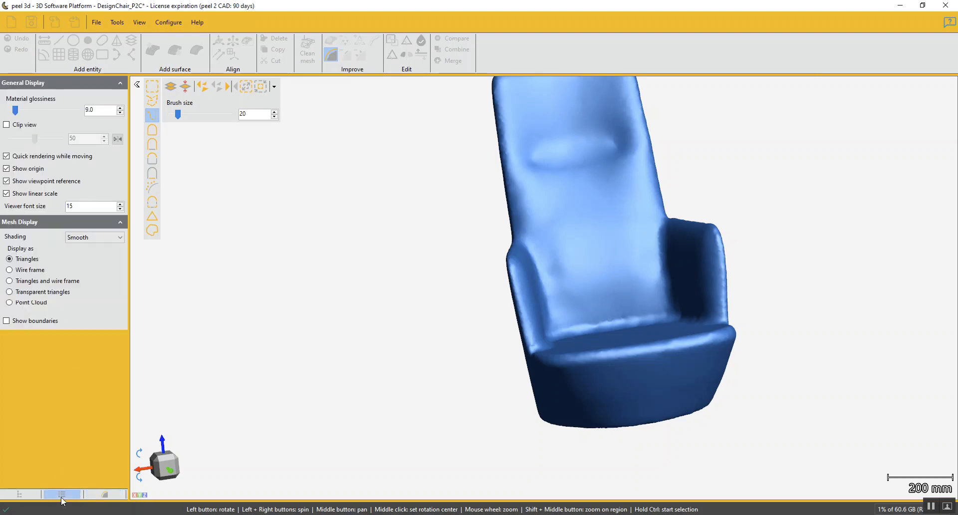
click(10, 282)
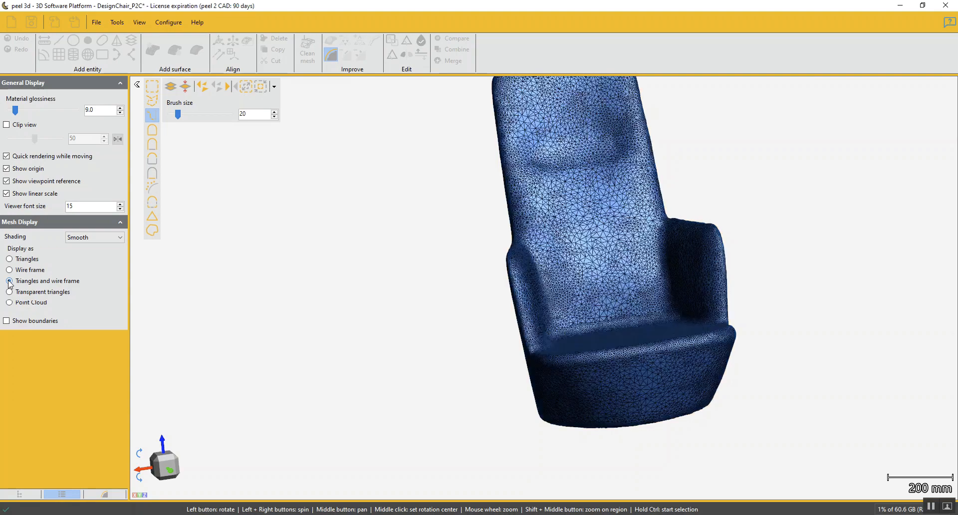
click(106, 495)
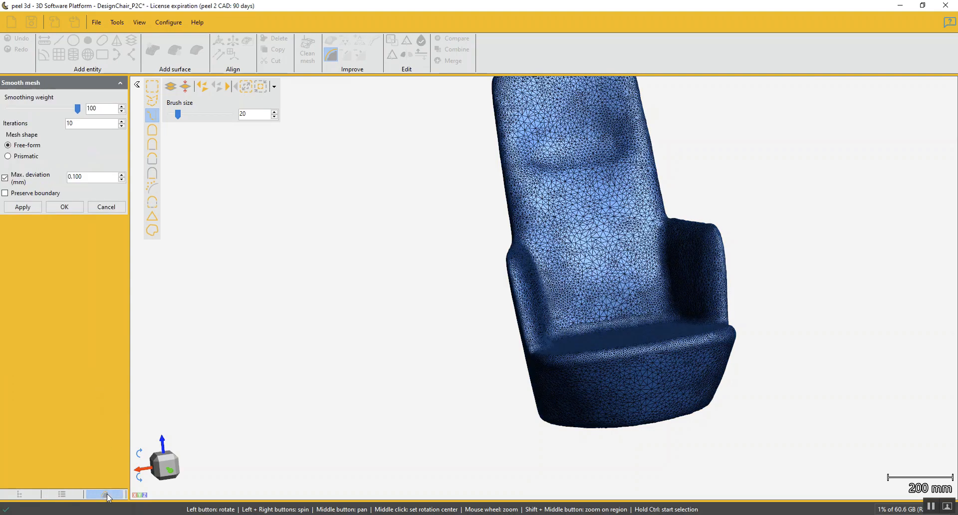
Enable boundary preservation and smooth the free-form mesh with 10 iterations and a maximum deviation of 0.100 mm.
scroll(605, 272, up, 3)
middle_drag(590, 237, 505, 392)
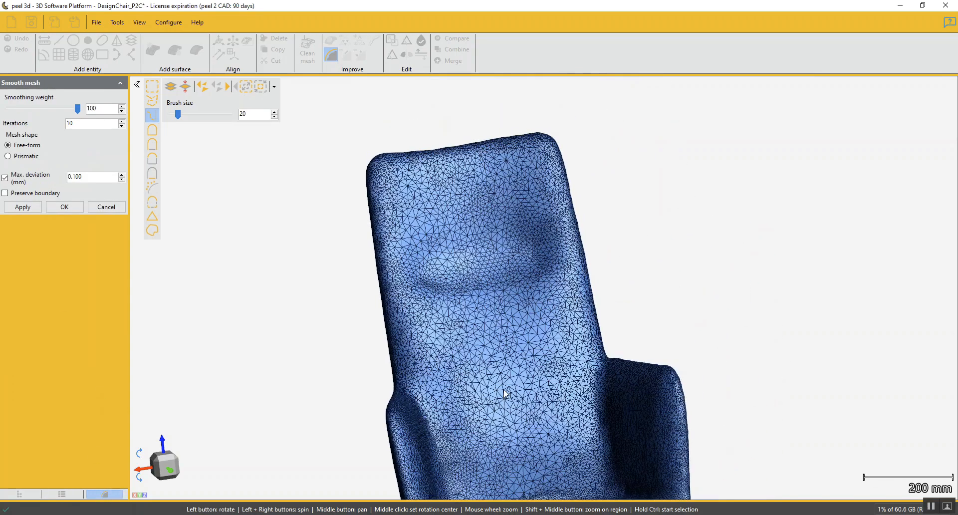
drag(506, 392, 481, 356)
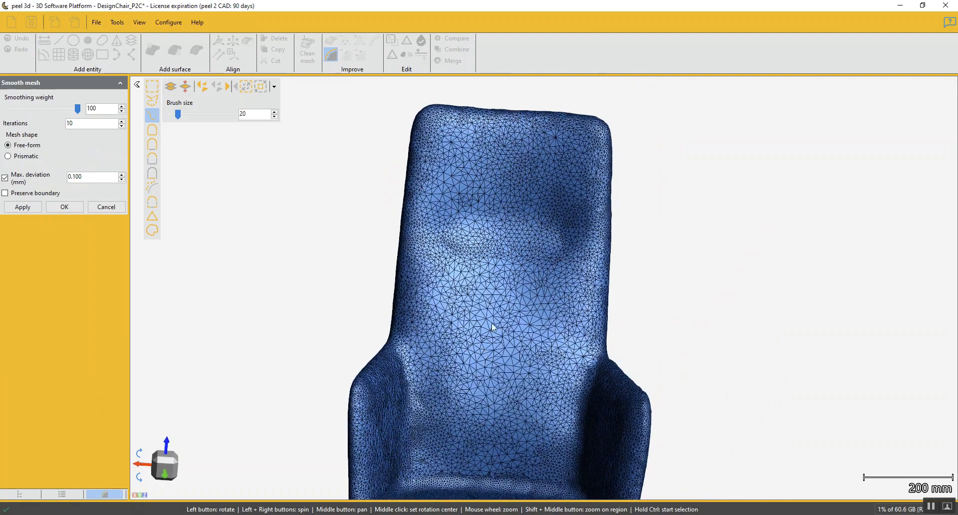
middle_drag(486, 244, 540, 276)
drag(511, 366, 491, 396)
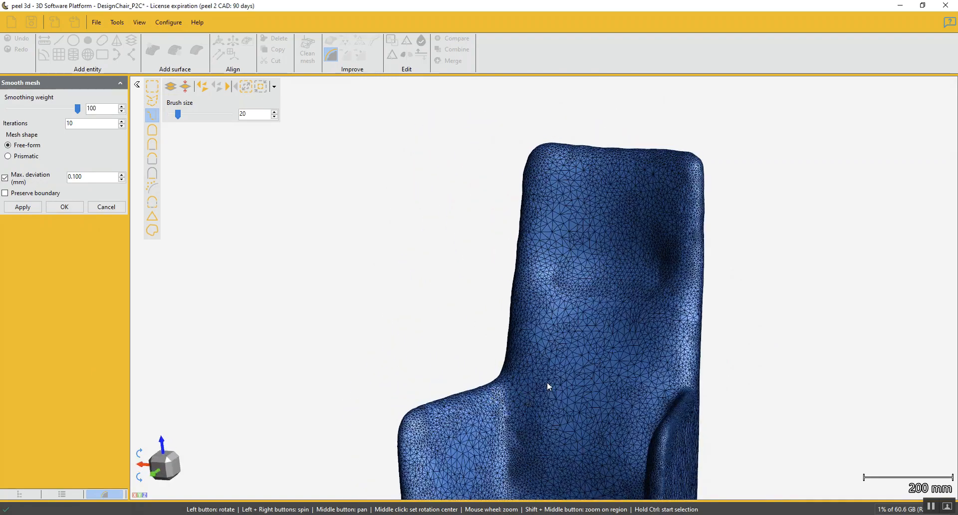
scroll(554, 383, up, 3)
middle_drag(565, 378, 565, 359)
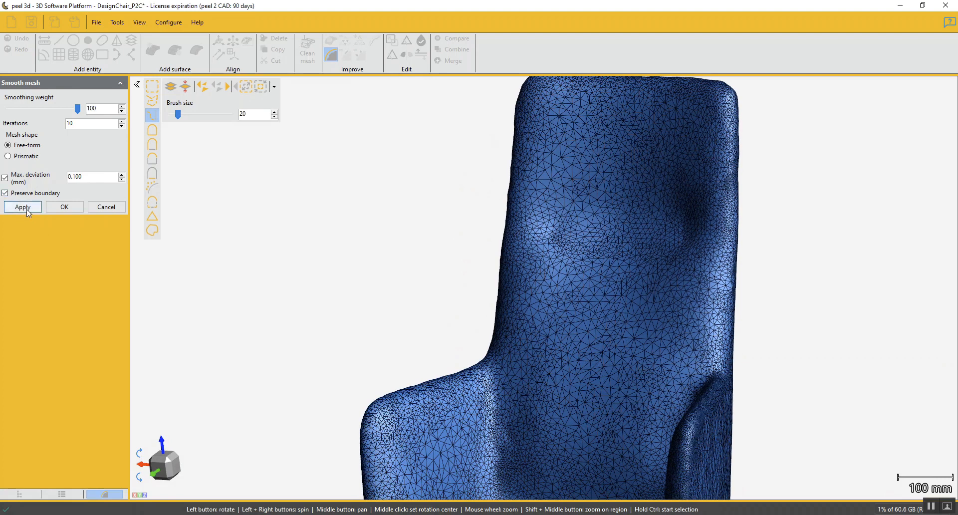
click(27, 210)
click(65, 207)
Start editing the boundary of the chair's bottom opening in Fit to entity mode and select that boundary.
scroll(291, 263, down, 3)
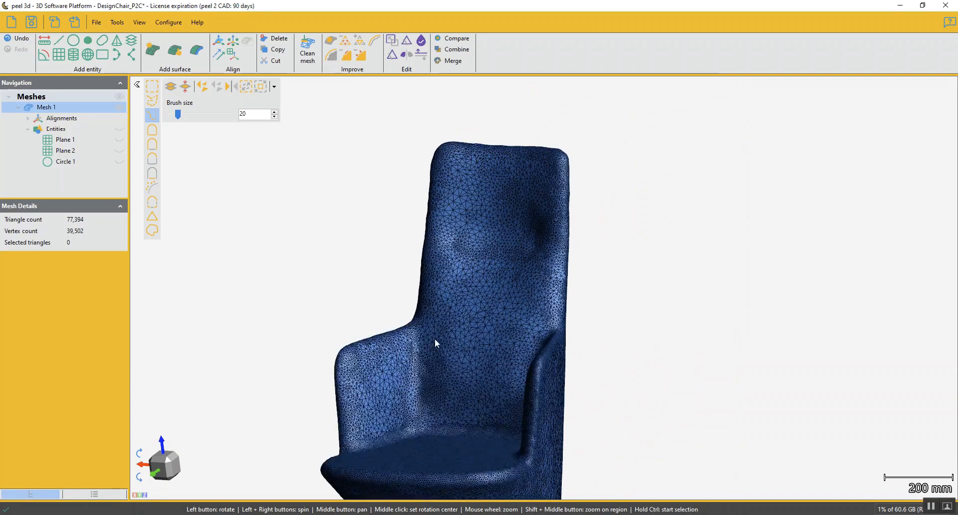
drag(435, 340, 522, 325)
drag(530, 400, 548, 386)
middle_drag(548, 384, 537, 318)
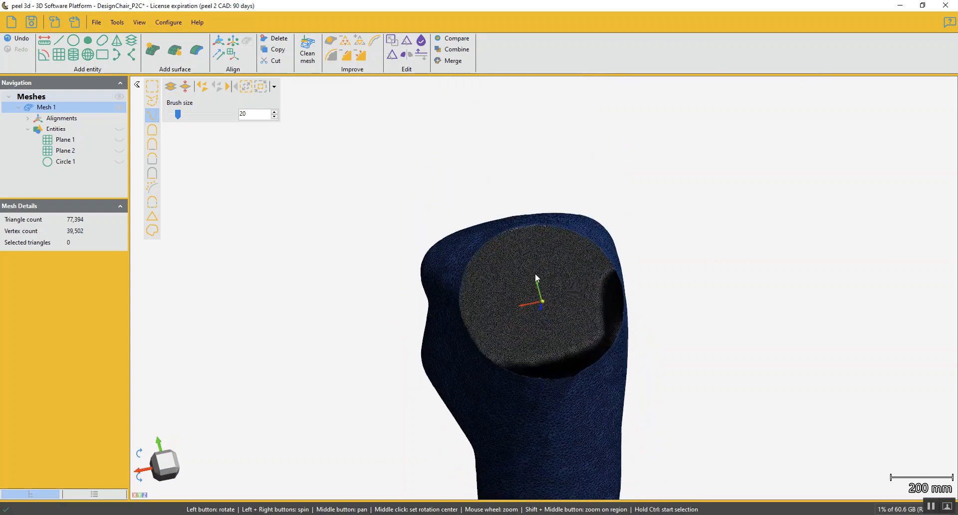
scroll(533, 275, up, 3)
drag(688, 301, 492, 263)
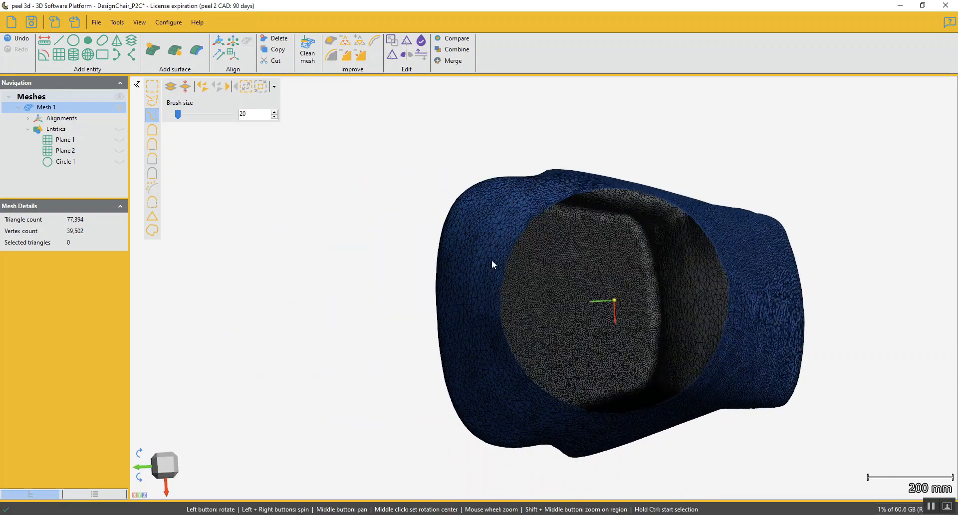
click(376, 43)
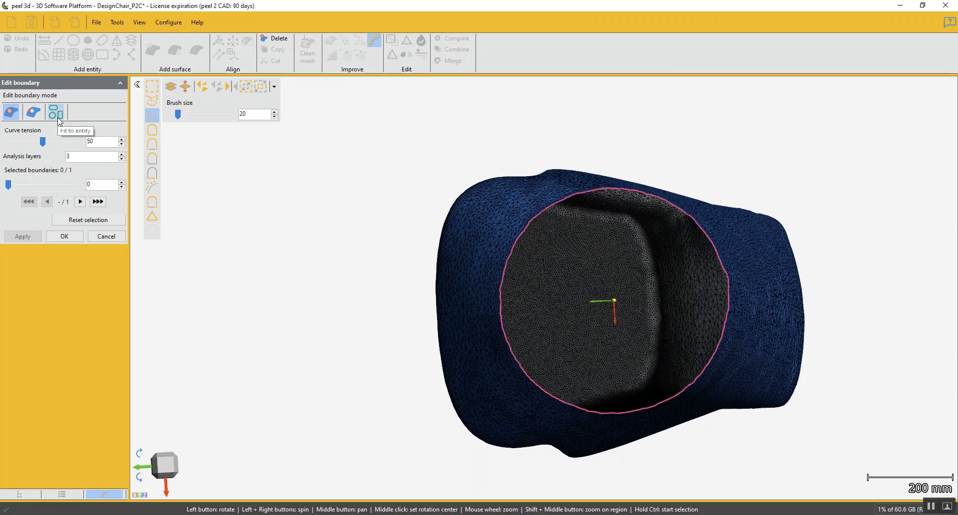
click(56, 112)
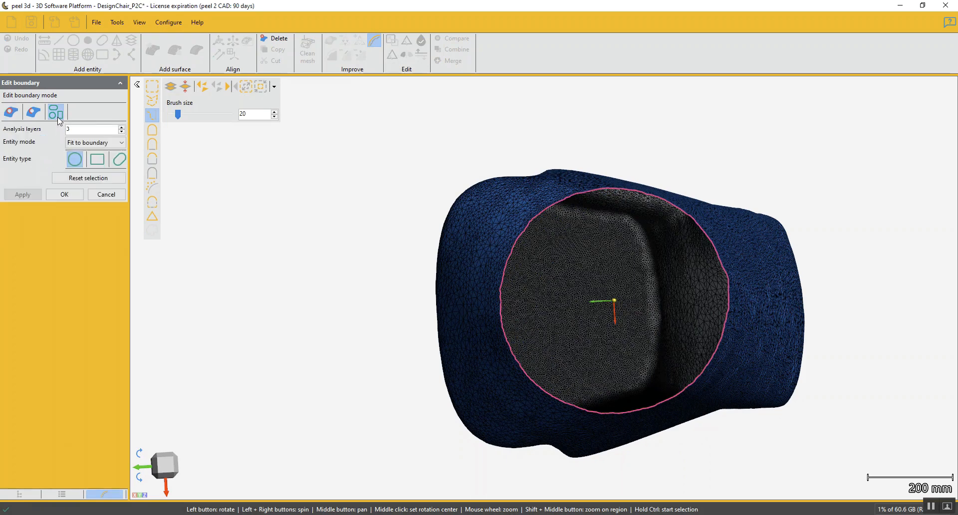
click(525, 239)
Fit the bottom opening's boundary to the existing Circle 1 with 3 analysis layers and finish the boundary edit.
drag(473, 295, 525, 257)
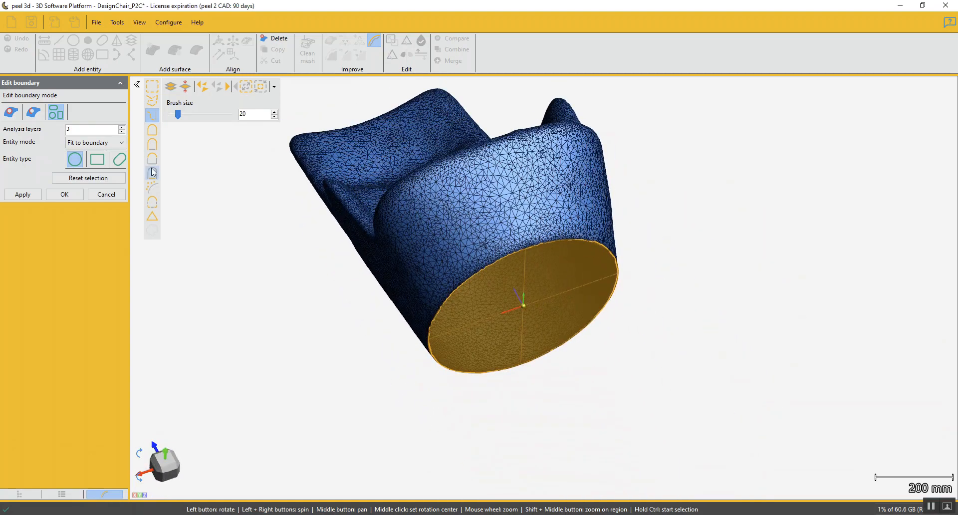
click(122, 144)
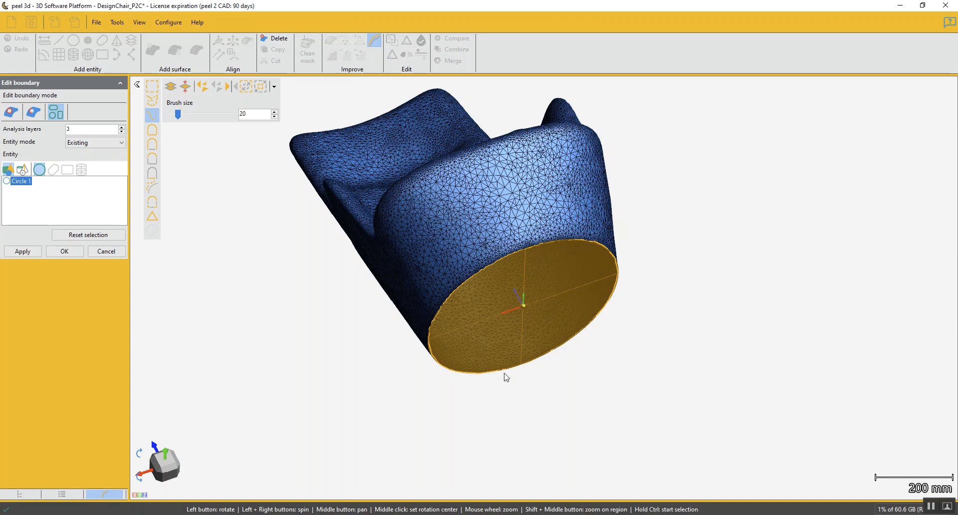
scroll(424, 300, up, 3)
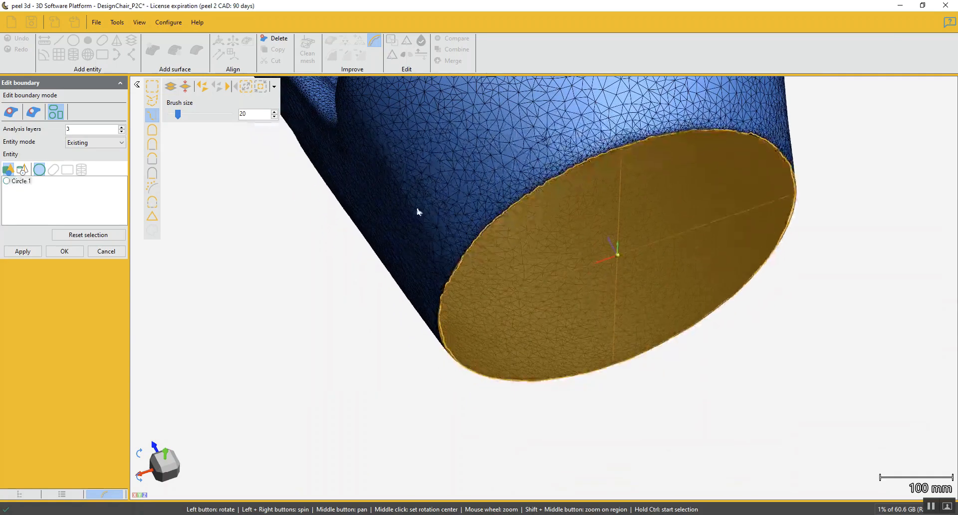
click(22, 251)
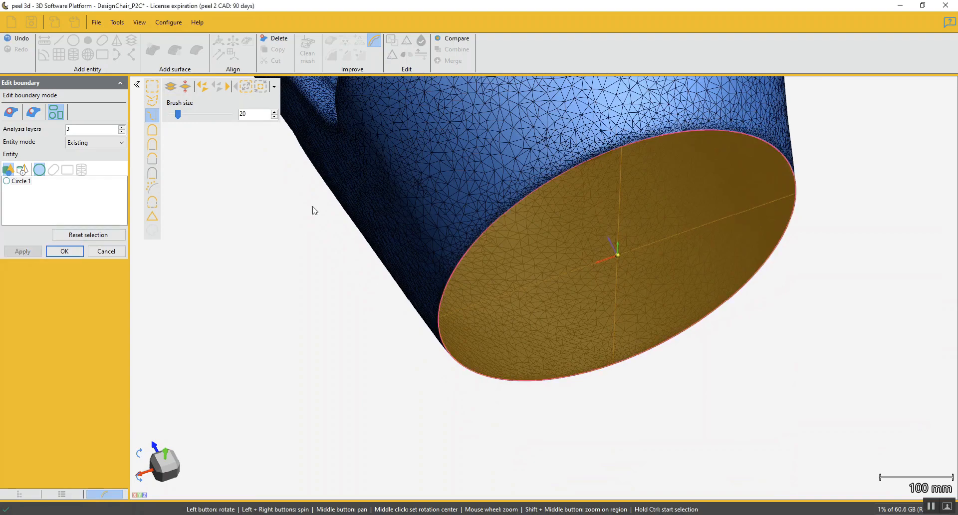
drag(591, 155, 520, 300)
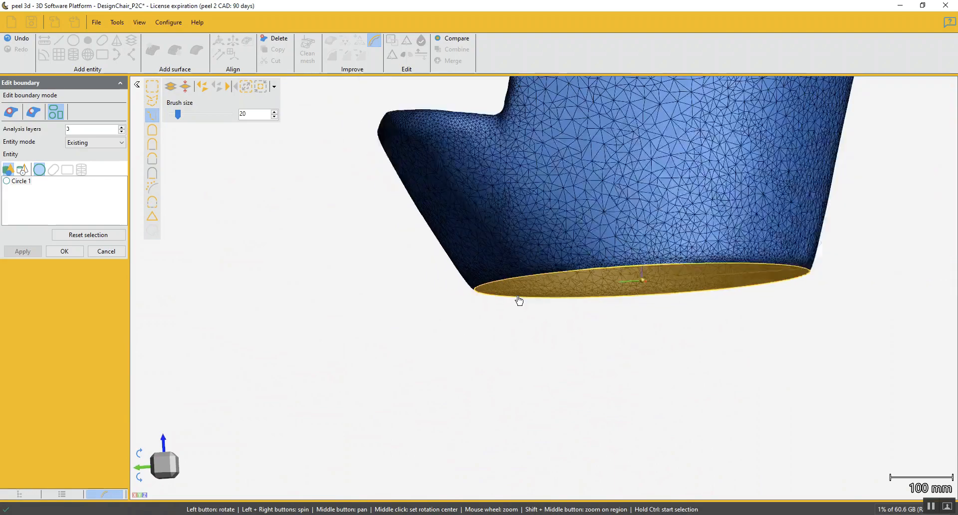
scroll(599, 192, down, 2)
drag(597, 193, 491, 320)
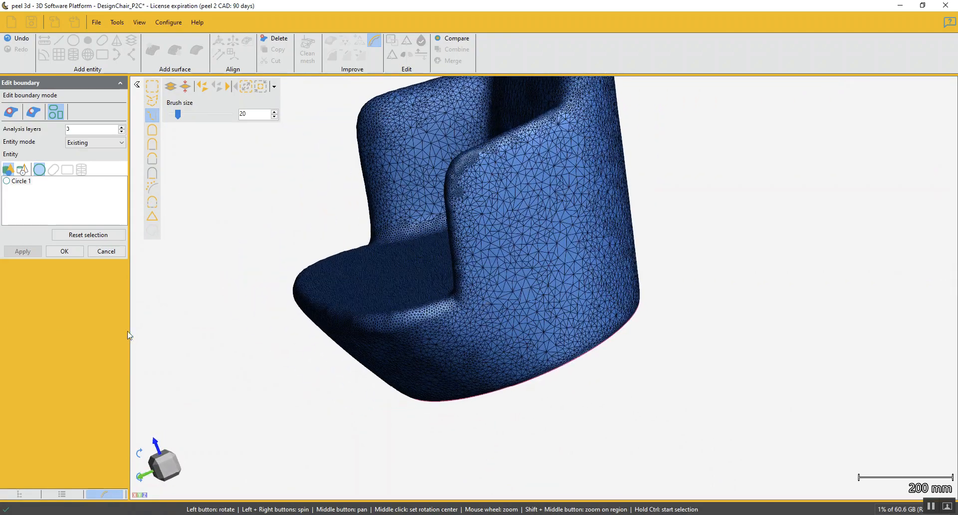
click(79, 252)
Duplicate Mesh 1 to keep a copy of the cleaned chair mesh.
drag(347, 216, 358, 237)
drag(432, 195, 436, 203)
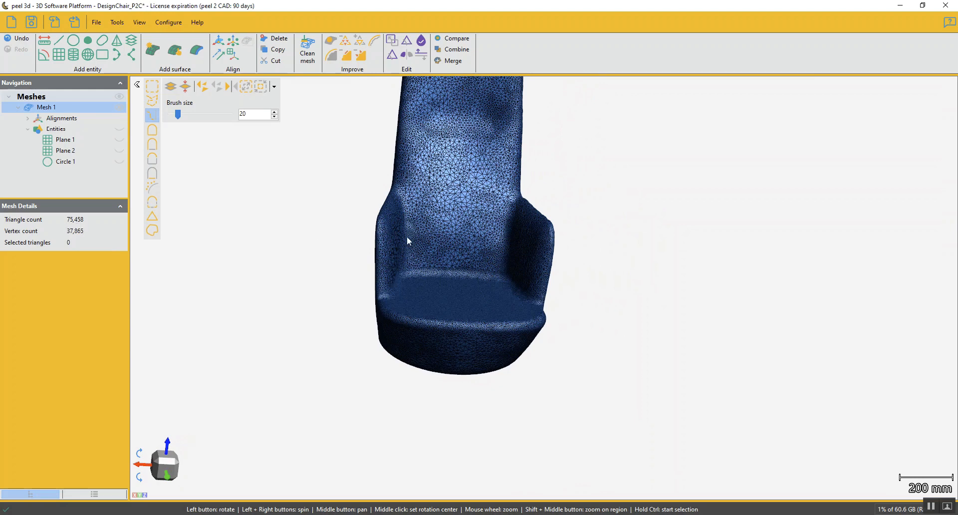
scroll(407, 241, down, 5)
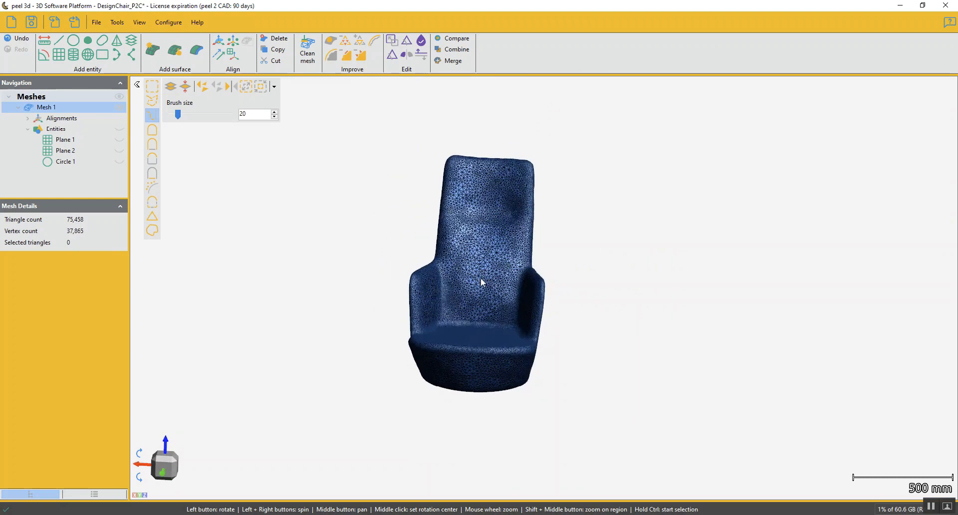
scroll(481, 277, up, 5)
drag(480, 277, 543, 293)
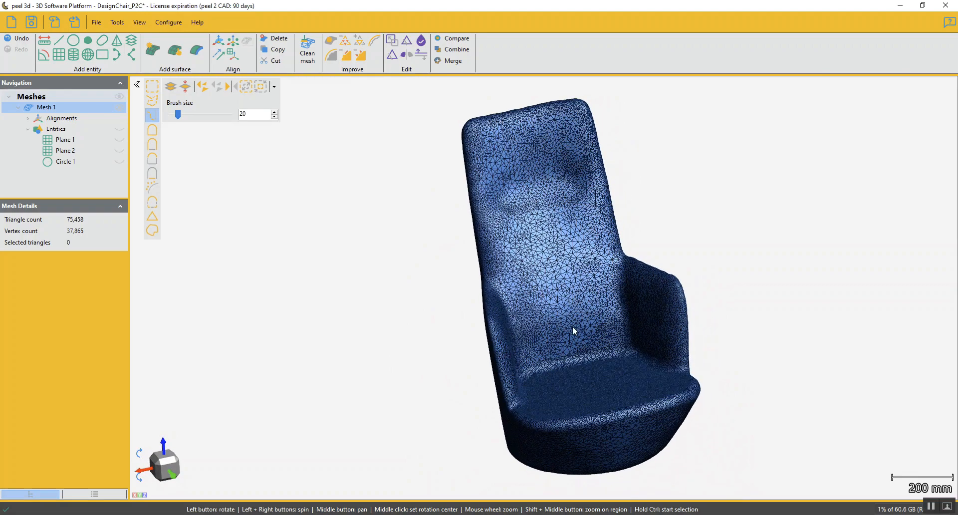
drag(573, 325, 378, 388)
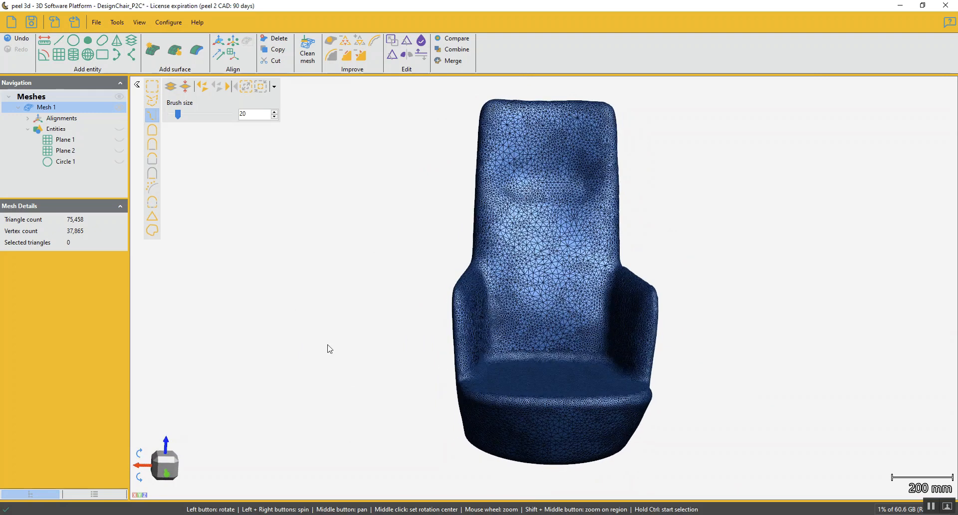
click(27, 130)
right_click(49, 109)
click(65, 114)
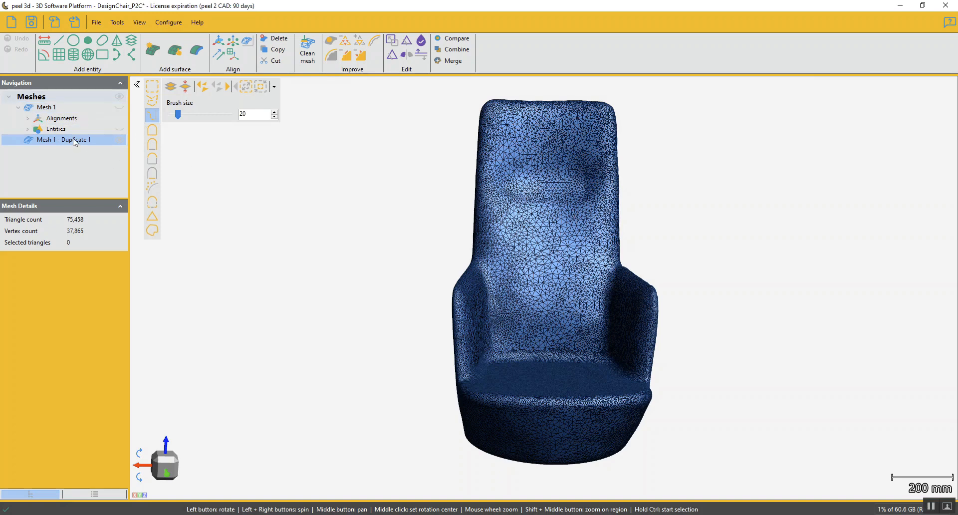
Start a curve fitted on the duplicate mesh with 0.1000 mm maximum deviation, placing points up the armrest's front edge from the seat.
scroll(523, 328, up, 3)
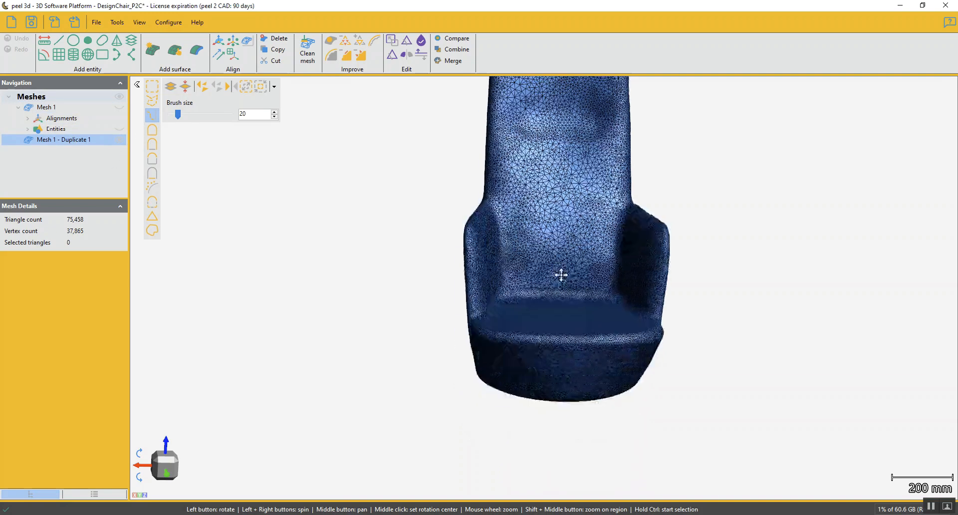
drag(540, 310, 539, 345)
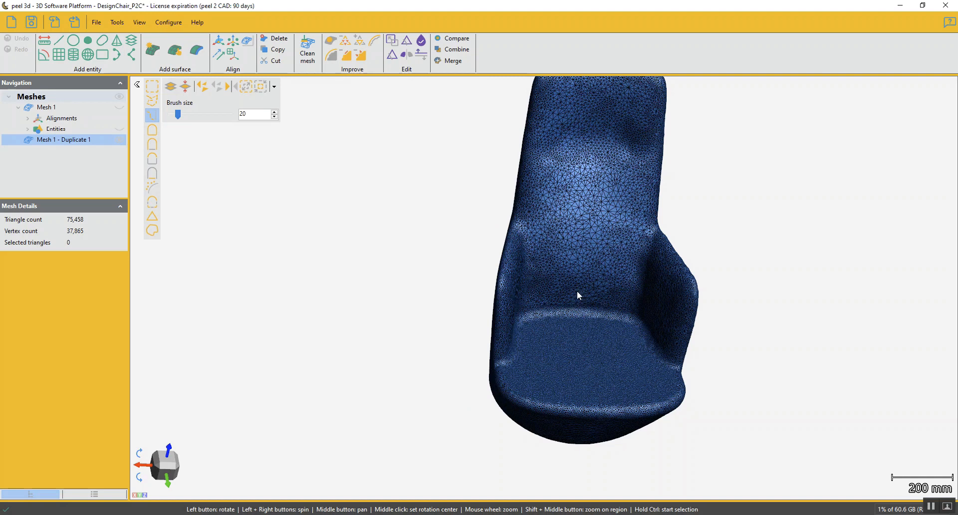
click(116, 56)
scroll(493, 339, up, 3)
scroll(513, 310, up, 3)
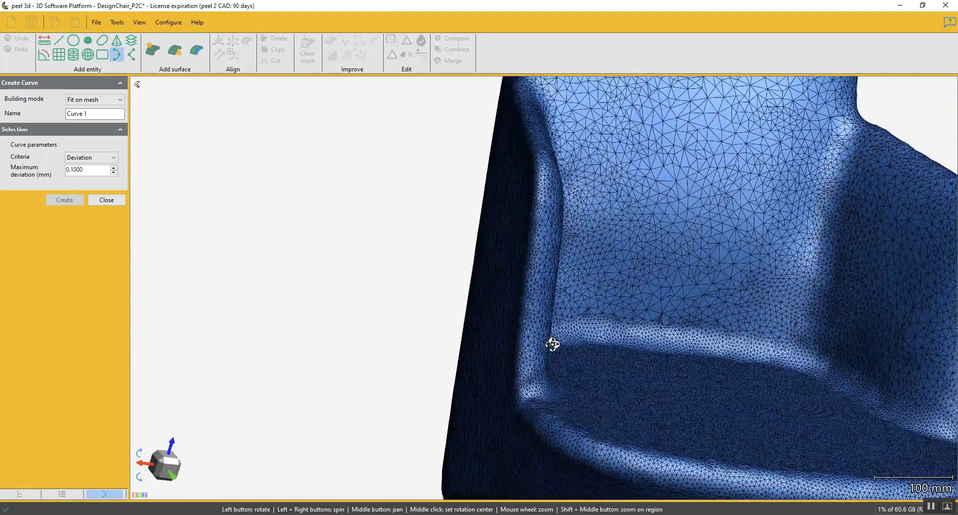
mouse_move(553, 344)
mouse_down()
mouse_move(523, 407)
mouse_move(529, 313)
mouse_up()
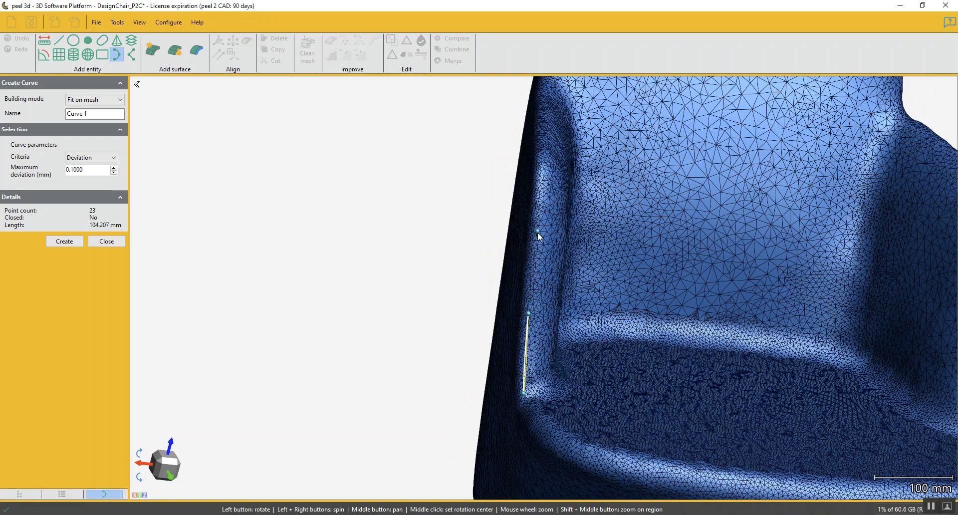
mouse_move(557, 182)
mouse_down()
mouse_move(529, 188)
mouse_move(546, 195)
mouse_up()
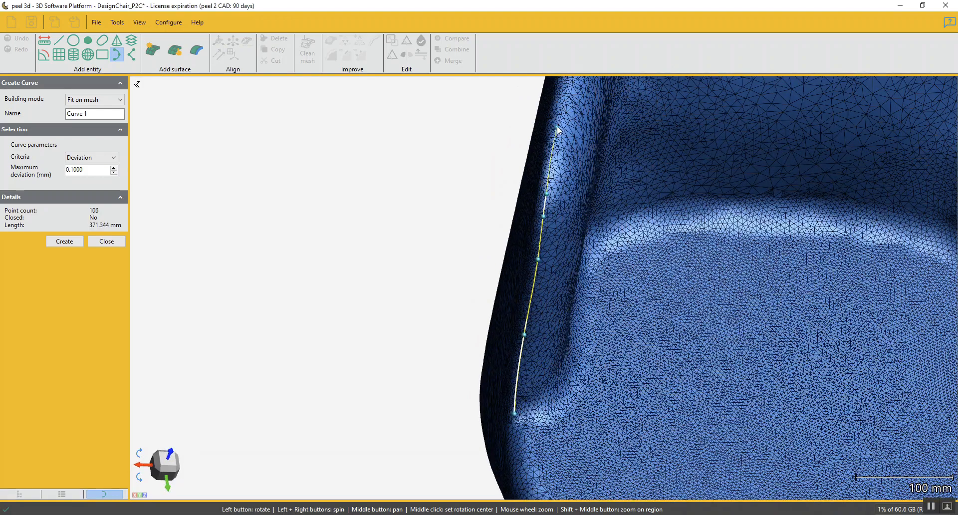
Continue the curve along the armrest's top edge and around its junction with the backrest.
drag(568, 104, 540, 190)
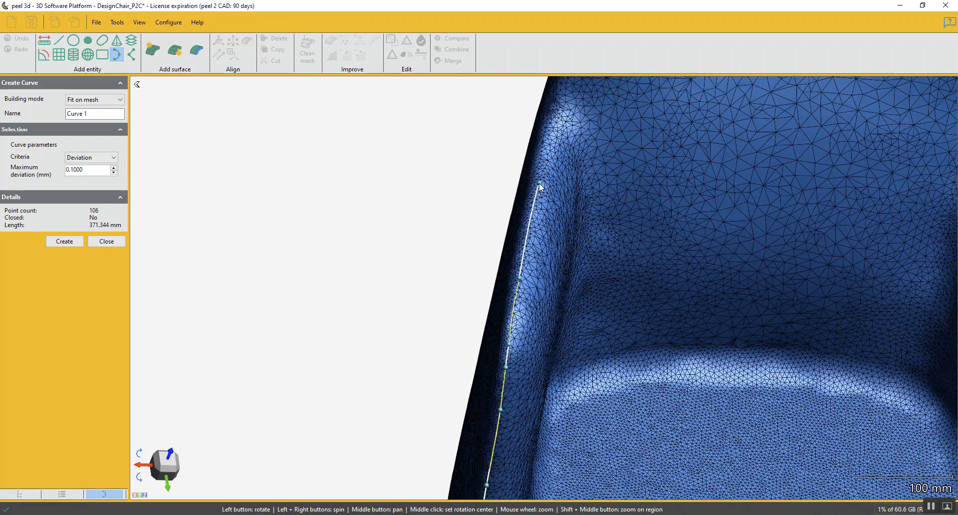
mouse_move(549, 142)
mouse_down()
mouse_move(552, 129)
mouse_move(552, 267)
mouse_move(569, 235)
mouse_move(535, 284)
mouse_up()
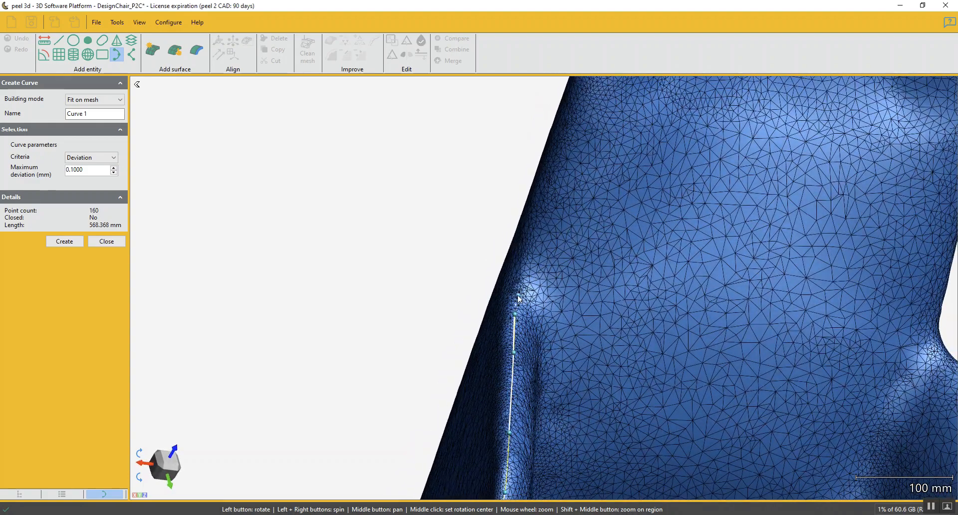
click(540, 226)
drag(540, 225, 528, 243)
scroll(528, 242, up, 3)
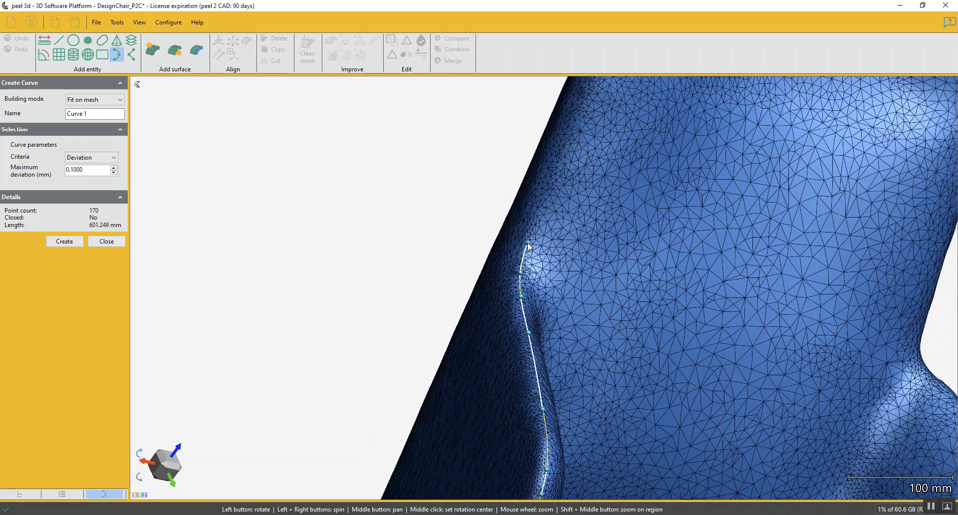
click(548, 181)
drag(551, 178, 528, 295)
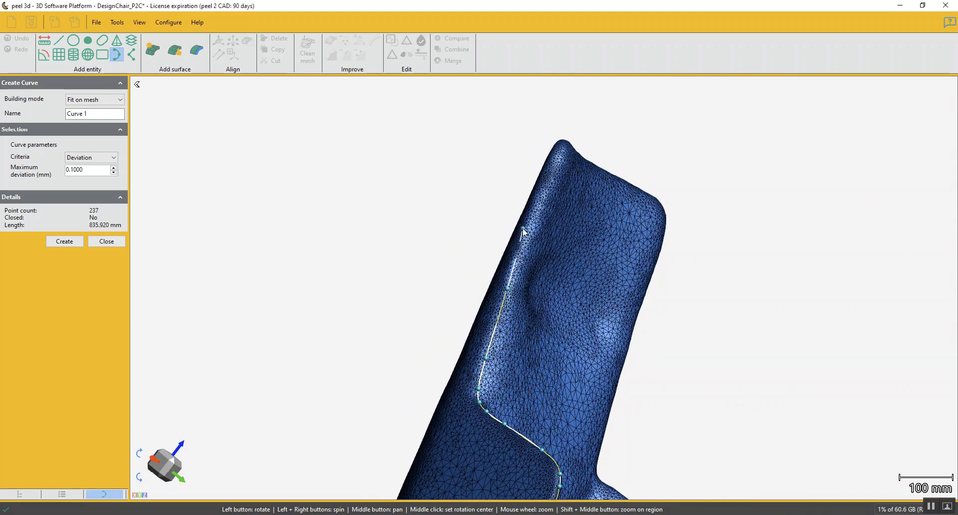
Extend the curve with points up the backrest's side edge towards its upper corner.
drag(531, 223, 531, 242)
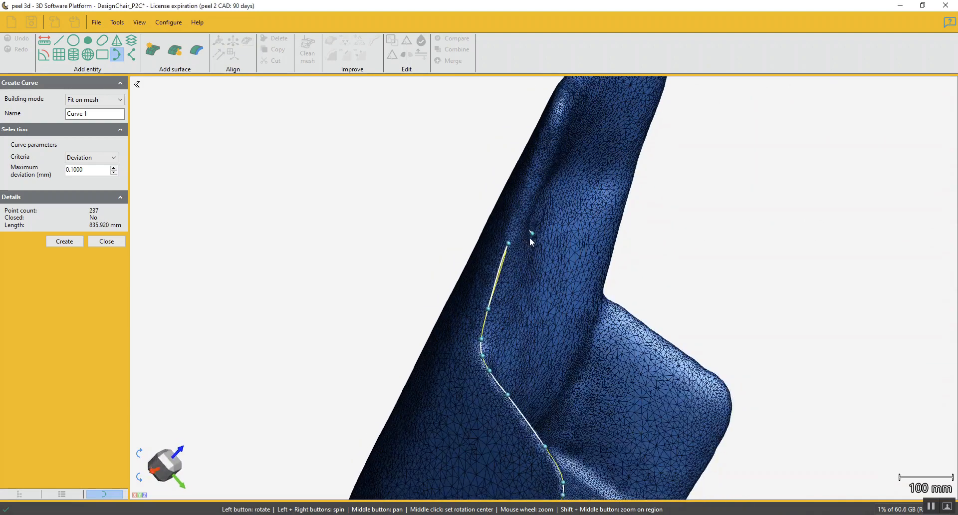
click(528, 195)
click(549, 139)
drag(557, 131, 494, 274)
scroll(506, 280, up, 4)
middle_drag(505, 276, 546, 290)
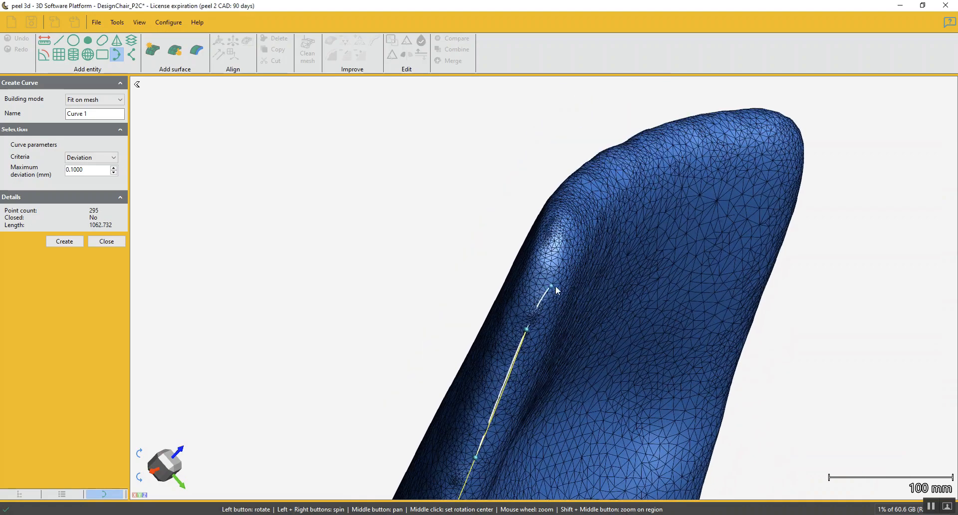
Carry the curve around the backrest's upper corner and along its top edge to about the middle.
drag(555, 288, 567, 259)
click(547, 268)
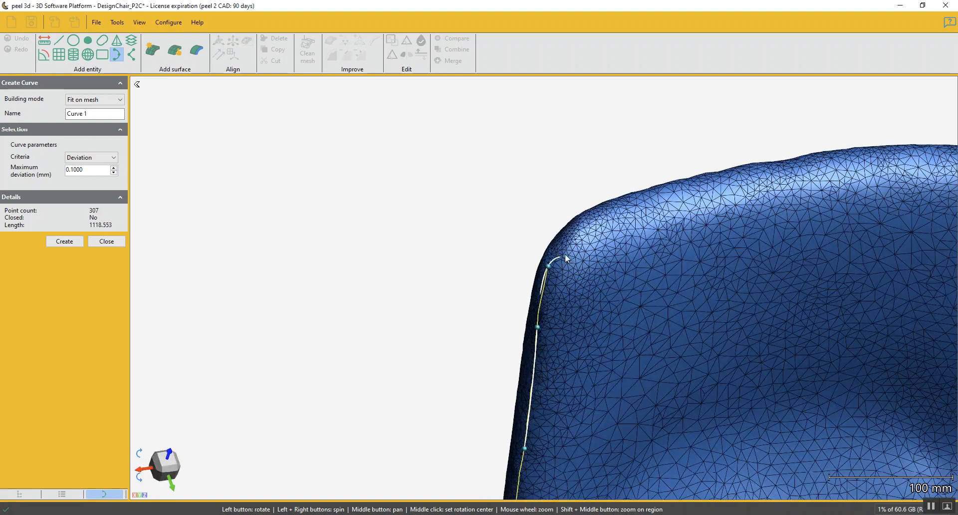
click(651, 203)
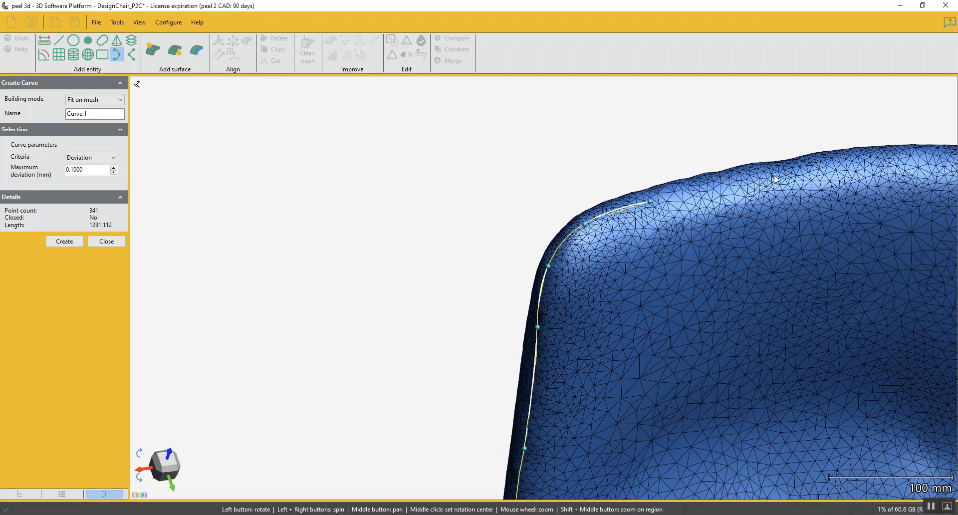
click(902, 158)
scroll(901, 159, down, 4)
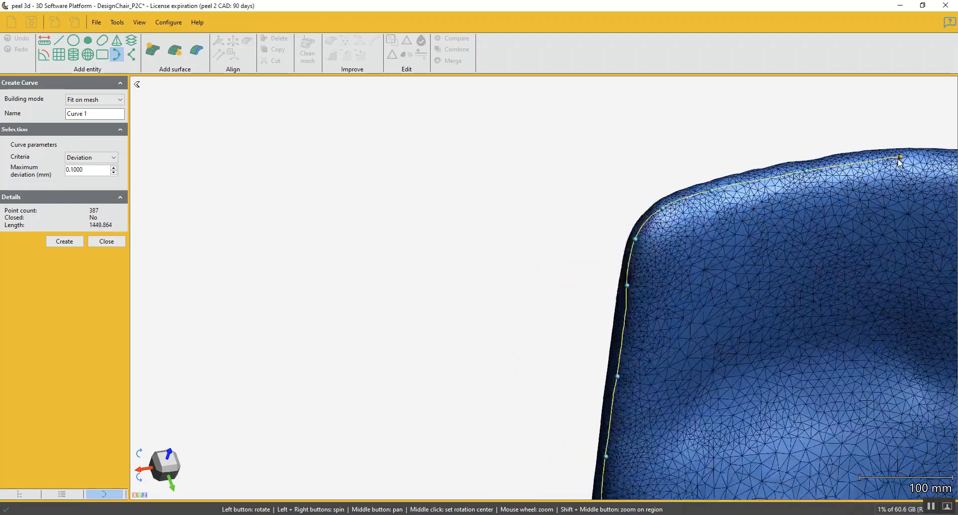
Adjust the curve's points at the backrest's upper corner and along the top edge so they follow the rim.
drag(805, 203, 821, 218)
middle_drag(795, 168, 784, 204)
scroll(752, 217, up, 2)
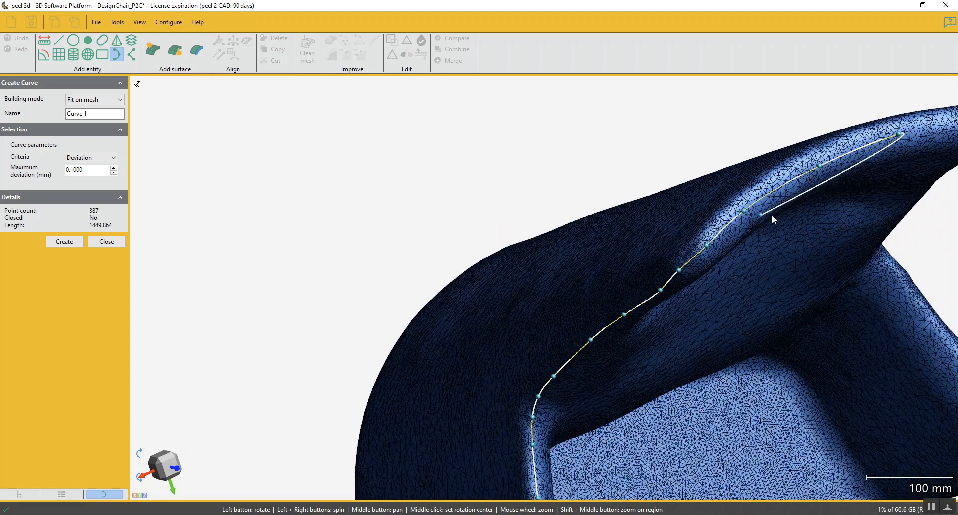
click(742, 204)
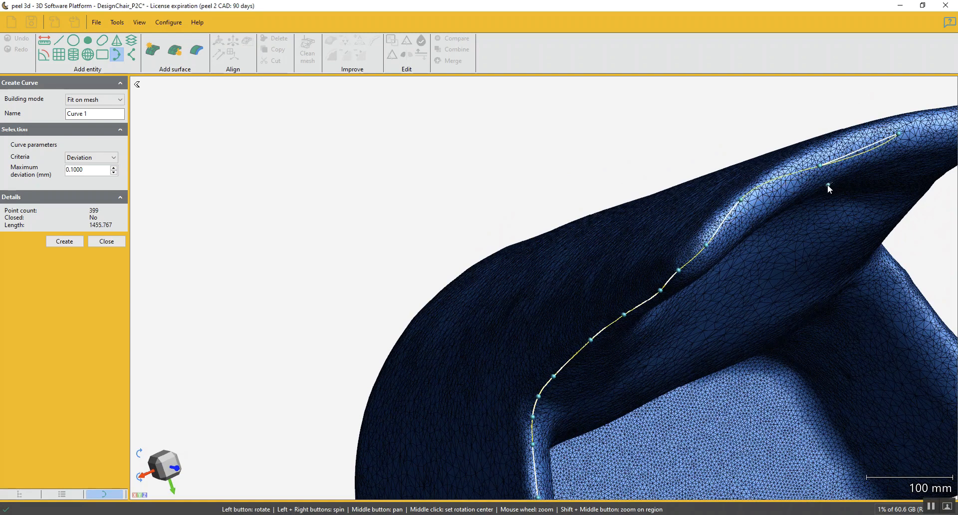
click(816, 153)
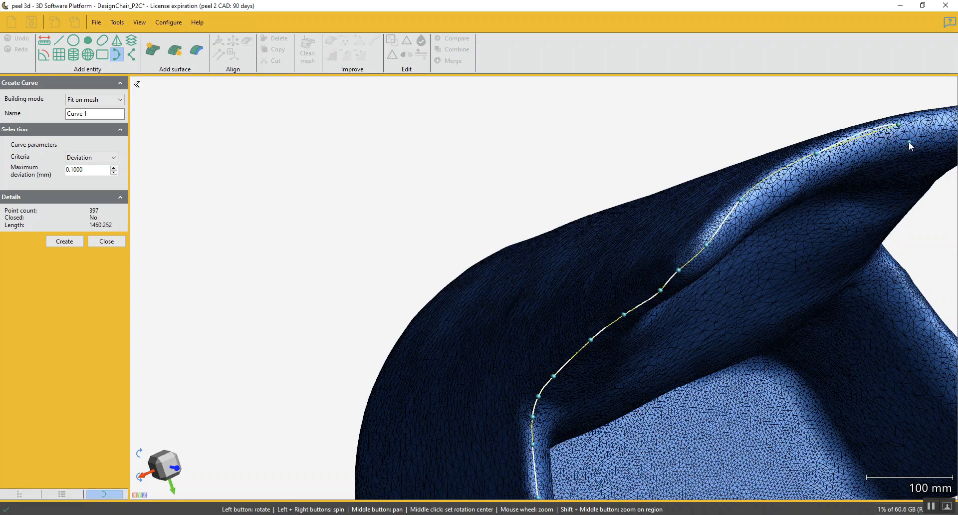
drag(909, 142, 559, 239)
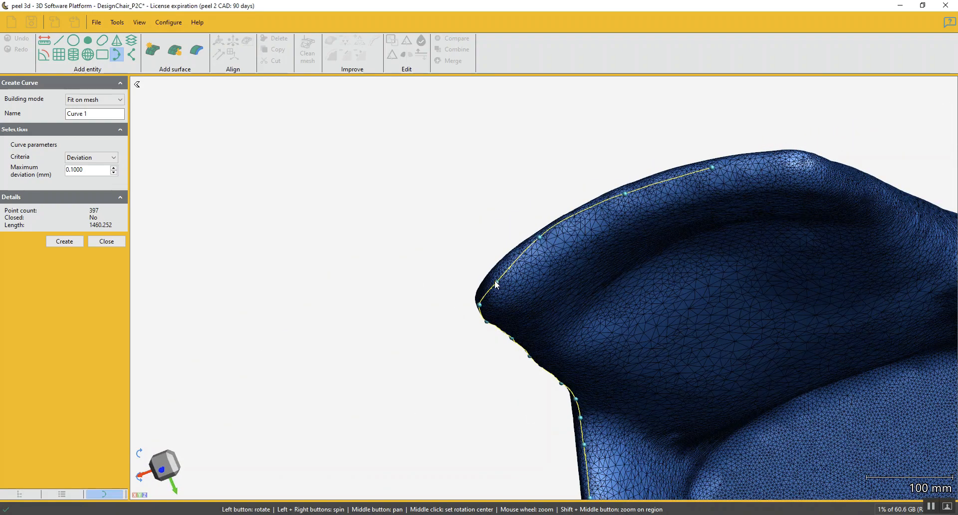
drag(494, 275, 493, 274)
scroll(701, 205, down, 4)
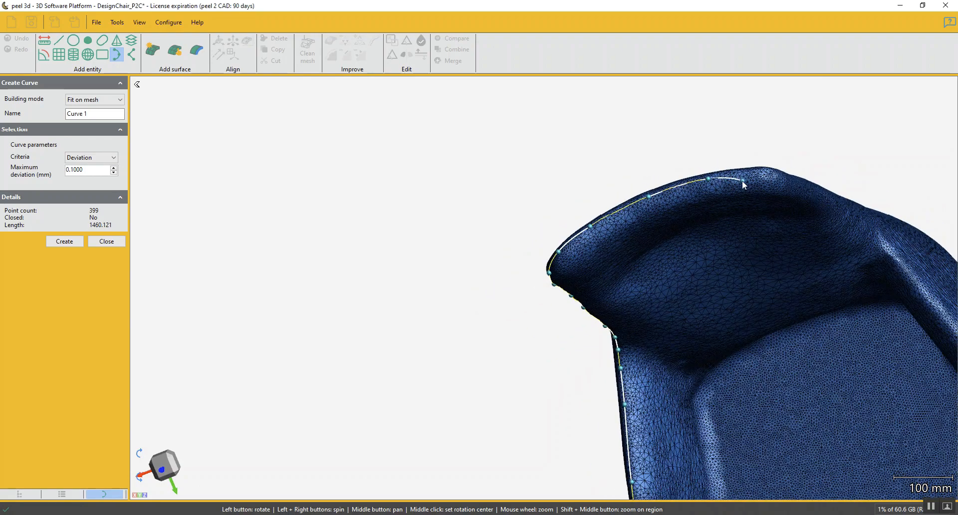
Extend the curve along the top edge of the backrest mesh to its far upper corner.
scroll(751, 179, up, 4)
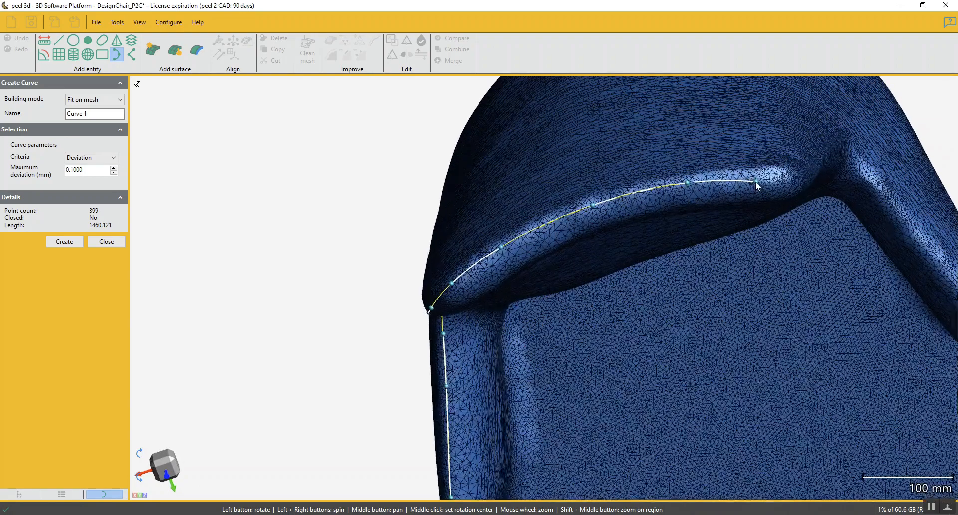
click(795, 178)
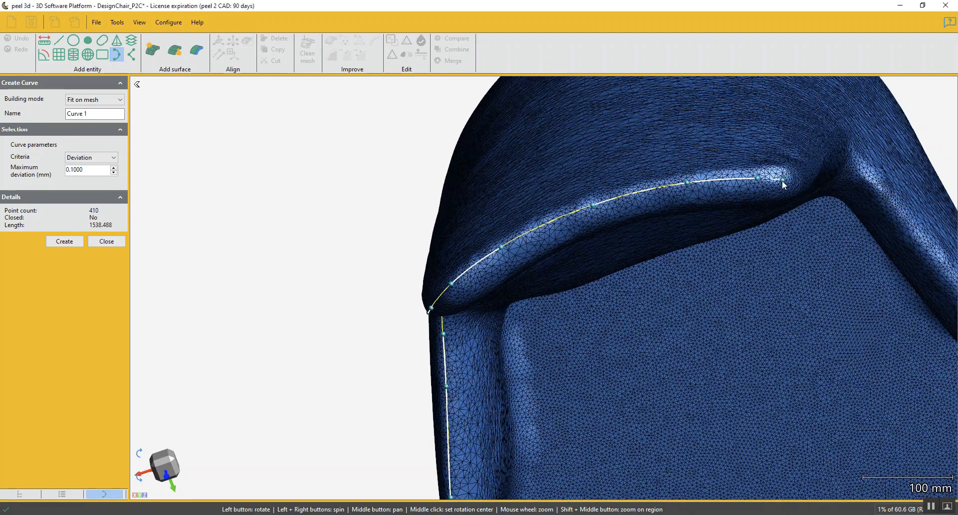
click(783, 181)
Continue the curve around the backrest's upper corner and down its second side edge toward the armrest.
drag(656, 287, 653, 236)
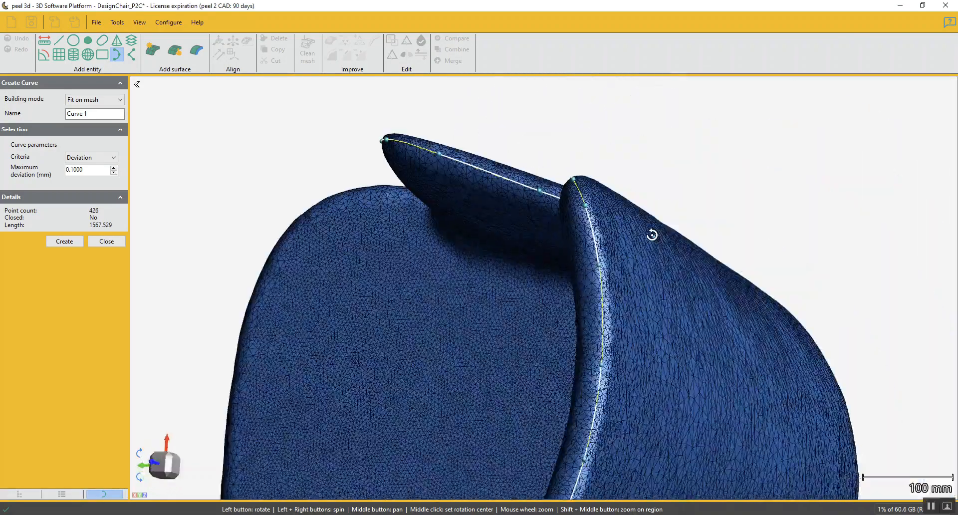
middle_drag(668, 387, 836, 78)
drag(603, 434, 546, 397)
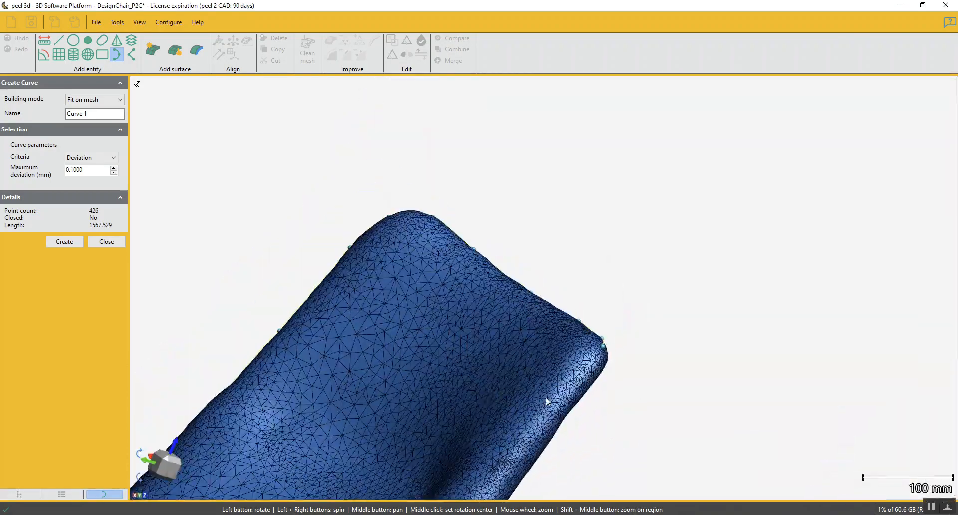
middle_drag(492, 380, 631, 247)
scroll(627, 262, down, 3)
drag(627, 262, 756, 202)
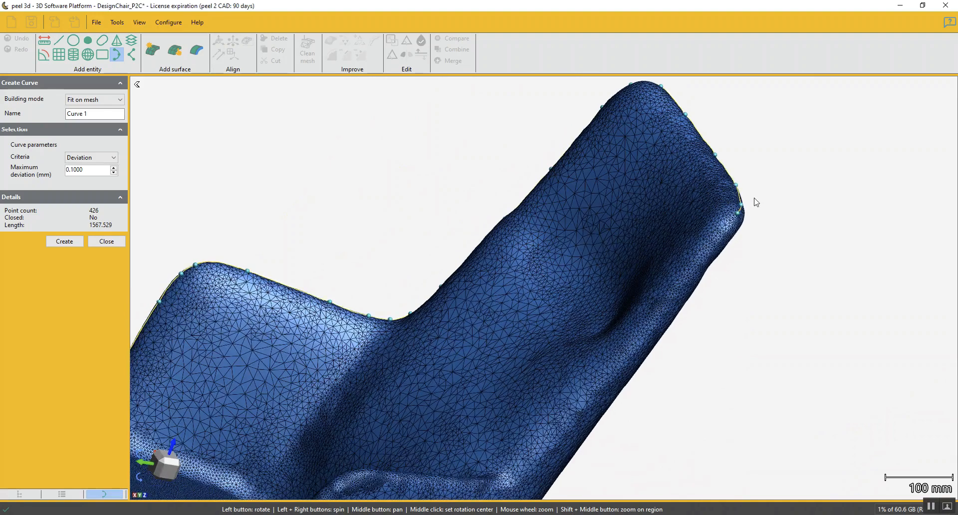
click(728, 233)
click(679, 301)
click(611, 379)
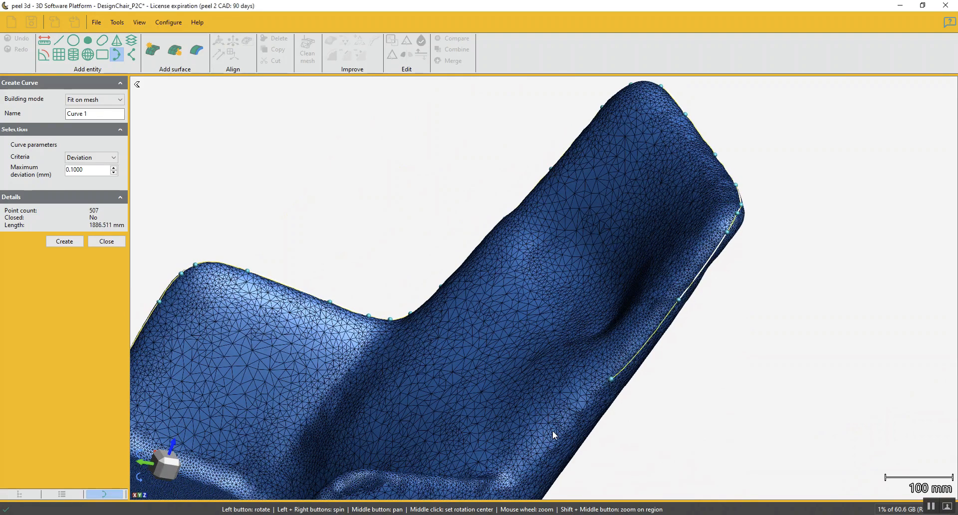
click(532, 466)
Continue the curve through the junction of backrest and armrest and along the armrest's upper edge.
drag(531, 465, 601, 276)
scroll(567, 163, up, 5)
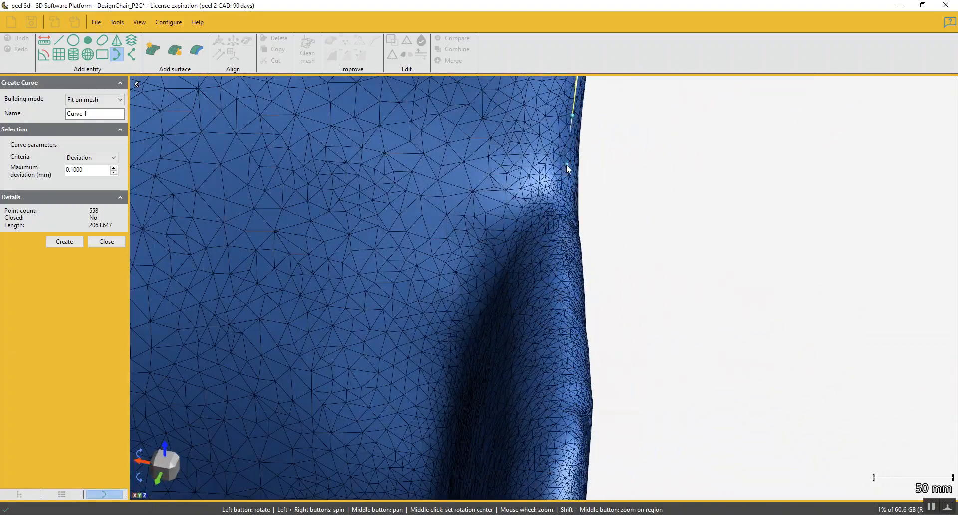
click(567, 164)
click(564, 208)
click(560, 337)
middle_drag(560, 337, 580, 204)
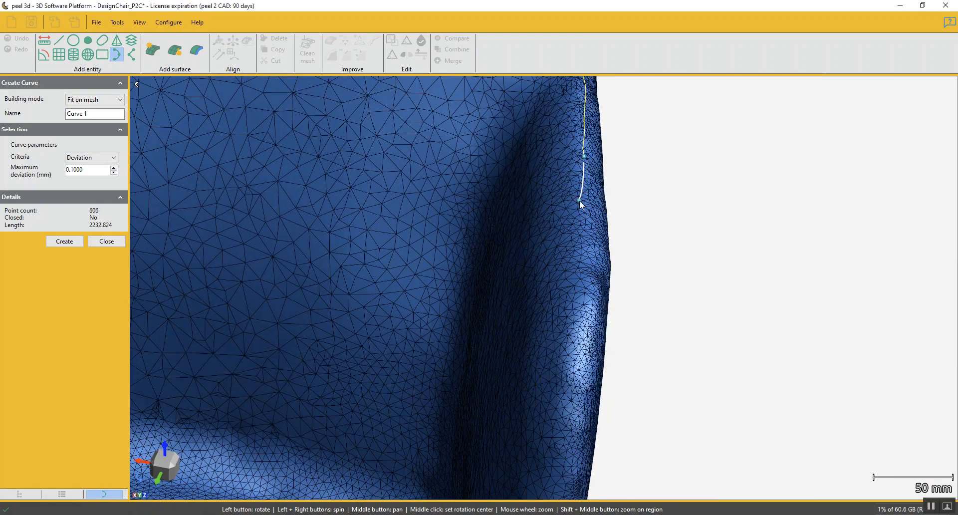
click(586, 279)
Route the curve around the armrest's upper front corner and onto its front edge.
scroll(589, 280, down, 1)
mouse_move(593, 284)
mouse_down()
mouse_move(579, 306)
mouse_move(587, 285)
mouse_up()
scroll(589, 282, down, 3)
drag(675, 199, 657, 214)
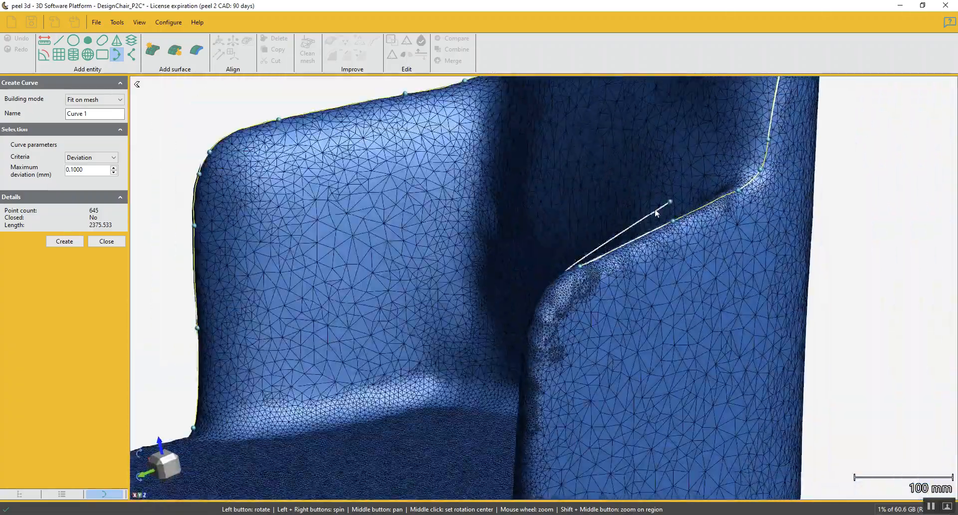
scroll(564, 269, up, 3)
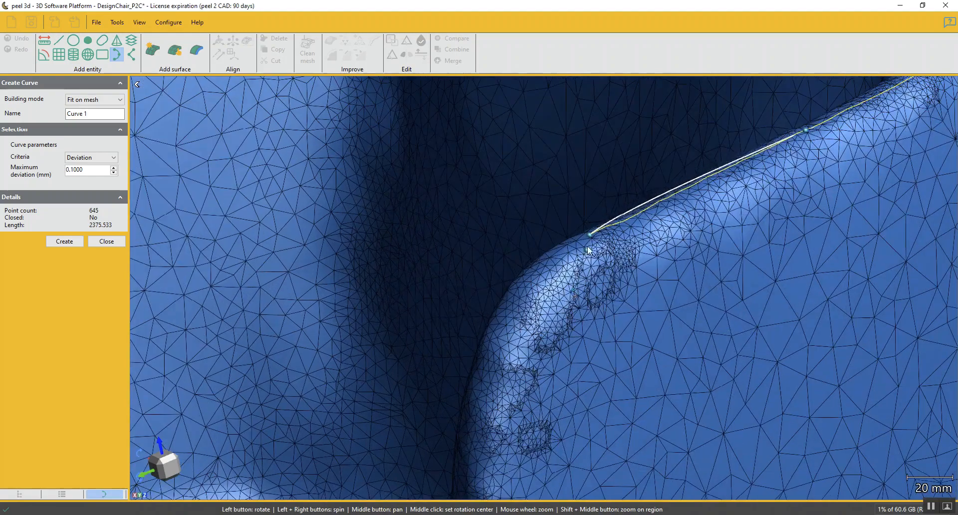
click(553, 263)
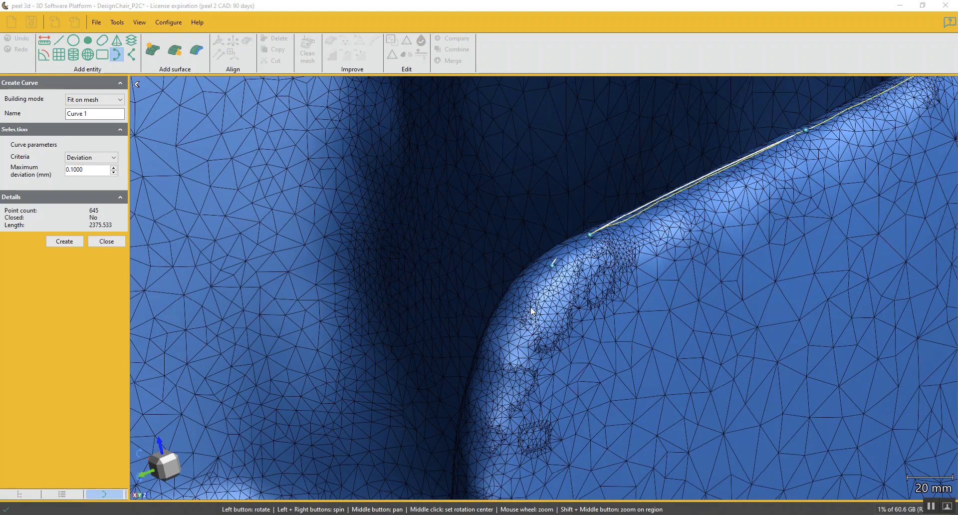
click(515, 359)
middle_drag(504, 434, 588, 192)
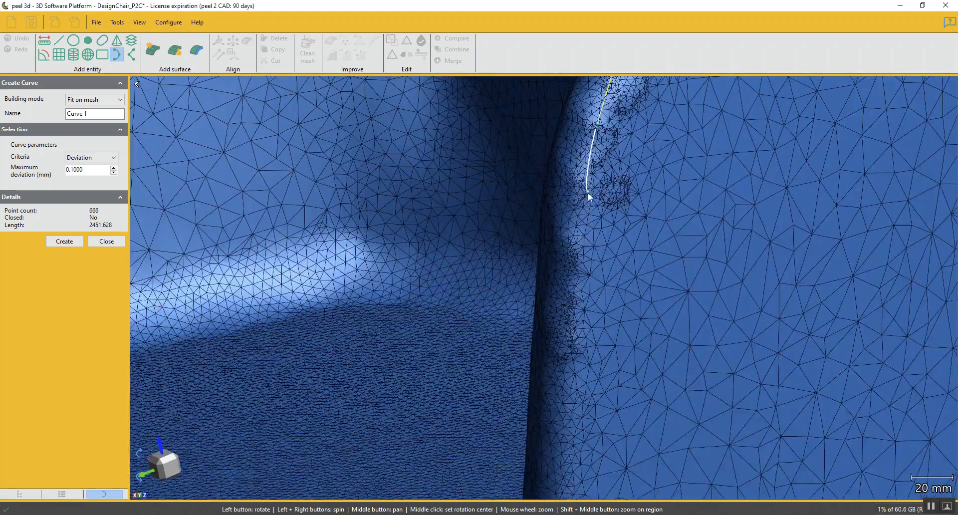
click(576, 236)
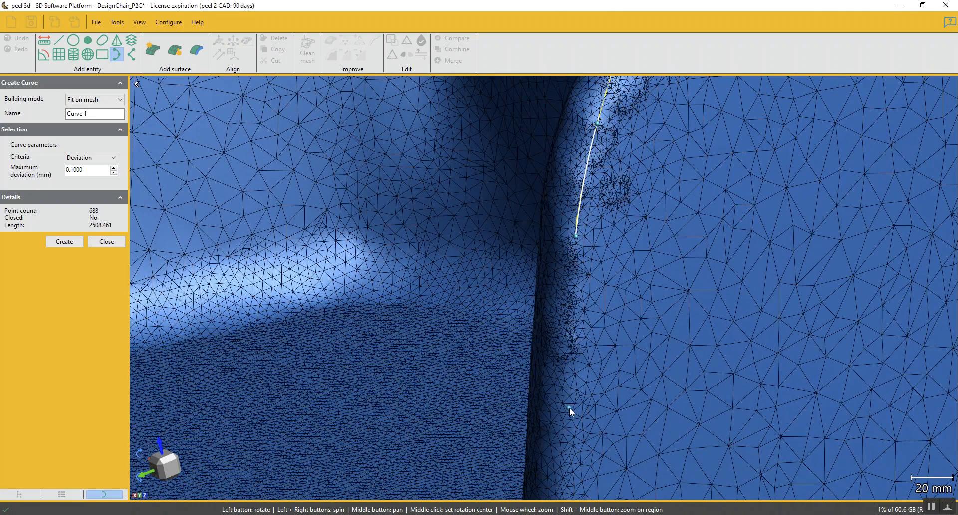
Continue the curve down the armrest's front edge and around to the front corner of the seat.
middle_drag(572, 398, 589, 295)
scroll(589, 299, down, 1)
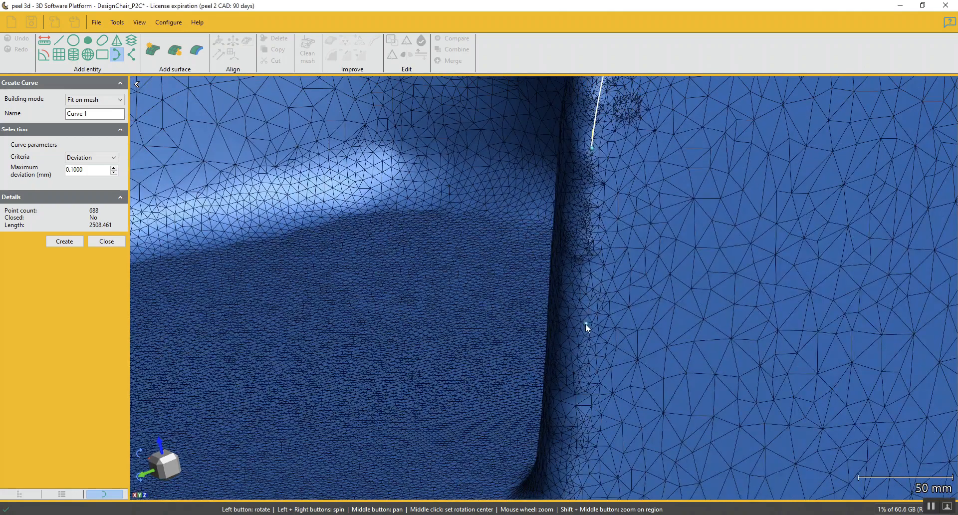
click(586, 323)
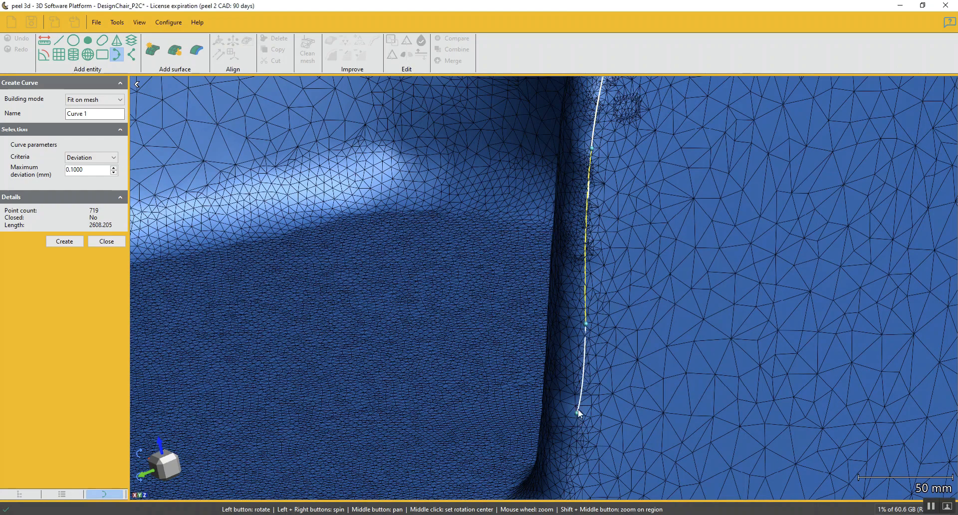
middle_drag(578, 413, 654, 231)
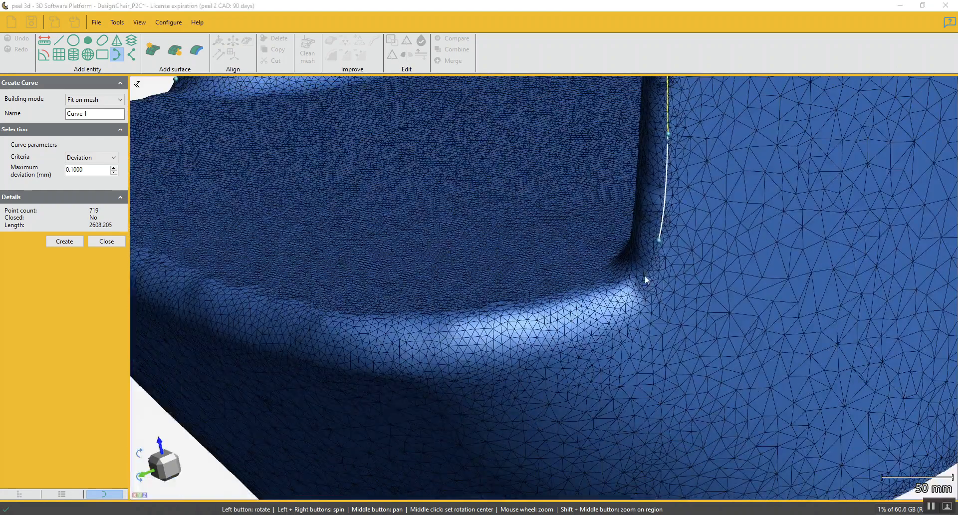
click(638, 289)
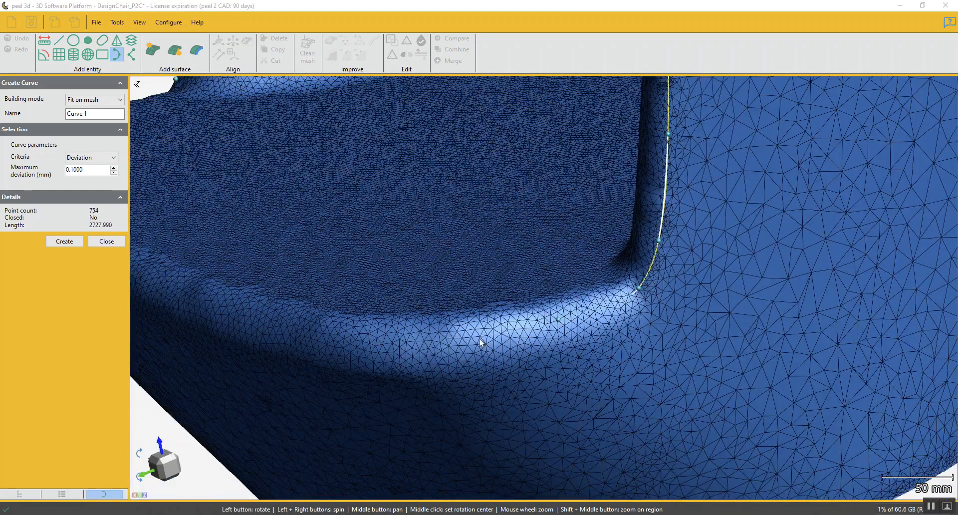
Extend the curve across the rounded front edge of the seat toward the opposite armrest.
click(425, 341)
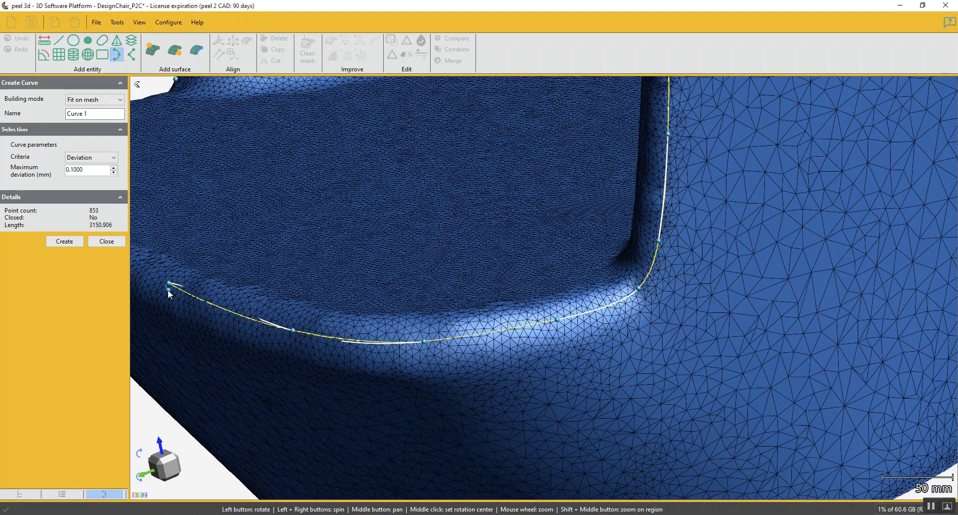
middle_drag(167, 289, 624, 260)
drag(564, 260, 591, 272)
drag(439, 273, 721, 250)
click(503, 257)
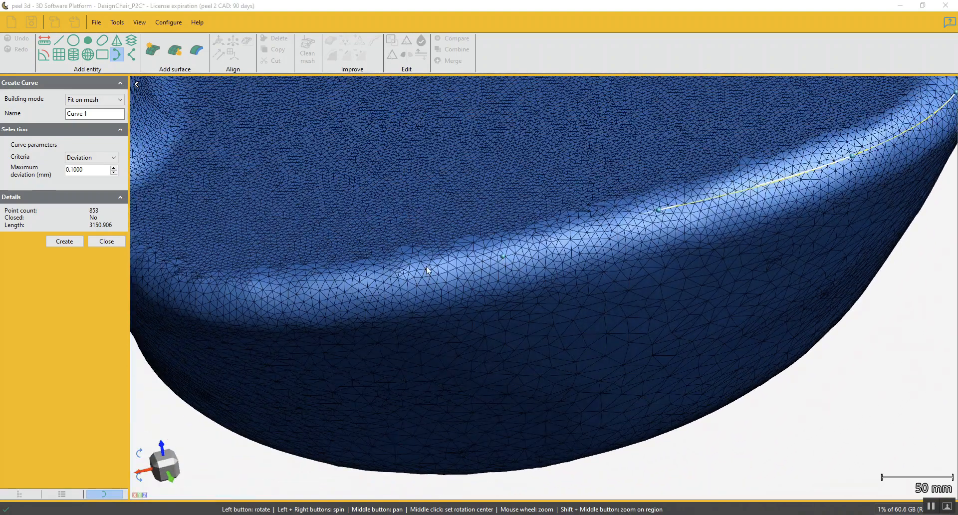
click(309, 288)
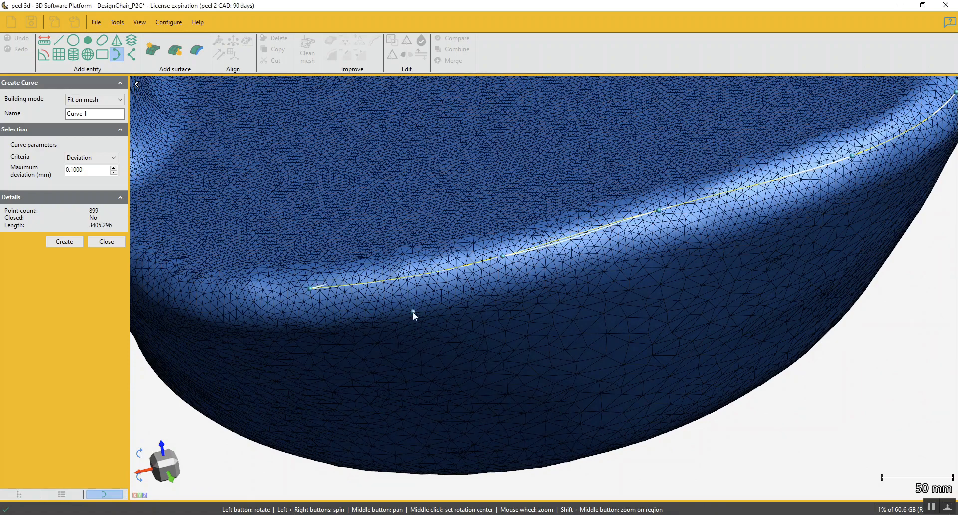
Continue the curve around the seat's other front corner and close it at its starting point below the first armrest.
drag(289, 317, 504, 298)
drag(398, 299, 316, 273)
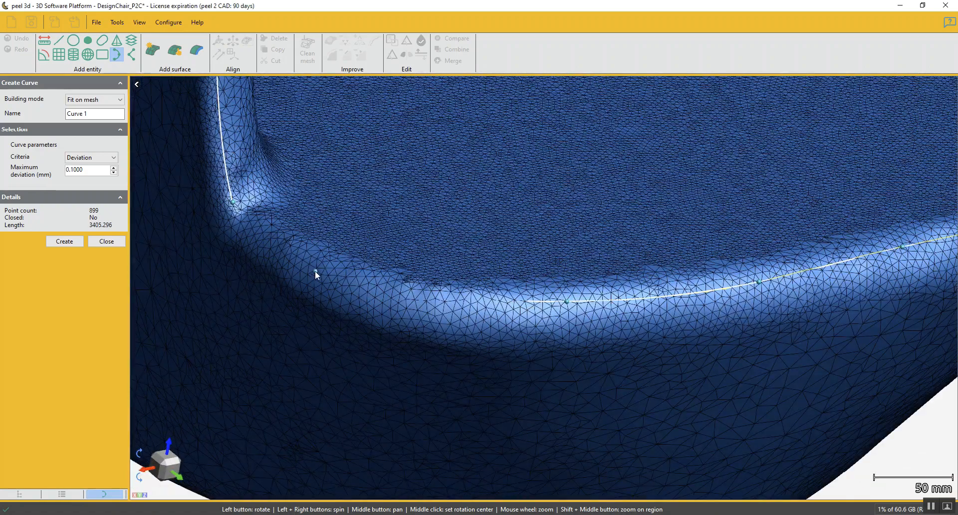
click(308, 258)
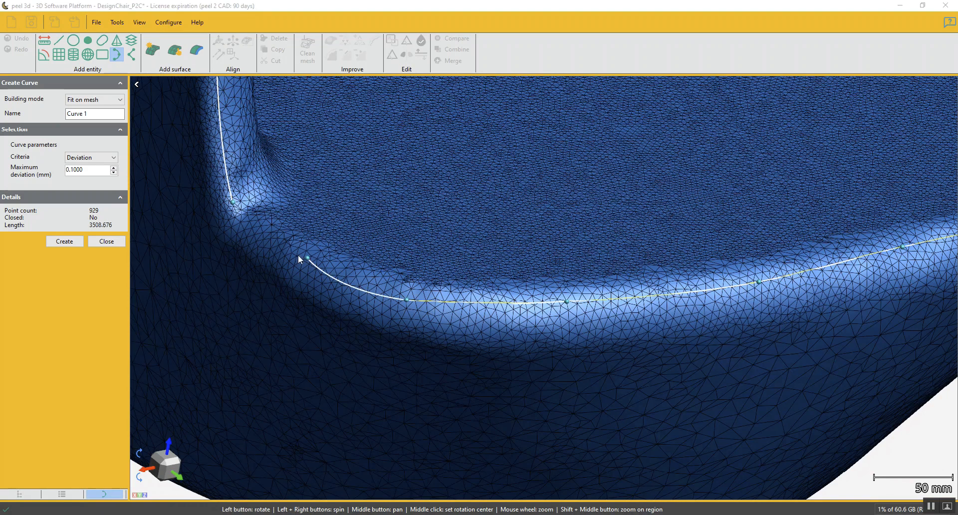
click(234, 202)
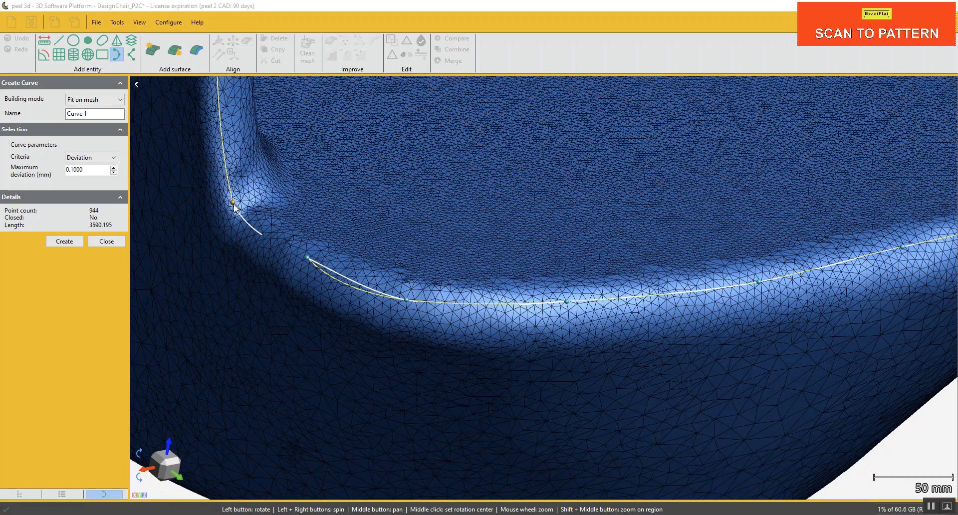
click(234, 203)
Shift the three uppermost curve points on the first armrest's front edge slightly outward to follow the crest.
scroll(315, 201, down, 1)
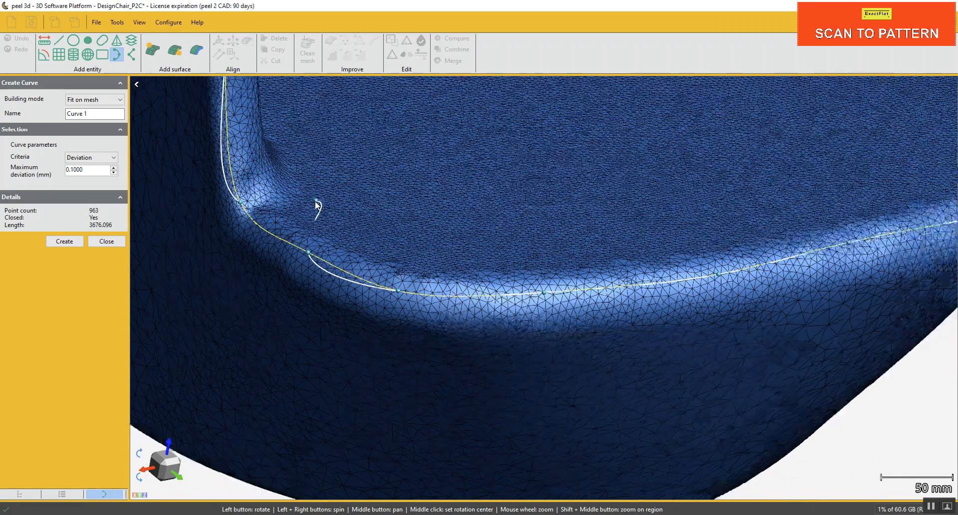
scroll(315, 202, down, 5)
drag(587, 356, 561, 356)
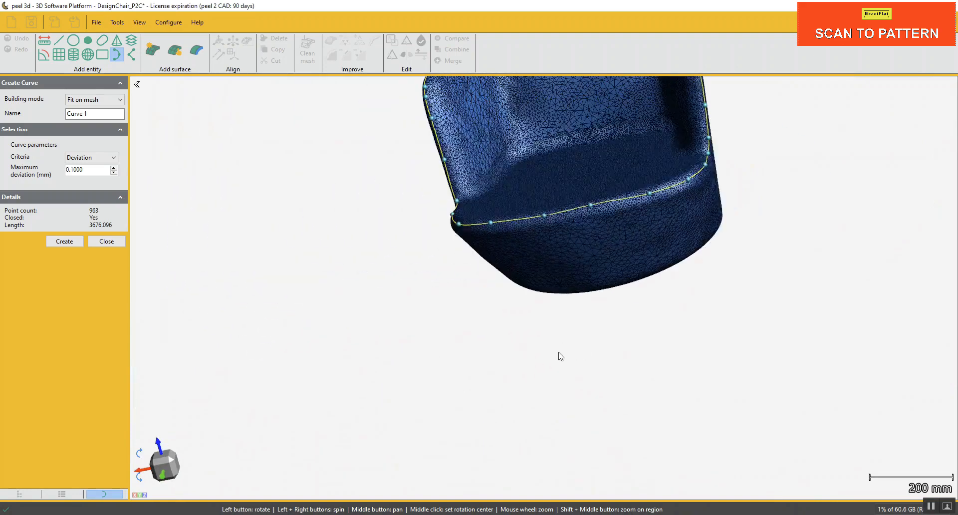
click(166, 475)
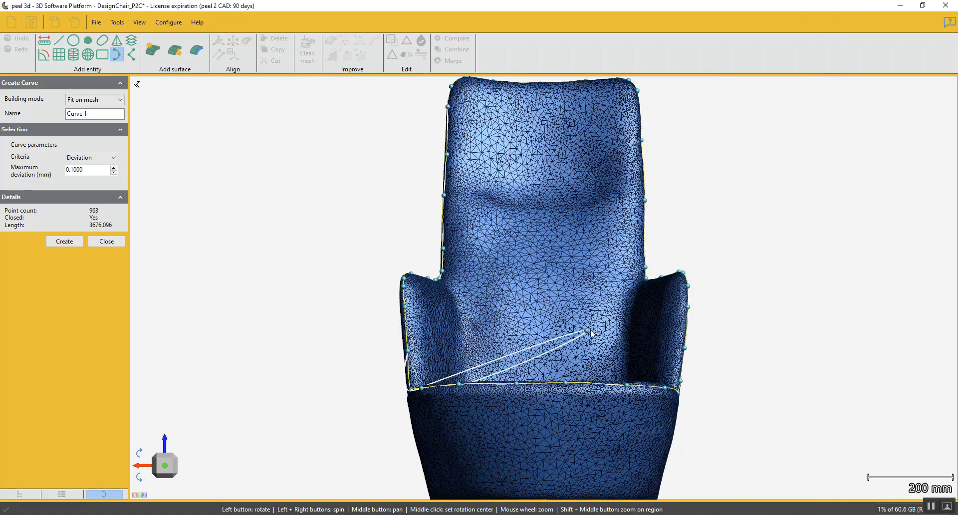
scroll(442, 309, up, 5)
scroll(400, 311, up, 1)
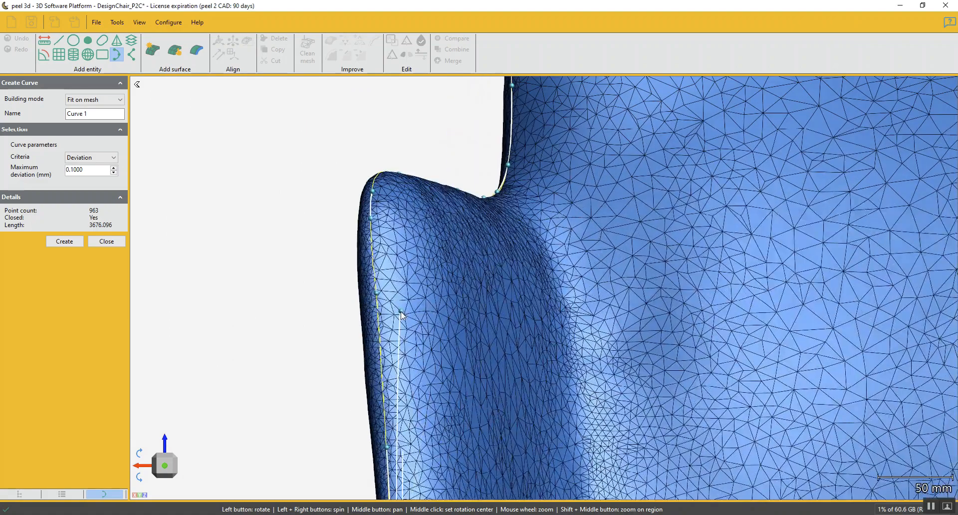
middle_drag(400, 311, 547, 289)
mouse_move(552, 312)
mouse_down()
mouse_move(567, 314)
mouse_move(564, 325)
mouse_up()
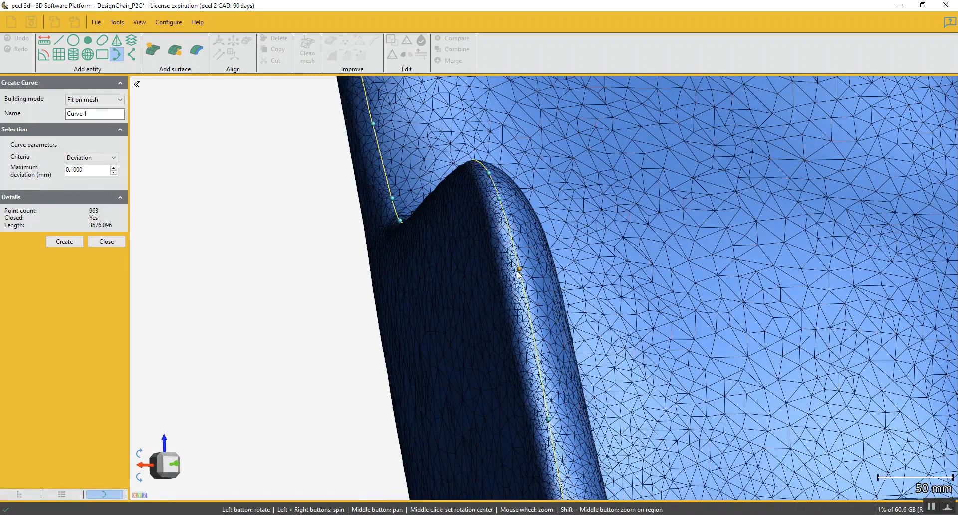
click(511, 274)
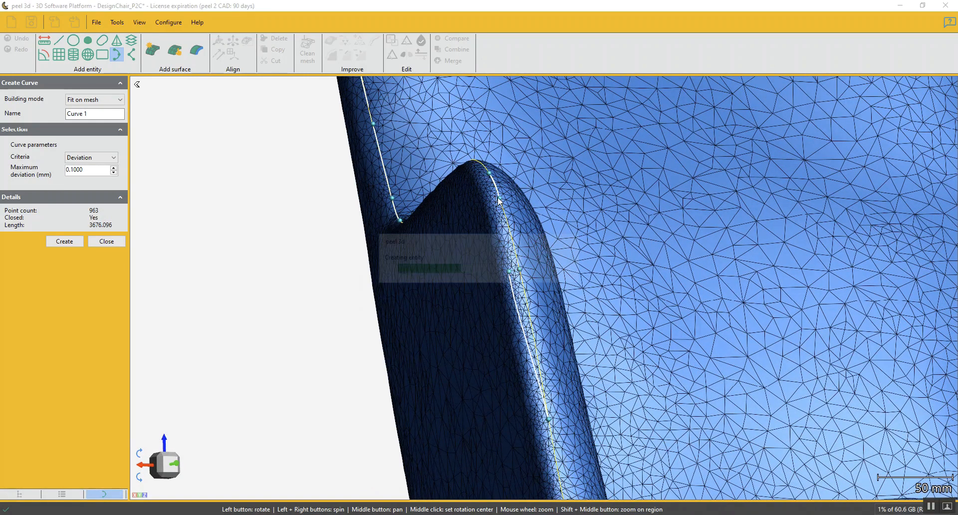
click(493, 198)
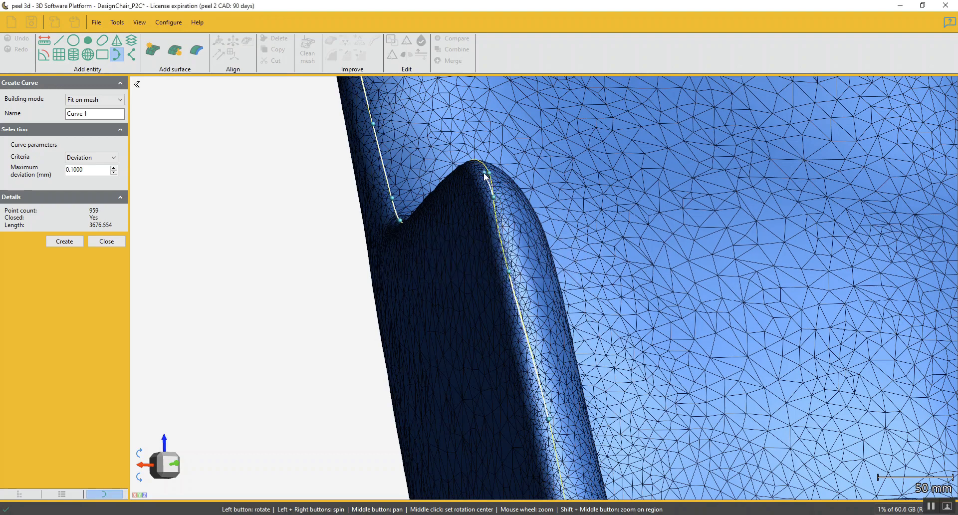
click(487, 171)
Check the curve around the seat front and move its points on the opposite armrest's front edge inward onto the crest.
scroll(524, 237, down, 3)
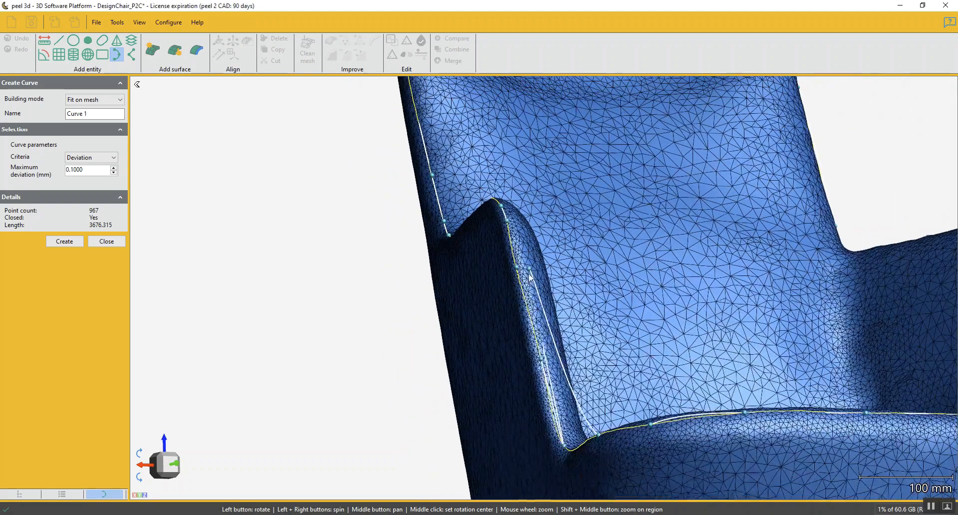
middle_drag(555, 297, 523, 119)
drag(619, 332, 673, 337)
middle_drag(679, 340, 407, 324)
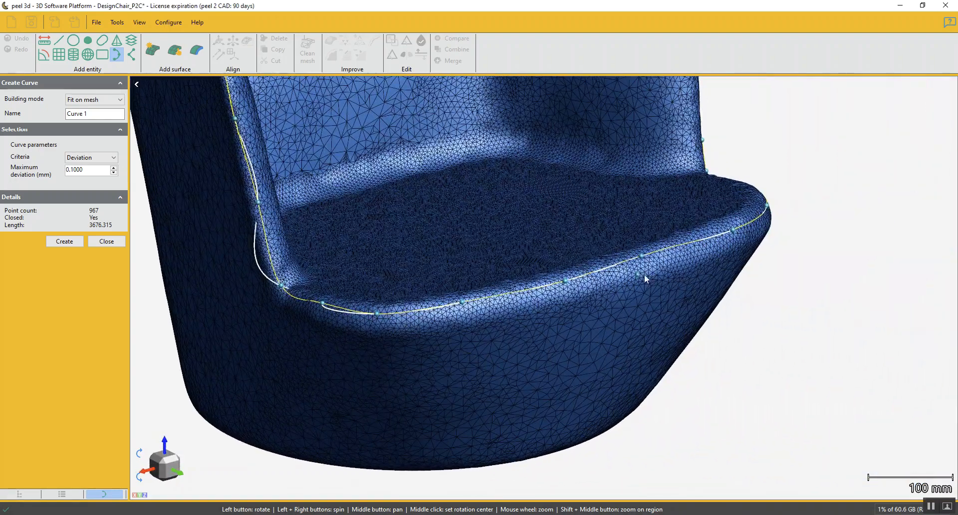
middle_drag(680, 272, 409, 317)
scroll(473, 302, down, 1)
drag(474, 305, 627, 173)
scroll(563, 188, up, 7)
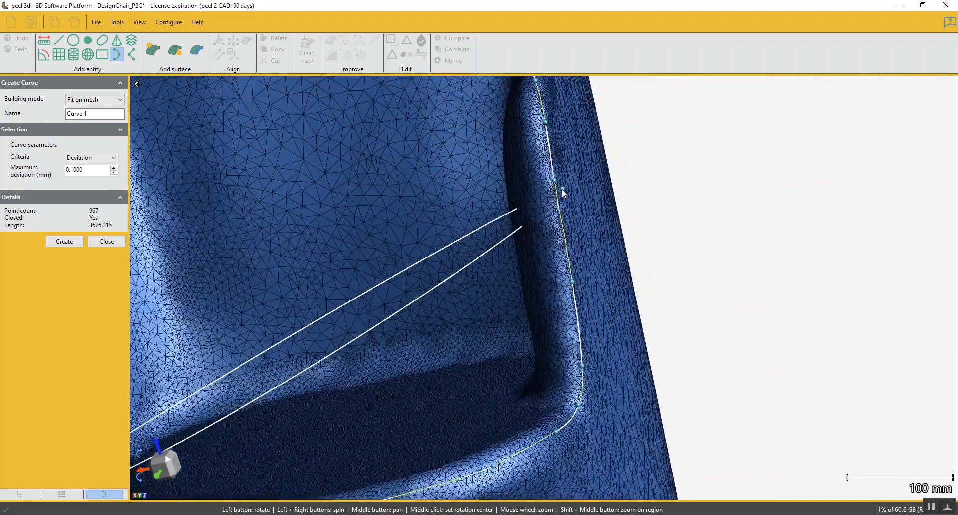
middle_click(566, 187)
drag(592, 224, 553, 230)
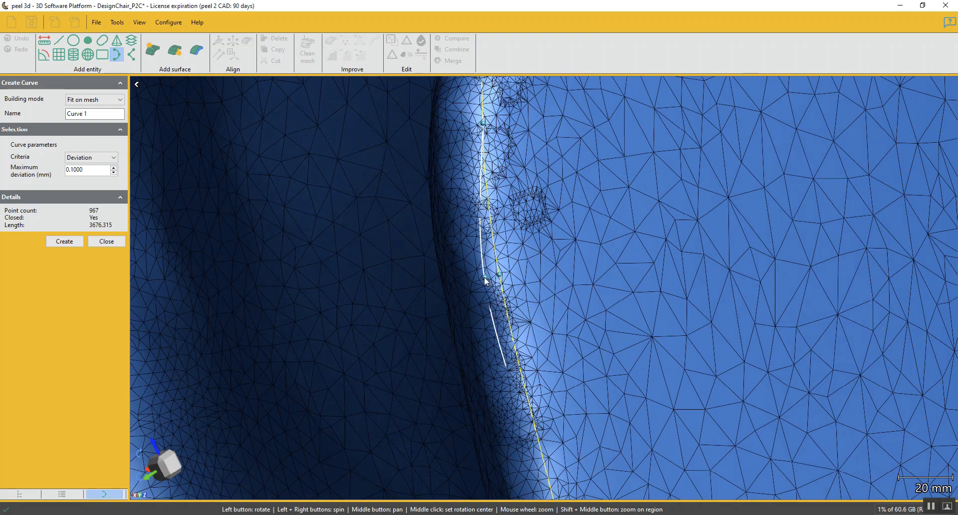
click(484, 124)
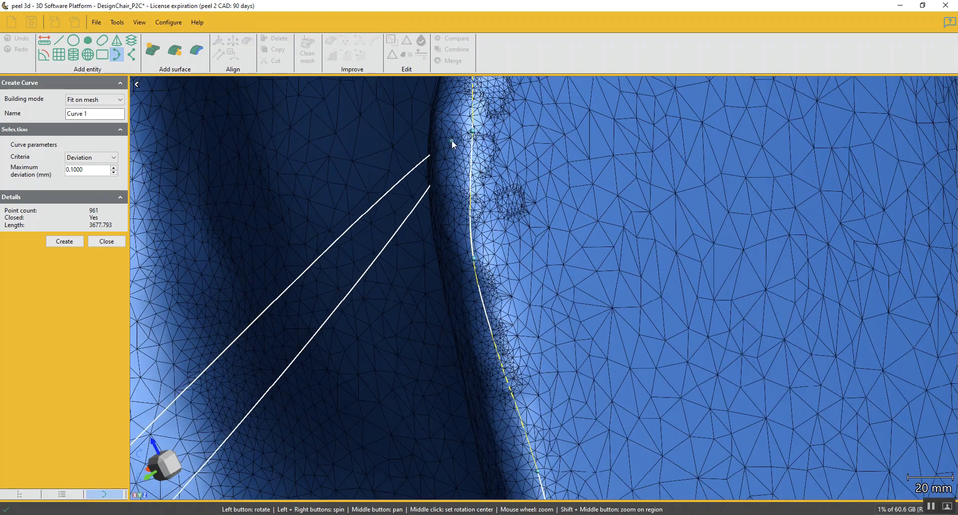
Move the remaining curve points down the opposite armrest's front edge inward onto the crest, ending near the seat's front corner.
click(472, 132)
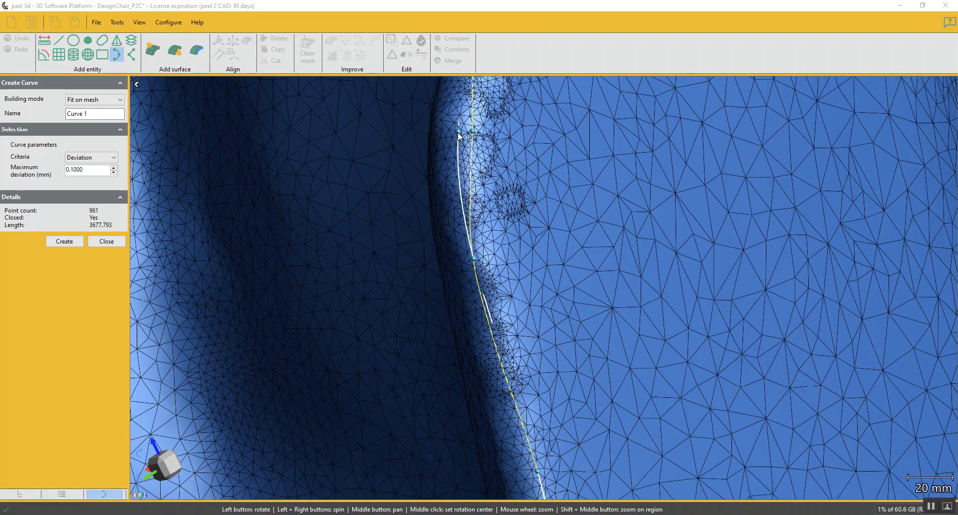
middle_drag(615, 379, 652, 216)
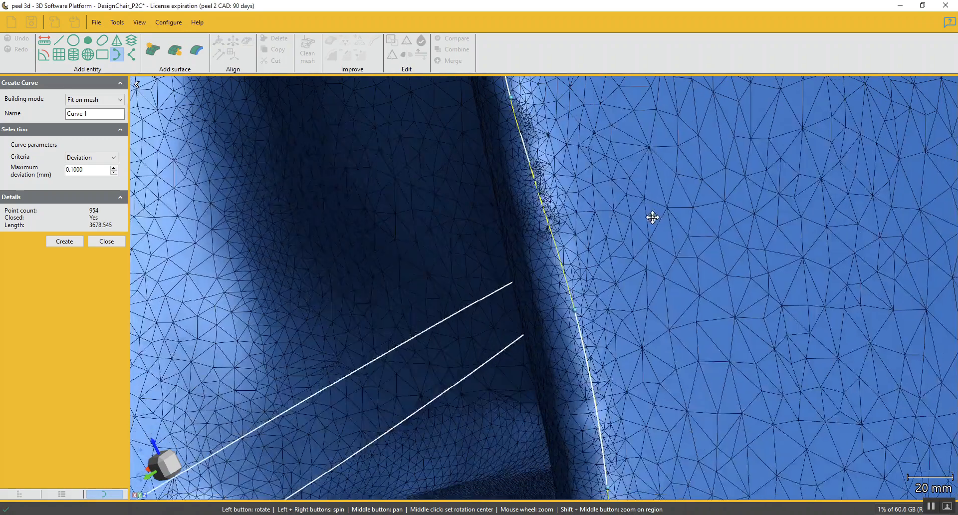
scroll(652, 216, down, 1)
middle_drag(630, 352, 672, 220)
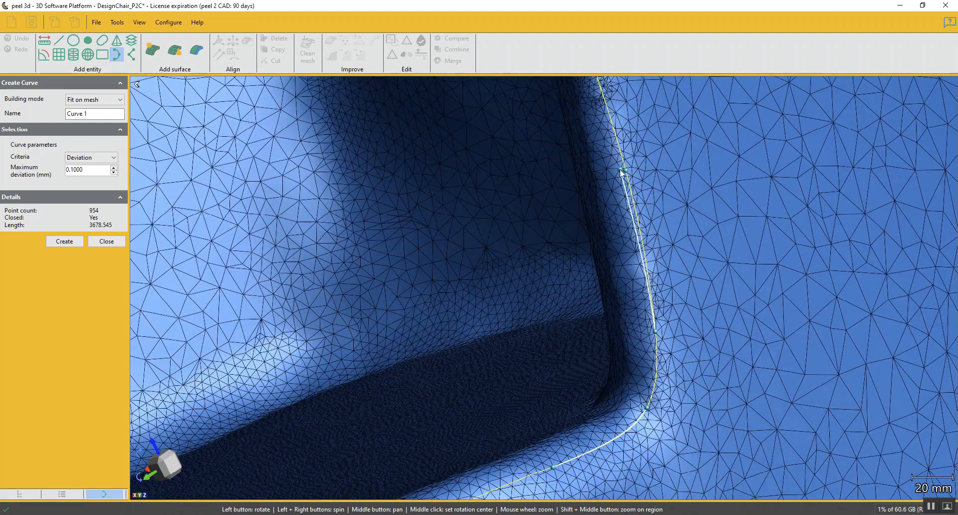
drag(620, 171, 612, 173)
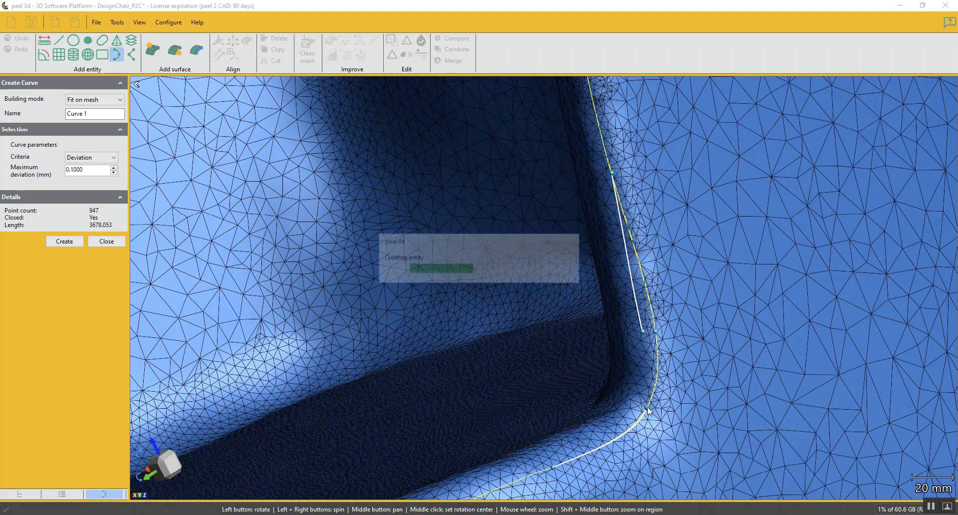
scroll(711, 416, down, 5)
drag(710, 416, 715, 409)
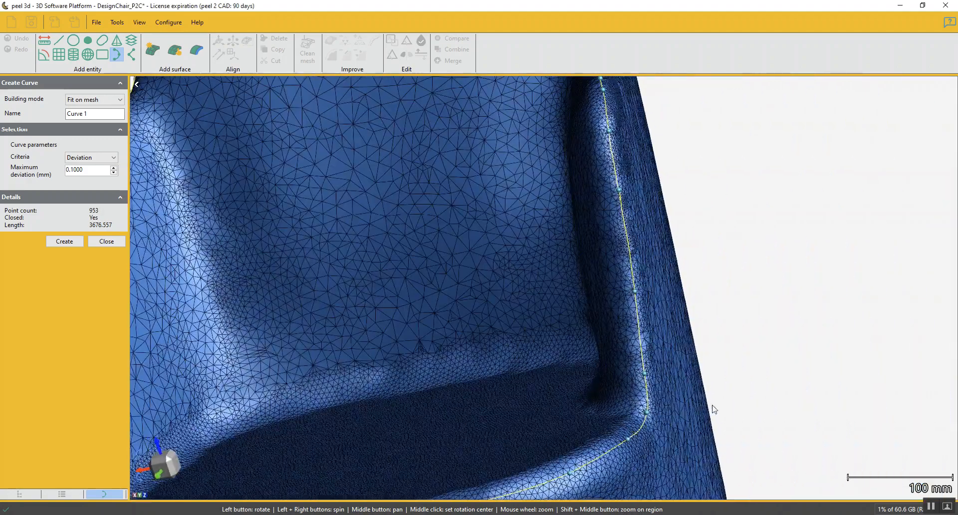
Shift the curve points around the opposite armrest's upper front corner slightly inward to follow its crest.
click(167, 476)
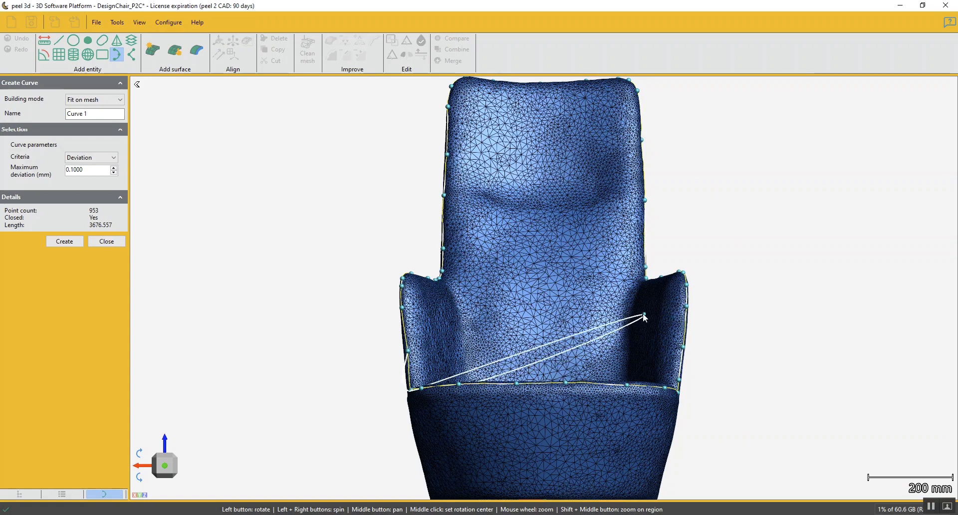
scroll(660, 284, up, 5)
drag(705, 275, 696, 309)
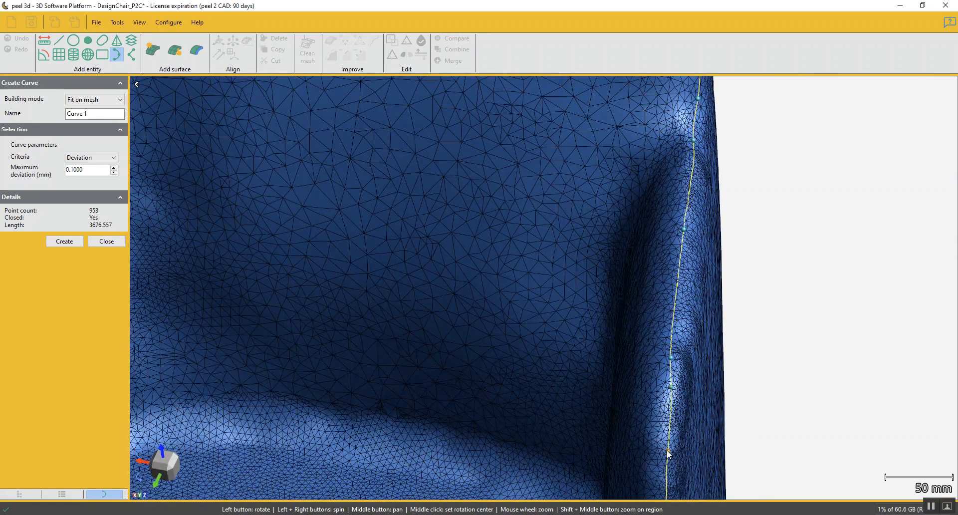
drag(668, 450, 663, 451)
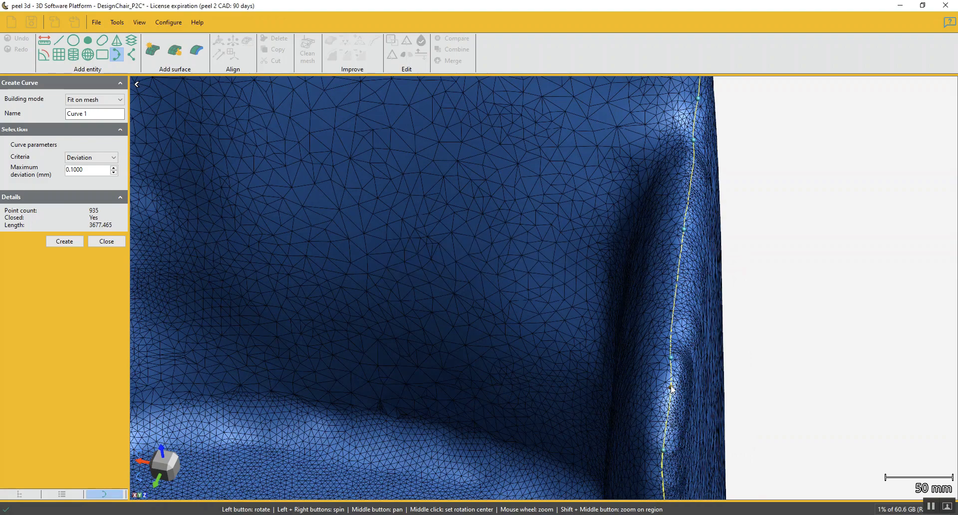
drag(668, 387, 666, 386)
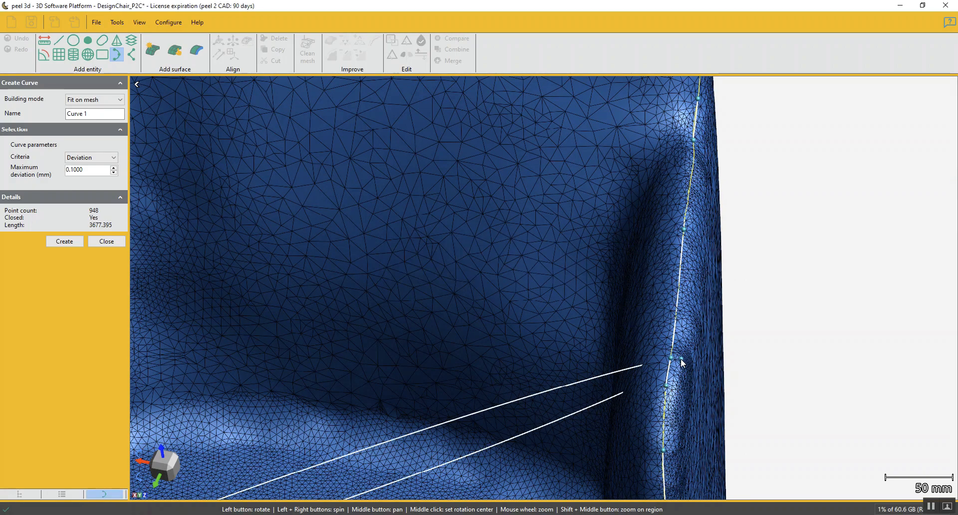
scroll(696, 168, down, 3)
drag(550, 397, 578, 357)
Move four curve points along the upper backrest's side edge above the first armrest slightly rearward onto the crest.
click(166, 475)
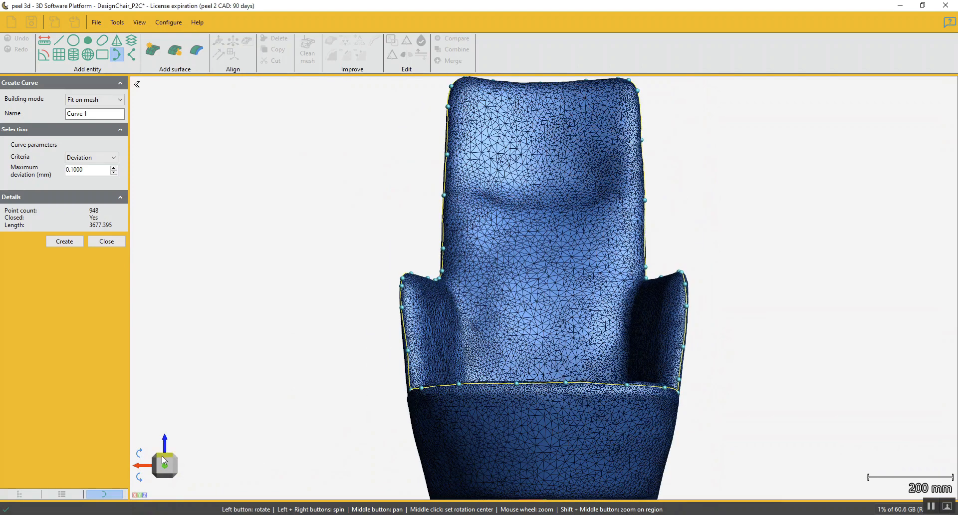
click(162, 457)
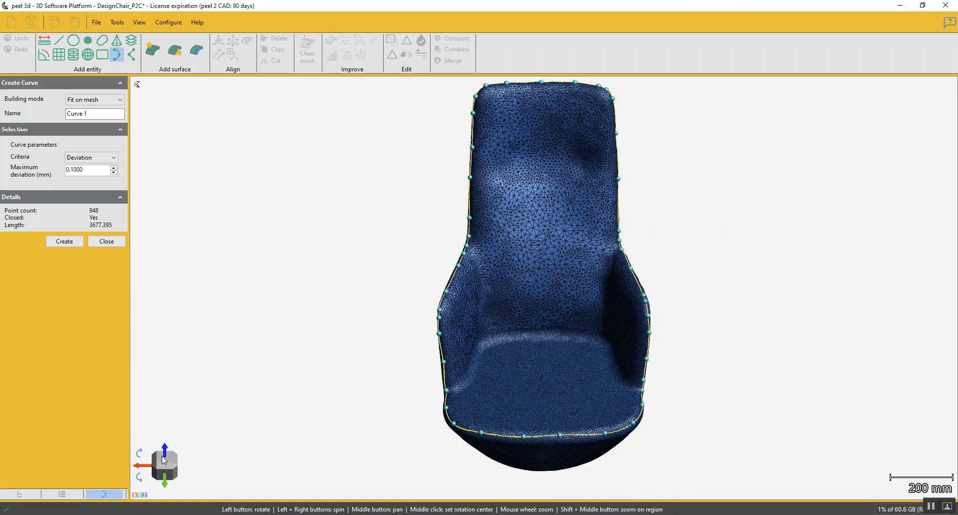
click(162, 456)
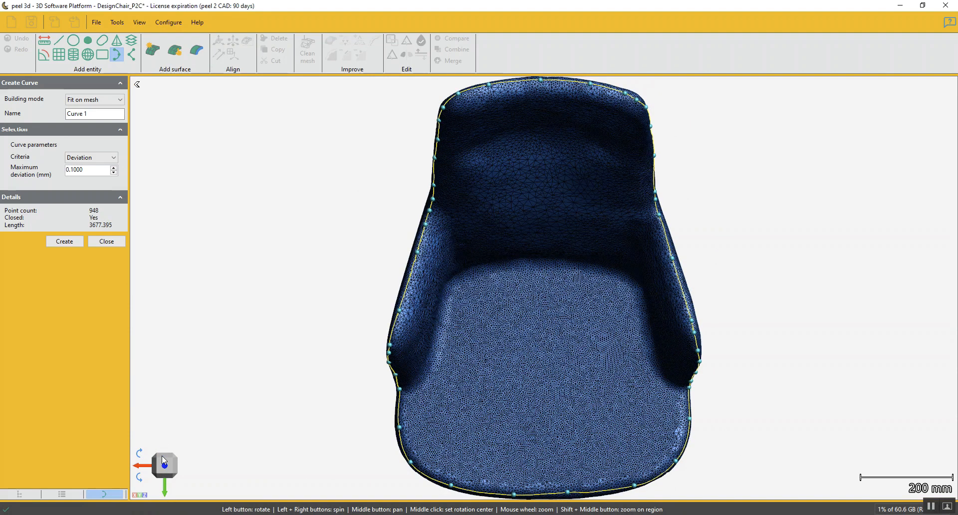
middle_click(504, 143)
mouse_move(563, 341)
mouse_down()
mouse_move(534, 338)
mouse_move(531, 320)
mouse_move(545, 332)
mouse_move(559, 325)
mouse_up()
scroll(531, 328, up, 3)
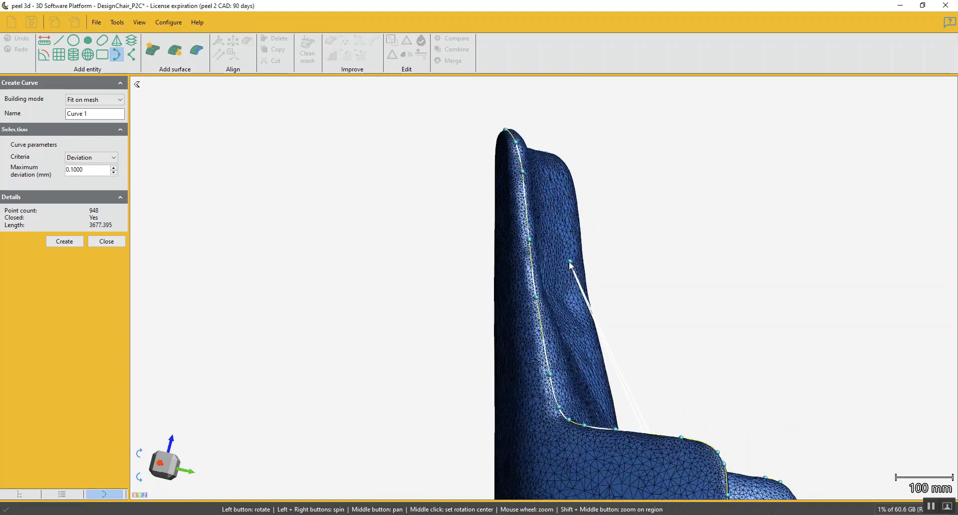
click(521, 310)
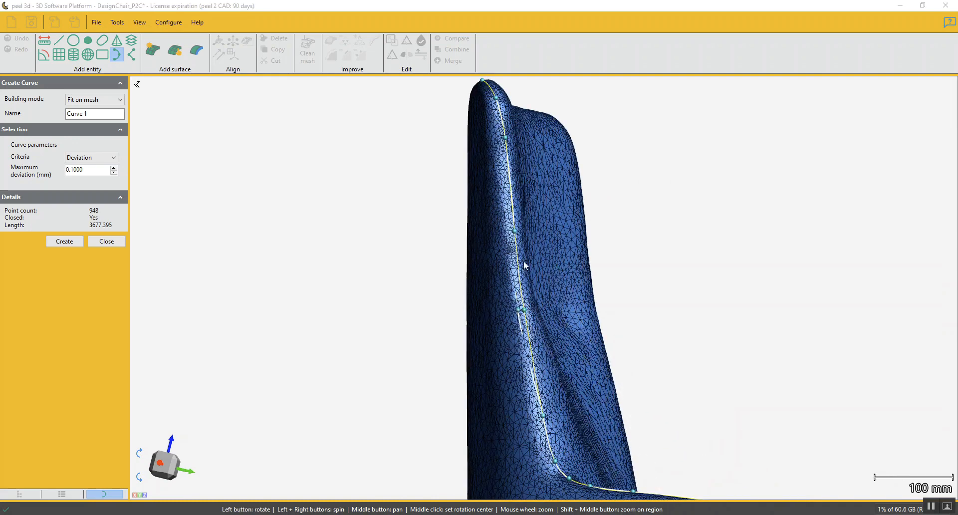
click(515, 233)
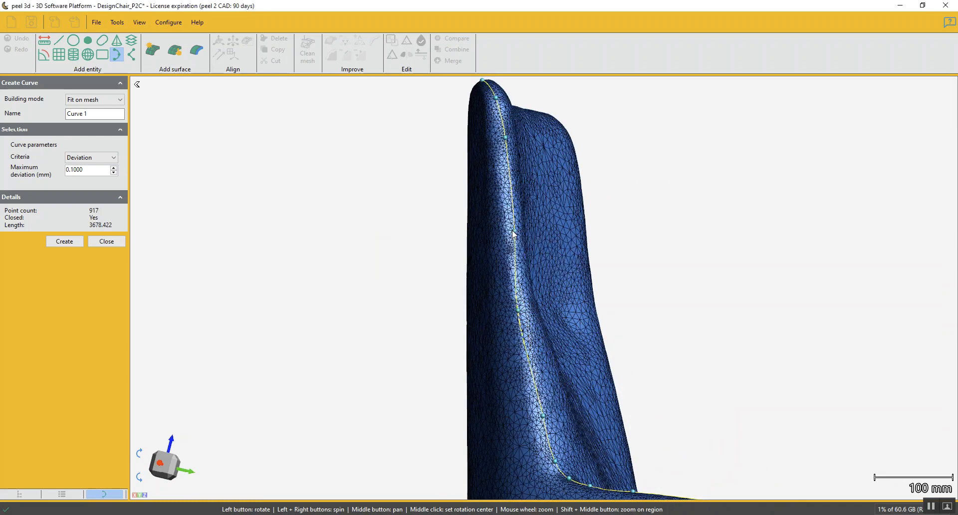
click(505, 139)
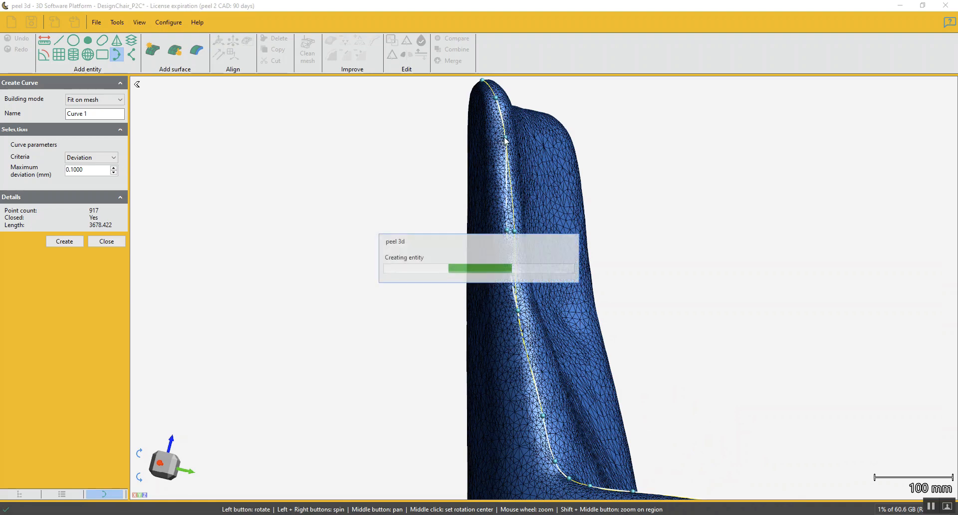
drag(505, 138, 498, 138)
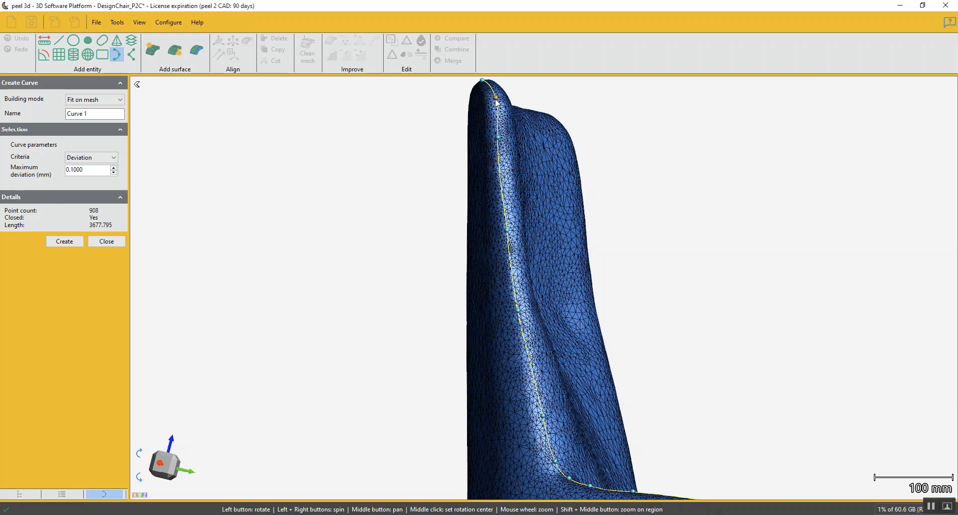
drag(494, 103, 493, 104)
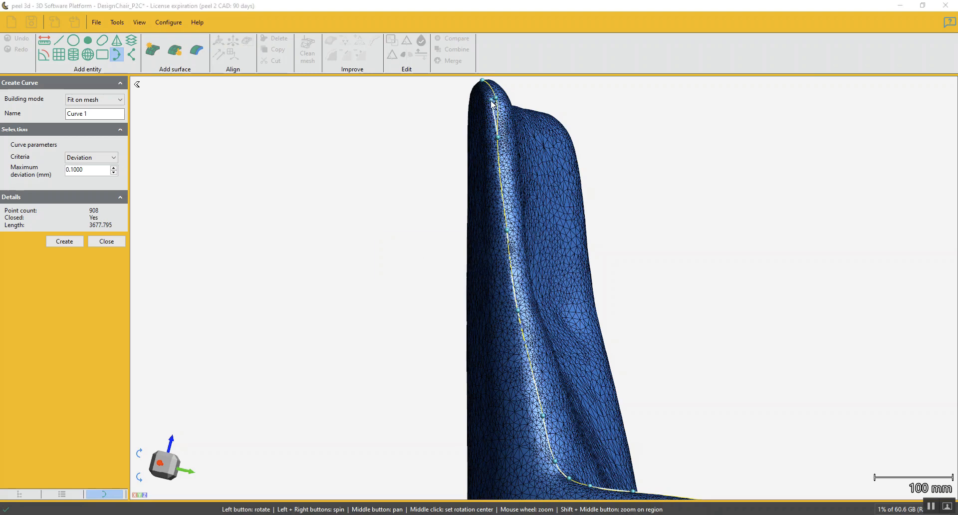
scroll(530, 182, down, 8)
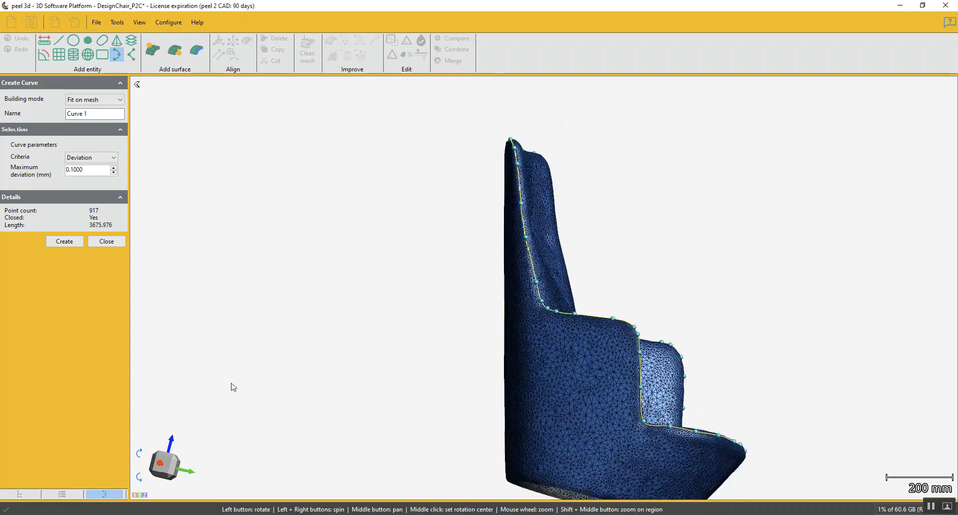
Shift the curve point on the lower backrest edge just above the first armrest slightly outward onto the crest.
click(172, 473)
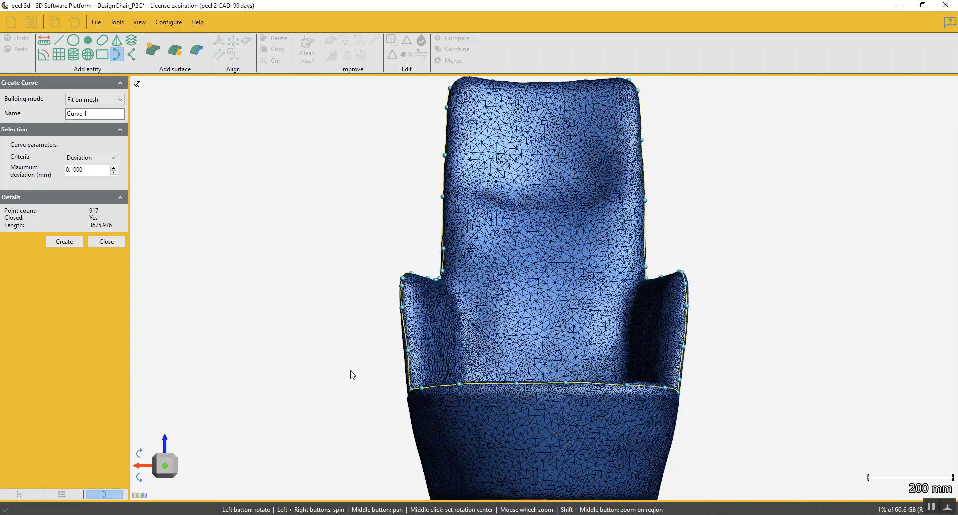
scroll(300, 373, down, 2)
scroll(428, 278, up, 3)
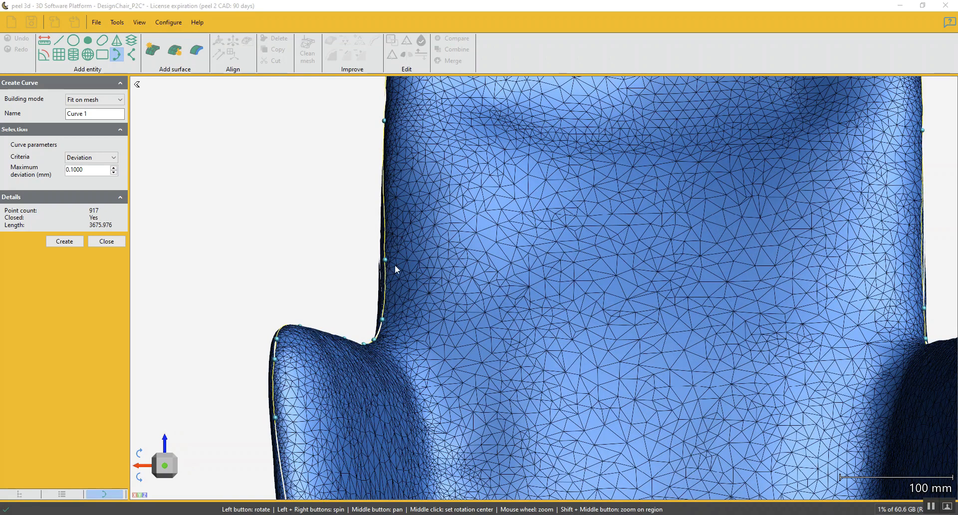
mouse_move(407, 269)
mouse_down()
mouse_move(437, 283)
mouse_move(415, 277)
mouse_up()
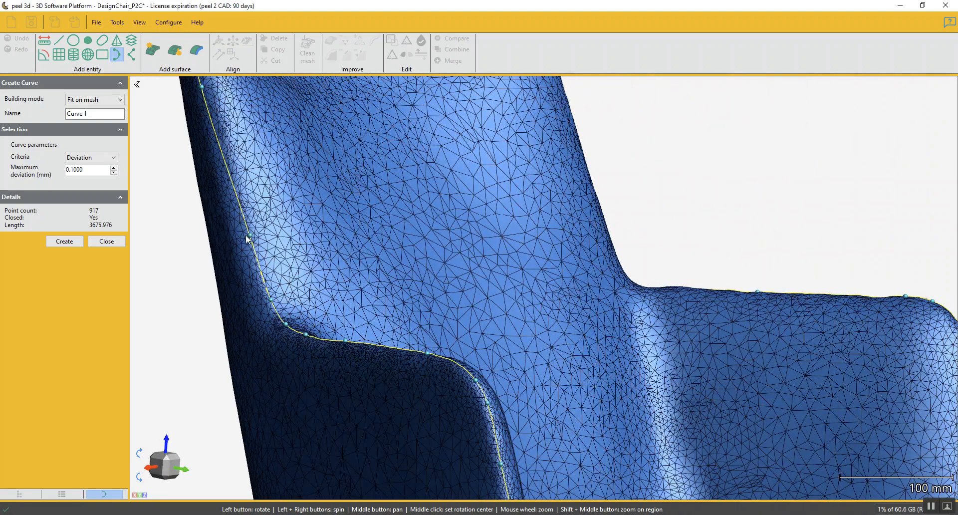
drag(246, 236, 244, 237)
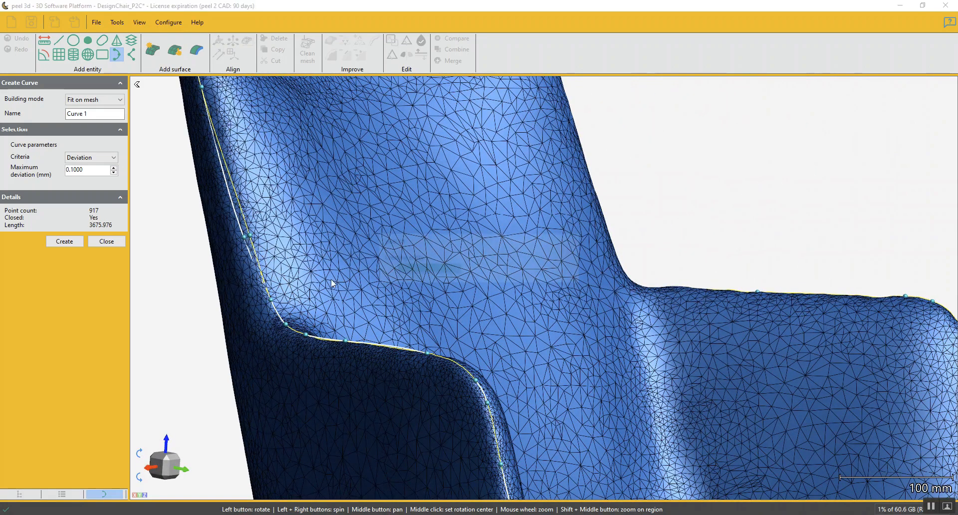
click(170, 475)
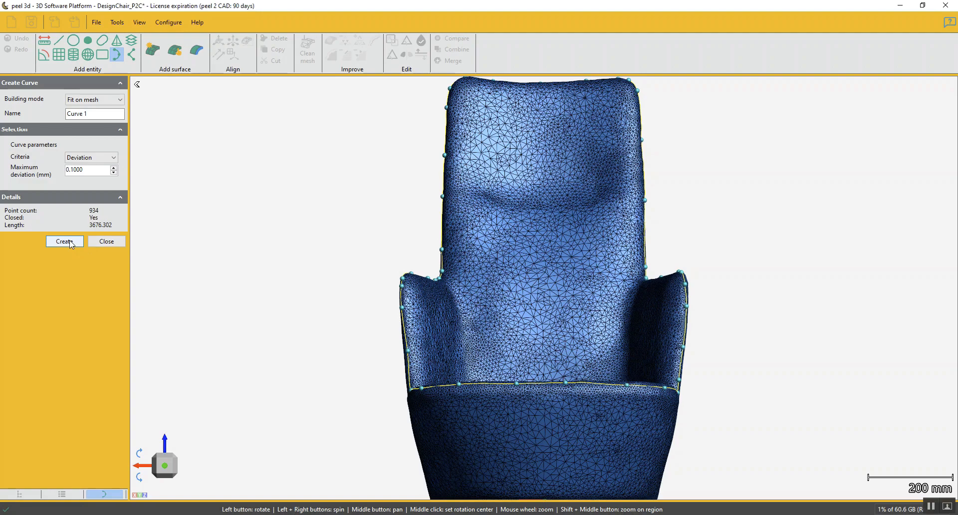
Check the curve's fit around the first armrest and set its maximum deviation to 1 mm.
scroll(406, 296, up, 5)
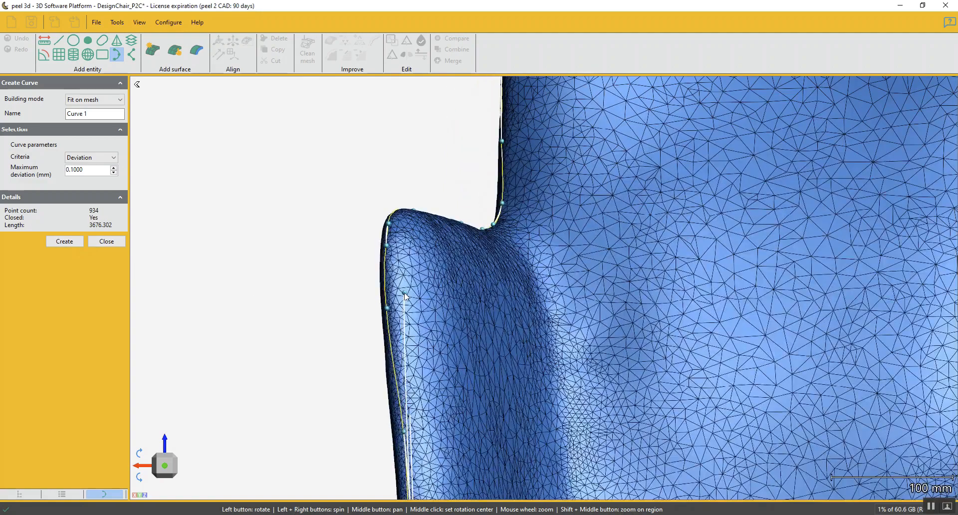
middle_click(405, 294)
drag(539, 322, 564, 325)
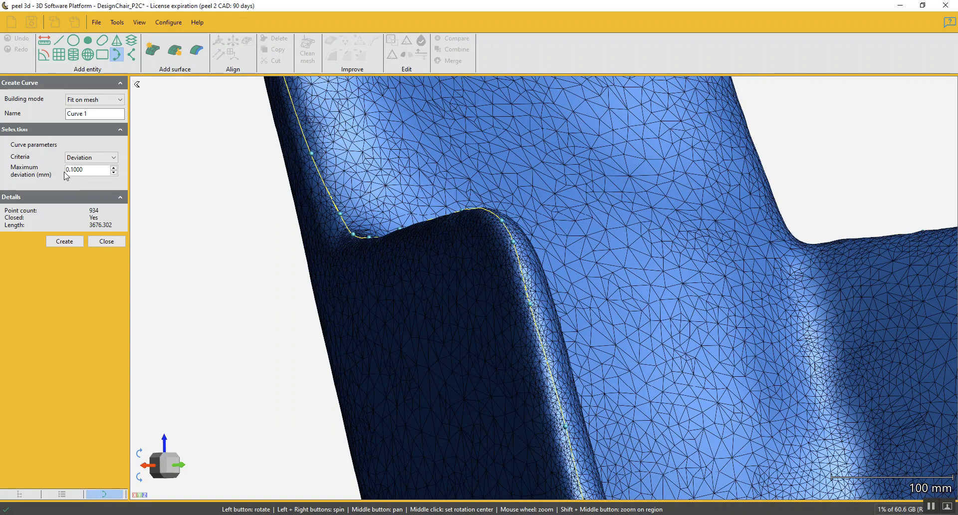
scroll(462, 223, up, 5)
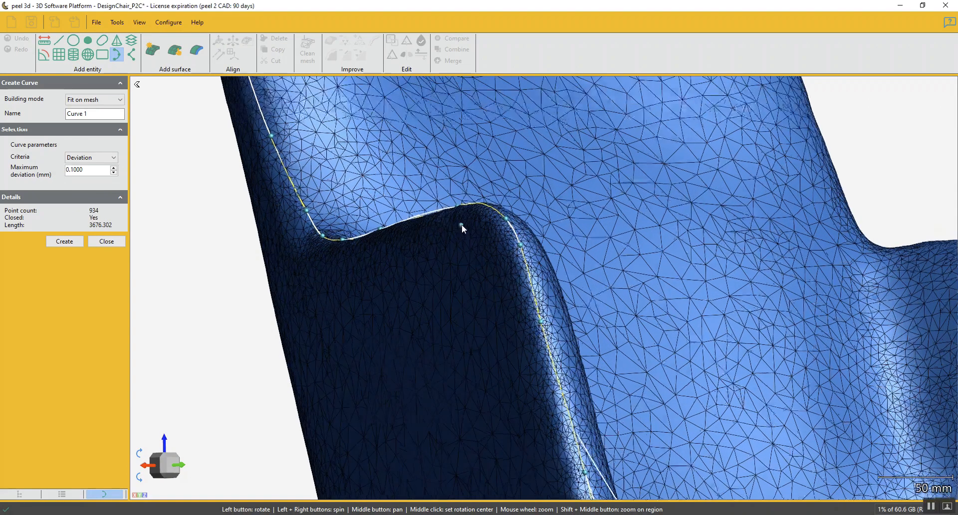
drag(466, 212, 473, 242)
middle_drag(473, 241, 524, 328)
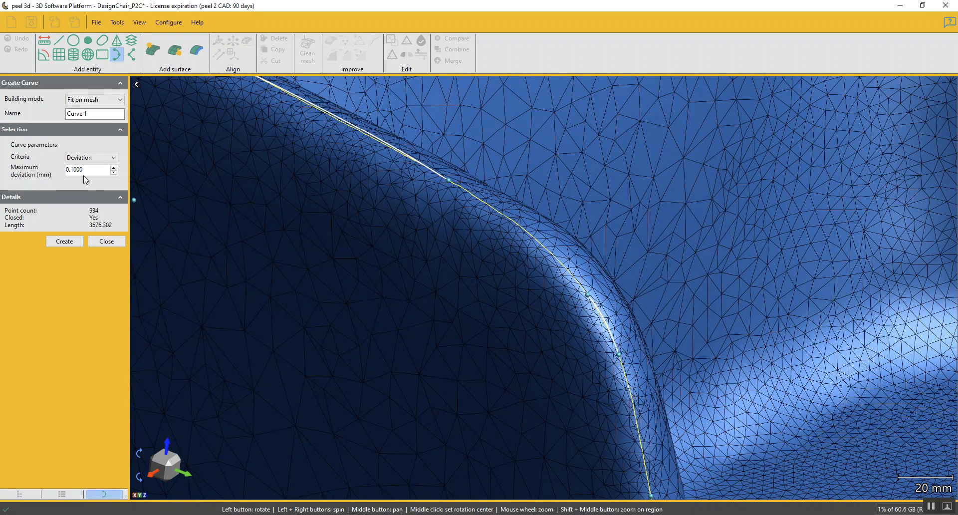
double_click(97, 169)
text(.5)
text(1)
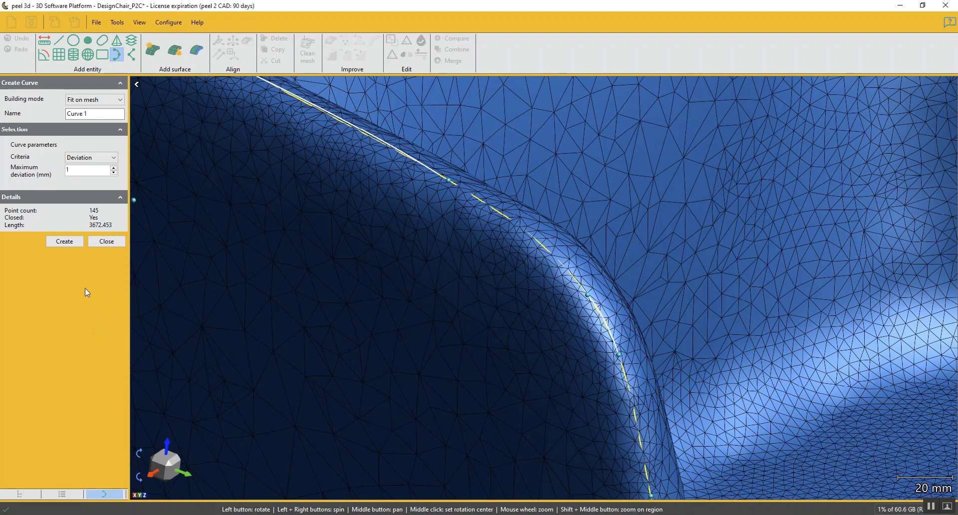
Check the coarser curve around the seat front, create it as Curve 1 and finish curve creation.
scroll(347, 197, down, 3)
scroll(394, 274, down, 2)
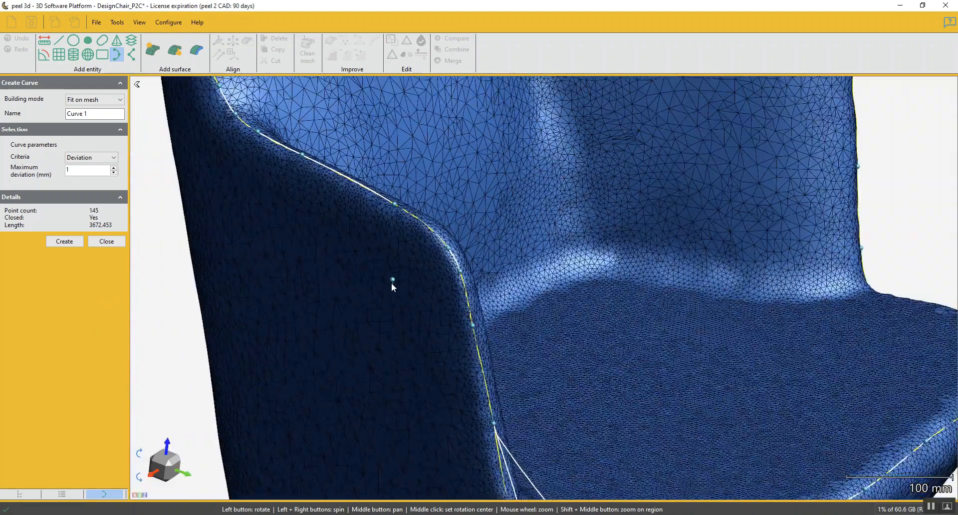
middle_drag(606, 402, 449, 212)
scroll(452, 214, down, 1)
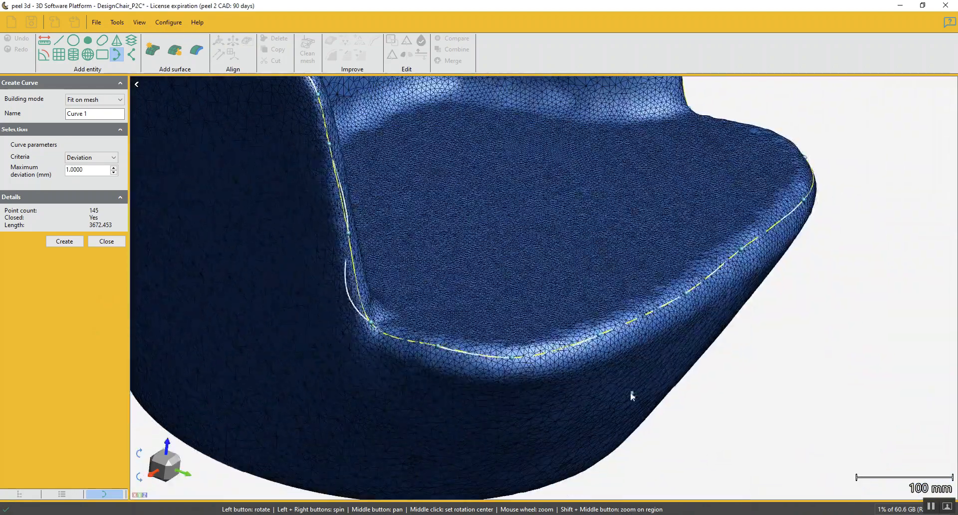
click(68, 243)
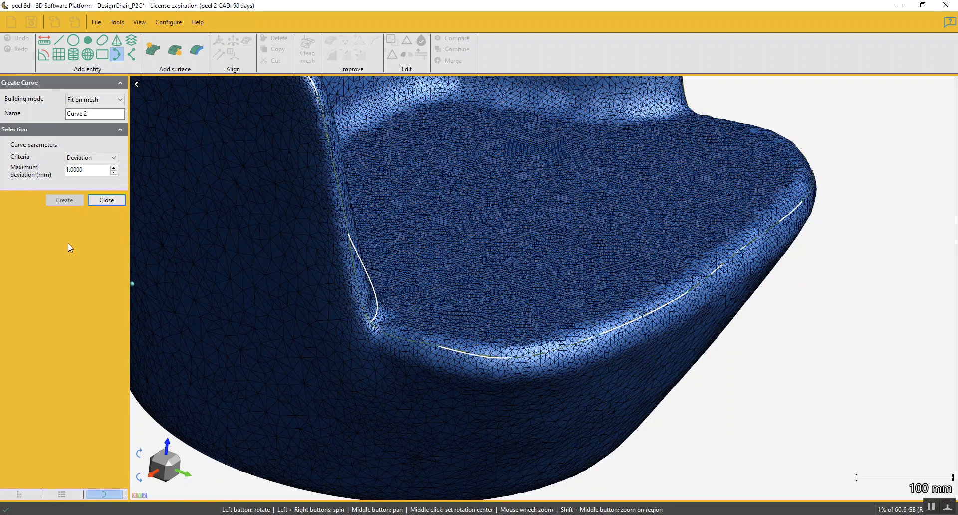
click(114, 203)
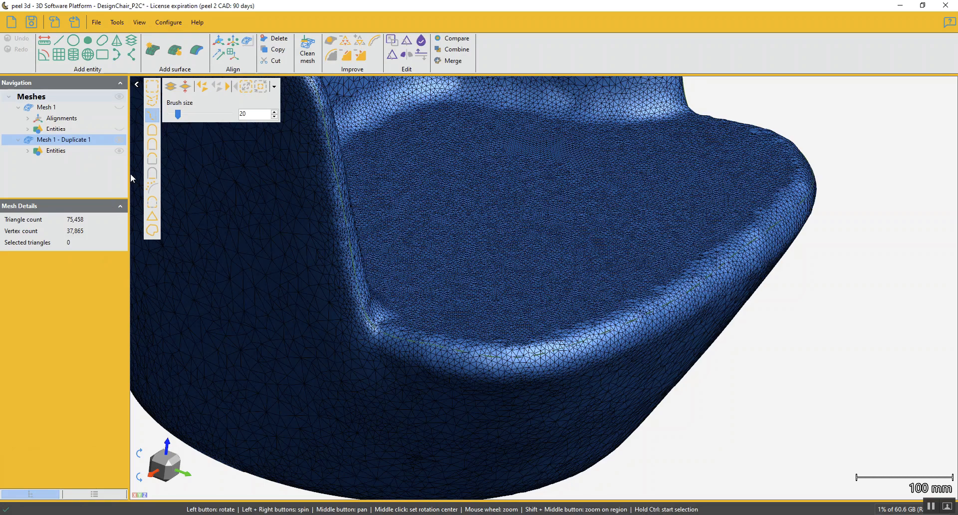
scroll(273, 218, down, 4)
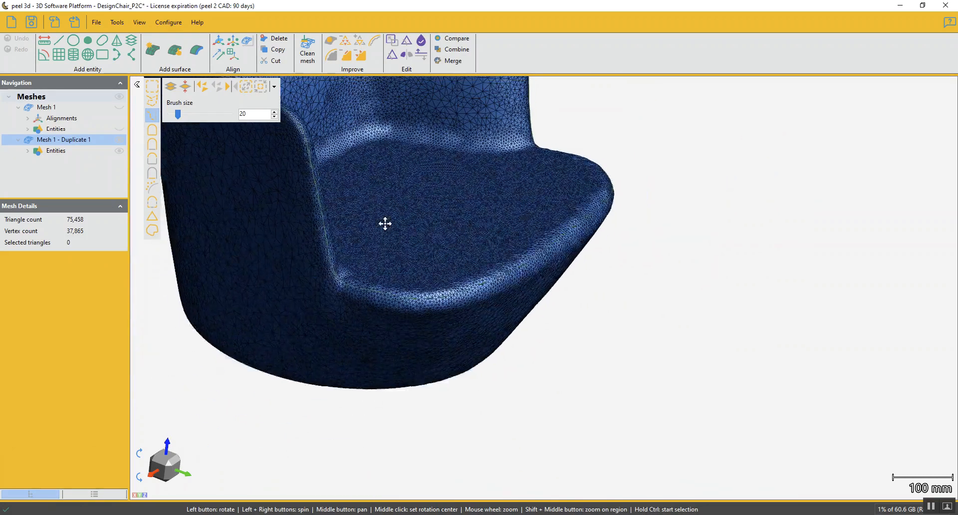
middle_drag(429, 239, 430, 372)
scroll(432, 276, down, 3)
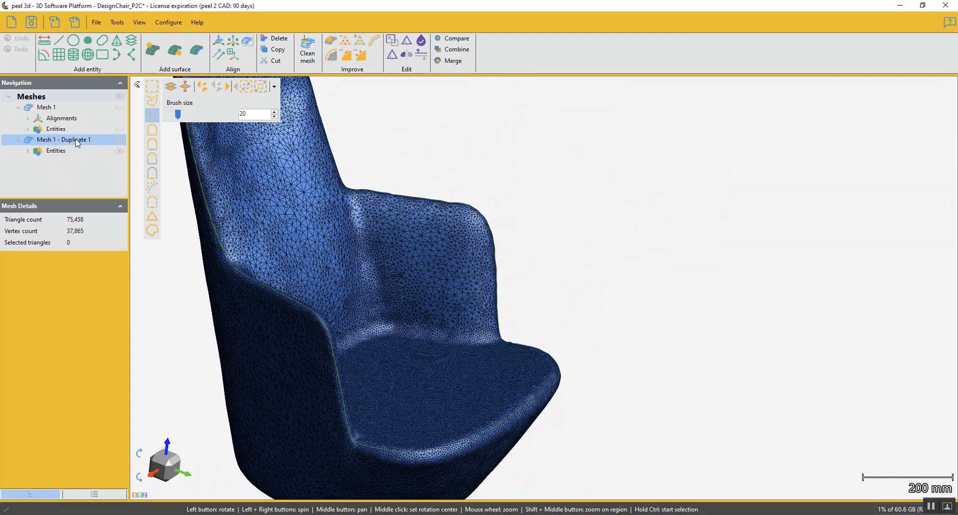
Cut the duplicated chair mesh along Curve 1, keeping both parts.
click(409, 40)
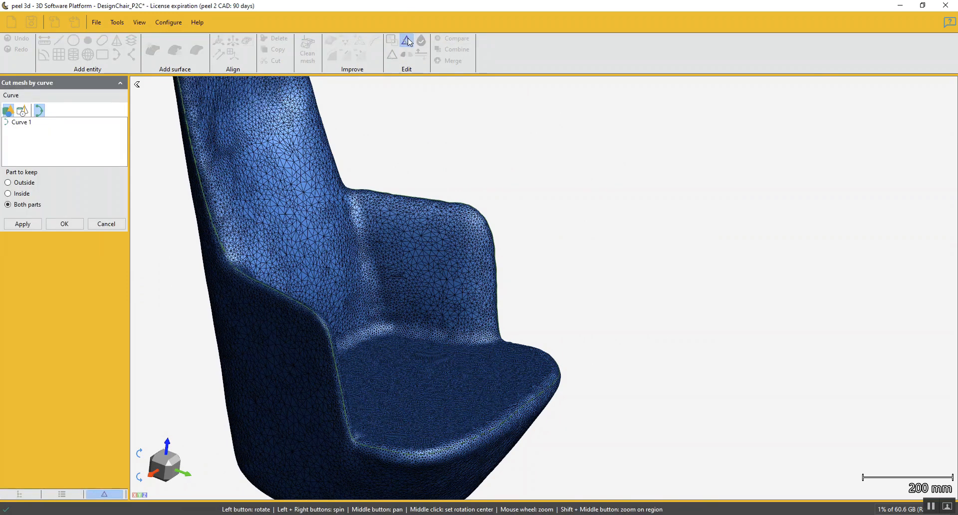
click(23, 123)
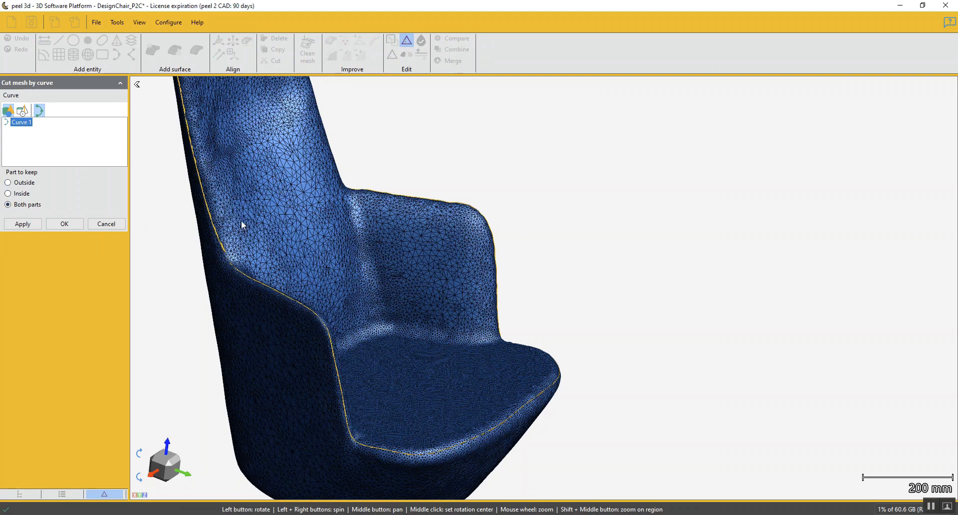
click(22, 224)
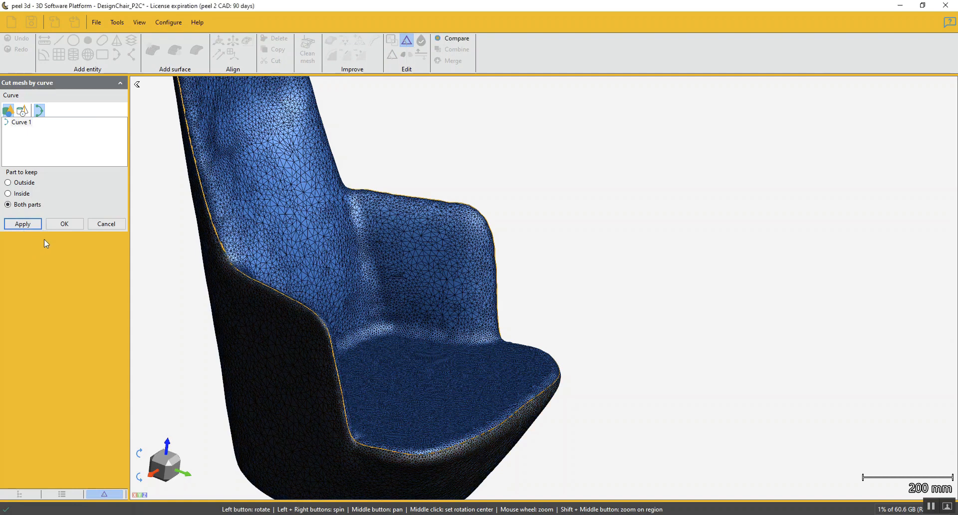
click(62, 225)
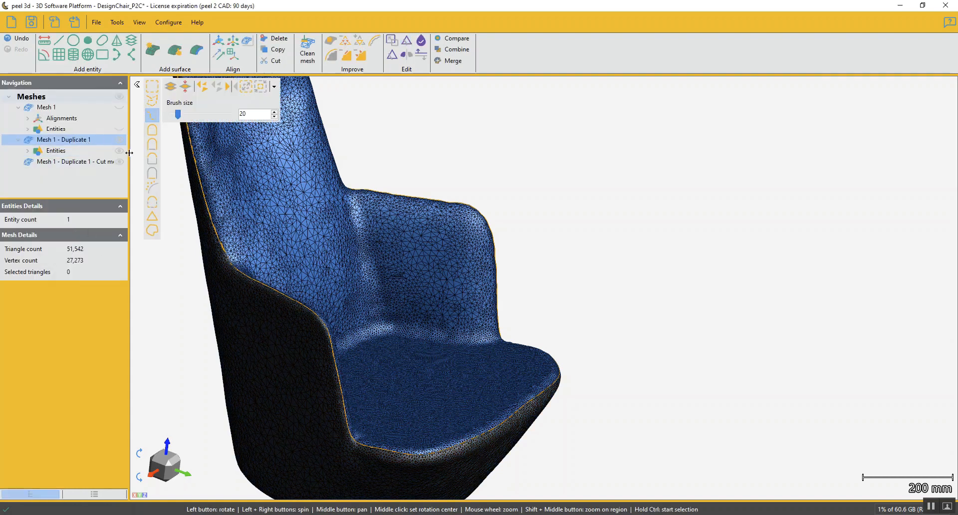
Isolate each of the two cut meshes in turn and inspect its shape from the side.
double_click(101, 140)
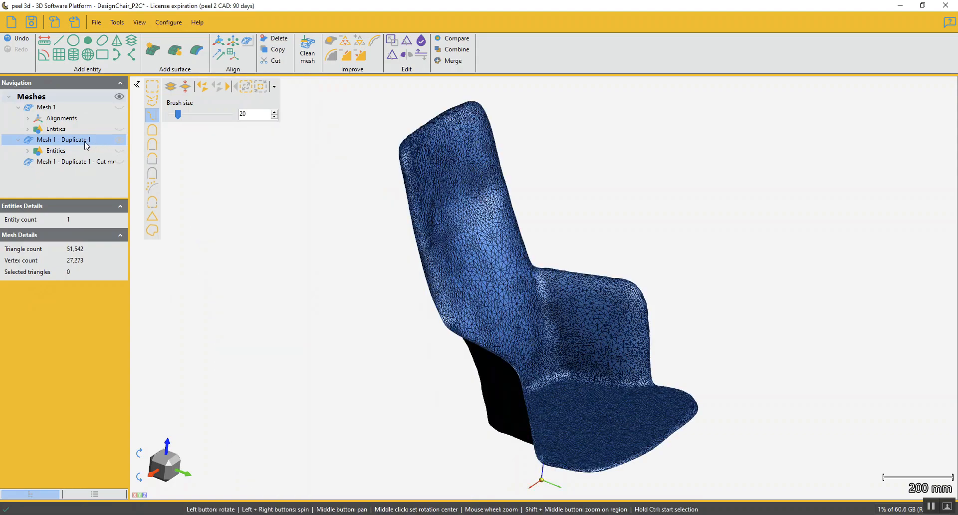
drag(462, 282, 389, 252)
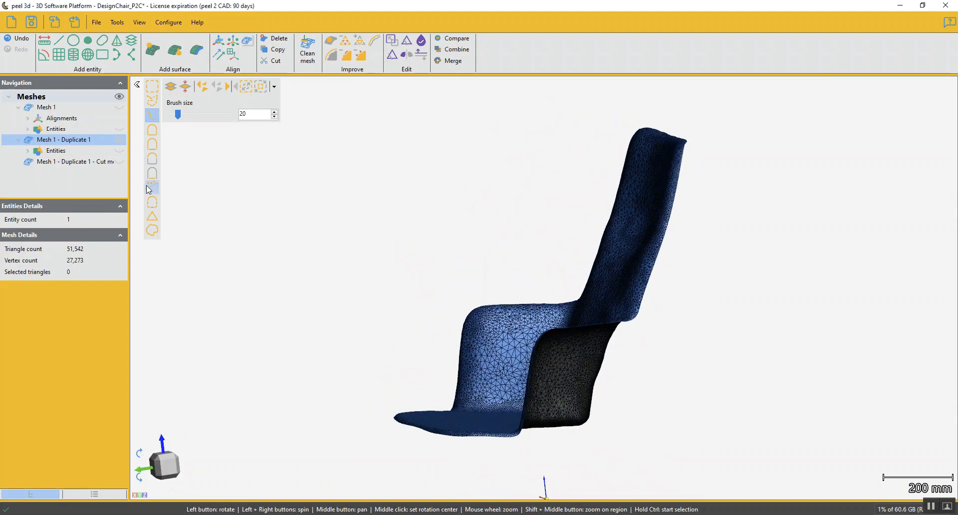
click(95, 162)
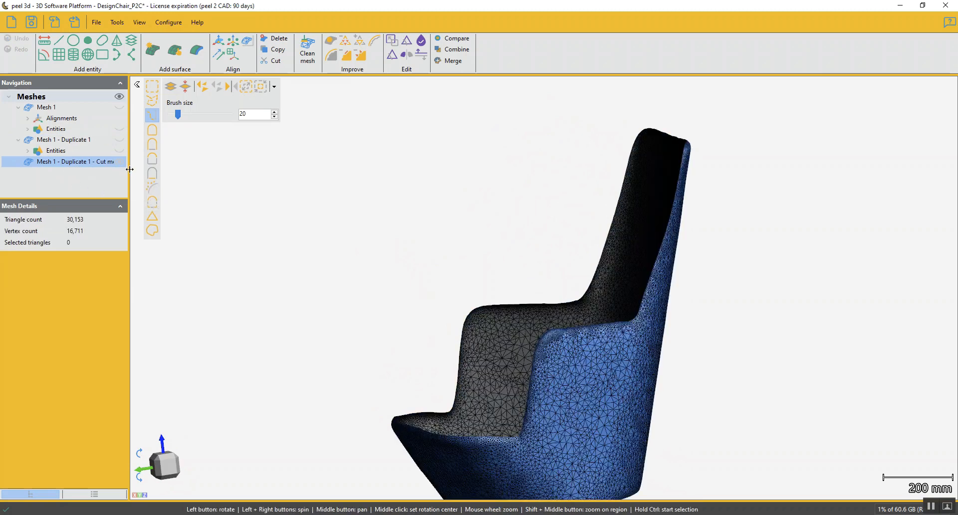
Show Mesh 1 - Duplicate 1 together with the other cut part and rename it Mesh 1 - Top.
drag(130, 169, 166, 170)
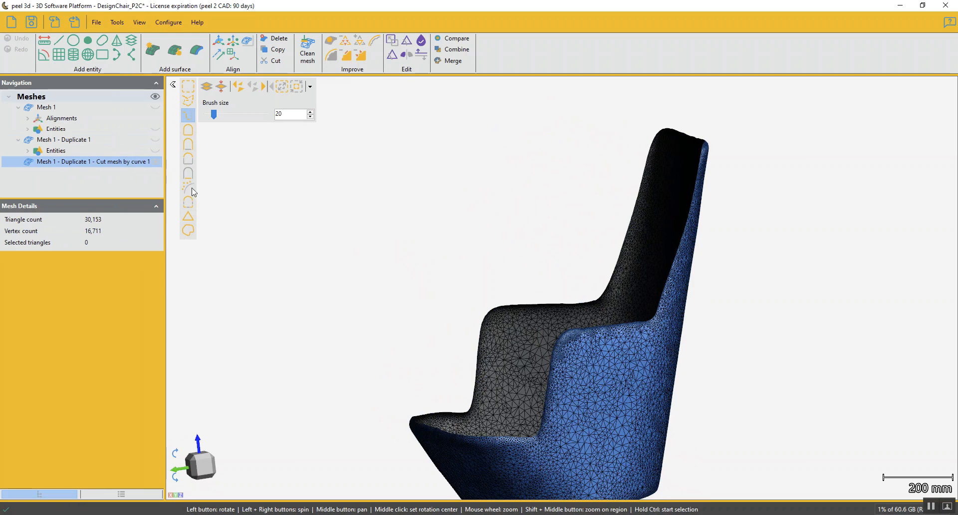
click(85, 144)
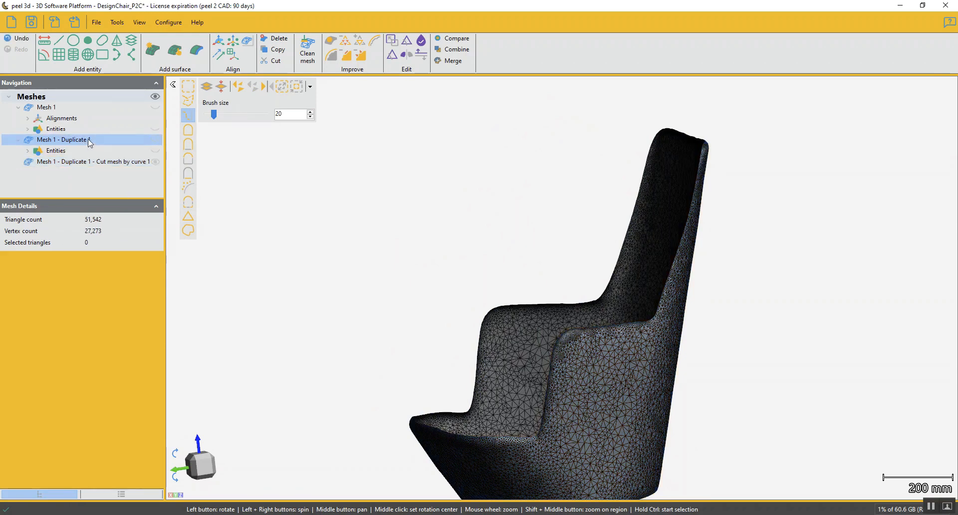
click(144, 137)
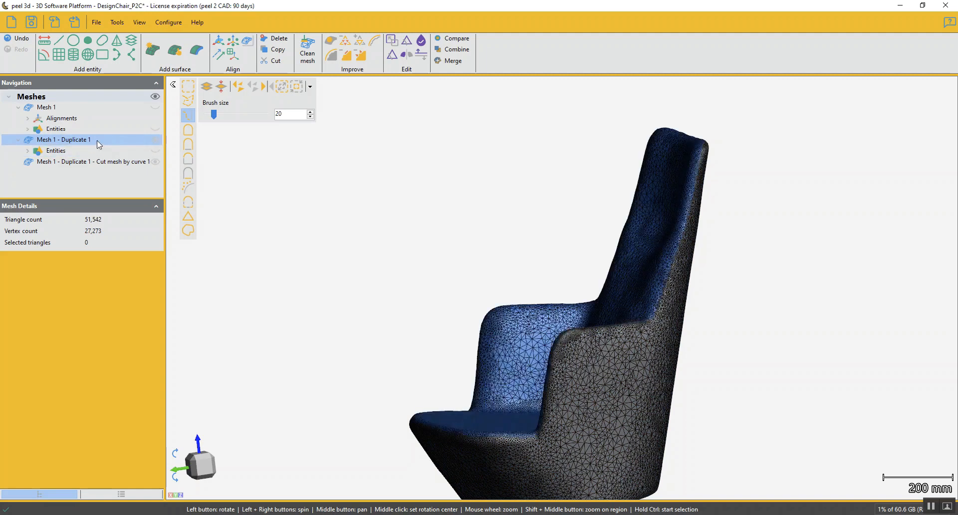
click(67, 143)
drag(59, 139, 86, 138)
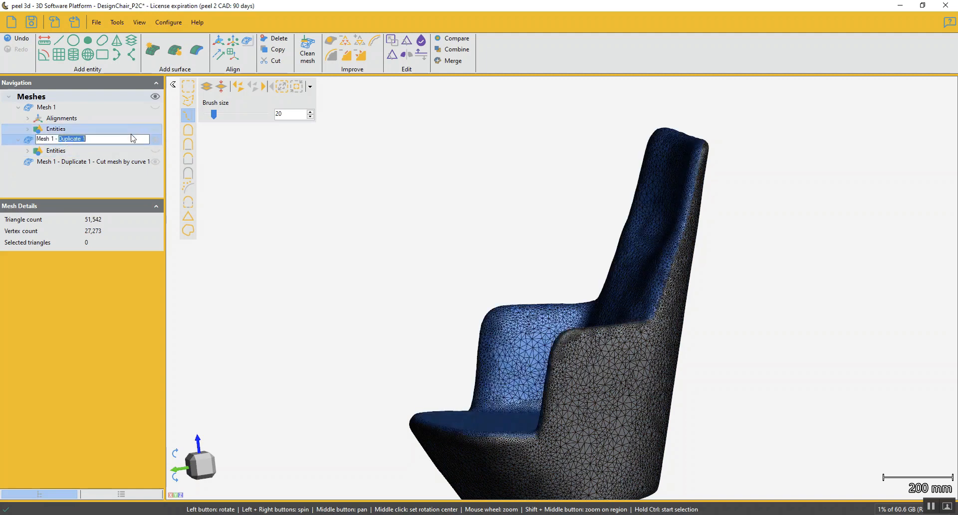
text(Top)
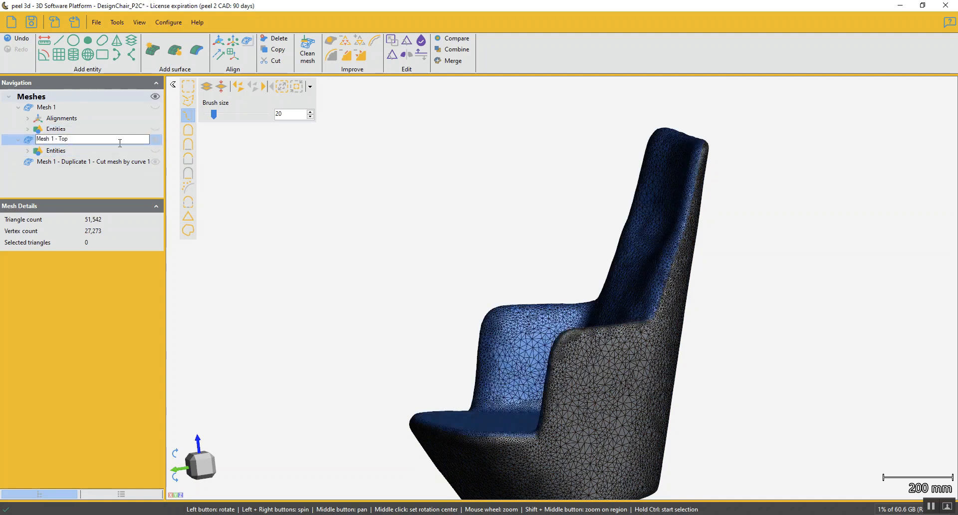
Rename the Mesh 1 - Duplicate 1 - Cut mesh by curve 1 part as Mesh 1 - Bottom.
click(84, 163)
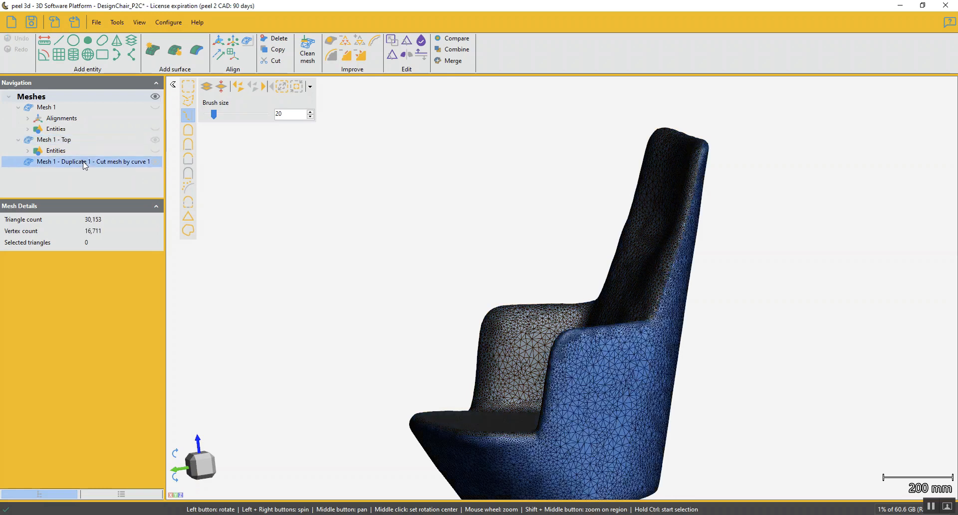
click(75, 164)
drag(58, 161, 168, 151)
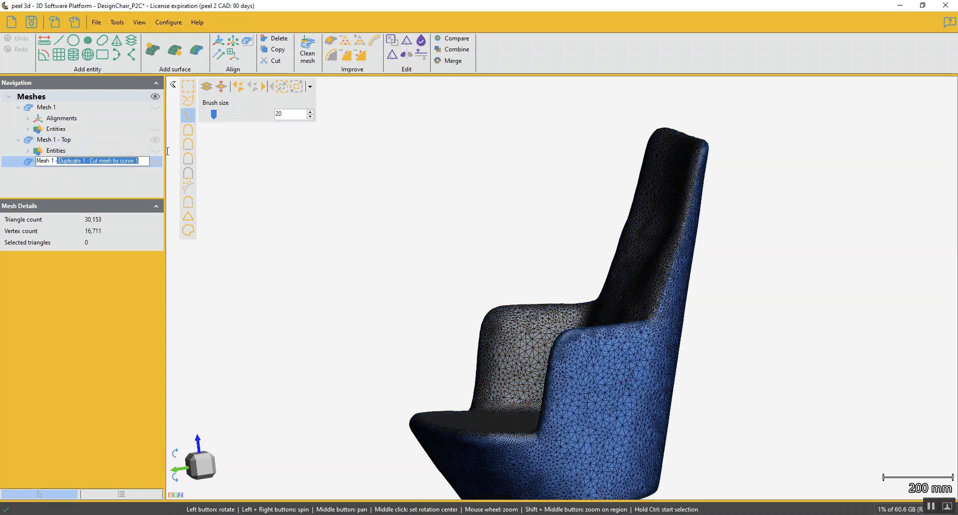
text(Bor)
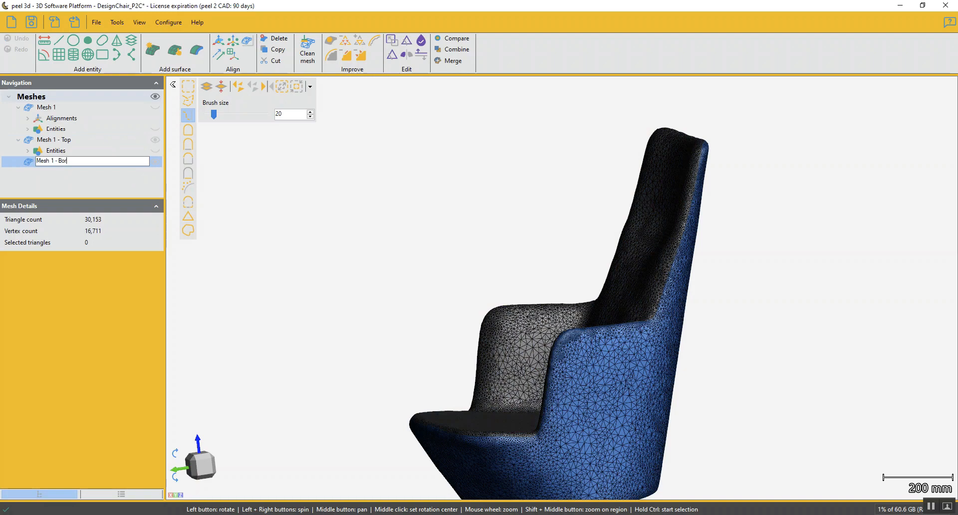
key(Return)
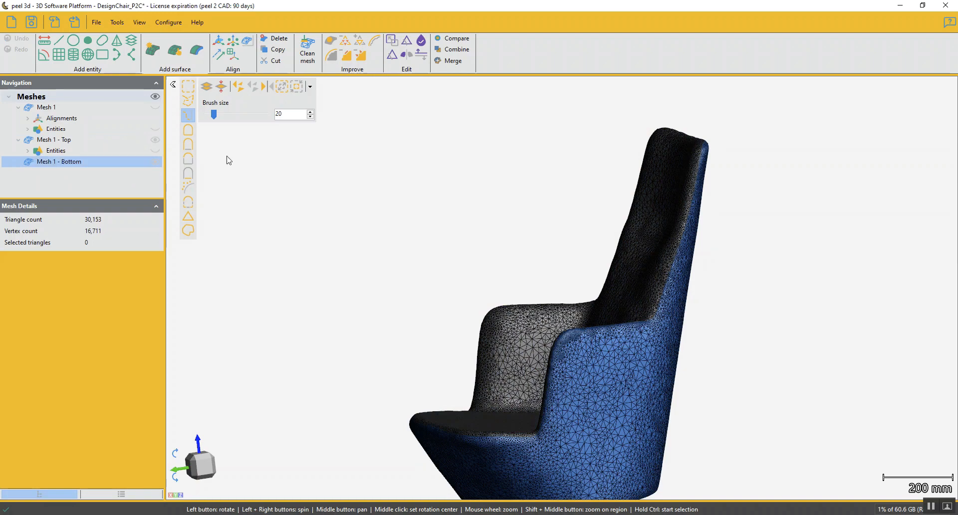
Show and hide the top and bottom meshes in turn and examine how the chair is split between them.
drag(314, 317, 344, 319)
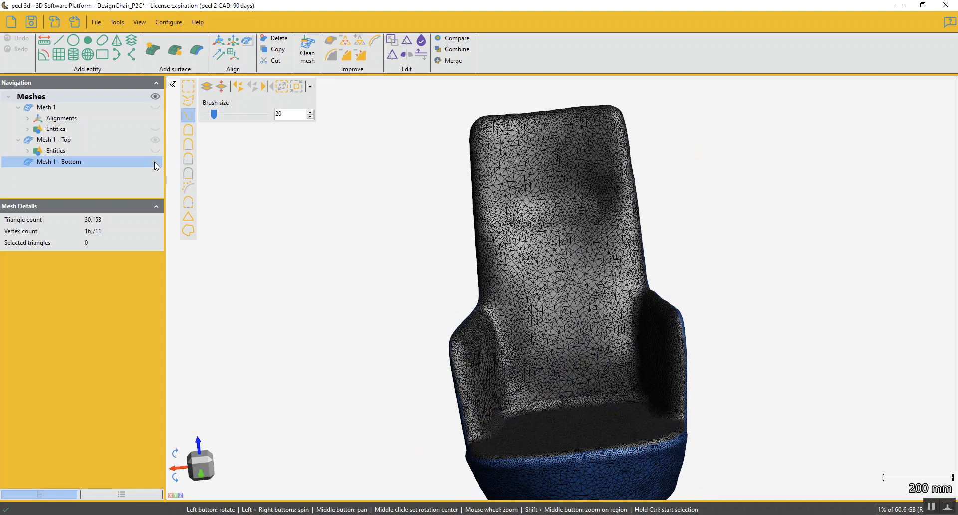
click(156, 162)
mouse_move(559, 320)
mouse_down()
mouse_move(552, 333)
mouse_move(545, 328)
mouse_up()
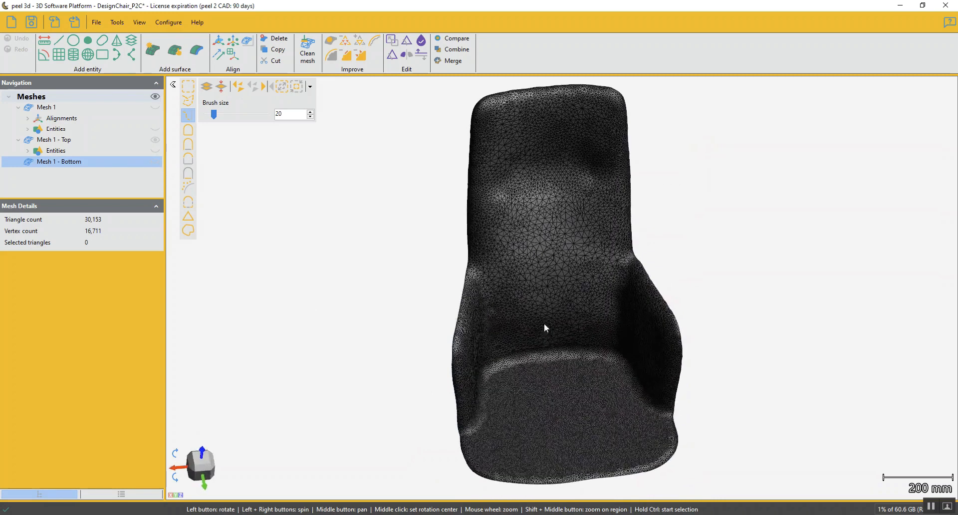
click(74, 142)
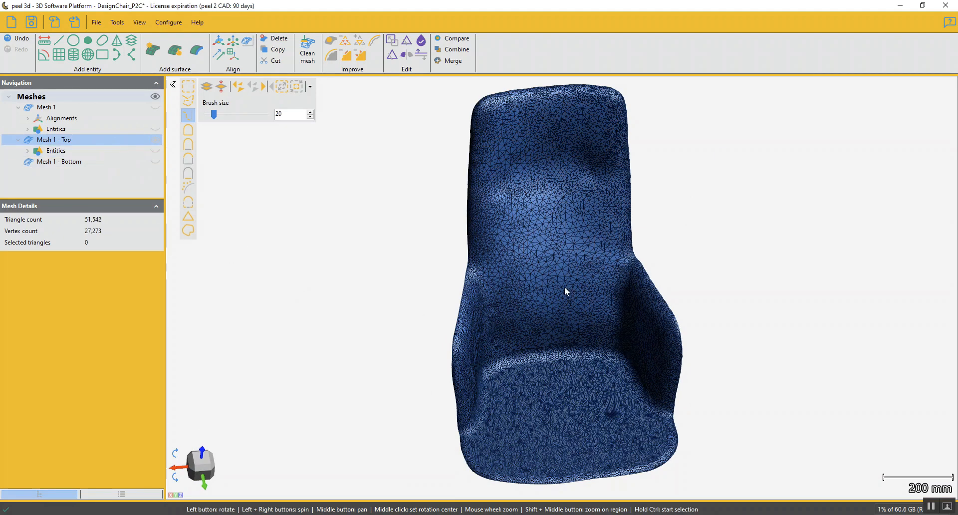
click(156, 140)
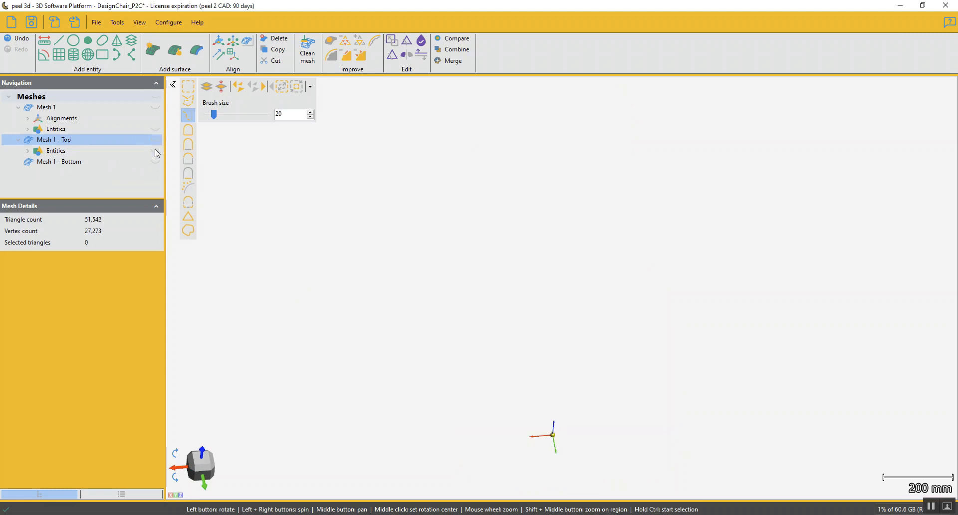
click(156, 161)
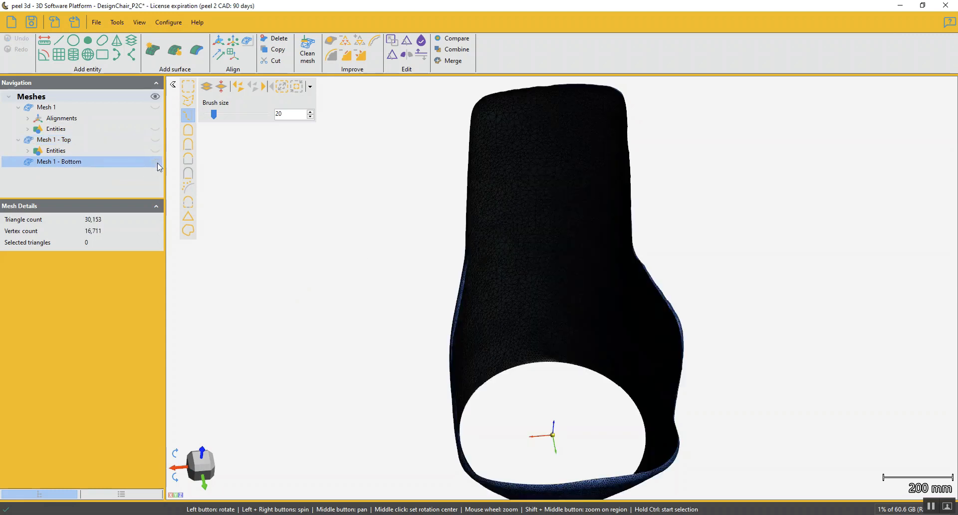
click(140, 140)
drag(435, 300, 480, 291)
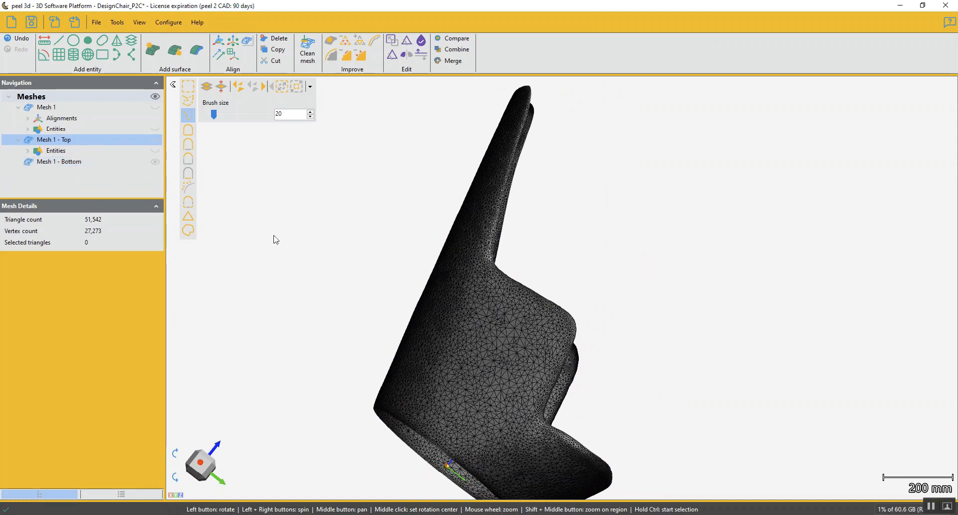
drag(321, 256, 441, 302)
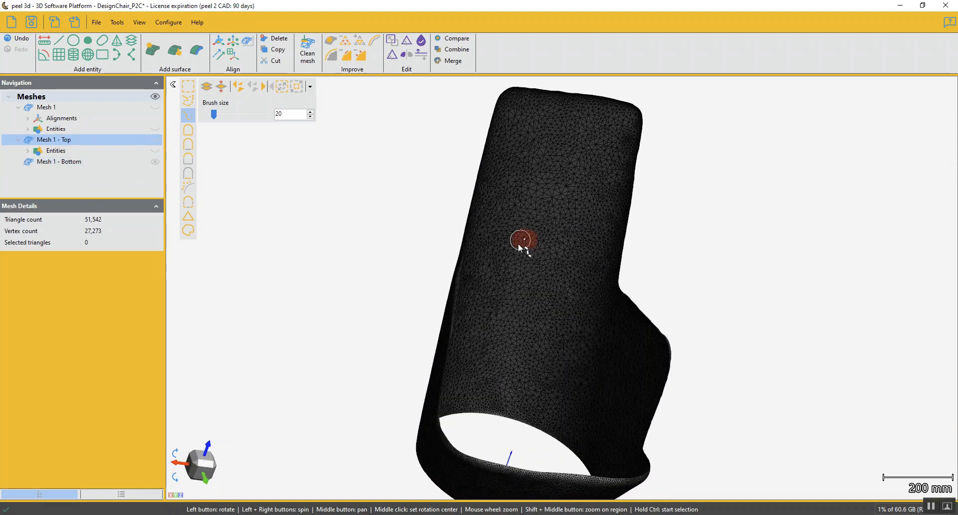
Brush-select a patch of triangles in the middle of the top mesh's backrest and clear the selection.
mouse_move(519, 244)
ctrl+mouse_down()
mouse_move(556, 258)
mouse_move(523, 289)
ctrl+mouse_up()
ctrl+right_click(543, 318)
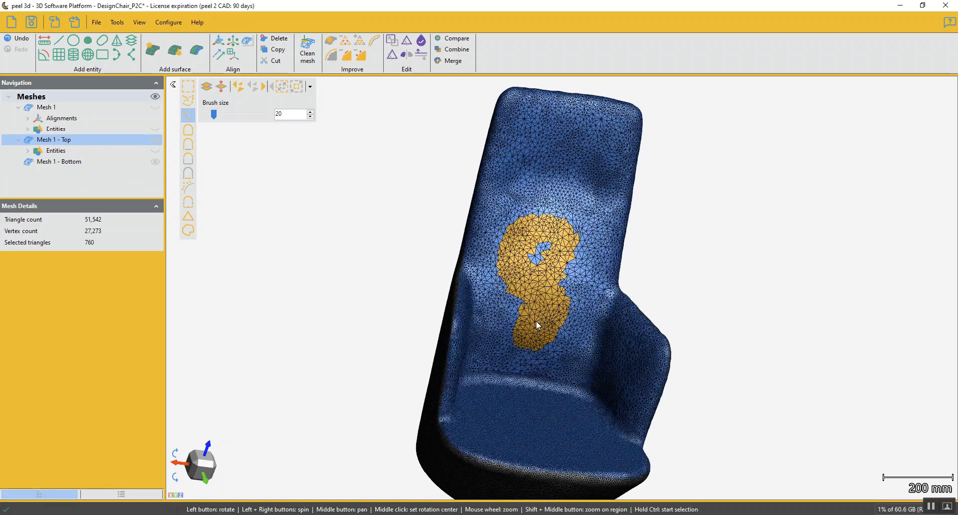
drag(537, 325, 438, 270)
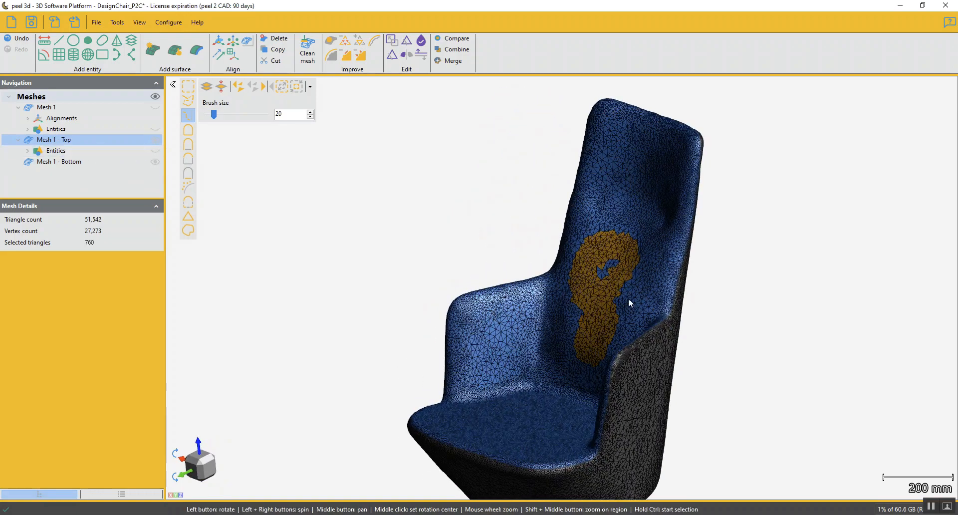
drag(629, 302, 594, 315)
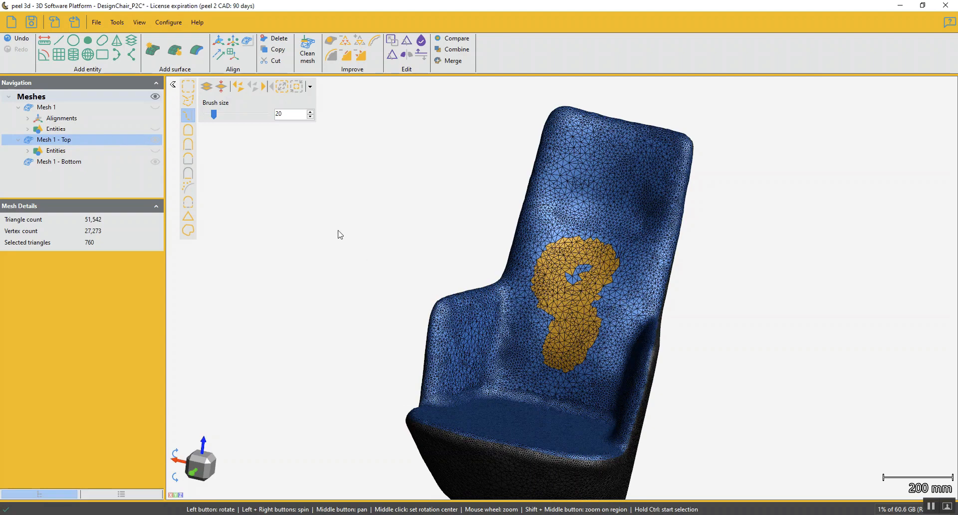
click(254, 87)
Examine the triangle density on the seat compared with the backrest and armrests of the top mesh.
drag(484, 329, 515, 398)
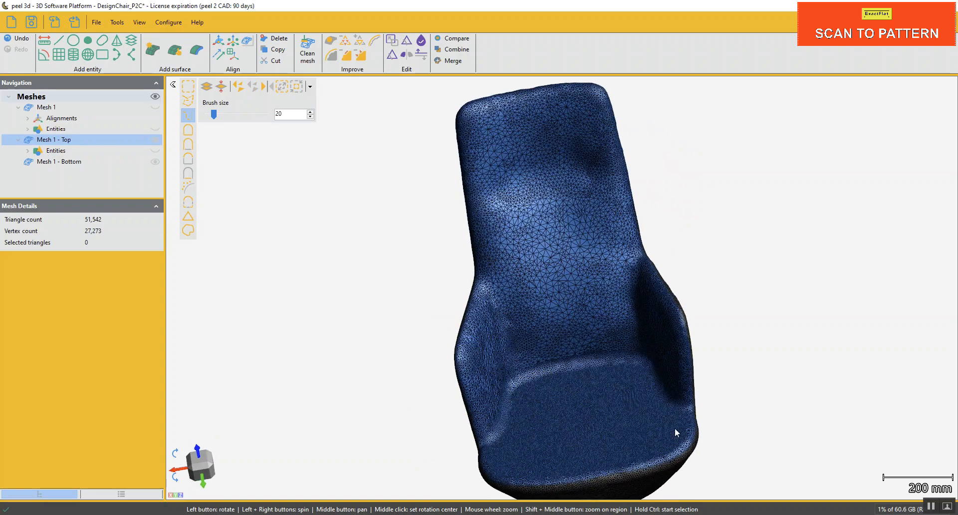
scroll(552, 338, up, 5)
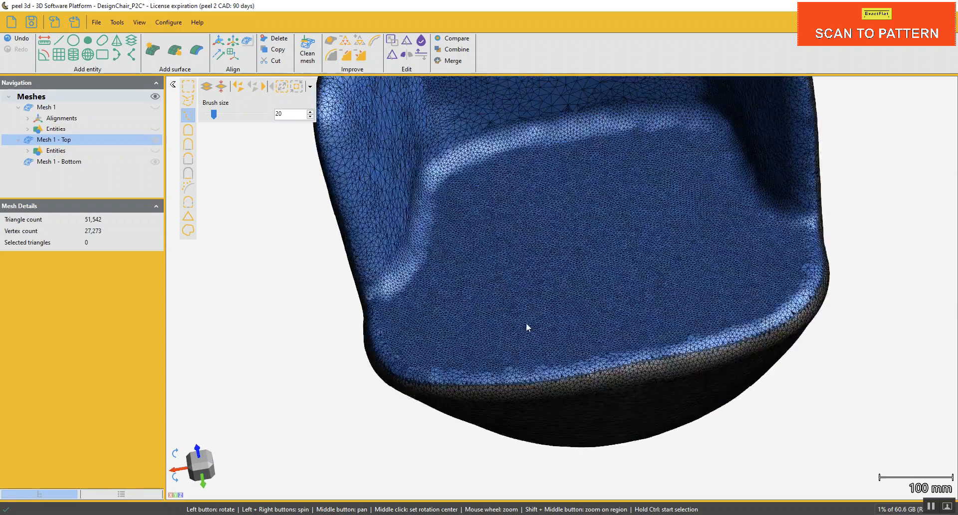
drag(554, 331, 582, 243)
scroll(499, 306, down, 5)
drag(534, 400, 532, 374)
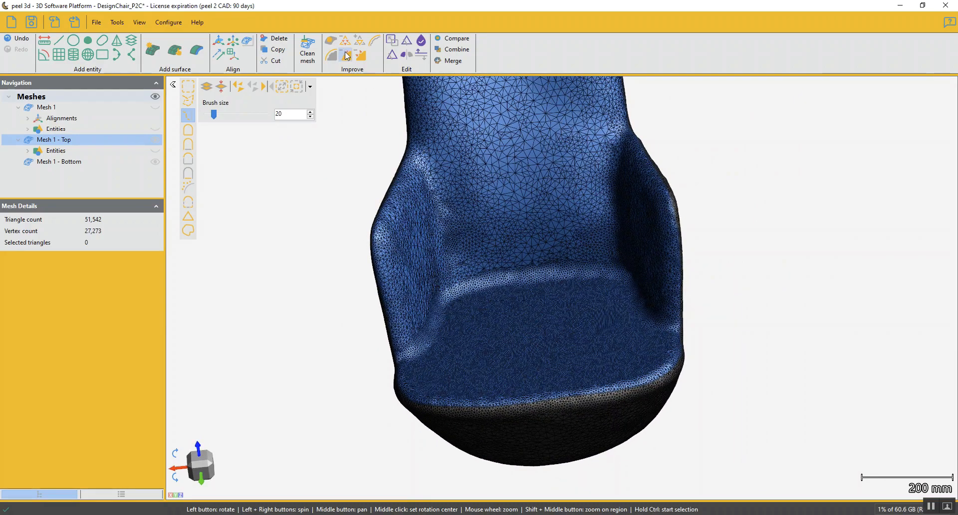
drag(572, 331, 574, 347)
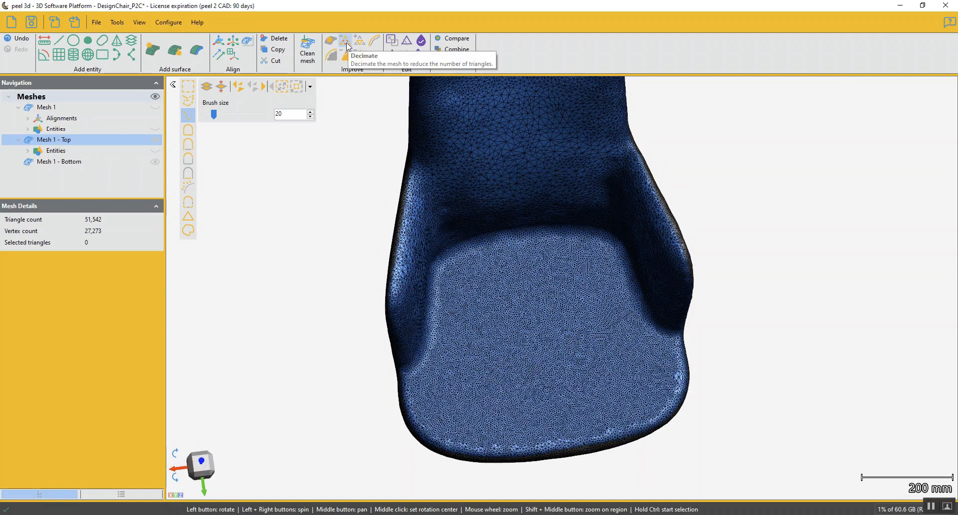
Try decimating Mesh 1 - Top with a 25% reduction, check the seat's triangles and discard the decimation.
click(345, 42)
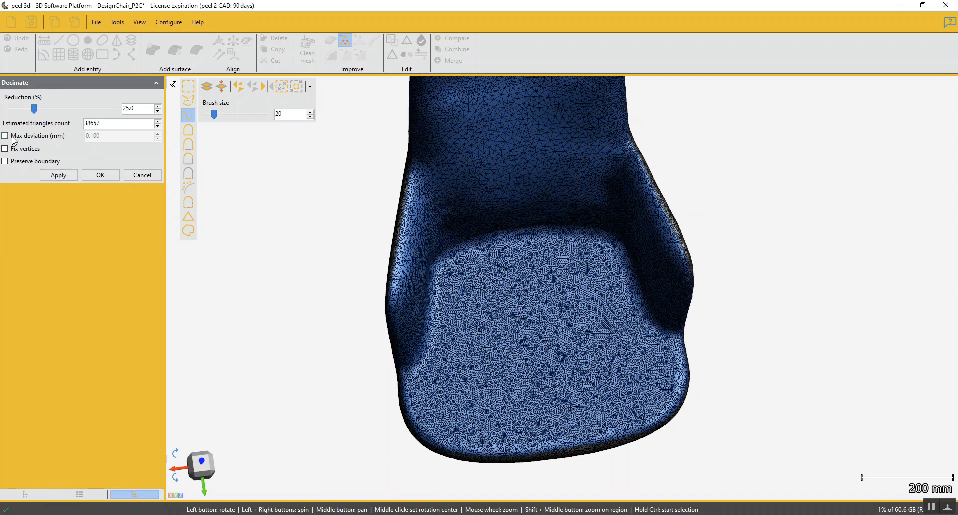
click(60, 175)
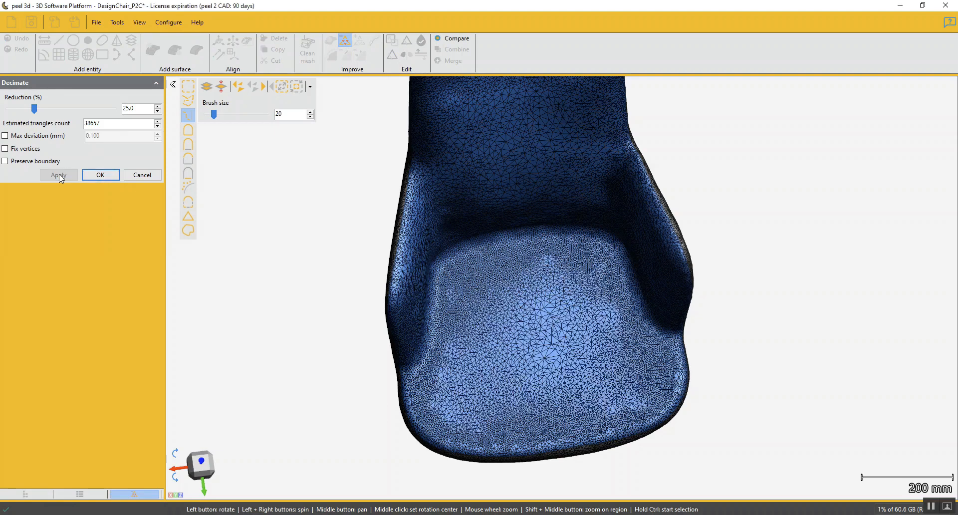
drag(518, 253, 581, 344)
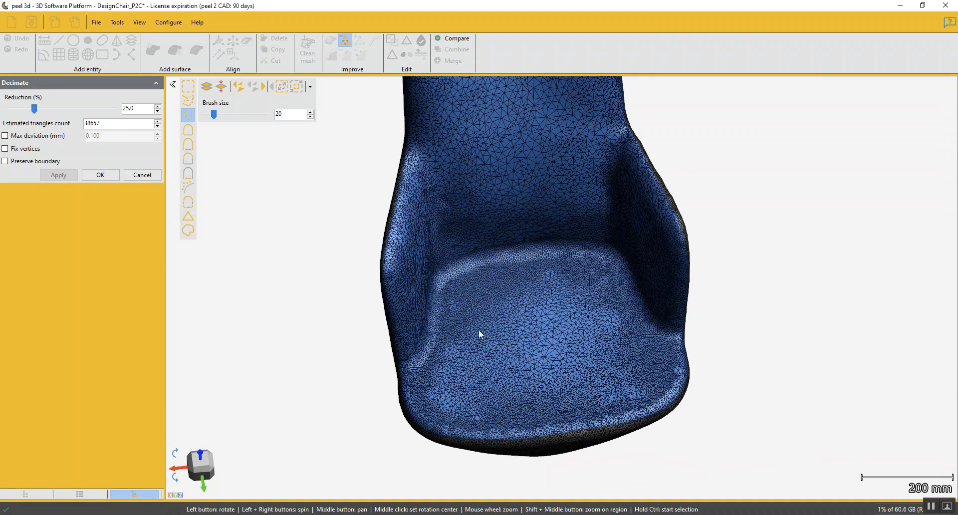
click(142, 175)
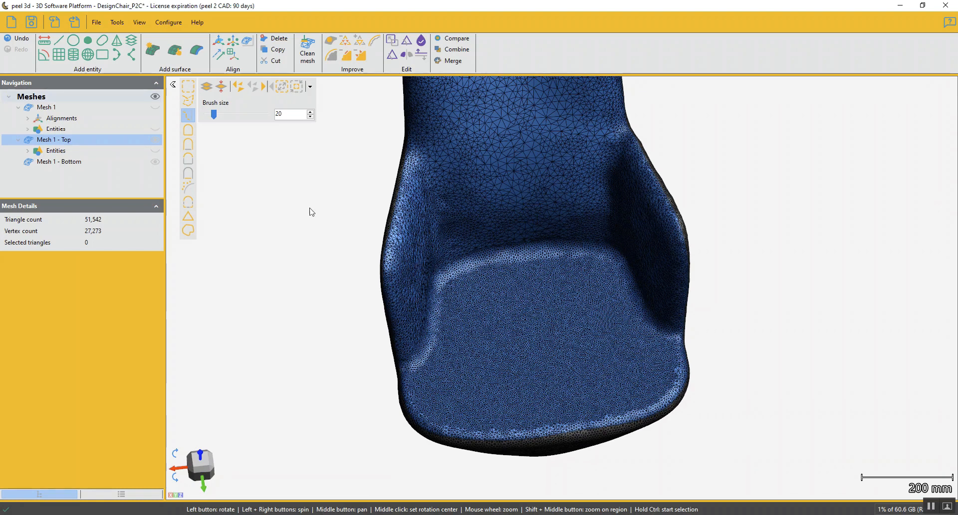
Hide Mesh 1 - Bottom while leaving Mesh 1 - Top shown.
click(155, 162)
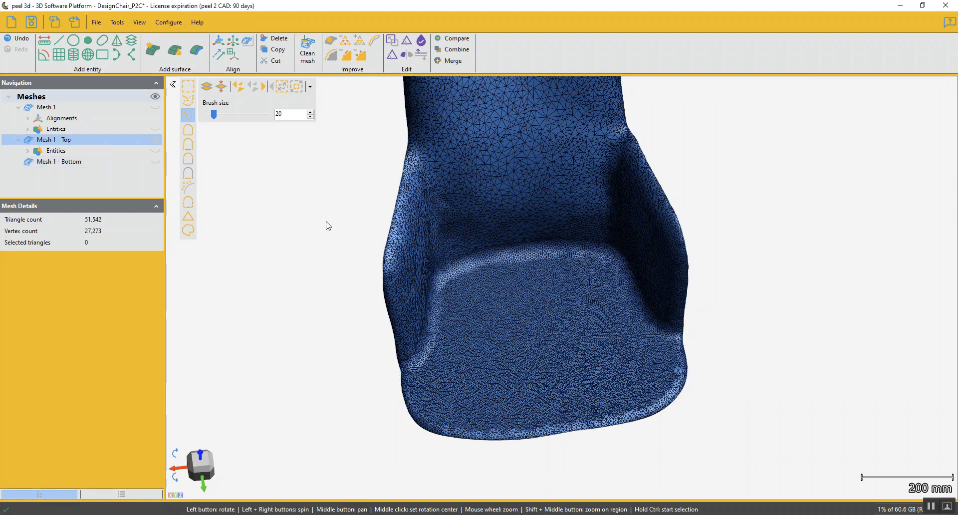
Start decimating Mesh 1 - Top and limit the maximum deviation to 0.2 mm.
click(344, 42)
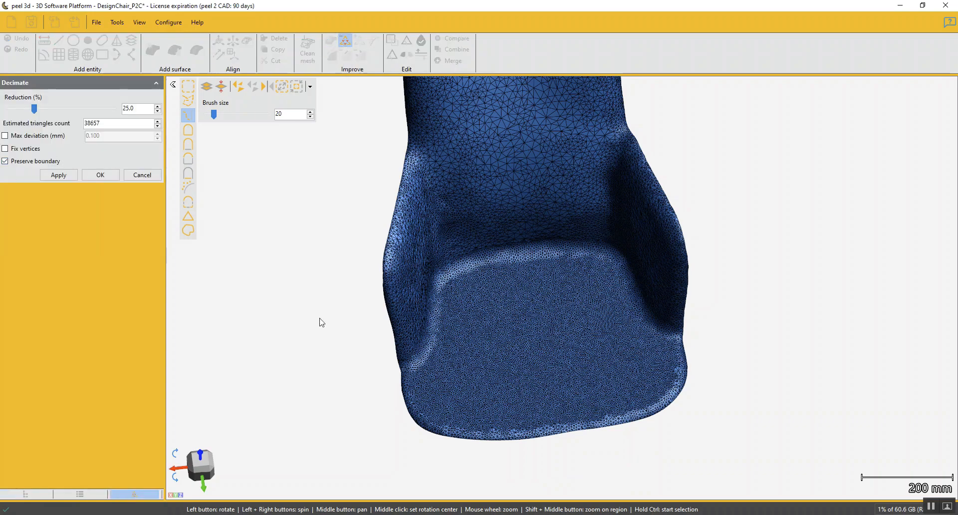
scroll(388, 387, up, 10)
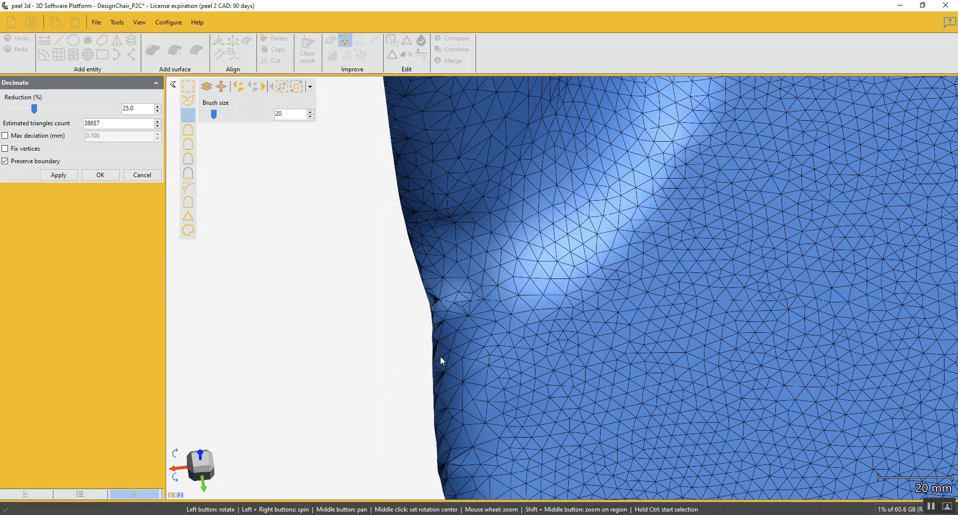
scroll(440, 363, down, 3)
mouse_move(440, 365)
mouse_down()
mouse_move(465, 359)
mouse_move(448, 357)
mouse_up()
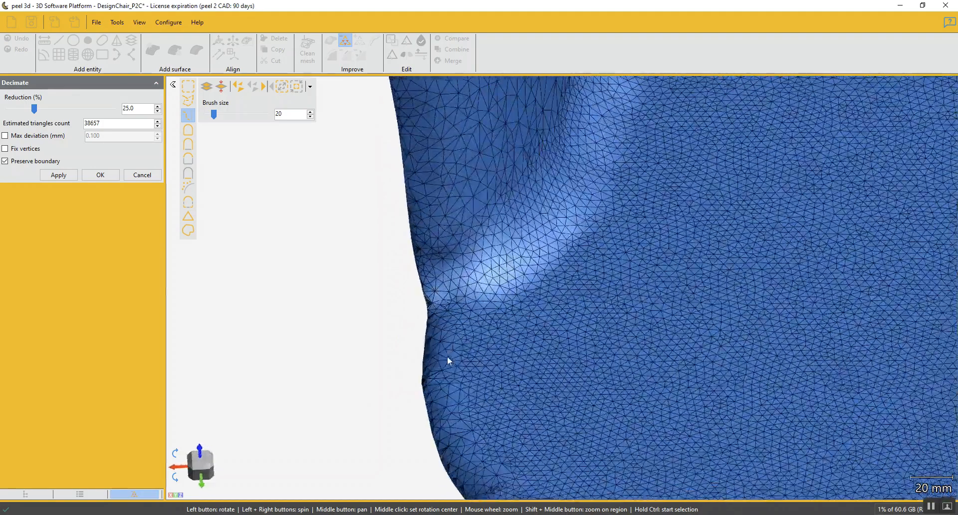
scroll(449, 357, down, 10)
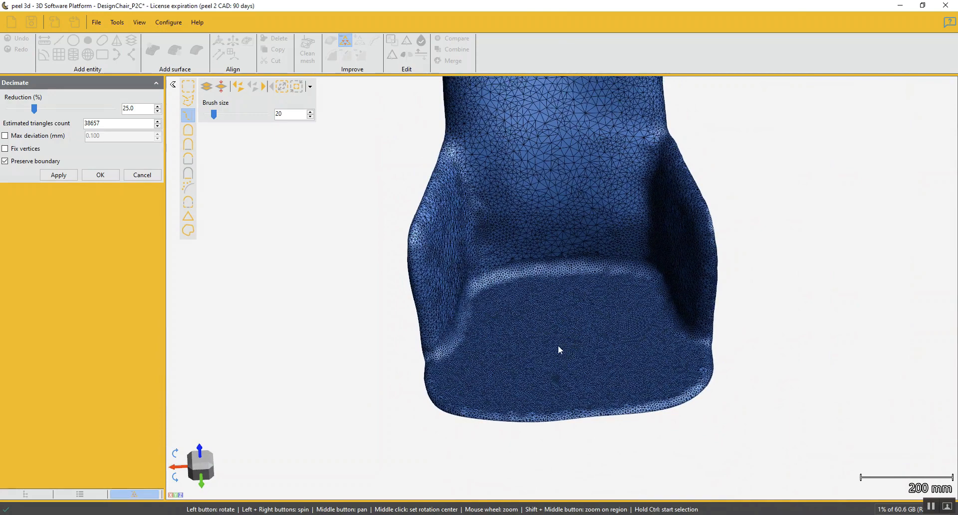
drag(558, 345, 559, 356)
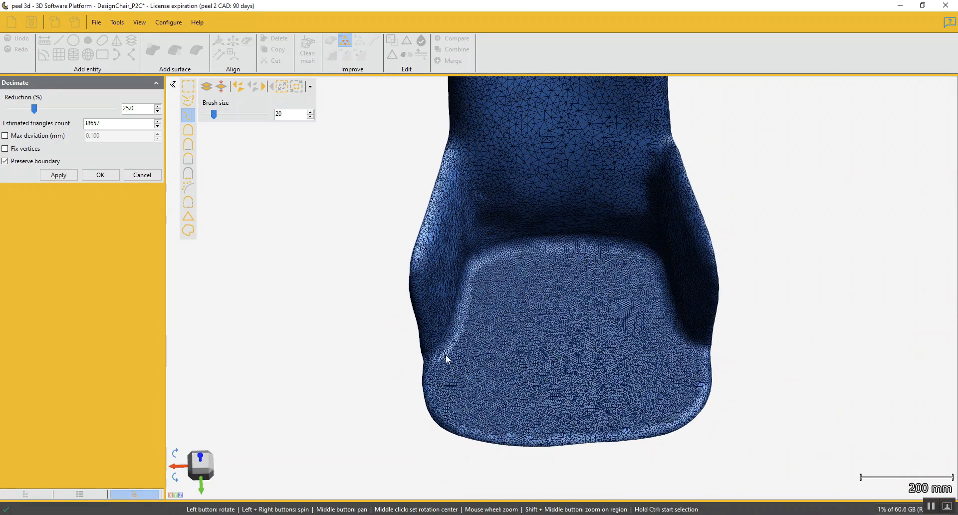
click(5, 136)
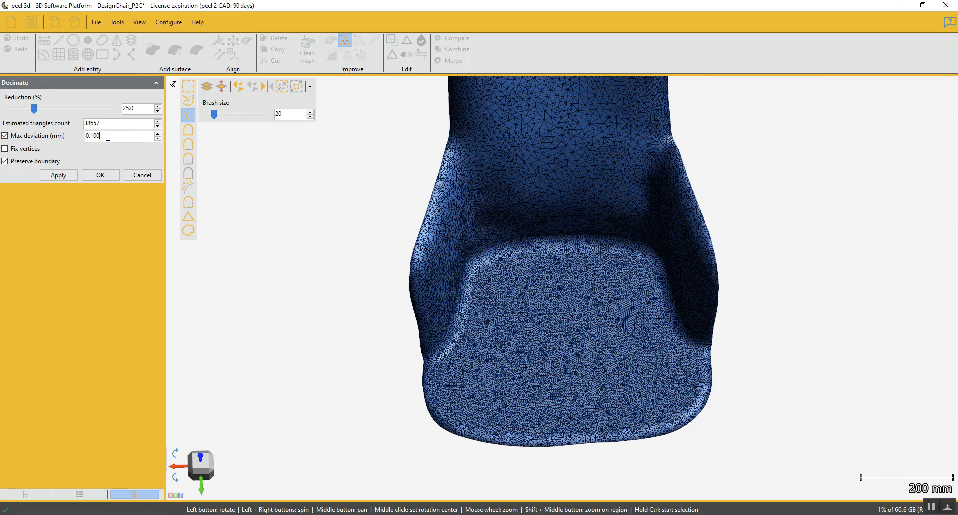
drag(108, 136, 83, 137)
text(.2)
Set the estimated triangle count to 38000 and accept the decimation of Mesh 1 - Top.
click(111, 123)
text(38000)
click(65, 176)
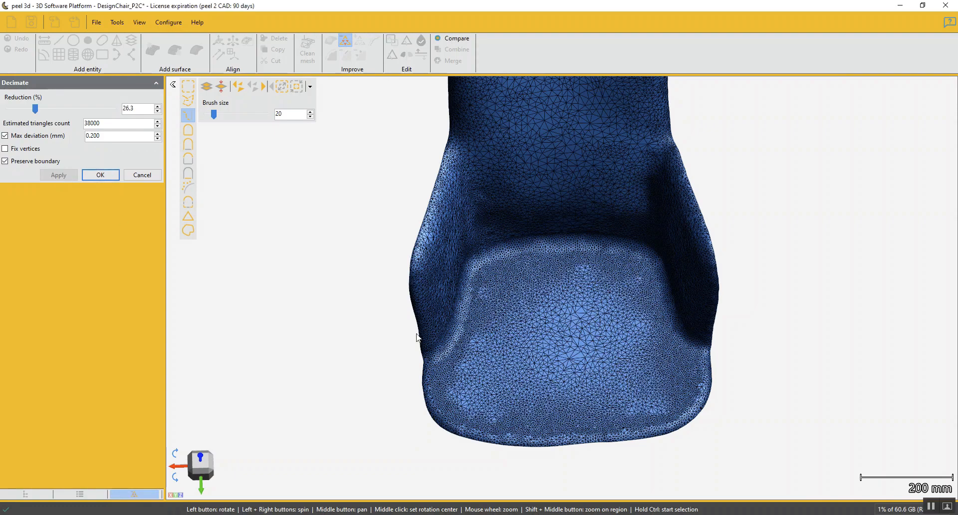
drag(418, 337, 561, 359)
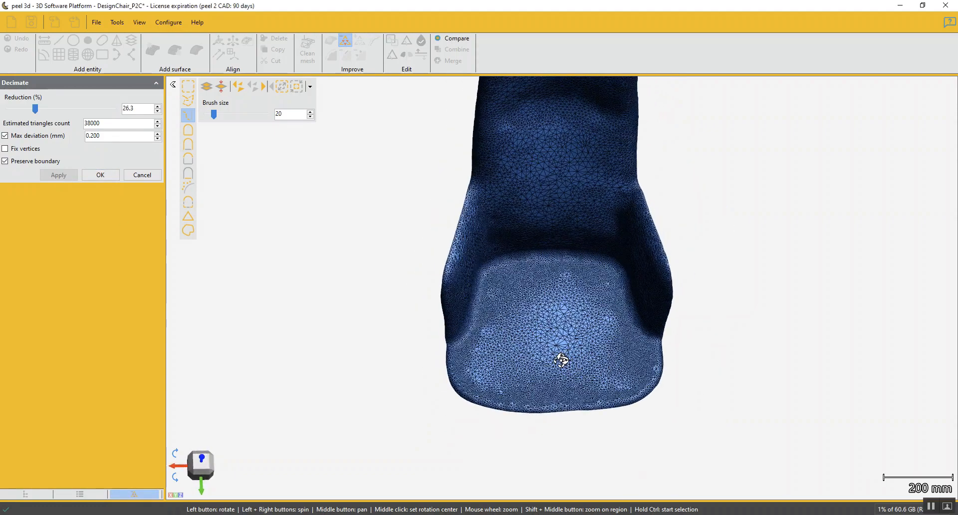
click(101, 175)
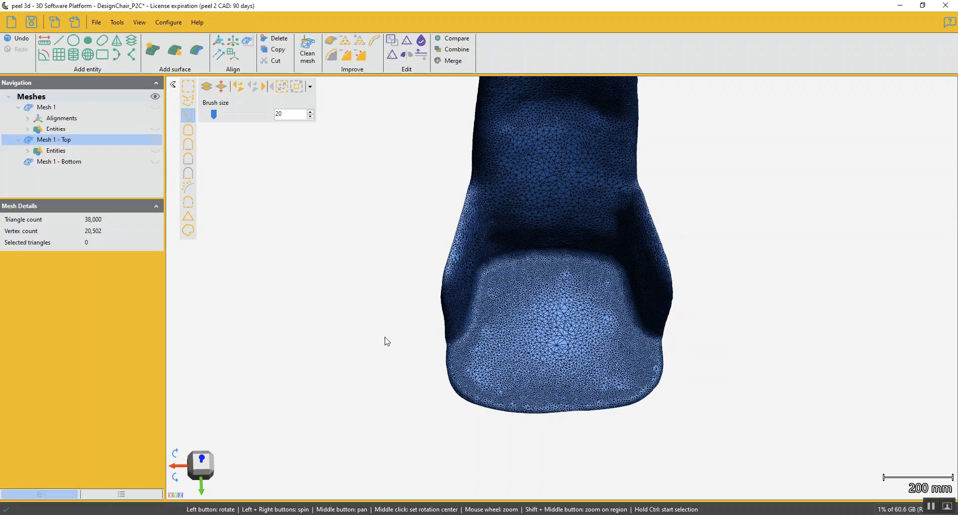
drag(458, 336, 498, 330)
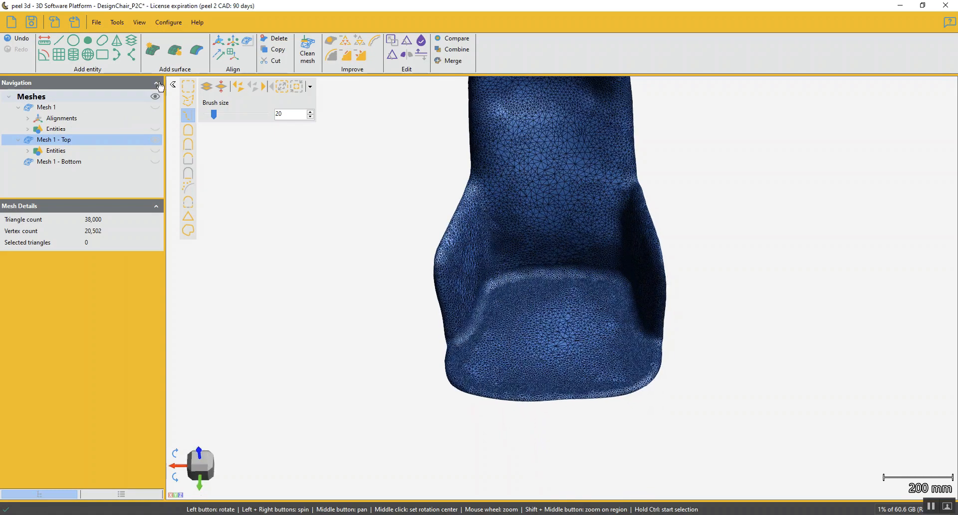
Start a curve fitted on the mesh at the chair's left edge and trace the crease between armrest and seat.
click(116, 54)
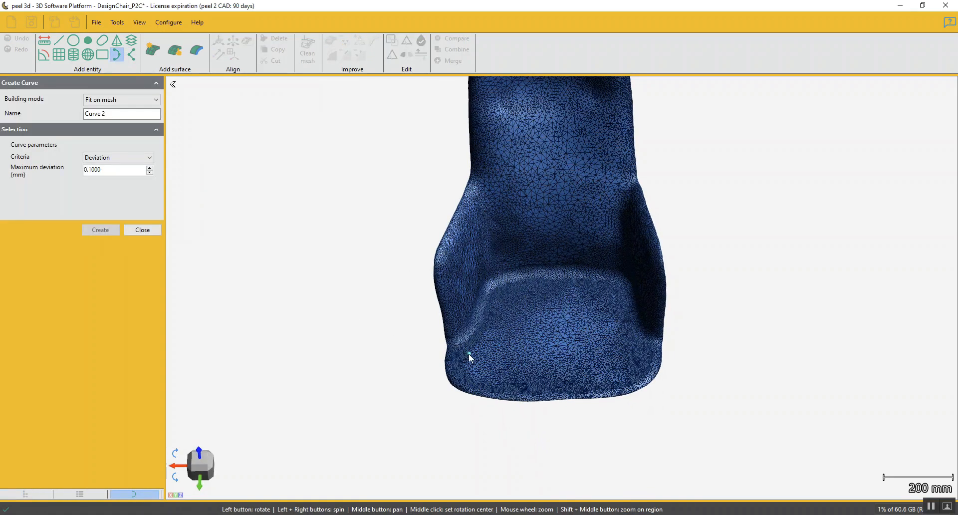
scroll(402, 343, up, 2)
scroll(554, 344, up, 1)
middle_drag(542, 355, 484, 380)
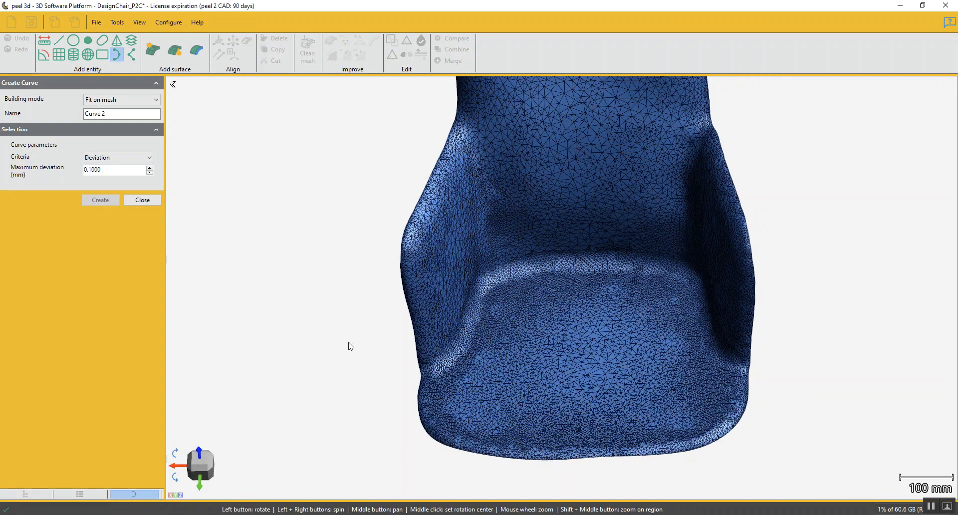
scroll(424, 378, up, 4)
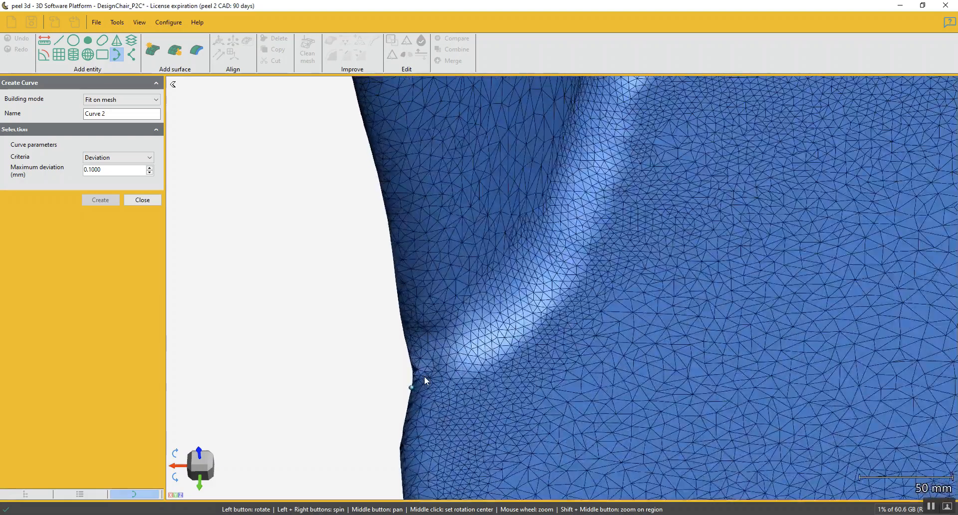
scroll(412, 373, up, 2)
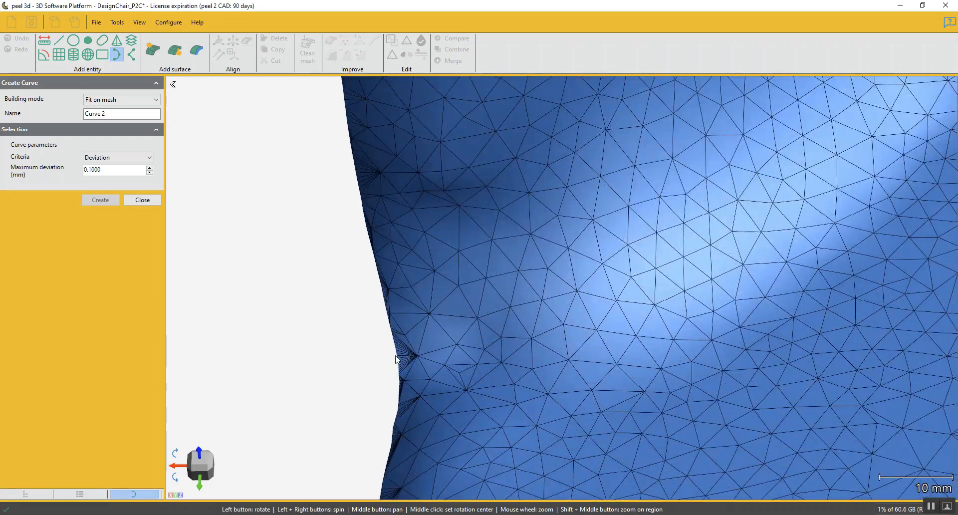
scroll(400, 357, down, 5)
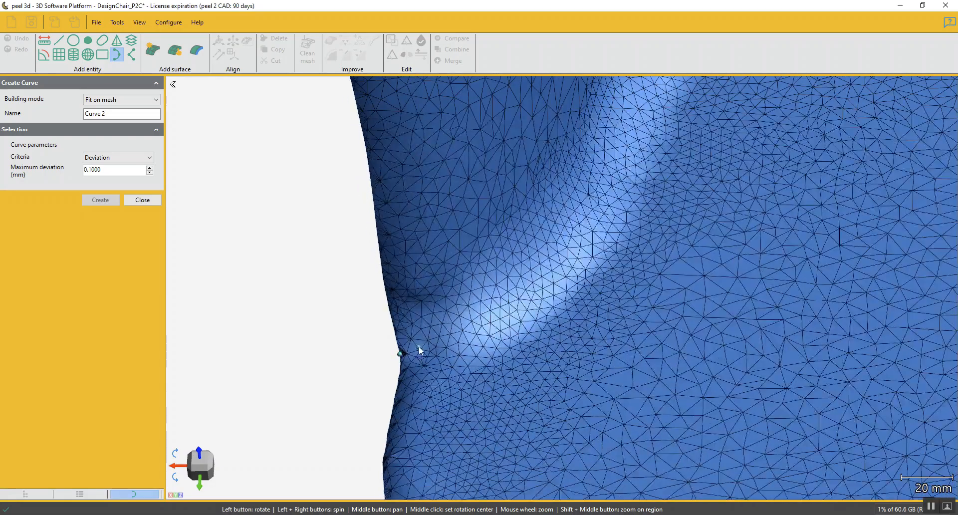
click(452, 338)
click(497, 300)
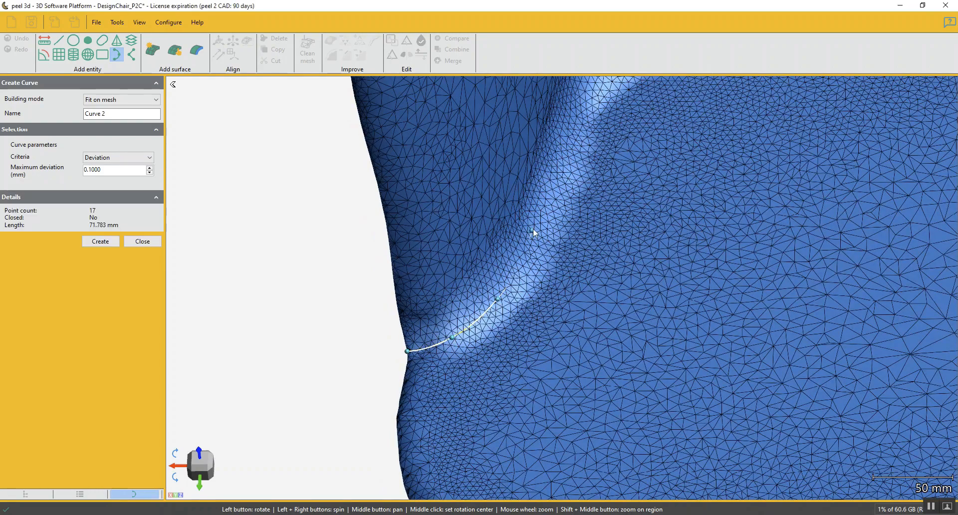
click(538, 222)
click(568, 122)
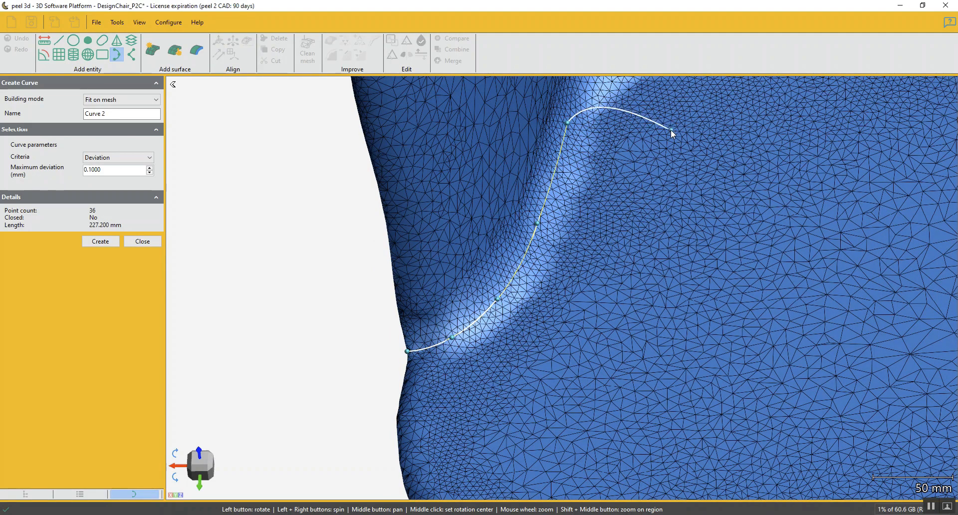
Continue the fitted curve around the seat's rear left corner and along the crease between seat and backrest.
middle_drag(670, 132, 537, 242)
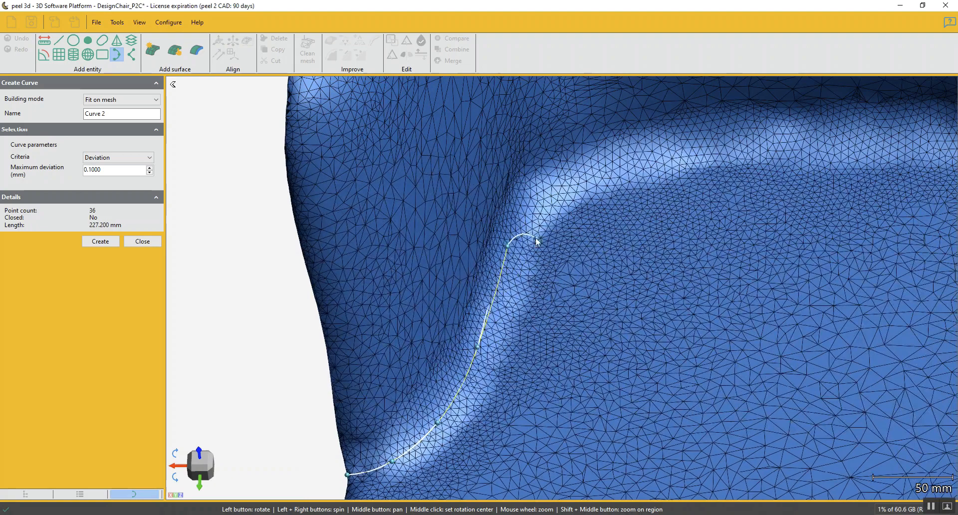
click(539, 202)
click(617, 167)
click(720, 153)
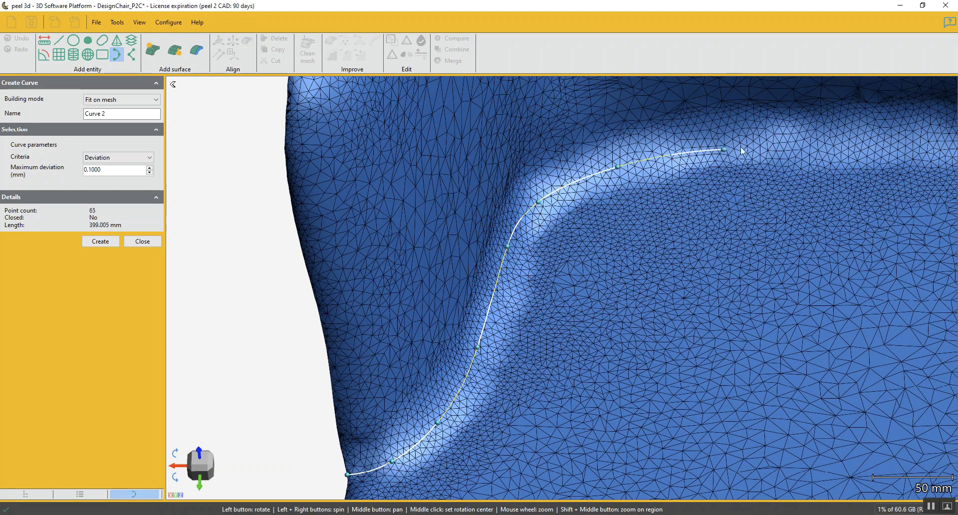
middle_drag(883, 139, 584, 149)
scroll(585, 149, up, 1)
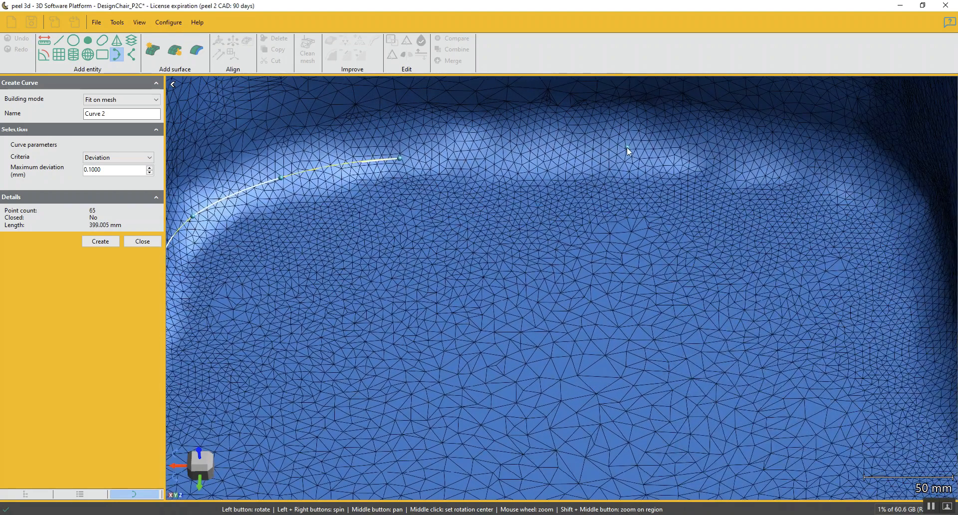
click(627, 148)
click(746, 155)
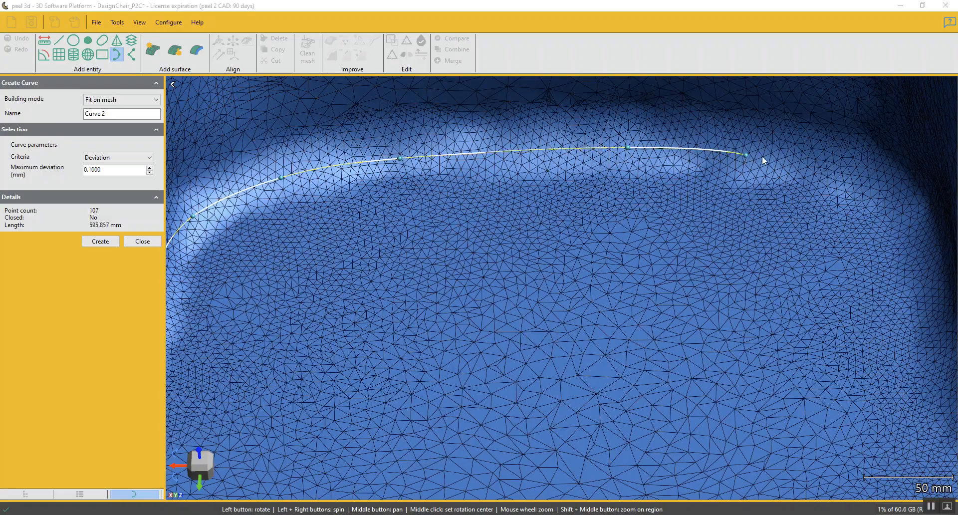
click(843, 173)
Extend the fitted curve around the opposite rear corner and along the right armrest's crease to the mesh edge.
drag(882, 184, 461, 228)
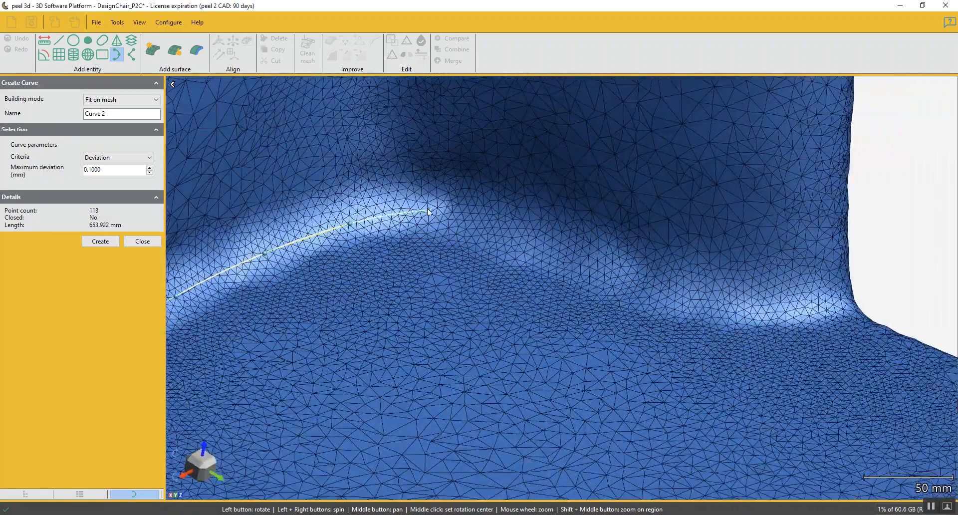
click(519, 236)
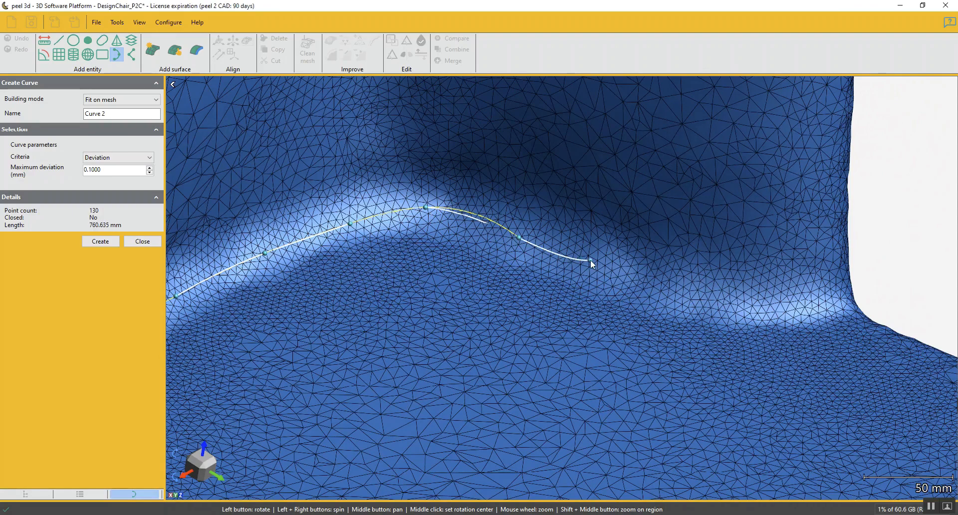
click(609, 270)
click(721, 298)
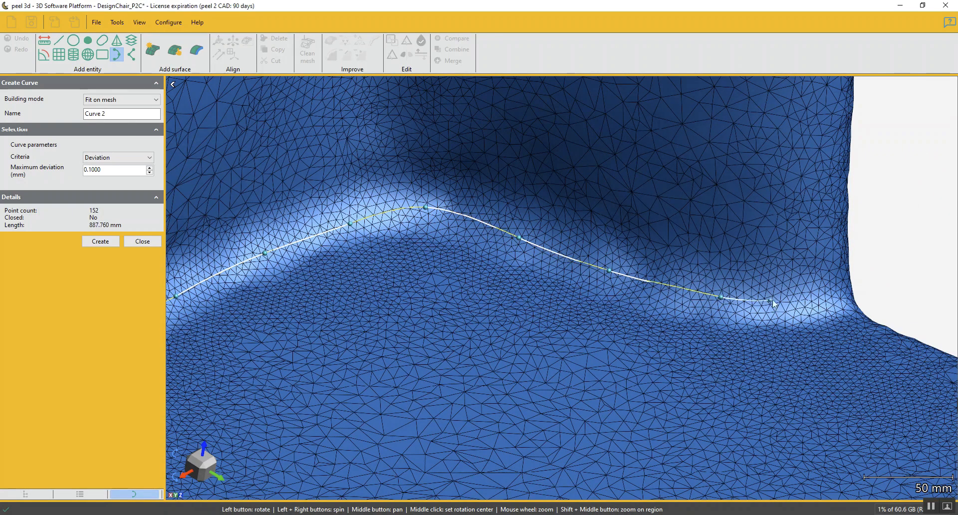
click(794, 294)
drag(842, 298, 848, 298)
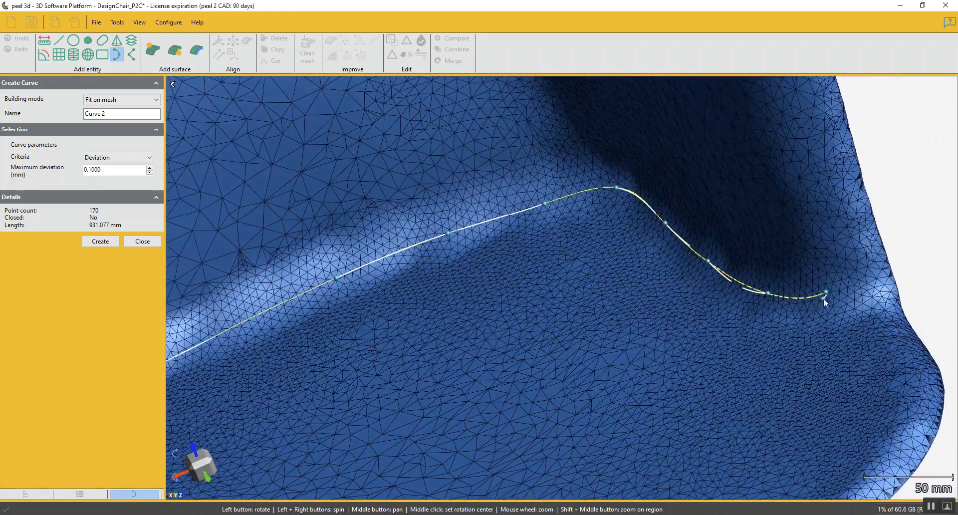
click(896, 288)
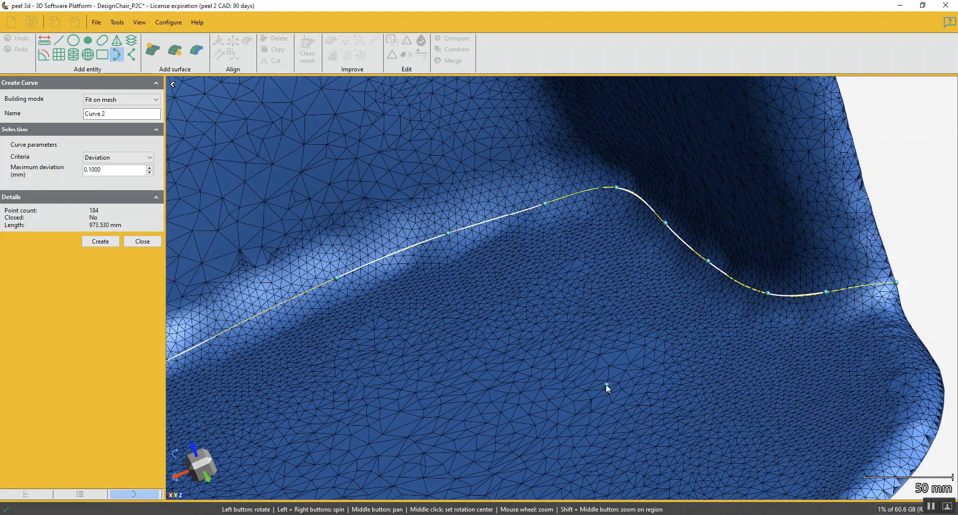
Set the curve's maximum deviation to 1 mm and create it as Curve 2.
double_click(106, 169)
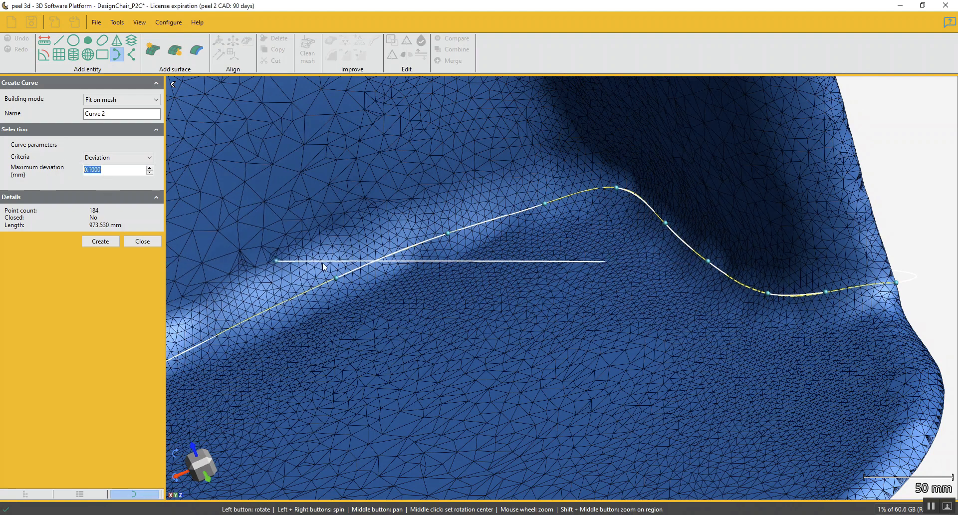
text(.5)
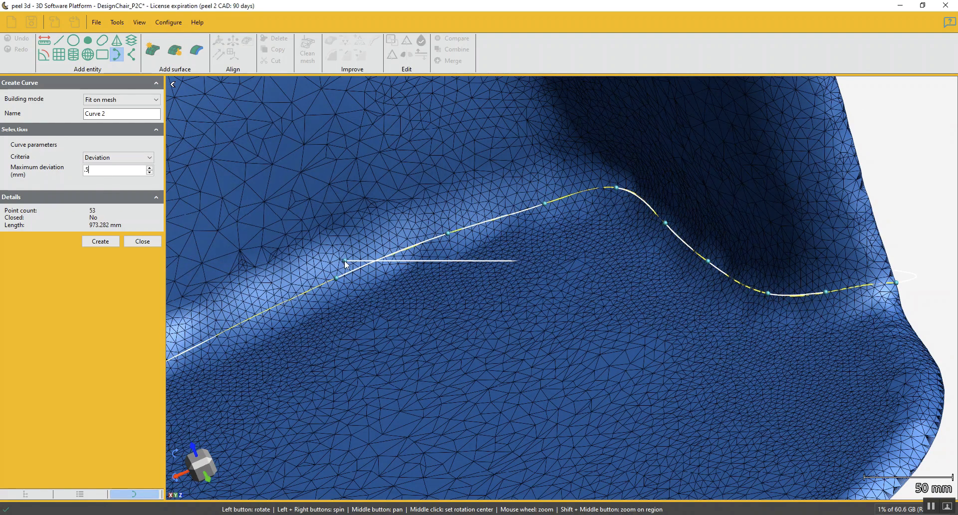
scroll(571, 337, down, 4)
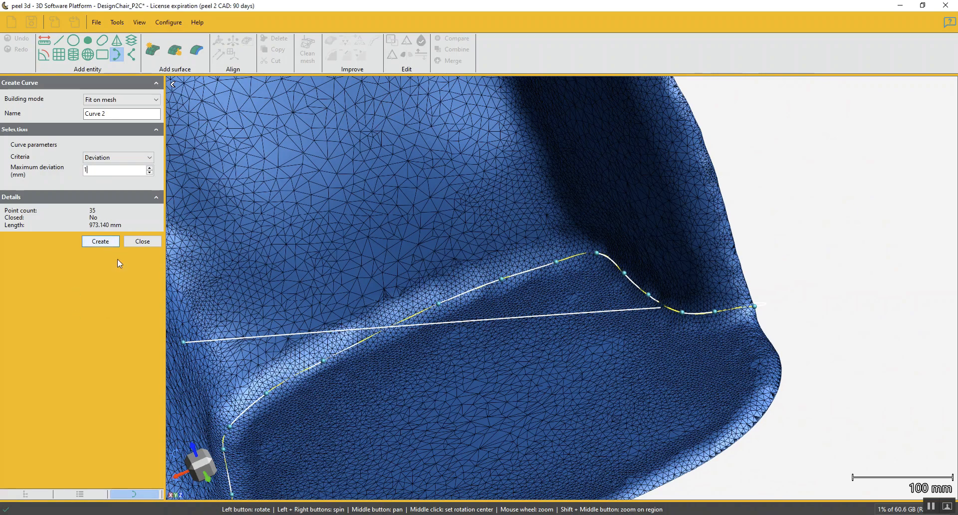
drag(449, 363, 278, 298)
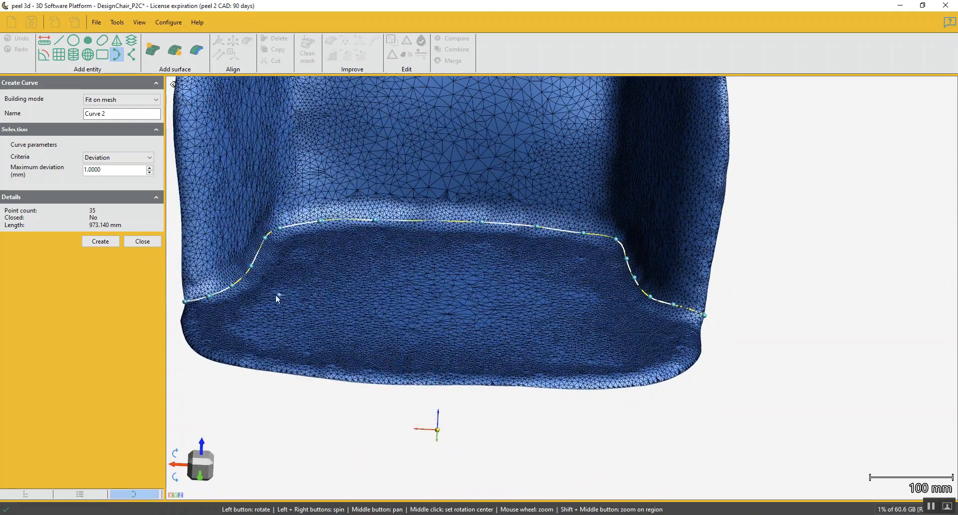
click(101, 242)
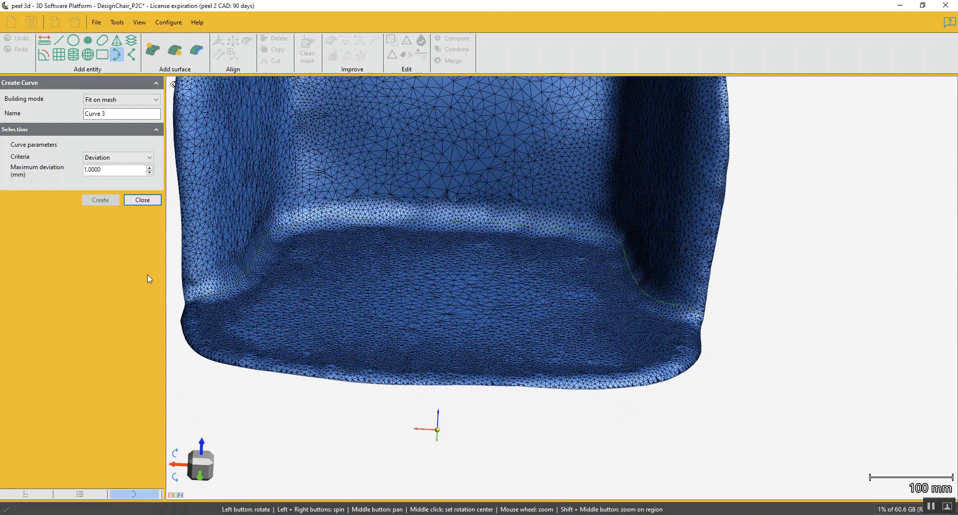
click(143, 201)
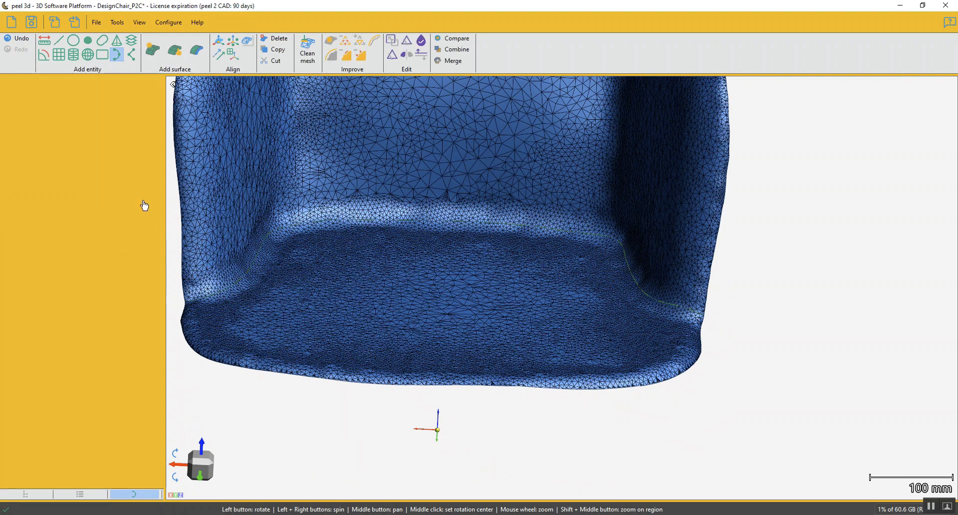
Cut Mesh 1 - Top by Curve 2, keeping both parts.
click(407, 42)
click(24, 131)
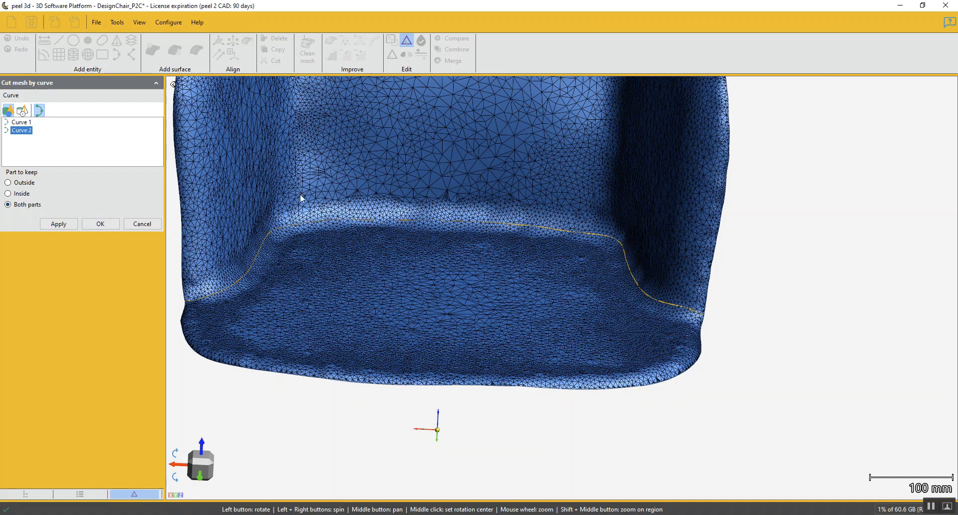
click(72, 227)
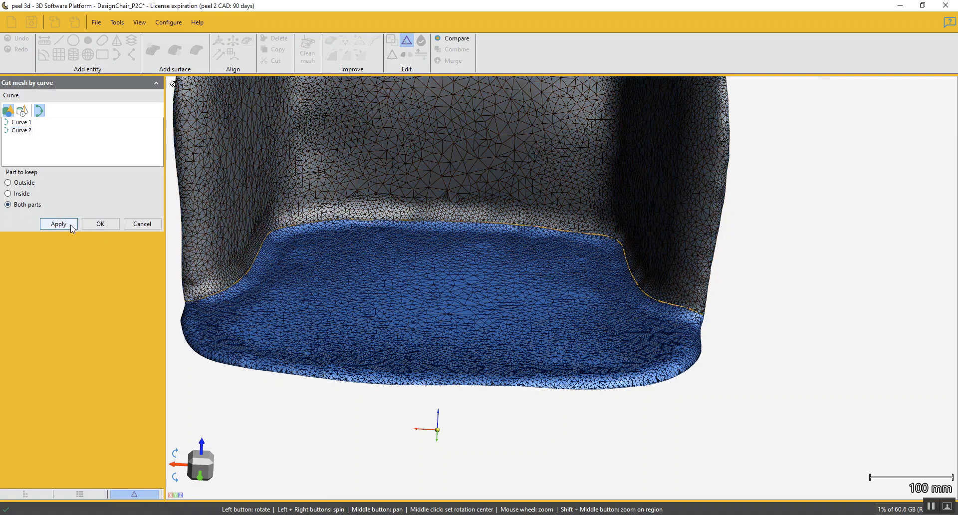
click(101, 224)
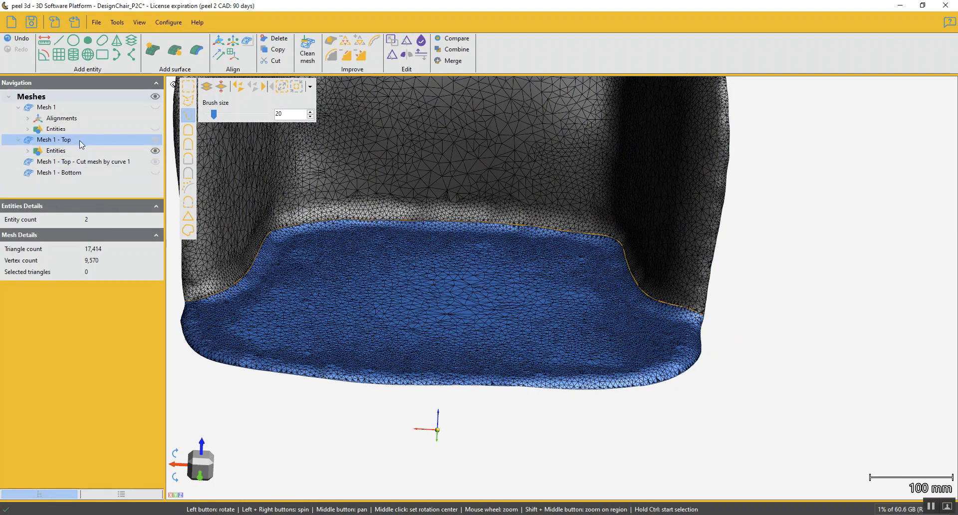
Rename the Mesh 1 - Top mesh as "Mesh 1 - Top - seat section".
double_click(80, 141)
click(80, 141)
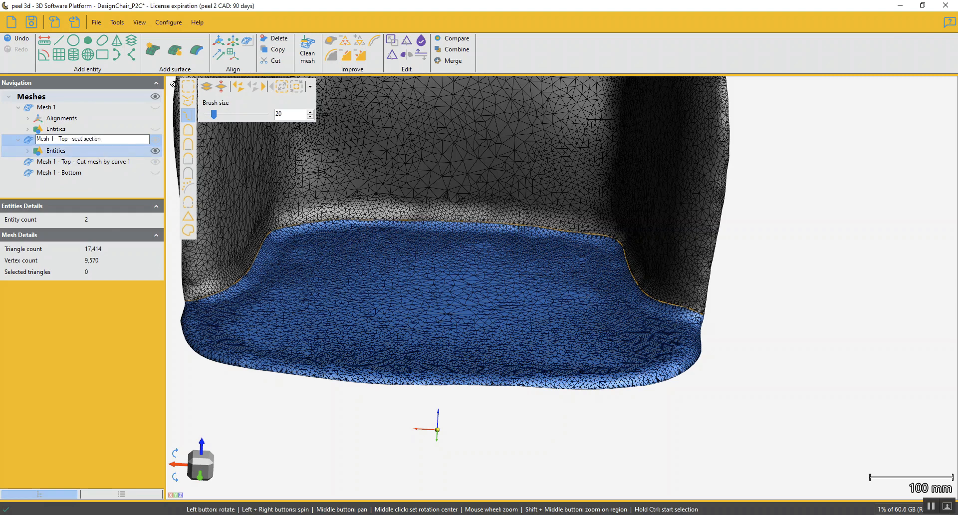
text(- seat section)
key(Return)
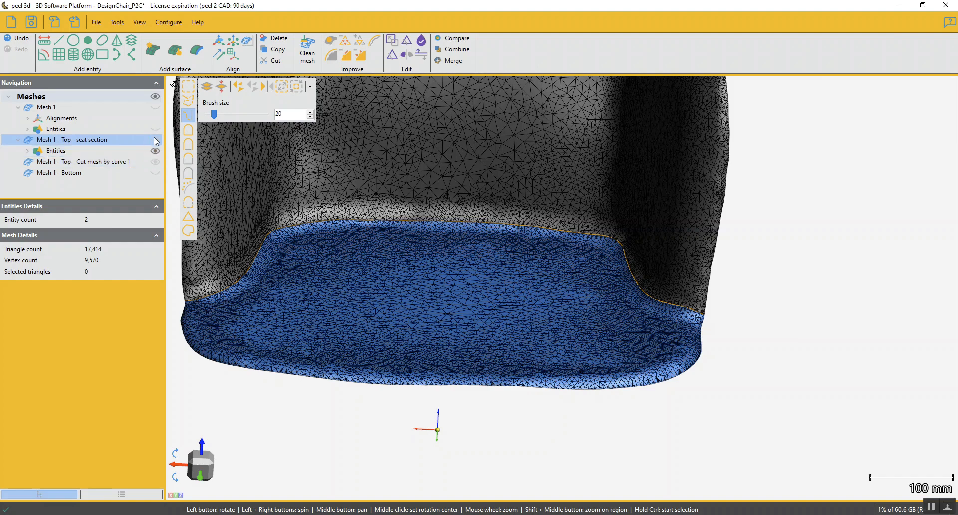
Hide the seat section mesh and select the remaining backrest mesh, Mesh 1 - Top - Cut mesh by curve 1.
click(154, 138)
click(98, 162)
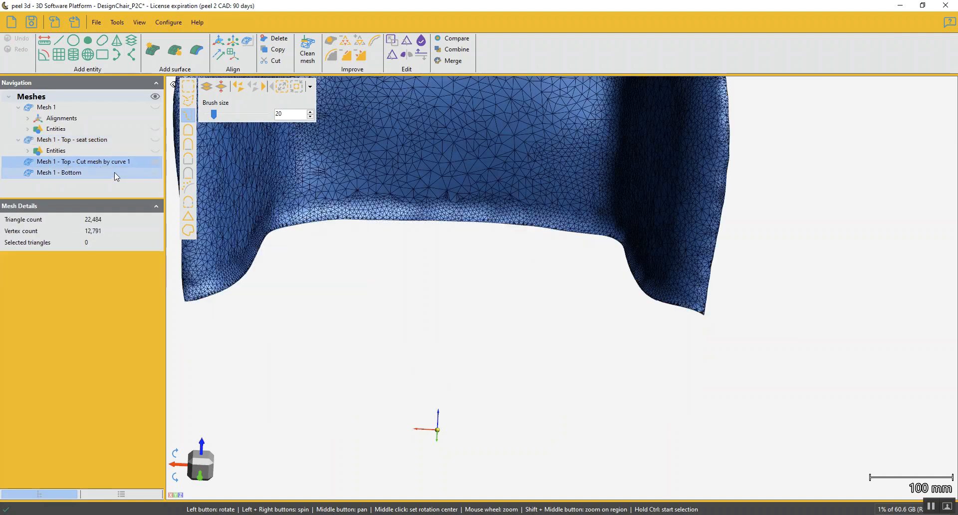
scroll(533, 172, down, 5)
scroll(494, 154, up, 4)
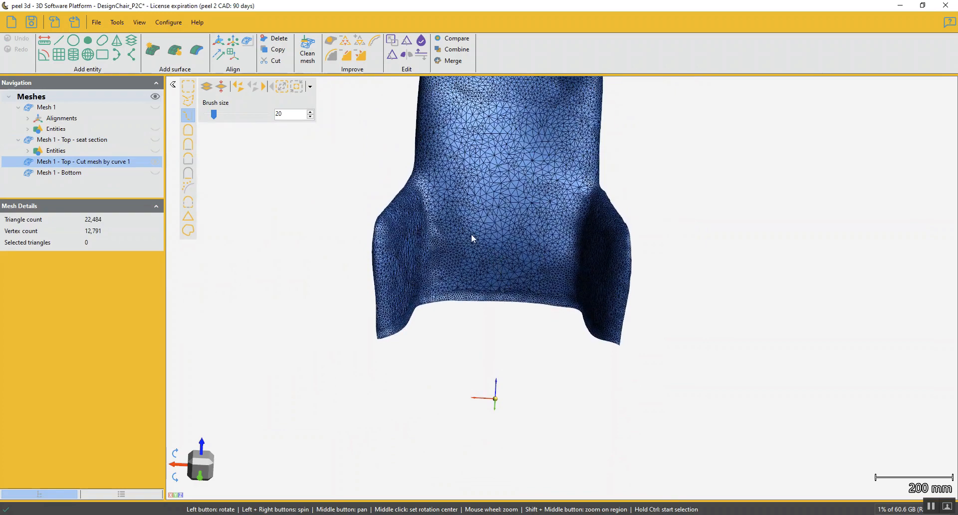
drag(472, 236, 400, 290)
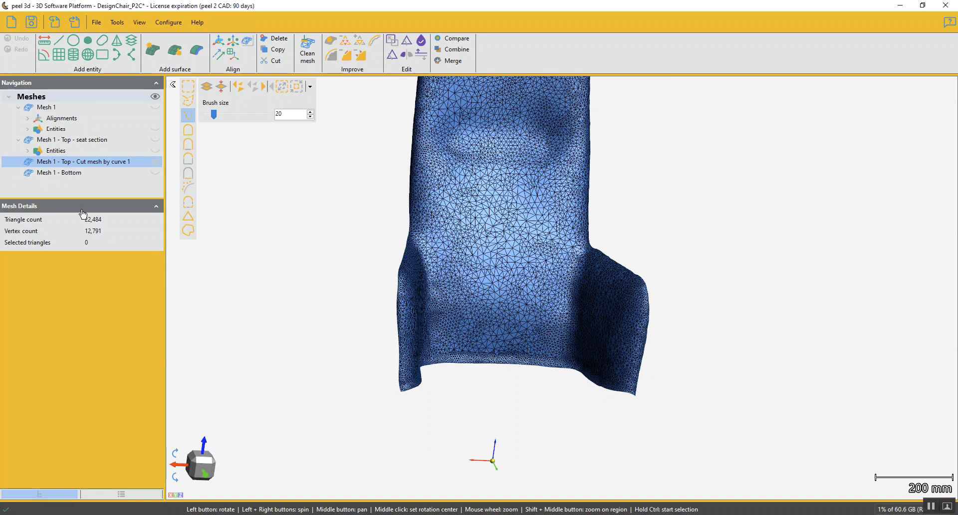
Start a curve fitted on the backrest mesh from its lower edge up the crease beside the left armrest.
click(116, 54)
drag(424, 292, 459, 323)
scroll(457, 329, up, 5)
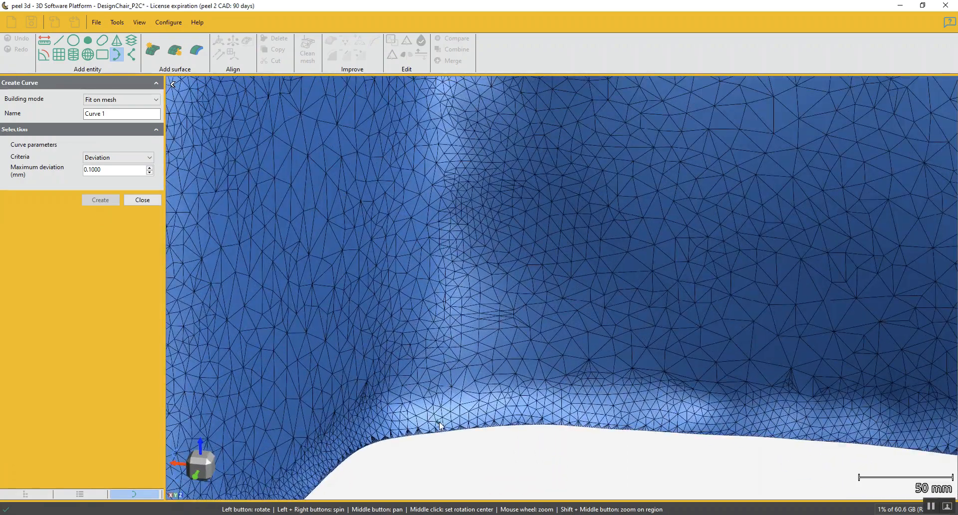
scroll(446, 307, down, 5)
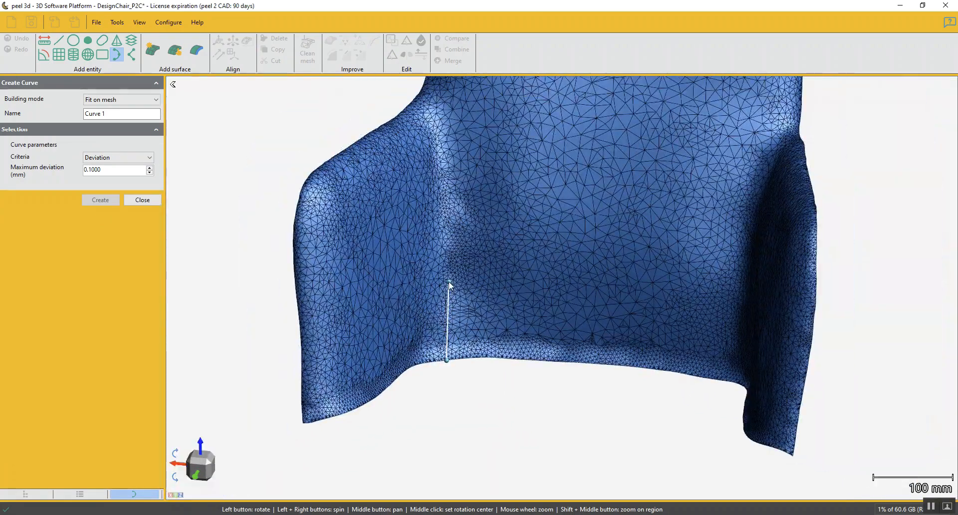
mouse_move(450, 285)
mouse_down()
mouse_move(459, 285)
mouse_move(439, 275)
mouse_move(449, 278)
mouse_up()
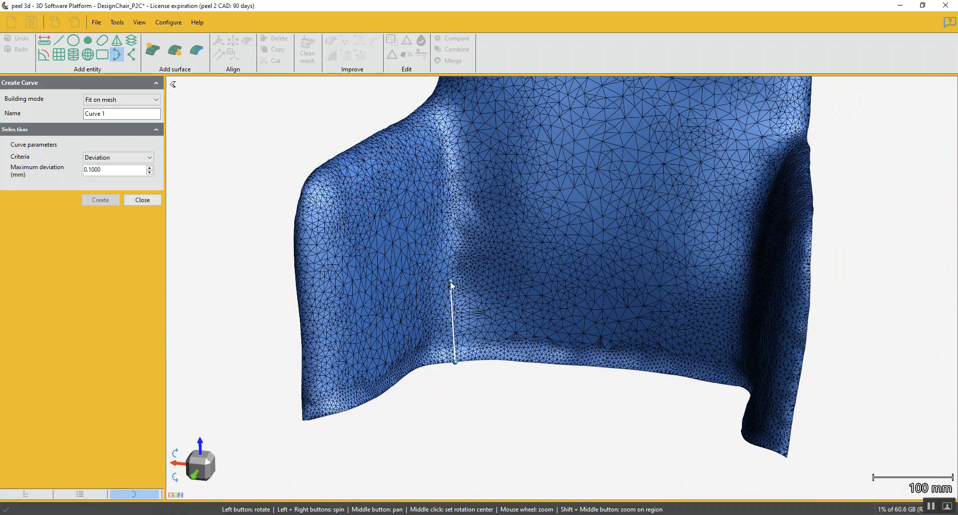
click(454, 275)
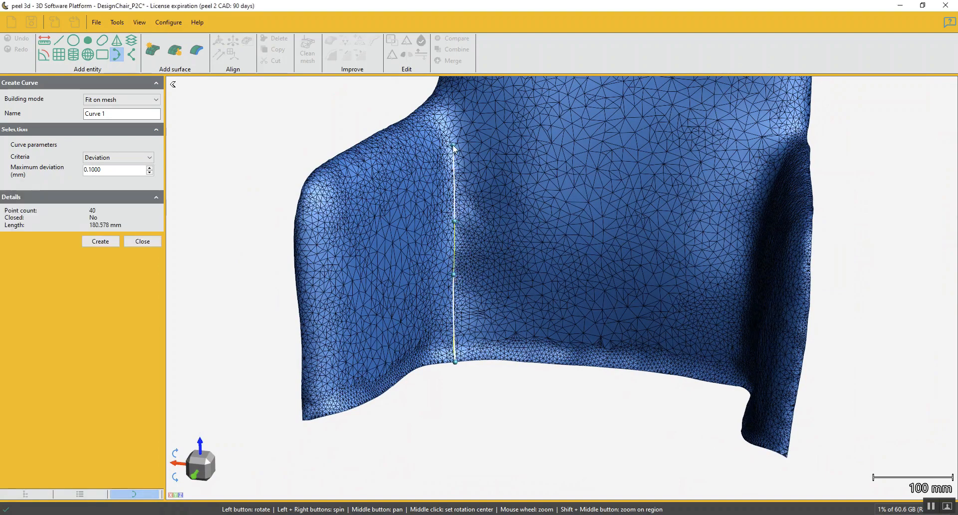
Extend the fitted curve up the left armrest's crease and over its top to the outer mesh edge.
drag(462, 136, 510, 265)
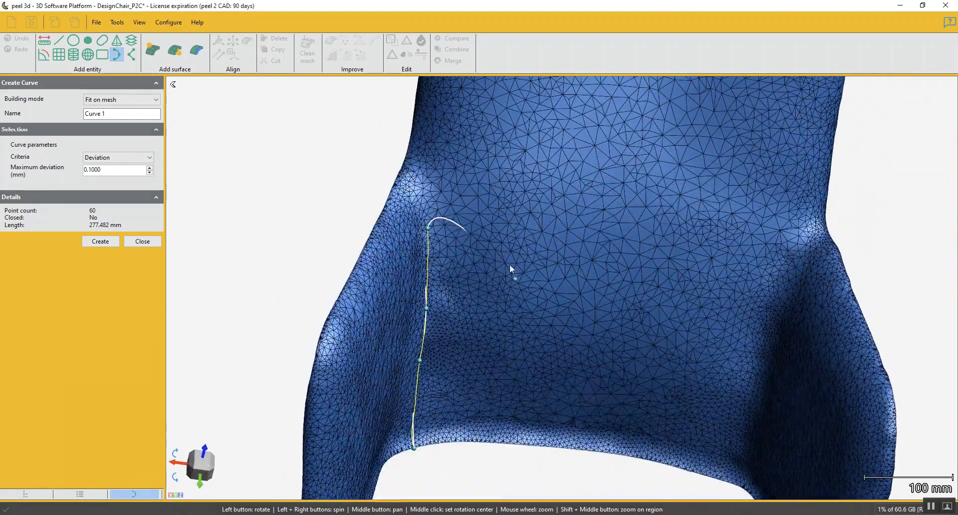
scroll(408, 197, up, 5)
click(405, 195)
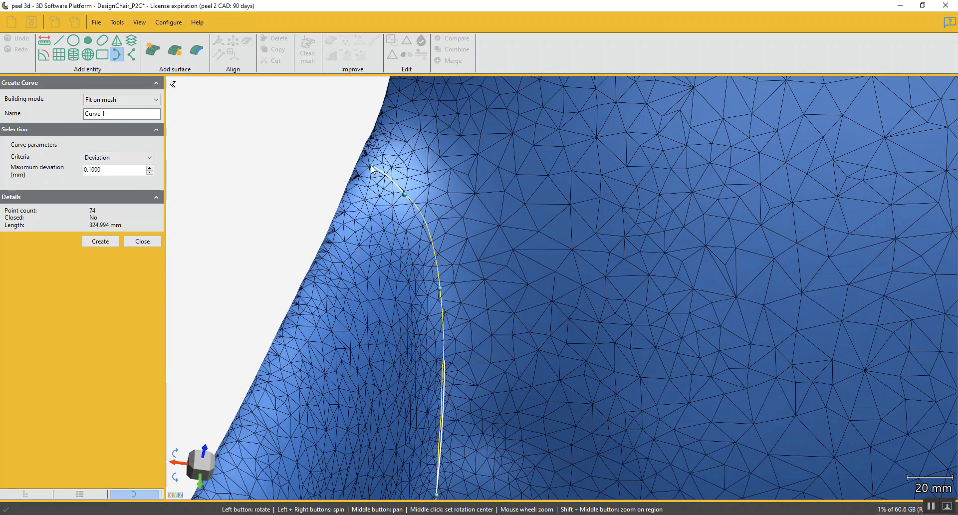
click(359, 166)
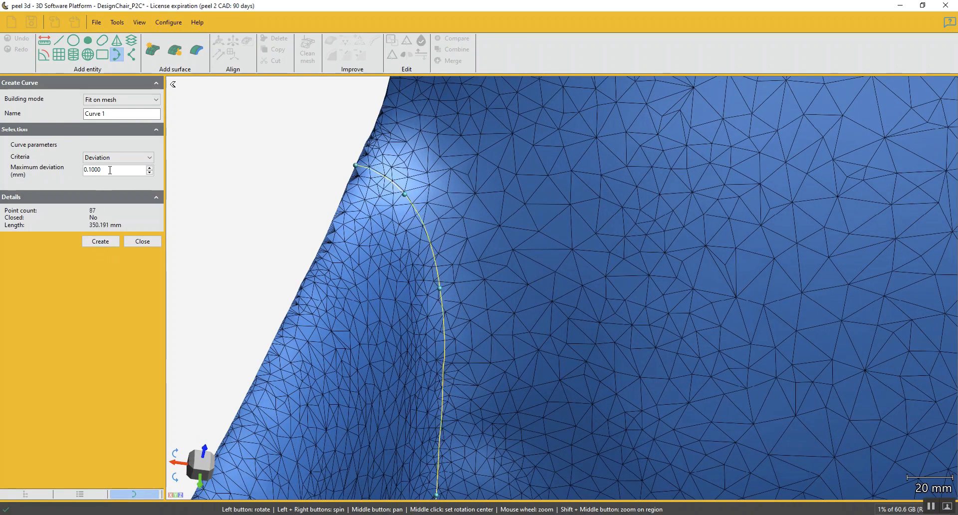
Set the curve's maximum deviation to 1 mm and create it as Curve 1.
drag(106, 170, 59, 175)
text(1)
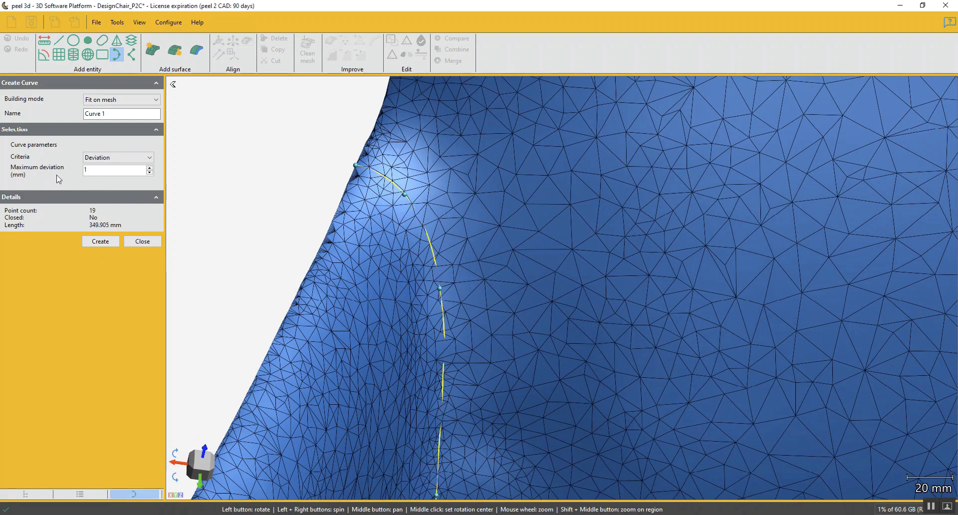
click(105, 242)
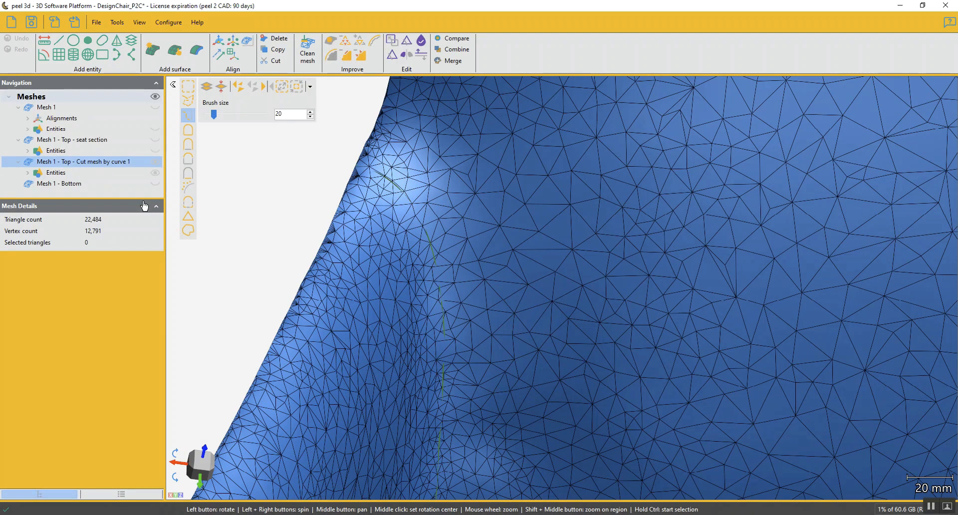
Try to cut the backrest mesh by Curve 1, keeping both parts, and cancel the command.
click(406, 40)
click(22, 123)
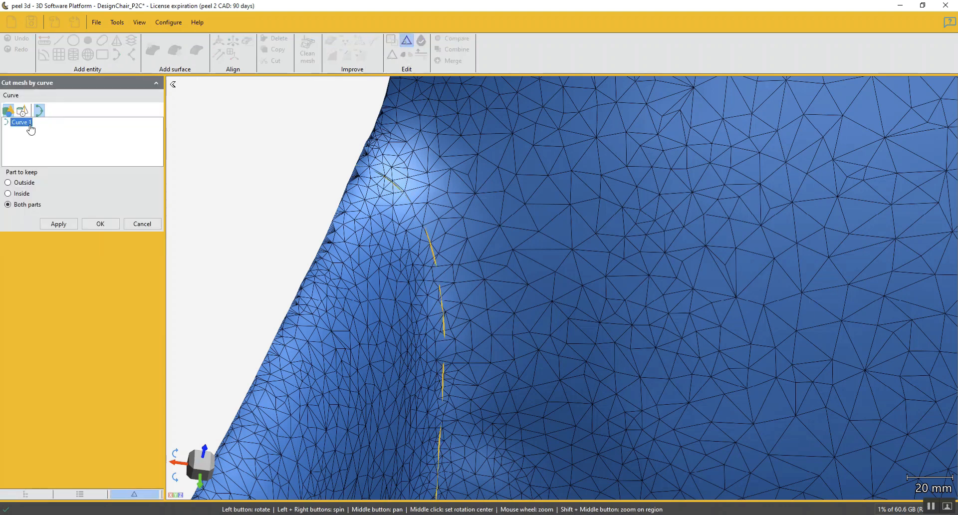
click(59, 224)
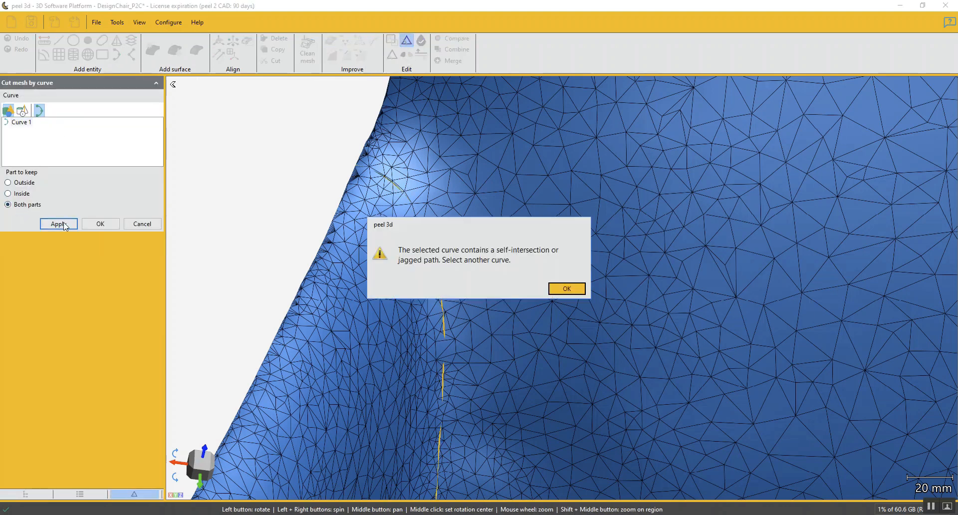
click(567, 288)
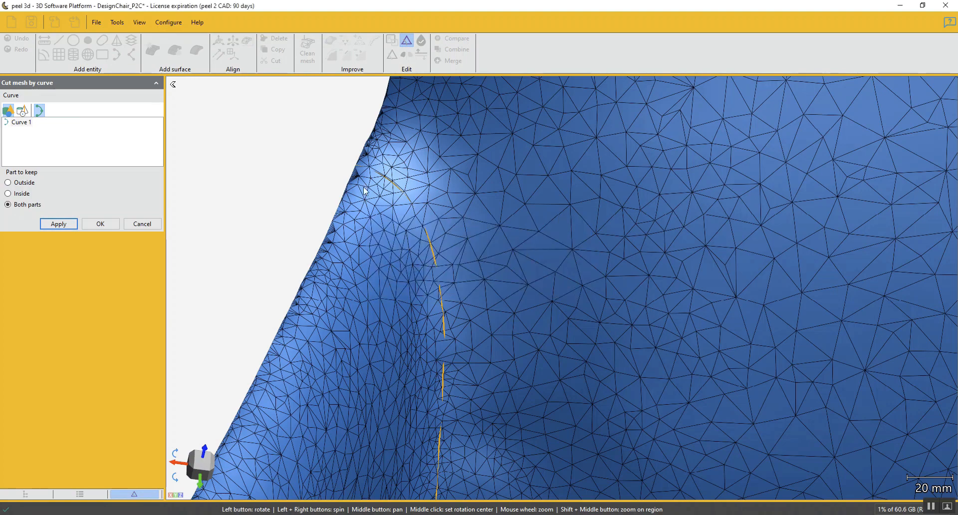
scroll(366, 176, up, 5)
scroll(340, 138, down, 4)
middle_click(341, 145)
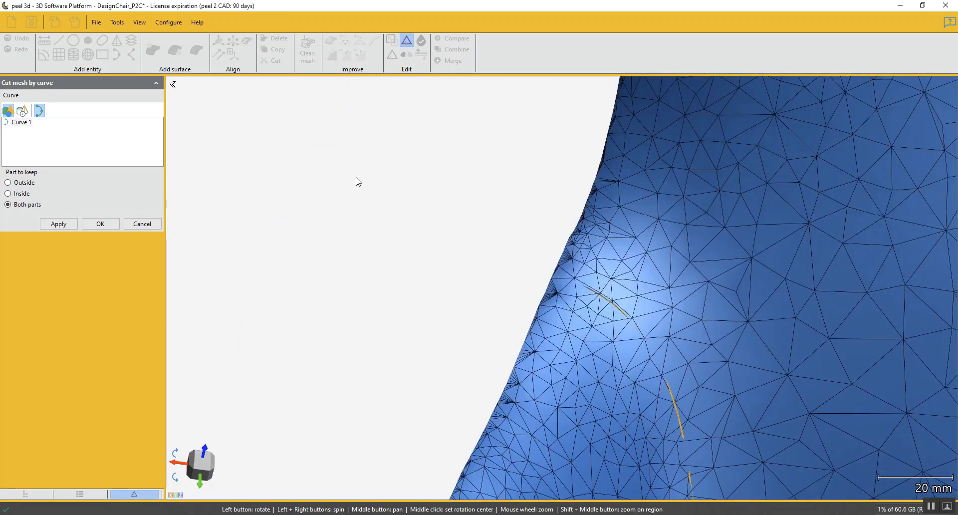
scroll(540, 281, up, 6)
scroll(576, 271, down, 4)
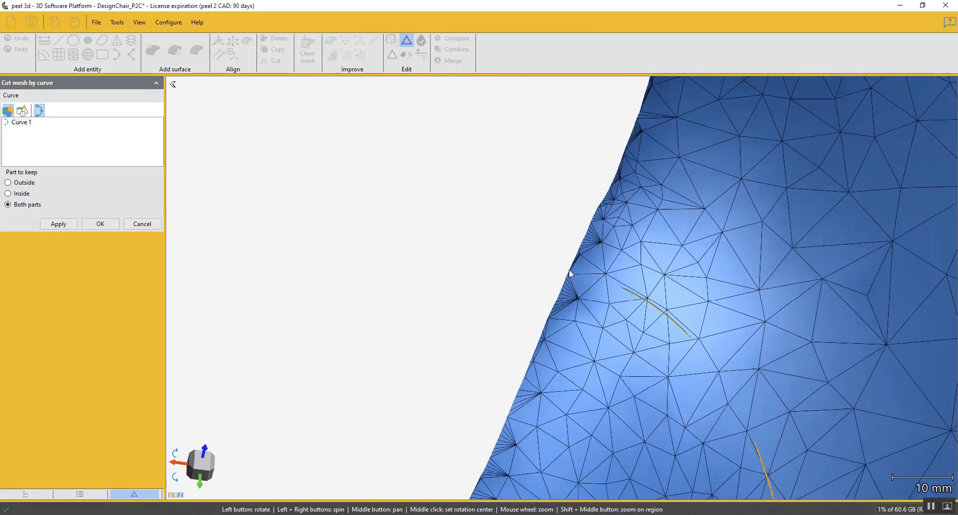
click(100, 224)
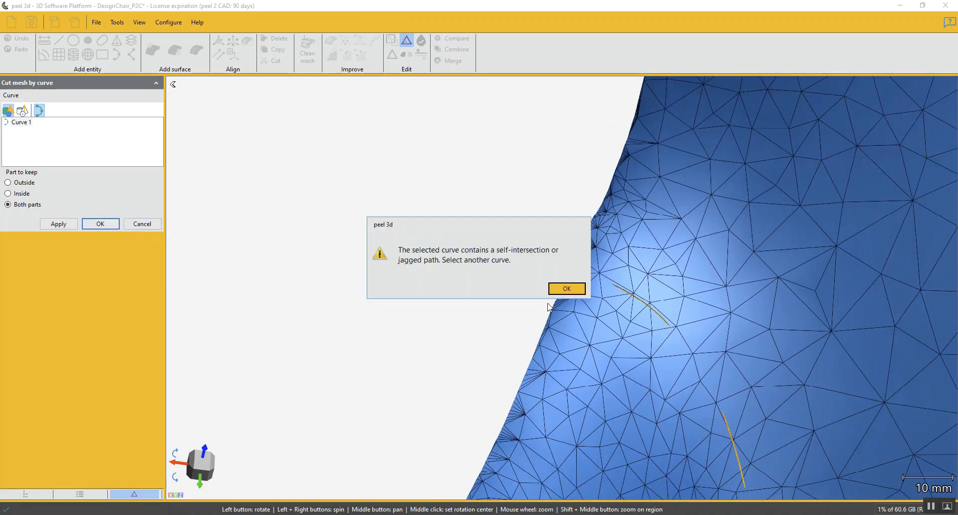
click(567, 289)
click(149, 225)
Check the curve's lower end at the mesh edge and delete Curve 1 from the backrest mesh's entities.
scroll(565, 395, down, 5)
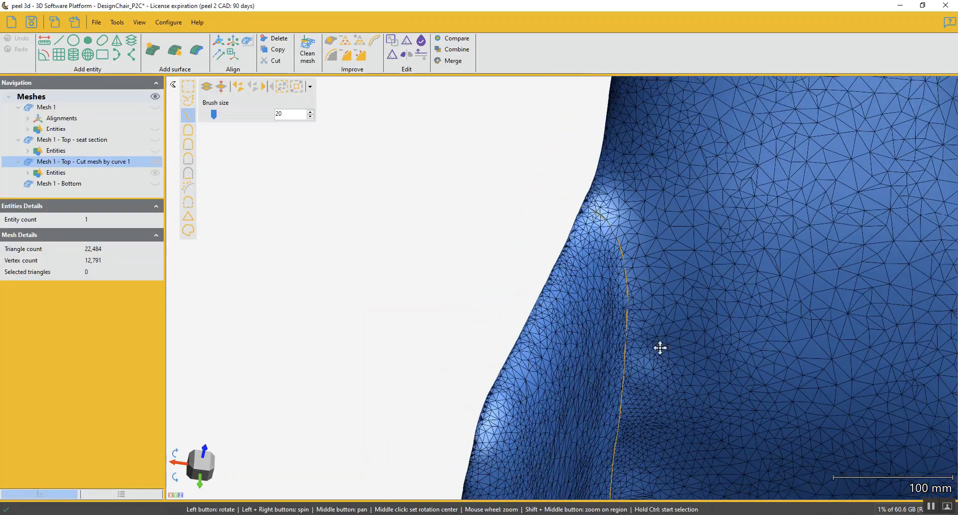
drag(660, 347, 619, 299)
scroll(617, 283, up, 4)
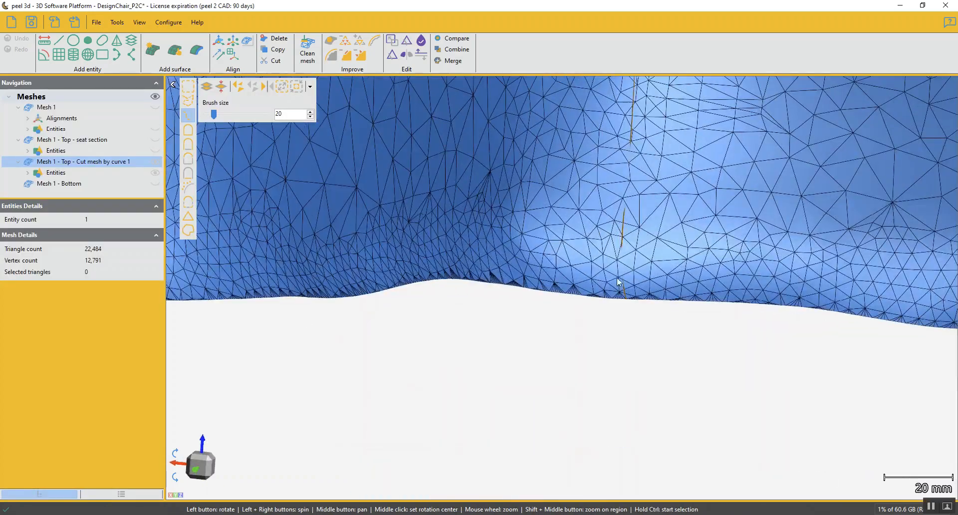
scroll(618, 282, up, 2)
scroll(650, 289, down, 6)
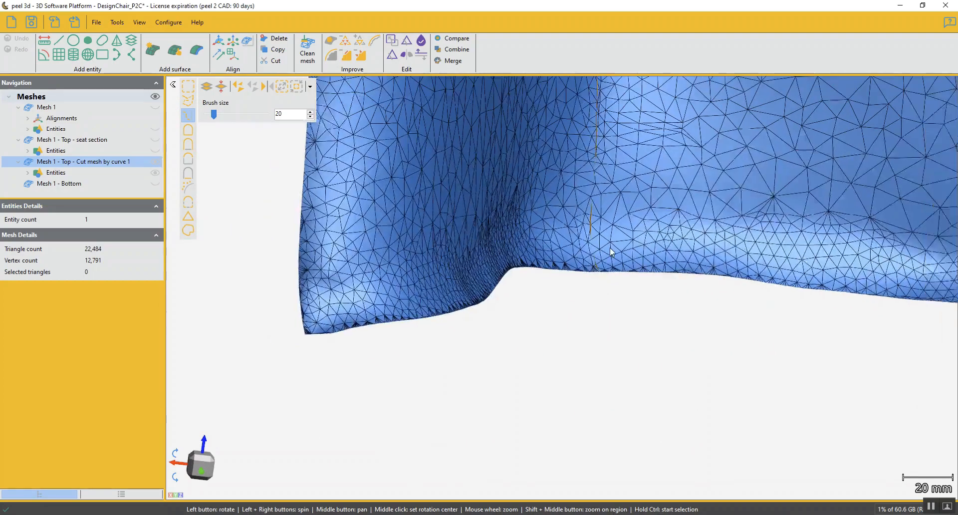
middle_drag(612, 256, 602, 306)
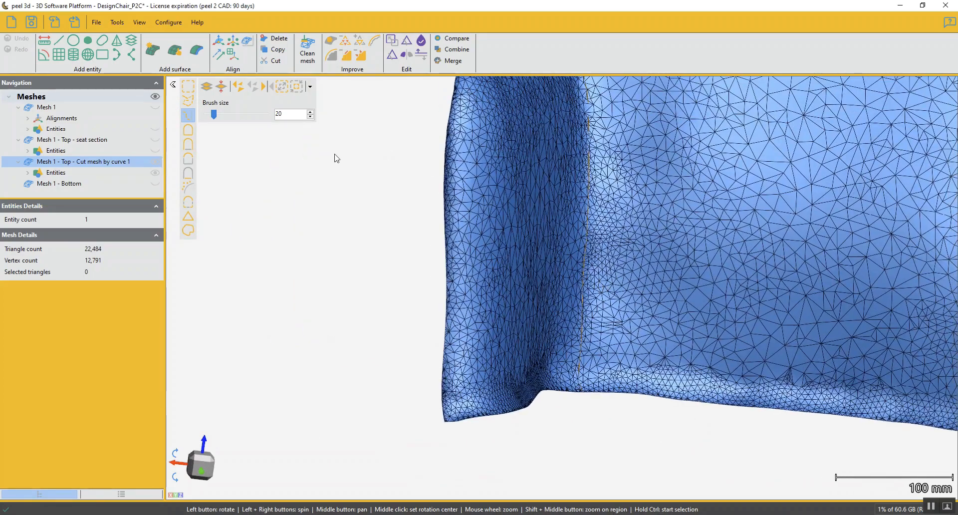
click(29, 173)
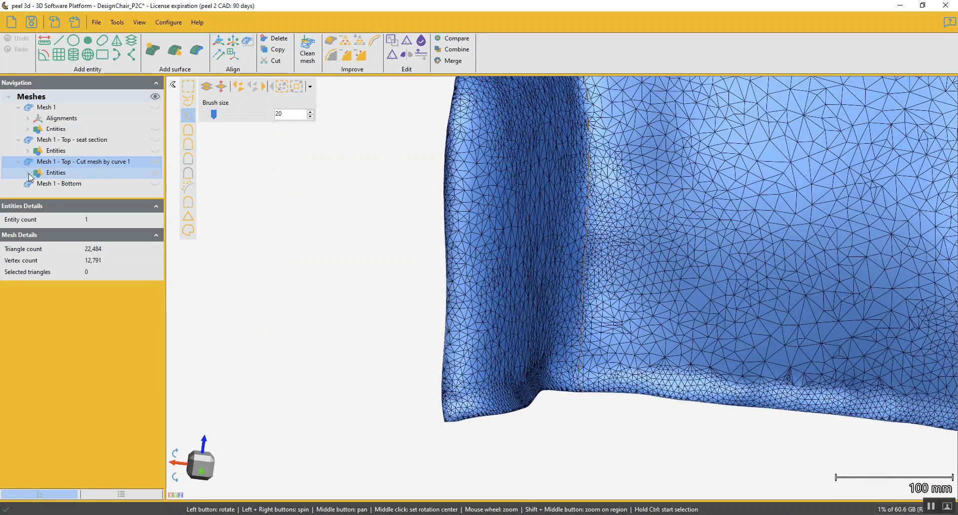
click(28, 173)
right_click(64, 183)
click(92, 191)
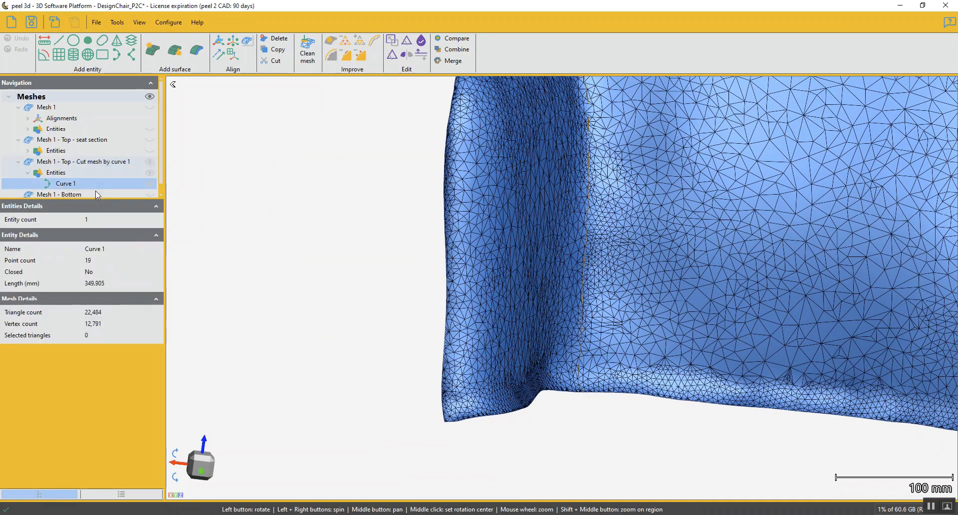
click(523, 287)
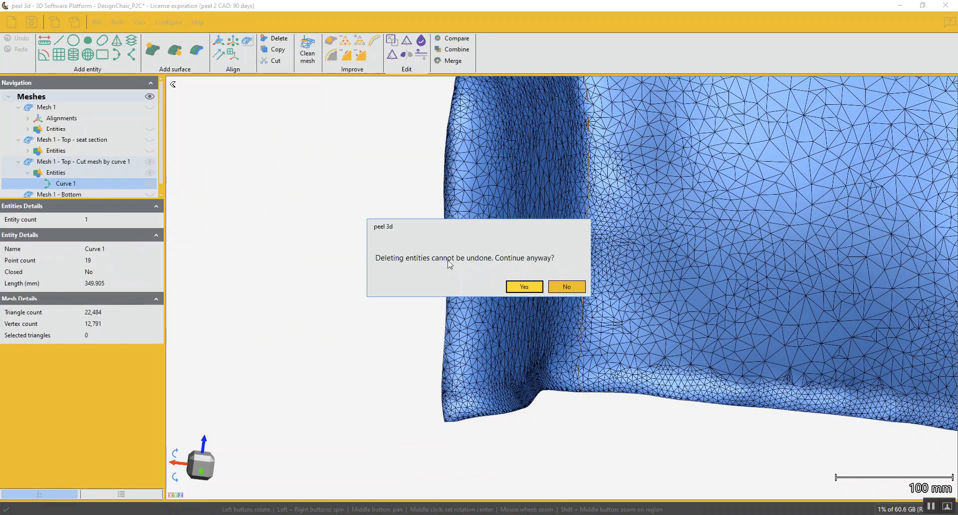
Start a new mesh-fitted curve at the backrest's lower edge and place points up the left armrest's crease.
click(116, 54)
scroll(626, 290, down, 2)
drag(639, 263, 654, 223)
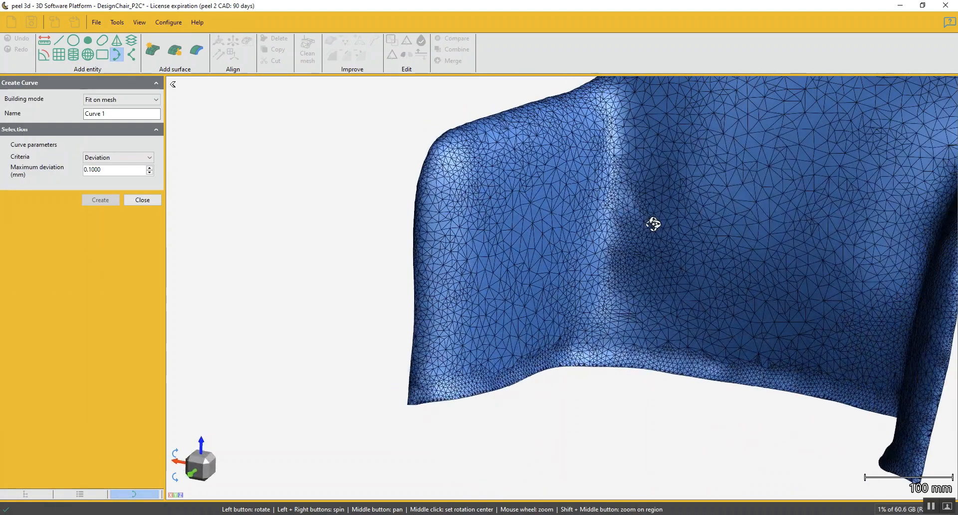
drag(649, 321, 631, 335)
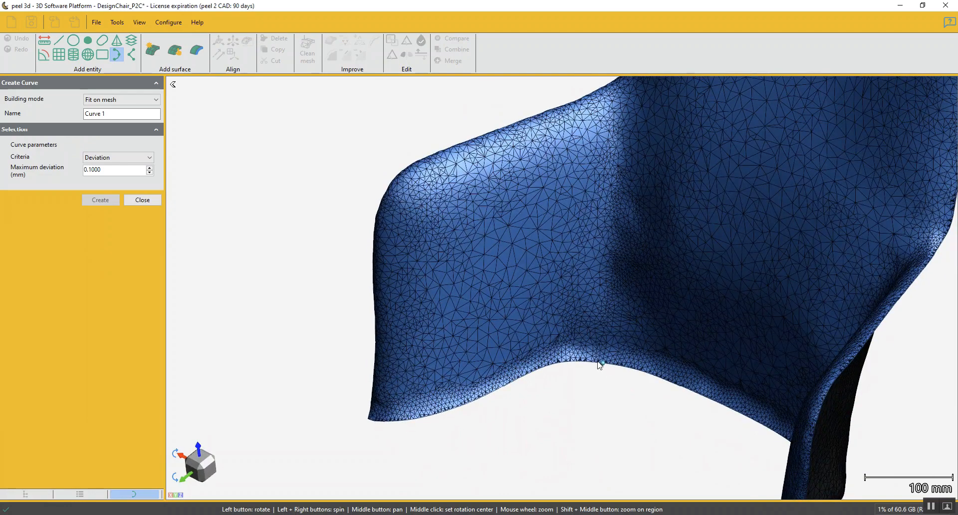
click(599, 363)
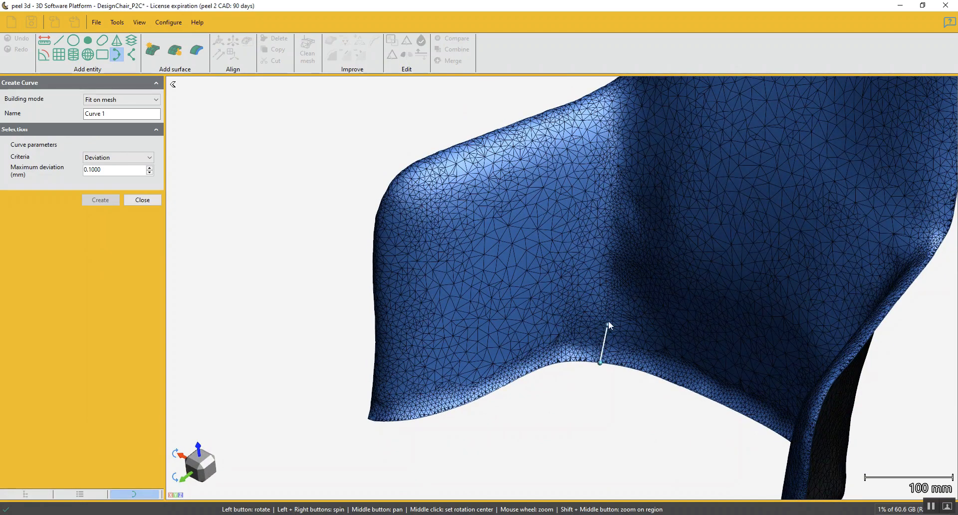
click(608, 285)
click(617, 206)
click(623, 139)
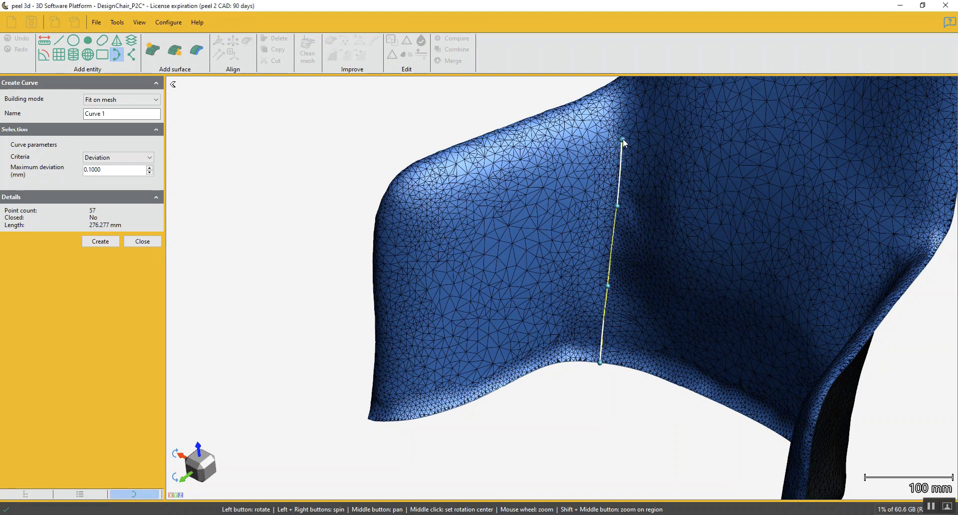
Extend the new fitted curve over the top of the left armrest's crease, ending exactly on the outer mesh edge.
middle_drag(678, 101, 643, 263)
drag(642, 263, 658, 259)
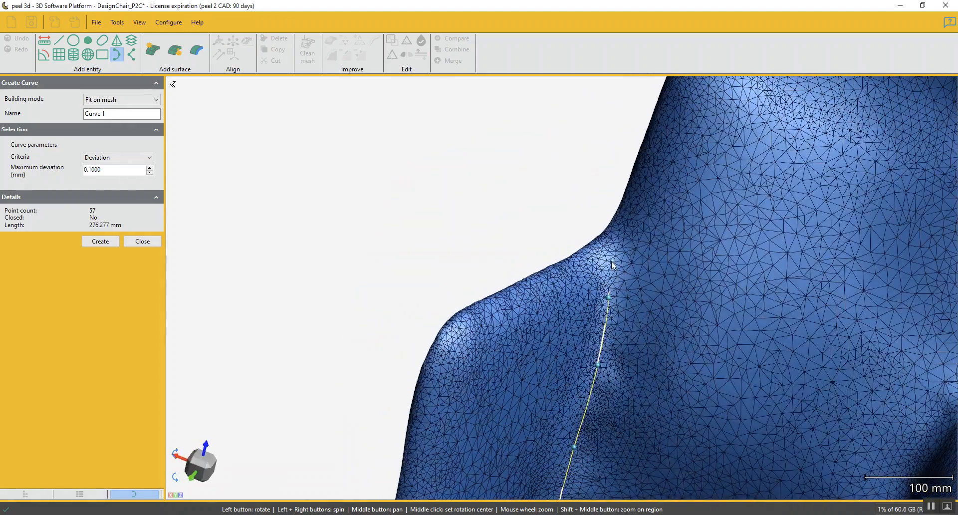
click(608, 258)
scroll(611, 247, up, 5)
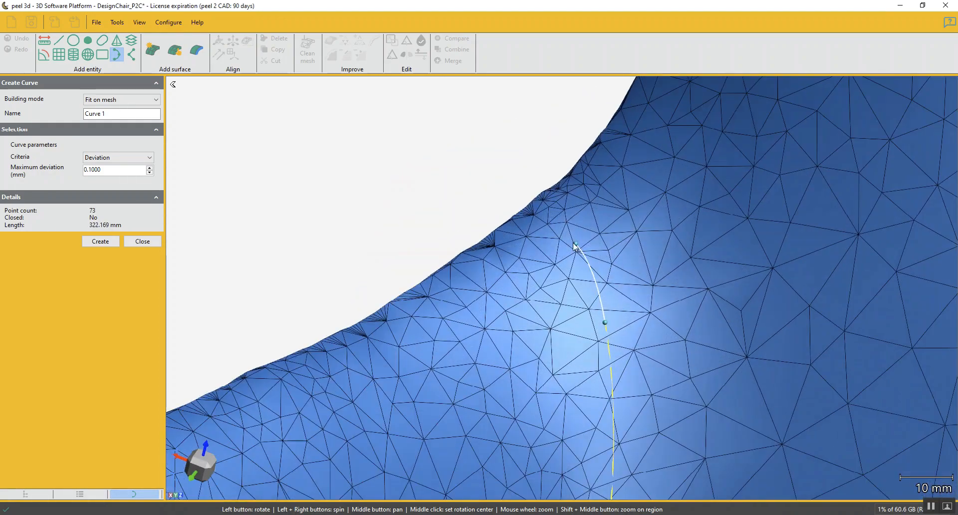
click(567, 231)
click(534, 199)
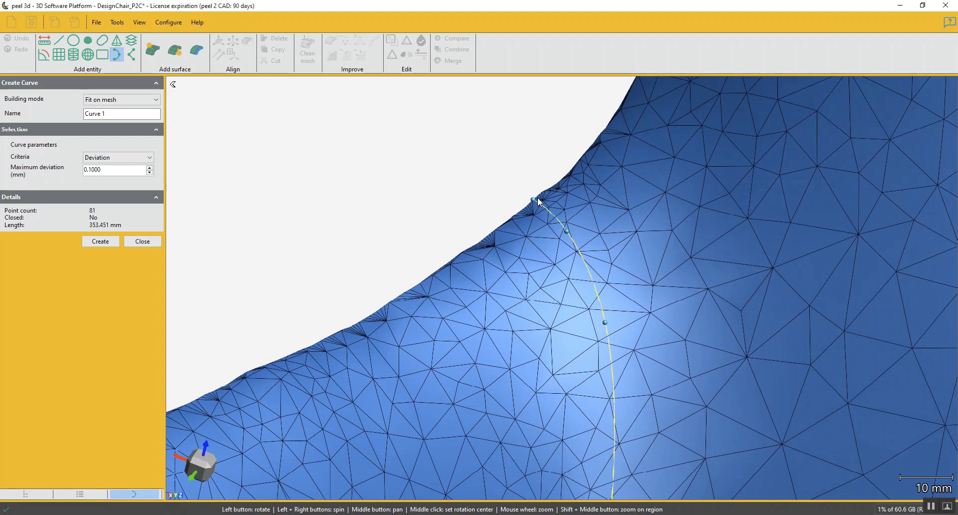
Set the curve's maximum deviation to 0.5 mm and create it as Curve 1.
double_click(119, 169)
text(.5)
click(98, 243)
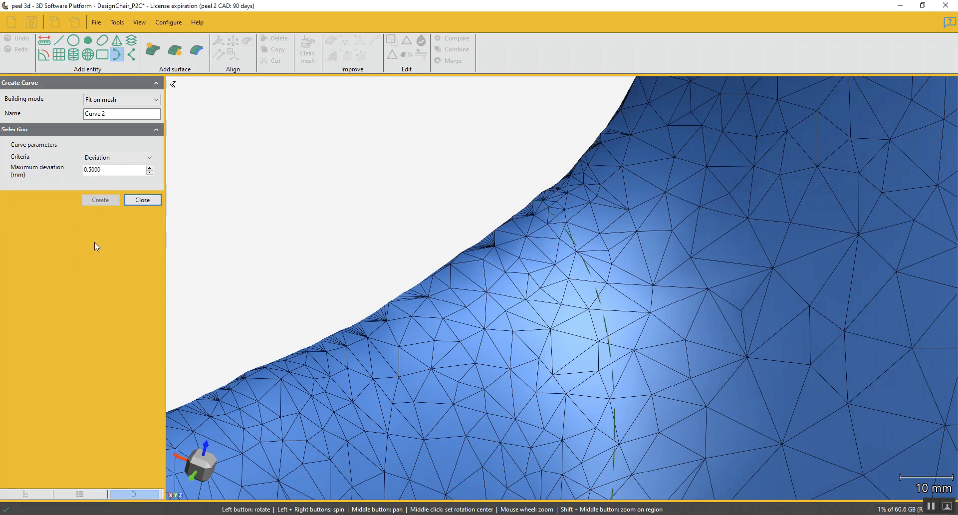
Cut the mesh by Curve 1, keeping both parts, to separate the armrest from the backrest.
click(151, 201)
click(406, 41)
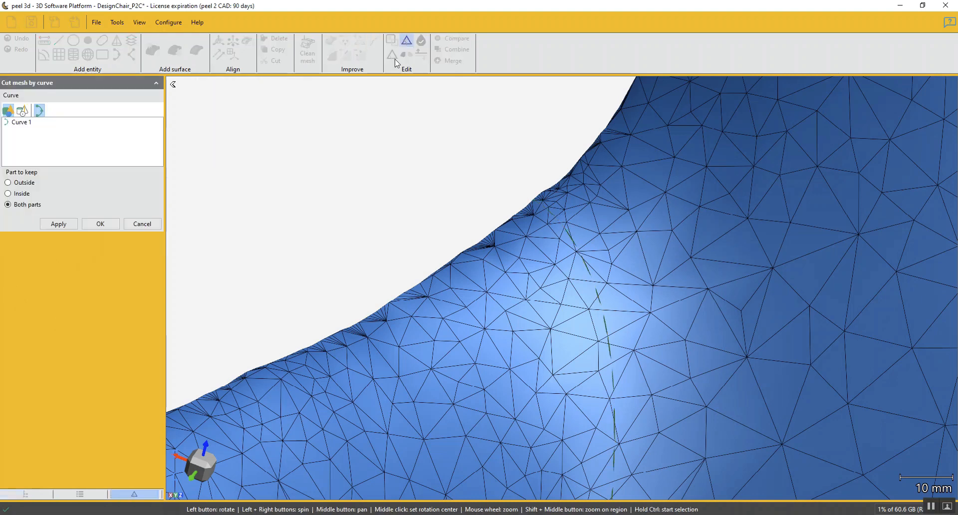
click(22, 123)
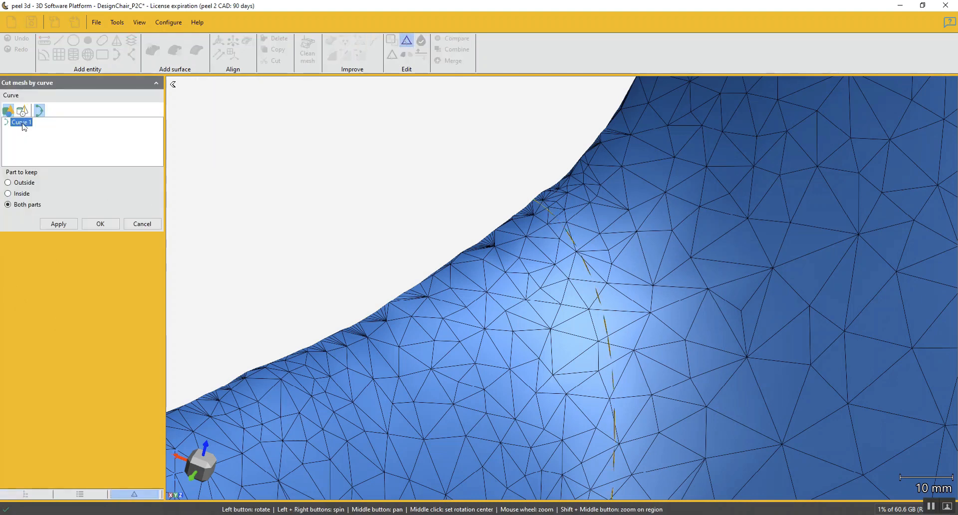
click(67, 225)
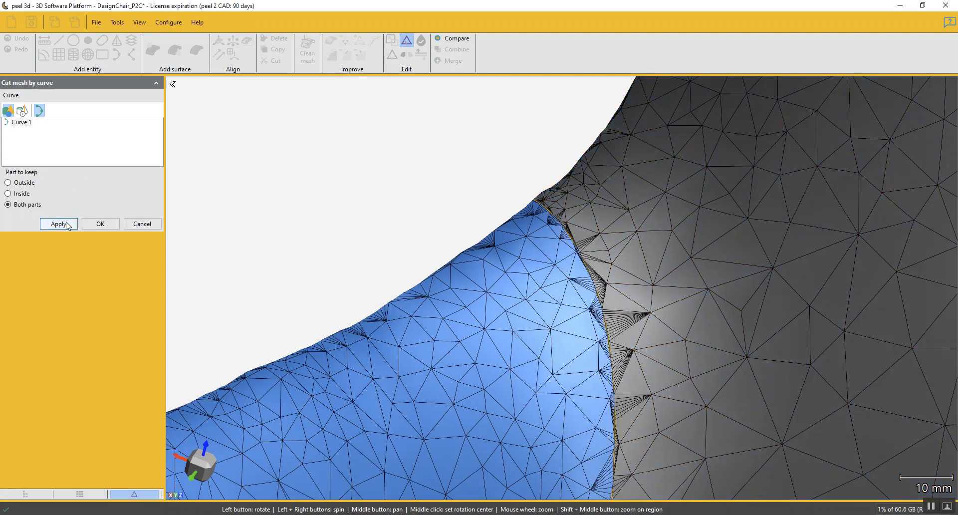
click(100, 224)
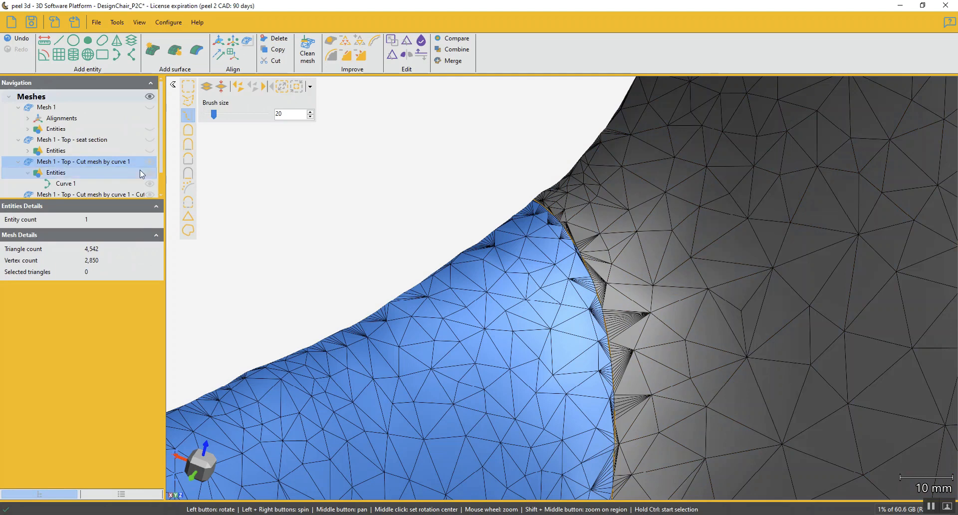
Rename the newly separated armrest mesh "Mesh 1 - Top - Right arm section".
scroll(140, 169, down, 1)
click(91, 138)
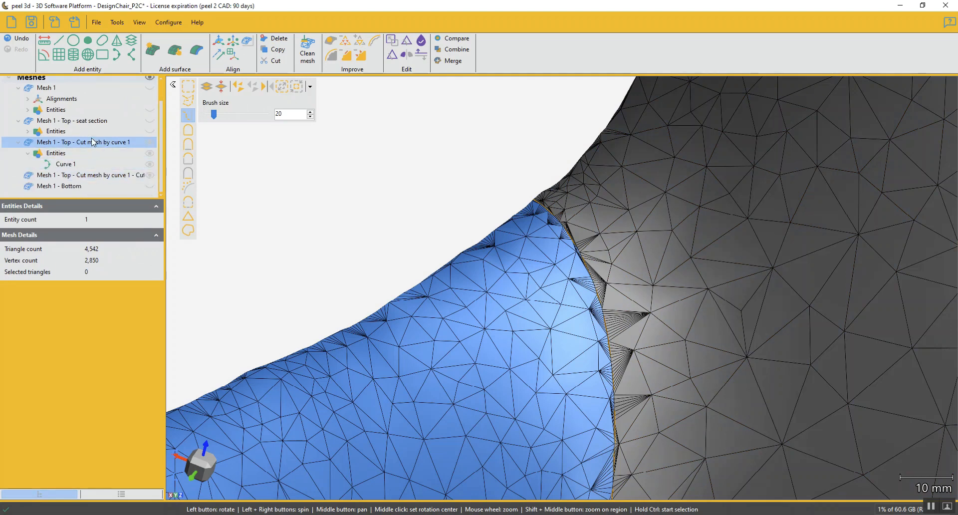
click(82, 142)
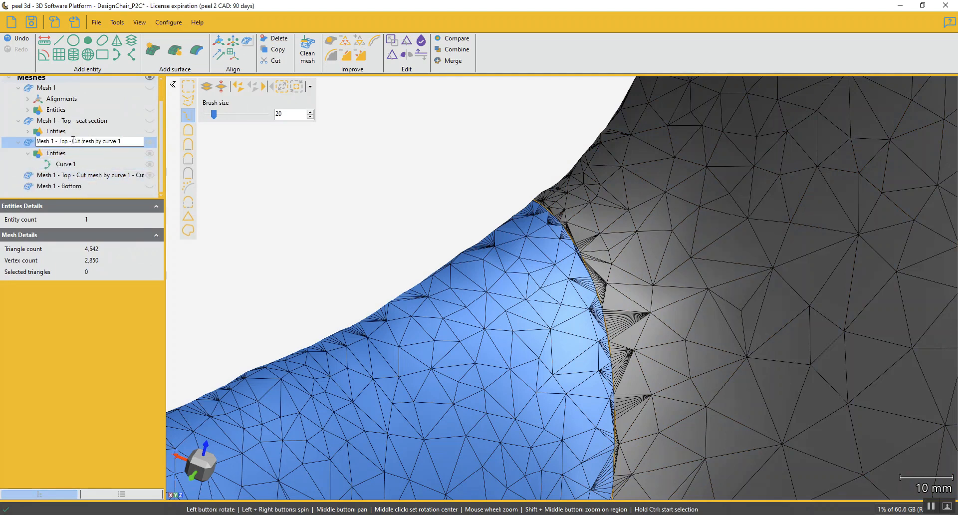
drag(73, 141, 122, 142)
text(Right am section)
key(Return)
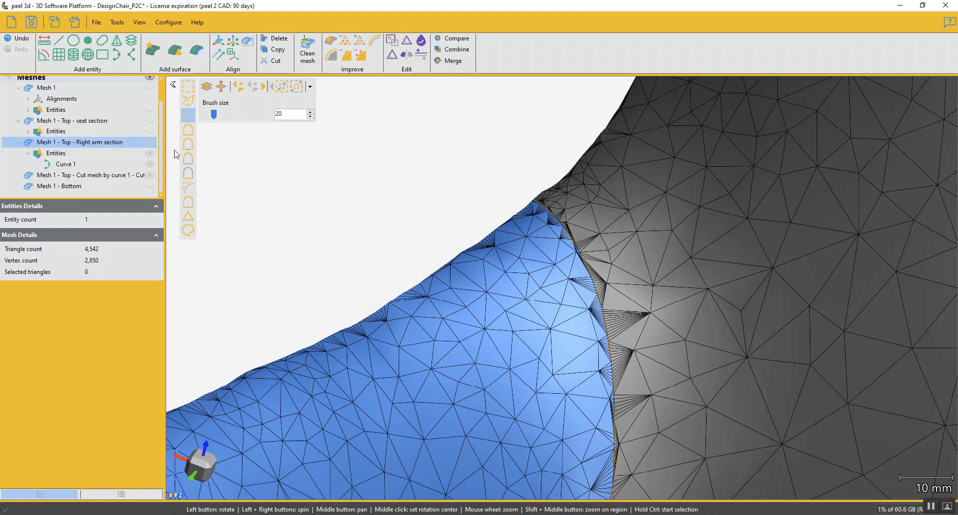
Hide the right arm section and select the remaining mesh of backrest and second armrest.
click(149, 142)
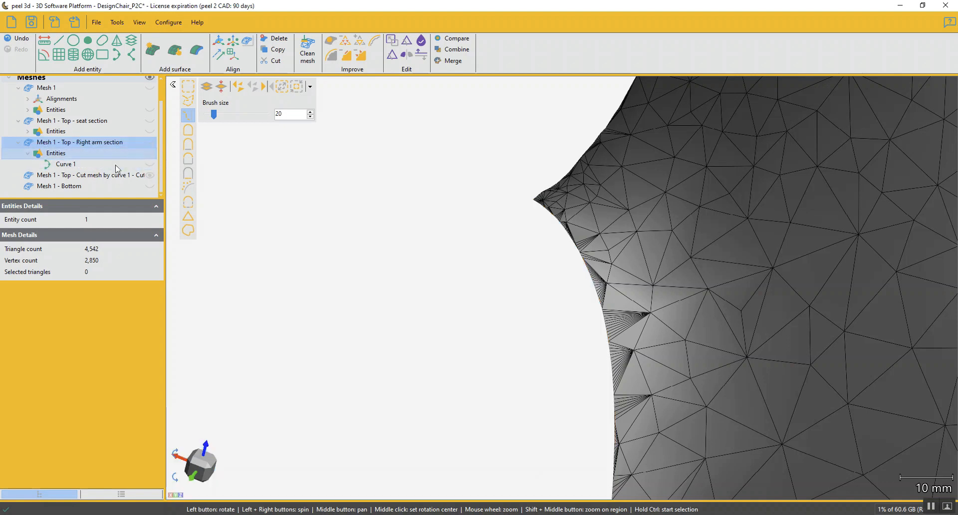
click(88, 176)
scroll(584, 203, down, 5)
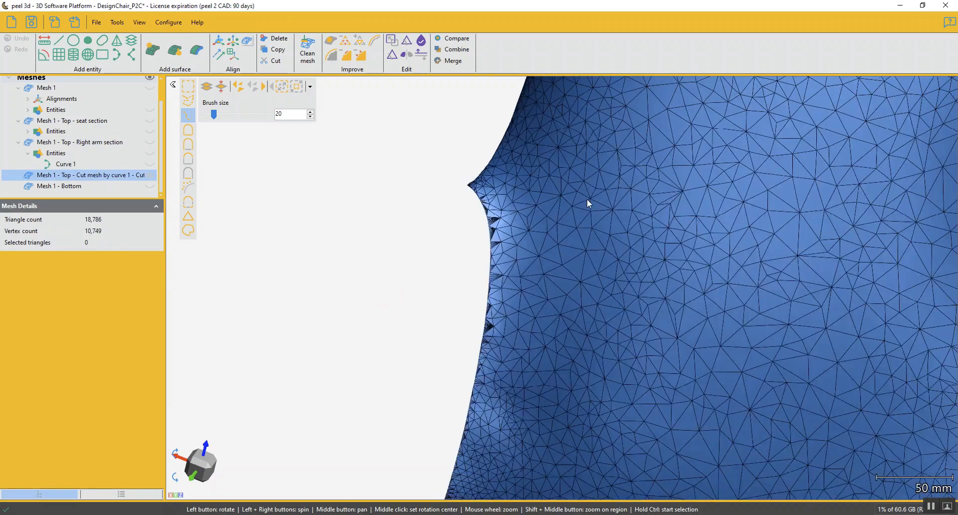
drag(676, 240, 560, 352)
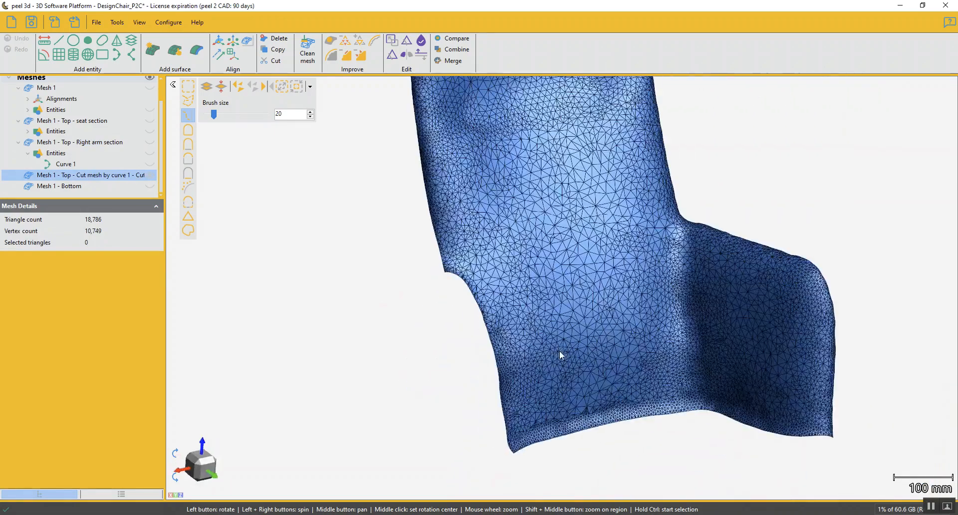
drag(642, 280, 396, 339)
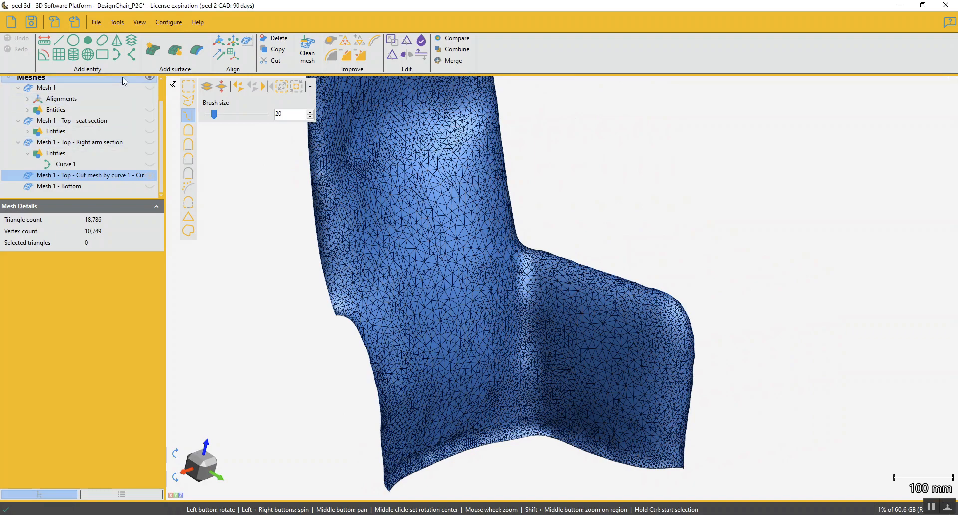
Start a new mesh-fitted curve with its first point on the backrest's lower edge beside the remaining armrest's crease.
click(118, 52)
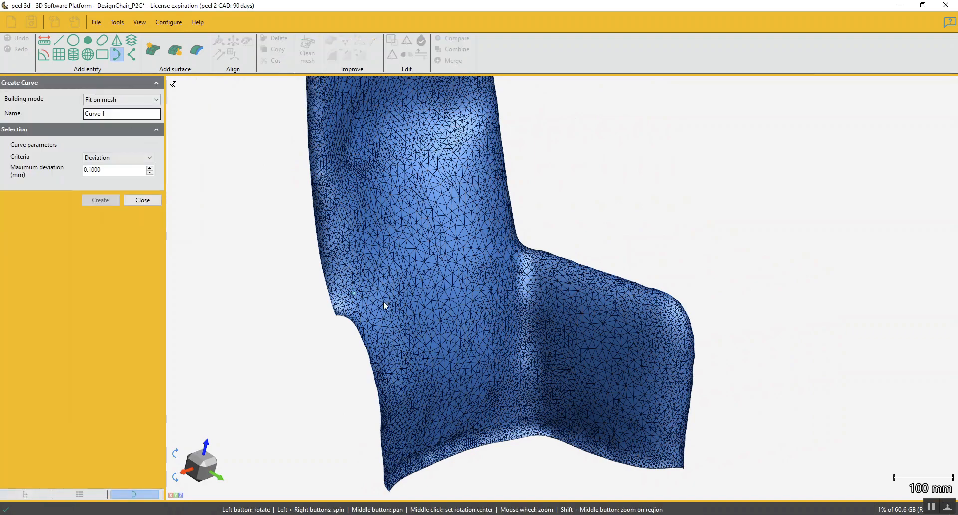
scroll(524, 417, up, 1)
middle_drag(523, 416, 531, 338)
scroll(533, 341, up, 3)
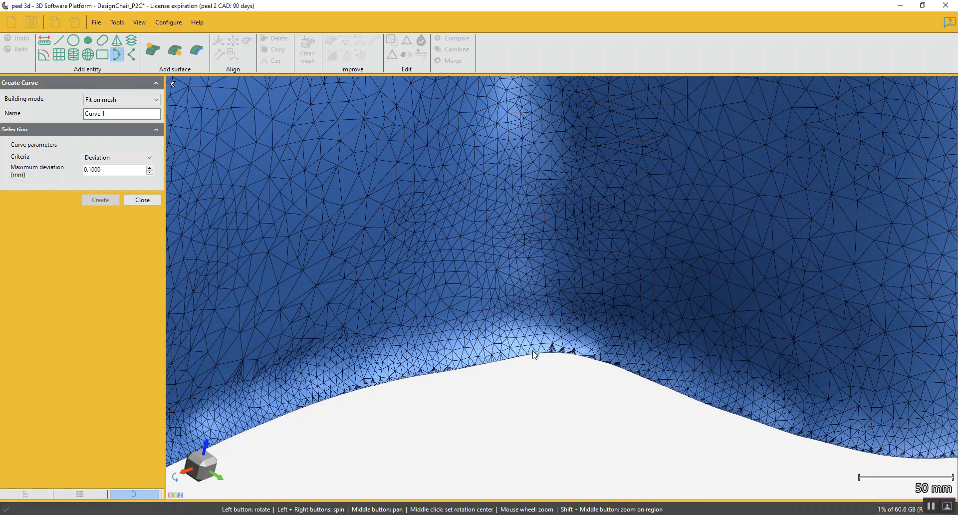
scroll(719, 287, down, 3)
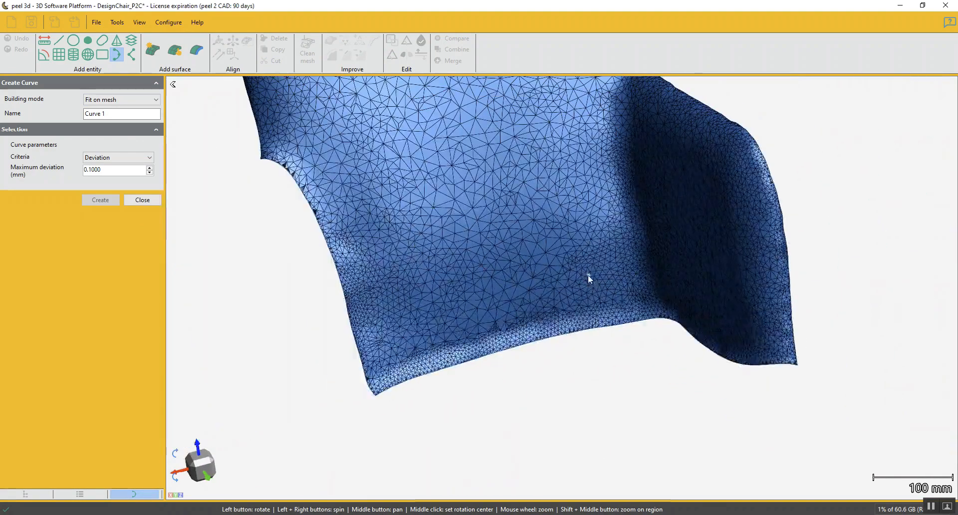
click(203, 478)
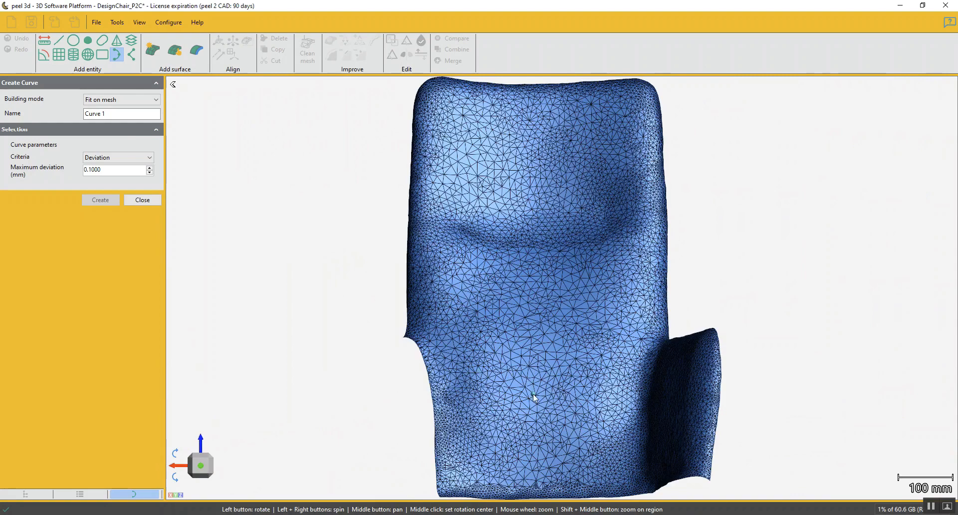
middle_click(545, 279)
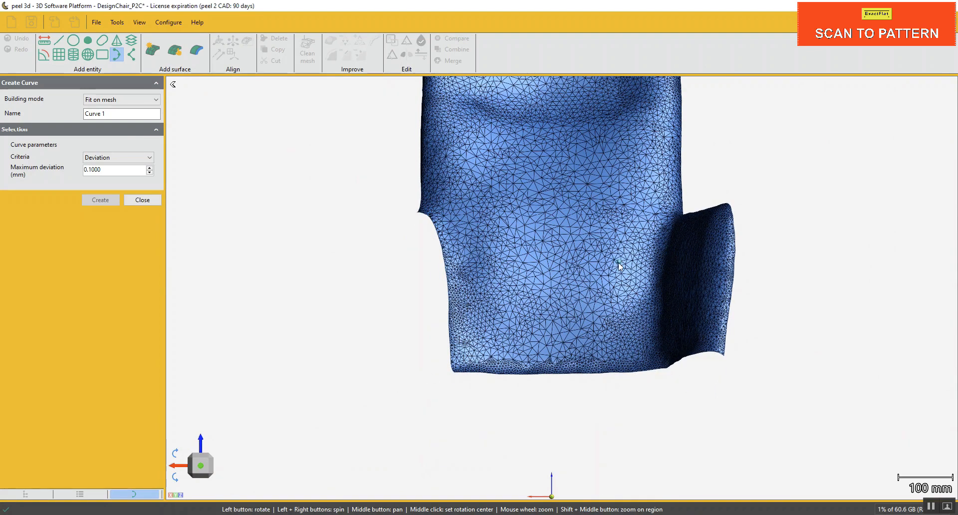
drag(619, 263, 633, 366)
scroll(633, 365, up, 4)
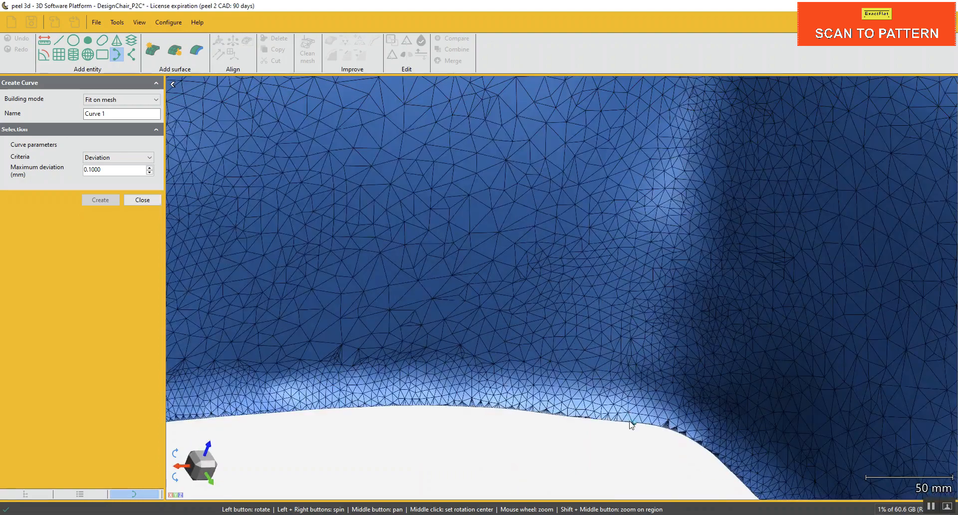
click(627, 422)
Place two more curve points up the crease between the backrest and the remaining armrest.
scroll(666, 318, down, 5)
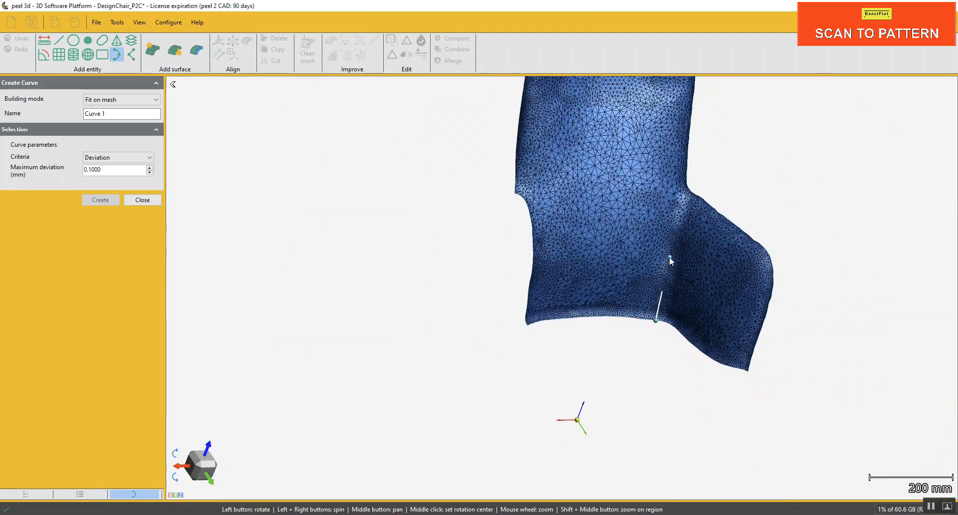
click(670, 256)
click(681, 209)
Continue the fitted curve over the top of the armrest's crease and end it exactly on the outer mesh edge.
middle_drag(687, 198, 634, 299)
scroll(633, 300, up, 2)
scroll(632, 300, up, 4)
drag(633, 295, 658, 279)
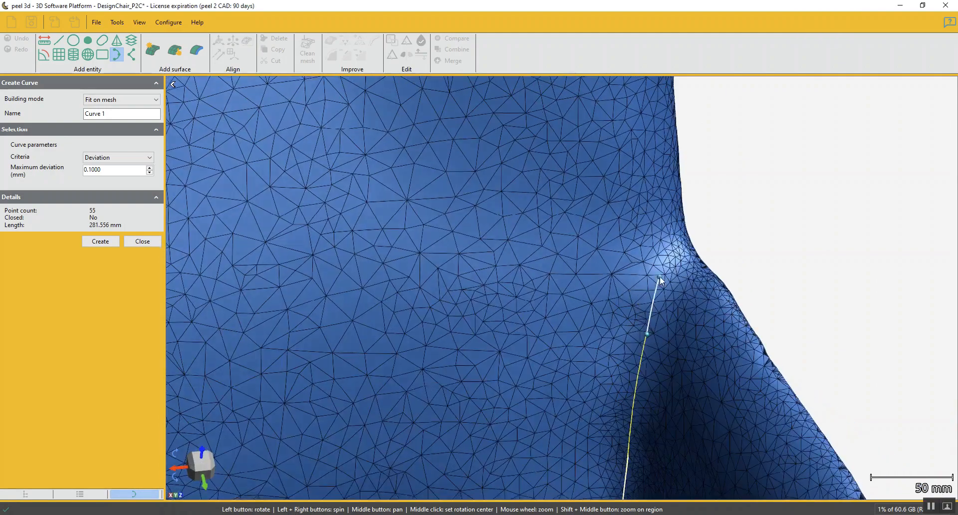
click(670, 267)
click(696, 255)
scroll(697, 258, up, 3)
scroll(700, 257, up, 5)
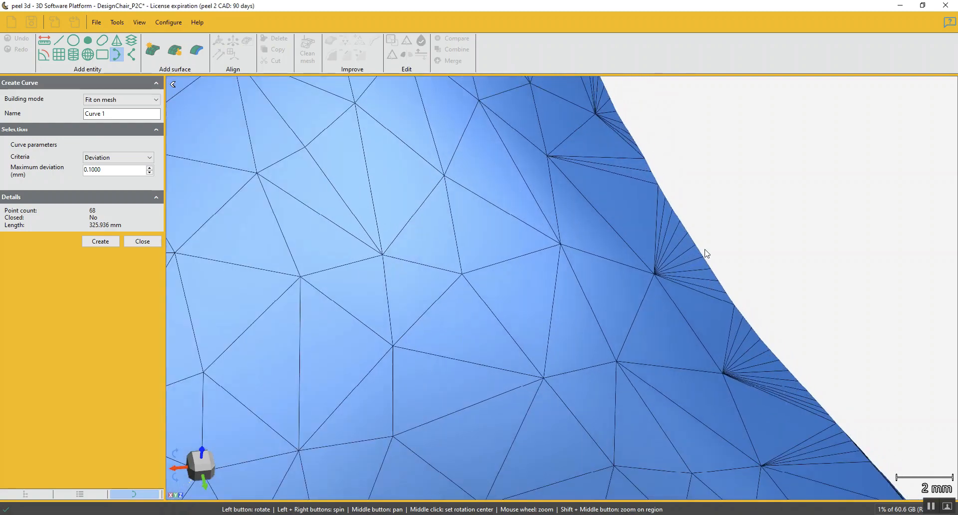
click(699, 247)
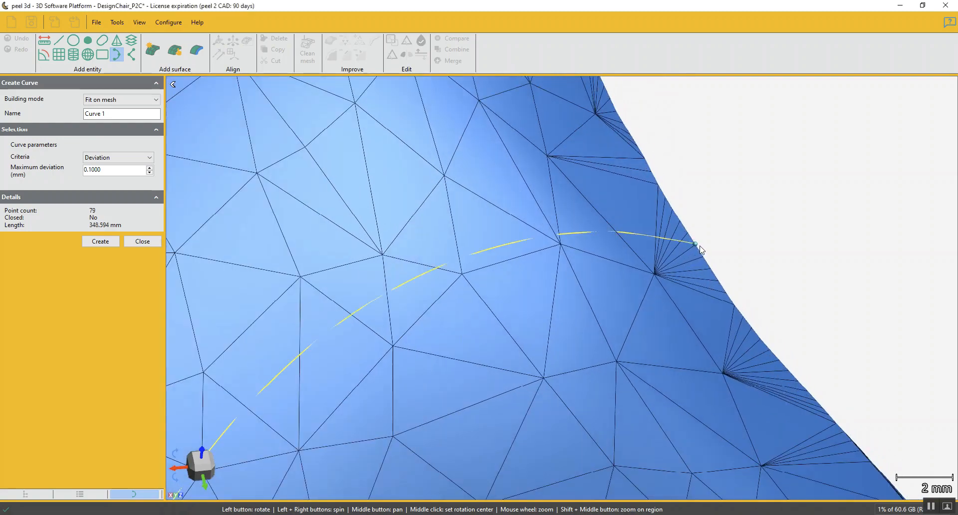
Check the curve's course along the whole crease, set its maximum deviation to 0.5 mm and create it as Curve 1.
scroll(624, 274, down, 5)
scroll(553, 402, down, 2)
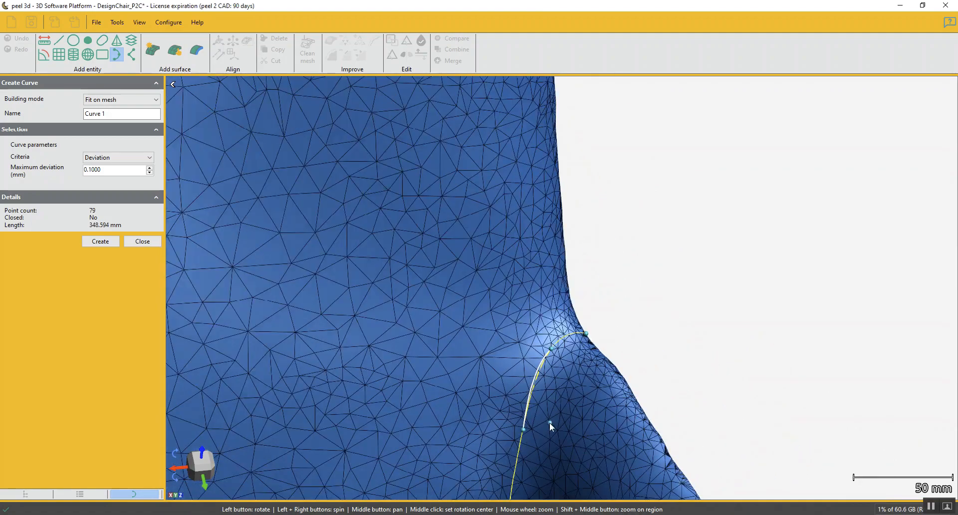
middle_drag(549, 422, 621, 239)
scroll(621, 238, down, 3)
click(206, 469)
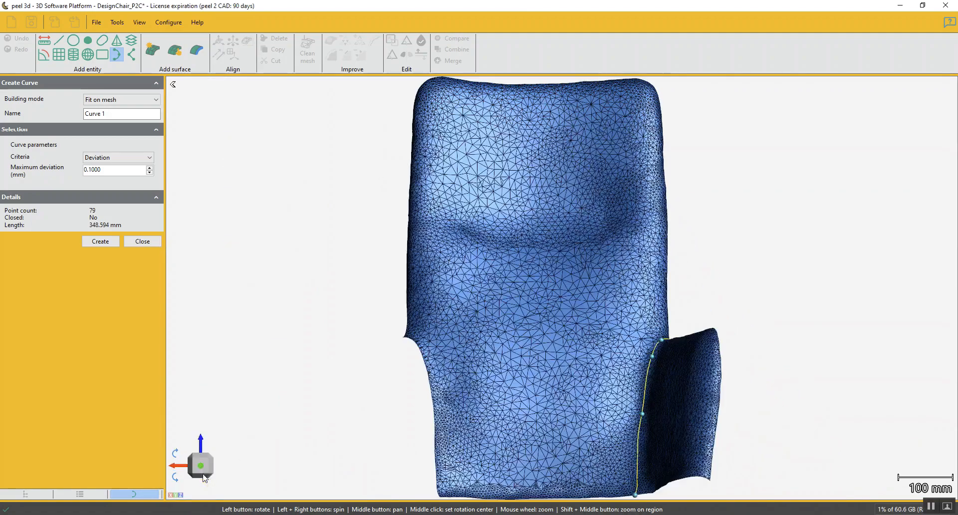
middle_drag(568, 392, 579, 274)
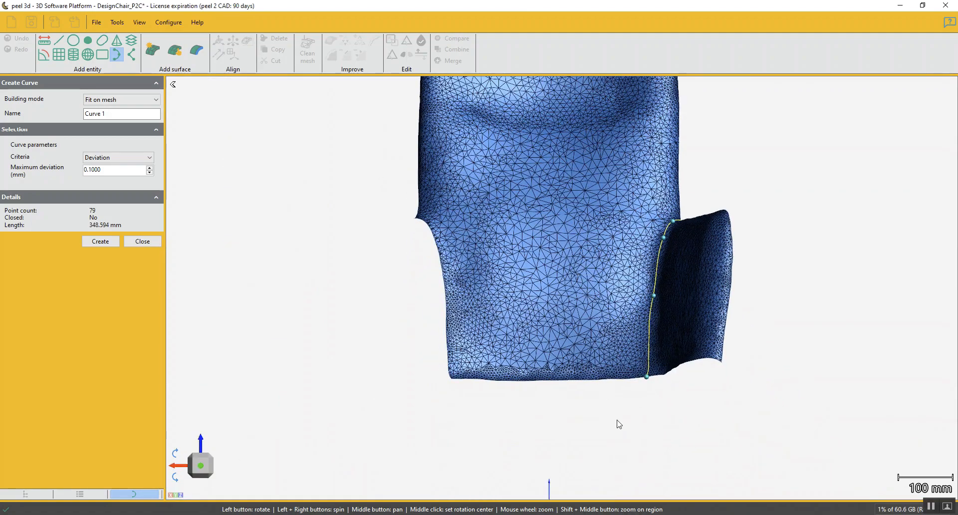
drag(645, 390, 706, 355)
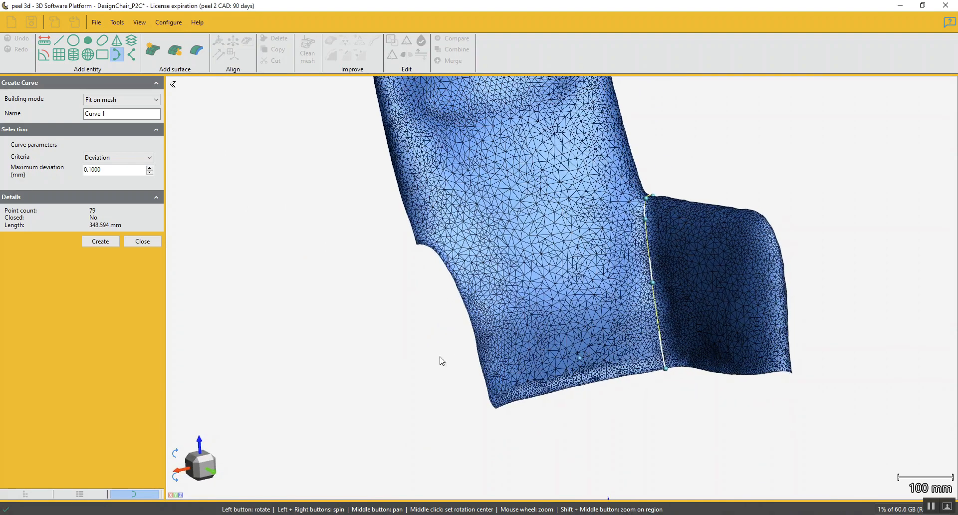
double_click(108, 173)
text(.5)
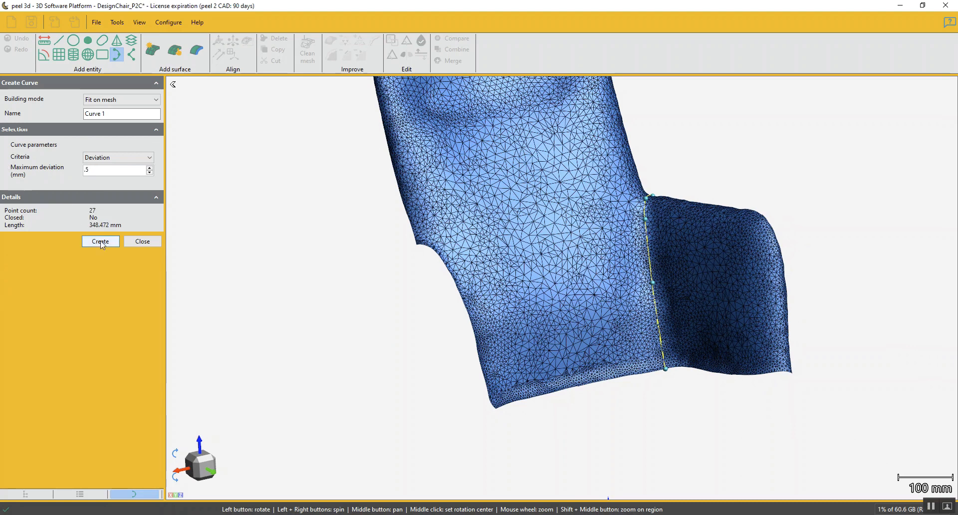
click(100, 241)
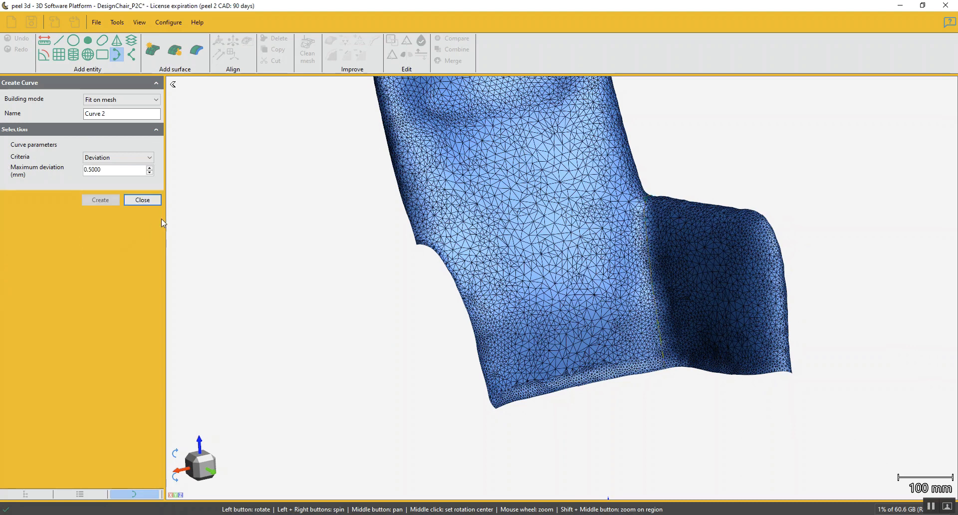
click(143, 202)
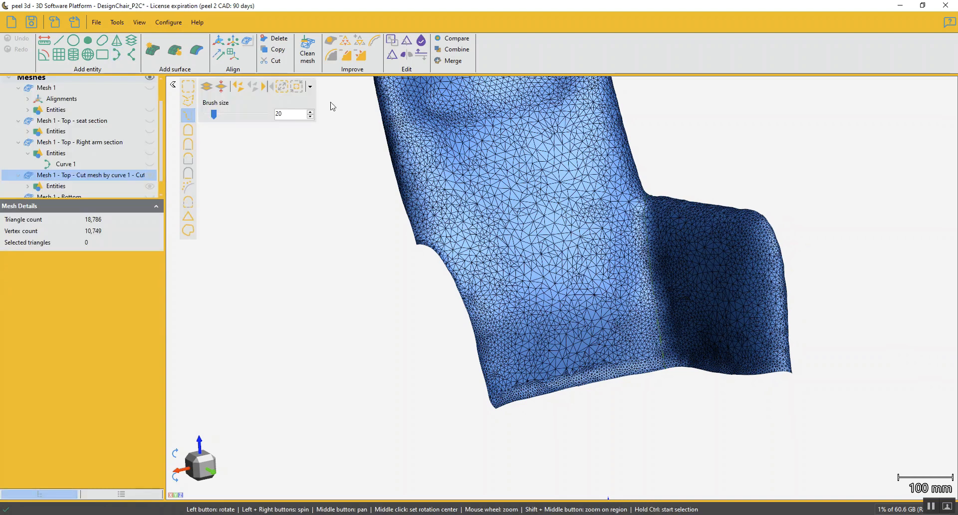
Cut the remaining mesh by the new Curve 1, keeping both parts, to separate the second armrest.
click(406, 40)
click(24, 123)
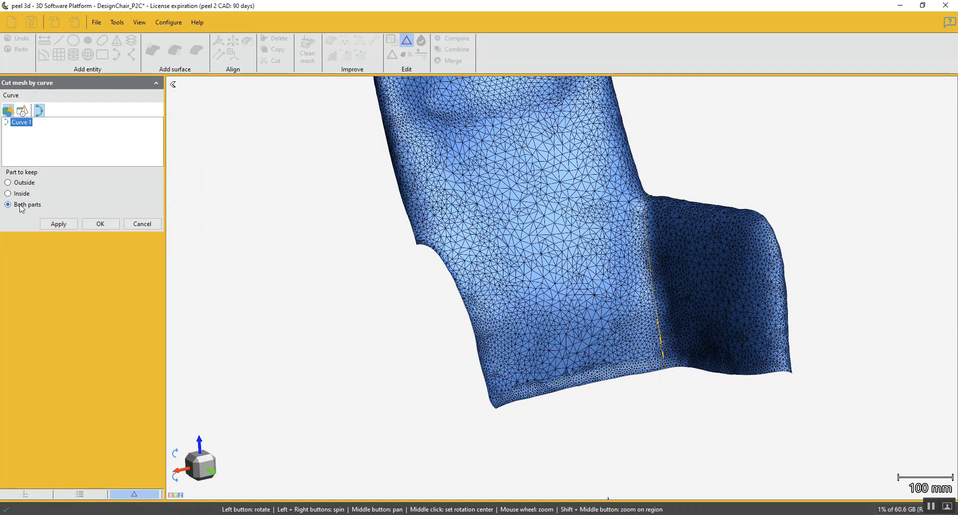
click(57, 223)
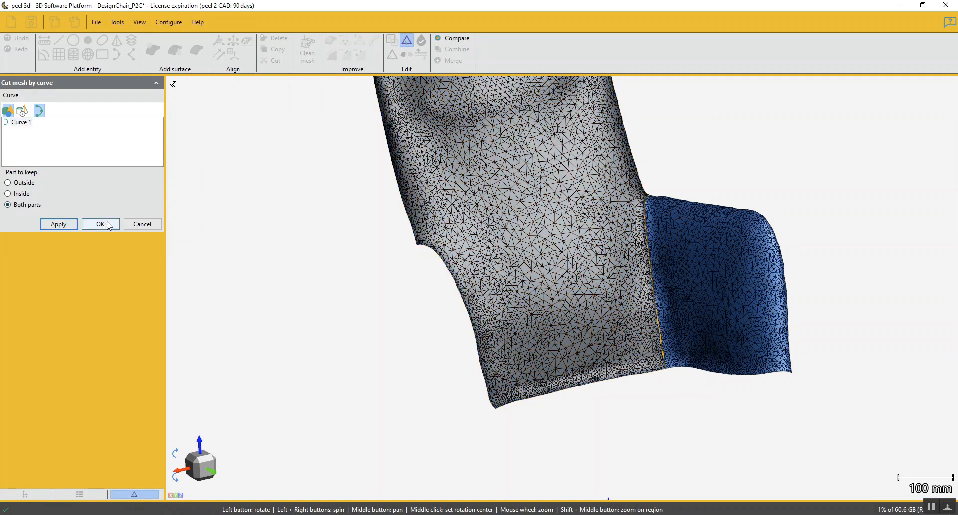
click(101, 224)
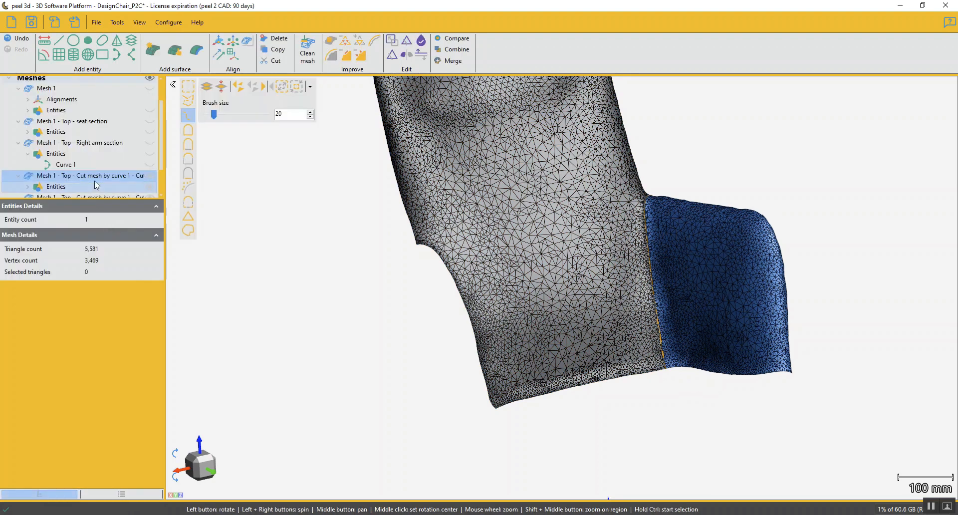
Rename the separated second armrest mesh "Mesh 1 - Top - Left arm section".
double_click(76, 175)
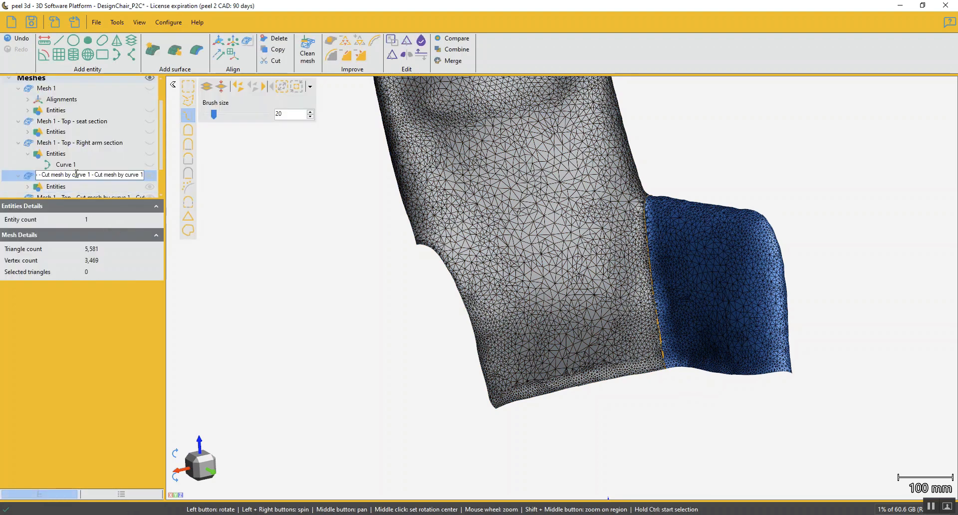
drag(43, 175, 204, 182)
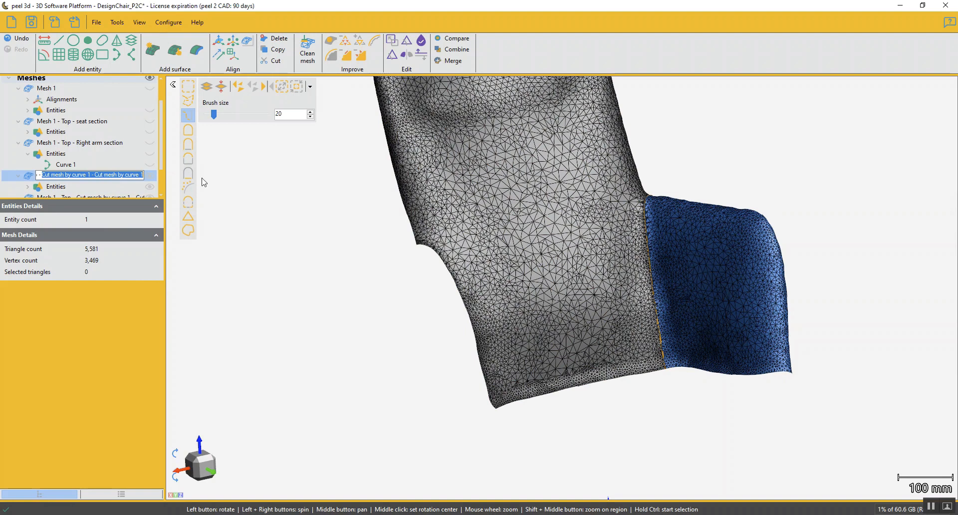
text(Left am section)
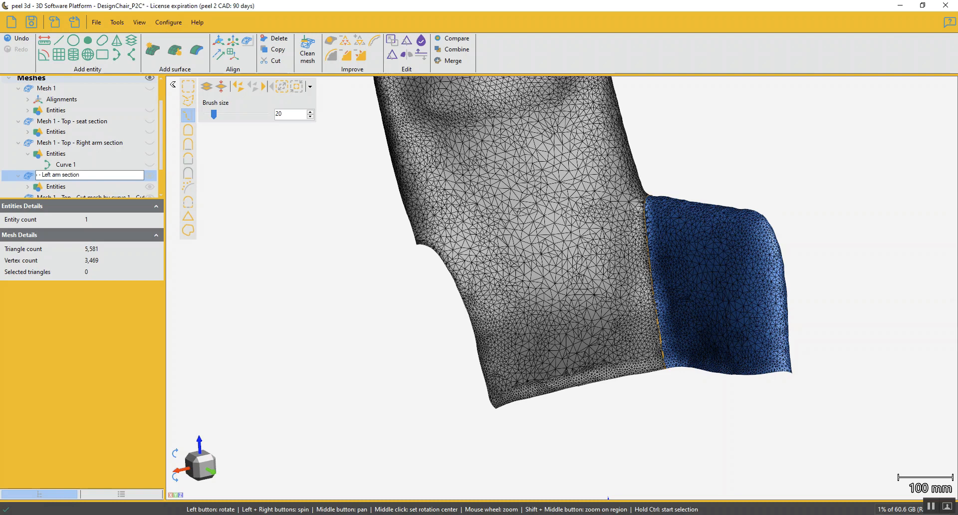
key(Return)
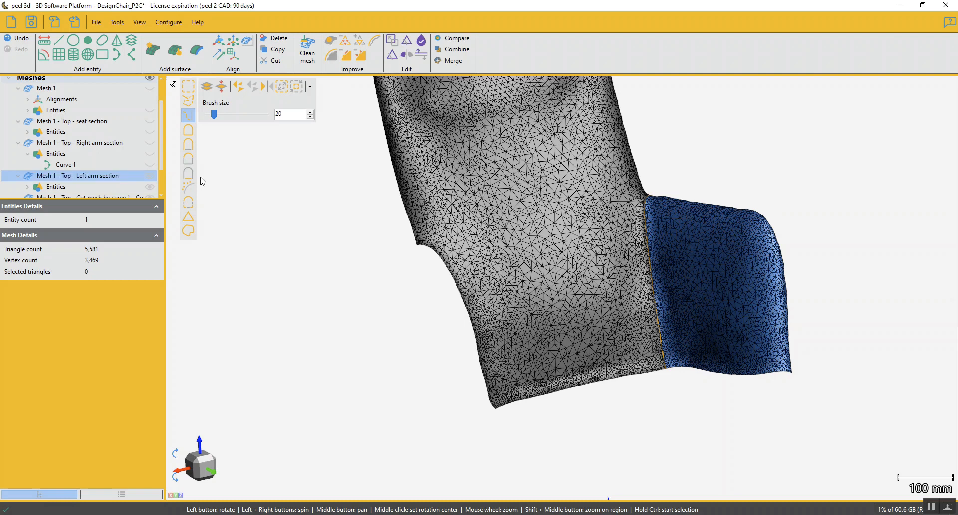
Enlarge the mesh tree and select the remaining large chair-top mesh, bringing it fully into view beside the left arm section.
drag(119, 200, 114, 275)
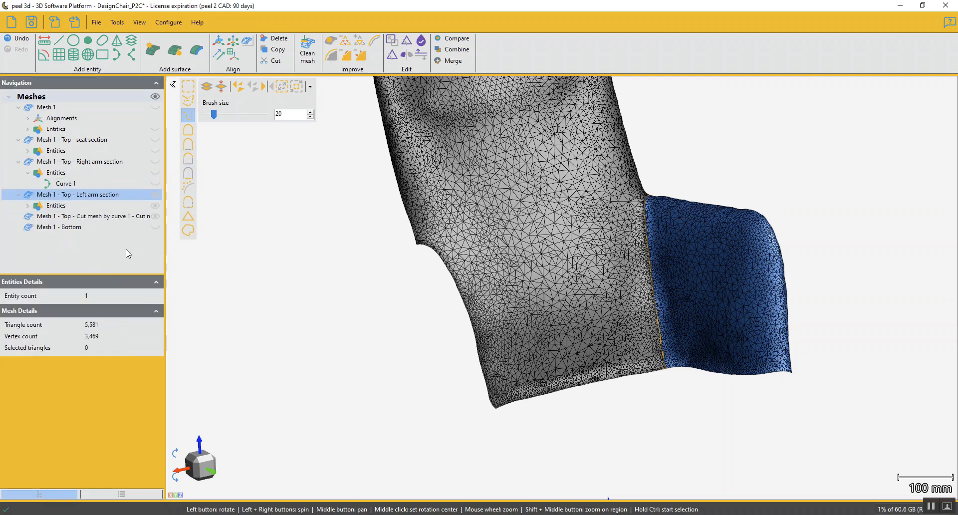
click(126, 216)
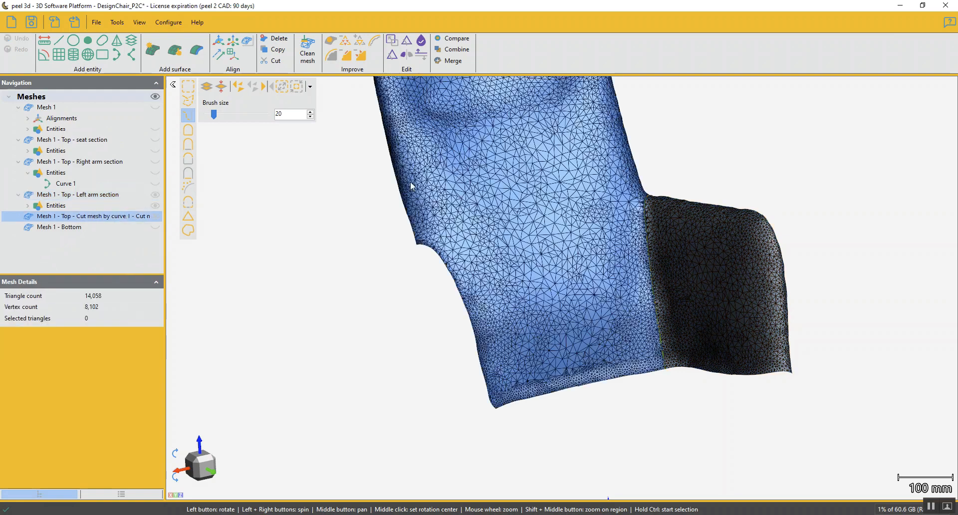
scroll(564, 209, down, 3)
drag(563, 209, 553, 218)
middle_drag(569, 203, 535, 297)
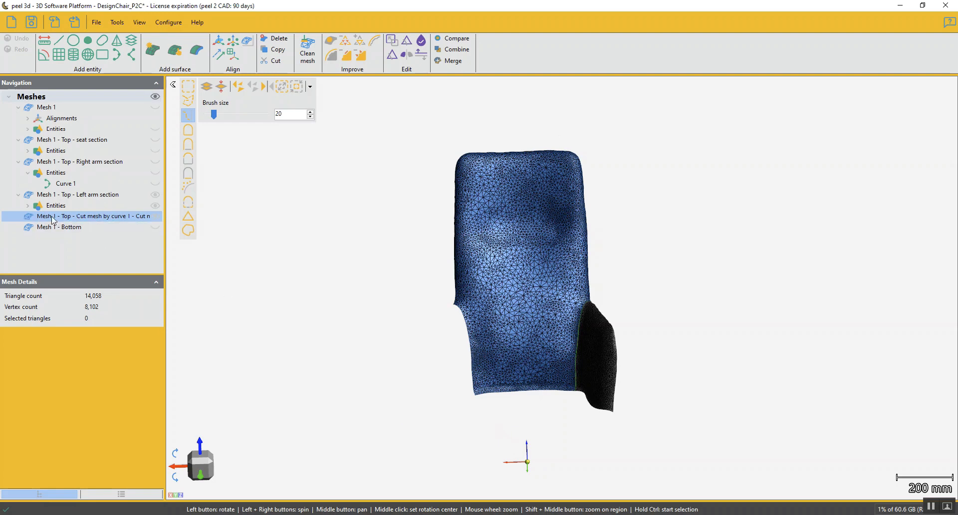
Collapse the right arm section and seat section branches in the mesh tree.
click(27, 172)
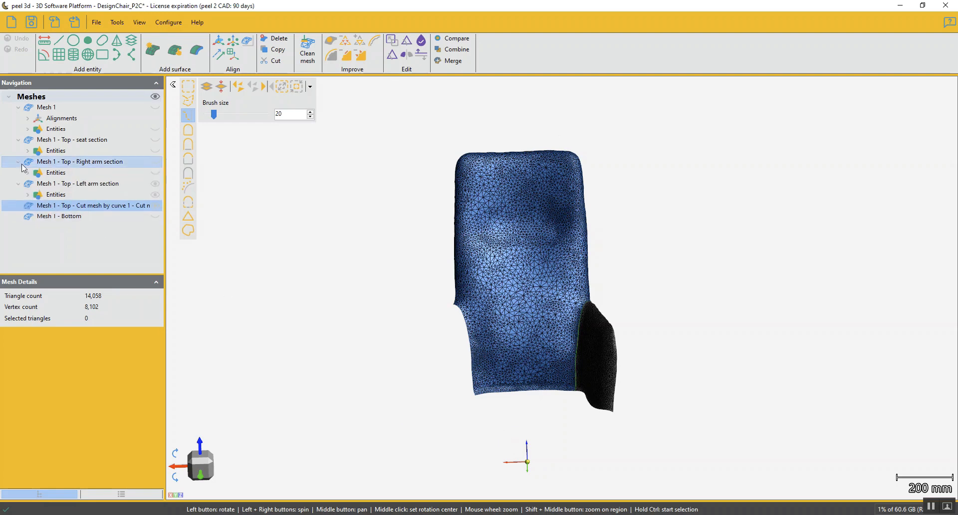
click(19, 162)
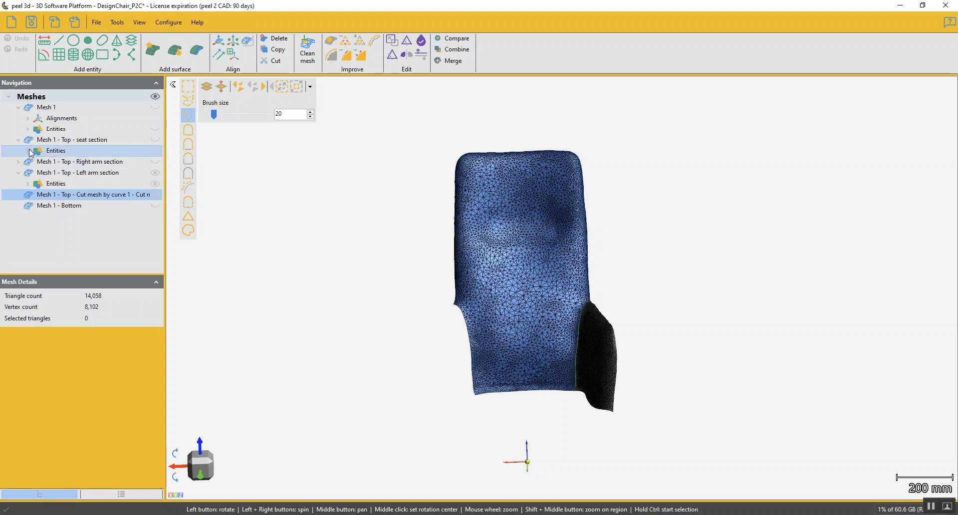
click(28, 150)
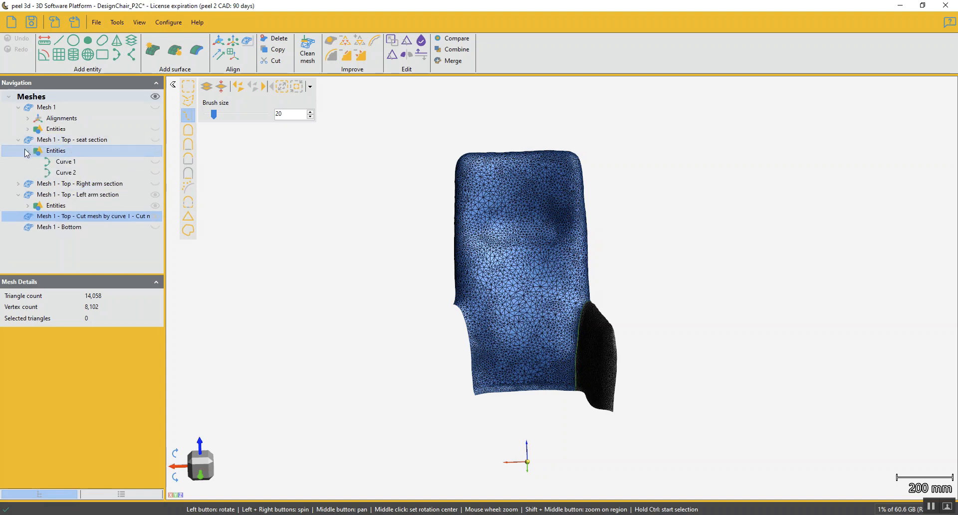
click(28, 151)
click(18, 140)
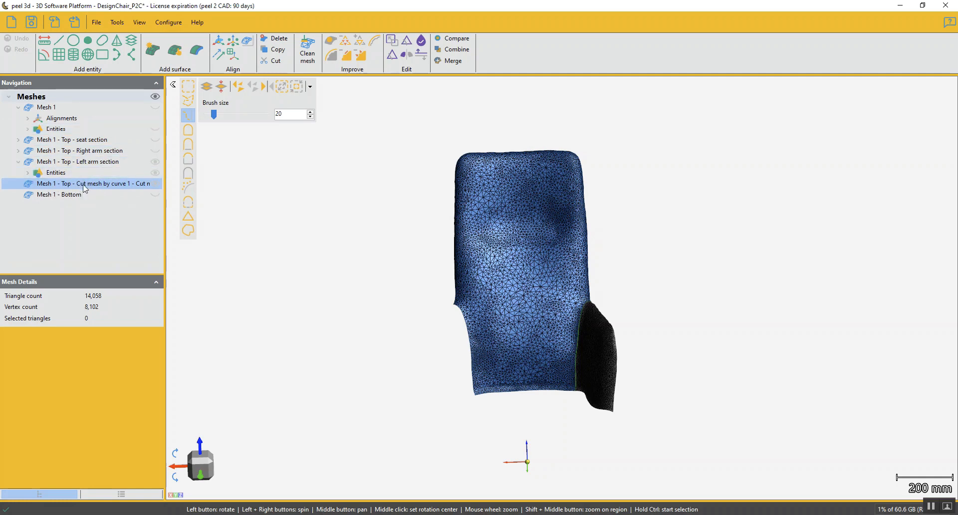
List the original Mesh 1's entities and show only its vertical Plane 2, keeping Plane 1 hidden.
click(28, 130)
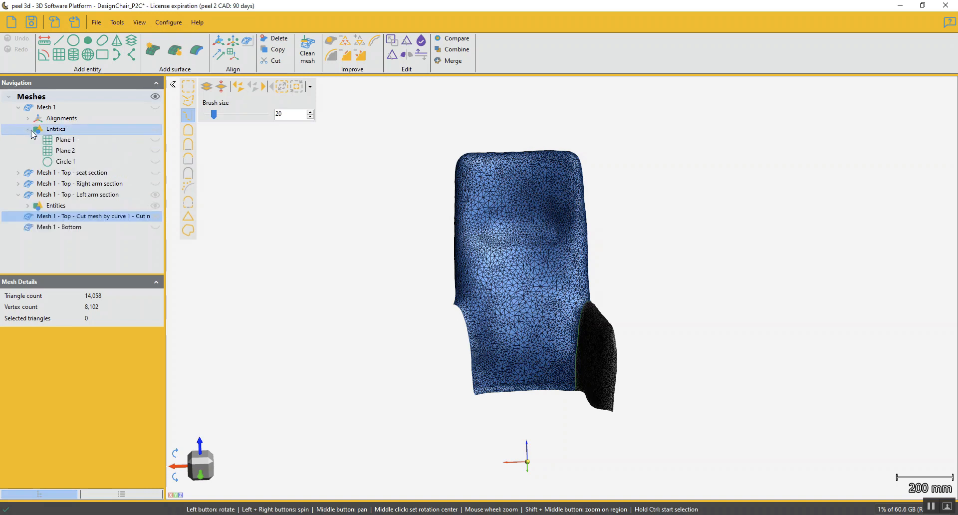
click(65, 140)
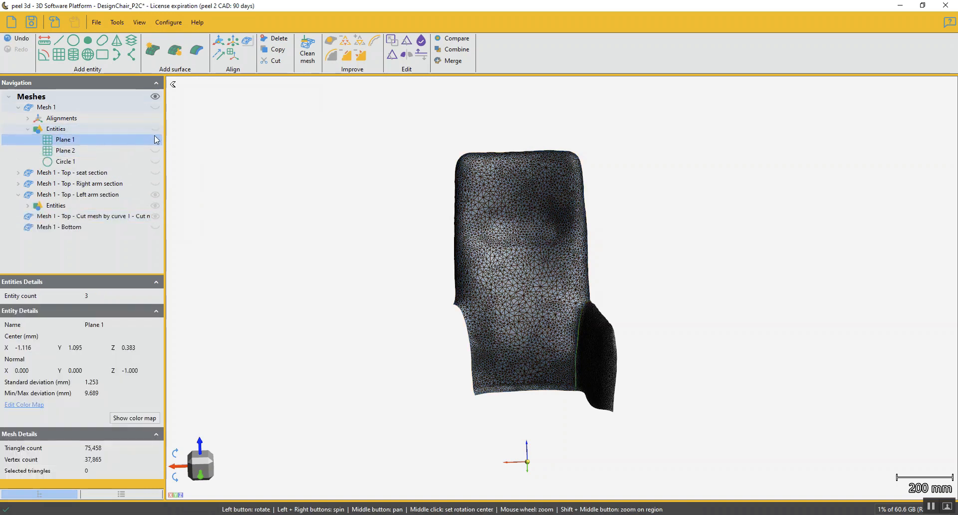
click(156, 140)
click(156, 150)
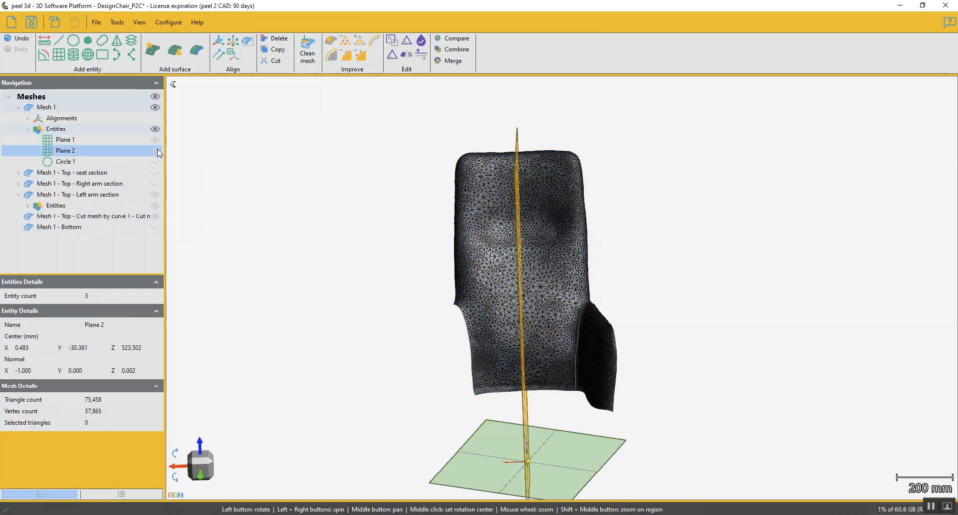
click(156, 140)
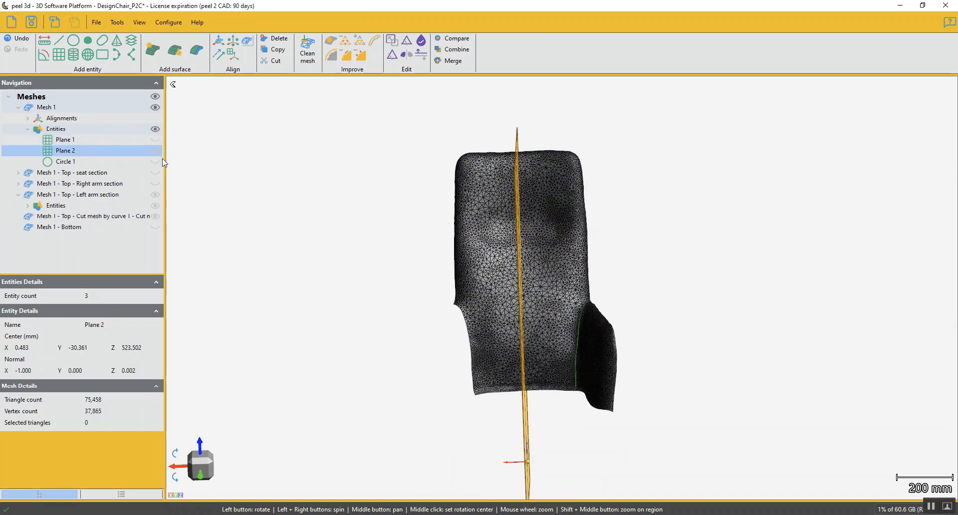
Send Plane 2 to the remaining large chair-top mesh.
right_click(80, 154)
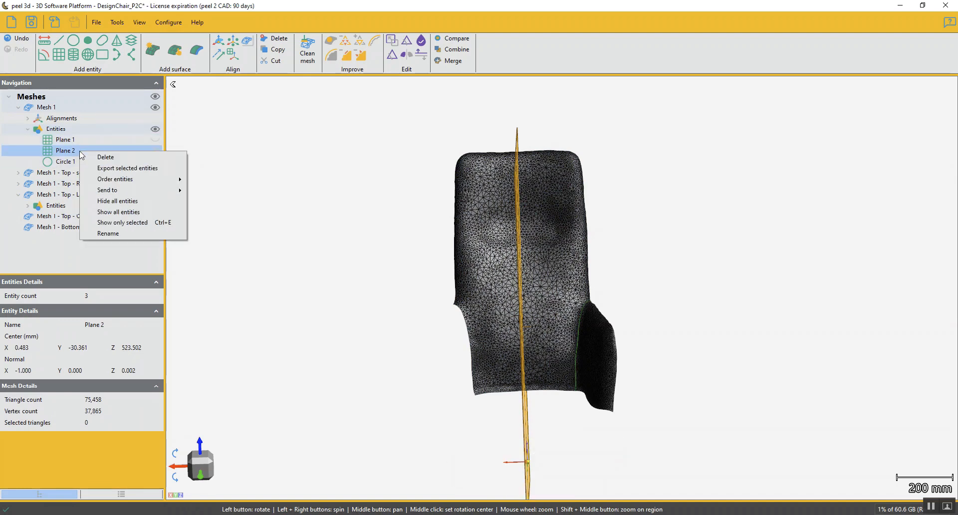
mouse_move(133, 189)
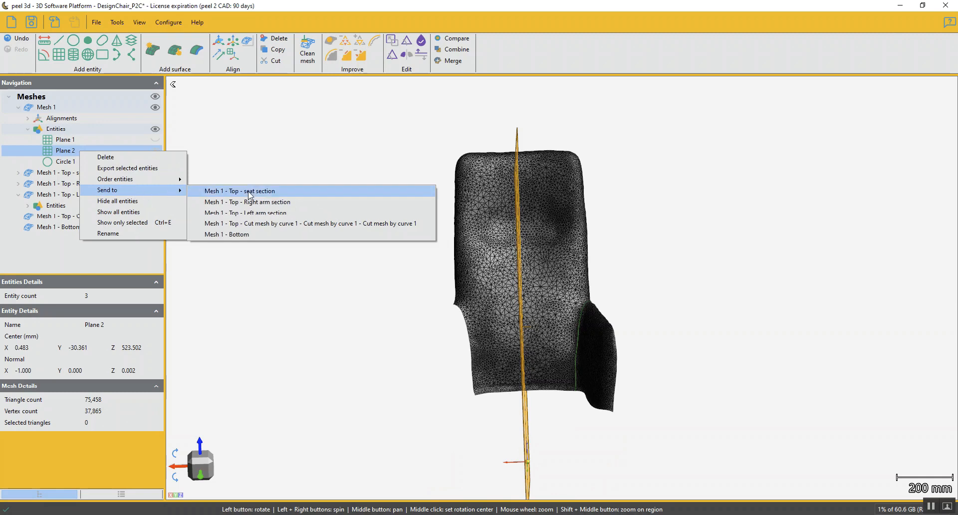
click(268, 224)
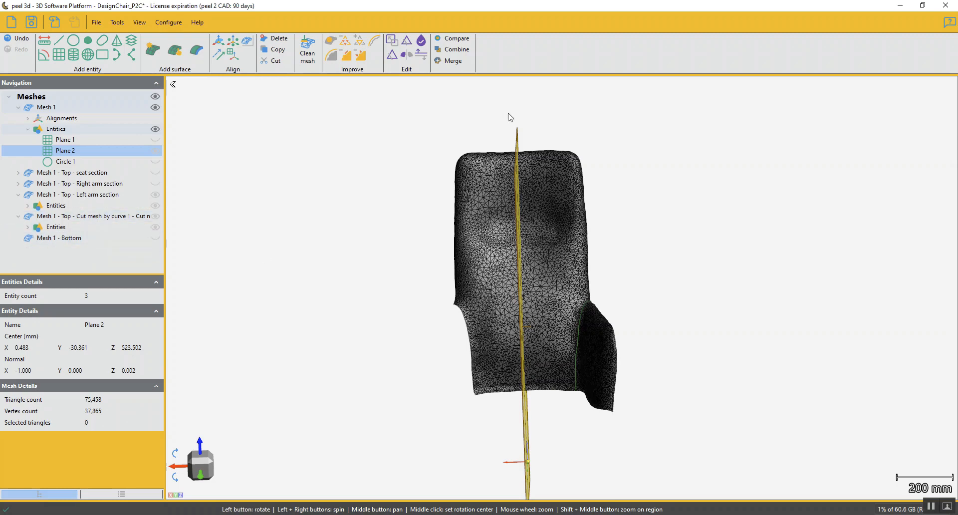
Cut the remaining large mesh in half by Plane 2 with zero offset, keeping both parts, after previewing the cut.
click(60, 216)
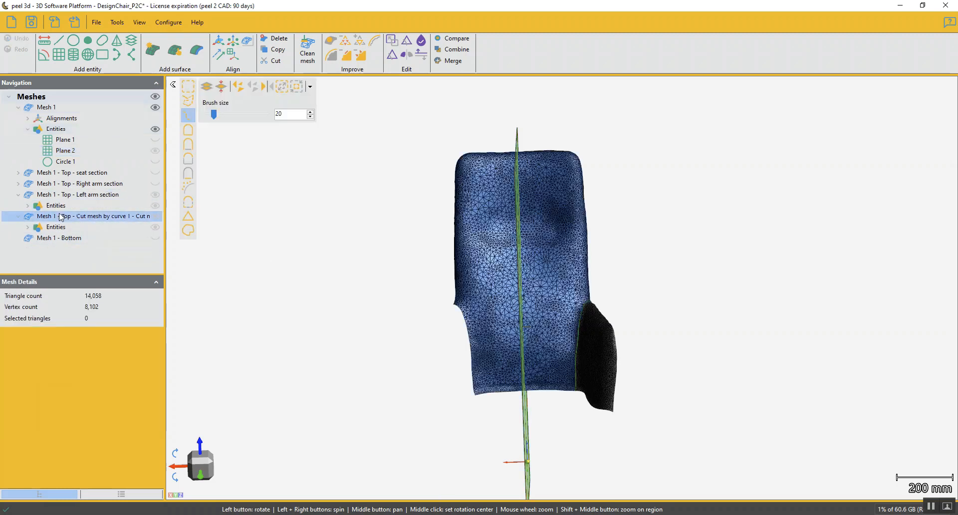
click(28, 227)
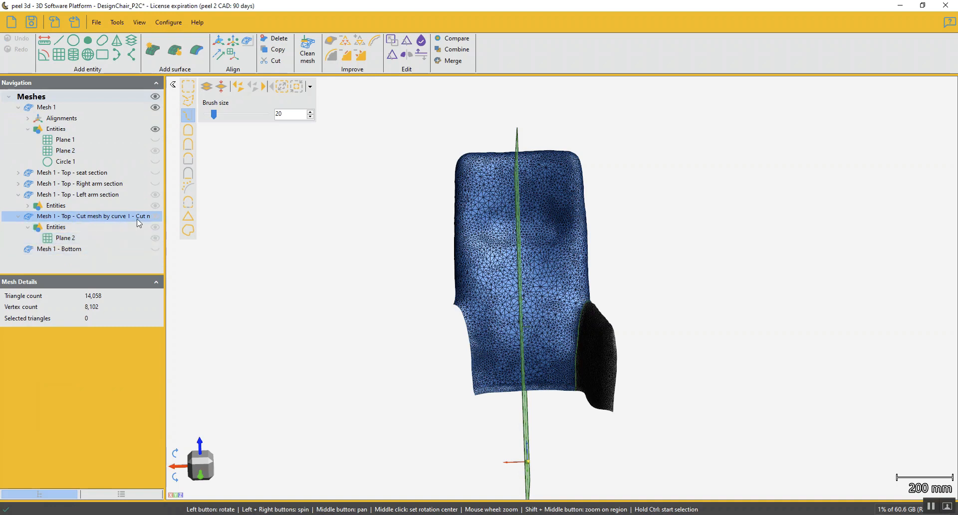
click(393, 55)
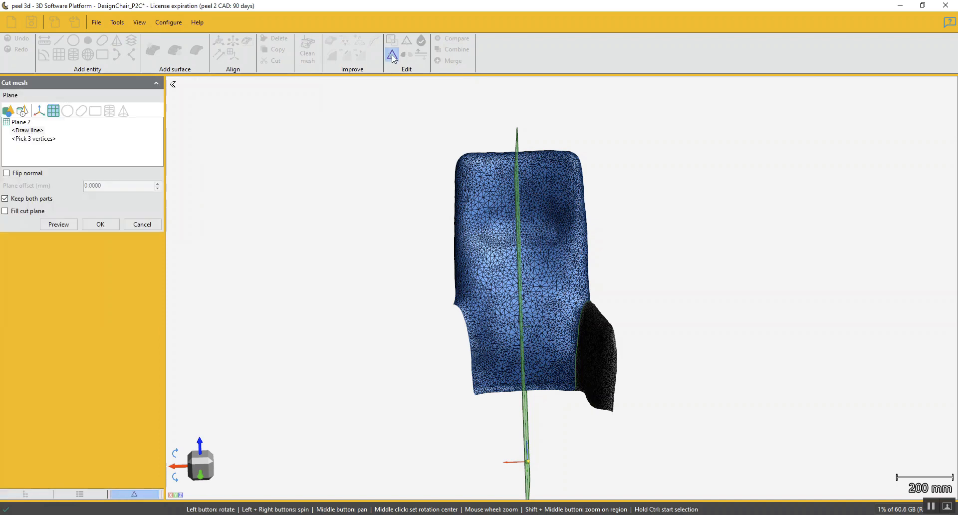
click(22, 124)
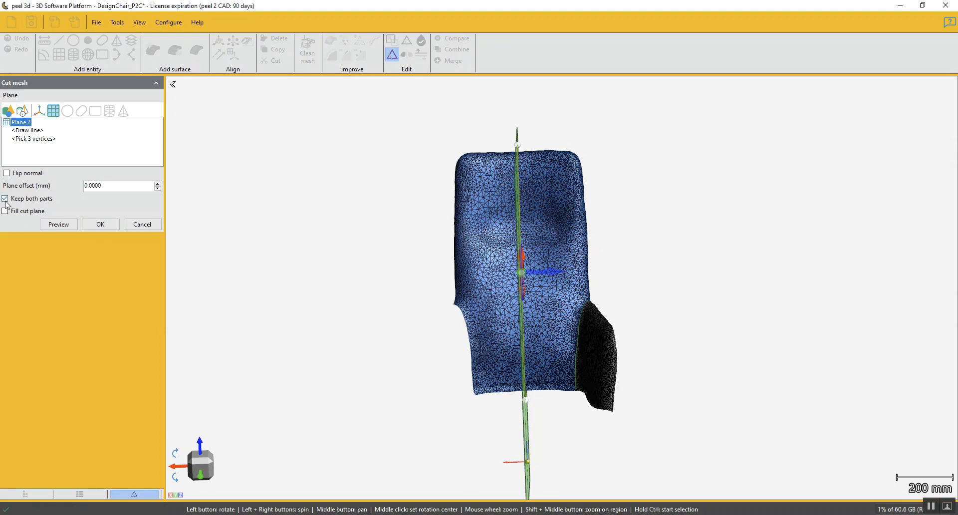
click(58, 225)
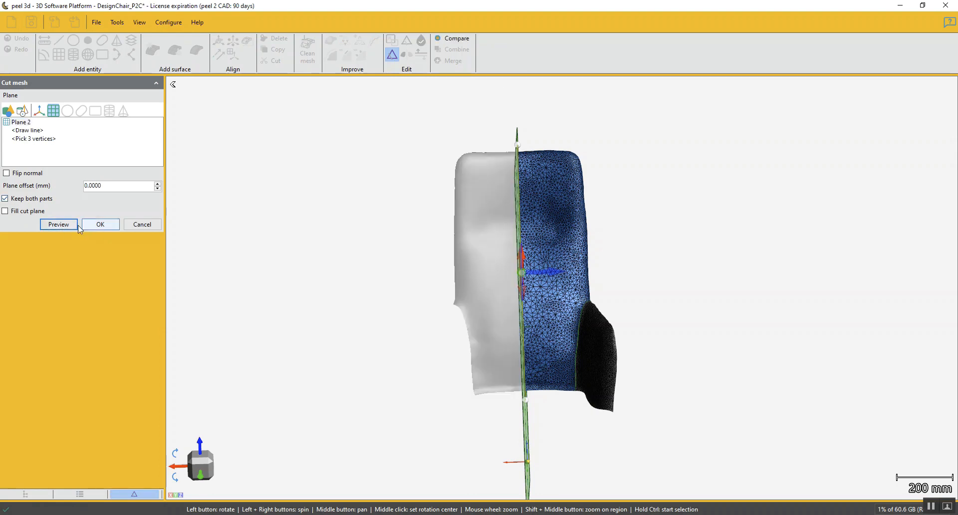
click(99, 224)
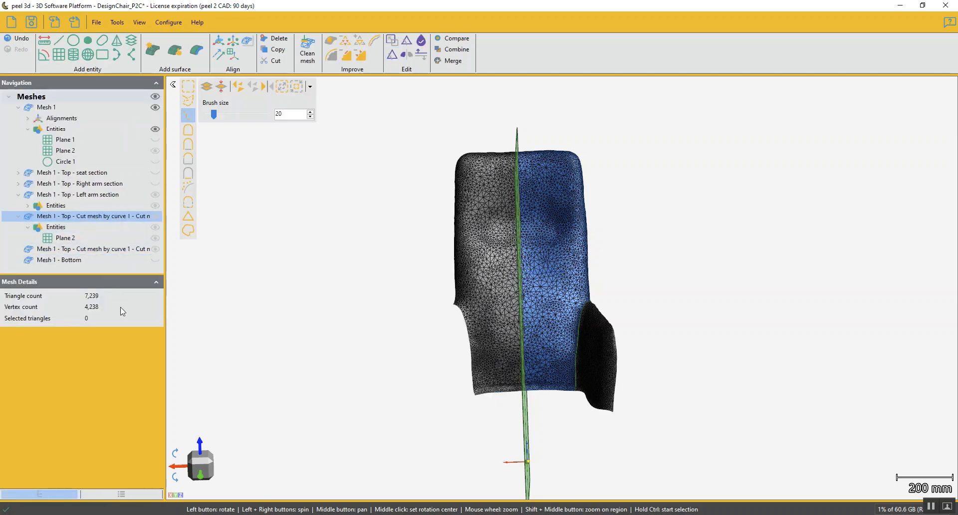
Replace the trailing cut descriptions in the name of the half adjoining the left arm with "Left side".
click(81, 220)
click(60, 219)
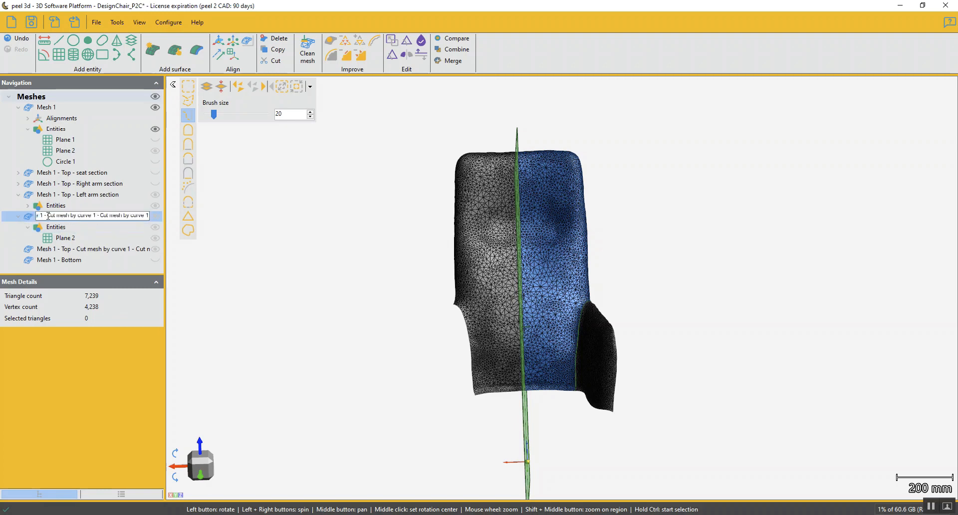
drag(49, 215, 176, 220)
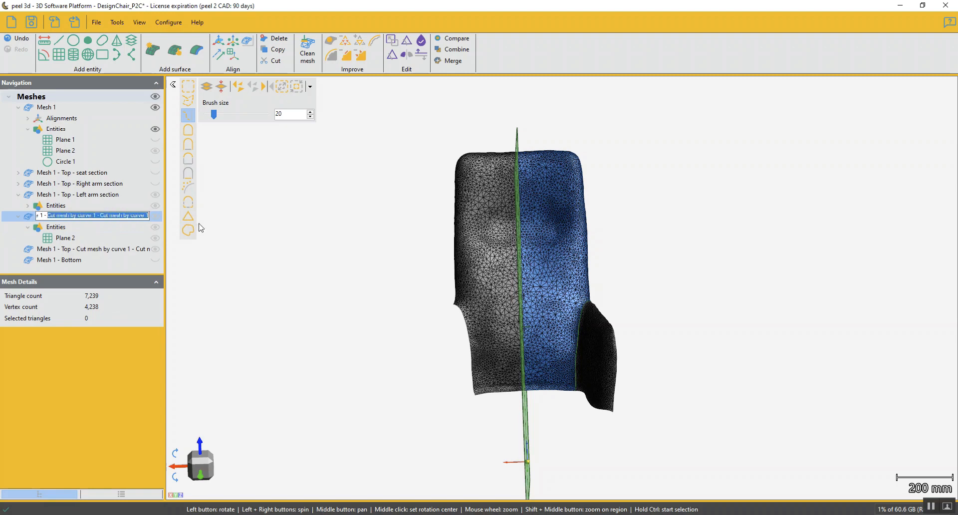
text(Left)
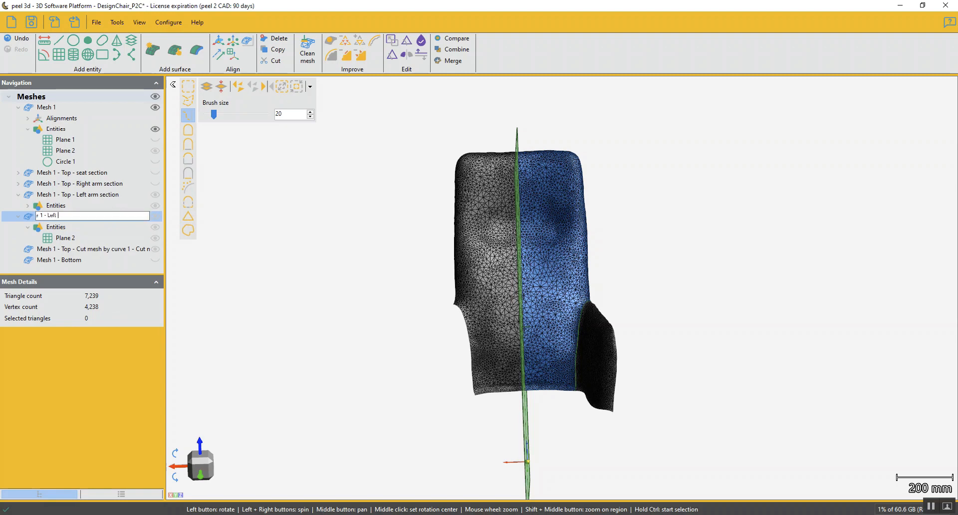
text( side)
key(Return)
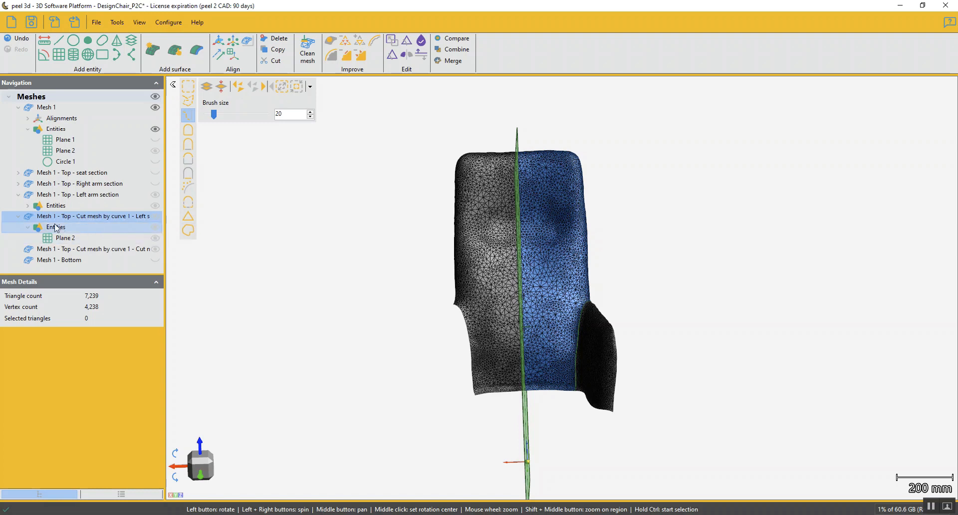
Collapse the left half's branch and shorten its name to "Mesh 1 - Top - Left side".
click(19, 216)
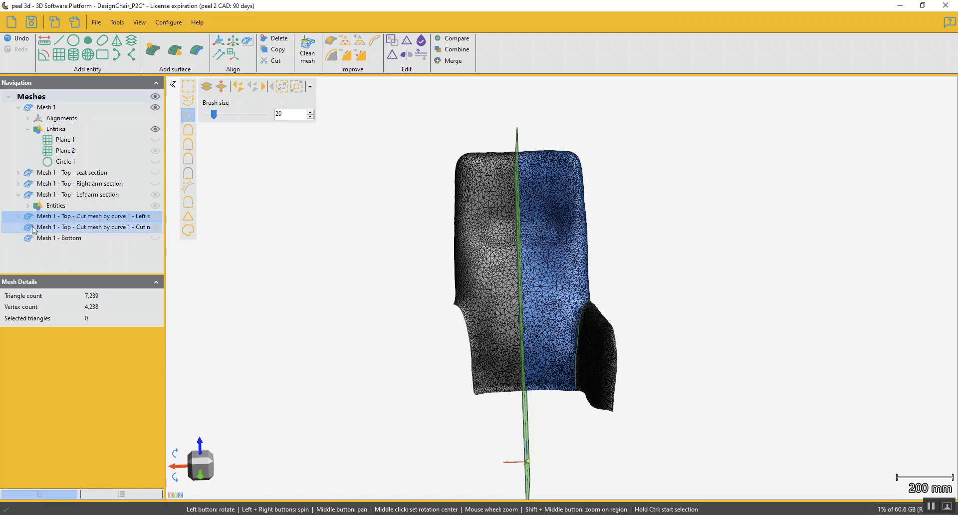
click(57, 229)
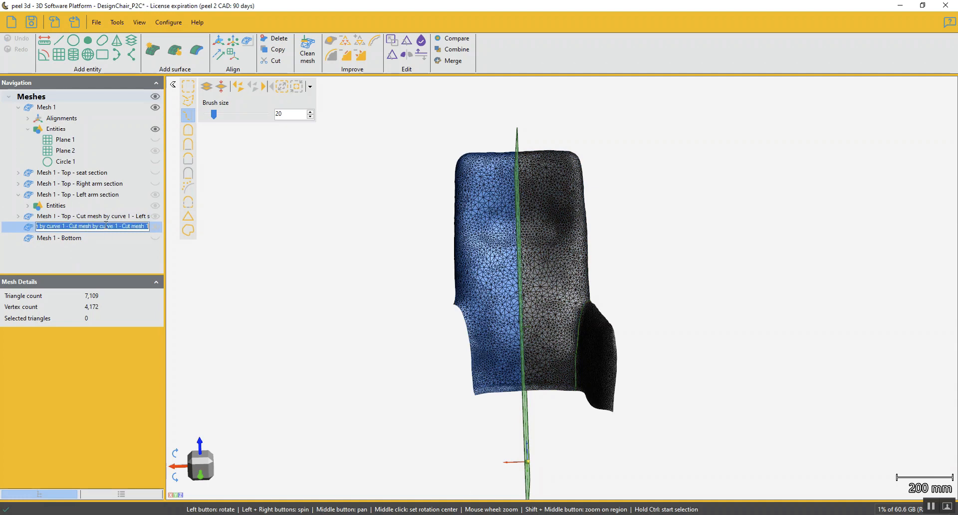
ctrl+click(92, 217)
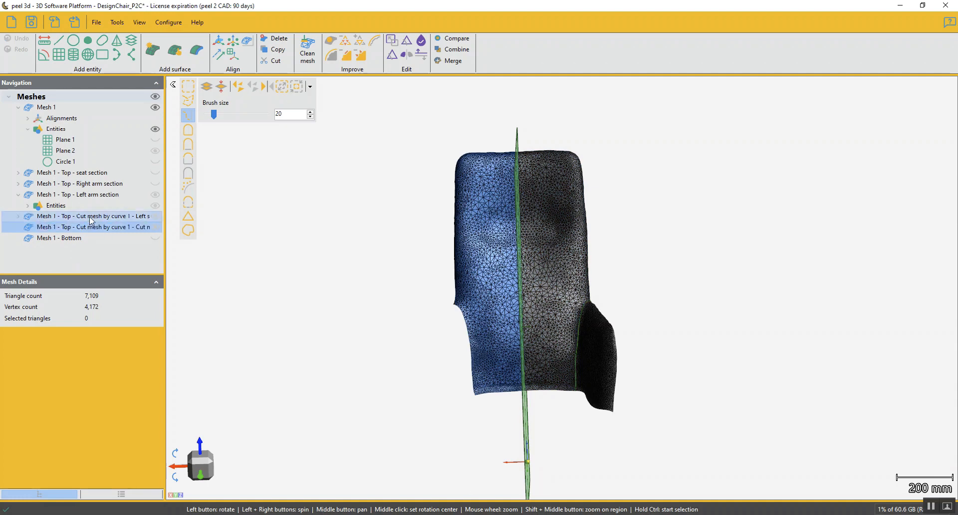
click(92, 218)
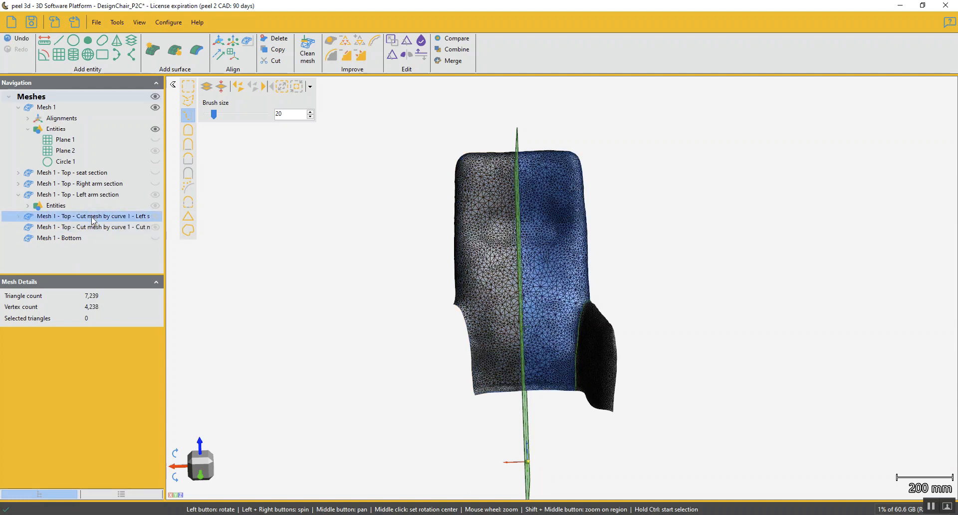
double_click(102, 218)
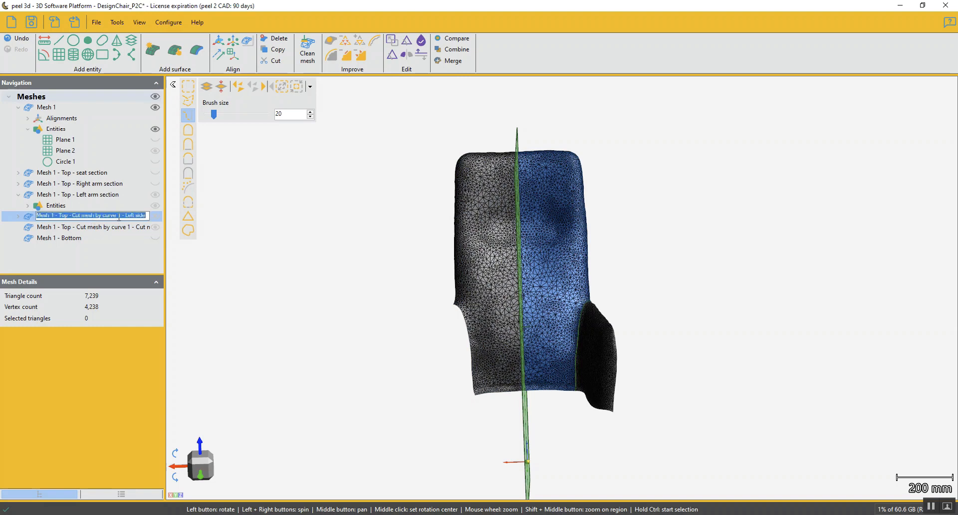
drag(122, 217, 69, 218)
key(BackSpace)
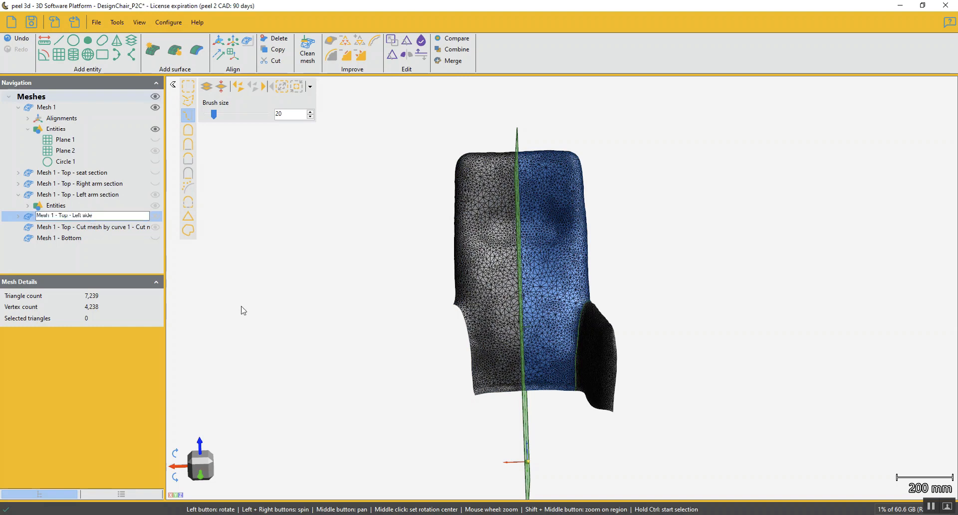
Rename the other half "Mesh 1 - Top - Right side" and hide the left arm section to view both halves.
click(129, 230)
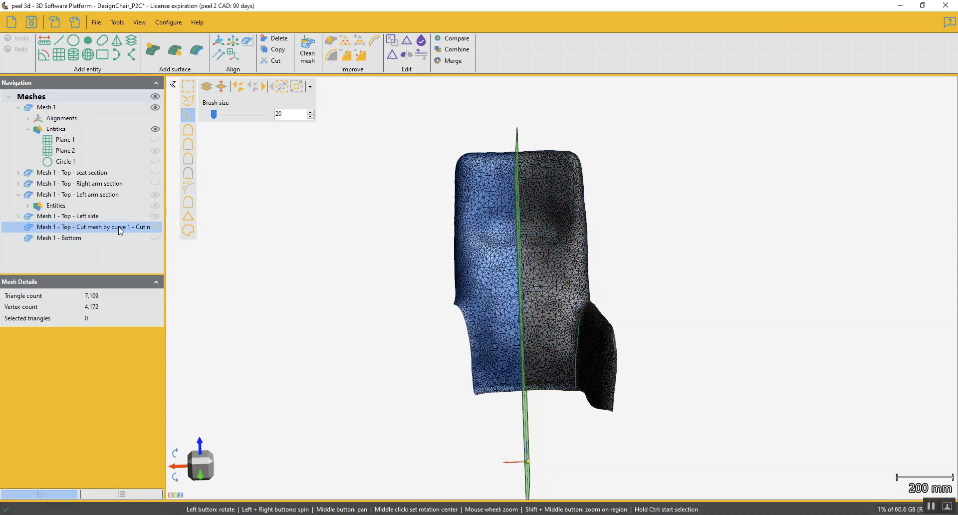
click(121, 231)
drag(69, 226, 264, 225)
key(BackSpace)
key(BackSpace)
key(BackSpace)
key(BackSpace)
key(BackSpace)
key(BackSpace)
key(BackSpace)
key(BackSpace)
key(BackSpace)
key(BackSpace)
key(BackSpace)
key(BackSpace)
key(BackSpace)
key(BackSpace)
key(BackSpace)
key(BackSpace)
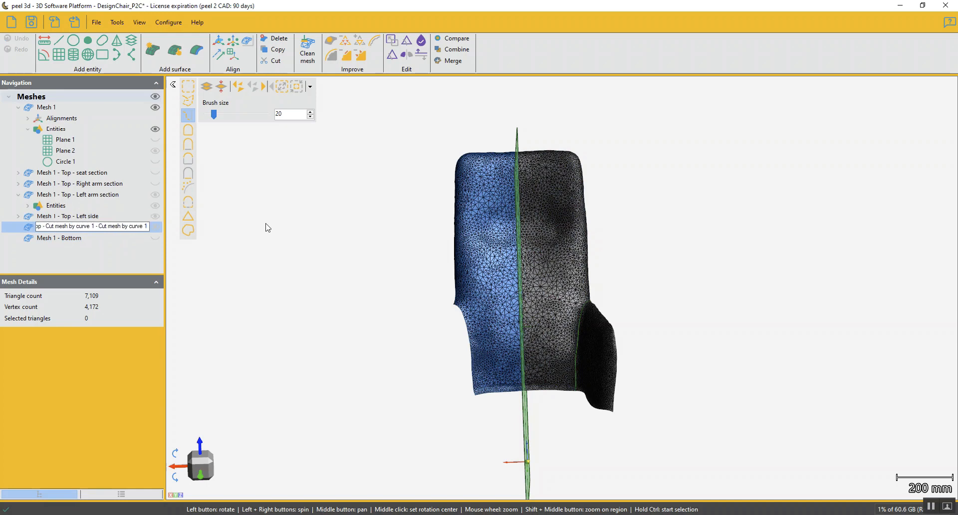
key(BackSpace)
key(BackSpace)
key(BackSpace)
key(BackSpace)
key(BackSpace)
key(BackSpace)
key(BackSpace)
key(BackSpace)
key(BackSpace)
key(BackSpace)
key(BackSpace)
key(BackSpace)
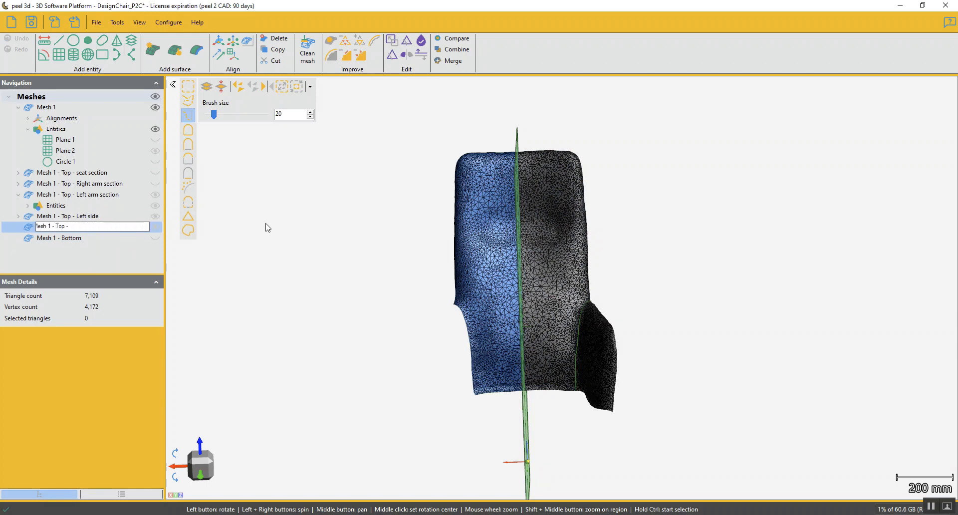
text(Right side)
key(Return)
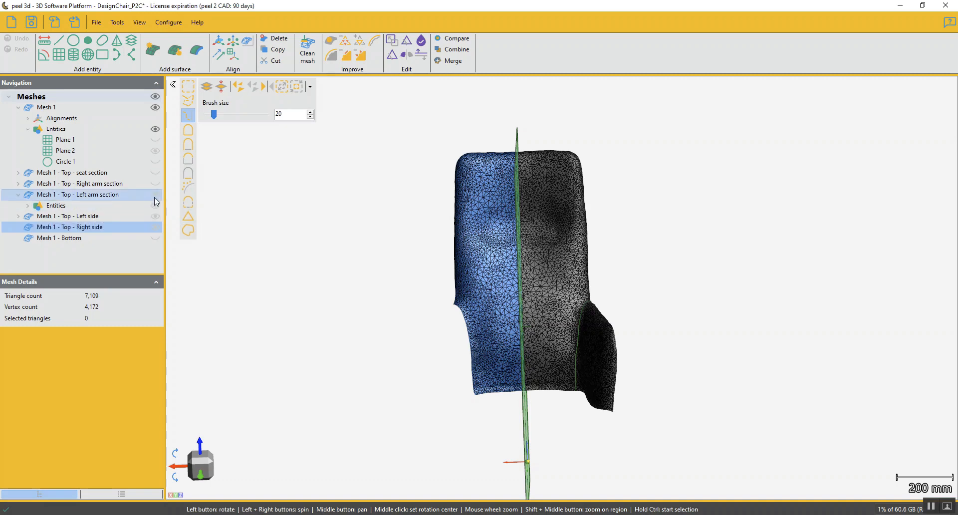
drag(325, 273, 323, 265)
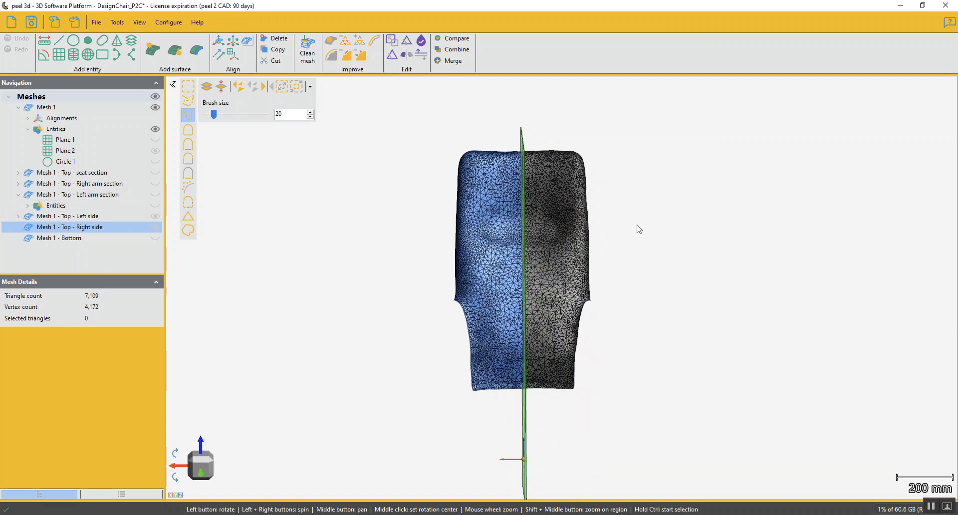
Create a plane from a drawn line running horizontally across both backrest halves, about a third of the way down from the top edge.
click(202, 468)
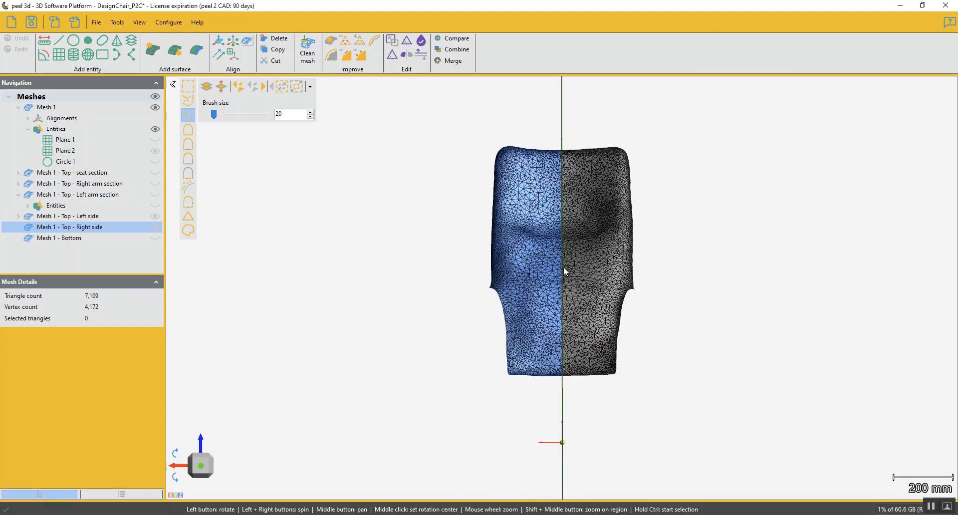
drag(565, 271, 563, 274)
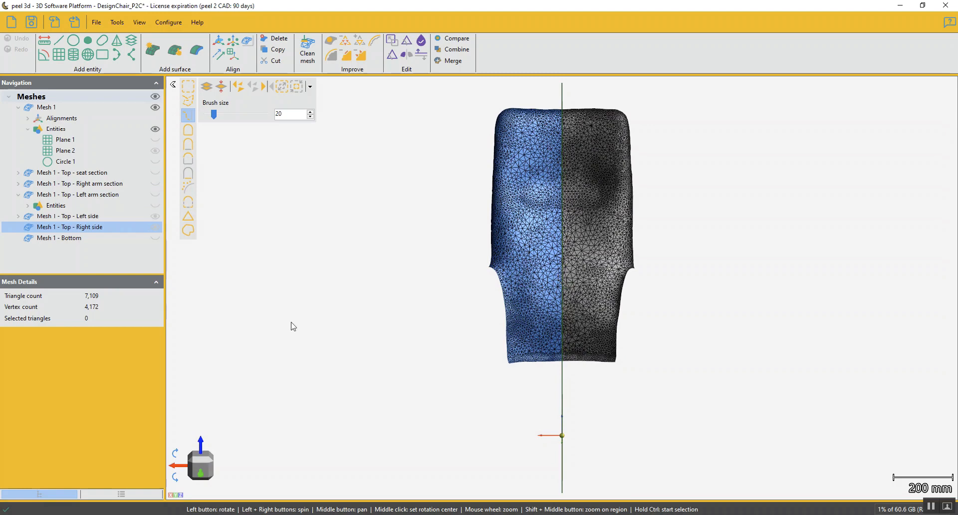
click(60, 53)
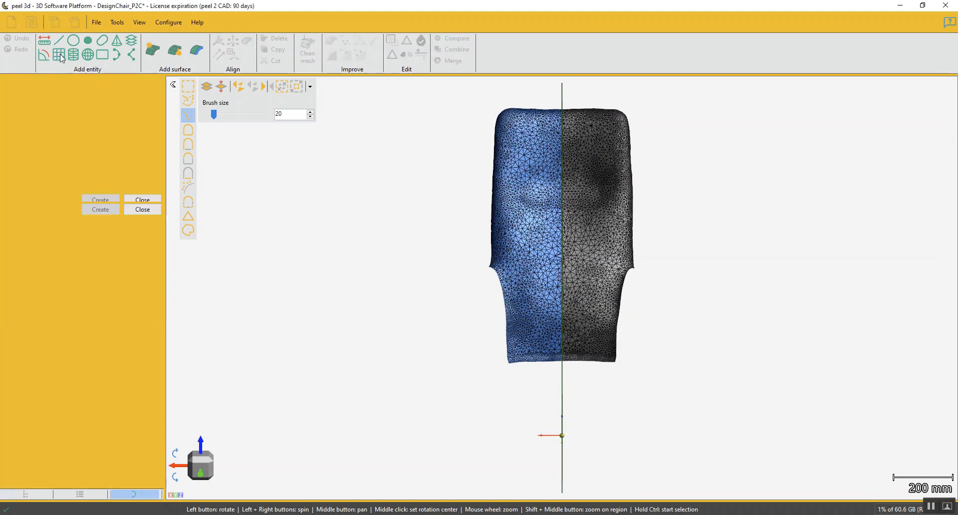
click(157, 100)
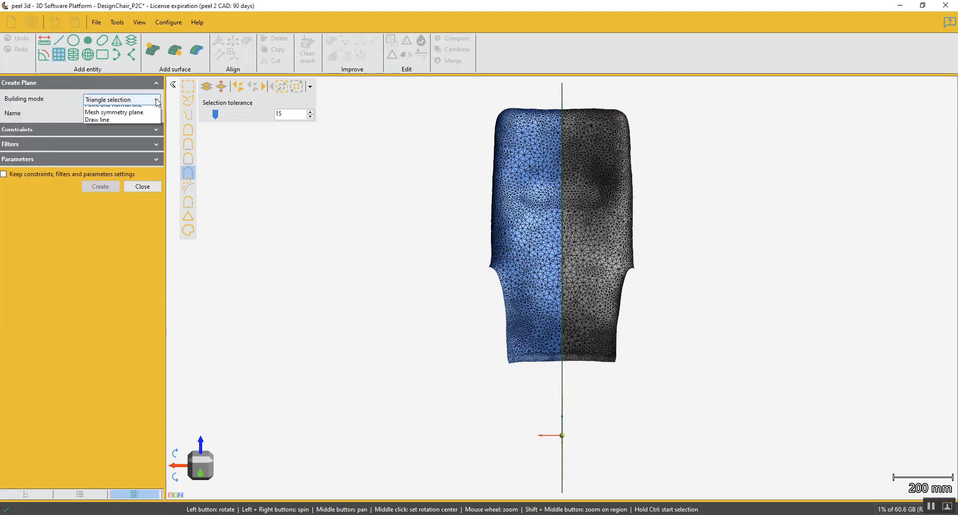
click(95, 199)
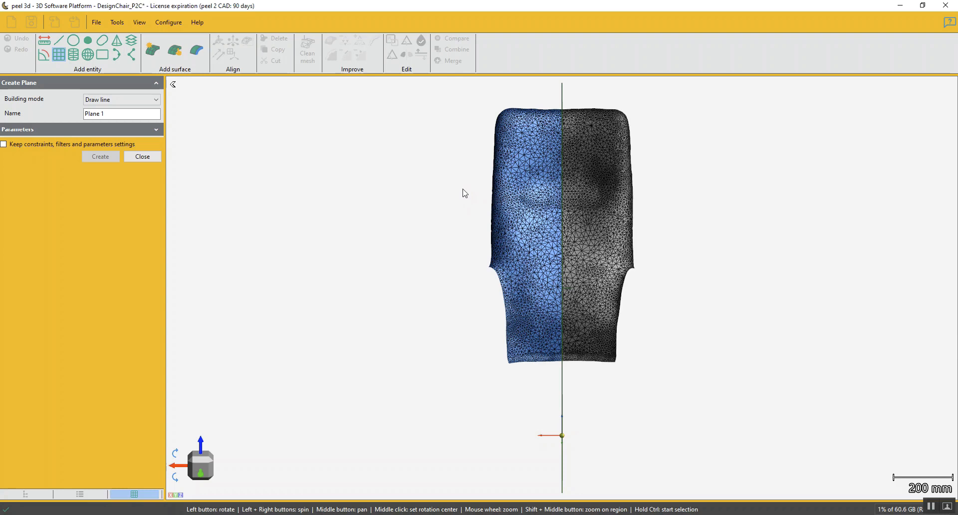
ctrl+drag(464, 189, 731, 194)
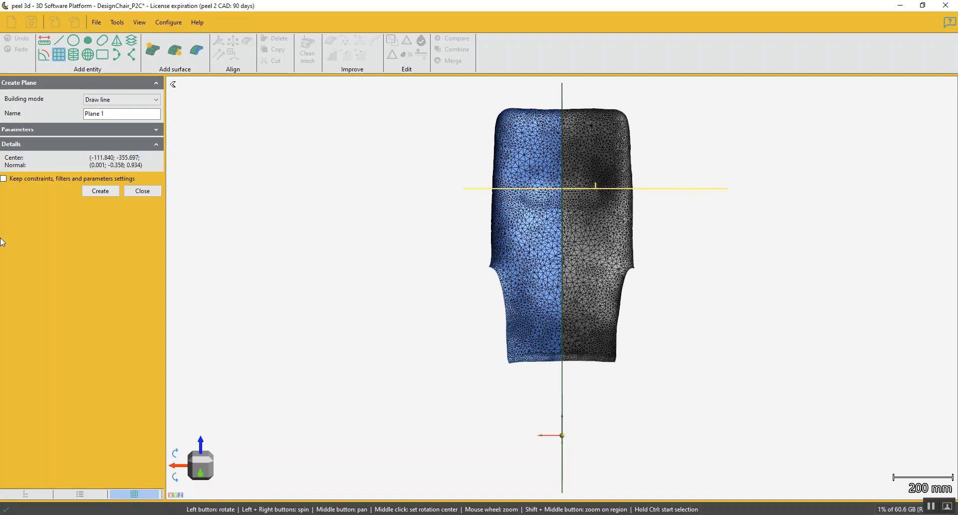
click(100, 190)
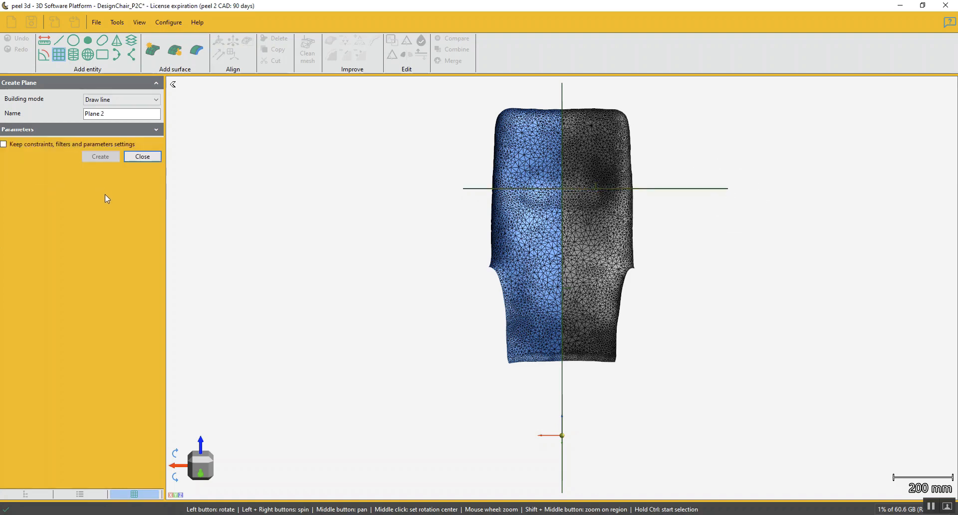
click(148, 159)
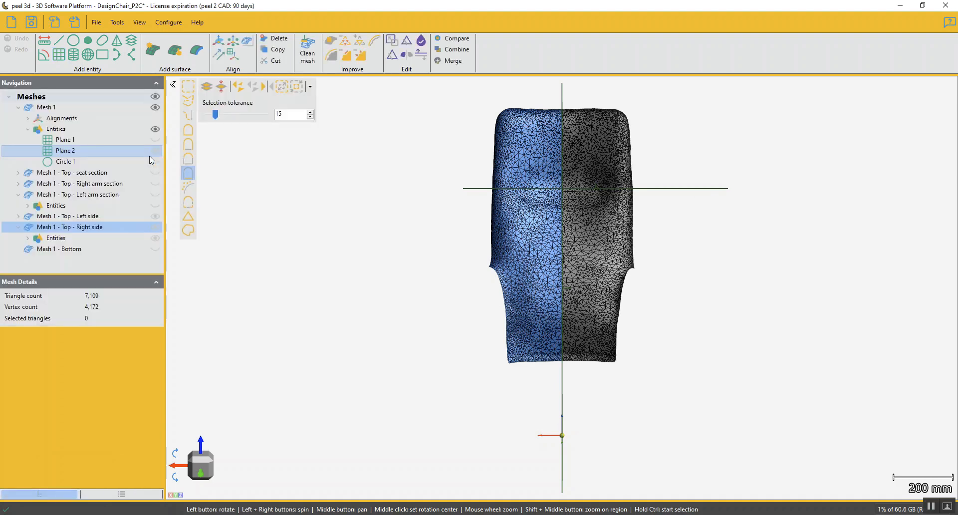
Send the new horizontal Plane 1 from the right side mesh to "Mesh 1 - Top - Left side" and expand that mesh's entities.
click(28, 238)
click(64, 249)
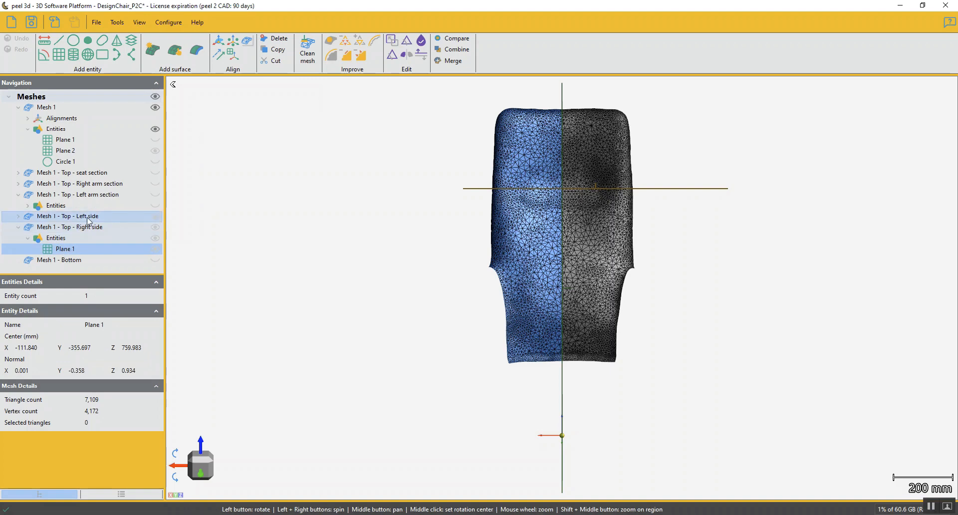
right_click(86, 250)
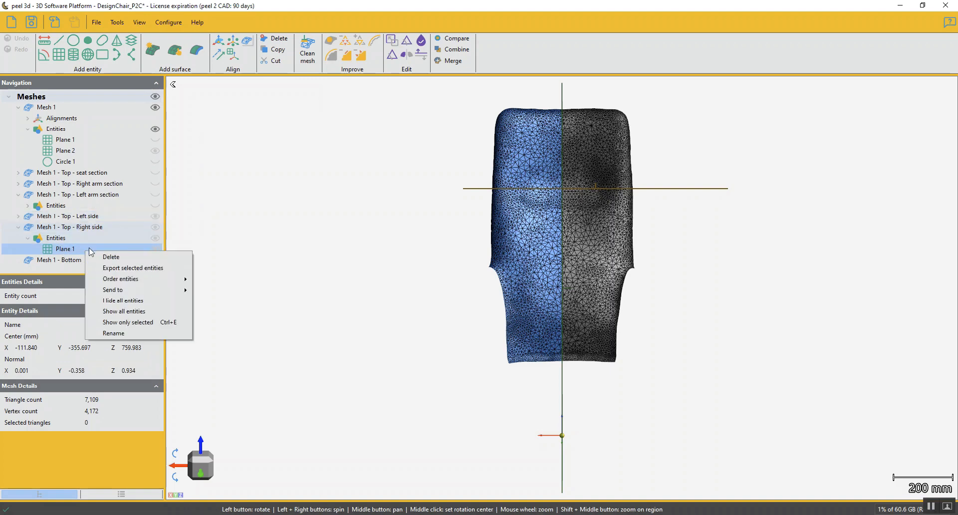
mouse_move(151, 291)
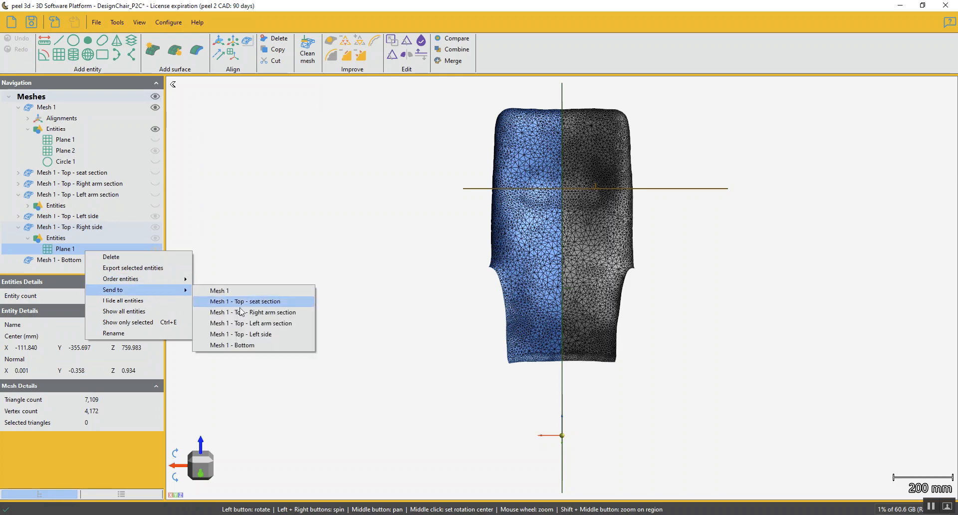
click(270, 336)
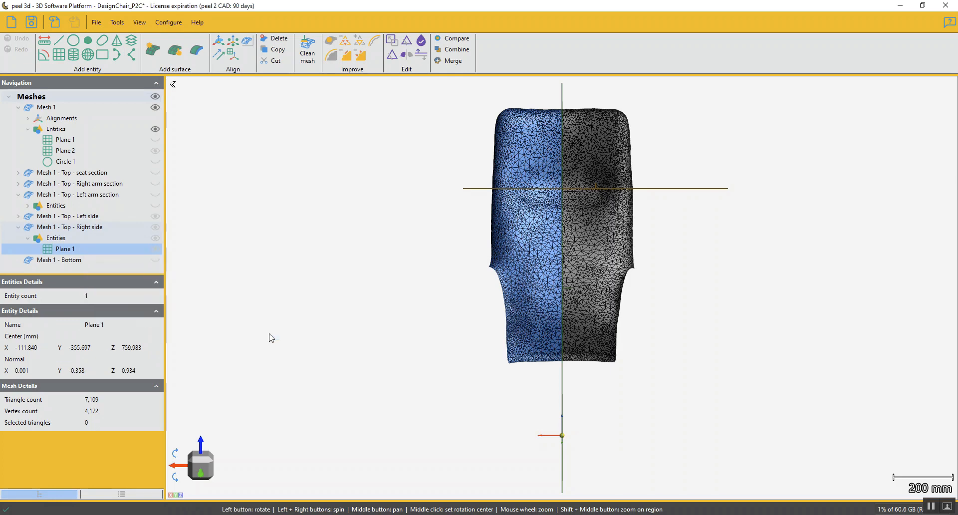
click(18, 217)
click(62, 252)
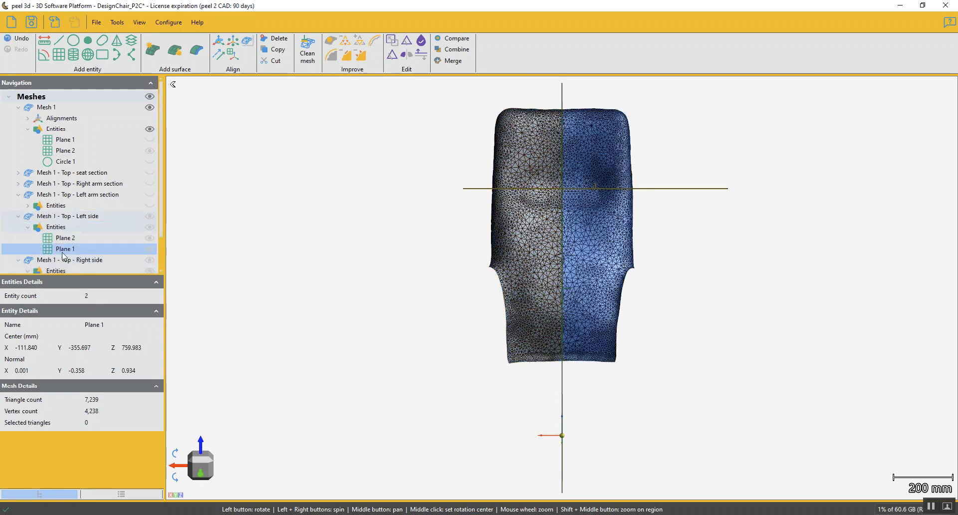
scroll(246, 226, down, 1)
scroll(127, 203, down, 1)
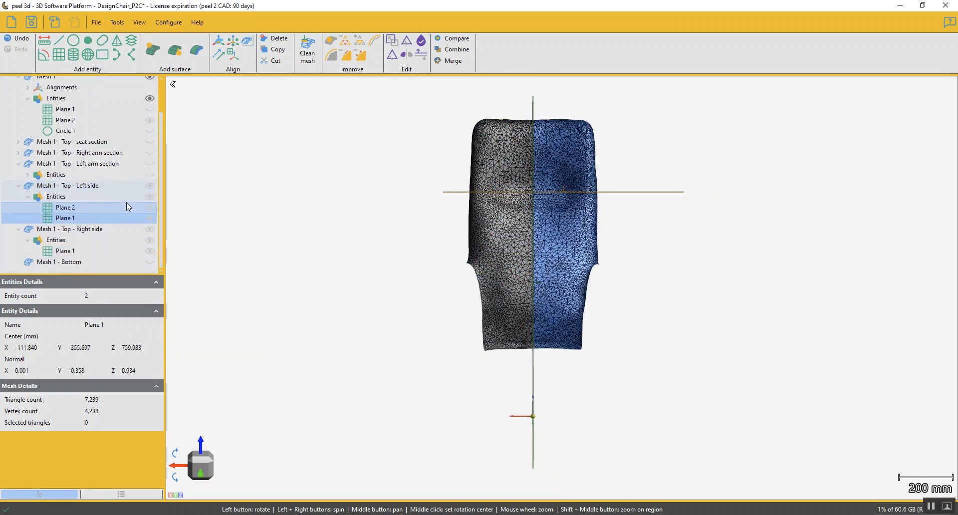
Cut the left side mesh by Plane 1 with zero offset, keeping both parts, after previewing the cut.
click(89, 186)
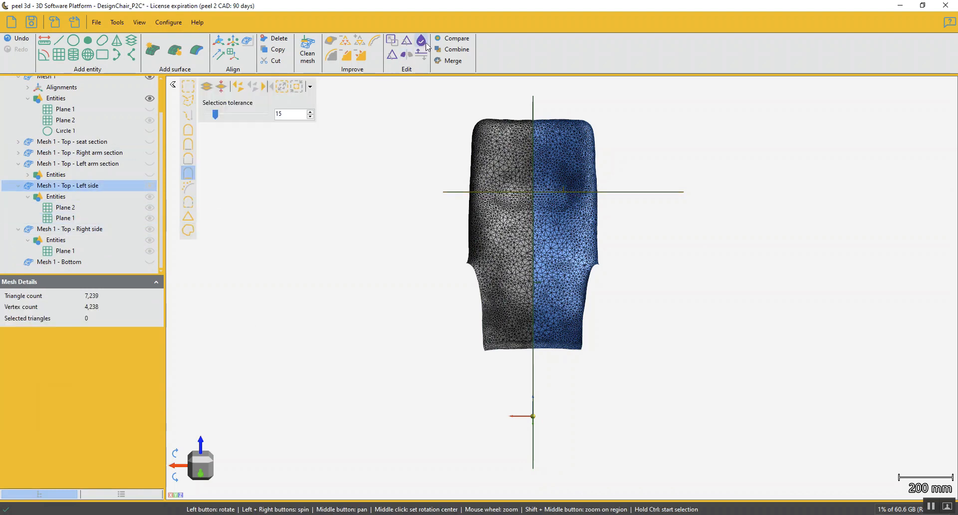
click(395, 58)
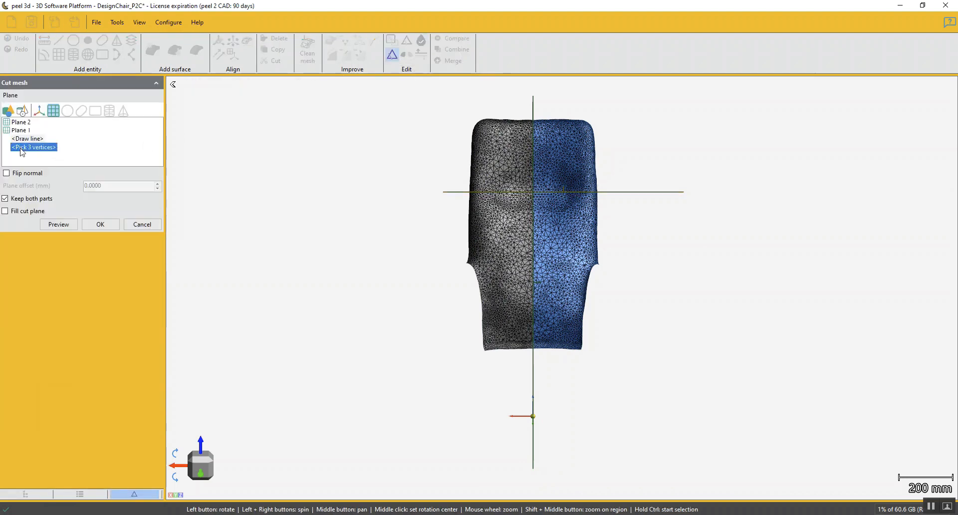
click(21, 123)
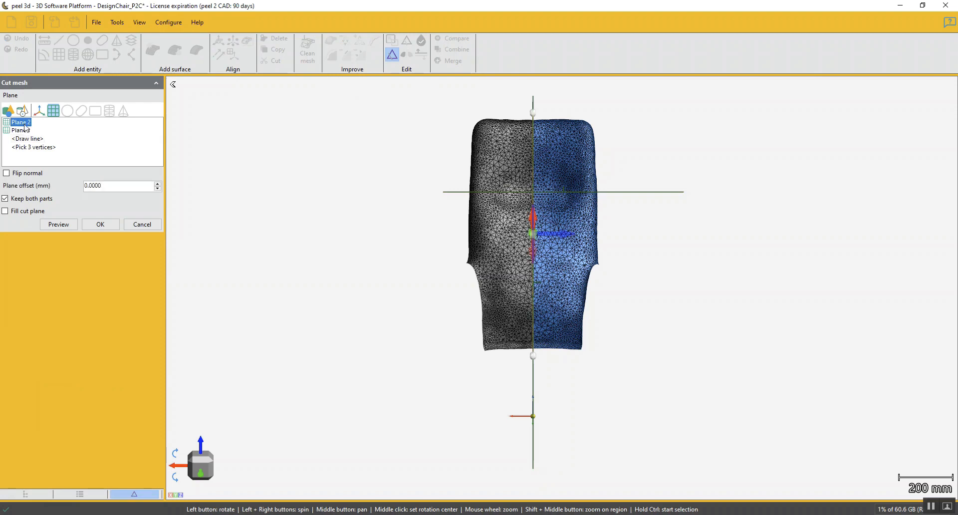
click(24, 130)
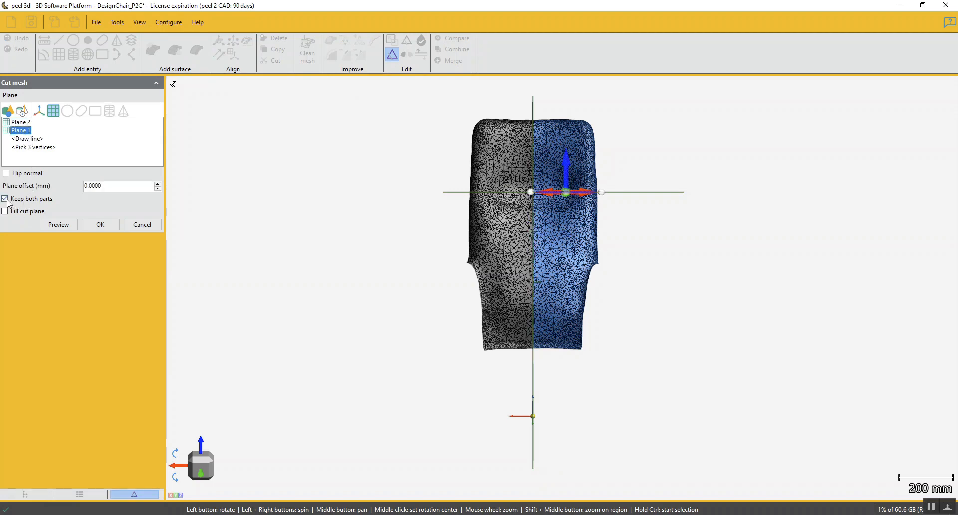
click(58, 224)
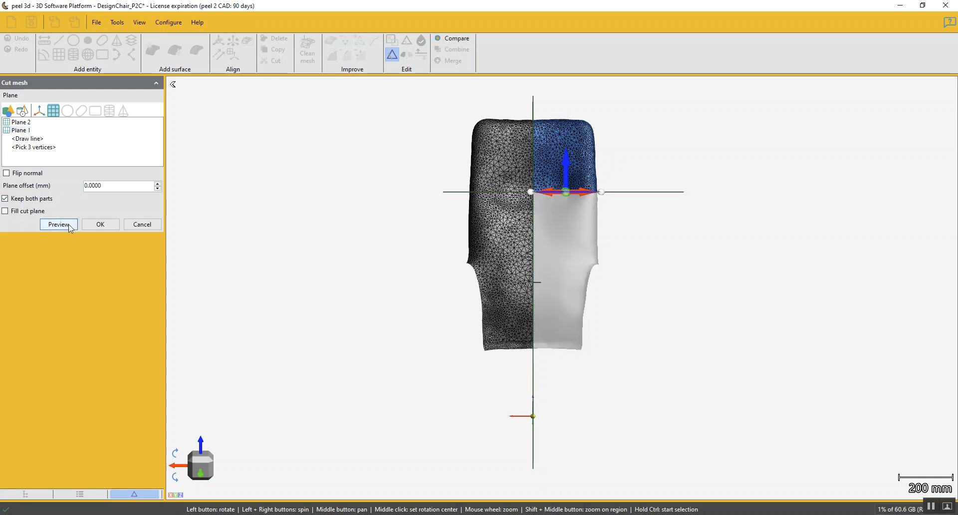
click(114, 224)
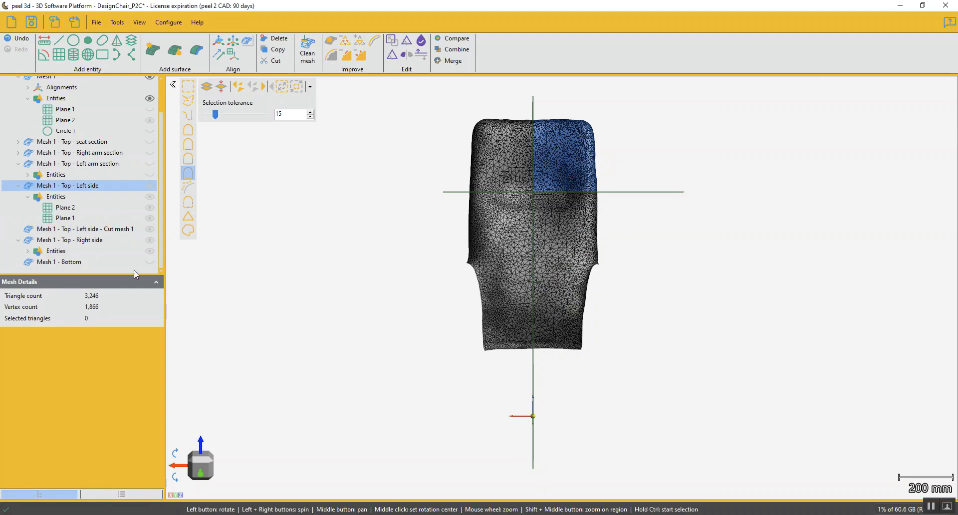
Rename the lower piece cut from the left side "Mesh 1 - Top - Left bottom side".
click(101, 230)
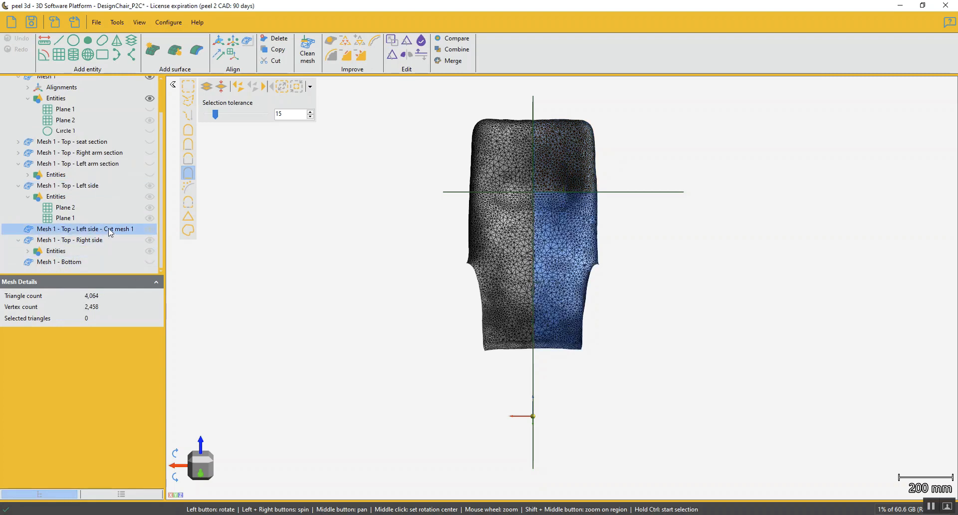
click(111, 232)
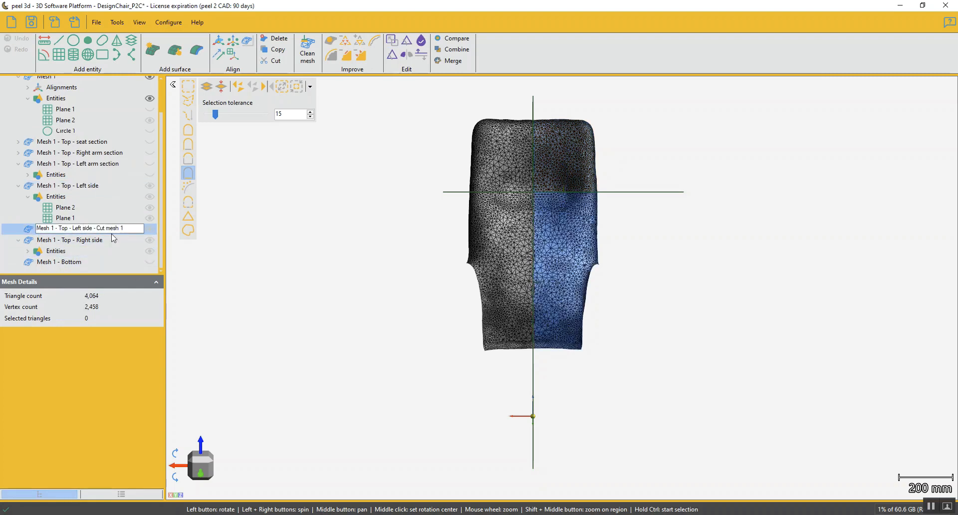
click(82, 228)
text(bottom)
drag(110, 228, 140, 230)
key(Delete)
Rename the upper left piece "Mesh 1 - Top - Left top side" and collapse its branch and the left arm section's branch.
click(89, 187)
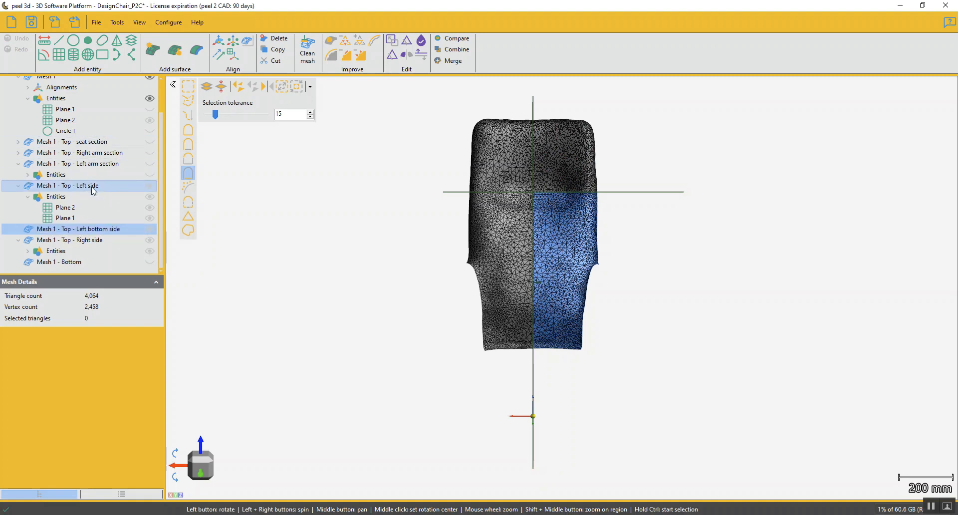
click(86, 186)
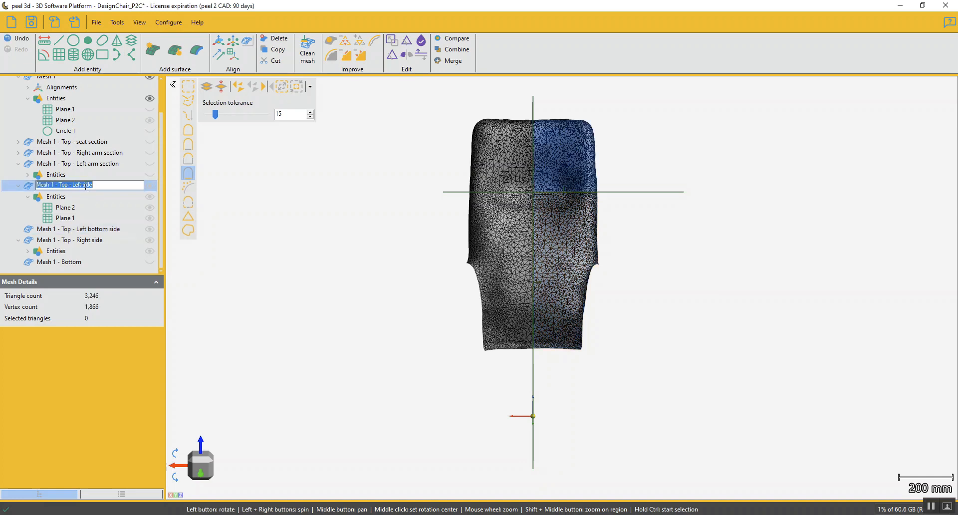
click(82, 185)
text(top)
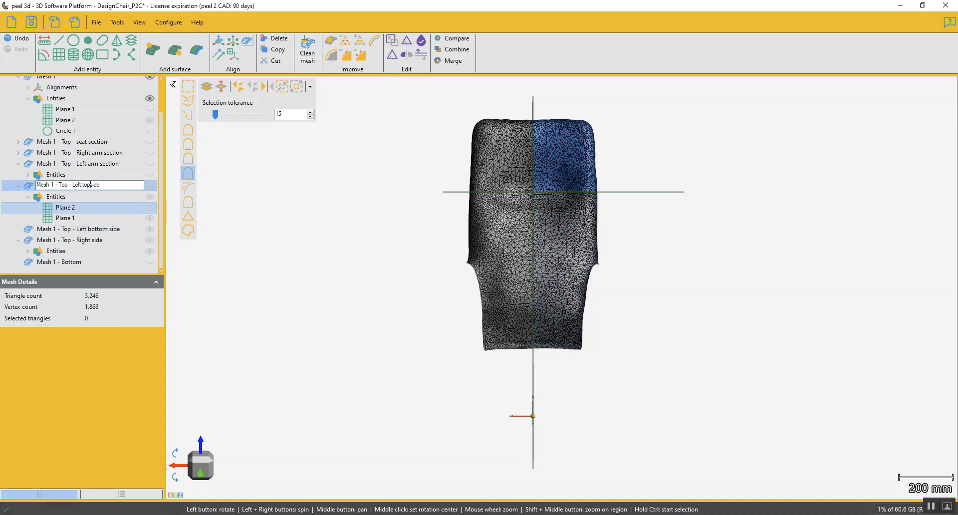
key(Return)
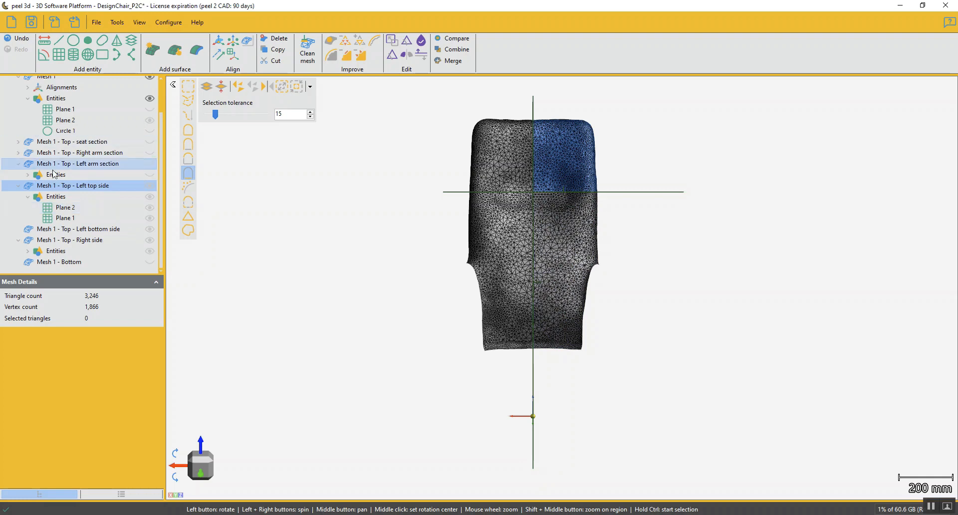
click(19, 185)
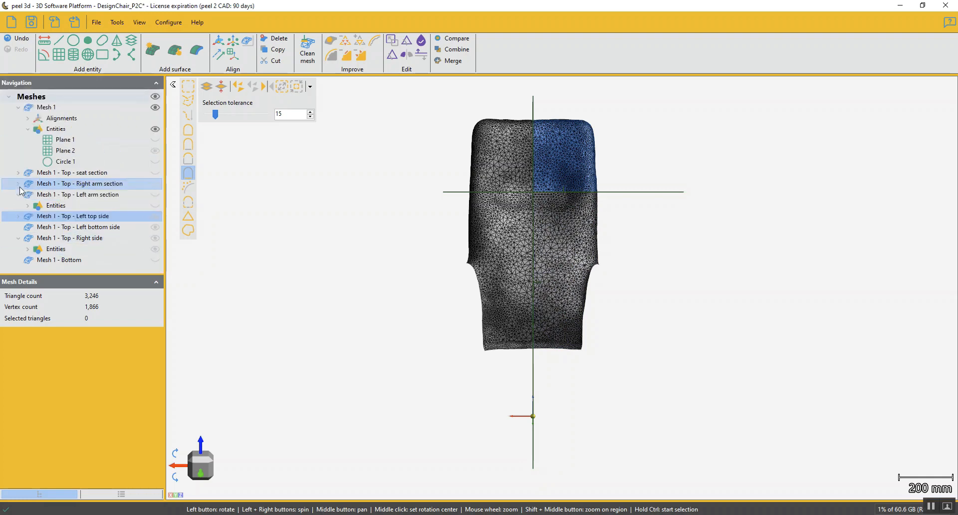
click(19, 195)
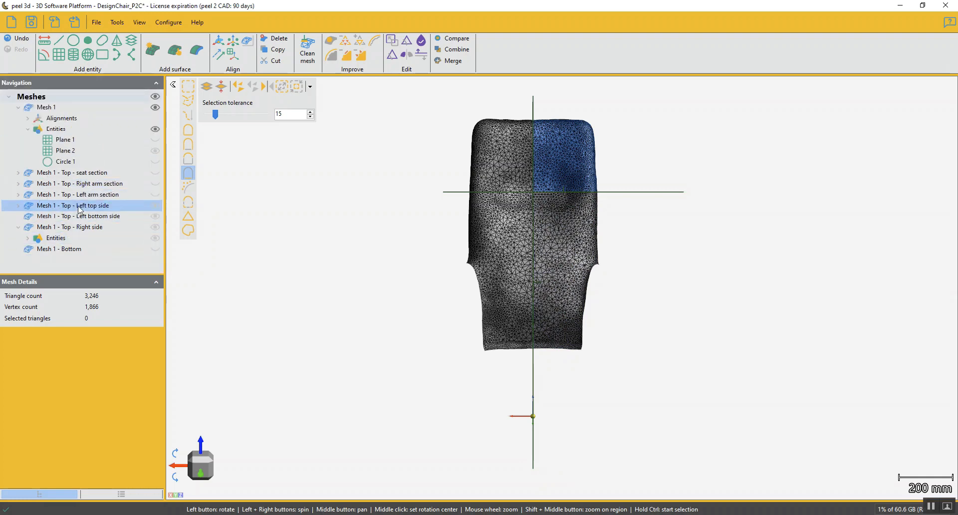
Cut the right side mesh by its Plane 1 with zero offset, keeping both parts, after previewing the cut.
click(94, 231)
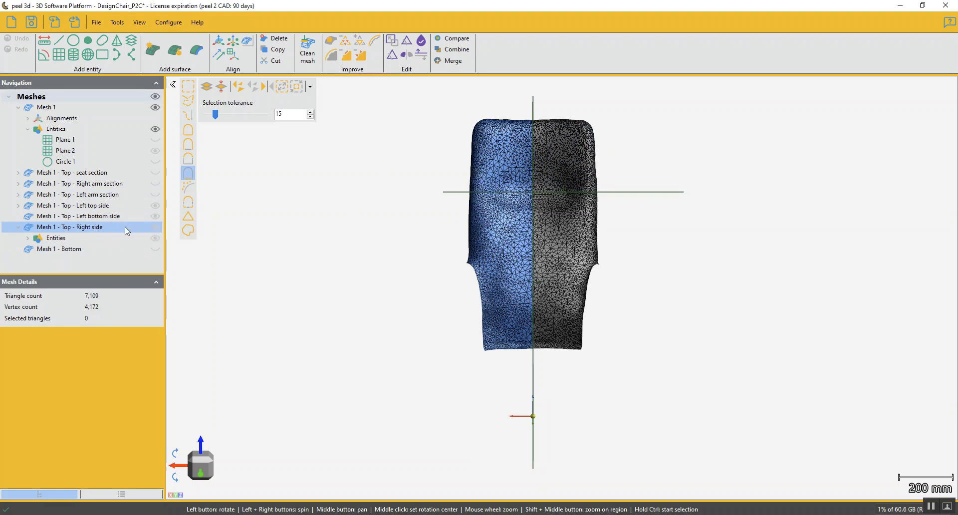
click(393, 55)
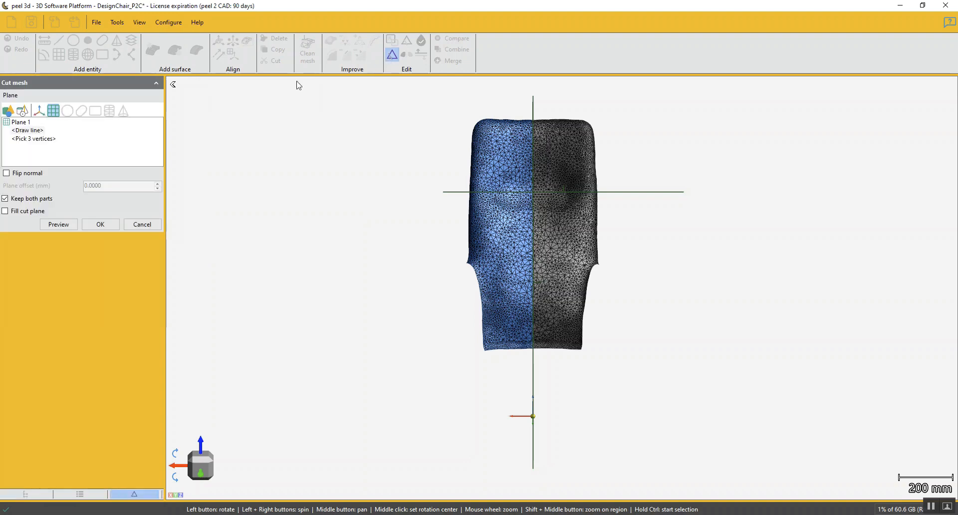
click(20, 122)
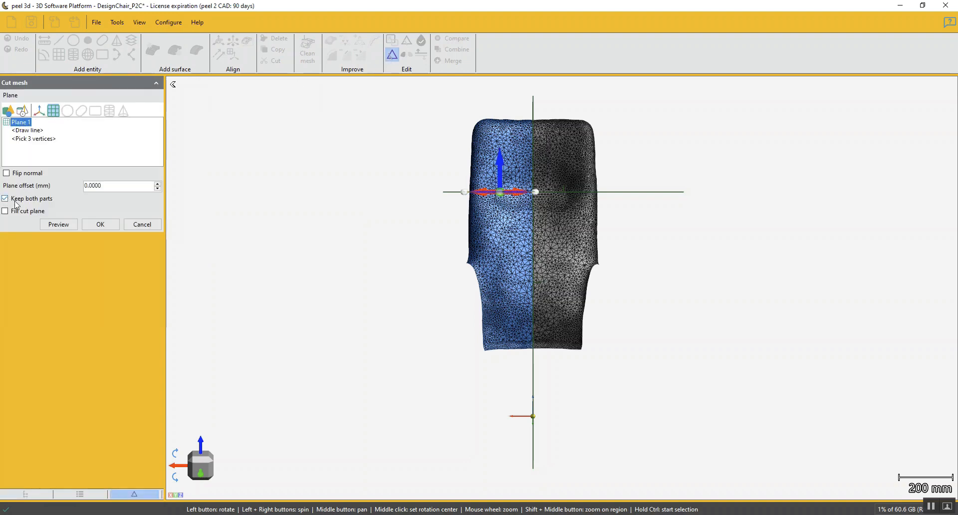
click(59, 225)
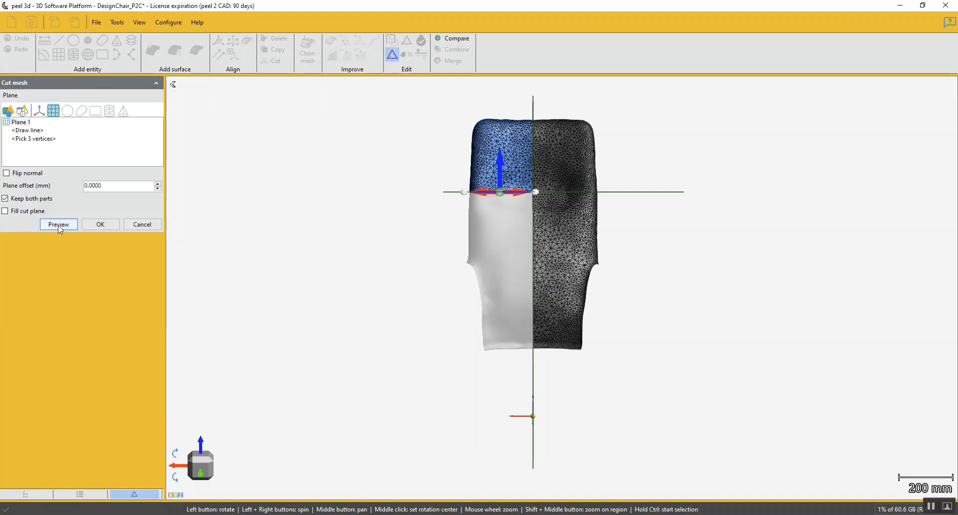
click(100, 224)
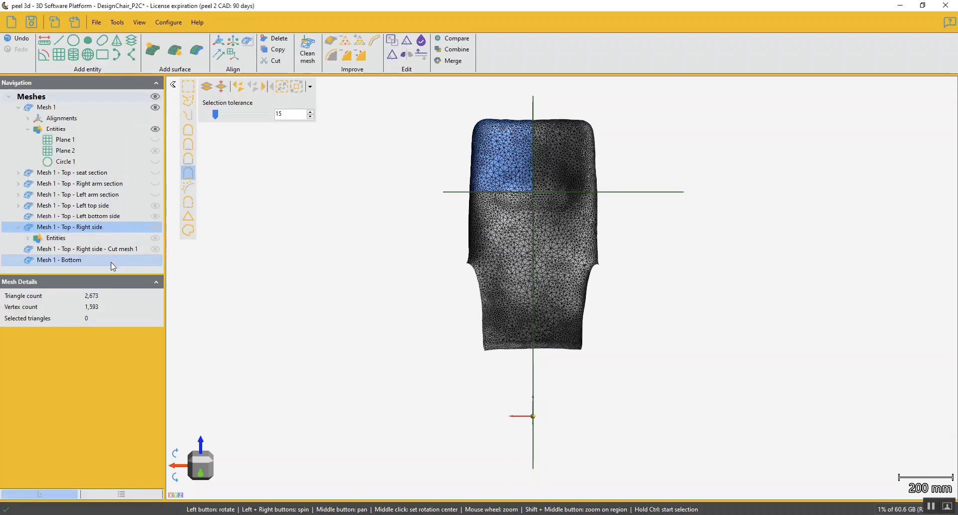
Rename the upper right backrest piece "Mesh 1 - Top - Right top side".
double_click(100, 227)
click(84, 227)
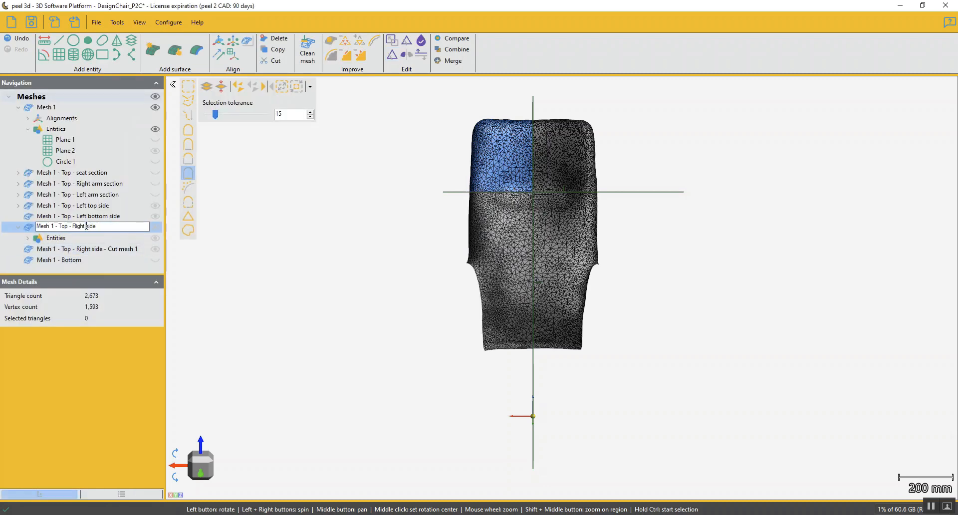
text(top)
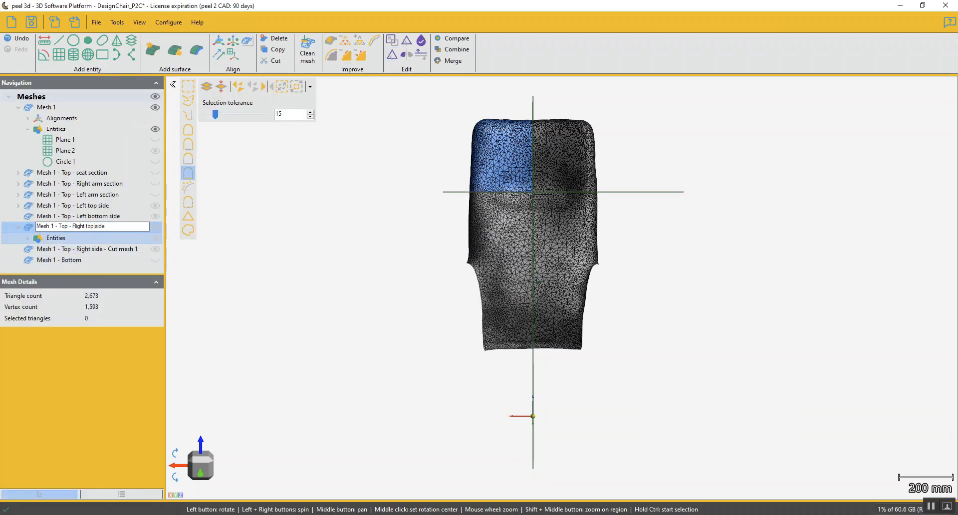
key(Return)
Rename the lower piece cut from the right side "Mesh 1 - Top - Right bottom side".
click(112, 249)
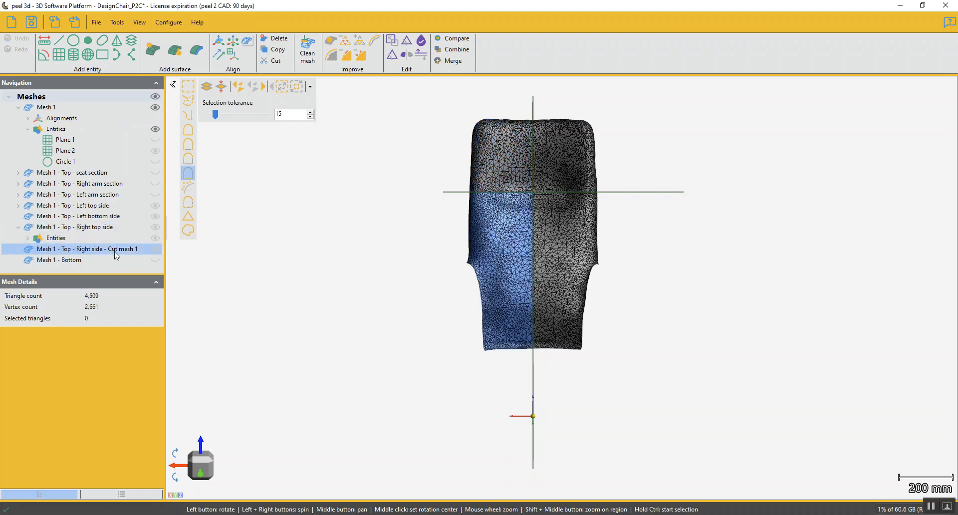
double_click(115, 249)
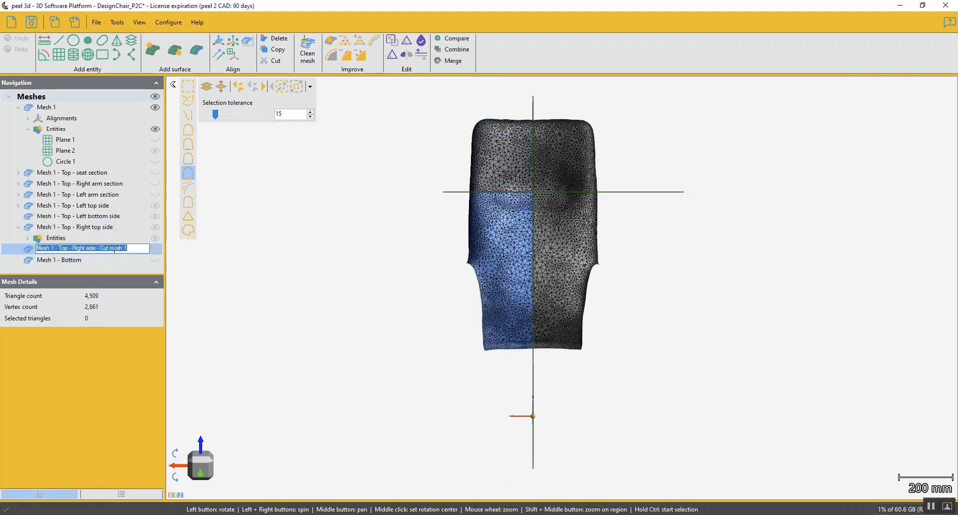
click(87, 248)
text(bo)
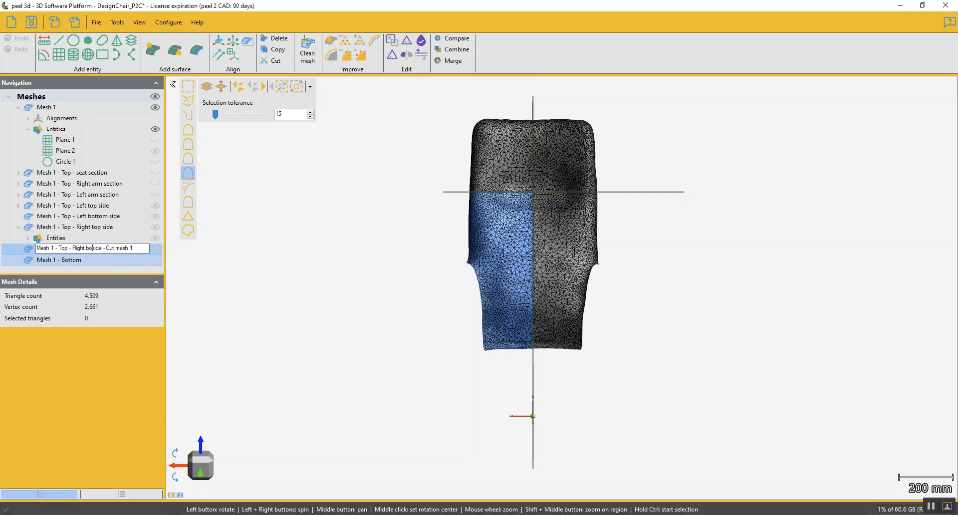
text(ttom)
key(Return)
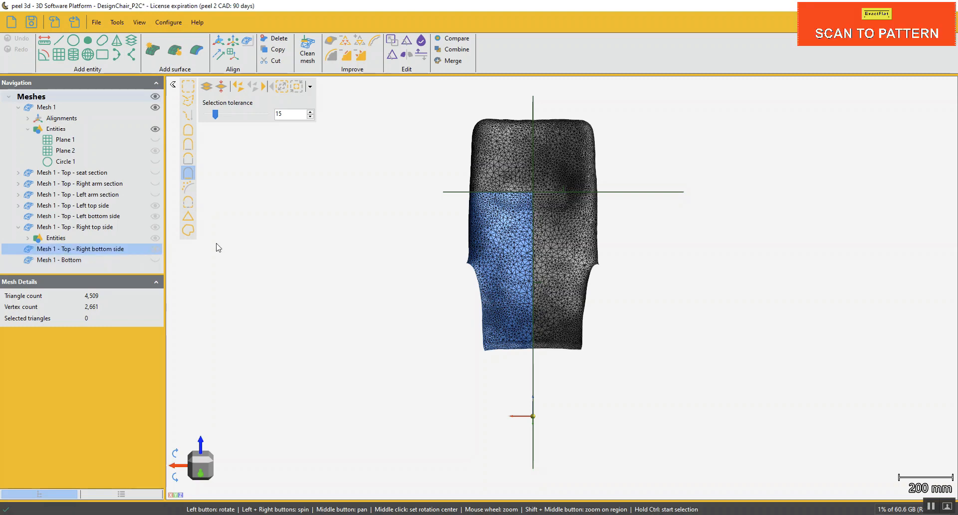
Hide the four left and right backrest pieces and collapse the right top side's branch.
click(155, 205)
click(156, 214)
click(155, 226)
click(156, 236)
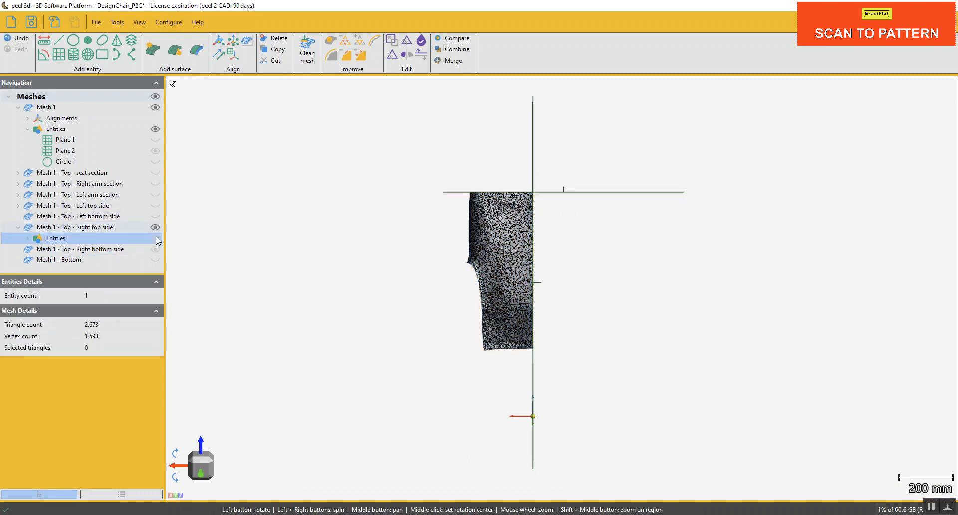
click(157, 228)
click(156, 250)
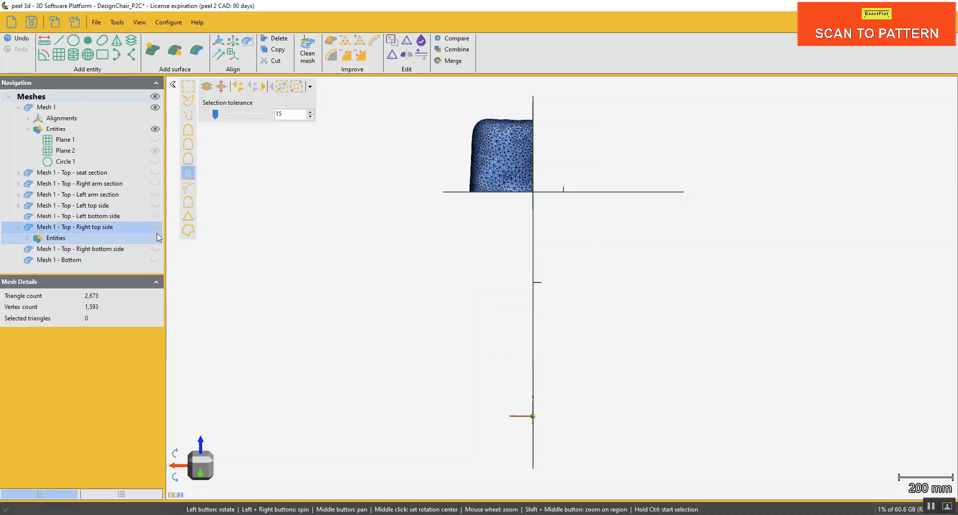
click(158, 231)
click(18, 227)
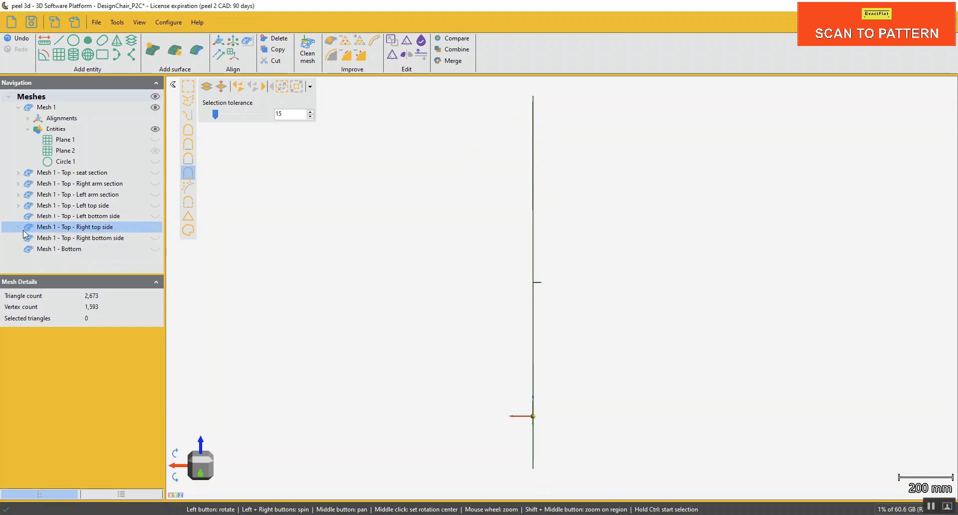
Select the Mesh 1 - Bottom mesh and make it visible.
ctrl+click(131, 249)
click(159, 250)
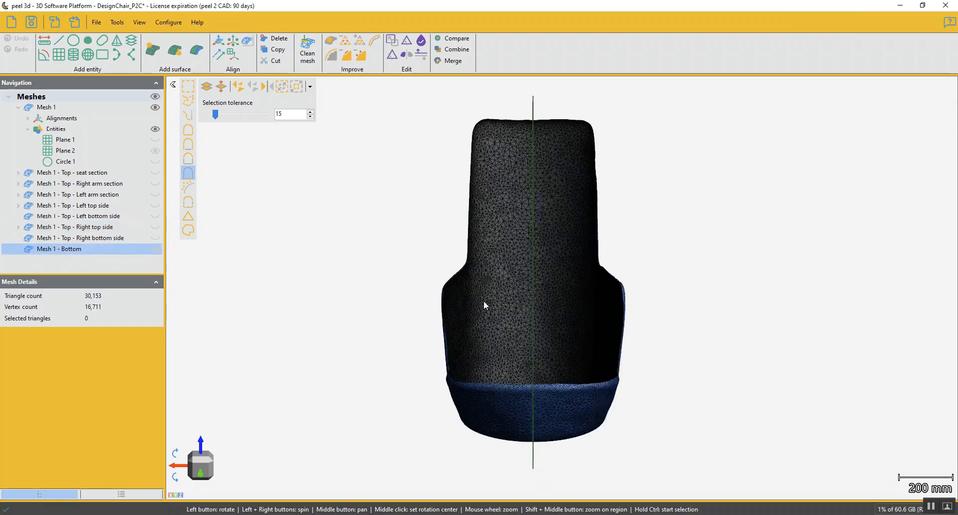
mouse_move(557, 330)
mouse_down()
mouse_move(516, 325)
mouse_move(563, 335)
mouse_move(474, 306)
mouse_move(556, 336)
mouse_move(558, 347)
mouse_up()
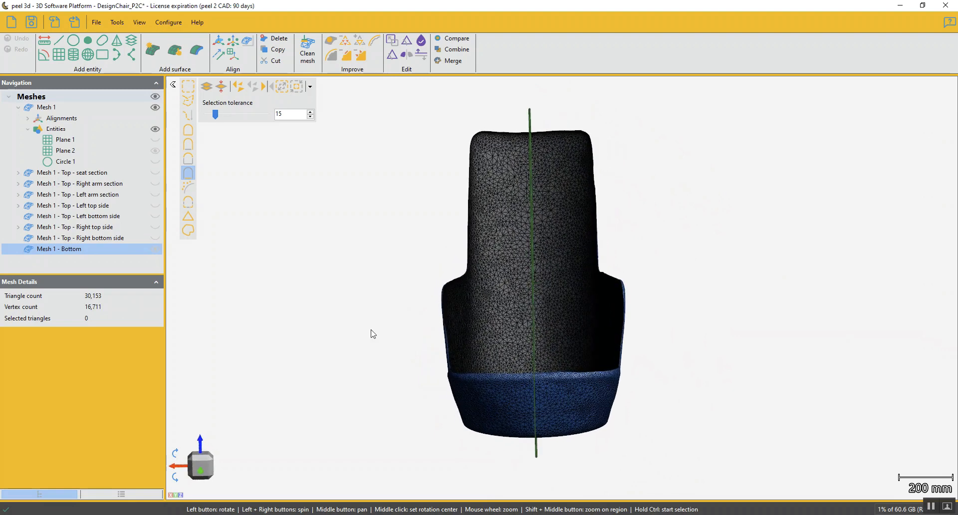
Send Plane 2 from Mesh 1 to Mesh 1 - Bottom and hide Mesh 1.
click(392, 57)
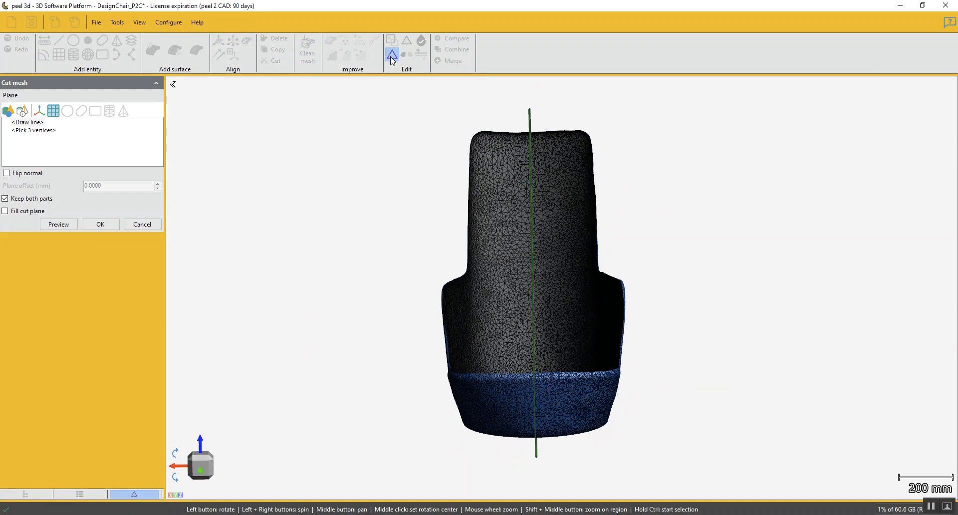
click(133, 225)
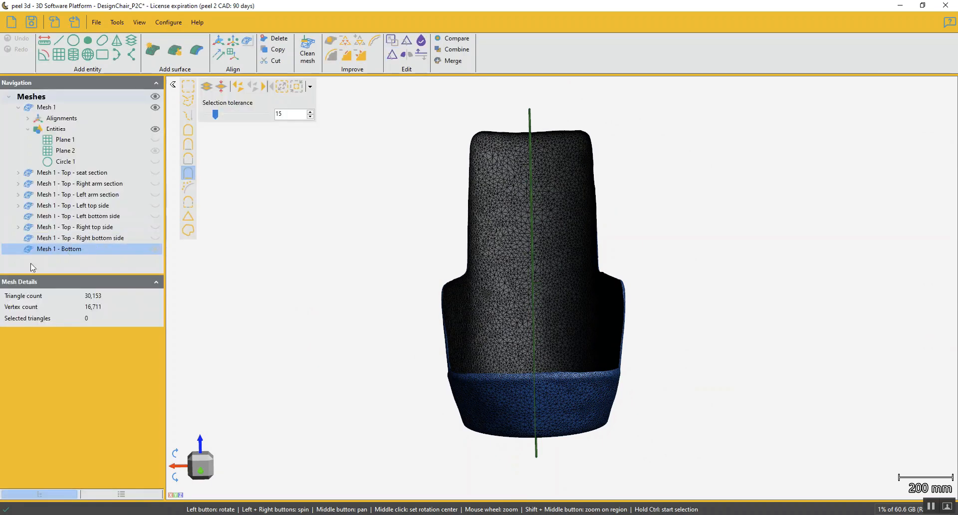
click(157, 155)
right_click(78, 155)
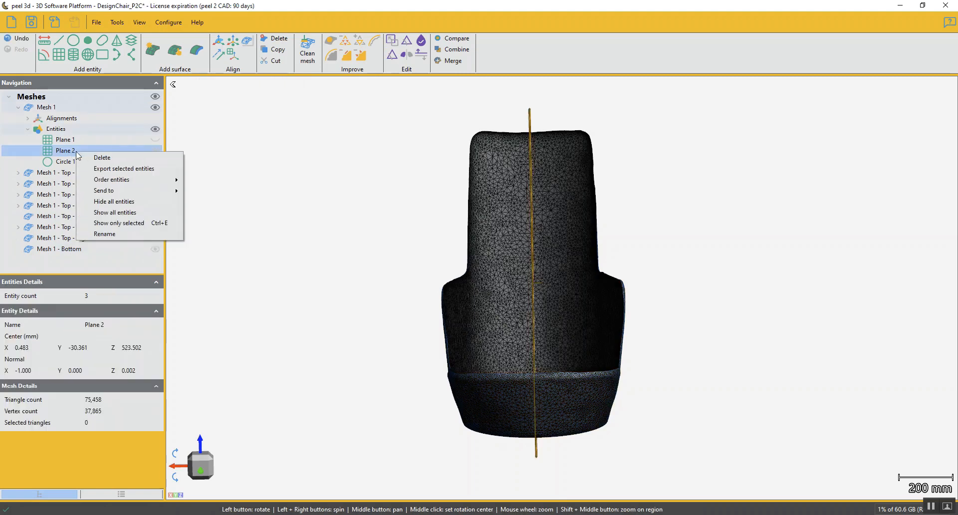
mouse_move(114, 192)
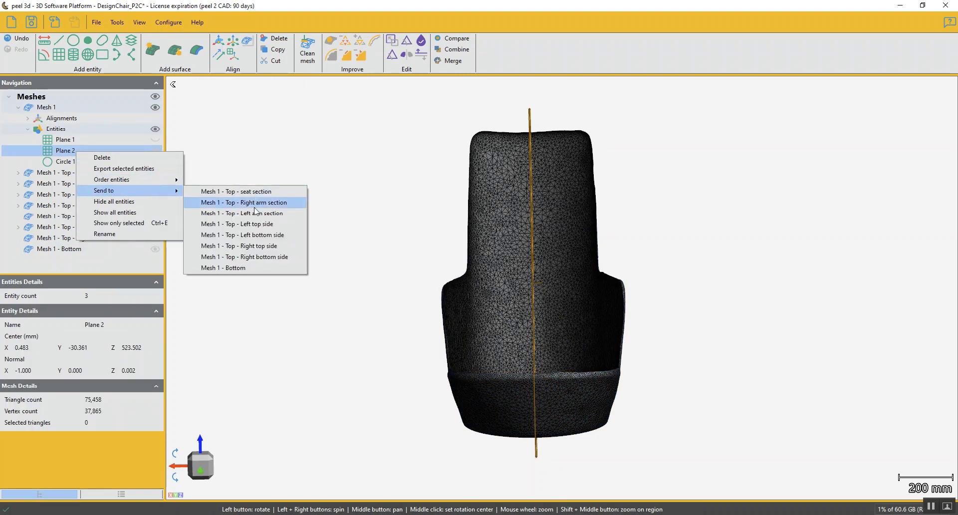
click(232, 270)
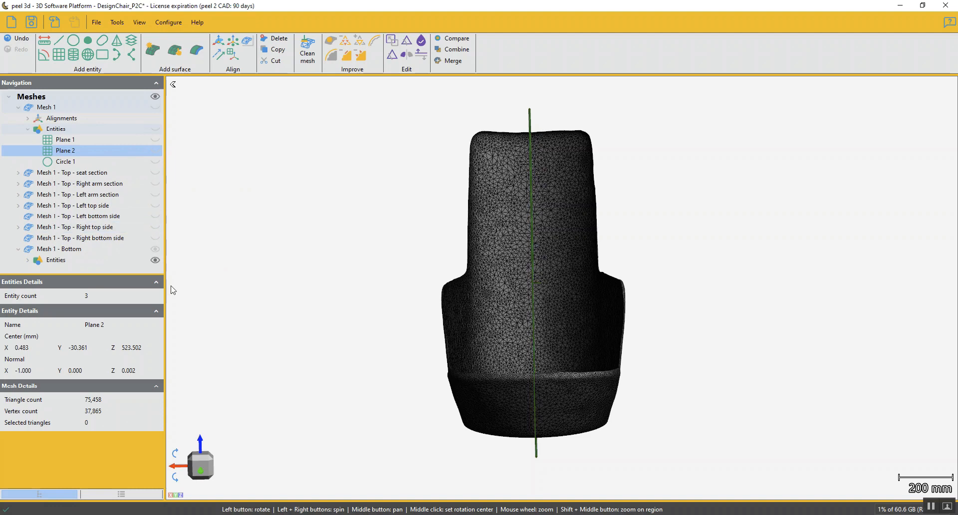
Cut the bottom mesh by its Plane 2 with zero offset, keeping both parts, after previewing the cut.
click(99, 249)
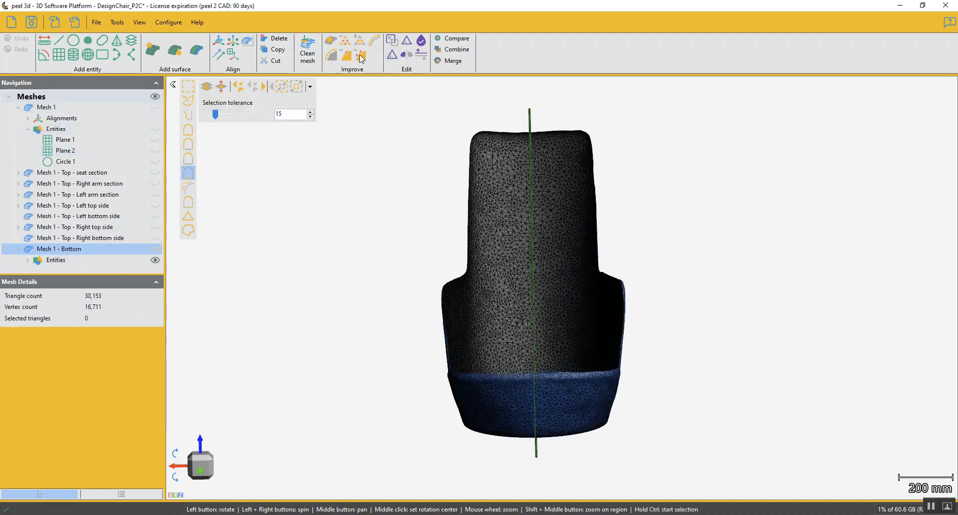
click(394, 56)
click(21, 122)
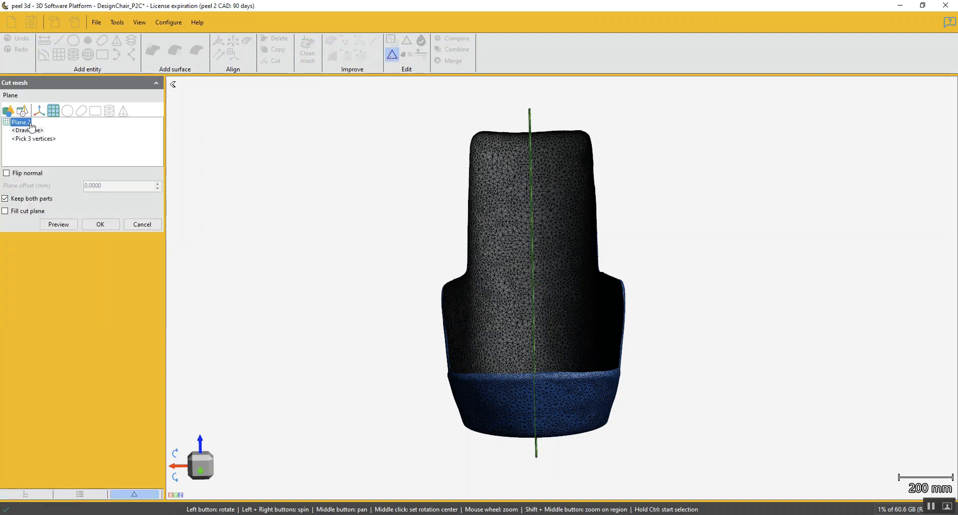
click(58, 225)
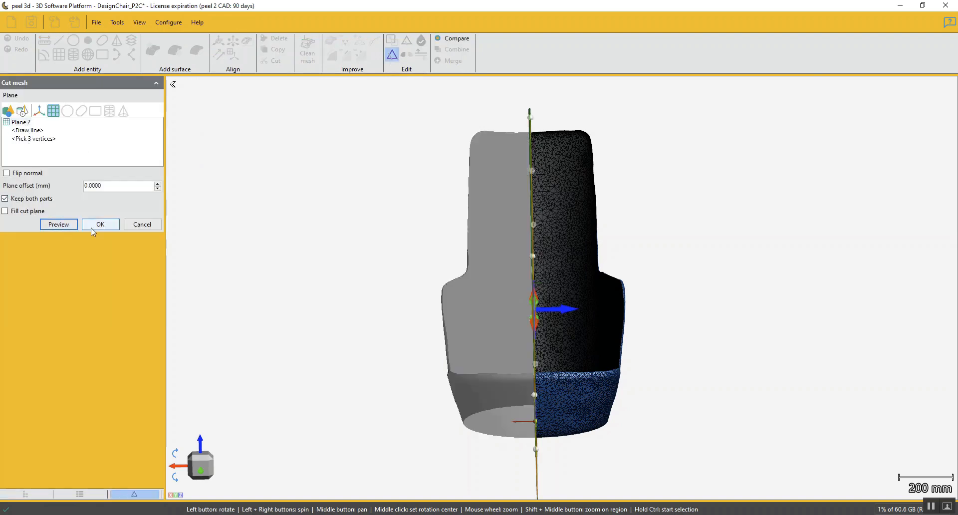
click(99, 226)
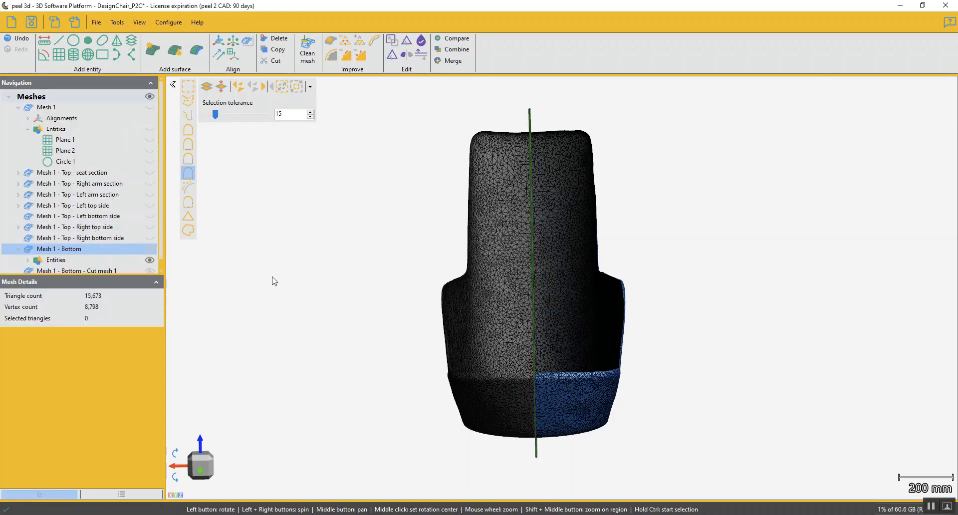
Rename the left half of the bottom mesh "Mesh 1 - Bottom - Left".
scroll(100, 224, down, 1)
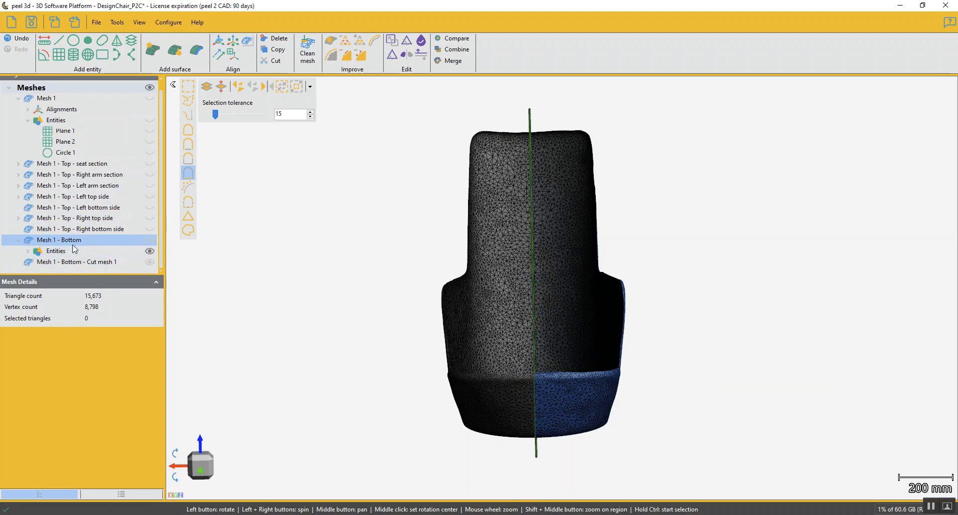
double_click(74, 240)
click(89, 241)
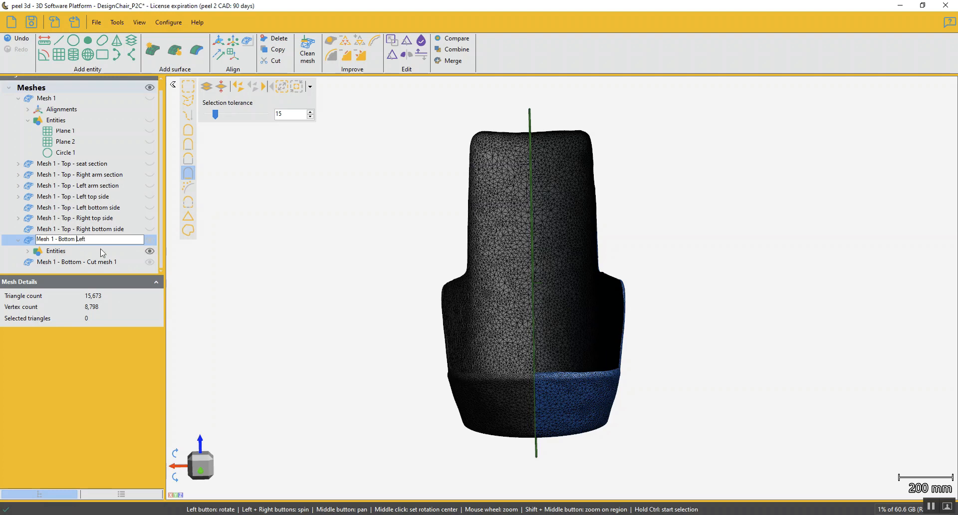
text(-)
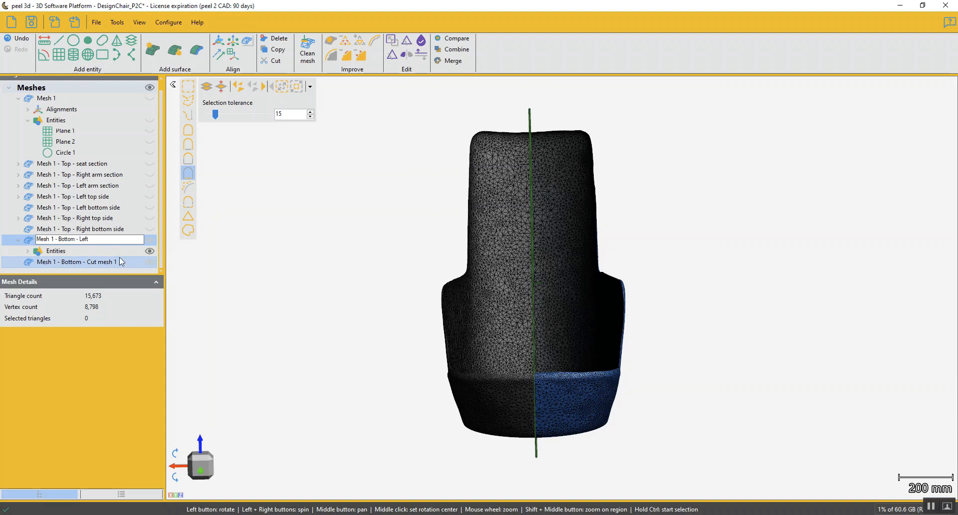
key(Return)
Rename the other half cut from the bottom mesh "Mesh 1 - Bottom - Right".
click(81, 266)
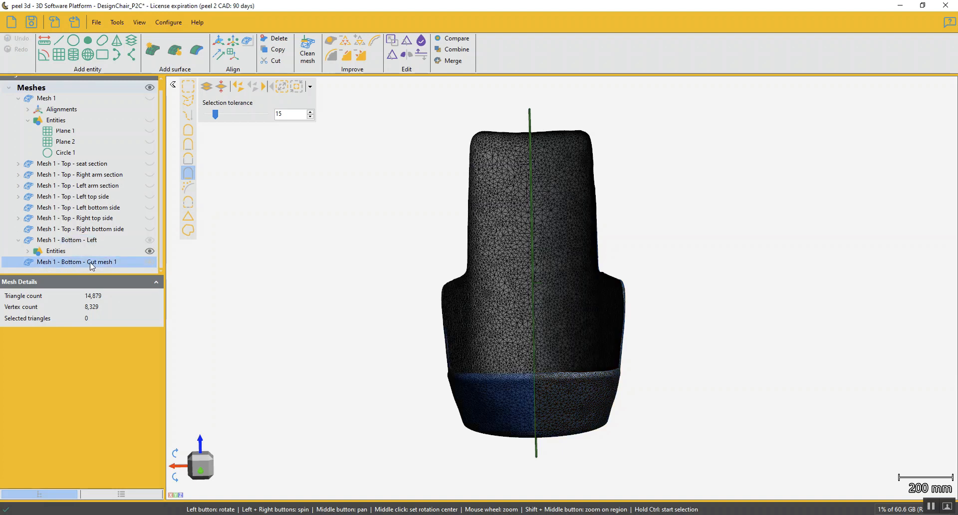
double_click(87, 266)
drag(79, 261, 110, 260)
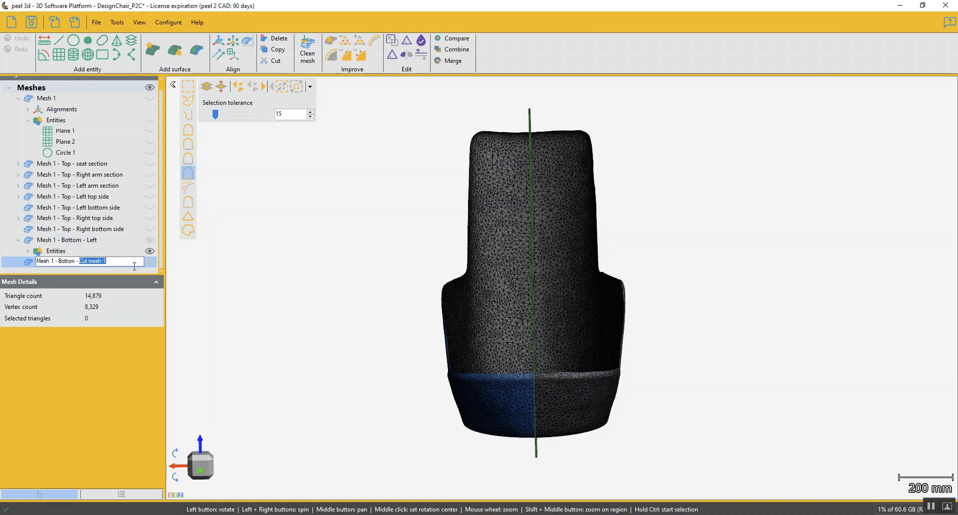
text(Righ)
key(Return)
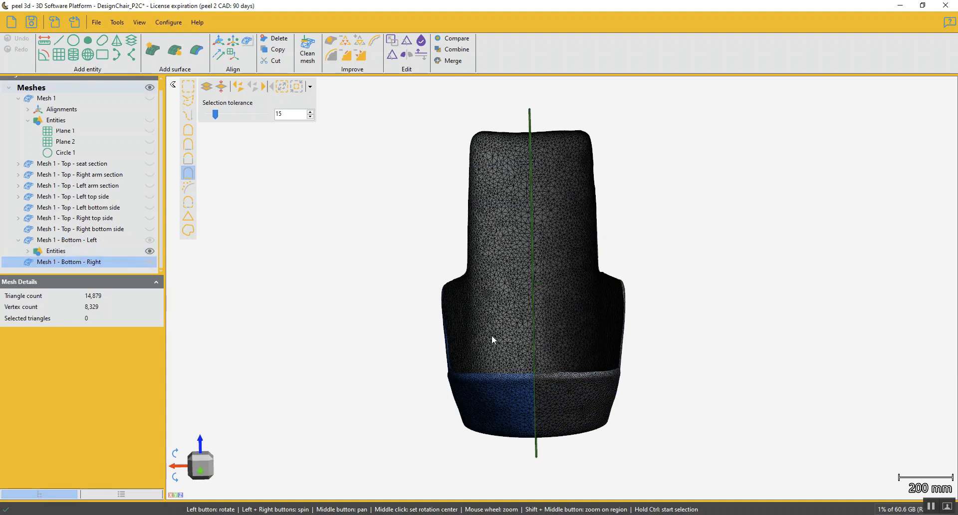
Create a near-vertical drawn-line plane on Mesh 1 - Bottom - Left from the side view, crossing the front of the arm, centred about Y 20, Z 293 mm.
drag(343, 332, 388, 347)
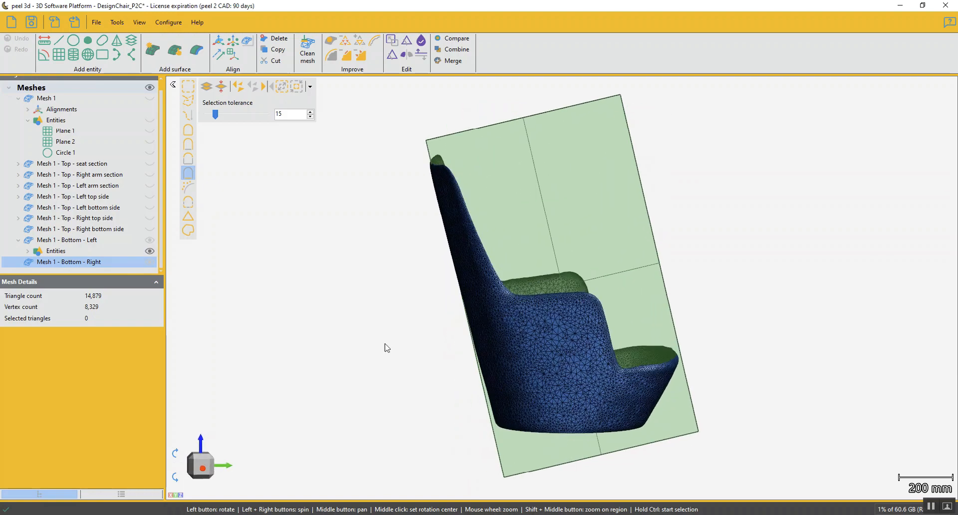
drag(417, 377, 439, 370)
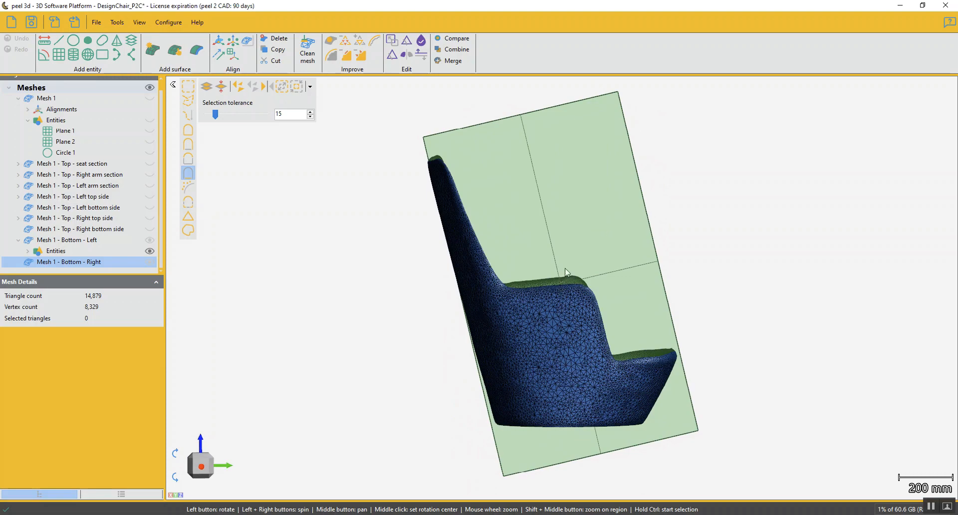
drag(543, 370, 579, 314)
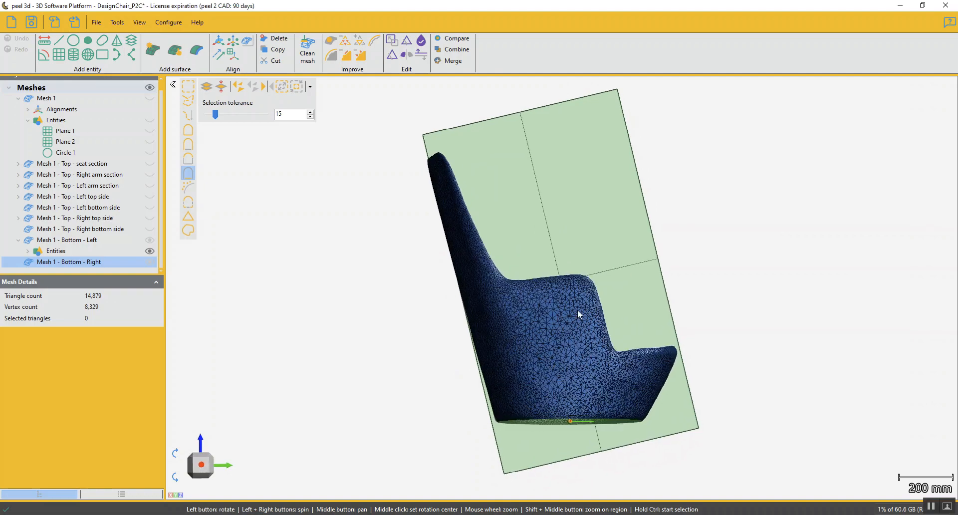
drag(623, 346, 542, 316)
drag(520, 377, 529, 374)
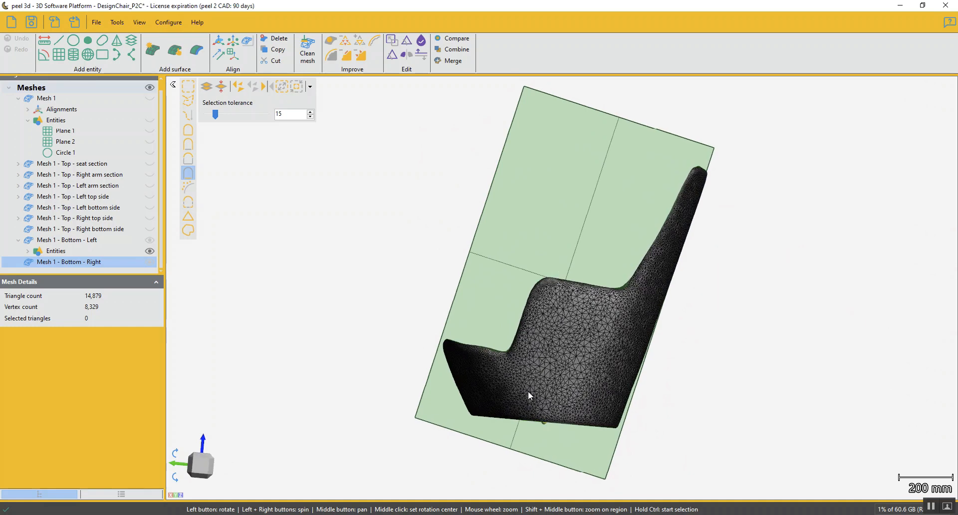
mouse_move(580, 323)
mouse_down()
mouse_move(563, 321)
mouse_move(588, 327)
mouse_move(579, 326)
mouse_up()
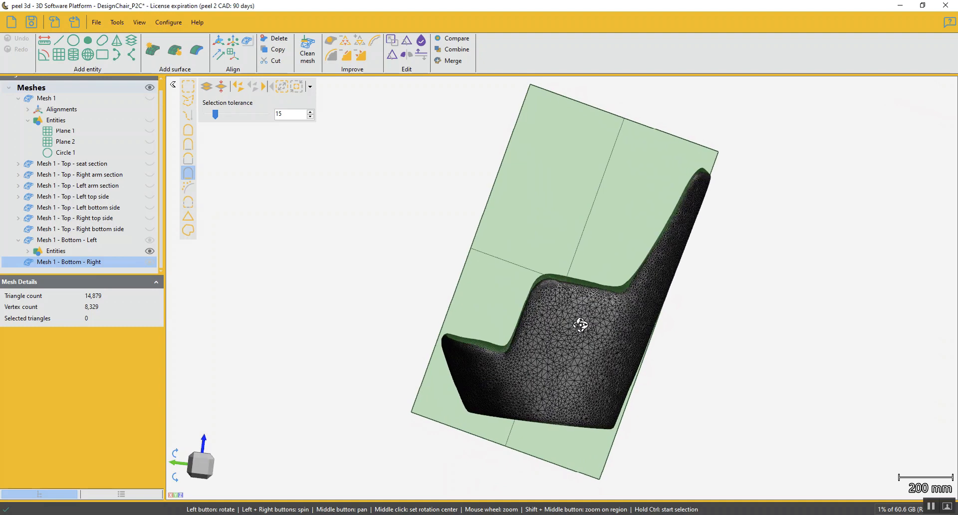
click(199, 470)
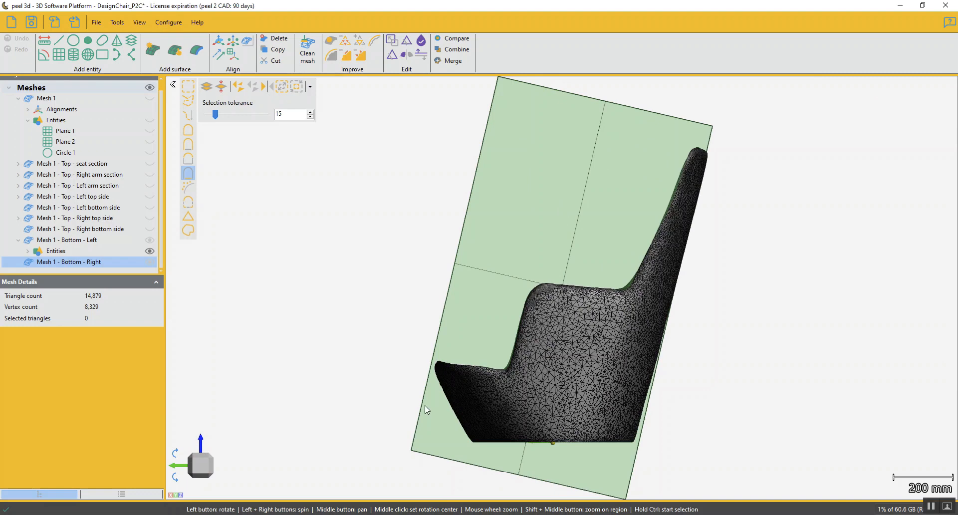
click(93, 240)
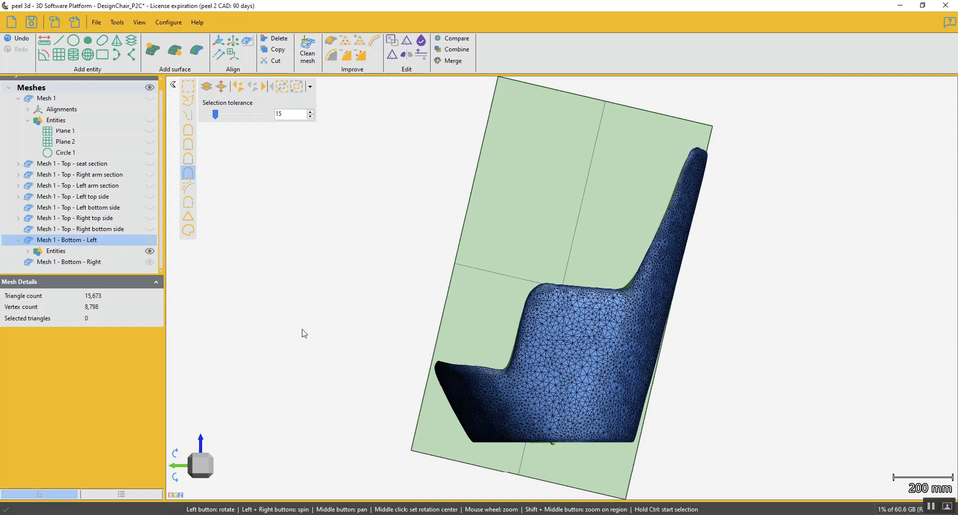
click(59, 55)
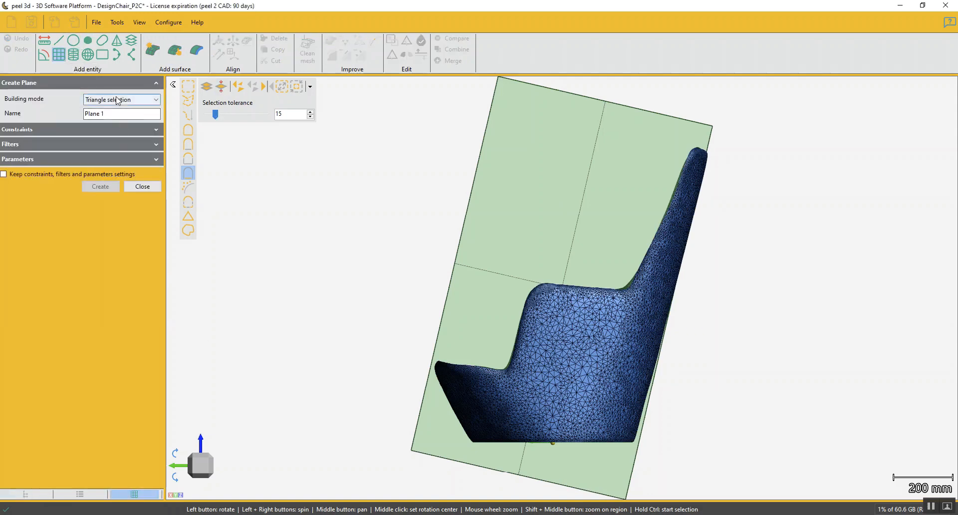
click(119, 99)
click(107, 200)
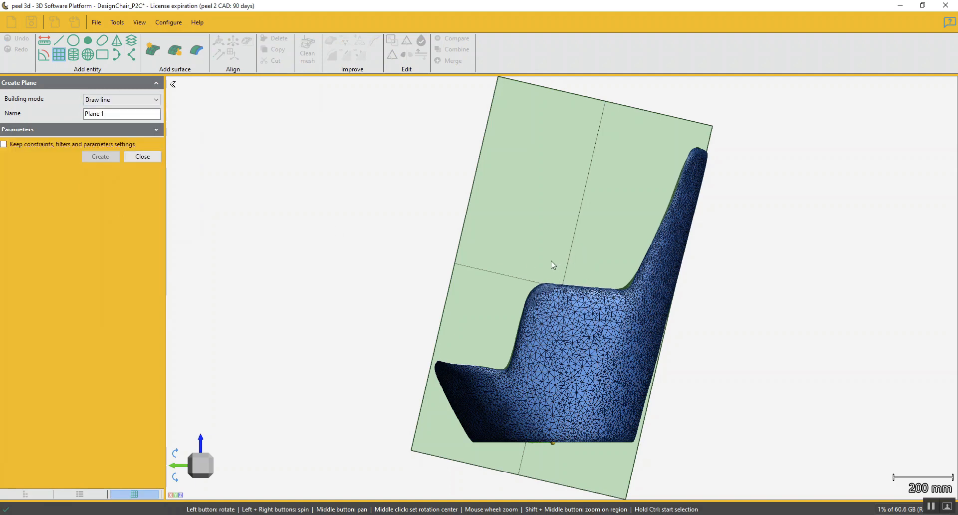
drag(549, 256, 546, 455)
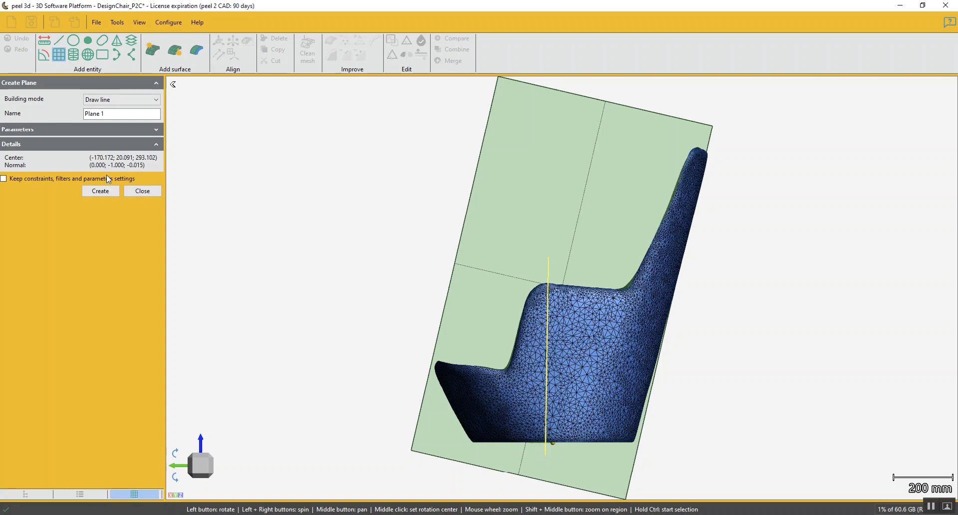
click(101, 192)
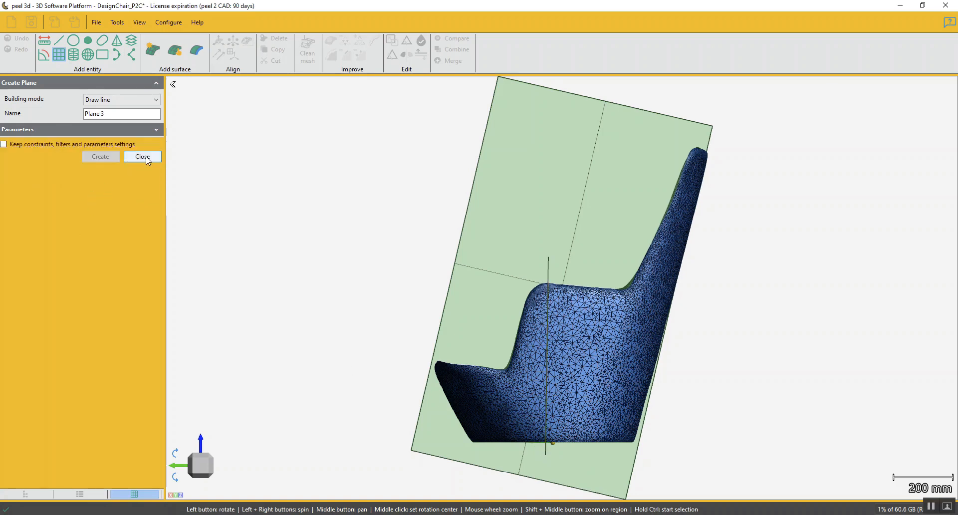
click(145, 158)
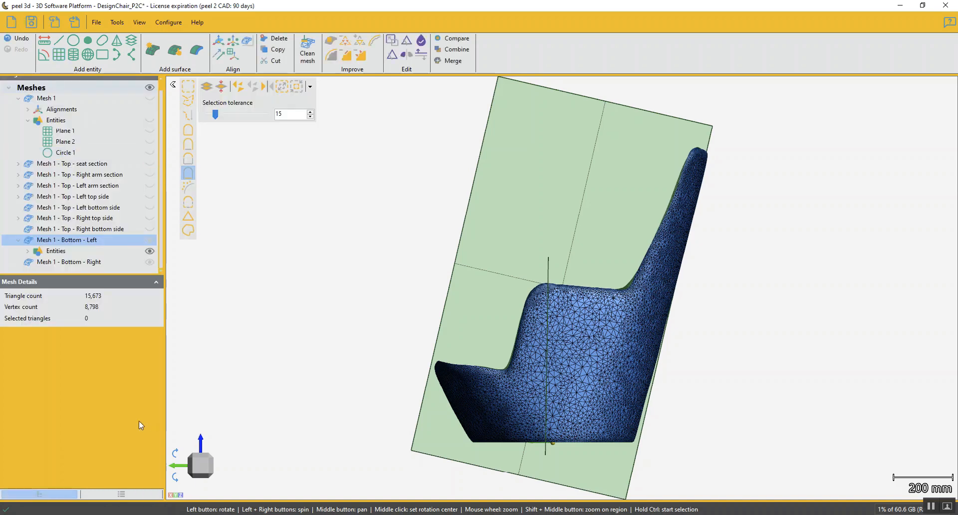
Send Plane 1 from Mesh 1 - Bottom - Left to Mesh 1 - Bottom - Right.
click(28, 251)
scroll(91, 246, down, 1)
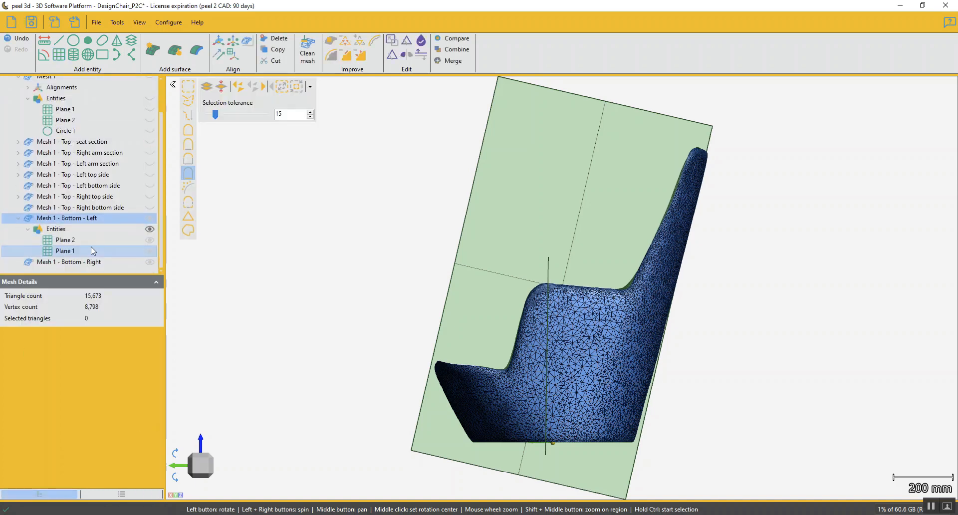
click(76, 251)
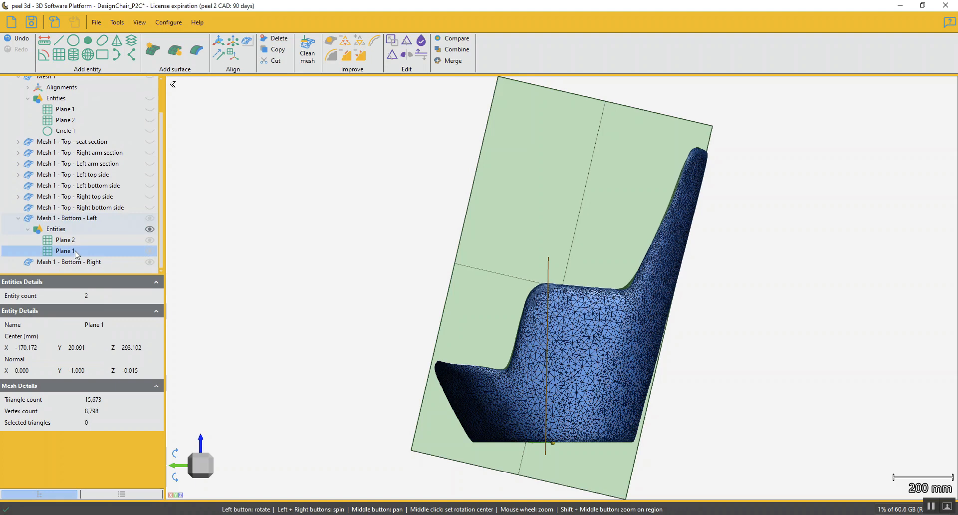
right_click(75, 251)
mouse_move(92, 294)
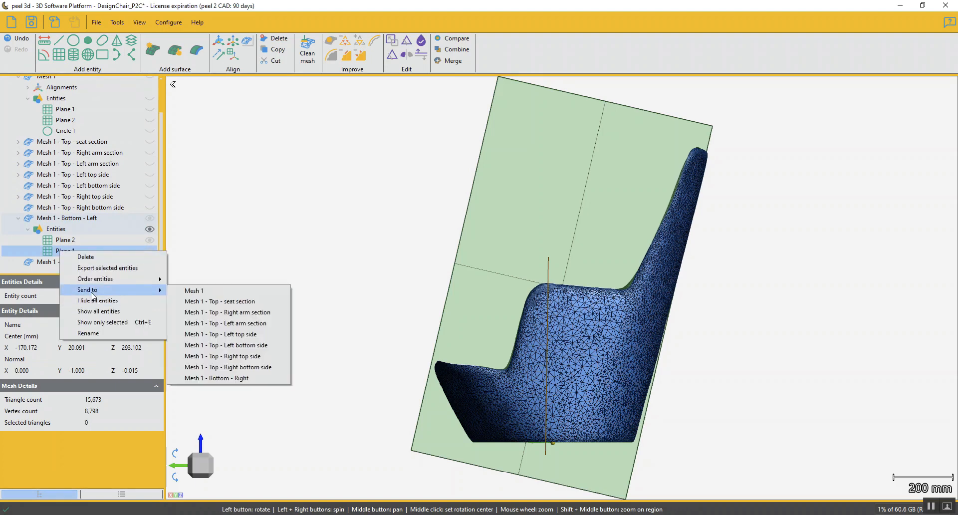
click(227, 378)
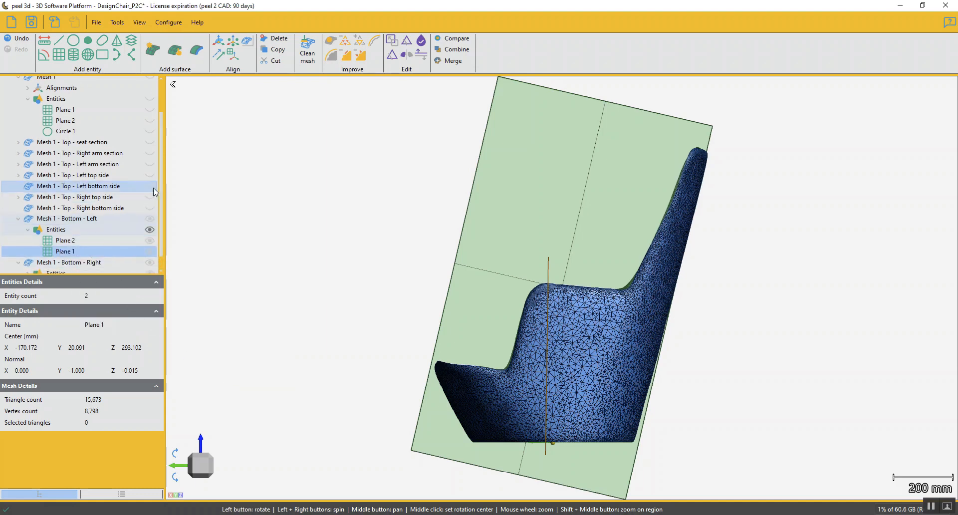
Cut Mesh 1 - Bottom - Left by Plane 1 with zero offset, keeping both parts, after previewing the cut.
scroll(160, 181, down, 1)
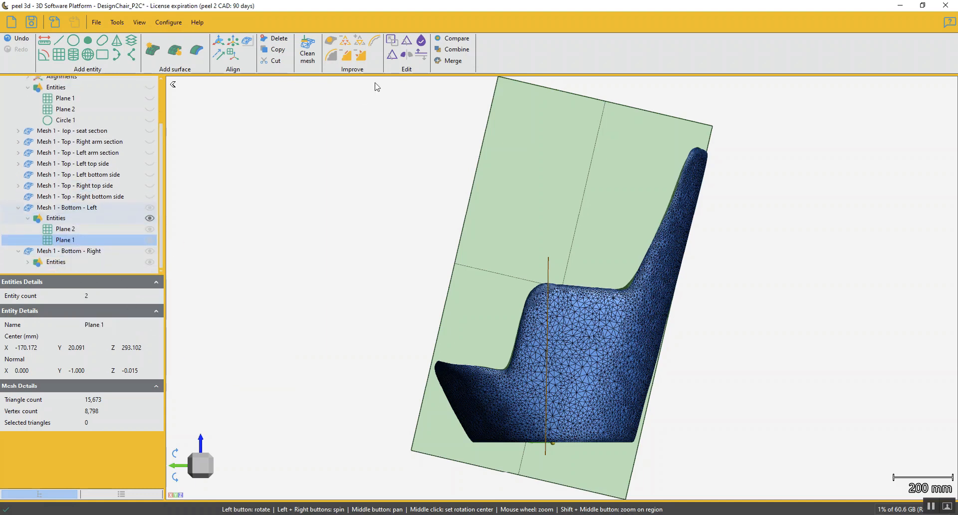
click(391, 58)
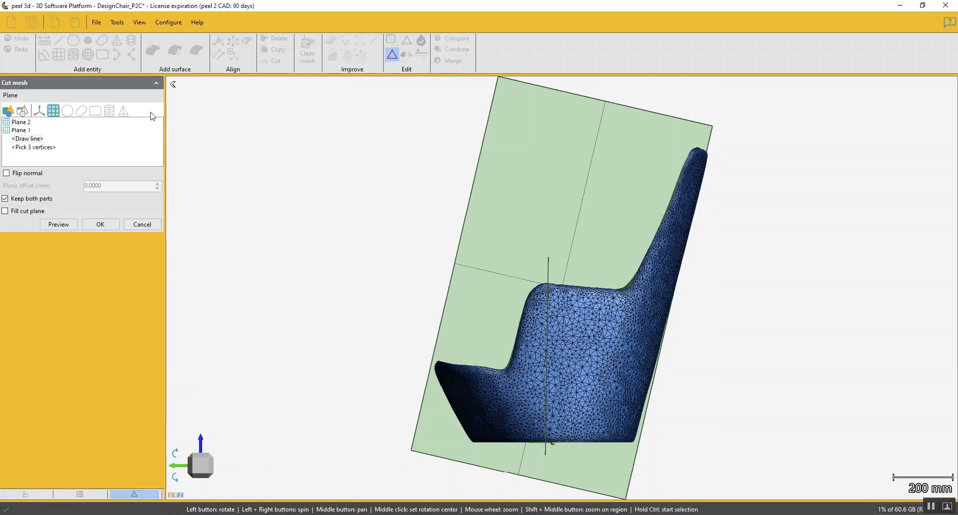
click(21, 130)
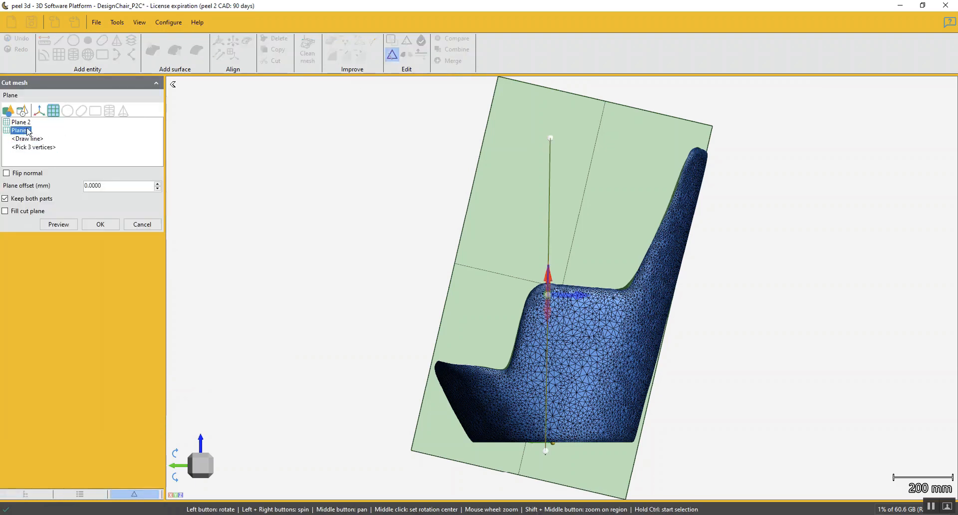
click(59, 224)
click(100, 225)
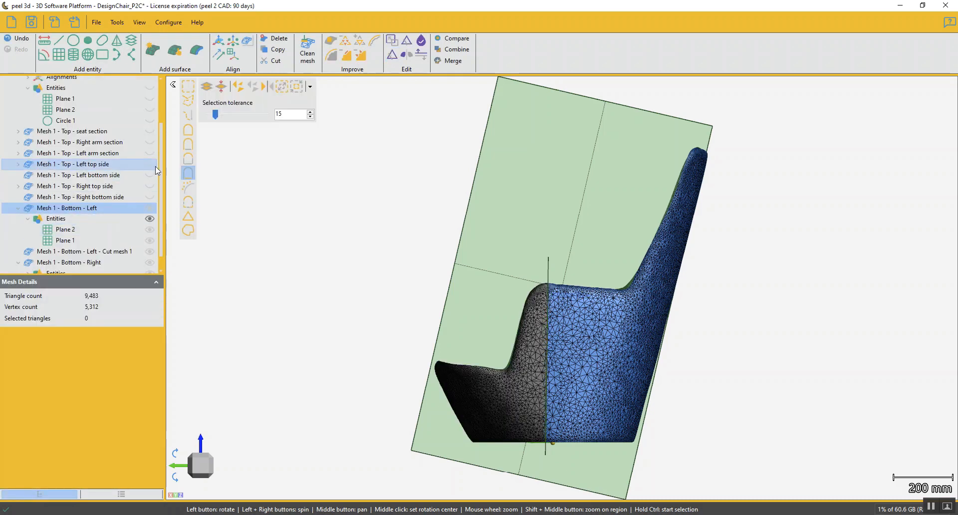
Cut Mesh 1 - Bottom - Right by its Plane 1 with zero offset, keeping both parts, after previewing the cut.
scroll(162, 158, down, 1)
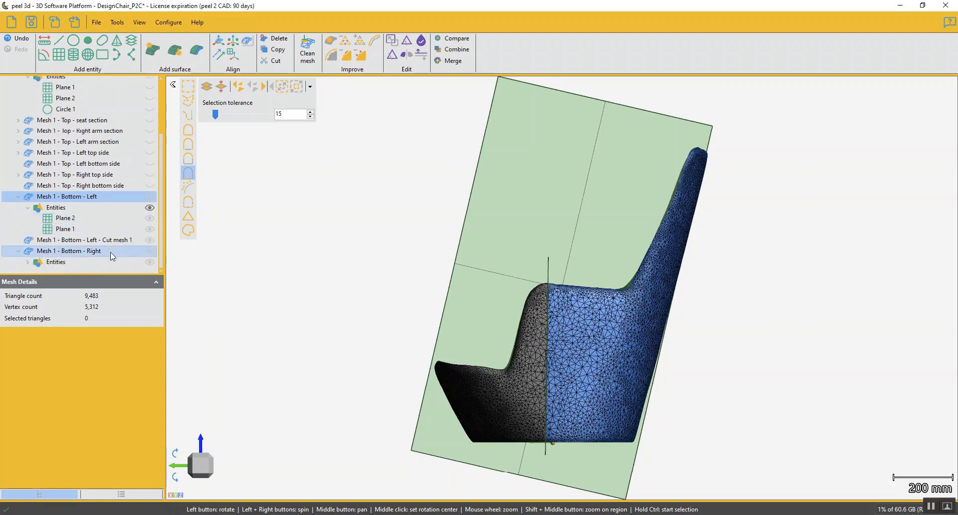
click(75, 250)
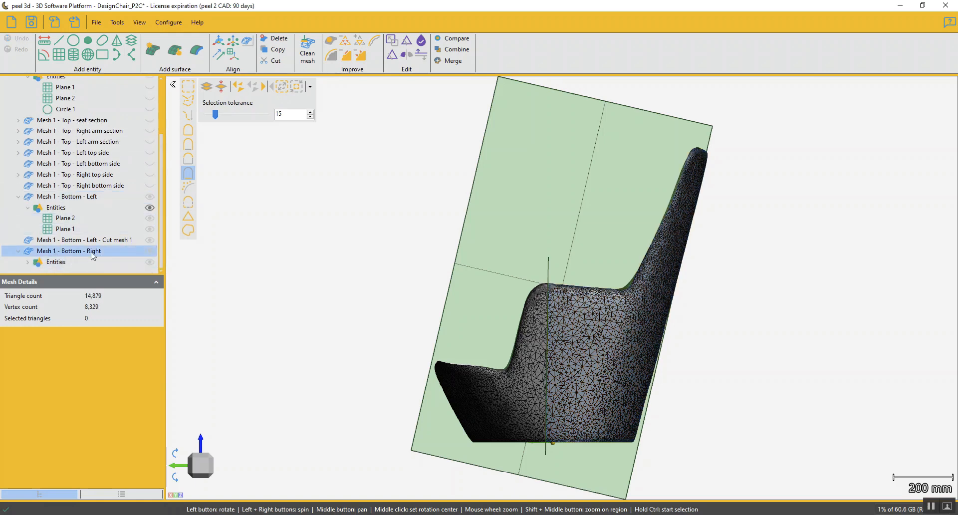
click(393, 55)
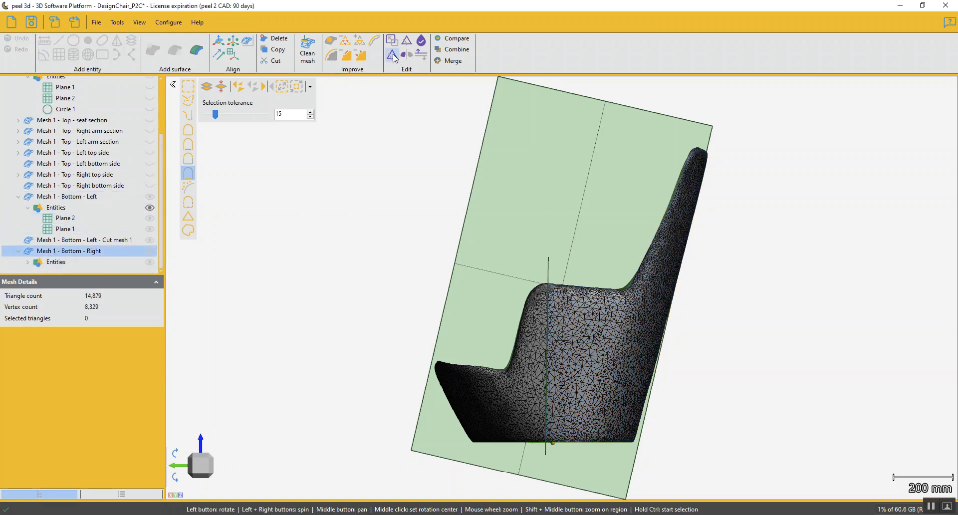
click(20, 122)
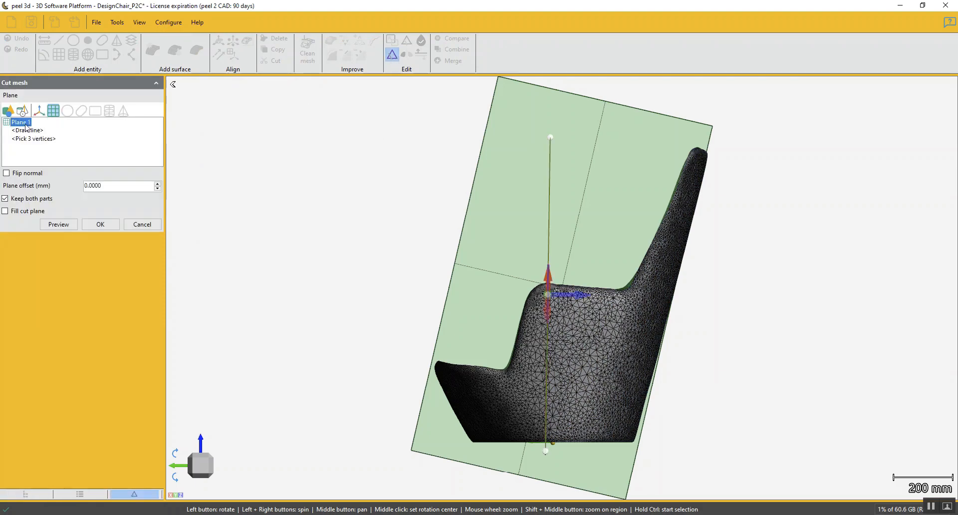
drag(350, 288, 426, 287)
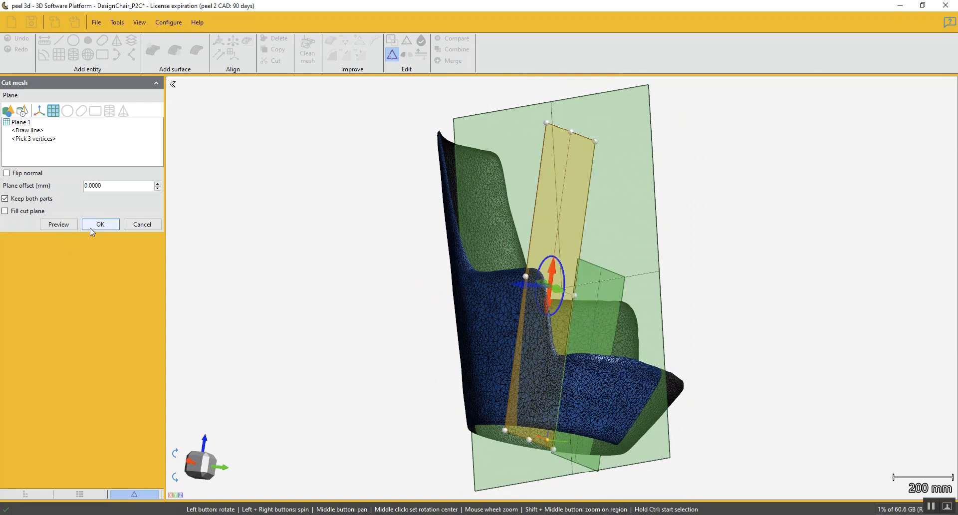
click(60, 225)
click(109, 226)
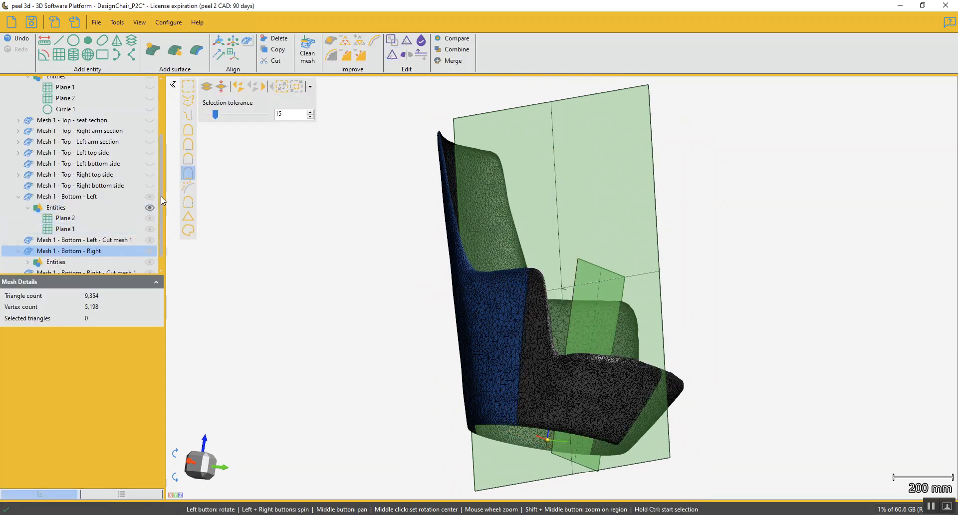
Rename the front part cut from the left bottom mesh "Mesh 1 - Bottom - Left front".
drag(161, 197, 161, 220)
click(117, 230)
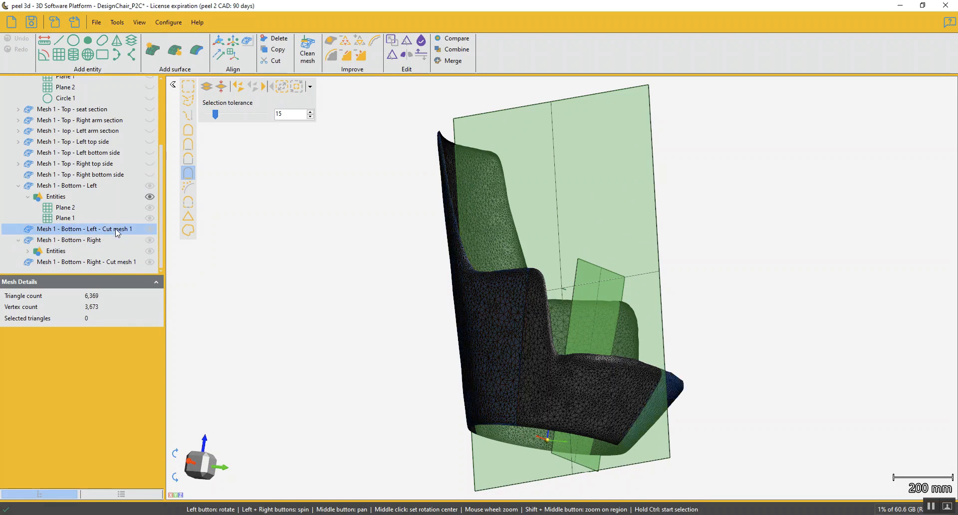
drag(265, 300, 192, 280)
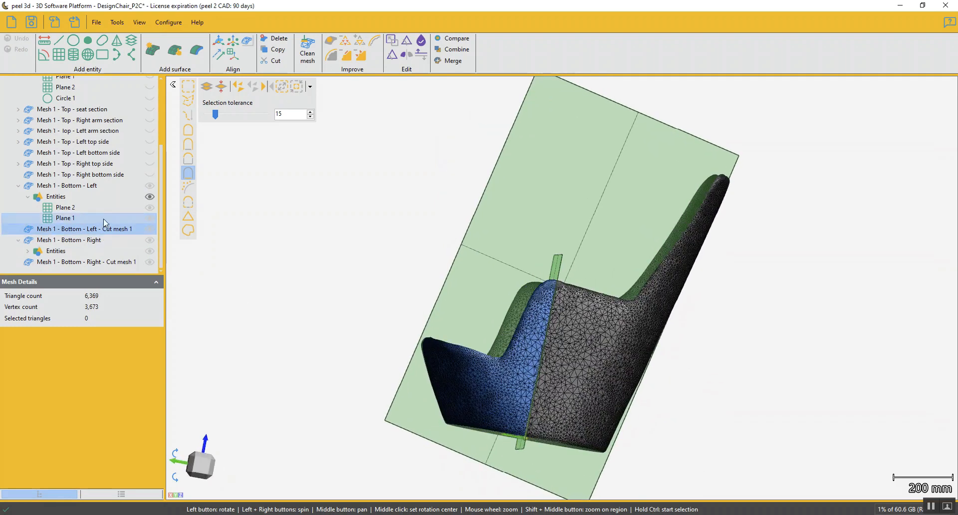
click(108, 230)
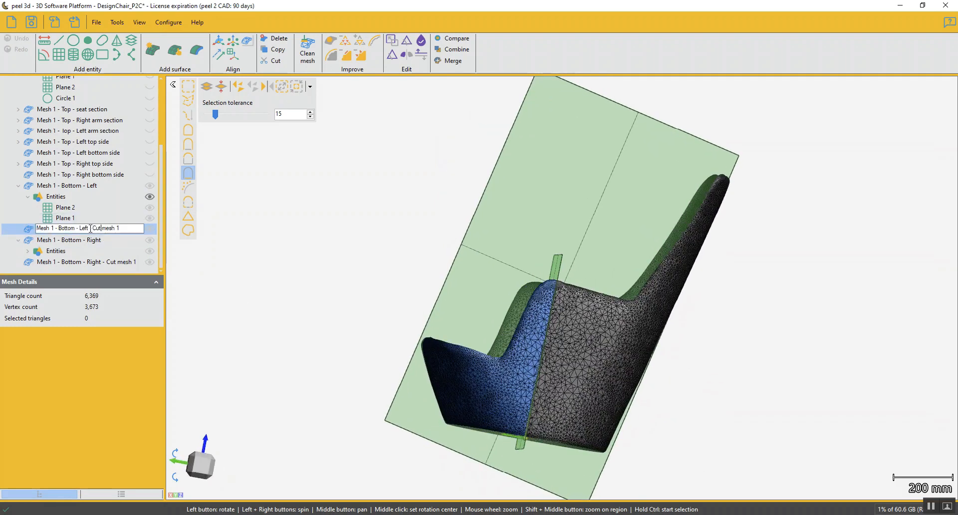
drag(90, 228, 189, 225)
text(front)
key(Return)
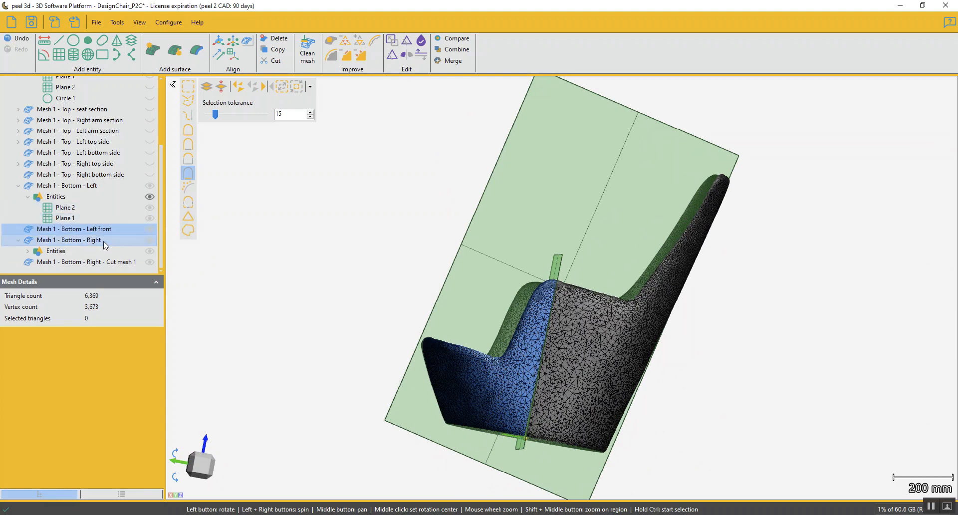
Rename the rear part of the right bottom mesh "Mesh 1 - Bottom - Right back".
click(103, 240)
drag(286, 270, 367, 271)
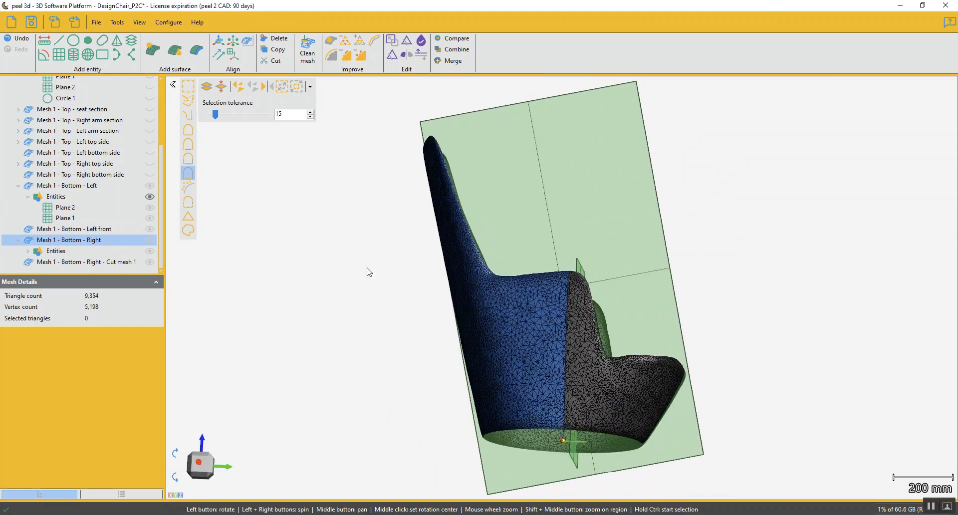
click(100, 243)
click(105, 240)
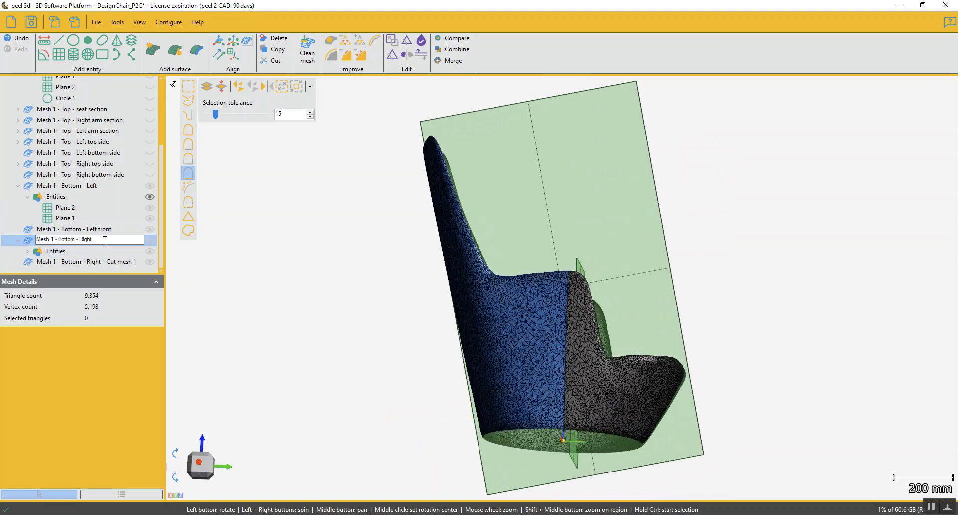
text(back)
key(Return)
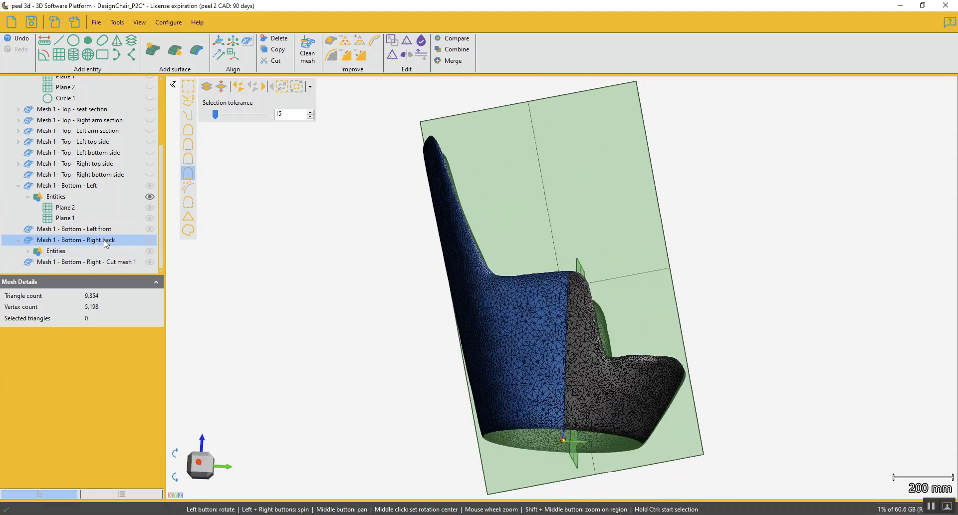
Rename the front part cut from the right bottom mesh "Mesh 1 - Bottom - Right front".
click(99, 261)
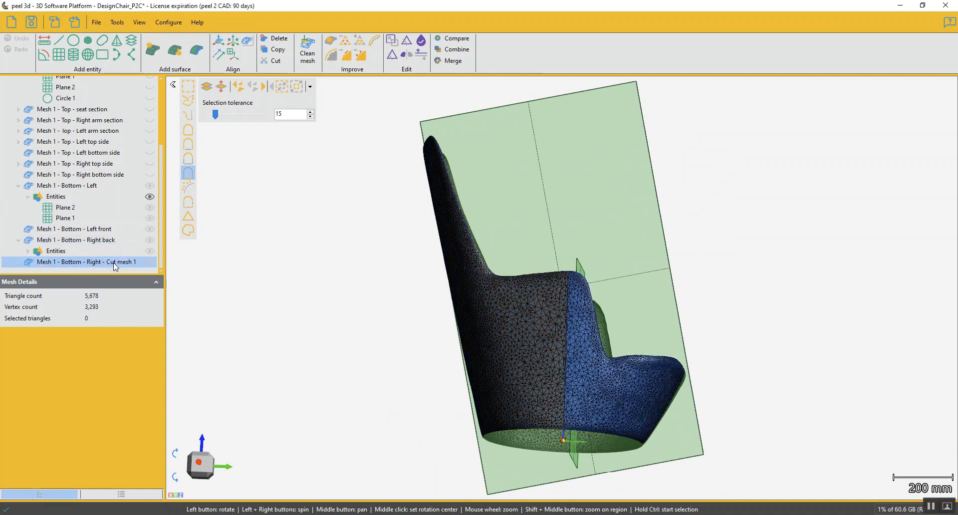
click(116, 262)
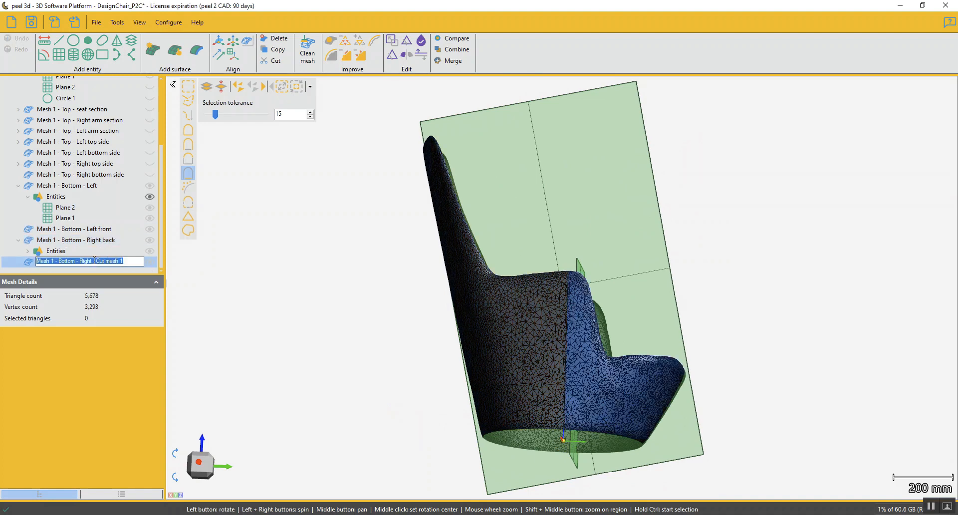
drag(94, 261, 163, 262)
text(fron)
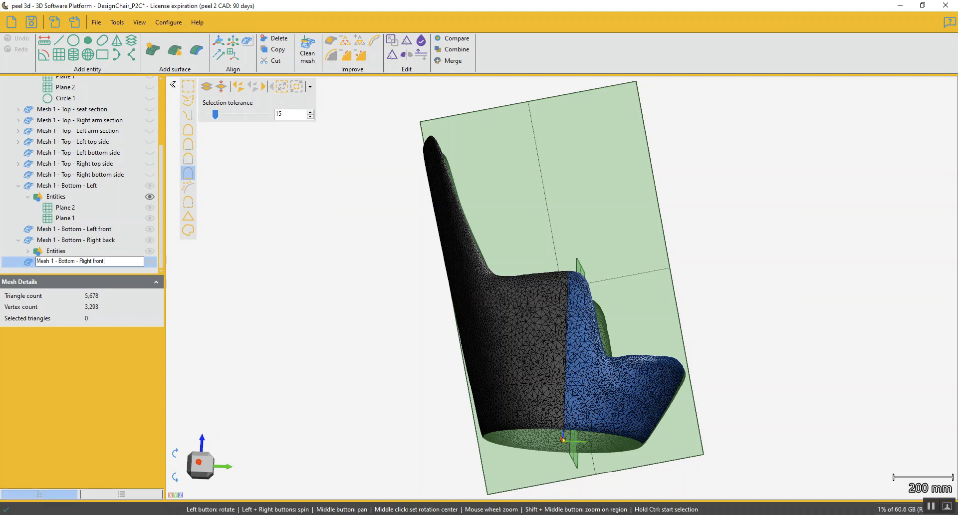
text(t)
key(Return)
Rename the rear part of the left bottom mesh "Mesh 1 - Bottom - Left back".
click(92, 186)
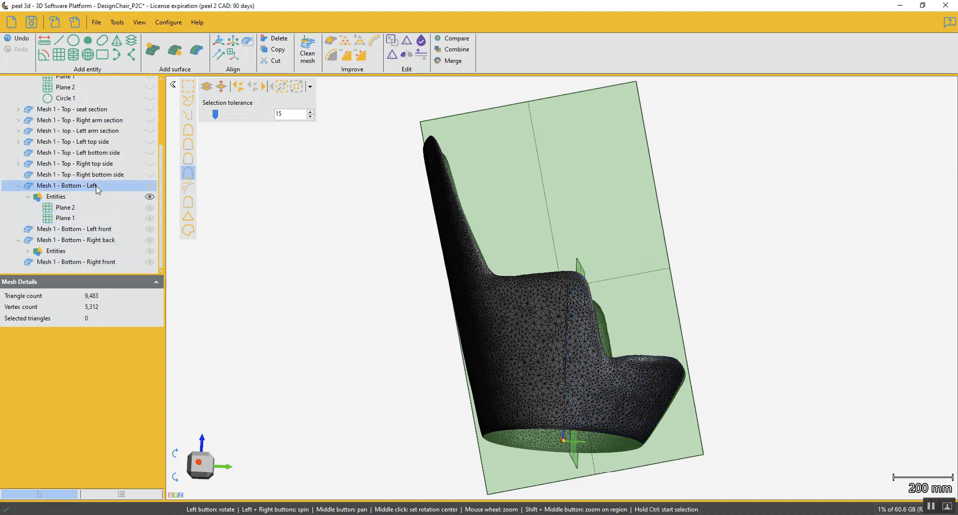
drag(484, 294, 199, 253)
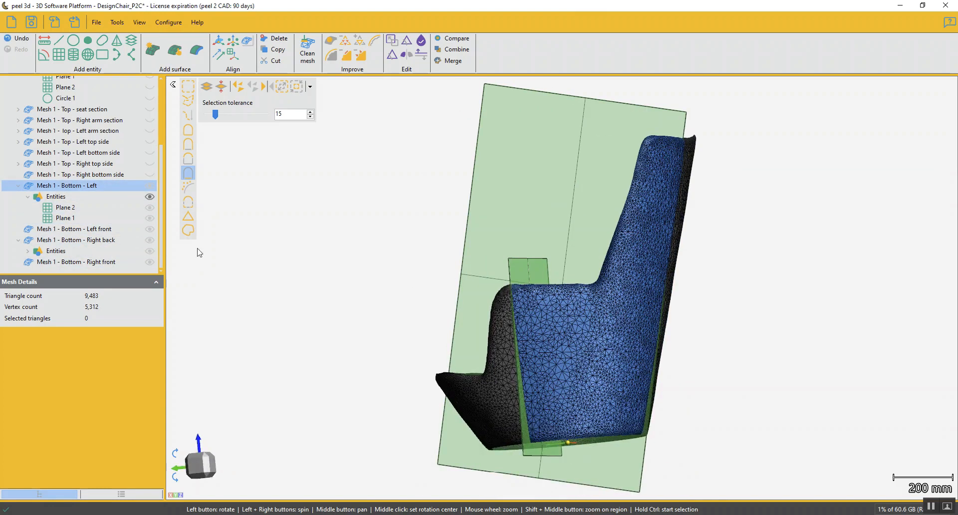
click(116, 185)
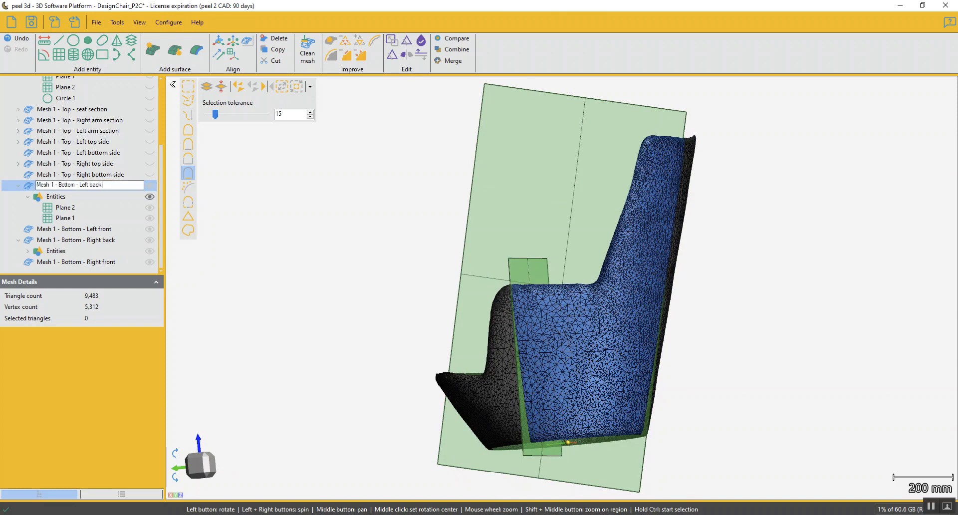
text(back)
key(Return)
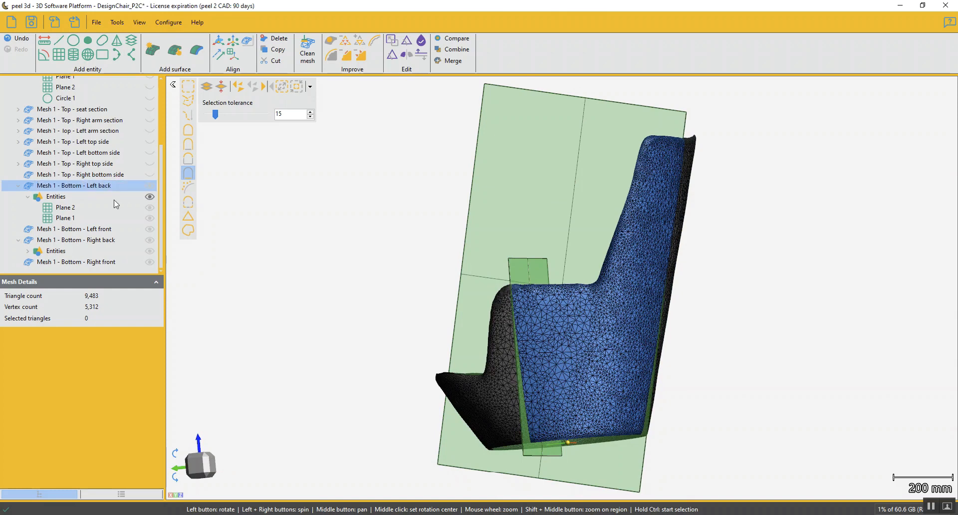
Collapse the entity list of the left back bottom mesh and the whole branch of Mesh 1 in the mesh tree.
scroll(279, 305, down, 5)
drag(309, 312, 322, 312)
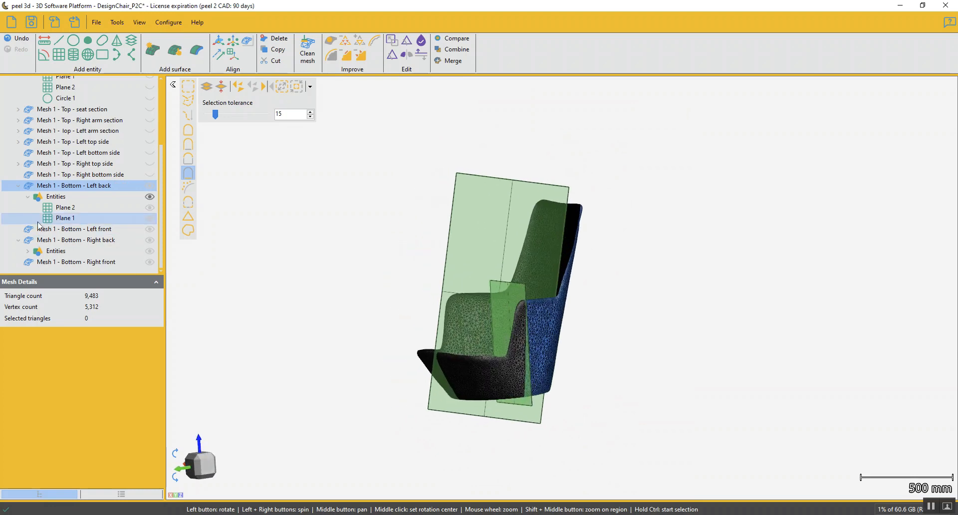
click(28, 198)
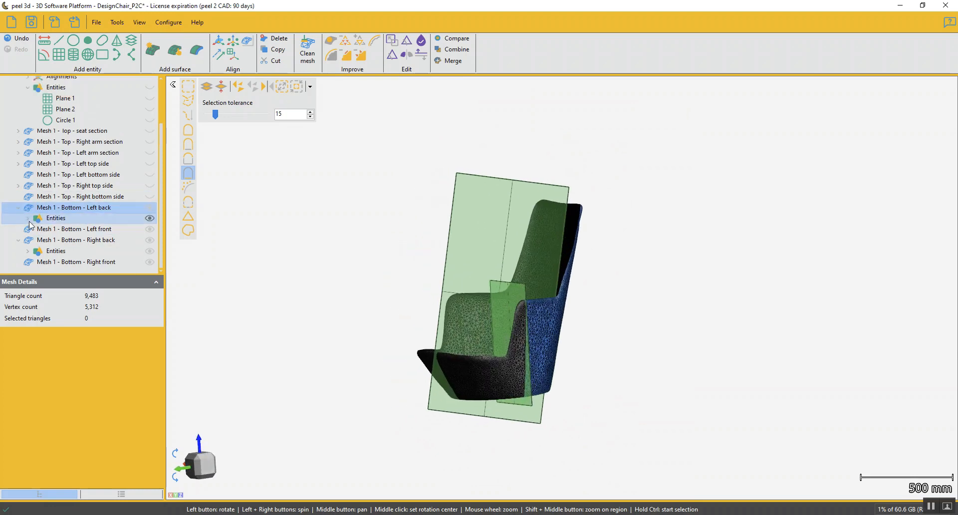
click(27, 88)
click(18, 99)
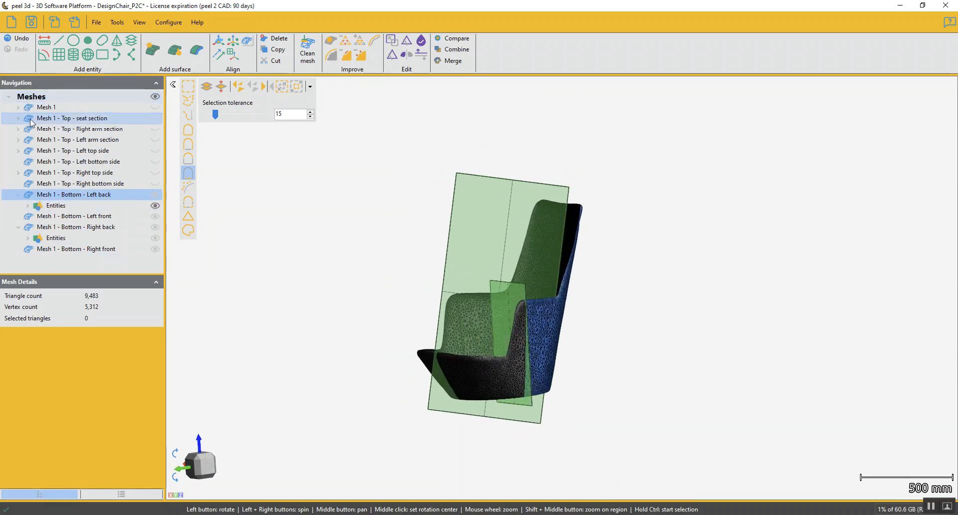
Isolate the full chair Mesh 1 so that it is the only mesh shown.
click(90, 131)
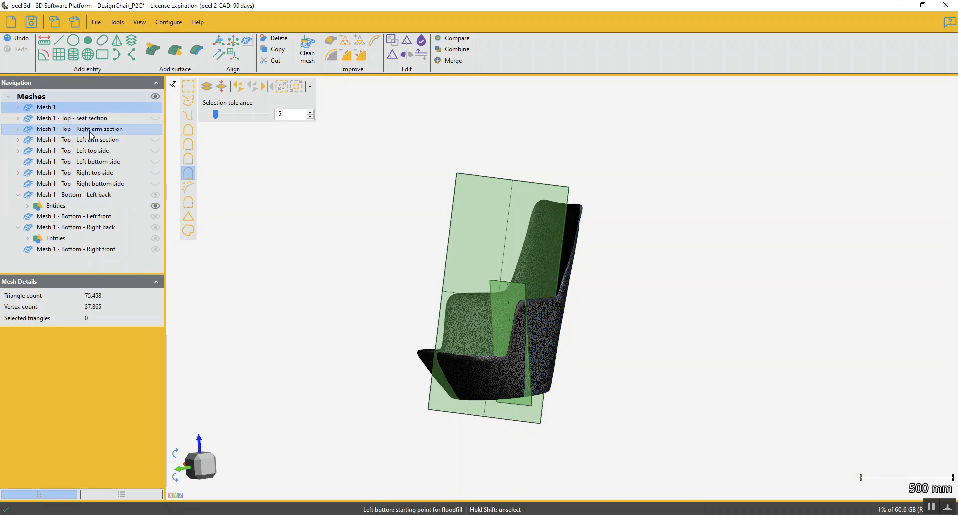
click(79, 107)
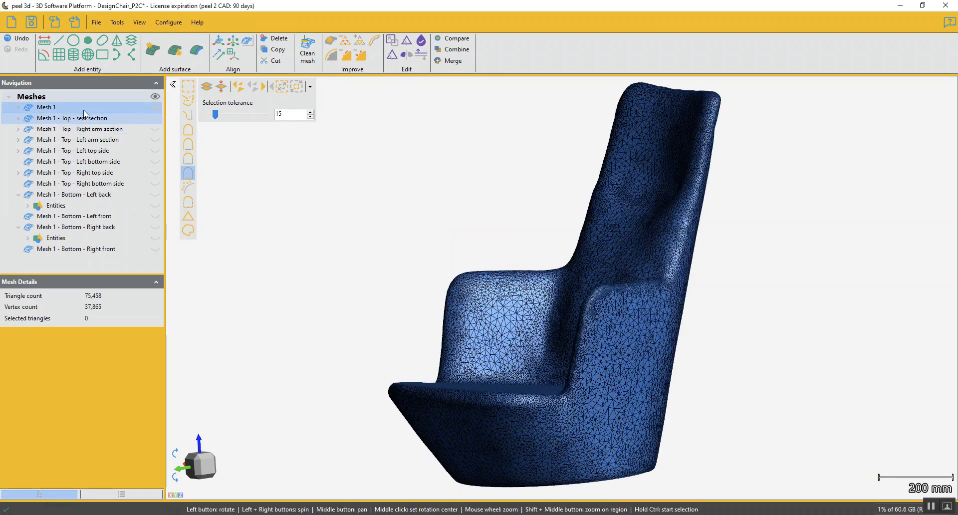
right_click(78, 107)
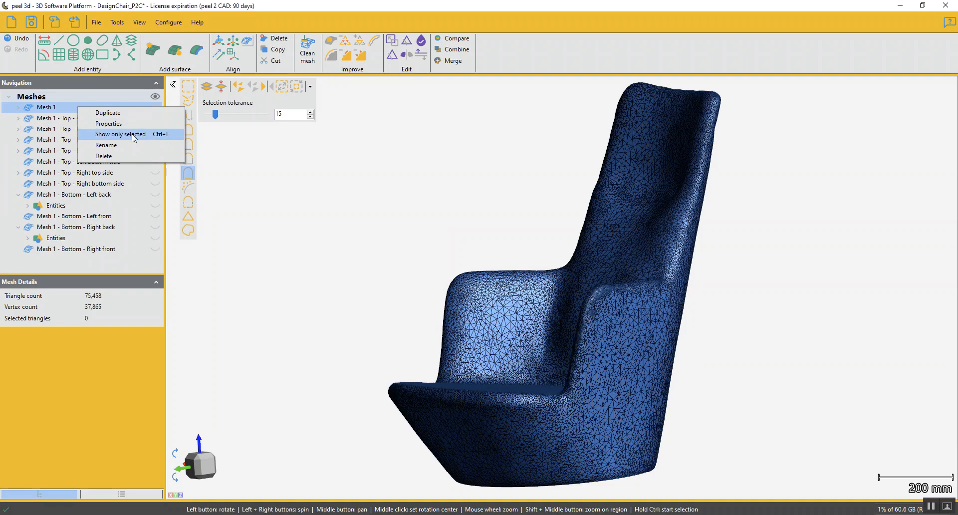
Examine the complete chair mesh, stepping through each top and bottom section on its own down to the right front bottom section.
drag(376, 280, 384, 283)
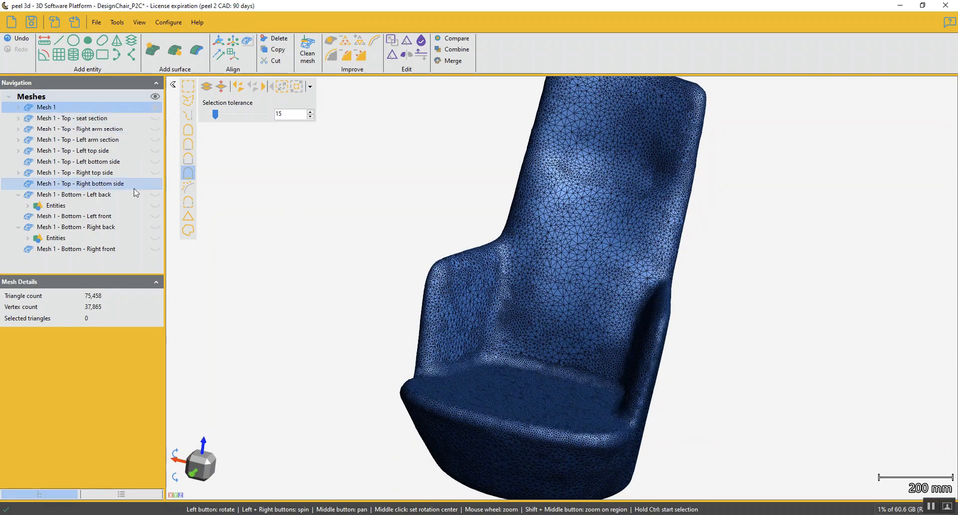
mouse_move(328, 273)
mouse_down()
mouse_move(291, 259)
mouse_move(323, 264)
mouse_up()
scroll(335, 268, down, 3)
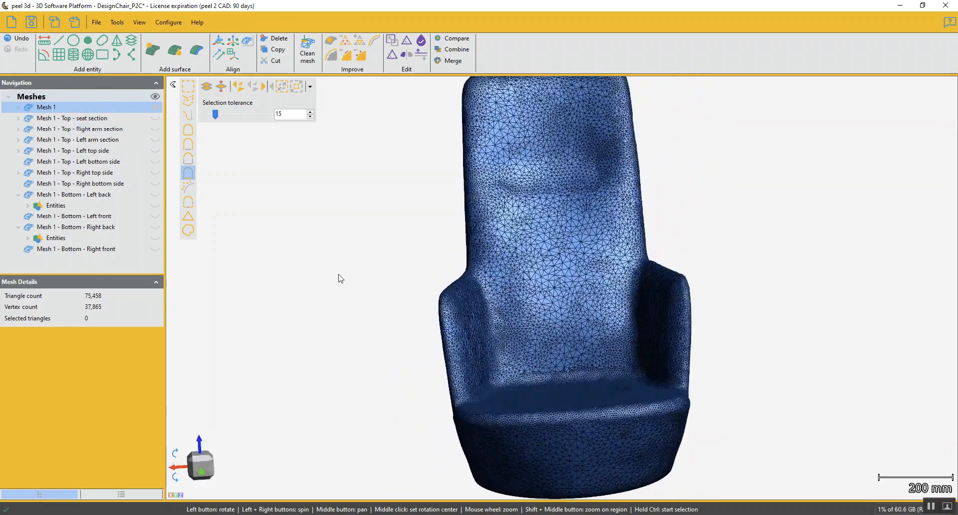
drag(396, 271, 609, 315)
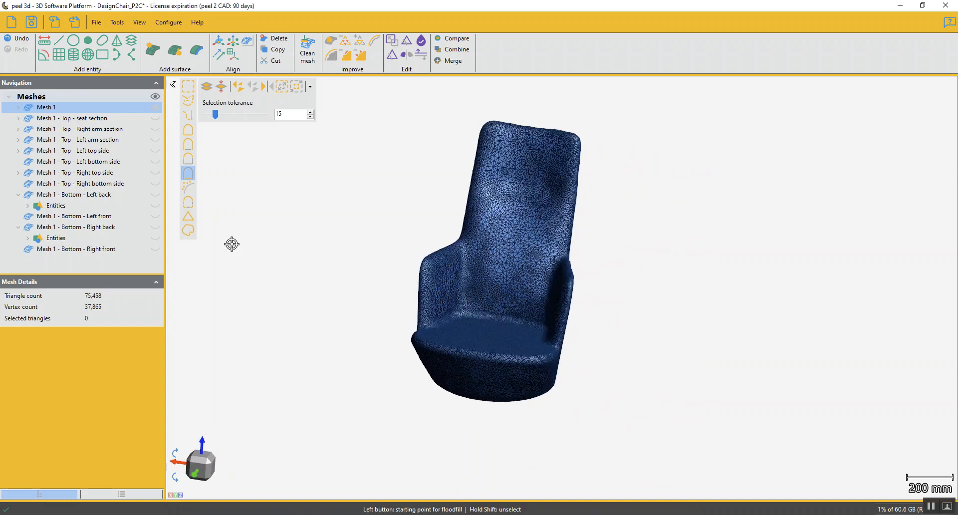
key(Down)
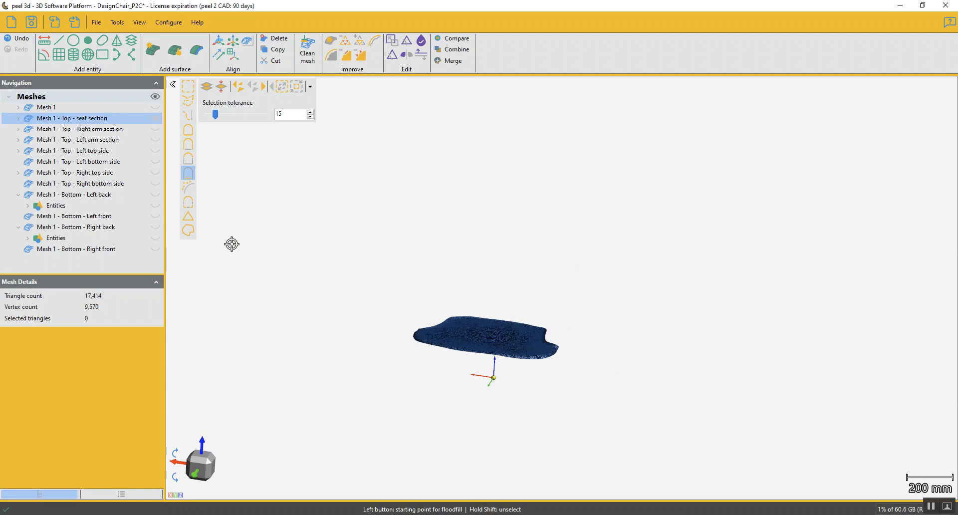
key(Down)
key(Down)
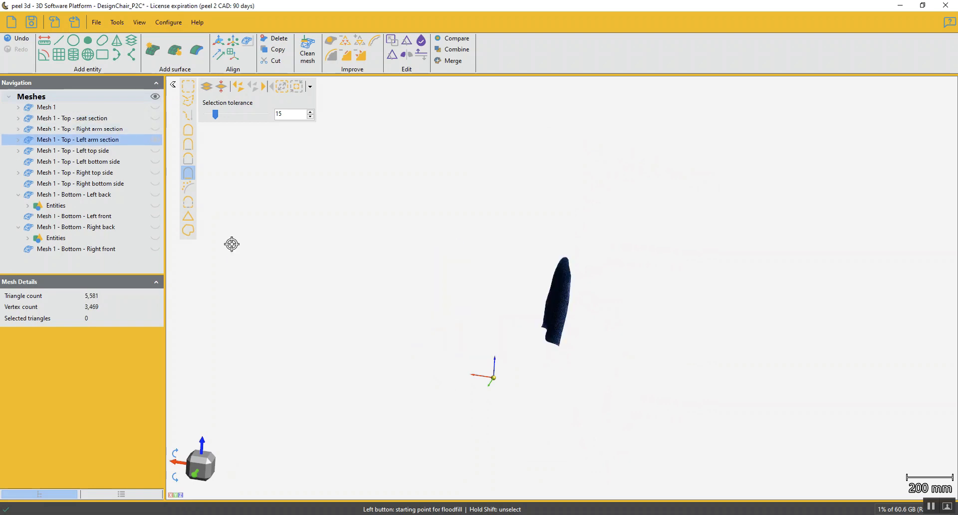
key(Down)
key(Down)
key(Down)
key(Down)
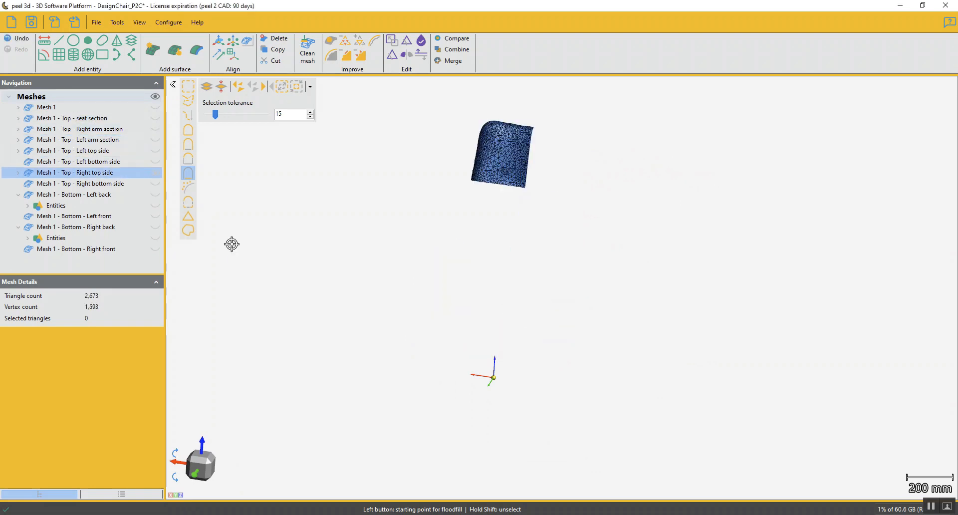
key(Down)
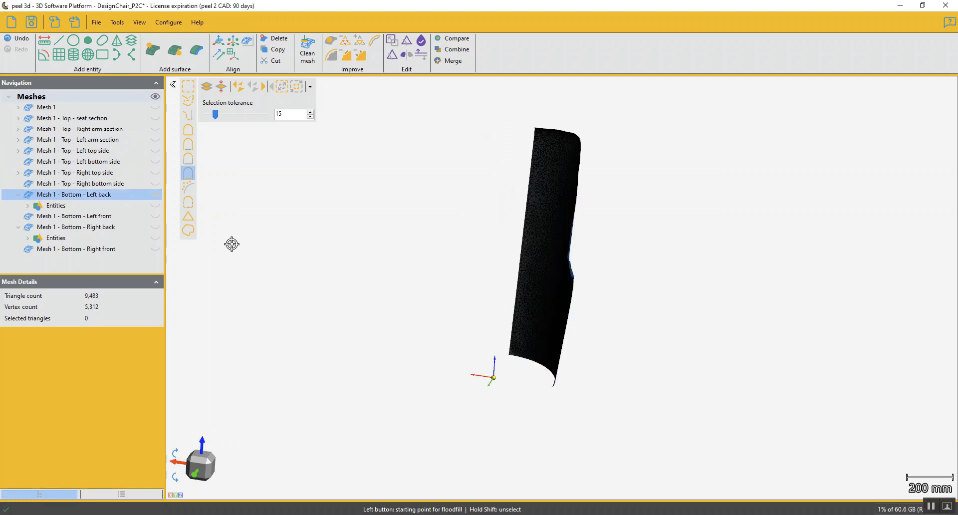
key(Down)
key(Down)
key(Down)
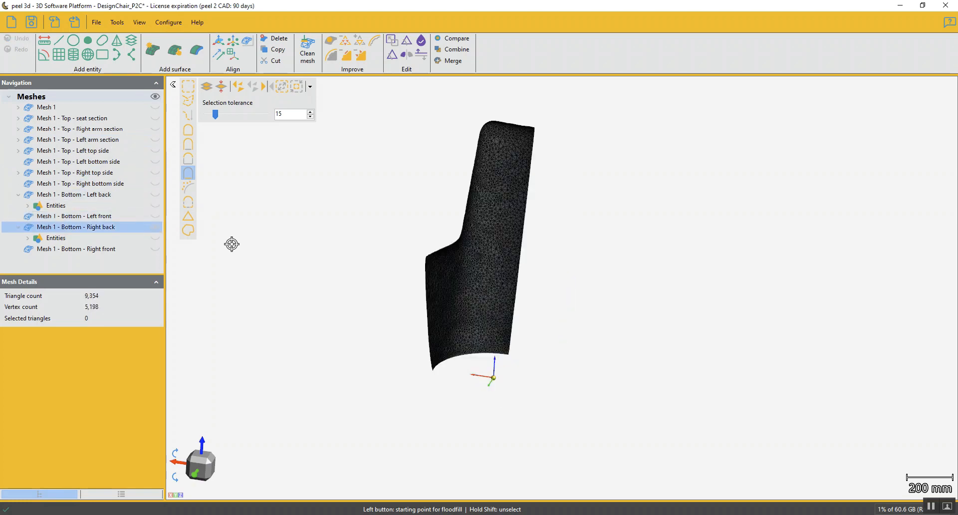
key(Down)
key(Down)
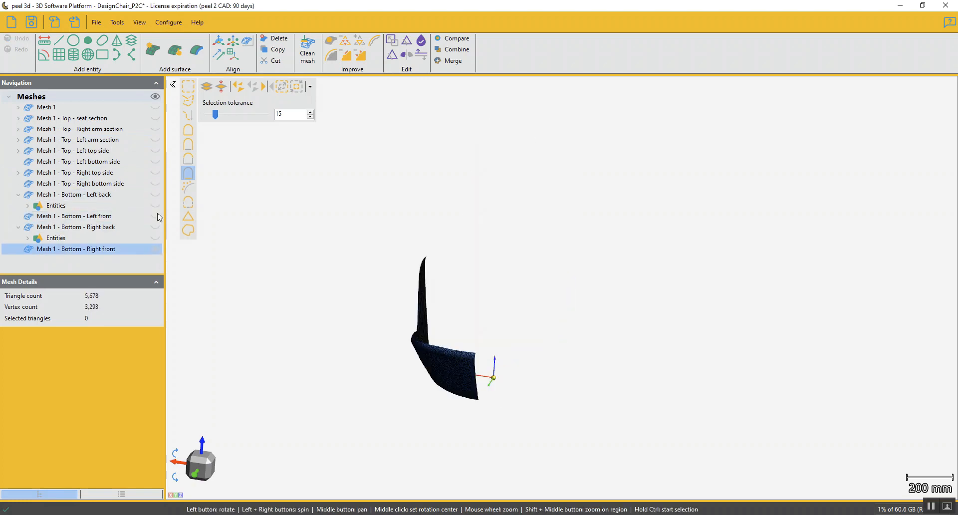
Show Mesh 1 and all hidden top and bottom sections with their entities, and collapse the left back and right back bottom meshes.
click(157, 108)
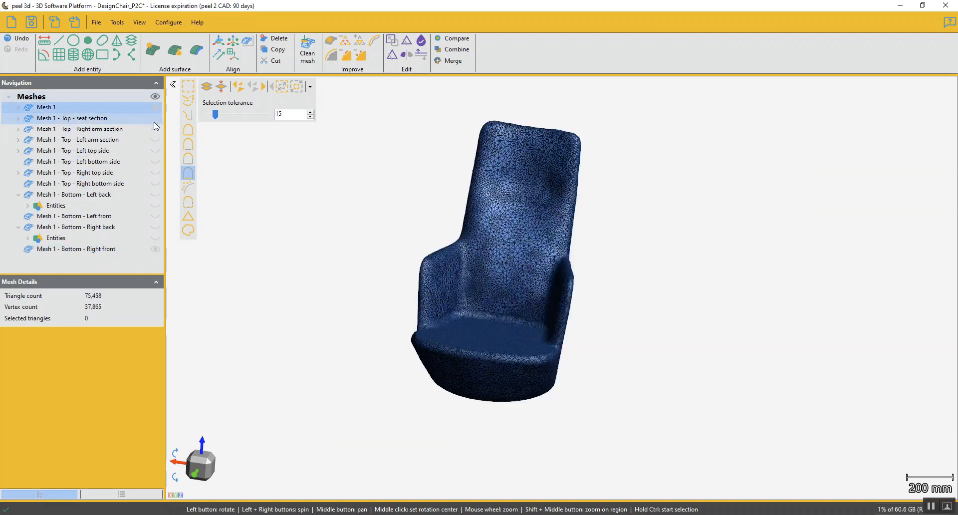
click(156, 119)
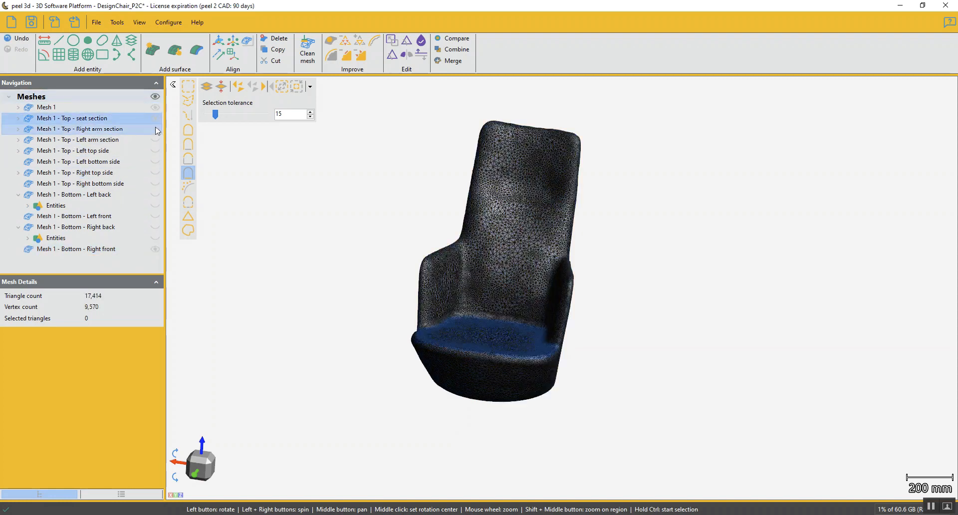
click(156, 129)
click(157, 140)
click(157, 150)
click(154, 161)
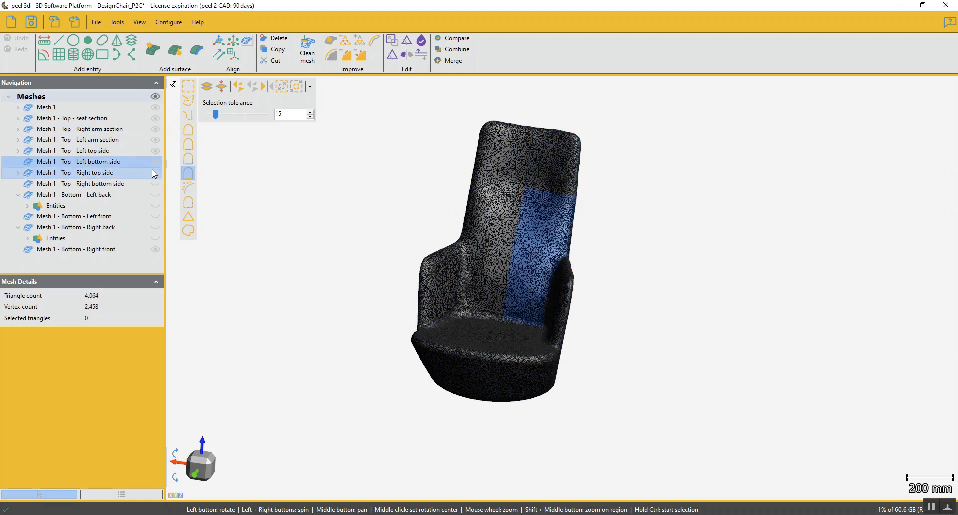
click(153, 173)
click(156, 183)
click(155, 194)
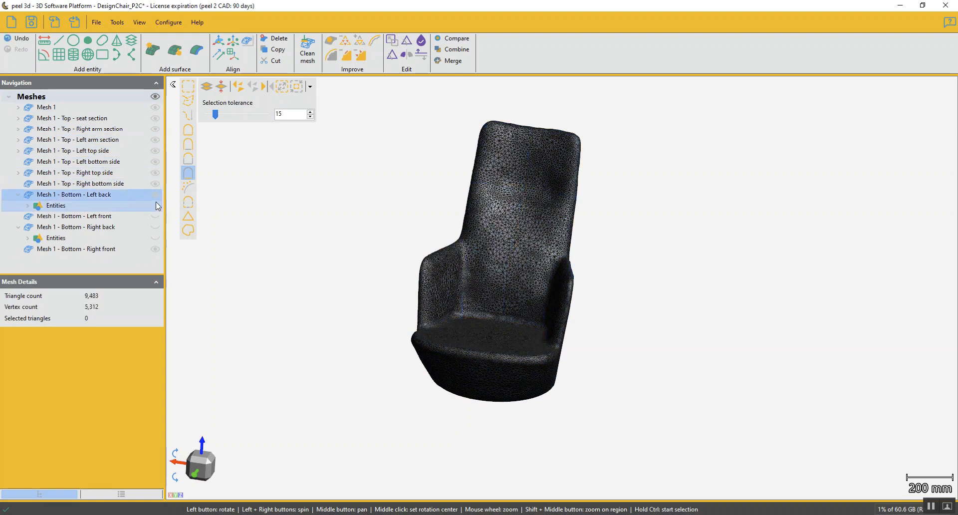
click(156, 204)
click(157, 216)
click(155, 227)
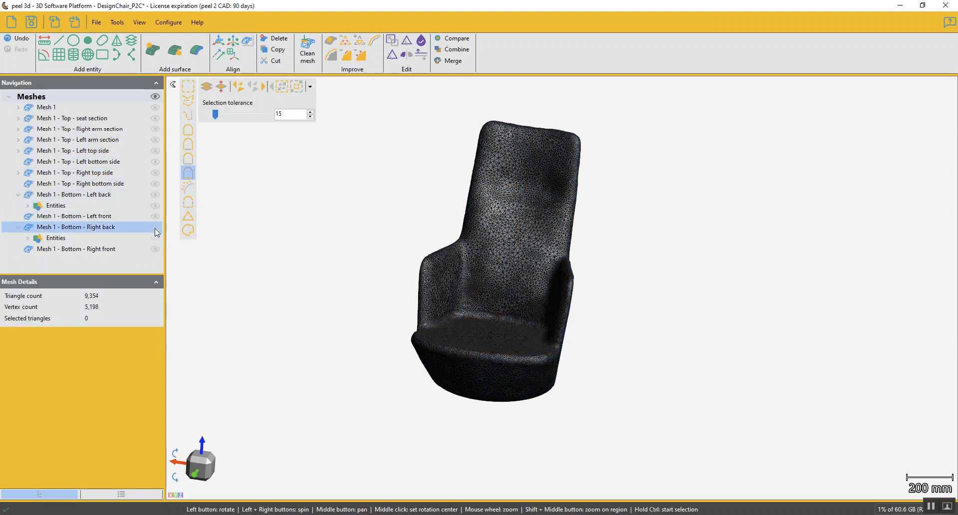
click(154, 238)
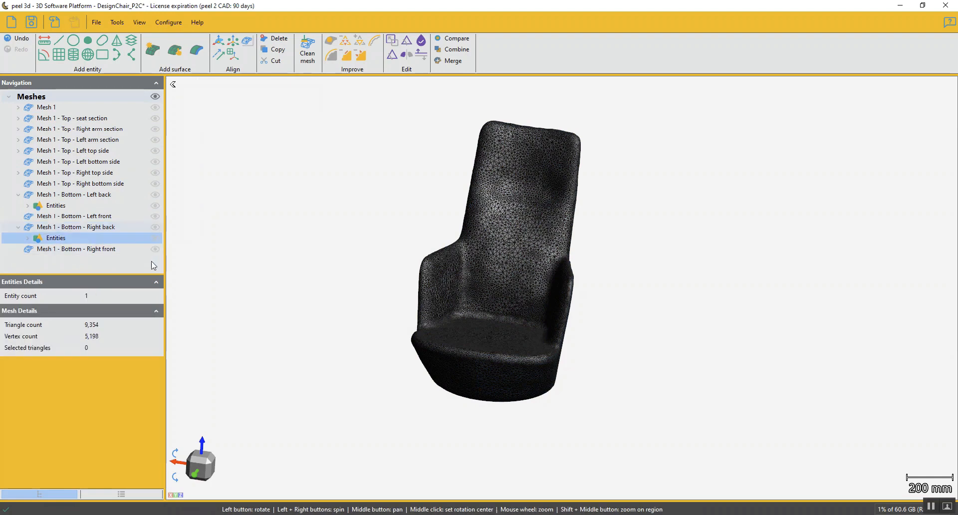
click(19, 195)
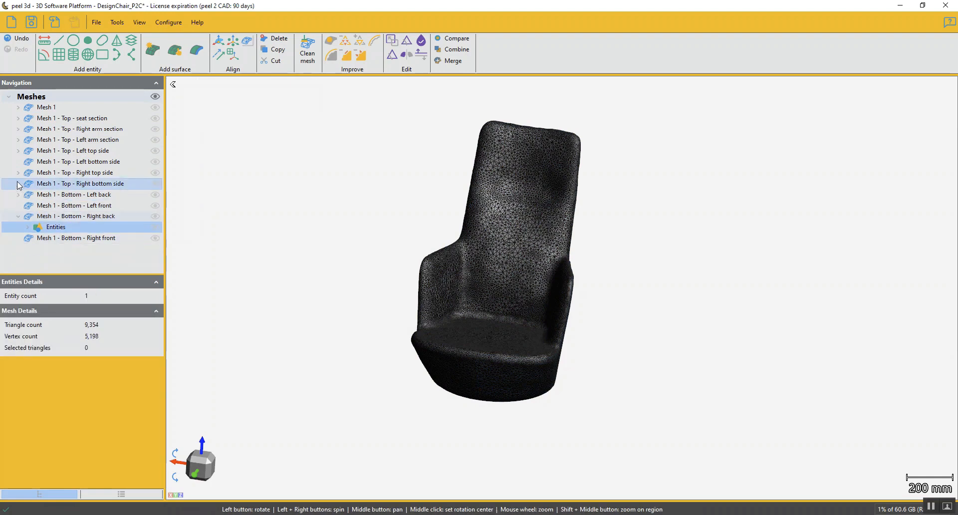
click(18, 216)
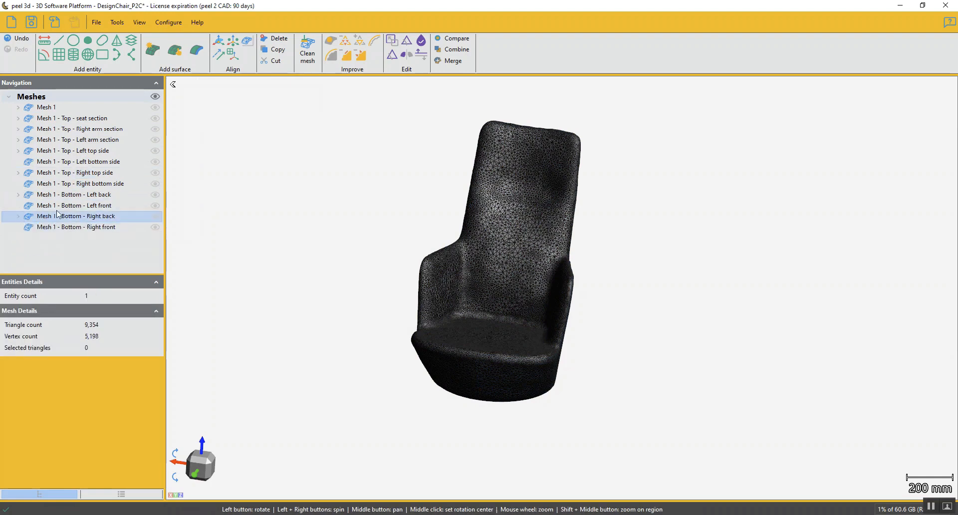
double_click(69, 120)
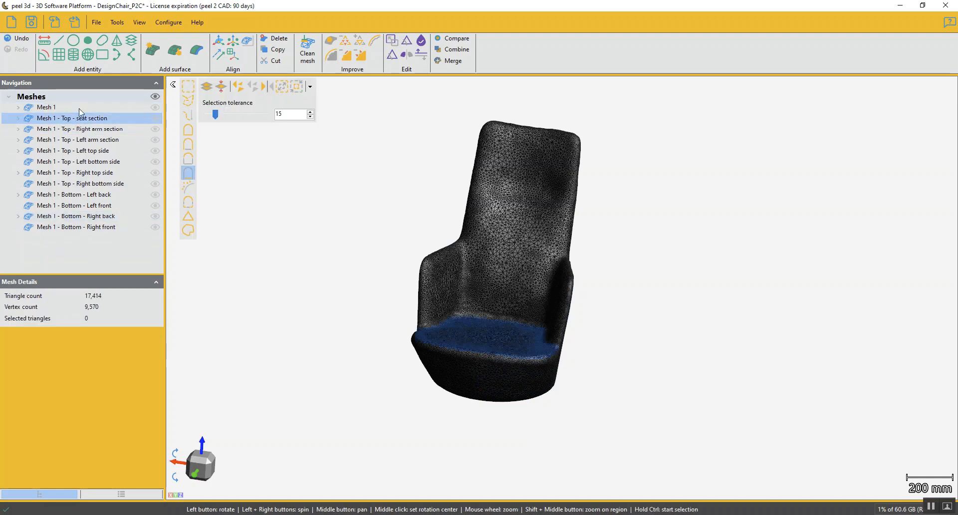
click(79, 22)
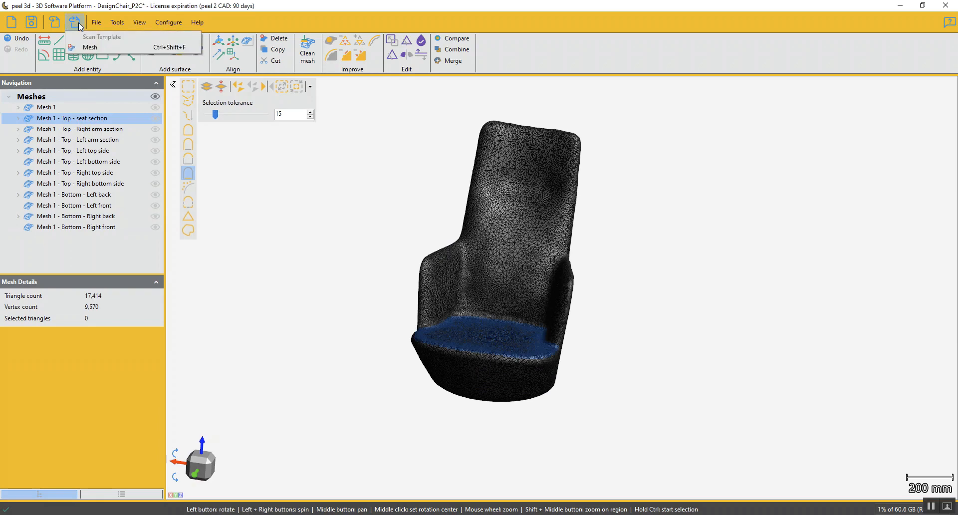
click(85, 46)
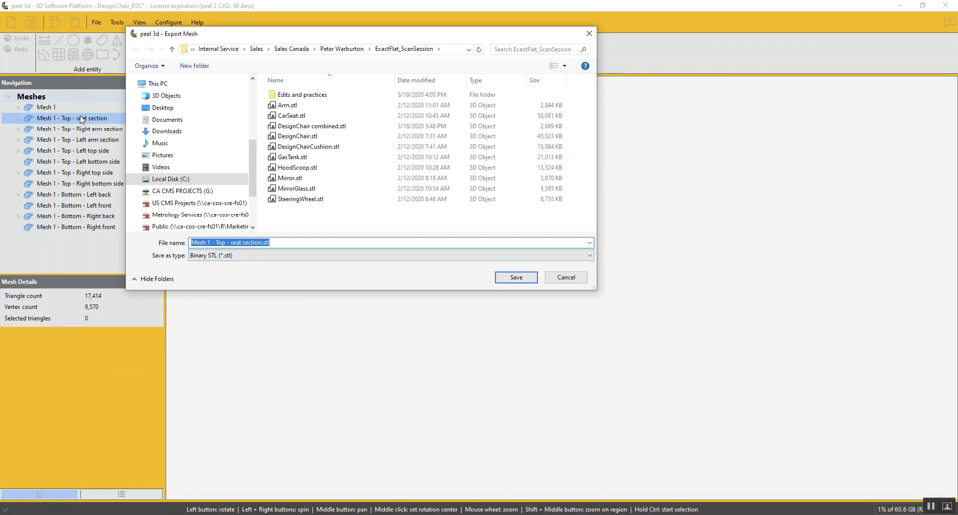
click(566, 277)
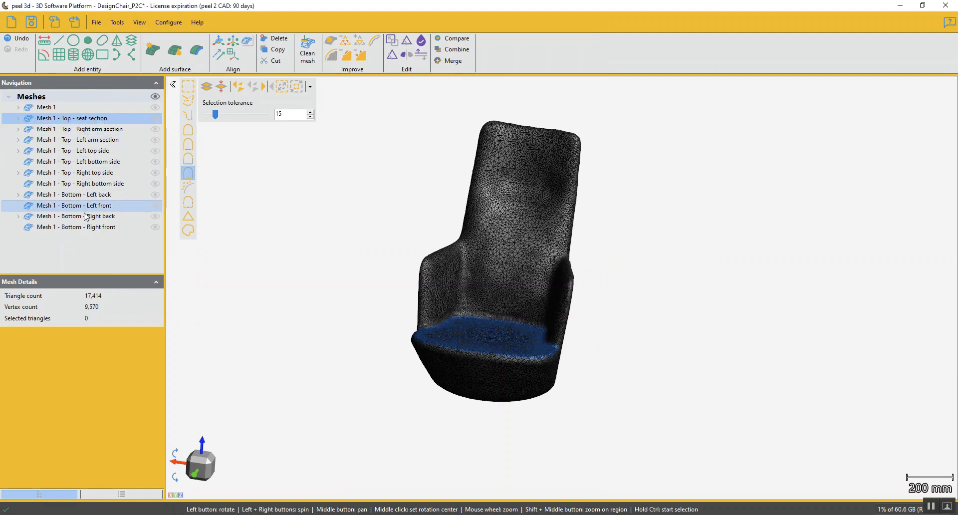
Start combining meshes, including the top seat, both arm, both top side and both bottom side sections but not Mesh 1.
click(458, 49)
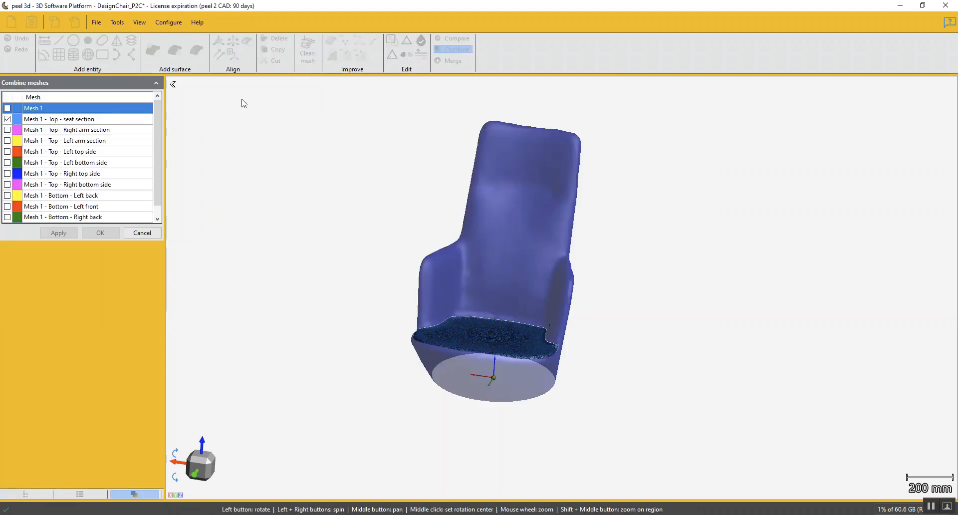
click(8, 130)
click(8, 141)
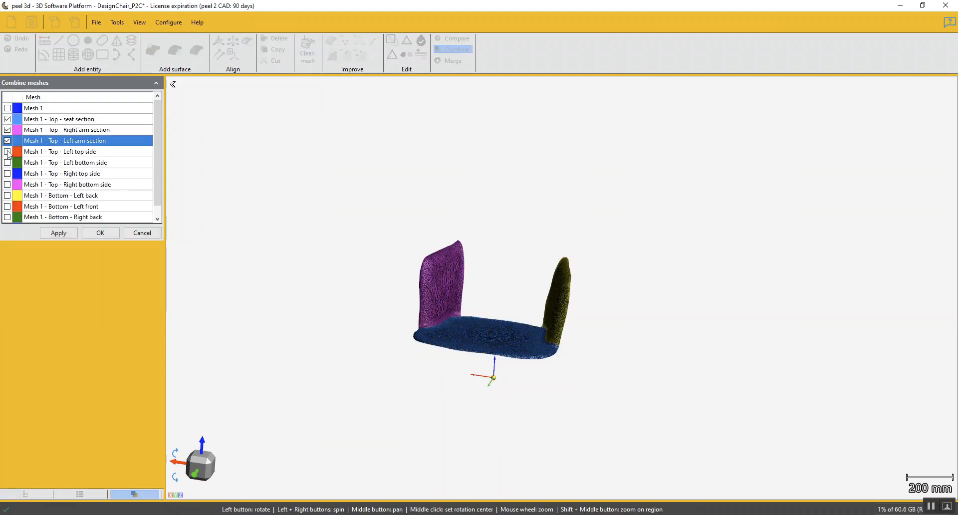
click(8, 152)
click(8, 163)
click(7, 174)
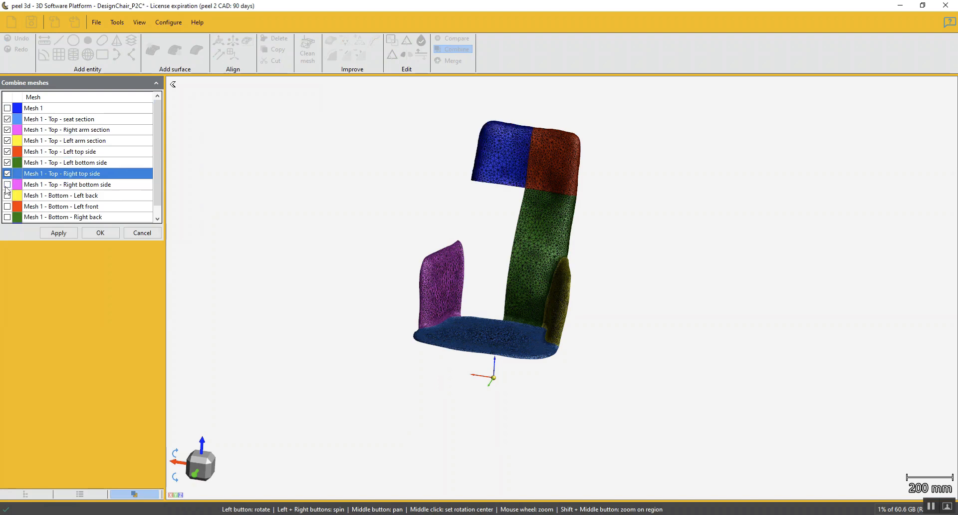
click(8, 184)
Add the bottom left back, left front, right back and right front sections, and combine all included sections into one mesh.
click(7, 196)
click(8, 207)
click(7, 217)
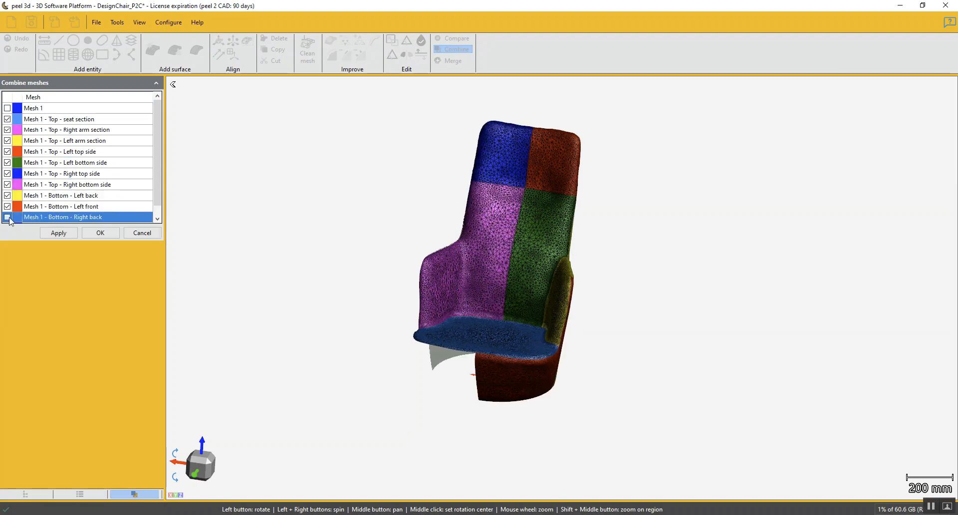
drag(158, 185, 158, 220)
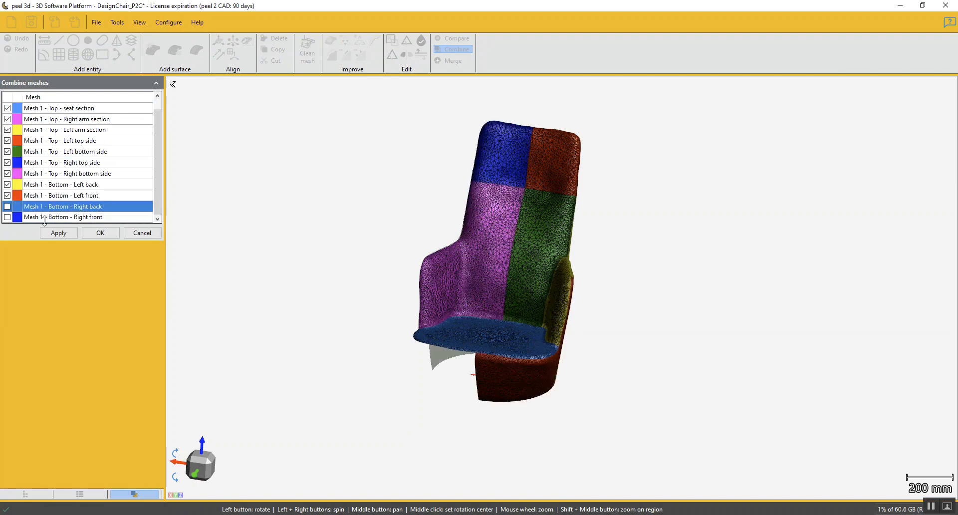
click(7, 217)
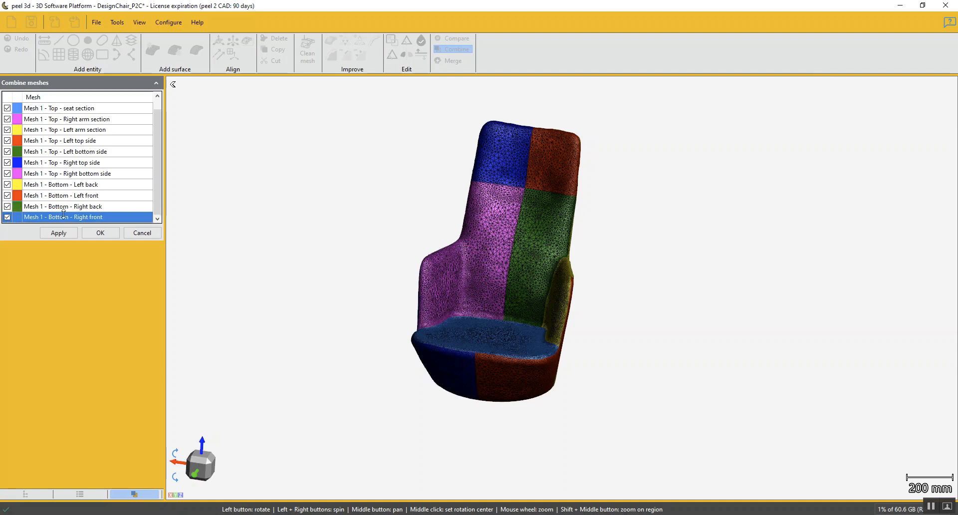
scroll(159, 179, up, 1)
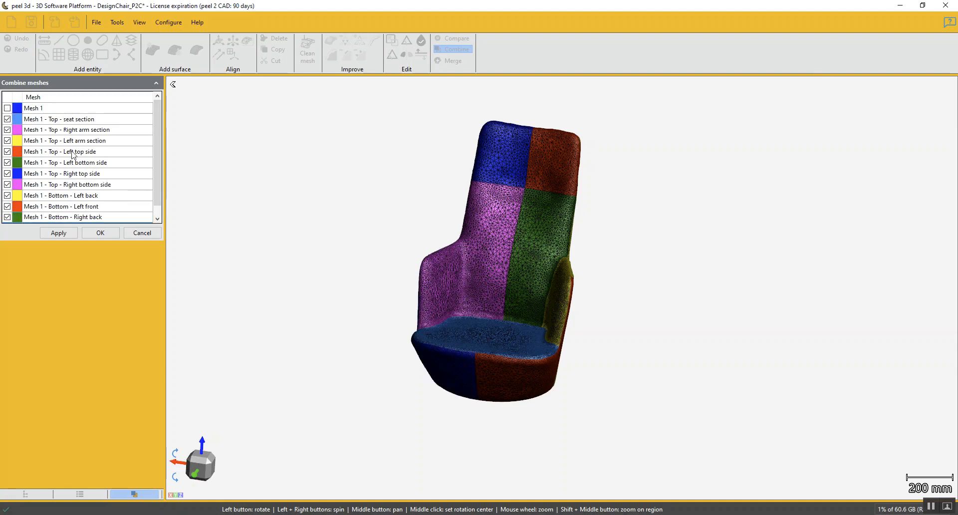
drag(485, 278, 315, 269)
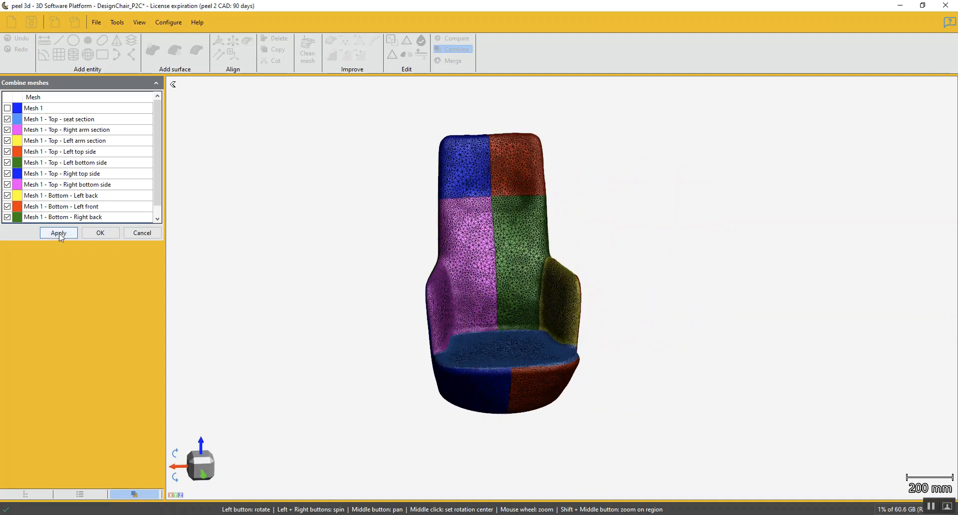
click(59, 233)
click(101, 233)
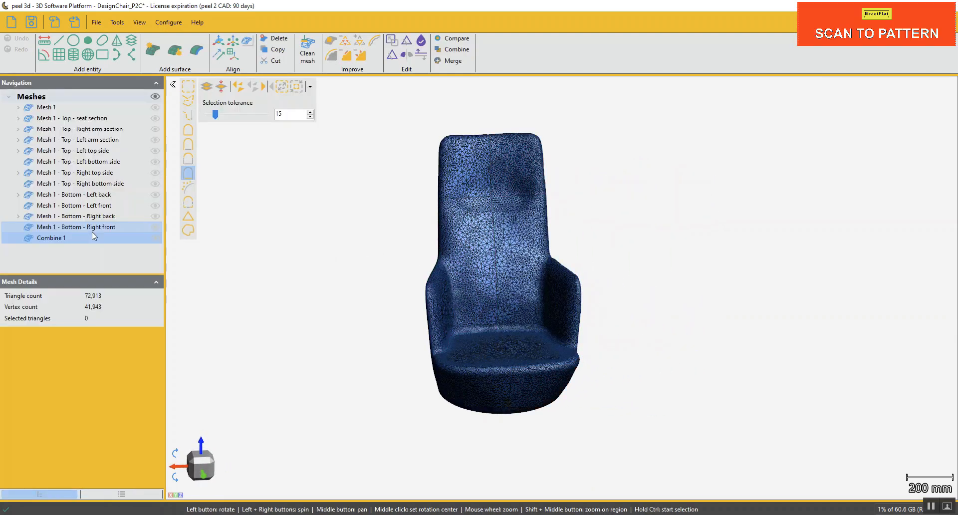
On the combined mesh alone, flood-select separate sections, including the right top side, left bottom side, seat and bottom left front.
click(91, 236)
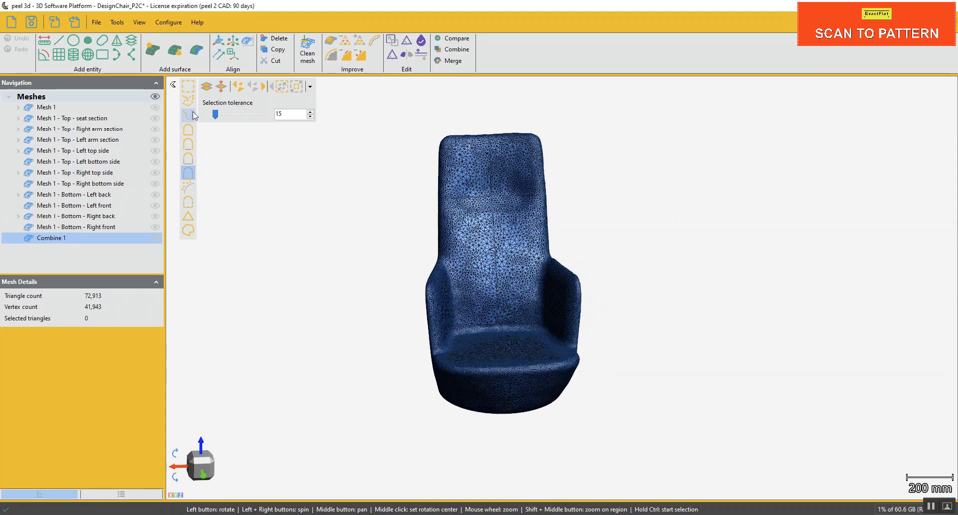
mouse_move(315, 206)
mouse_down()
mouse_move(269, 206)
mouse_move(300, 205)
mouse_up()
click(188, 129)
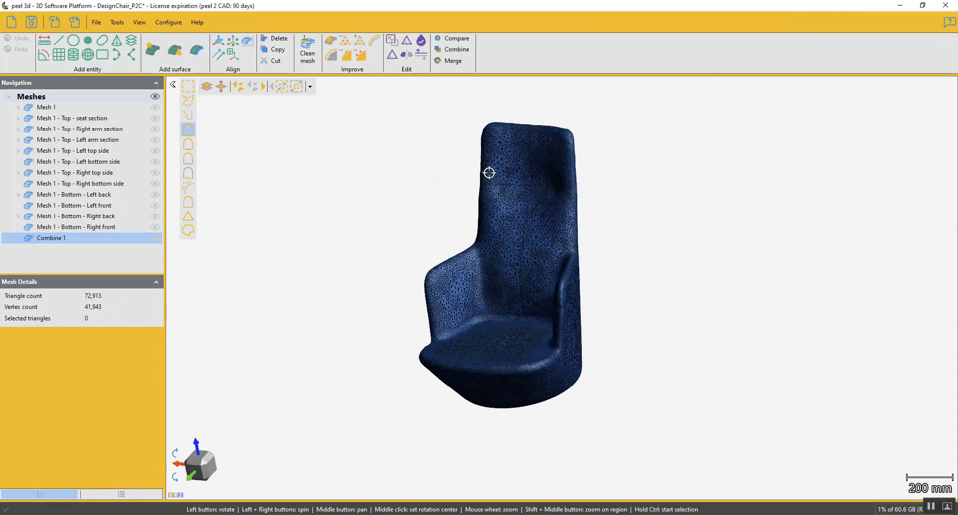
click(504, 172)
click(551, 229)
click(477, 343)
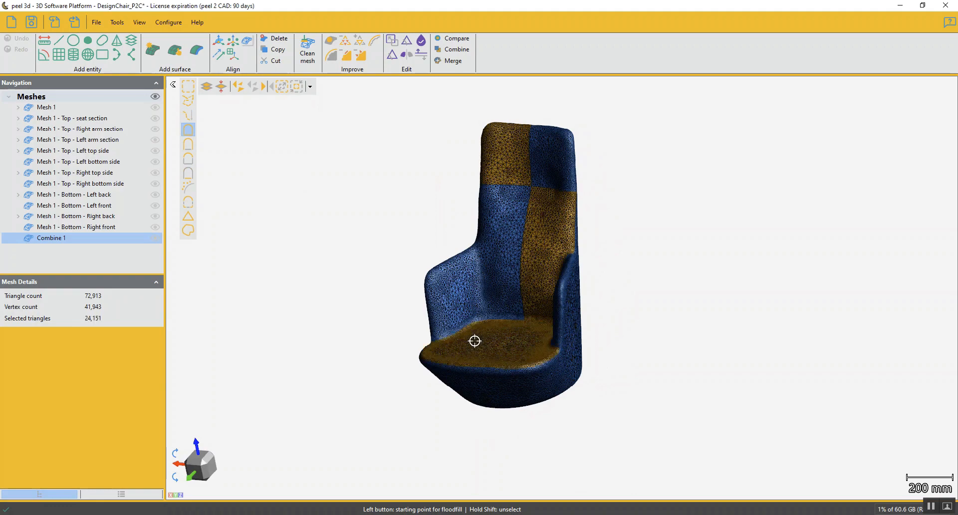
click(505, 392)
drag(457, 392, 544, 392)
click(582, 334)
drag(666, 373, 557, 373)
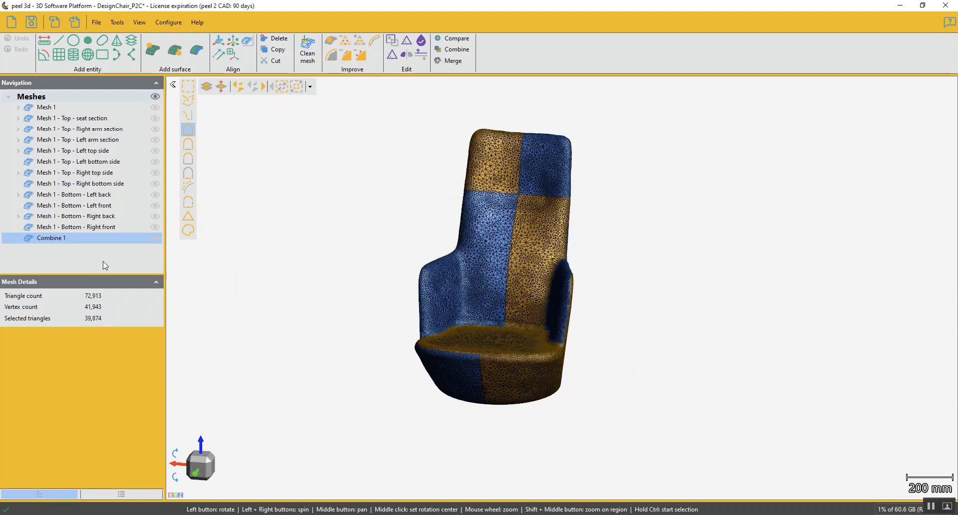
Export the combined mesh as a Wavefront (*.obj) file named Combined Design Chair in the ExactFlat_ScanSession folder.
click(73, 24)
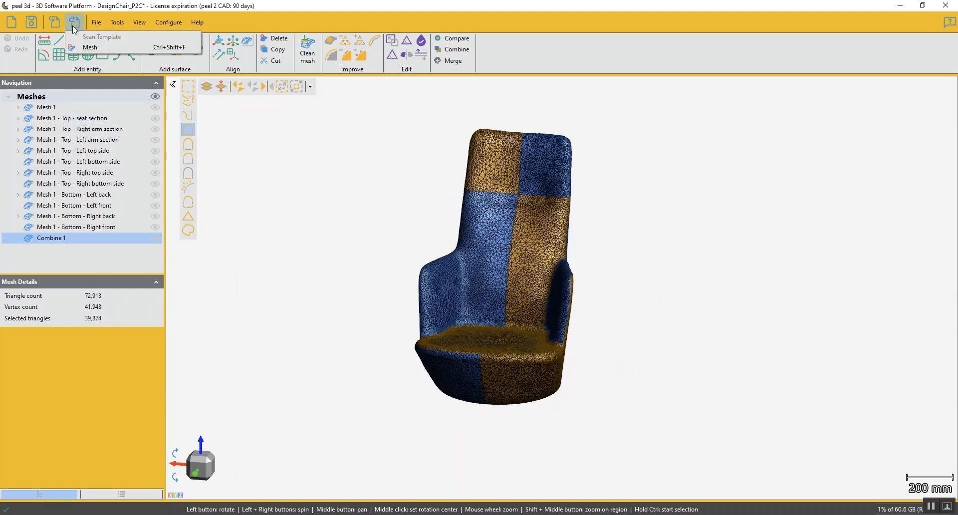
click(92, 47)
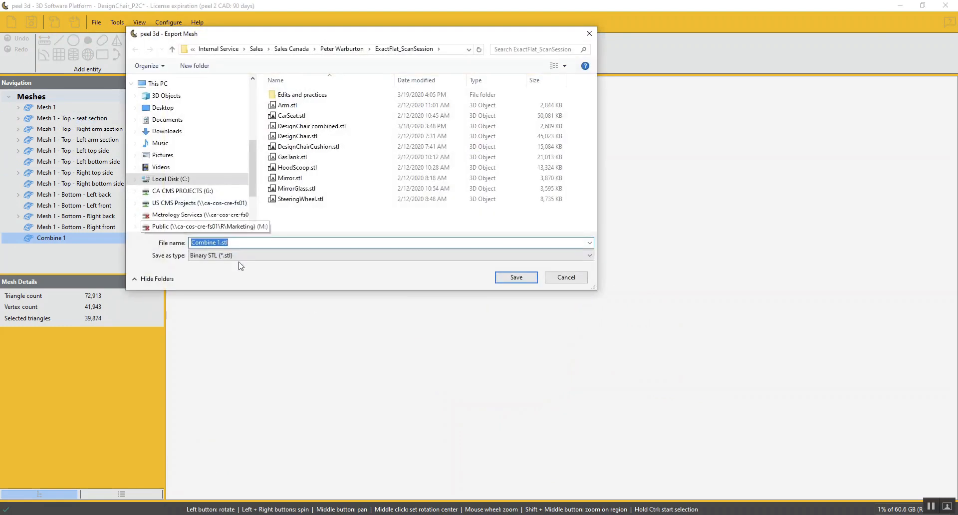
click(241, 256)
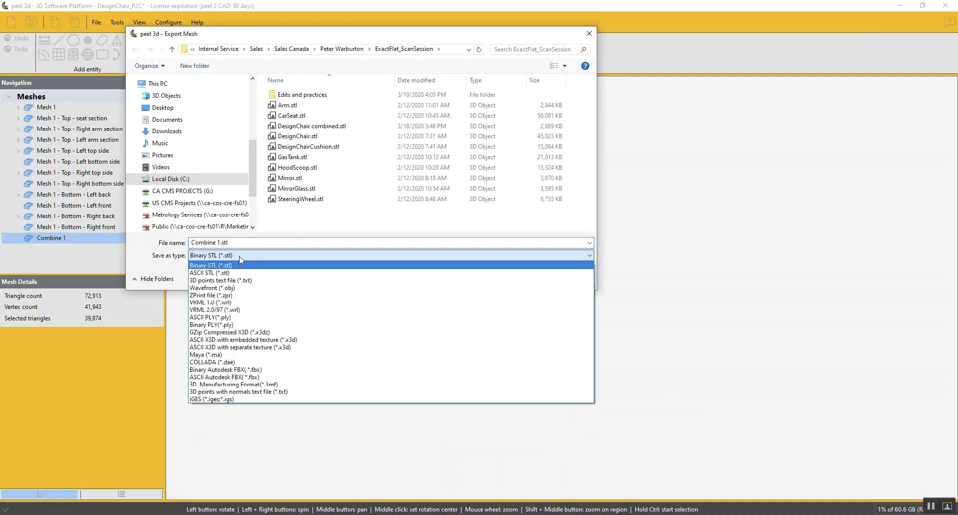
click(228, 288)
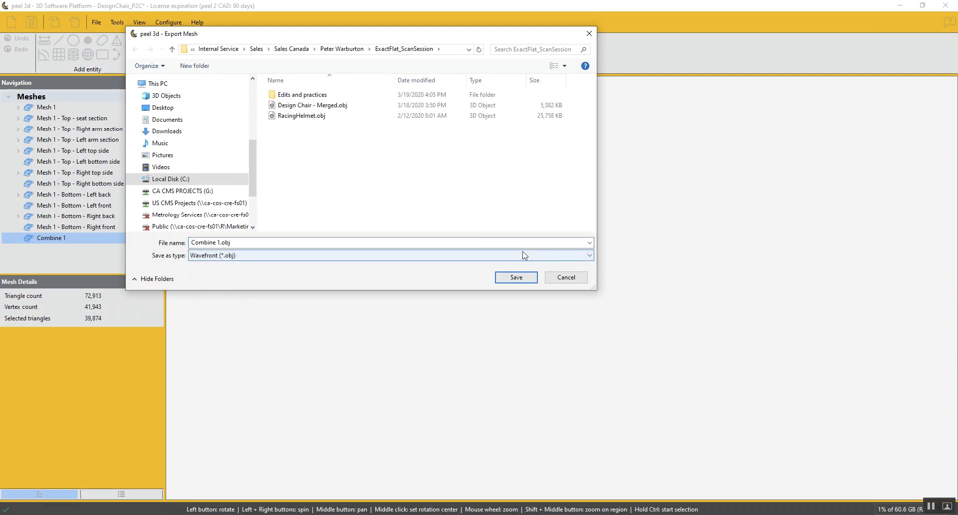
click(214, 242)
click(215, 243)
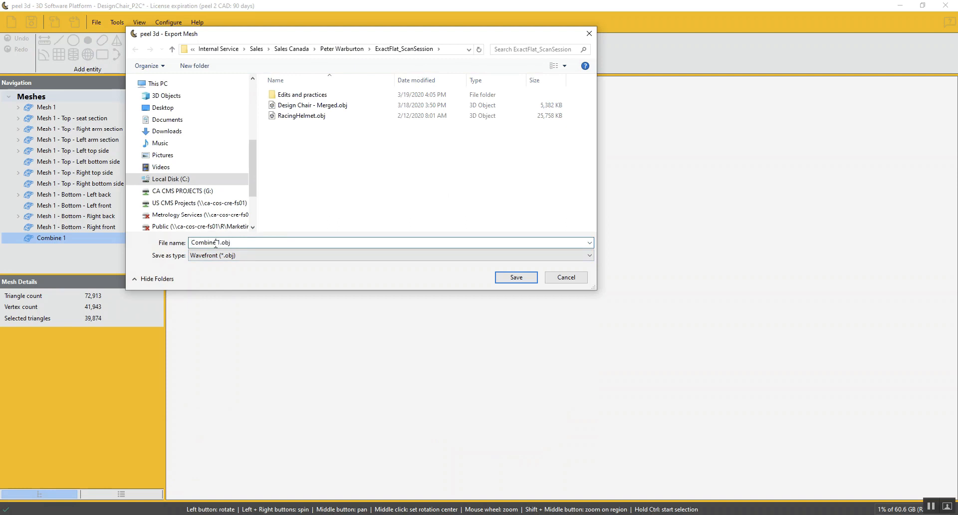
text(d Design Chair)
key(Return)
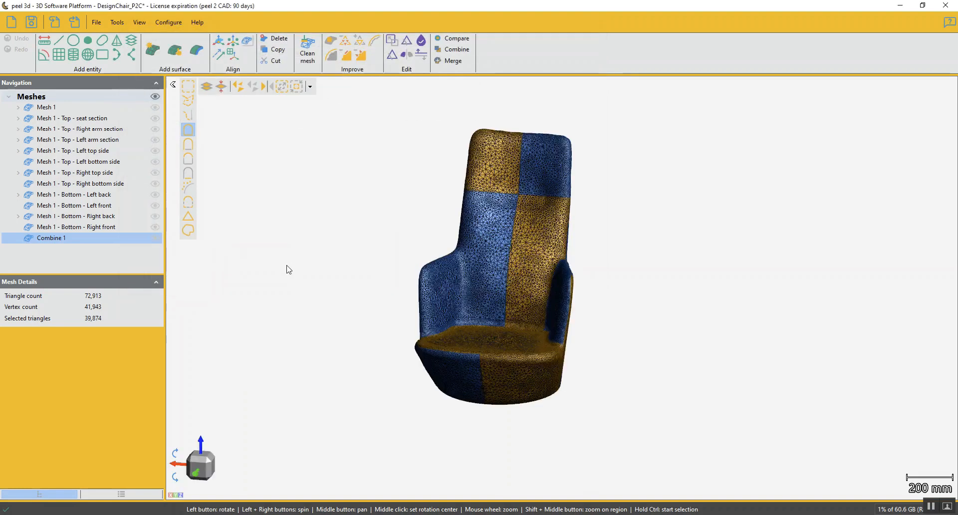
middle_drag(519, 252, 539, 269)
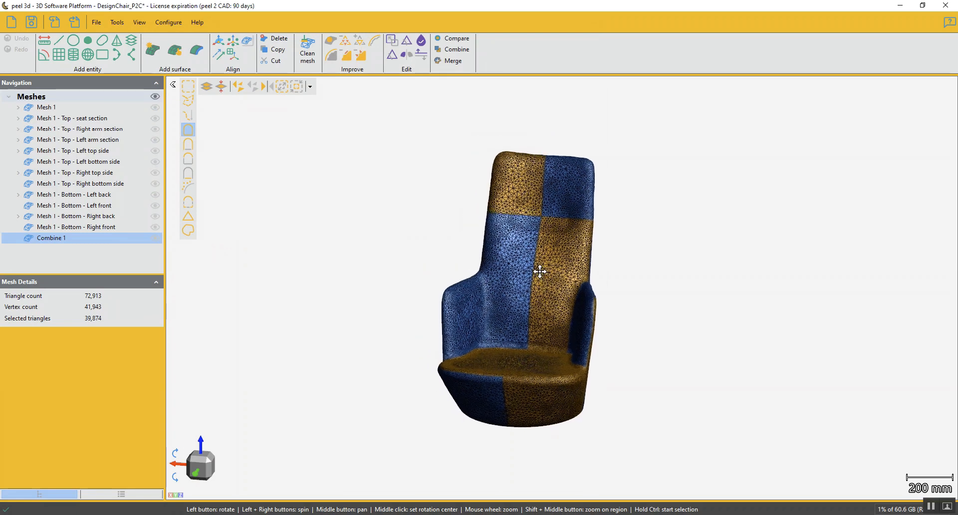